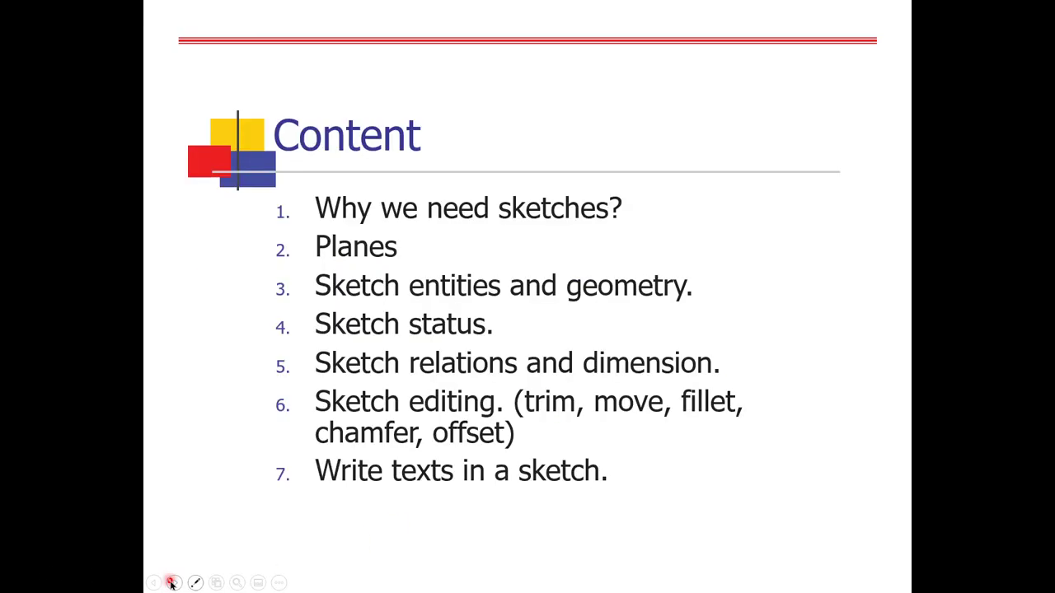
Advance the lecture slideshow past the Content and Why We Need Sketches? slides.
click(169, 576)
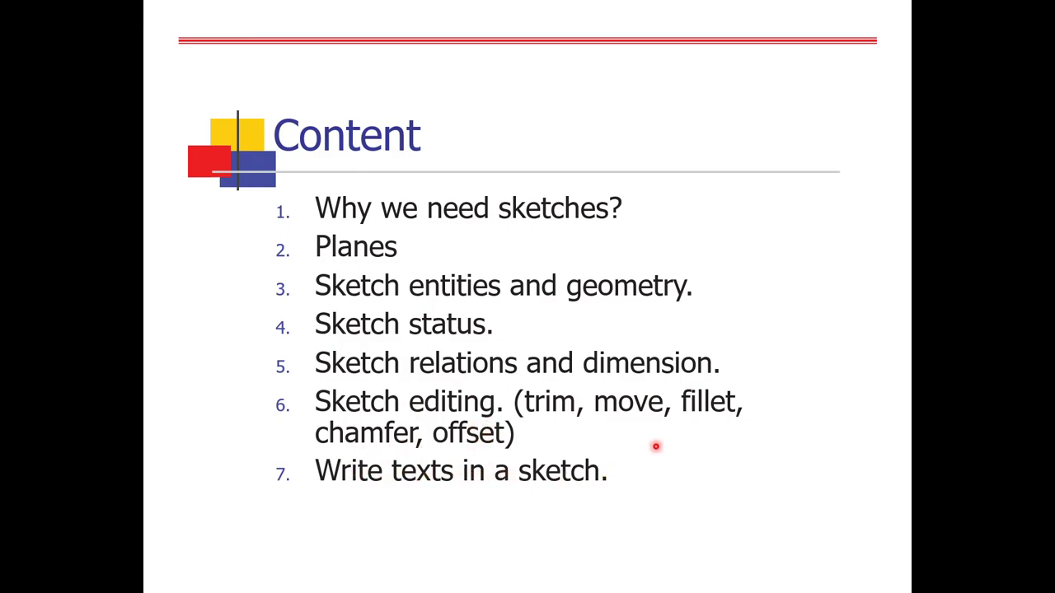
click(176, 583)
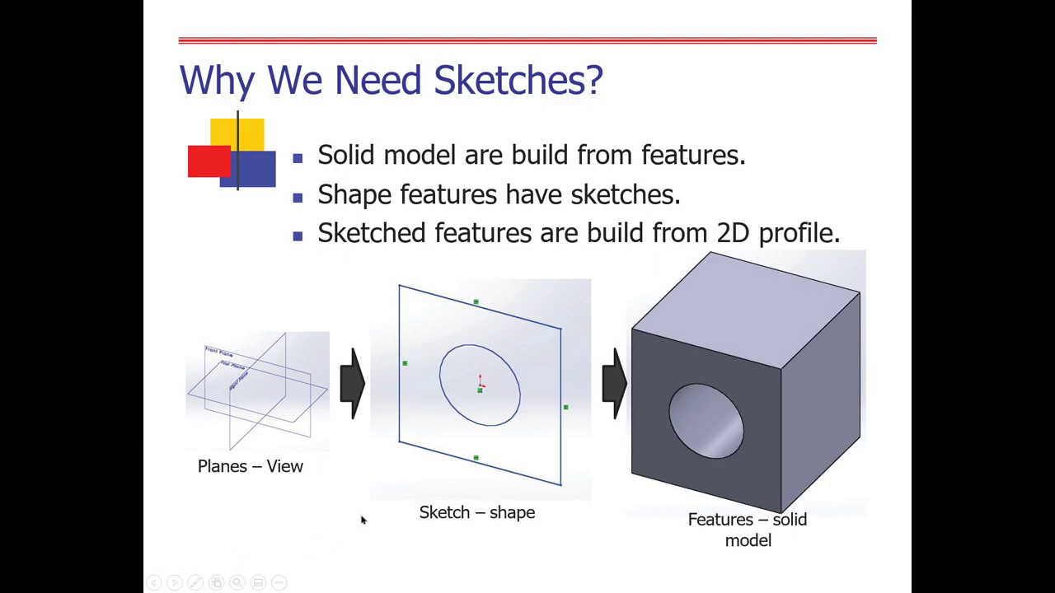
click(381, 506)
End the slideshow, select slide 3, and bring SOLIDWORKS 2019 to the front.
key(Escape)
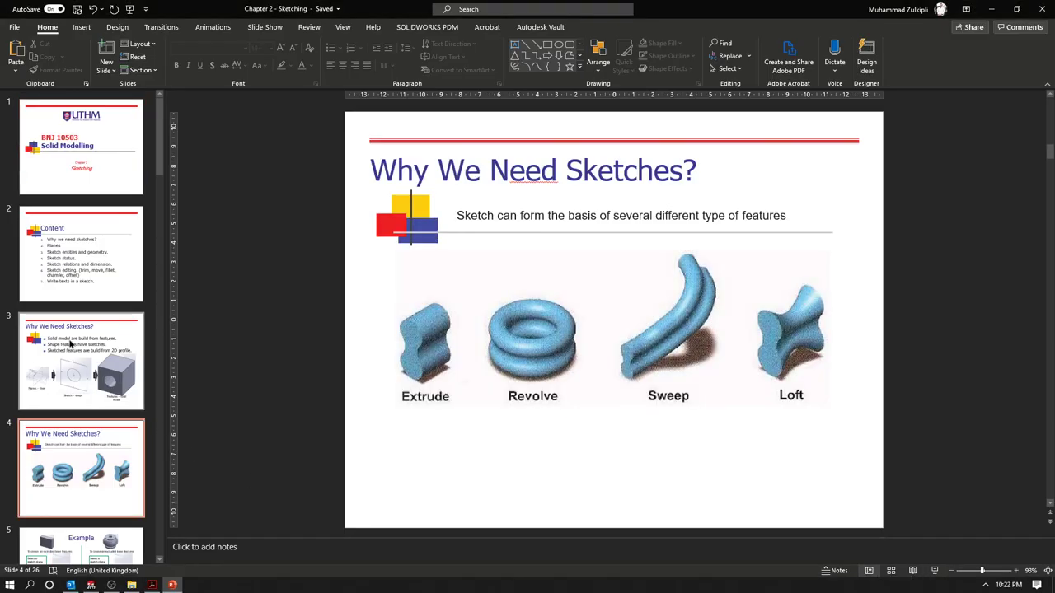
click(81, 363)
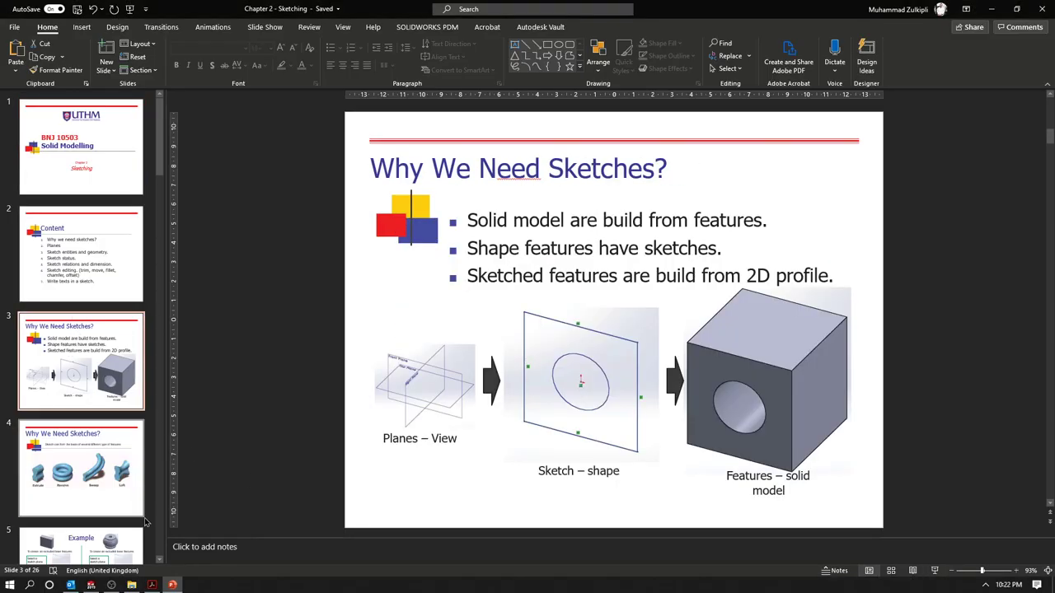
click(91, 585)
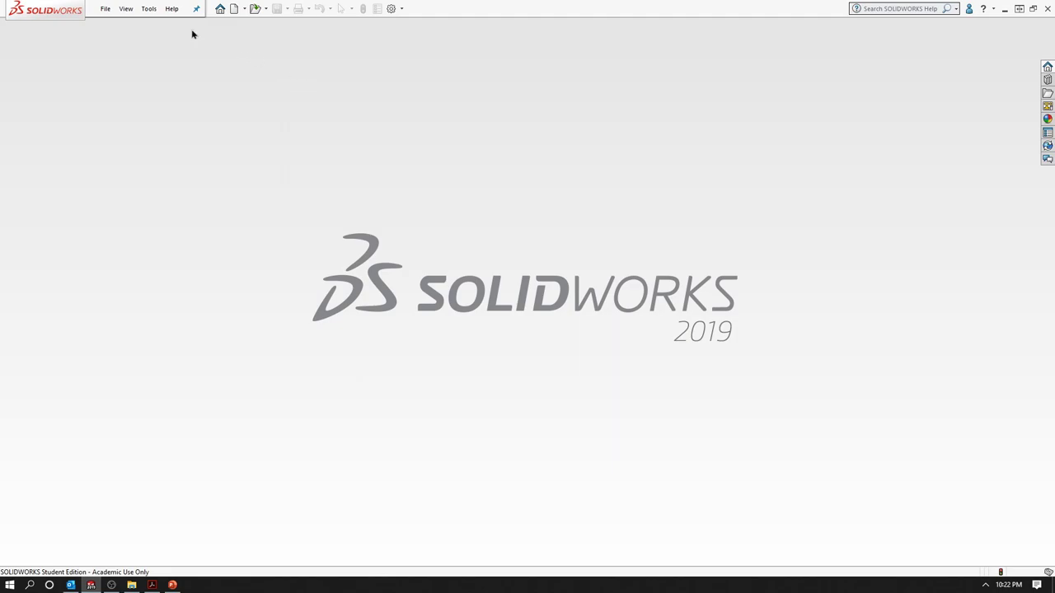
Create a new Part document.
click(234, 10)
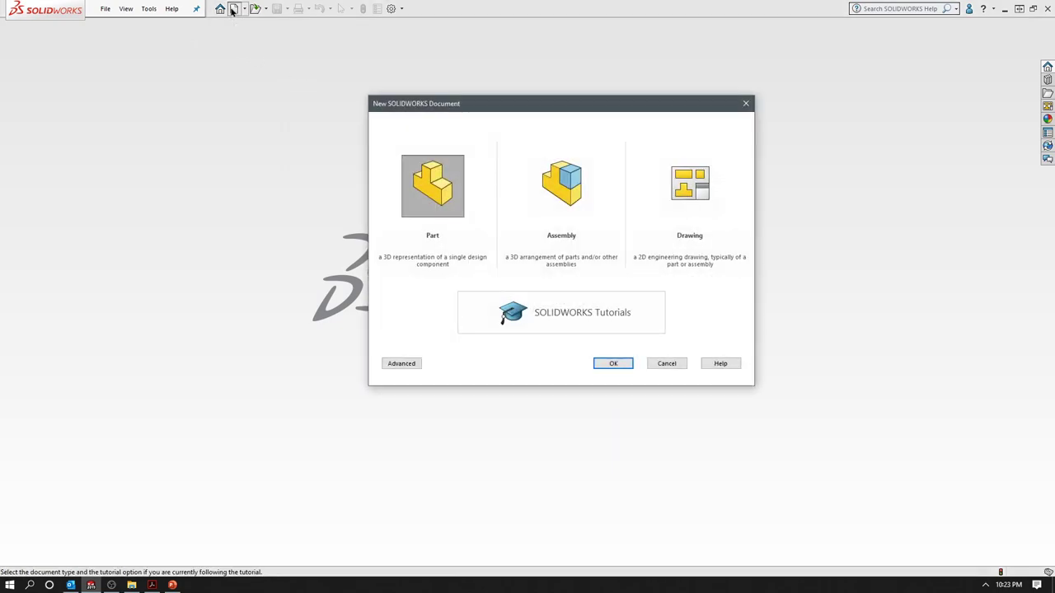
click(434, 189)
click(607, 365)
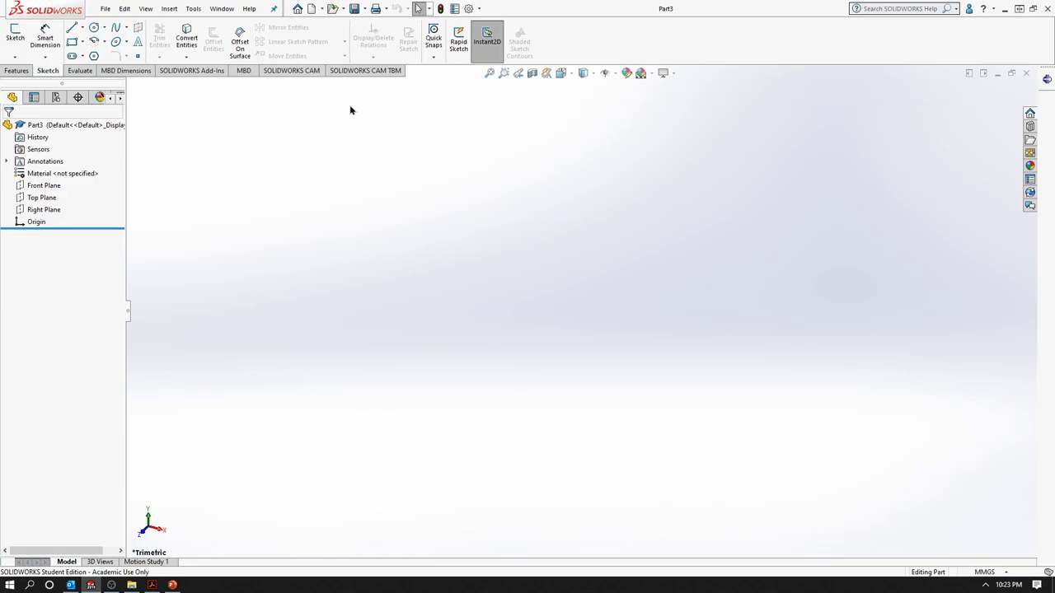
Open another New document dialog from the File menu, then cancel it.
click(107, 12)
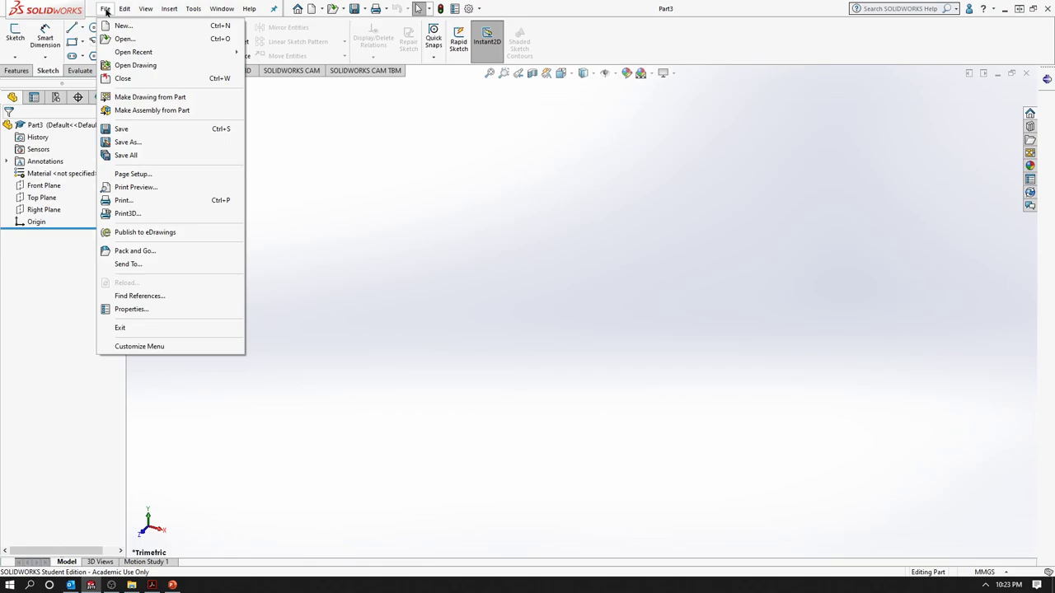
click(120, 26)
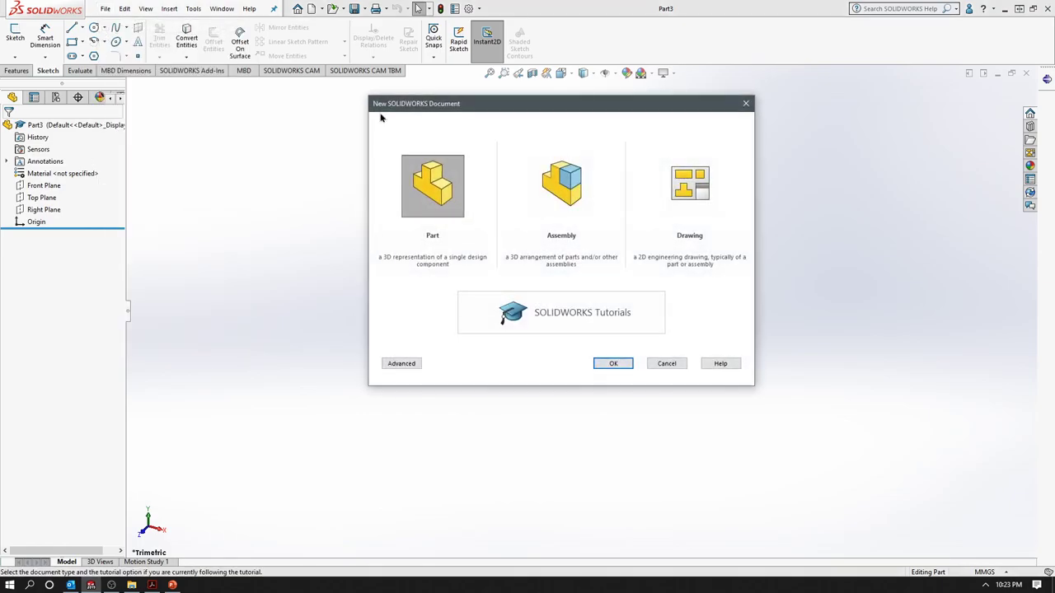
click(746, 105)
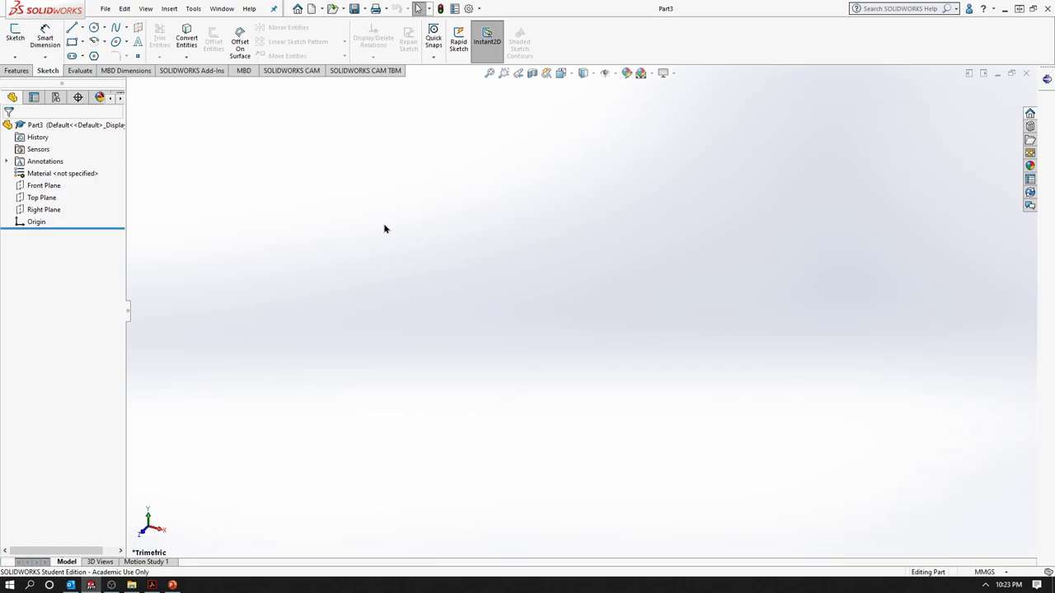
Start a new sketch from the Sketch tab so the three reference planes appear.
click(17, 71)
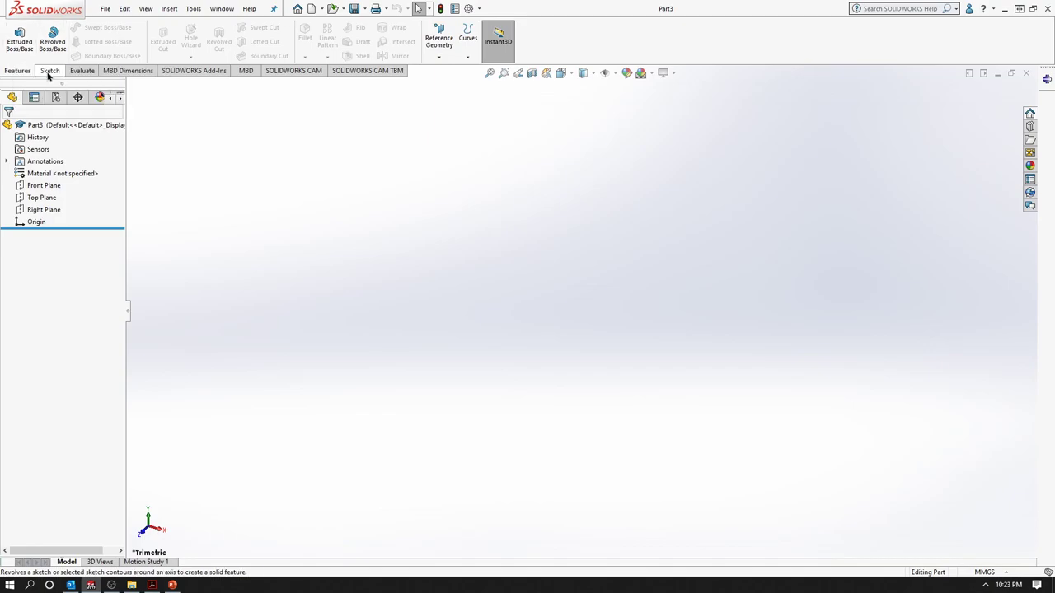
click(48, 72)
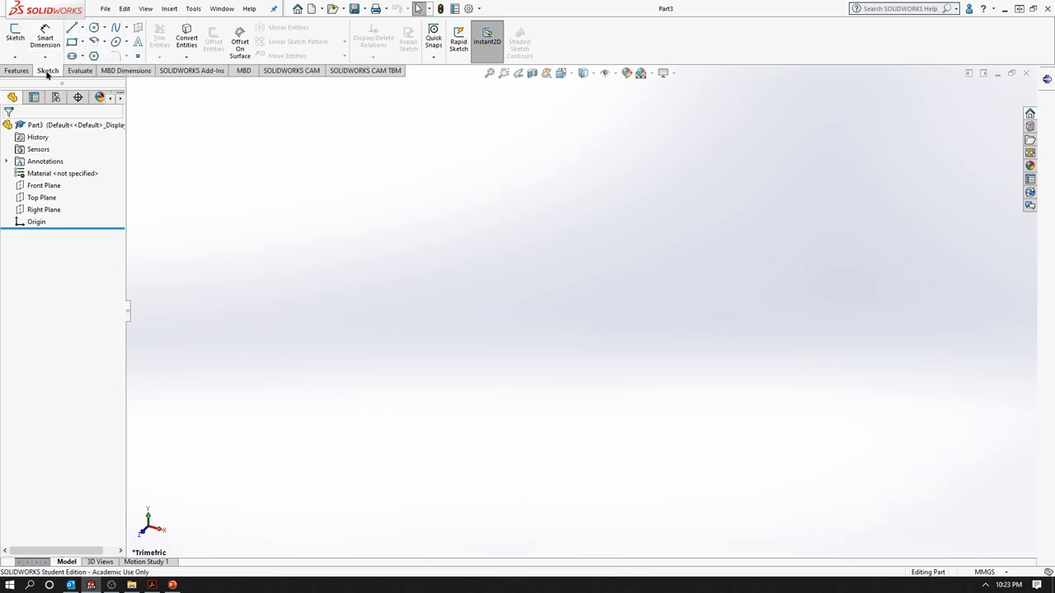
click(18, 36)
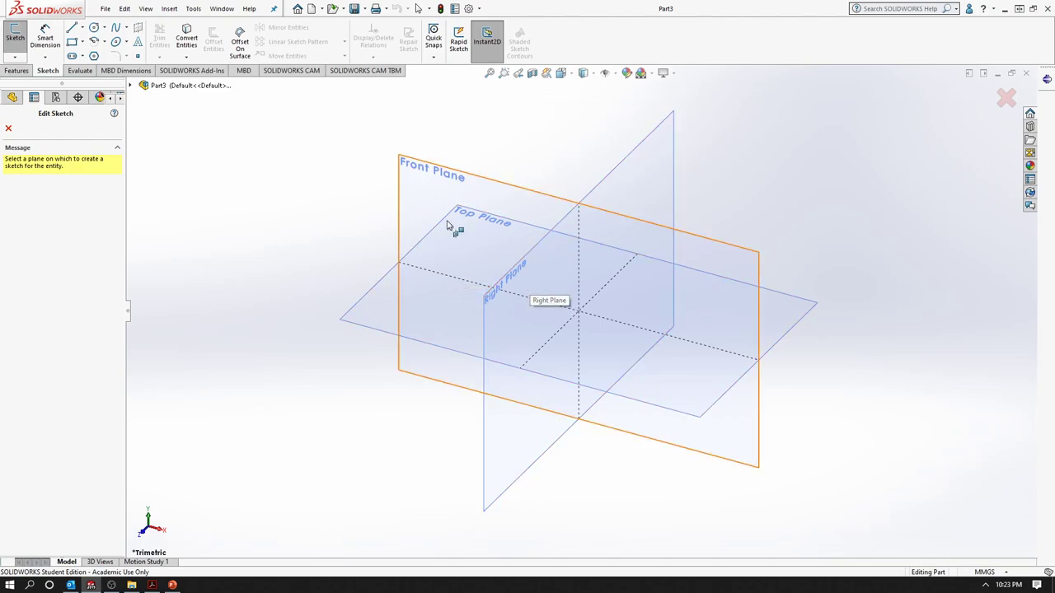
Draw a Center Rectangle on the Front Plane, centred on the origin.
click(420, 170)
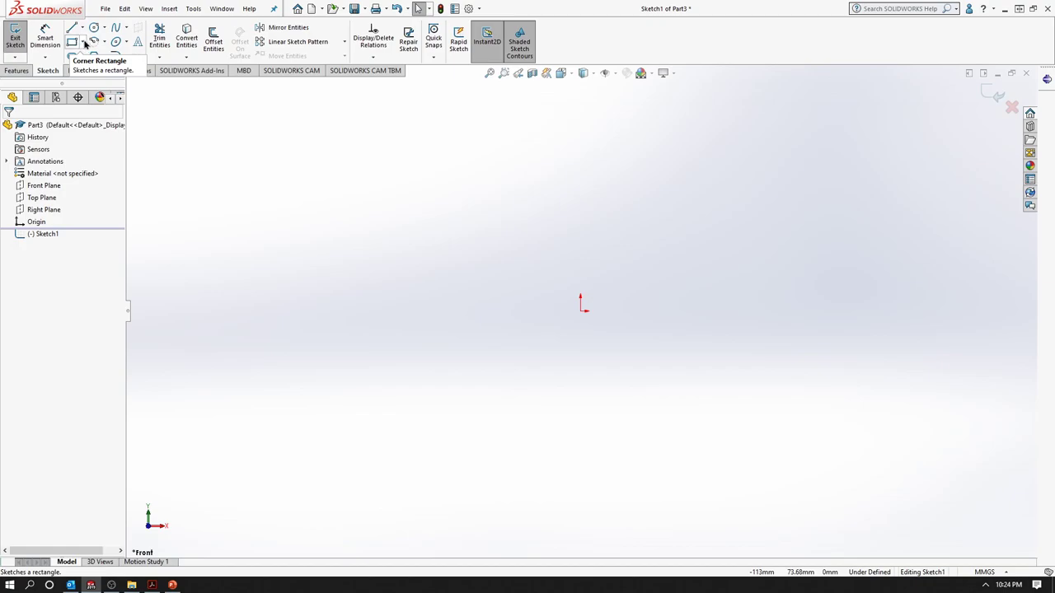
click(84, 42)
click(82, 70)
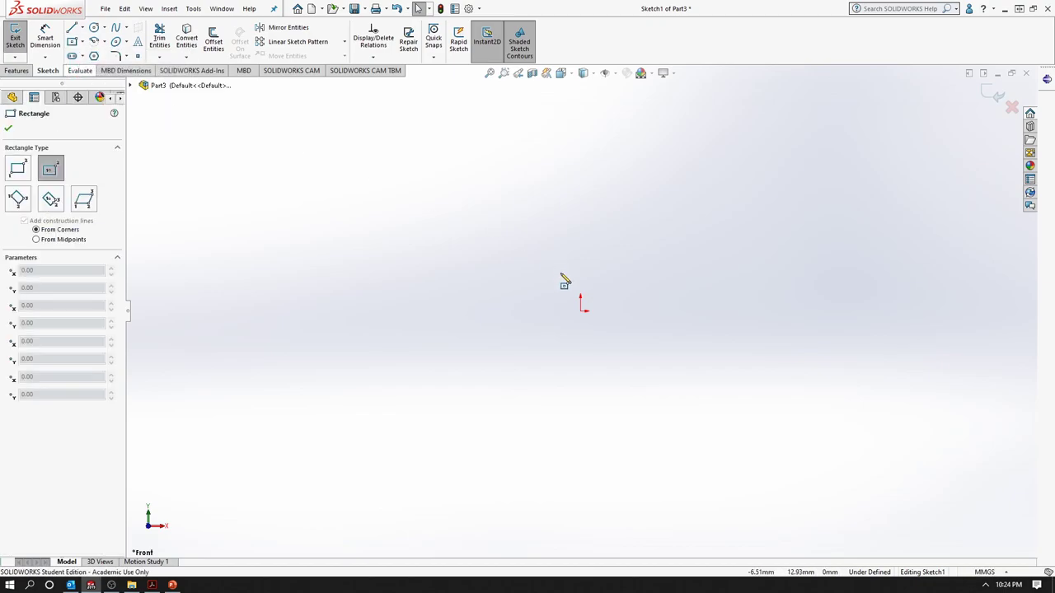
click(581, 311)
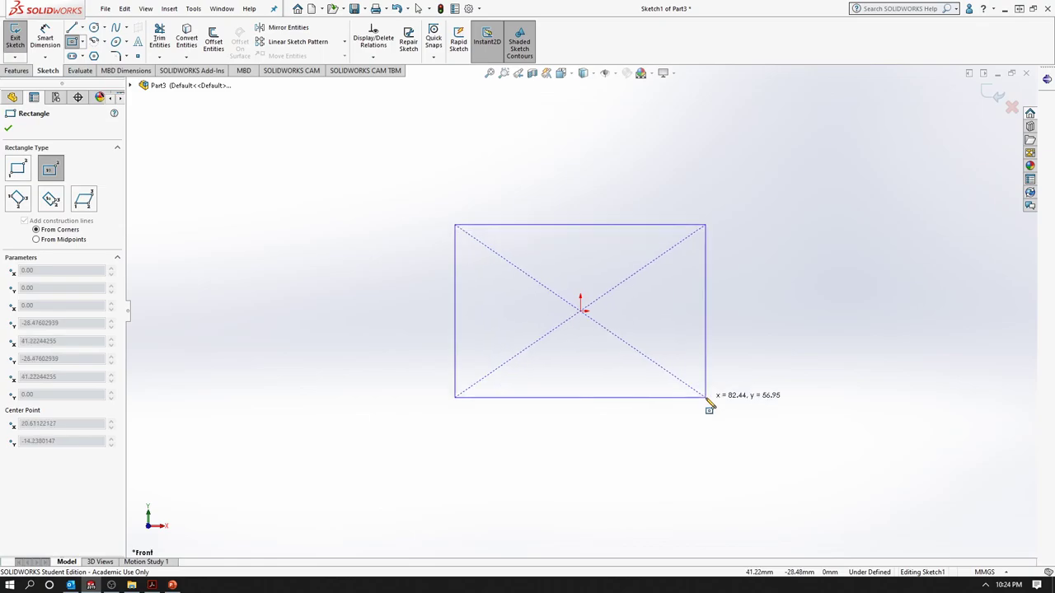
click(706, 397)
key(Escape)
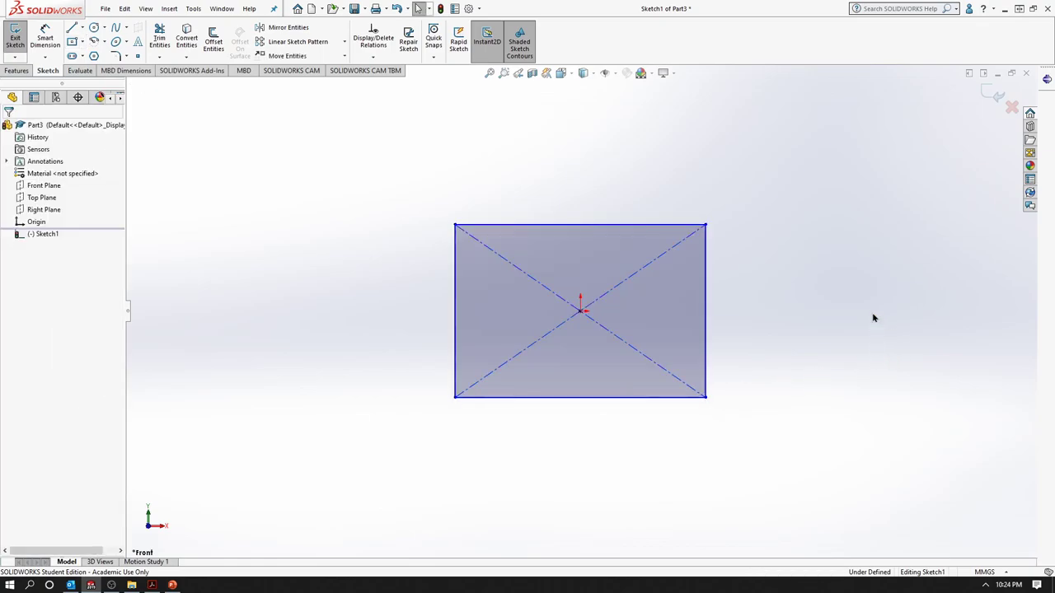
Dimension the rectangle's bottom edge to 100 mm.
click(45, 39)
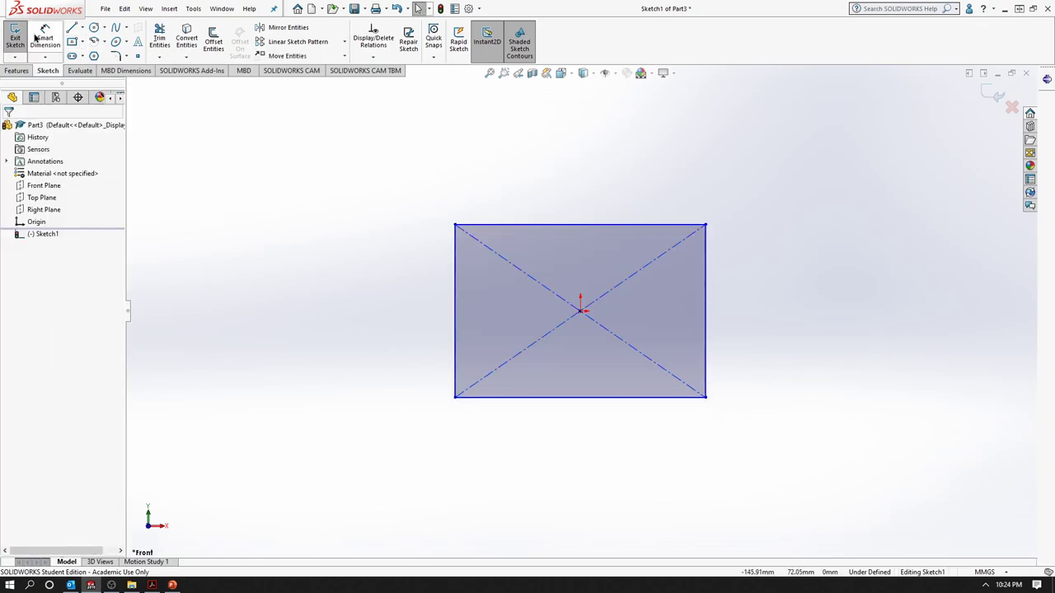
click(580, 400)
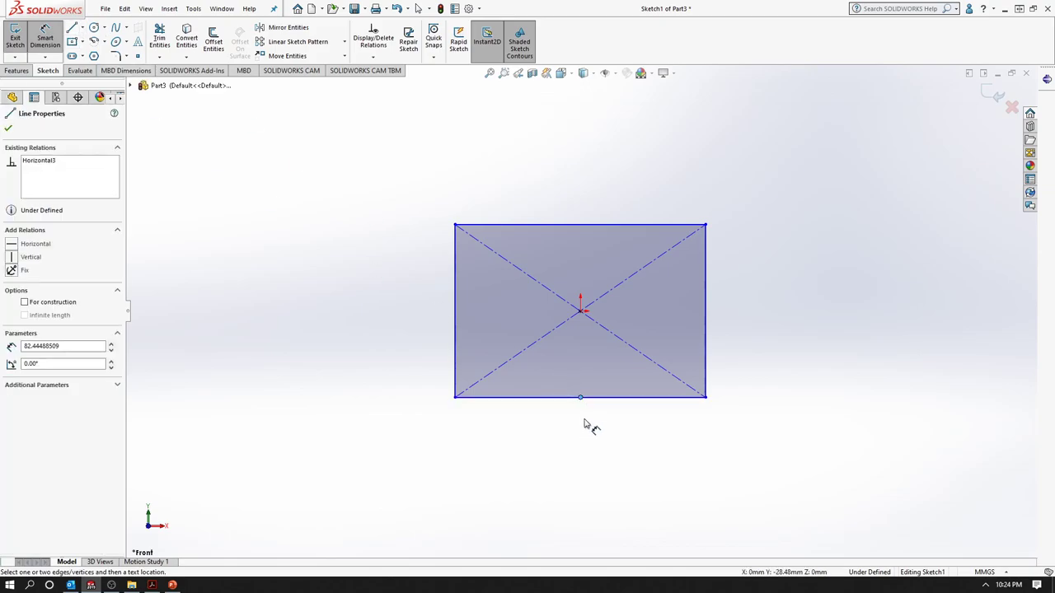
click(598, 402)
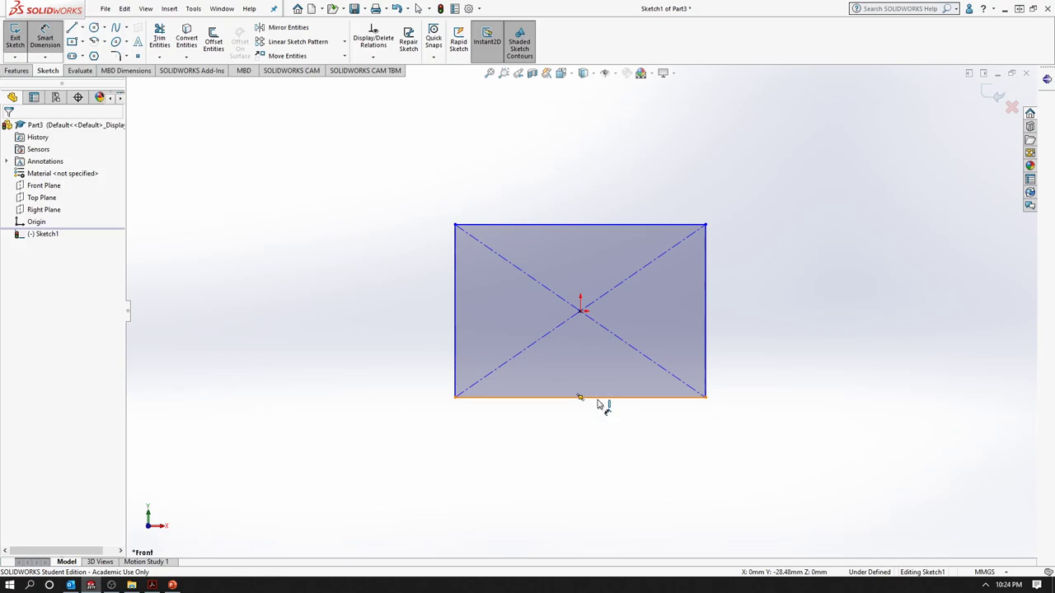
click(600, 403)
click(585, 436)
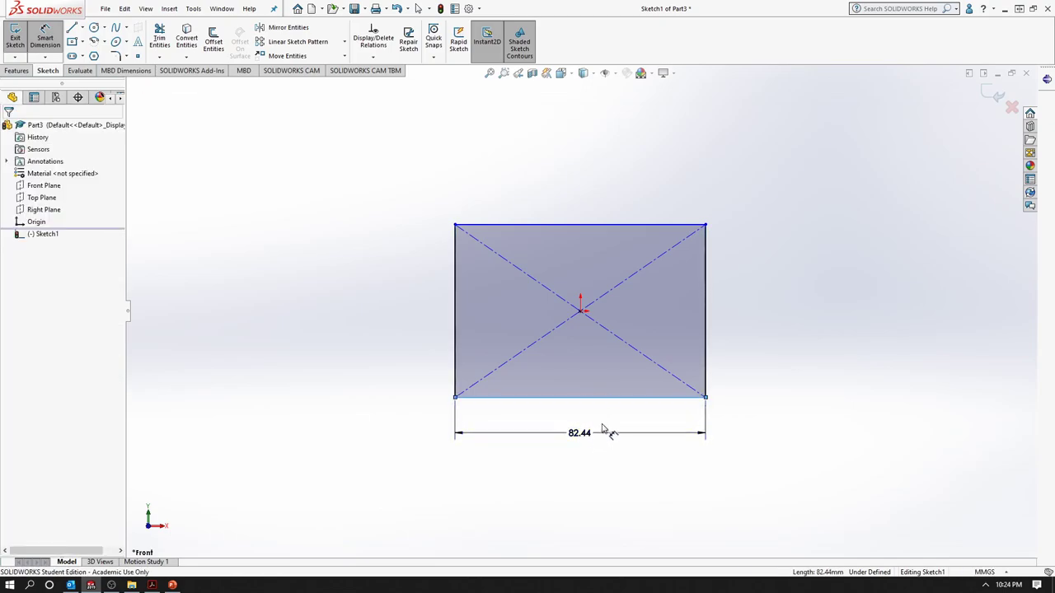
text(100)
key(Return)
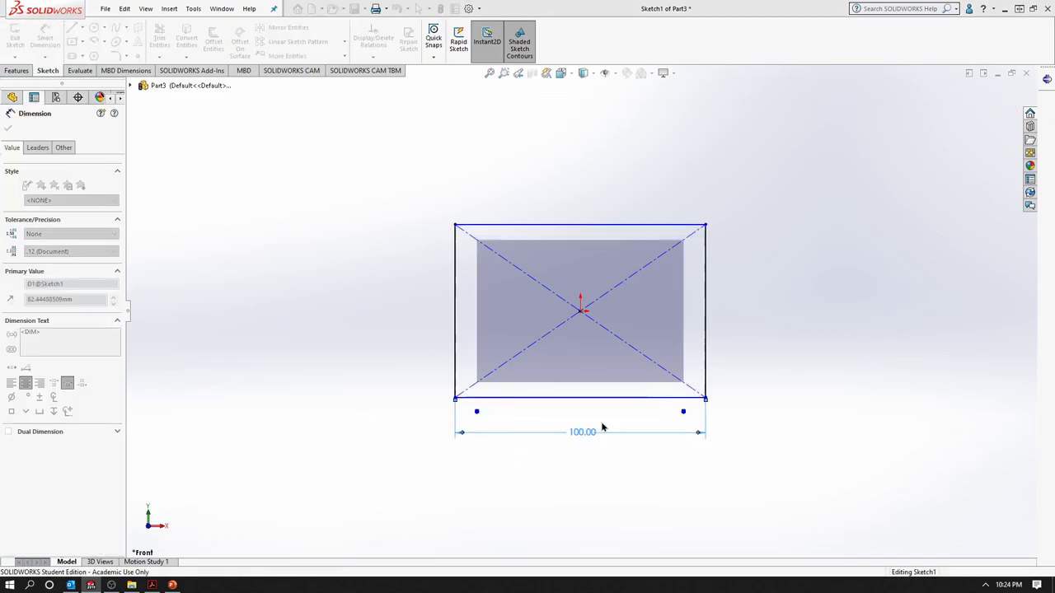
Dimension the right edge to 100 mm, making a fully defined square.
click(707, 310)
click(762, 319)
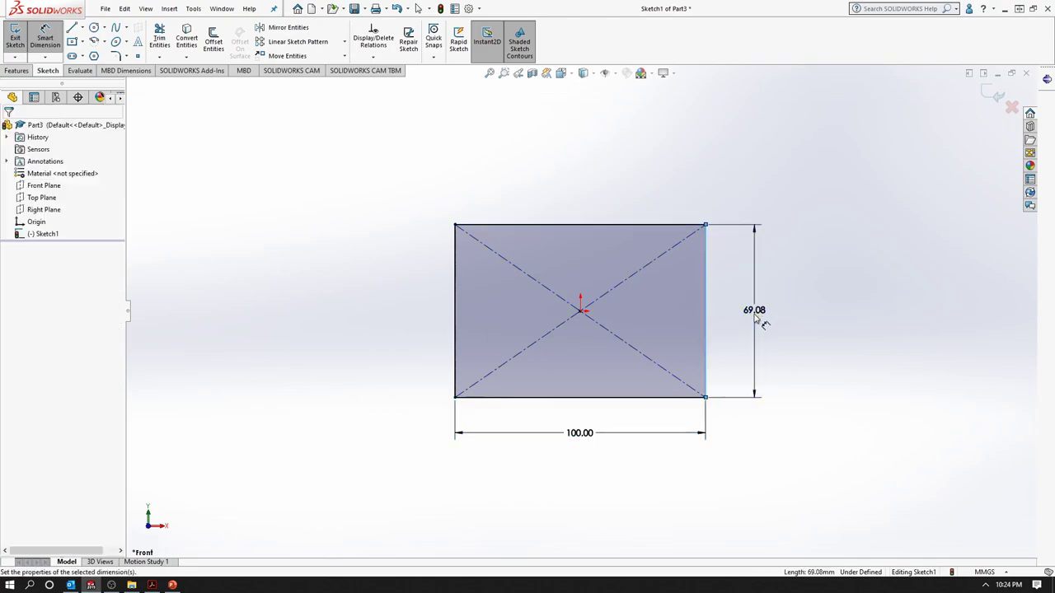
double_click(755, 312)
text(100)
key(Return)
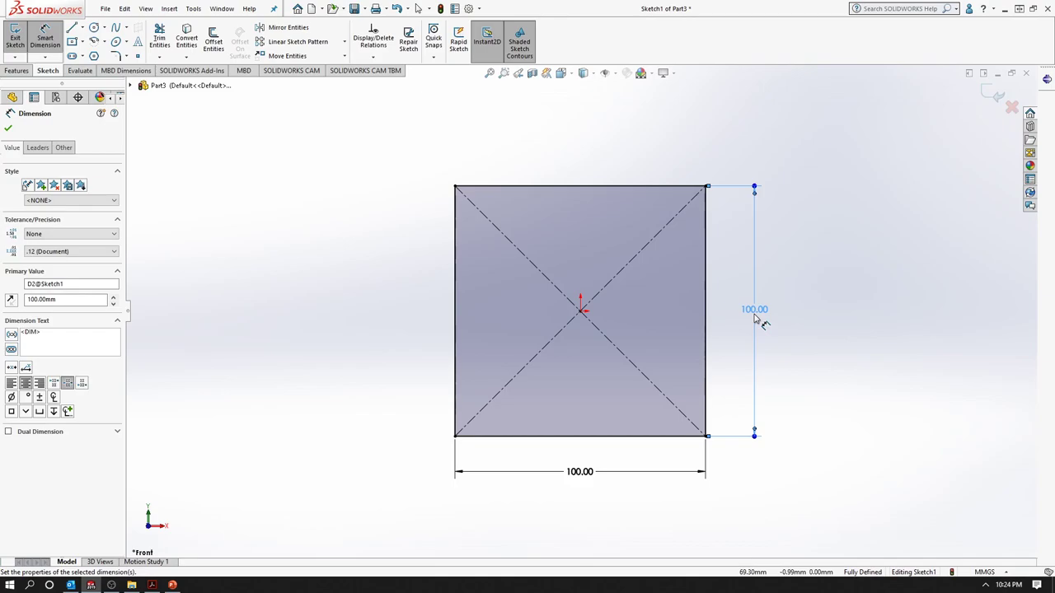
key(Escape)
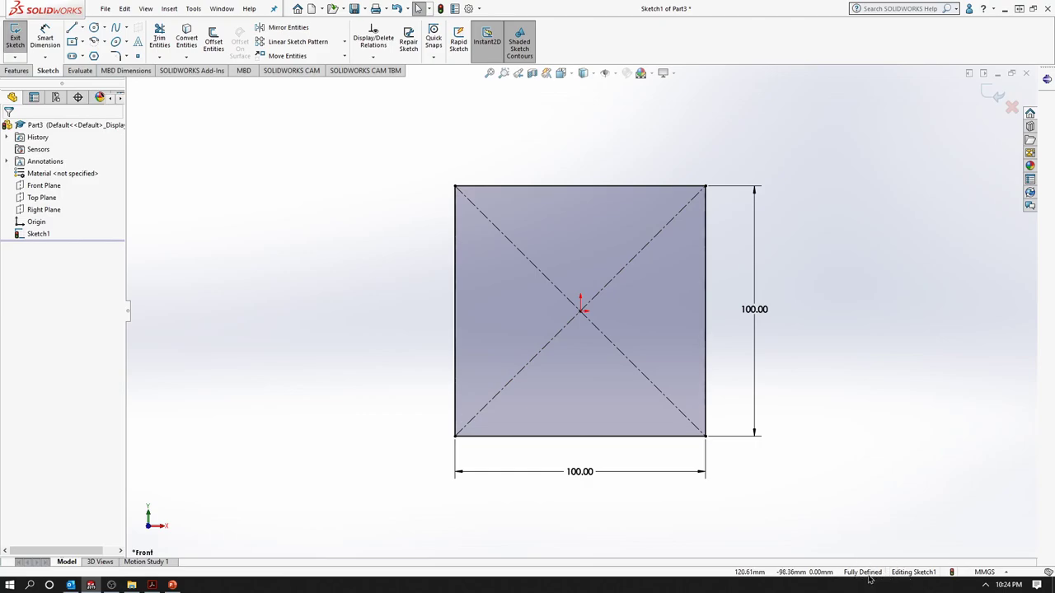
Boss-Extrude the 100 × 100 square to a 100 mm depth, creating Boss-Extrude1.
click(15, 71)
click(16, 48)
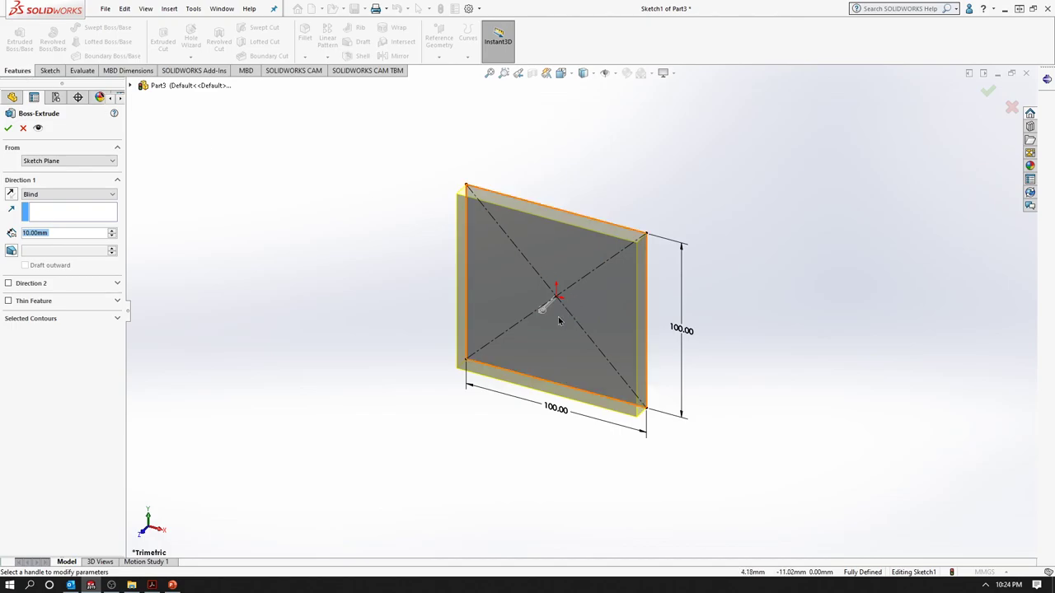
drag(542, 316, 520, 340)
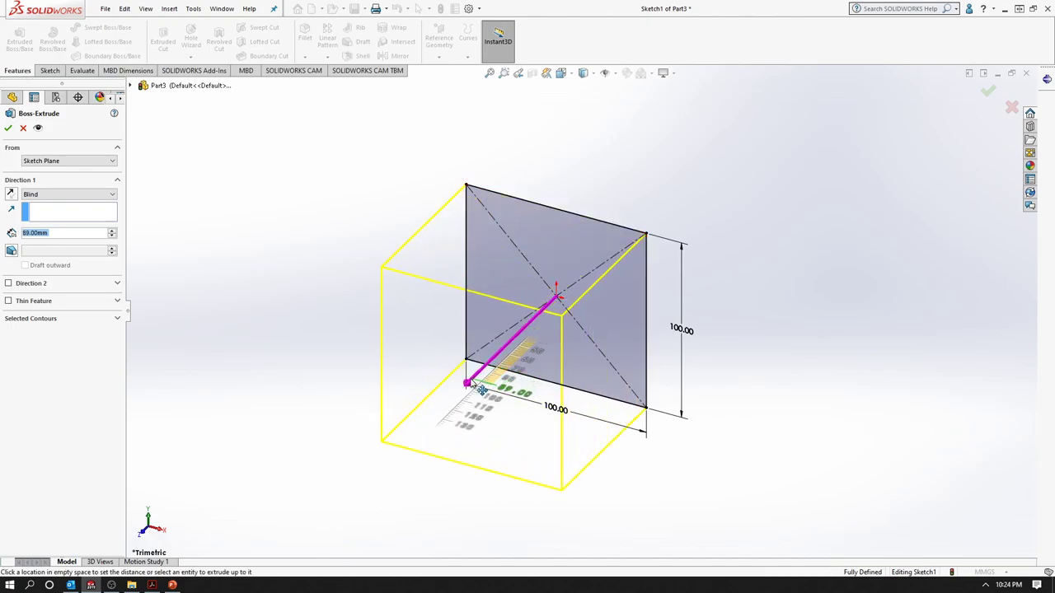
click(426, 399)
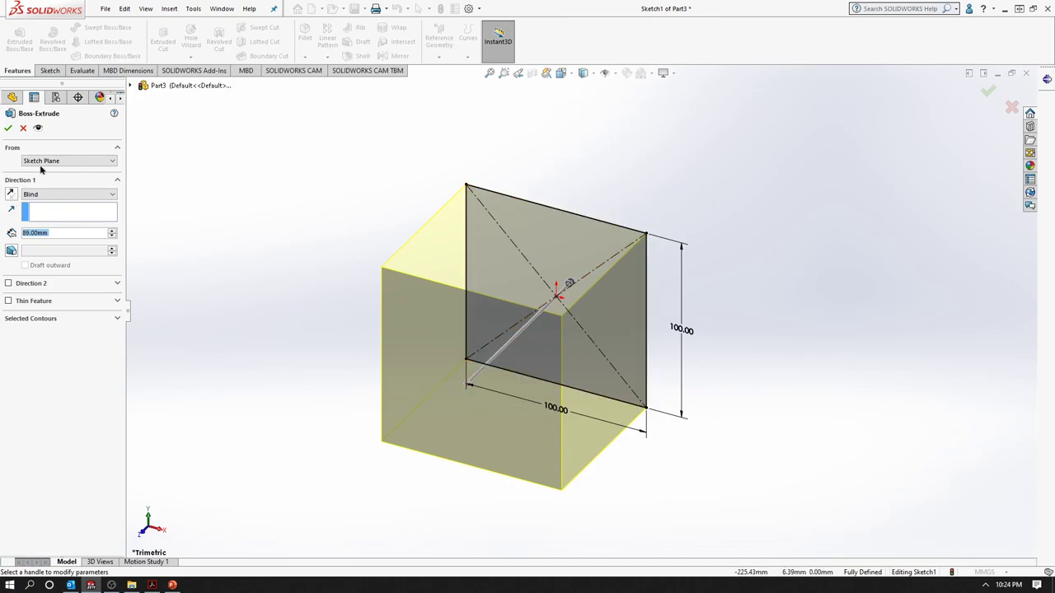
click(11, 196)
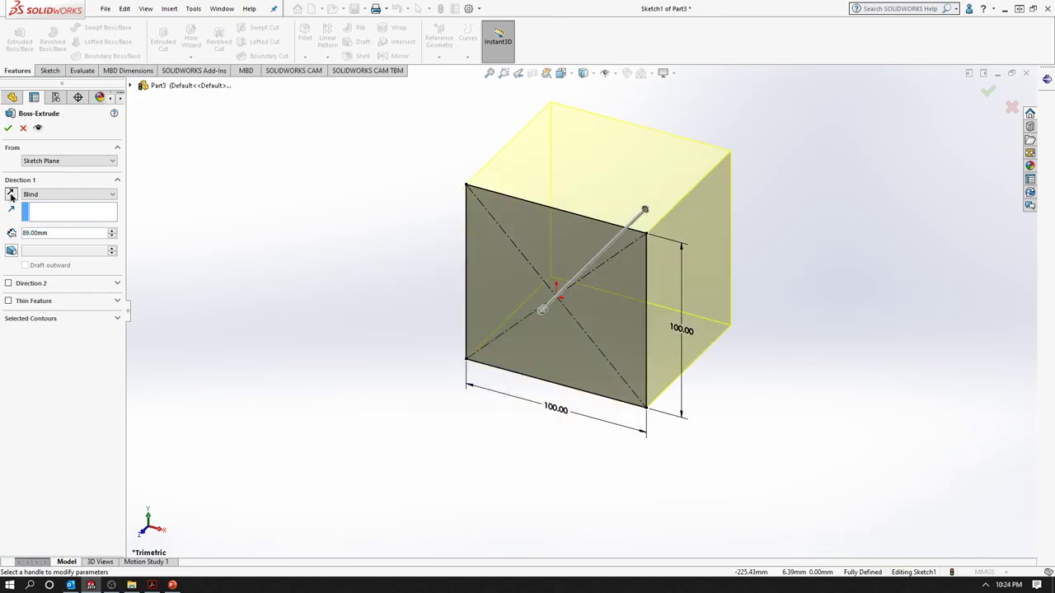
click(11, 195)
drag(54, 232, 7, 232)
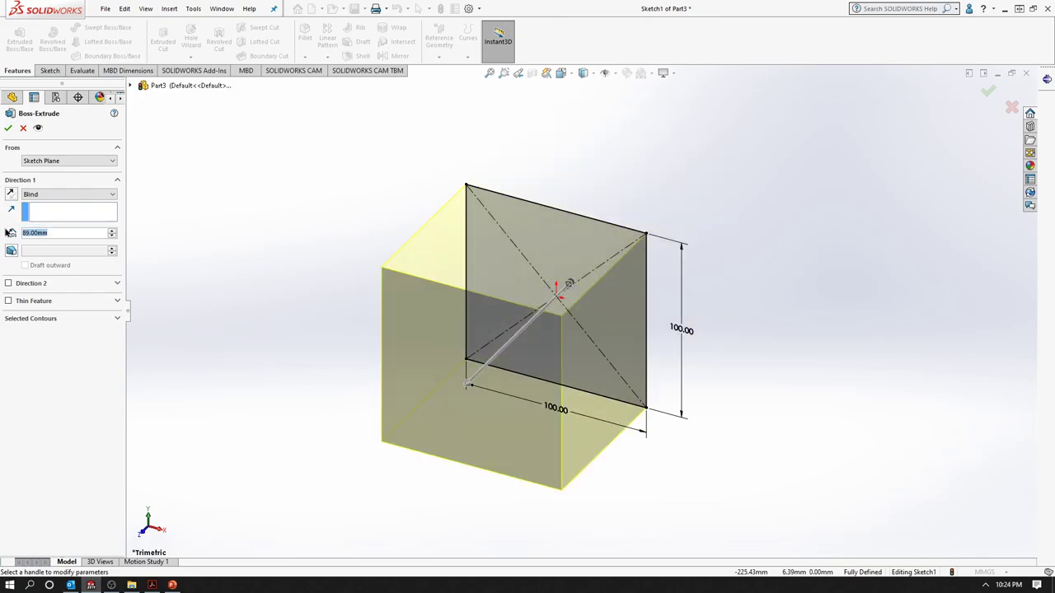
text(100)
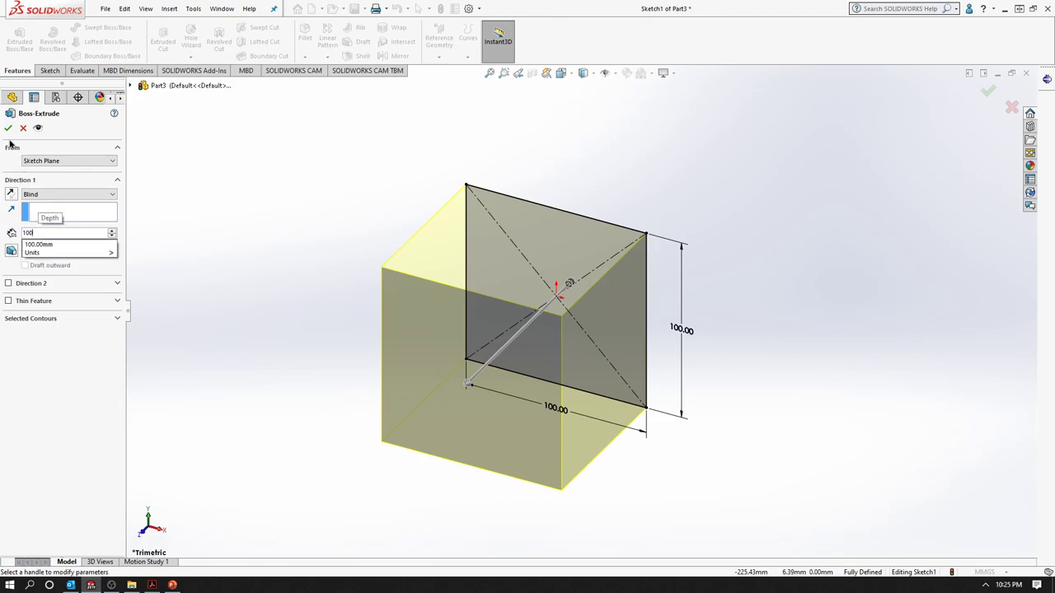
key(Return)
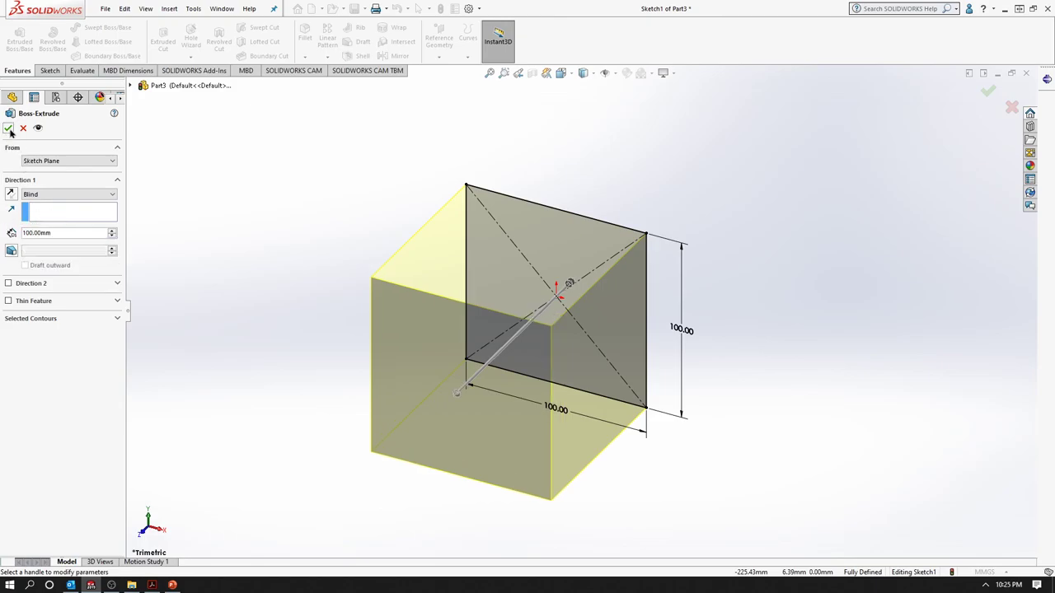
click(8, 129)
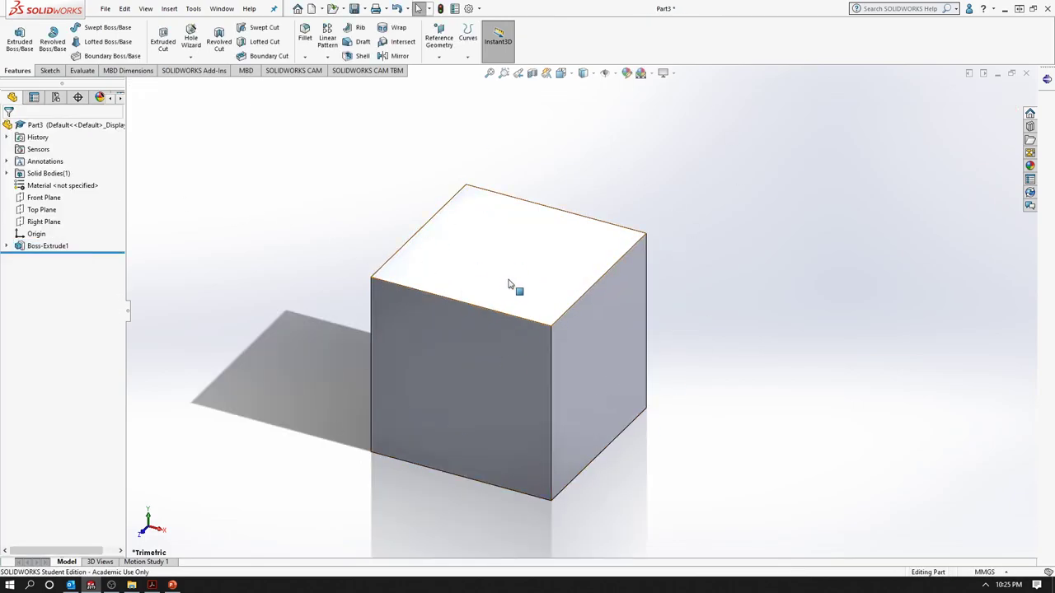
Switch to PowerPoint and show slide 4 with the Extrude, Revolve, Sweep and Loft examples.
click(172, 585)
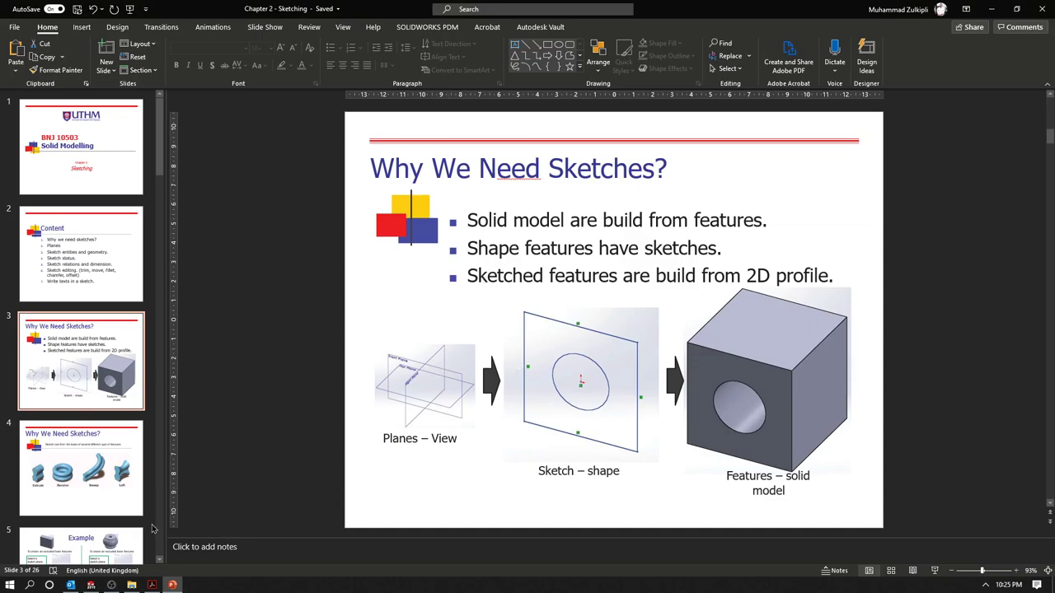
click(107, 489)
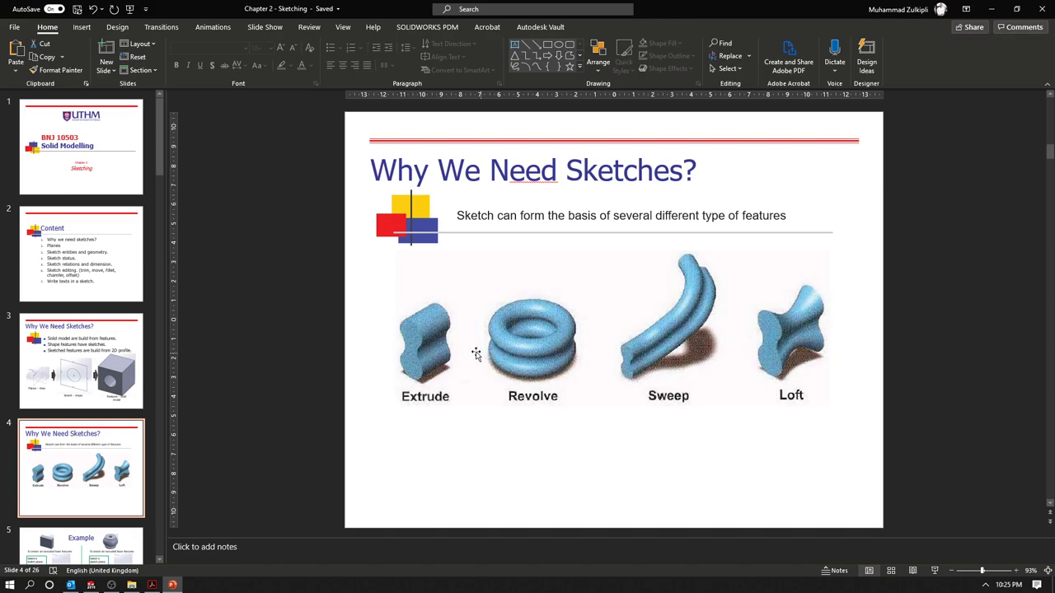
scroll(163, 165, down, 5)
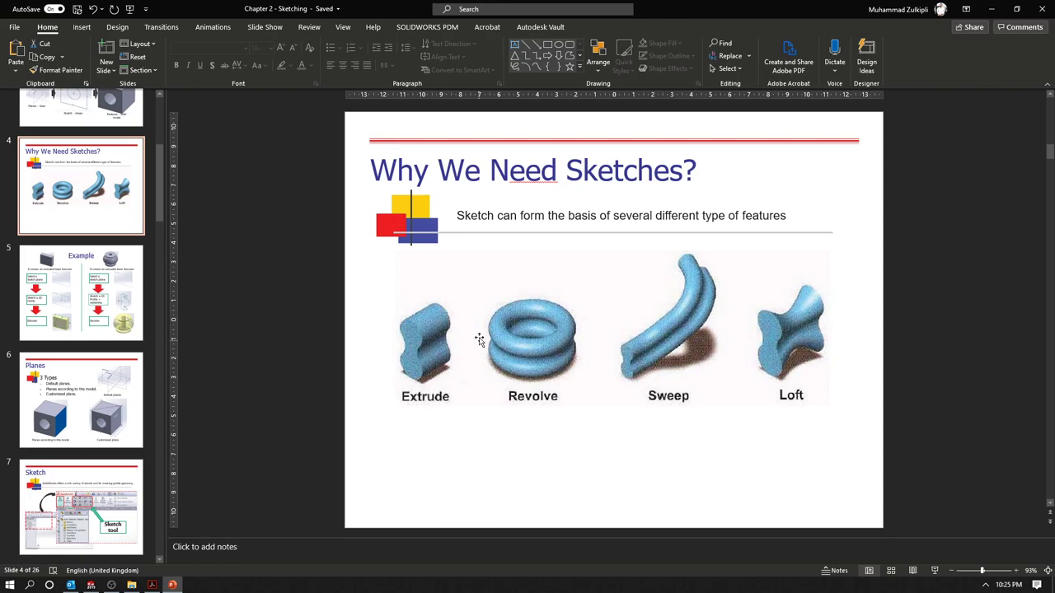
click(91, 585)
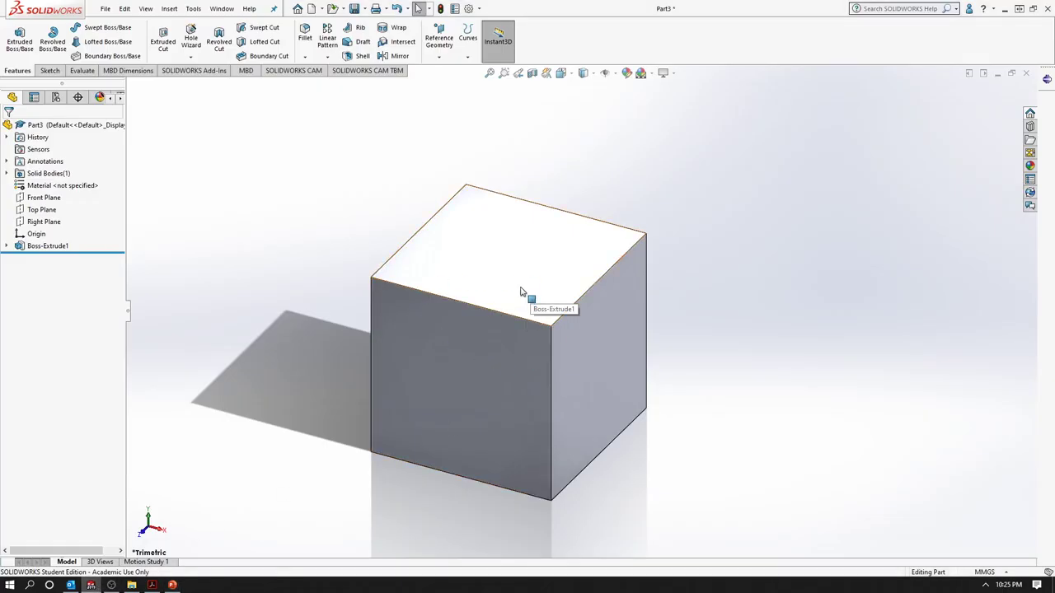
click(1004, 8)
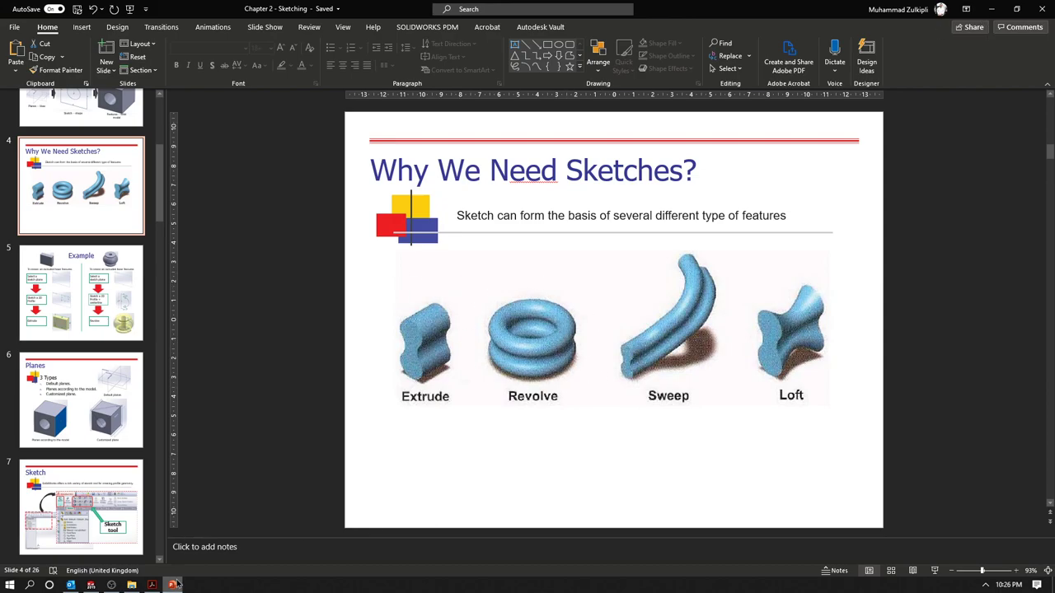
click(91, 585)
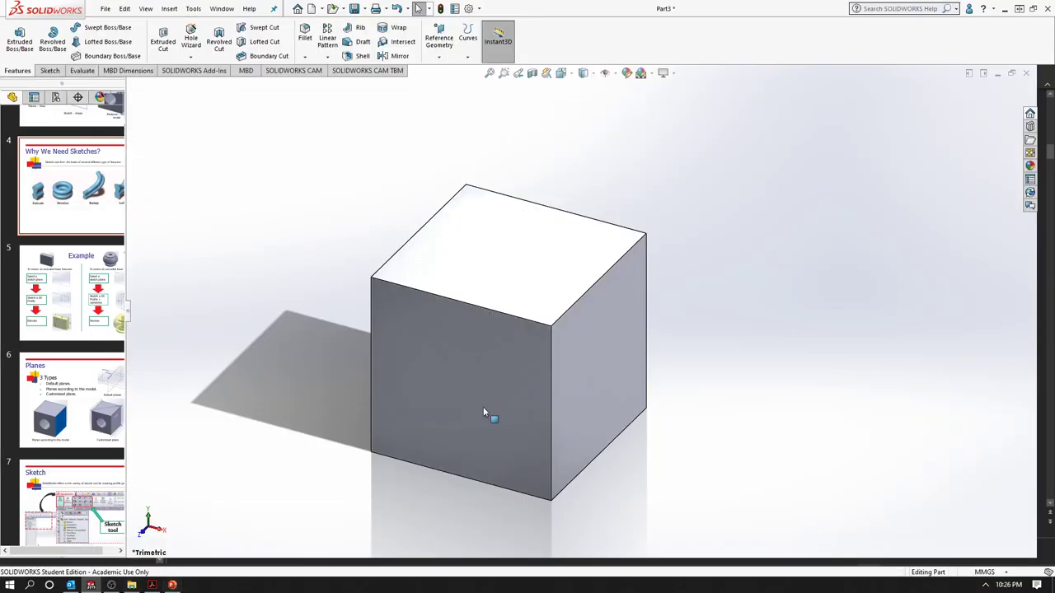
Close the cube part without saving and create a new empty part, Part4.
click(1026, 75)
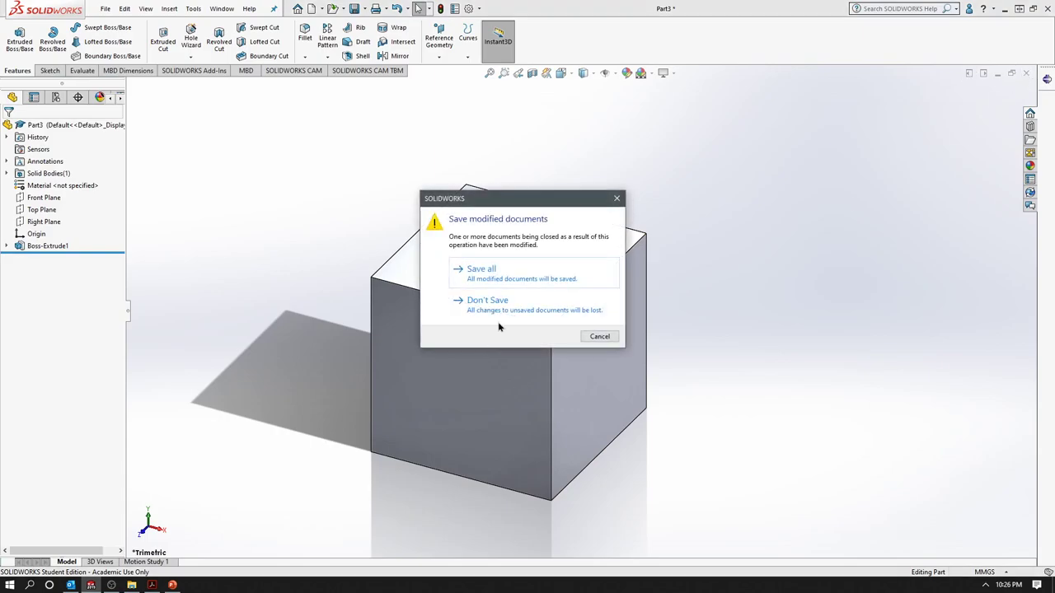
click(509, 307)
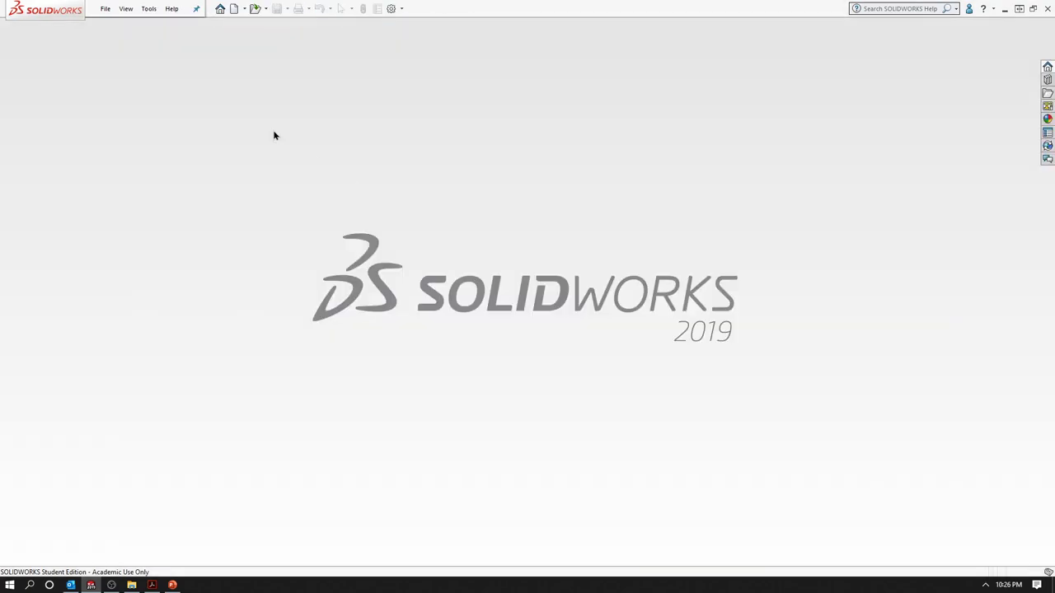
click(234, 11)
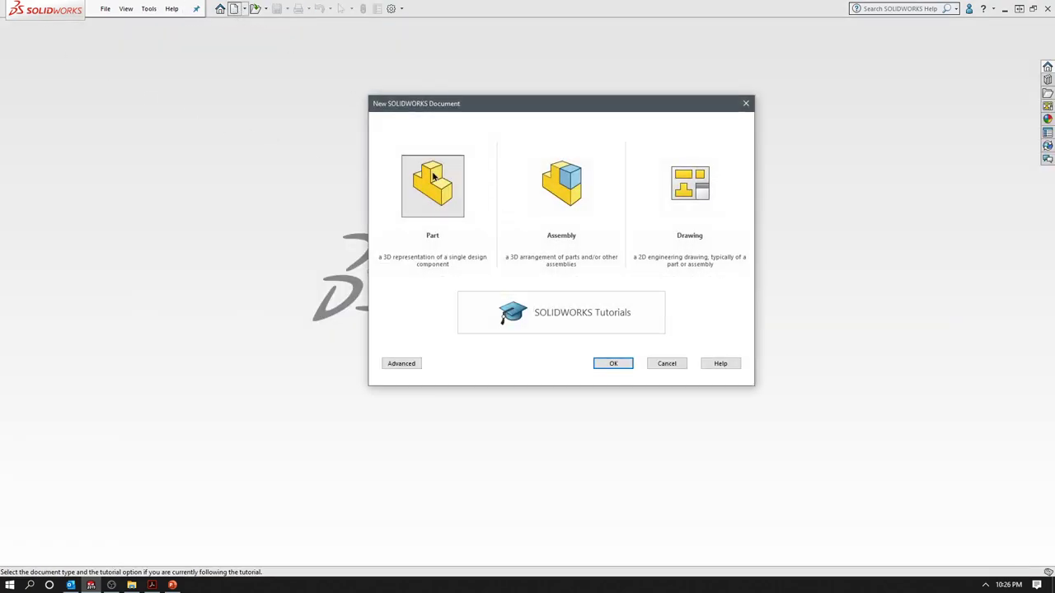
click(614, 364)
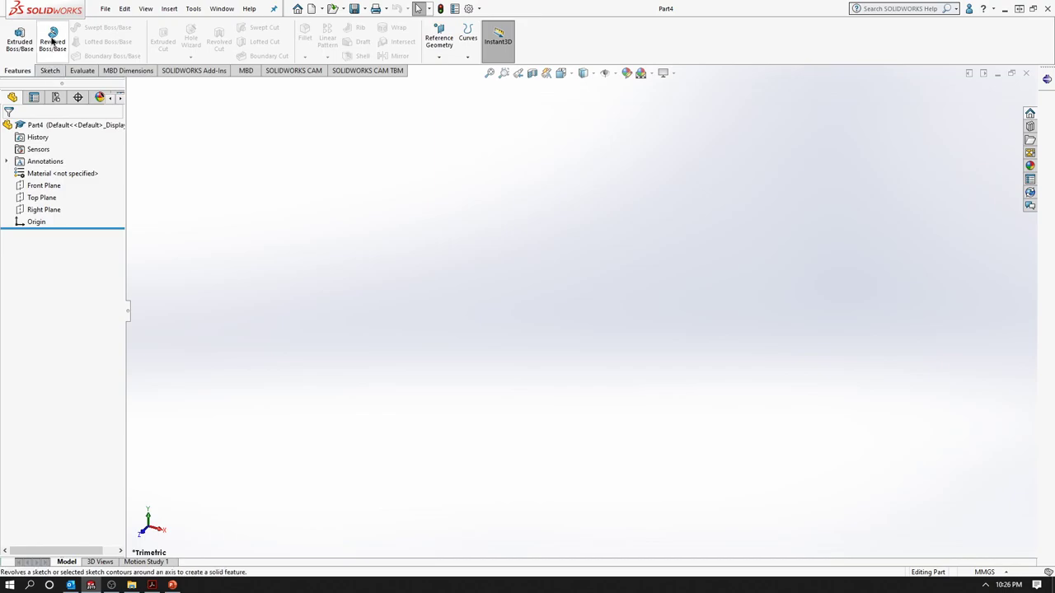
click(47, 70)
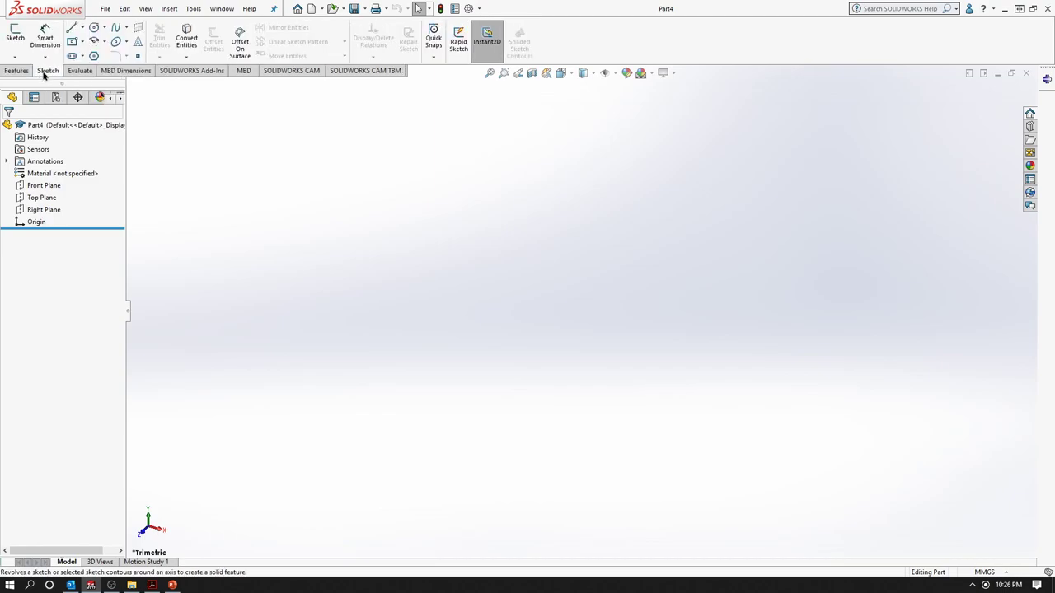
click(17, 70)
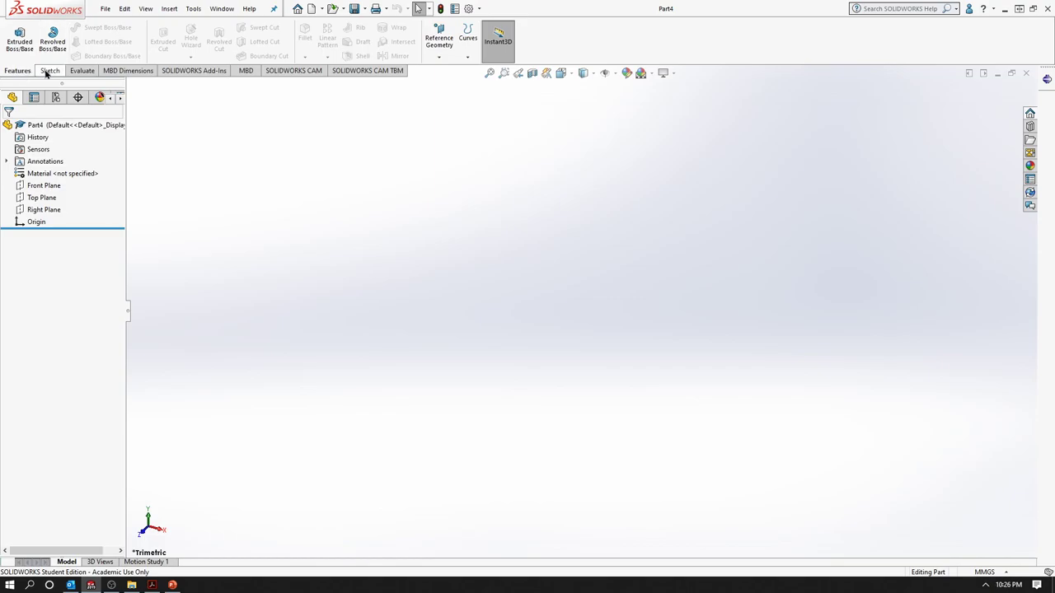
Start a new sketch on the Front Plane.
click(47, 70)
click(15, 34)
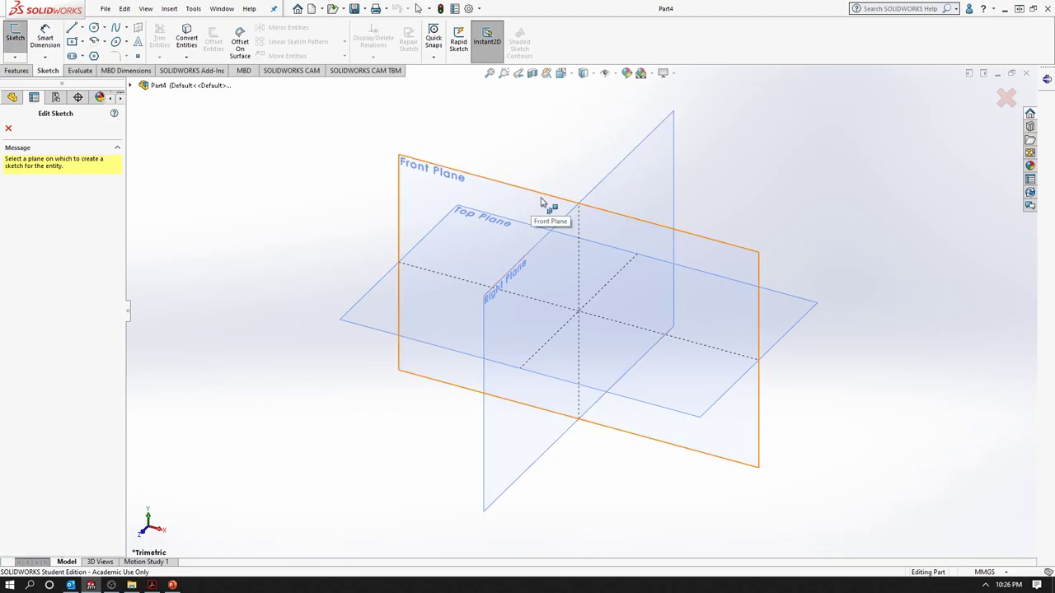
click(542, 202)
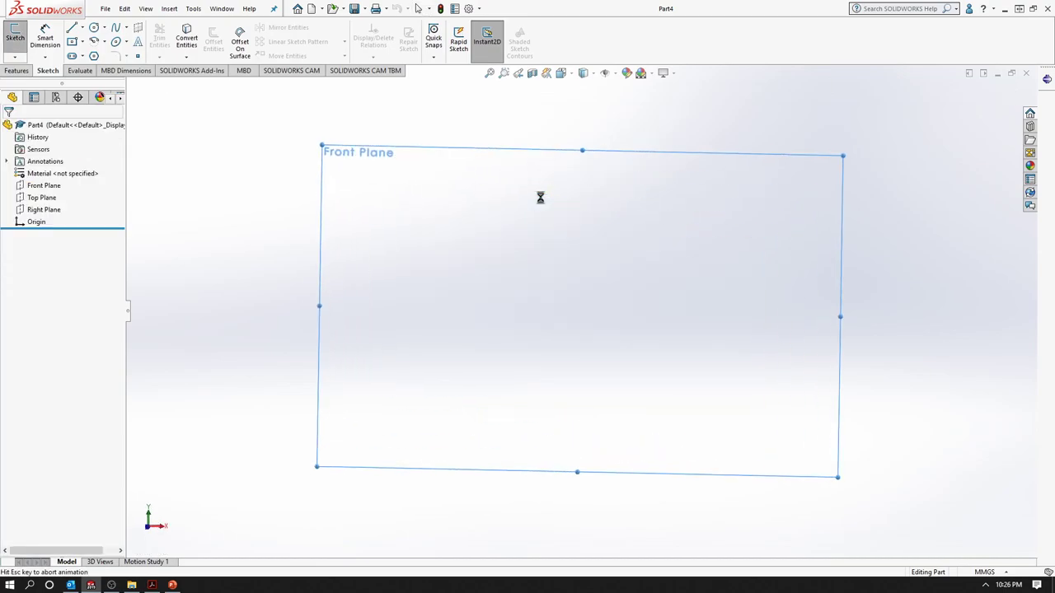
Draw a vertical centerline 97.01 mm up from the origin and check its properties.
click(83, 27)
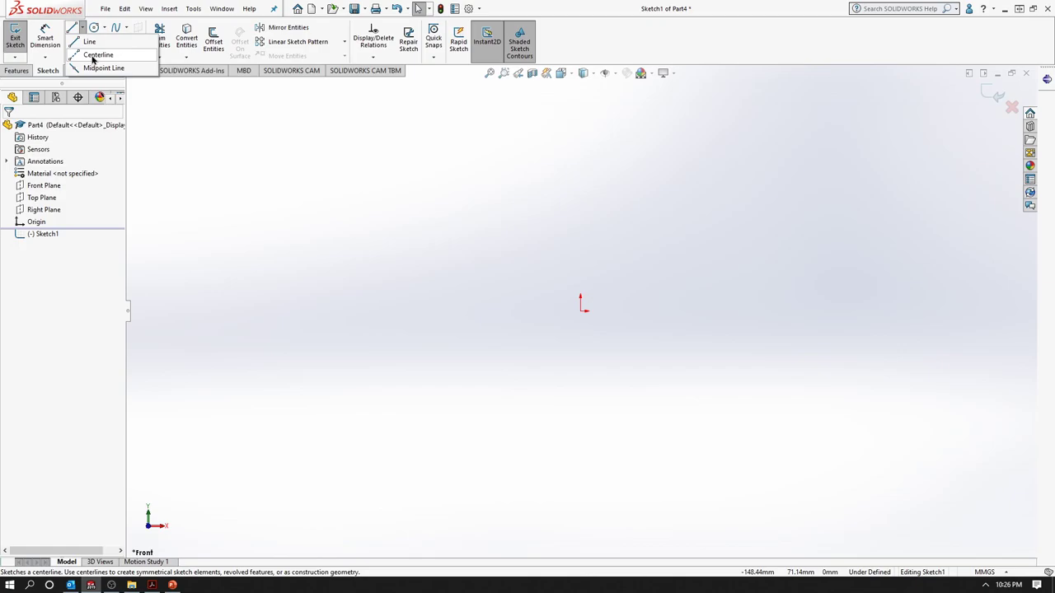
click(97, 54)
click(582, 310)
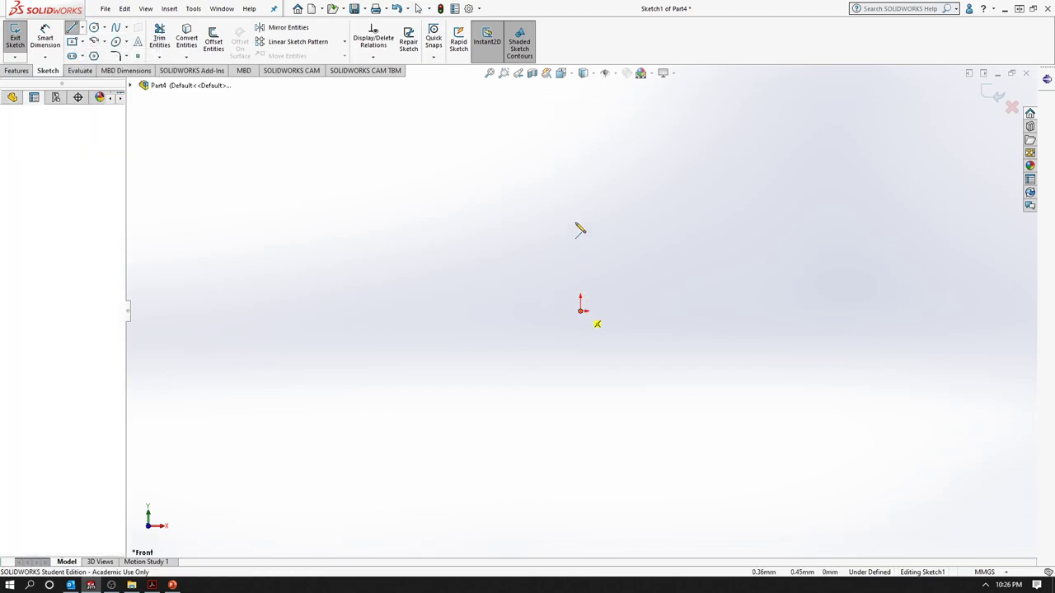
click(591, 142)
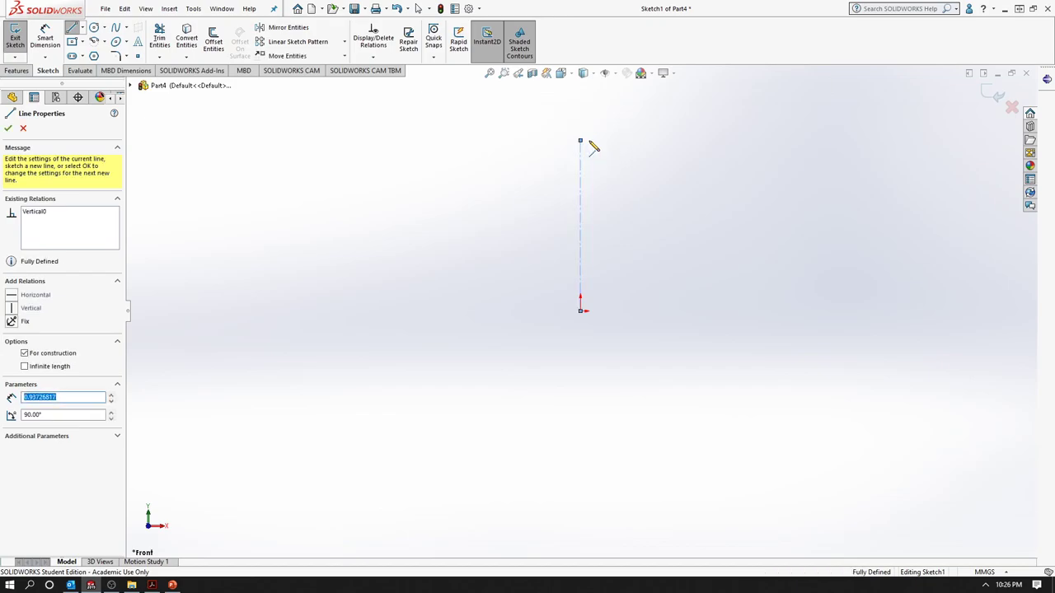
key(Escape)
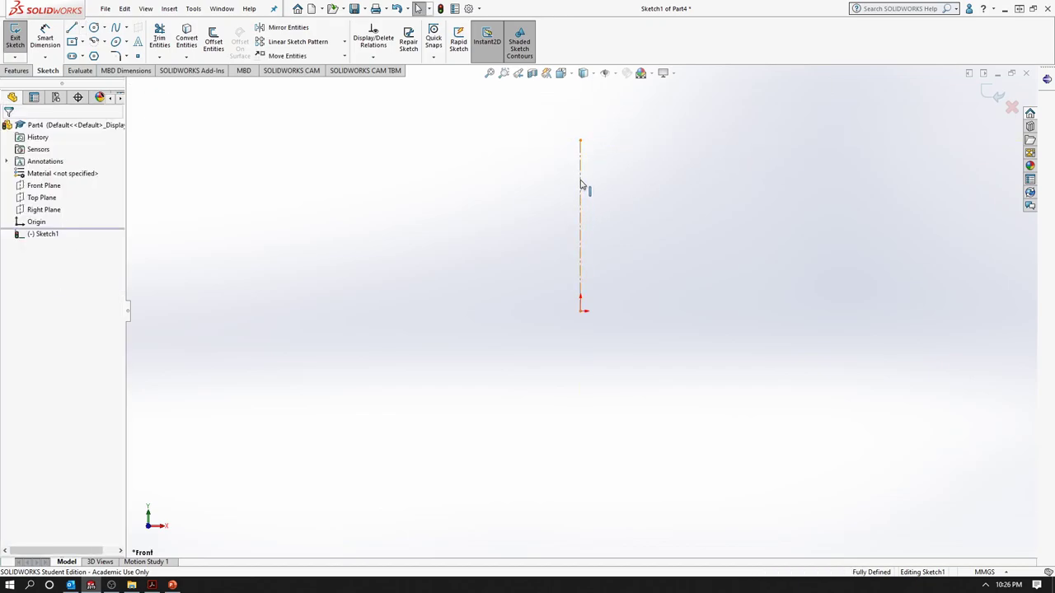
click(582, 184)
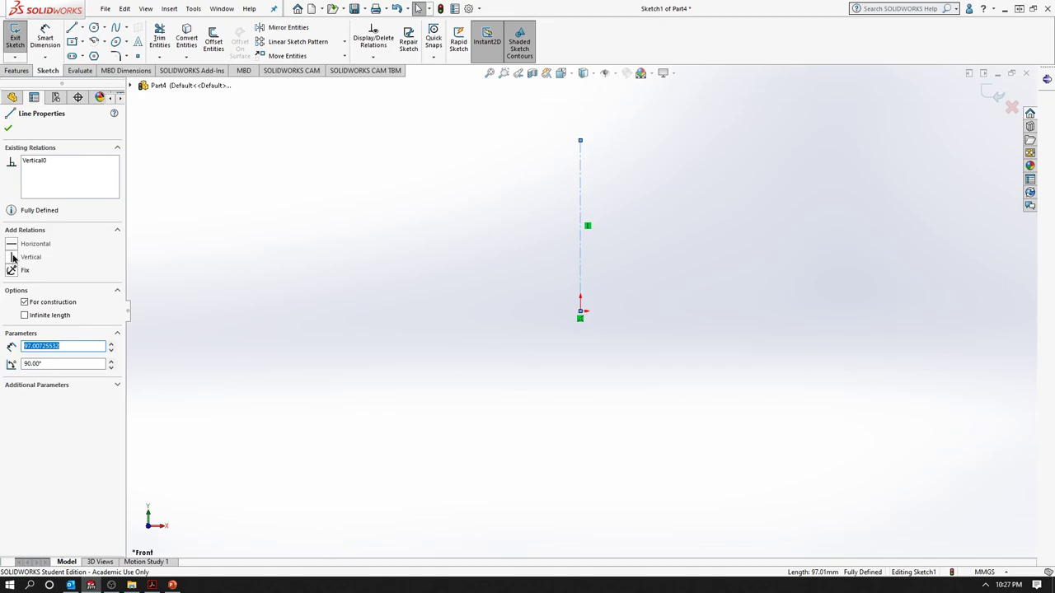
click(412, 327)
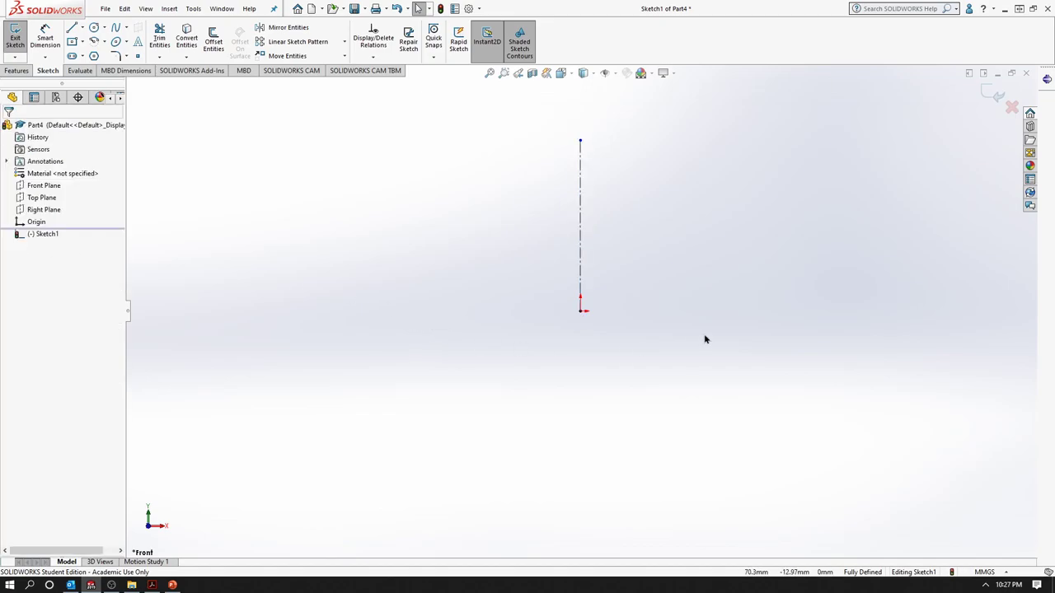
scroll(638, 249, up, 2)
scroll(494, 277, down, 3)
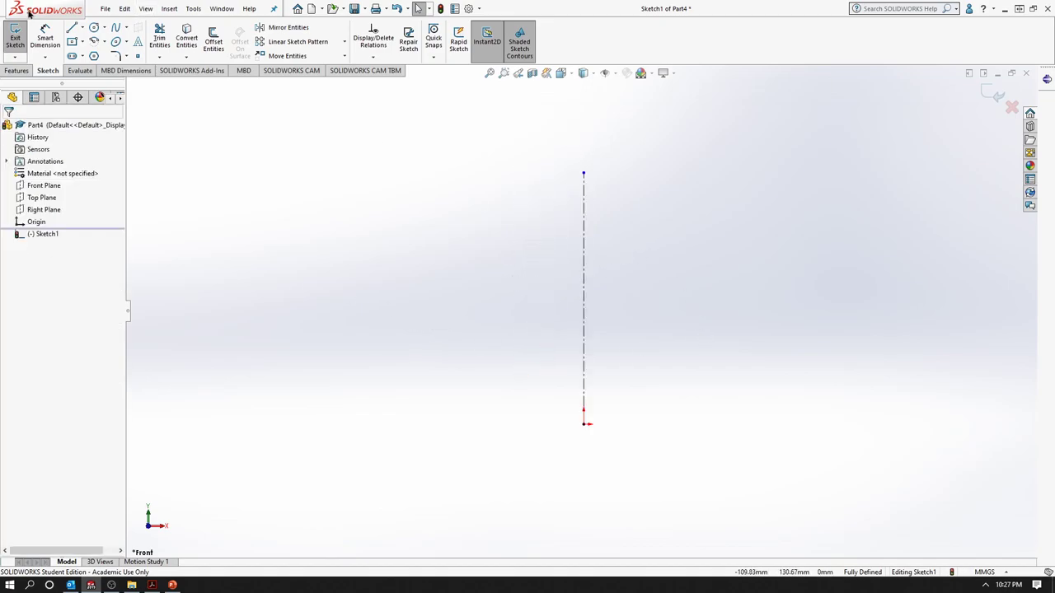
Draw a curved spline from the centerline's top end through four points to the origin.
click(116, 28)
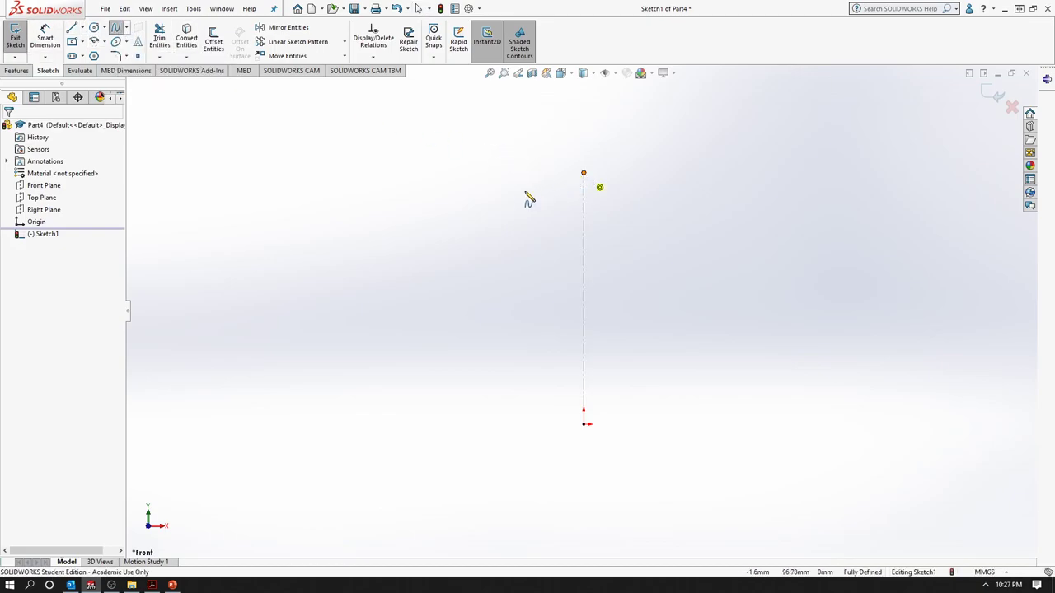
click(584, 173)
click(511, 203)
click(520, 286)
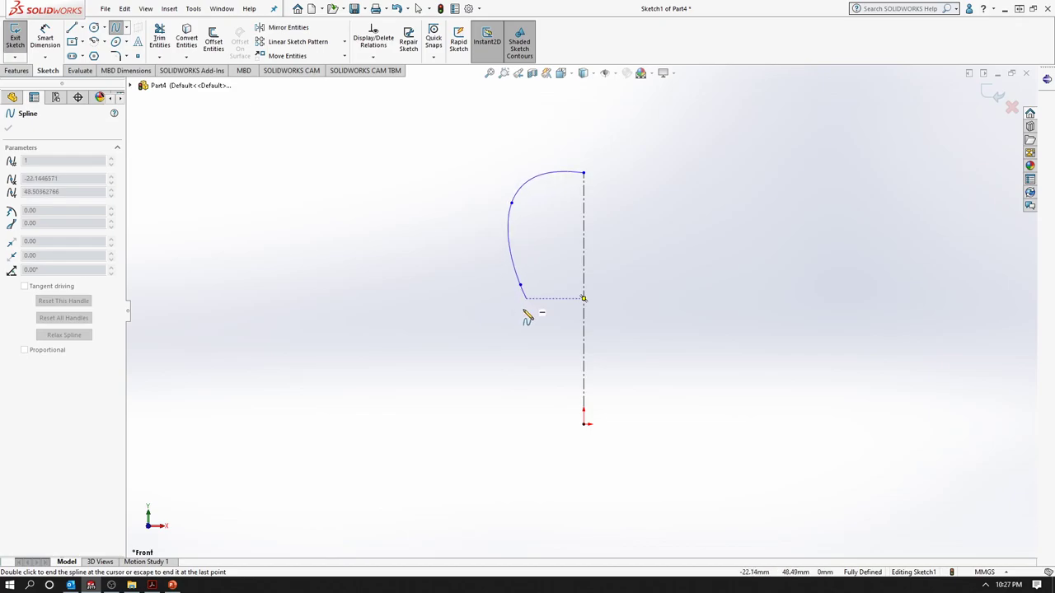
click(502, 350)
click(509, 416)
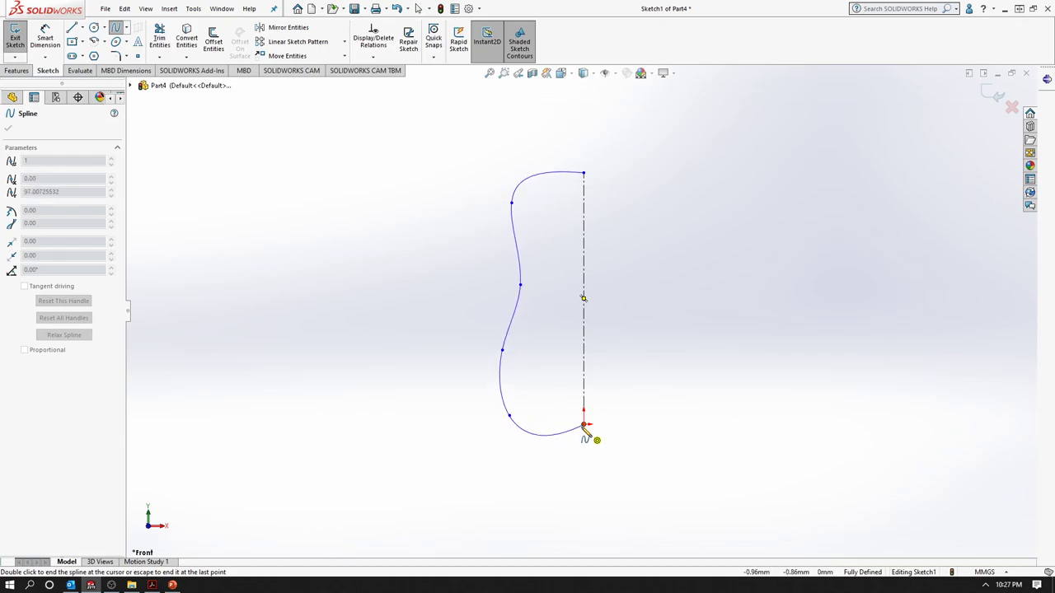
click(583, 425)
key(Escape)
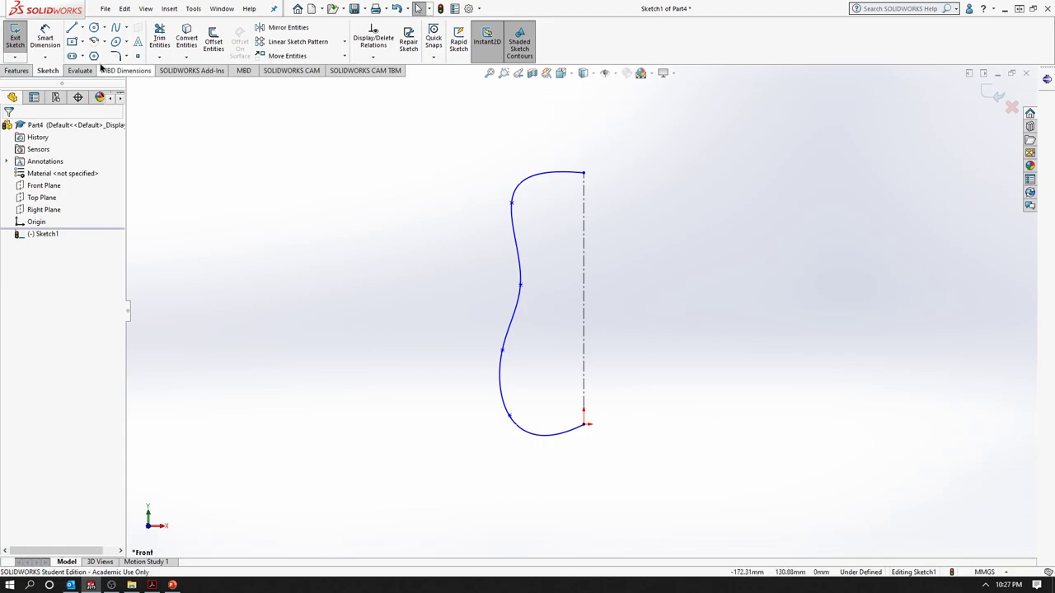
Clear For construction on the vertical centerline and start a Revolved Boss/Base.
click(4, 71)
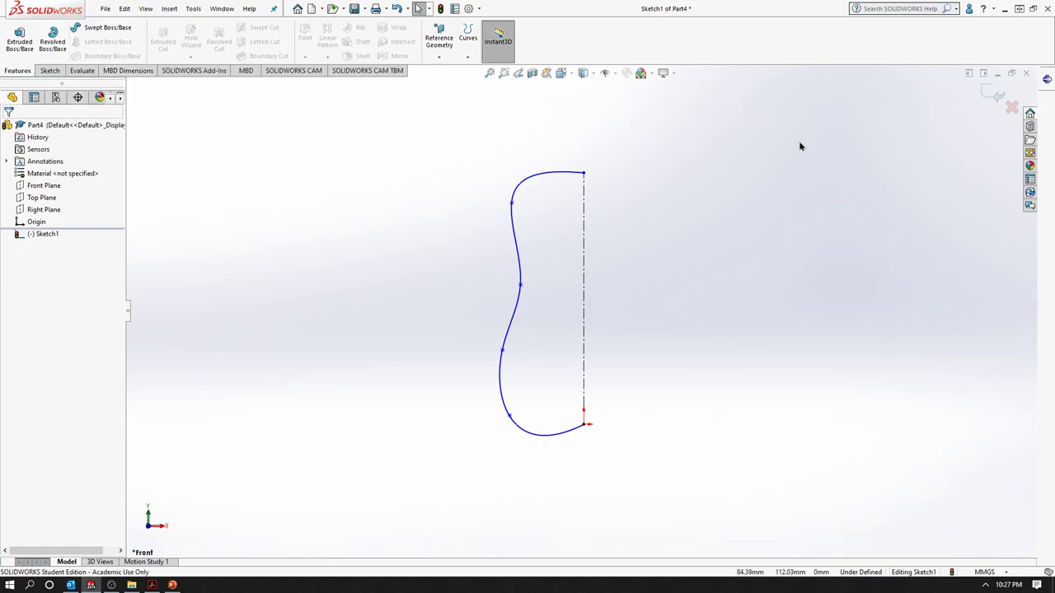
click(583, 174)
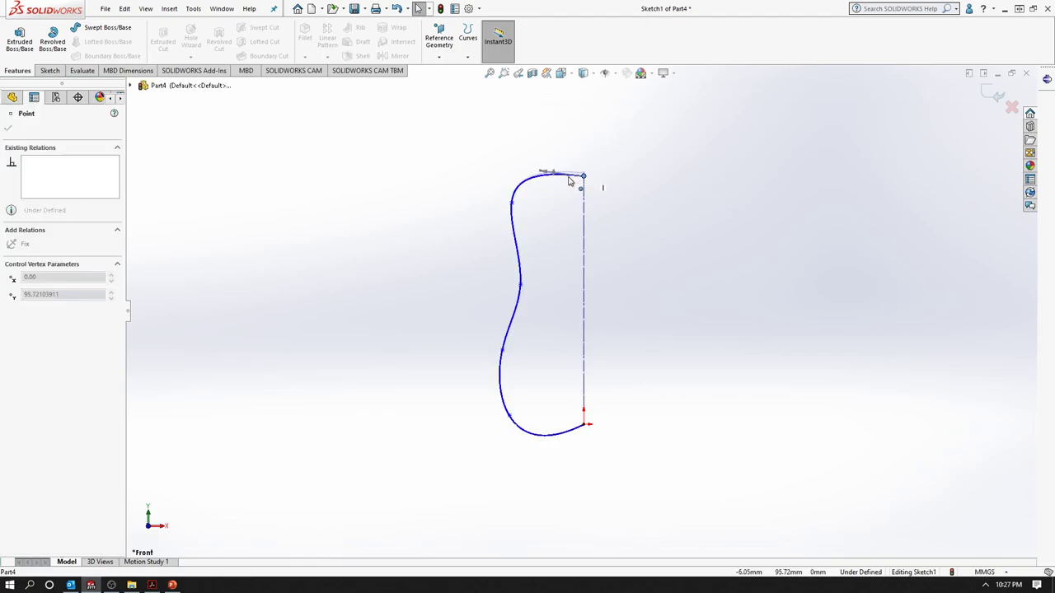
click(584, 221)
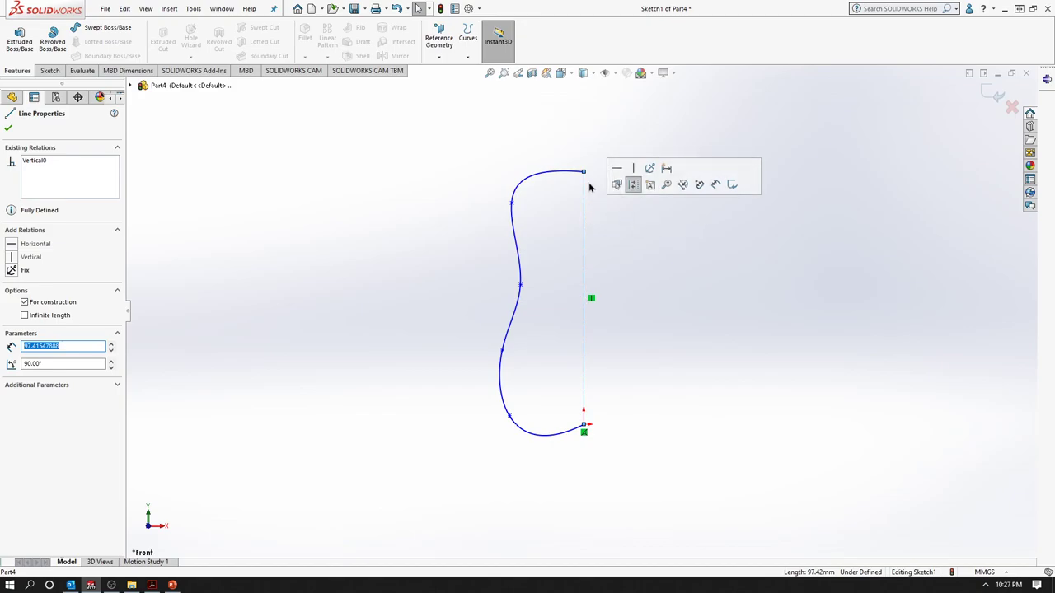
click(25, 302)
click(622, 238)
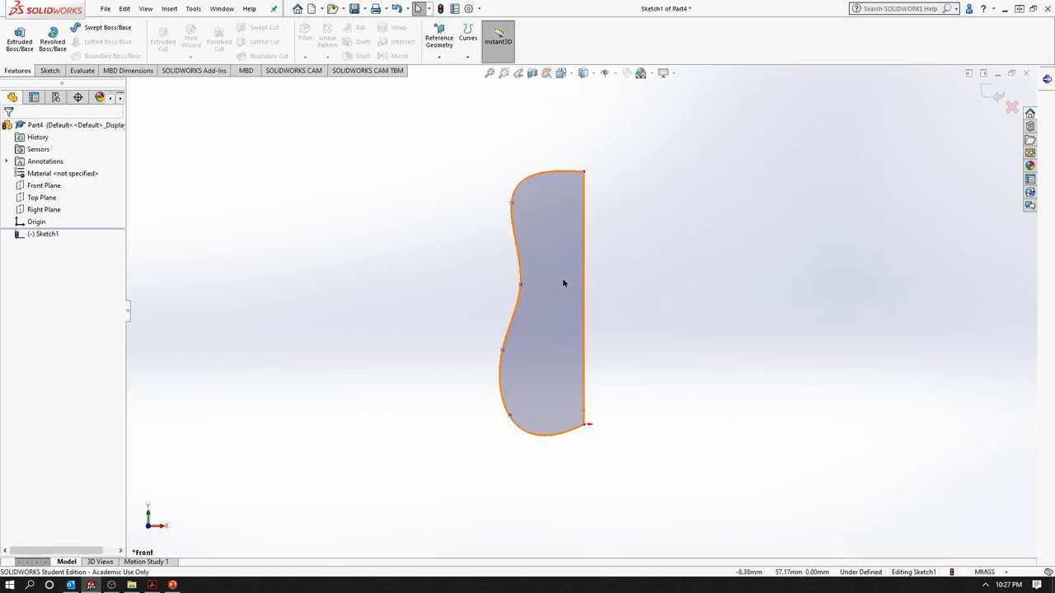
click(52, 38)
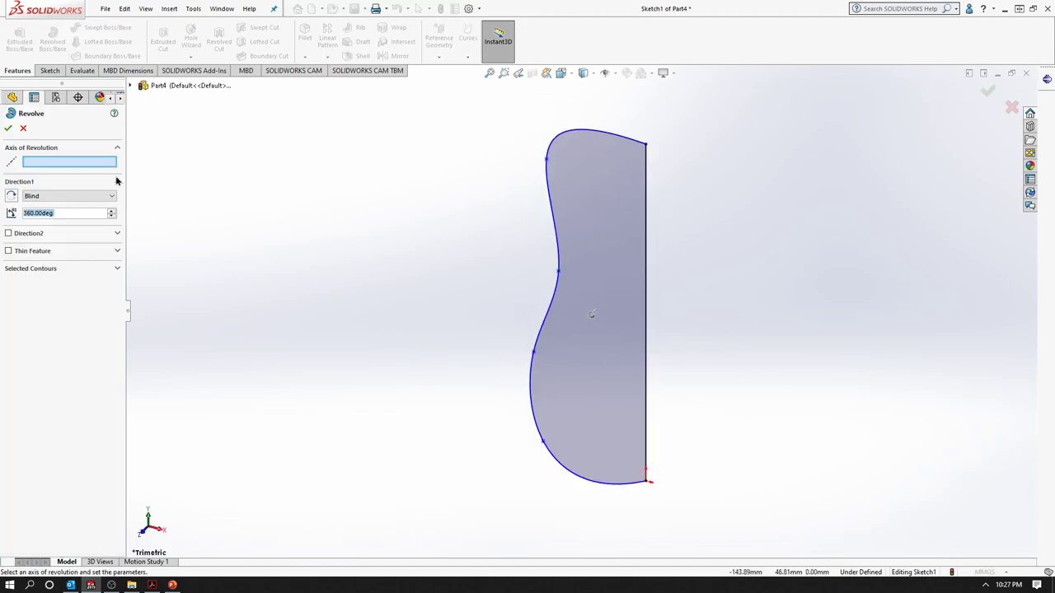
Revolve the profile 360° around the vertical line into a solid bottle.
click(647, 205)
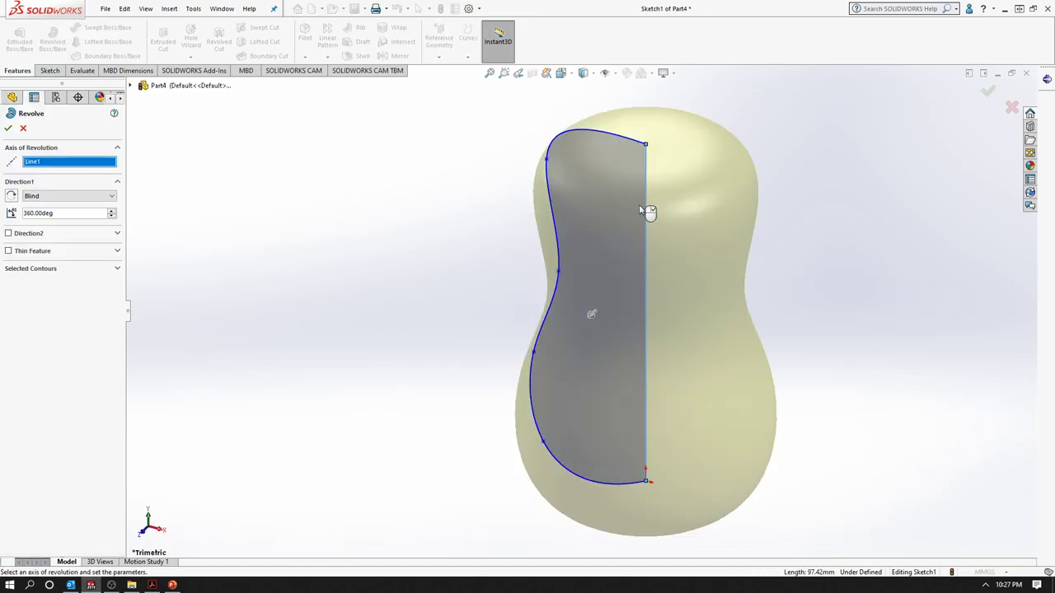
click(8, 128)
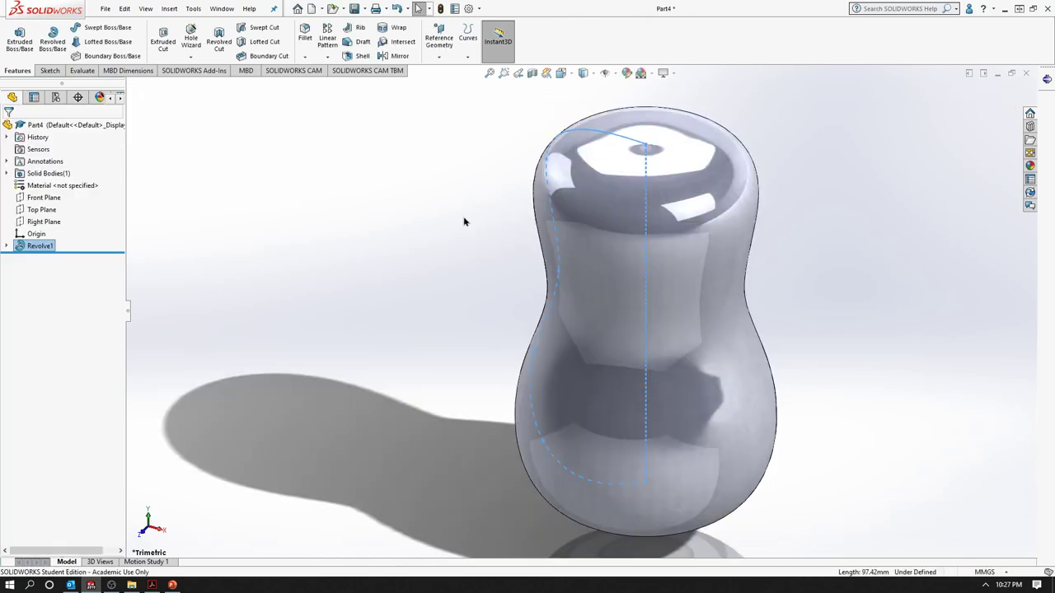
scroll(754, 370, up, 3)
scroll(654, 354, down, 3)
scroll(796, 405, up, 1)
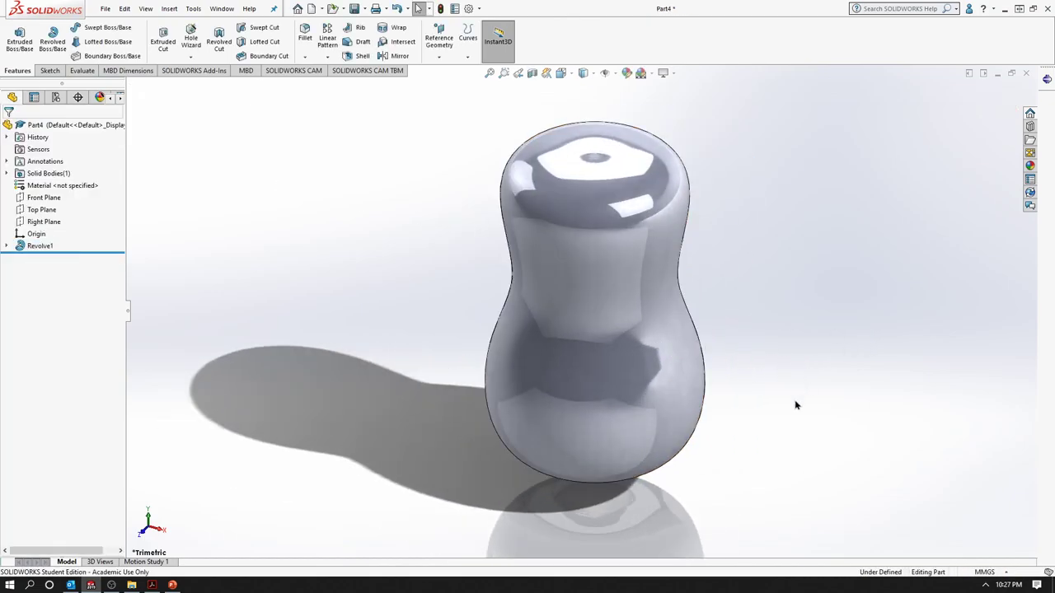
Orbit the bottle, set the Isometric view, and return to the PowerPoint slides.
middle_drag(511, 462, 744, 405)
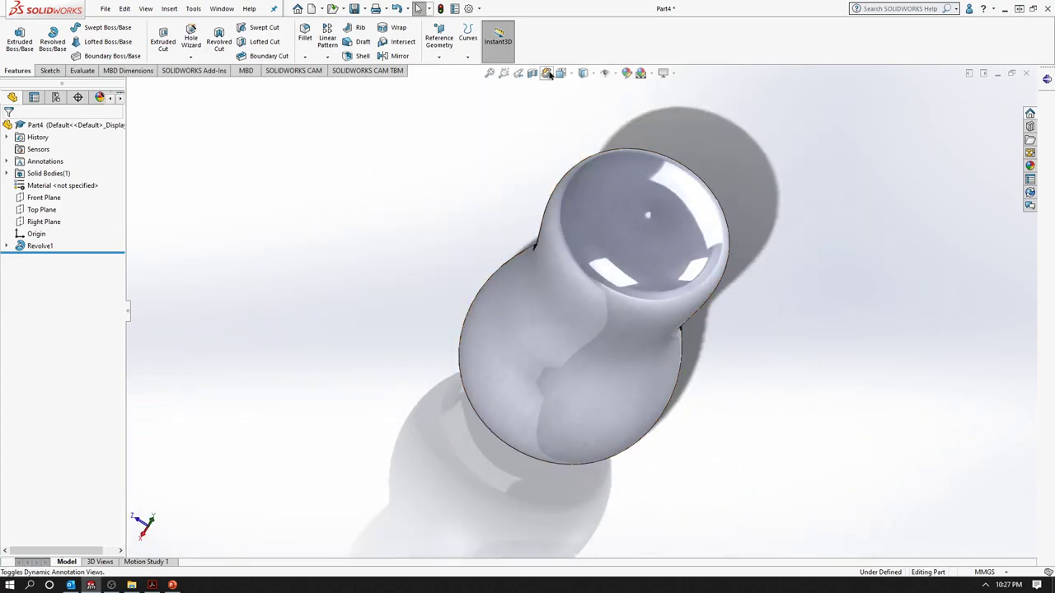
click(567, 74)
click(626, 104)
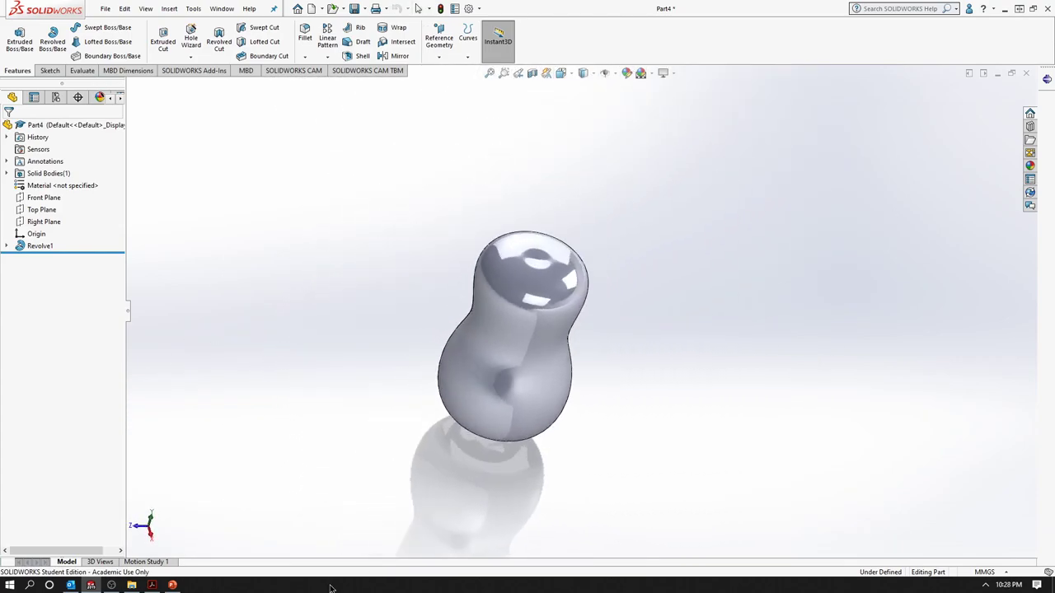
click(173, 585)
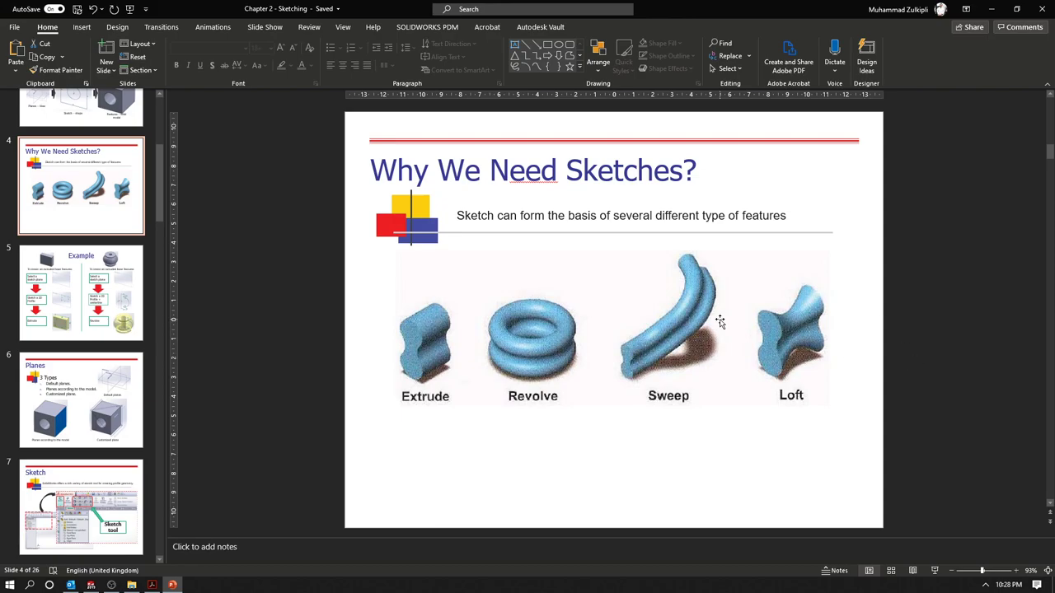
Page to the Planes slide, highlight 'Default planes.', then return to SOLIDWORKS.
click(90, 297)
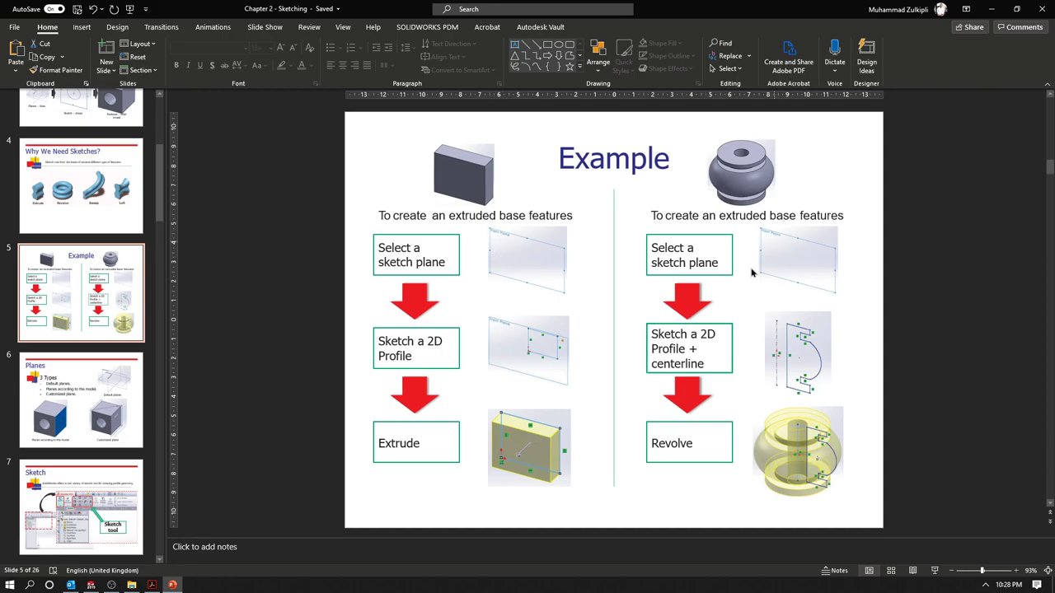
click(66, 400)
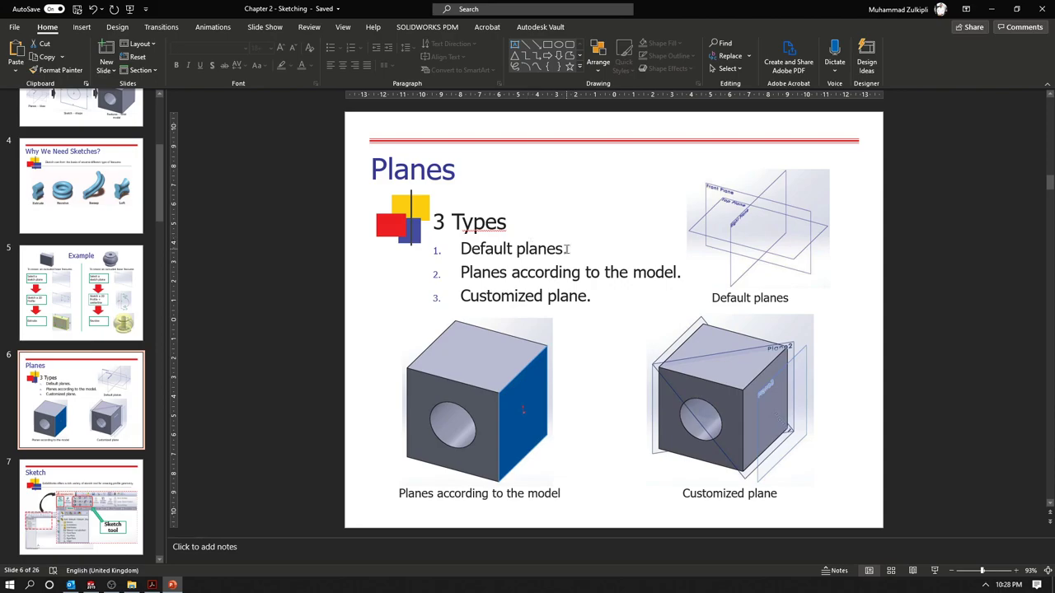
drag(567, 249, 460, 248)
click(666, 186)
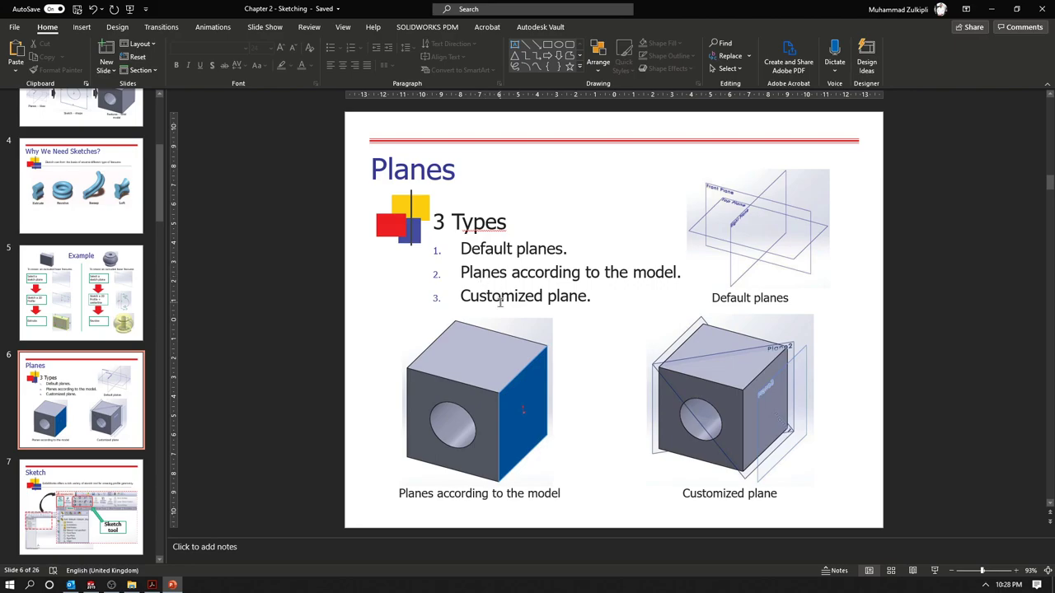
click(90, 585)
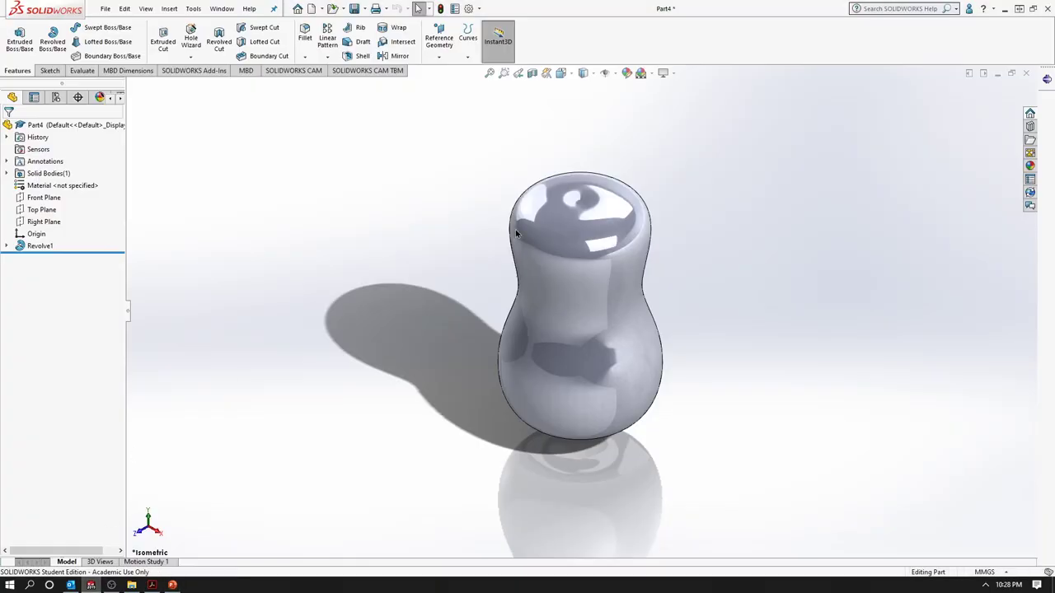
Close Part4 without saving, create a new part, and start a sketch.
click(1026, 74)
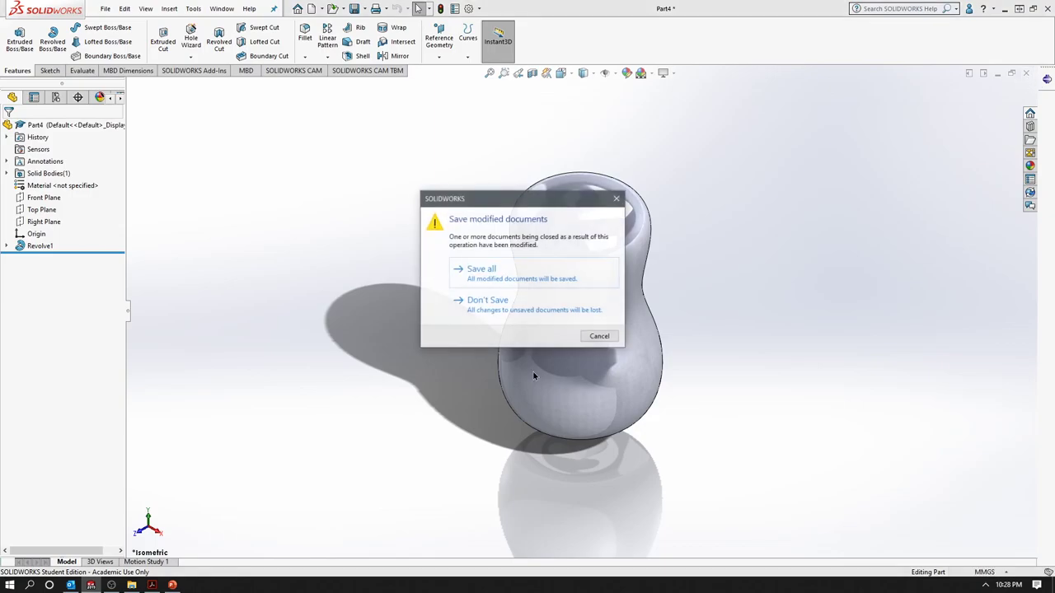
click(495, 301)
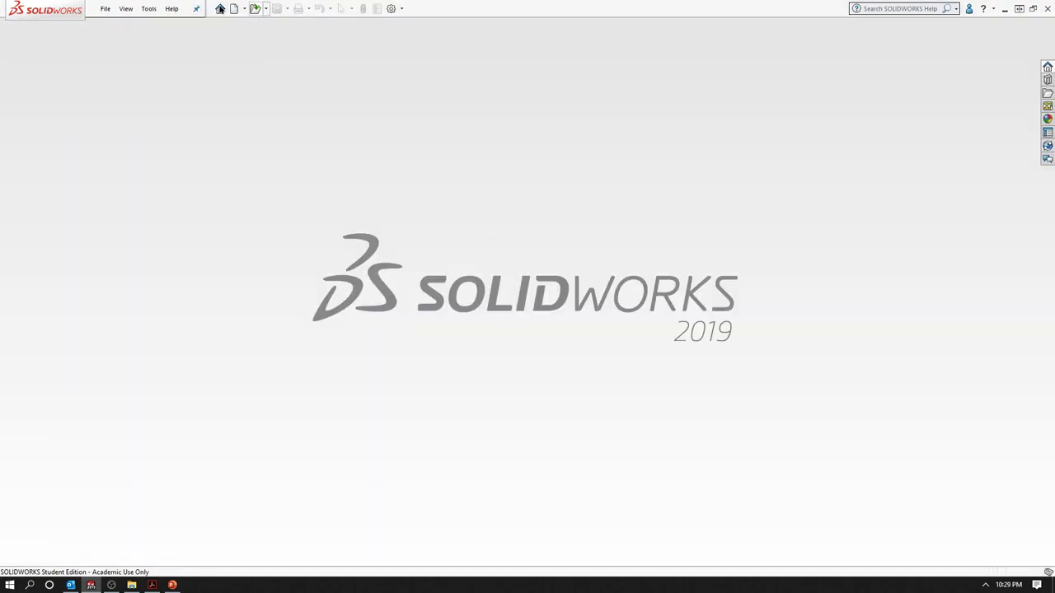
click(233, 9)
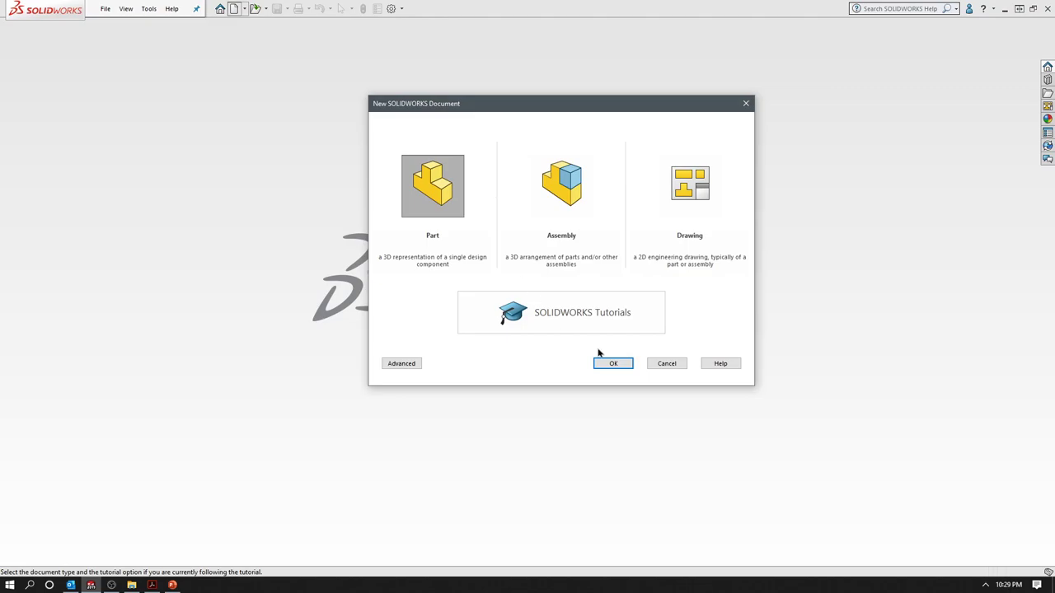
click(609, 361)
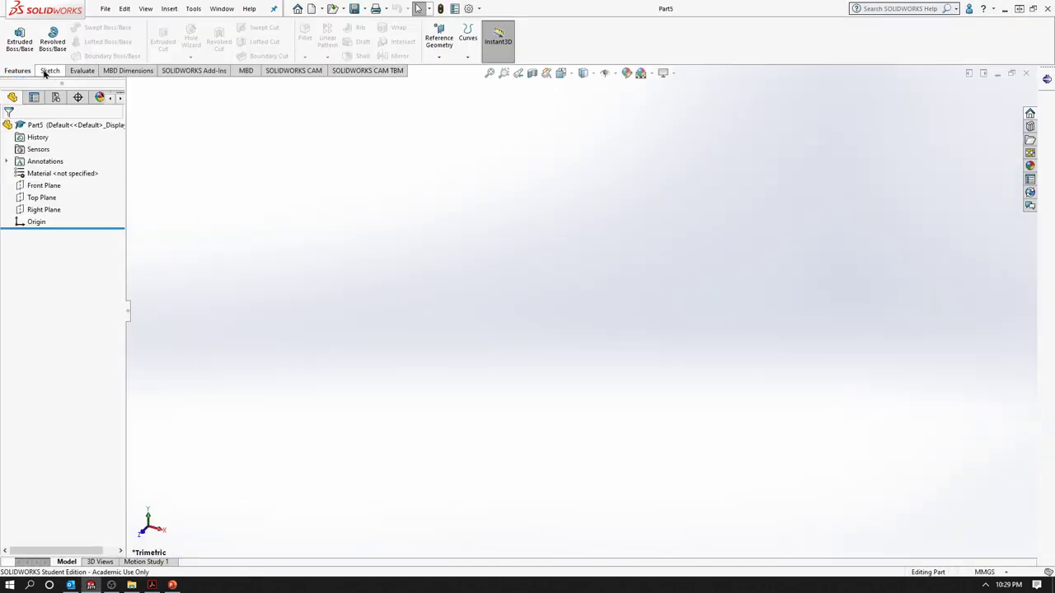
click(45, 73)
click(15, 37)
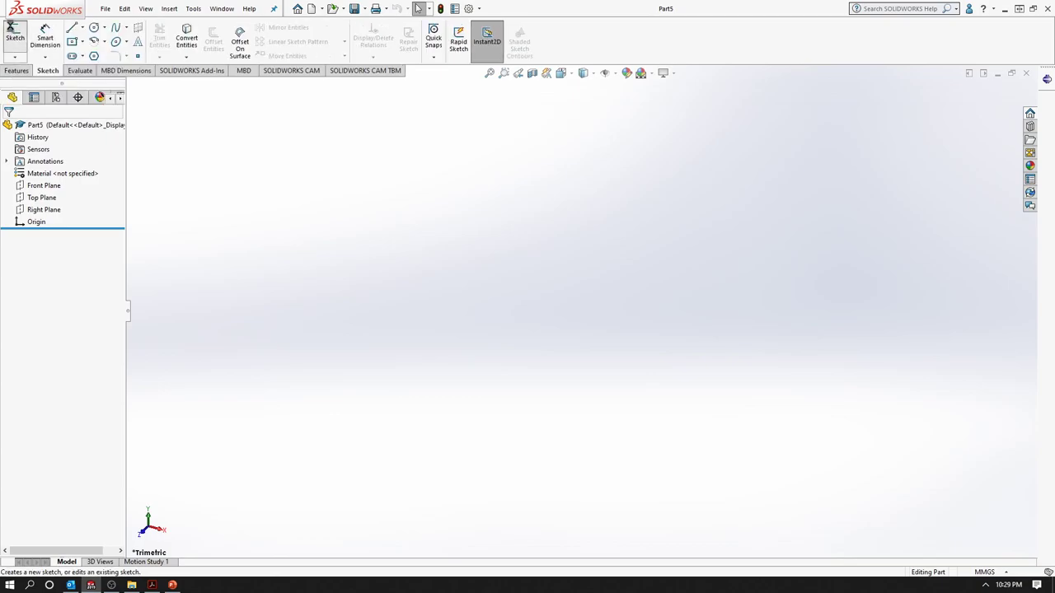
On the Front Plane, draw a center rectangle anchored at the origin.
click(490, 194)
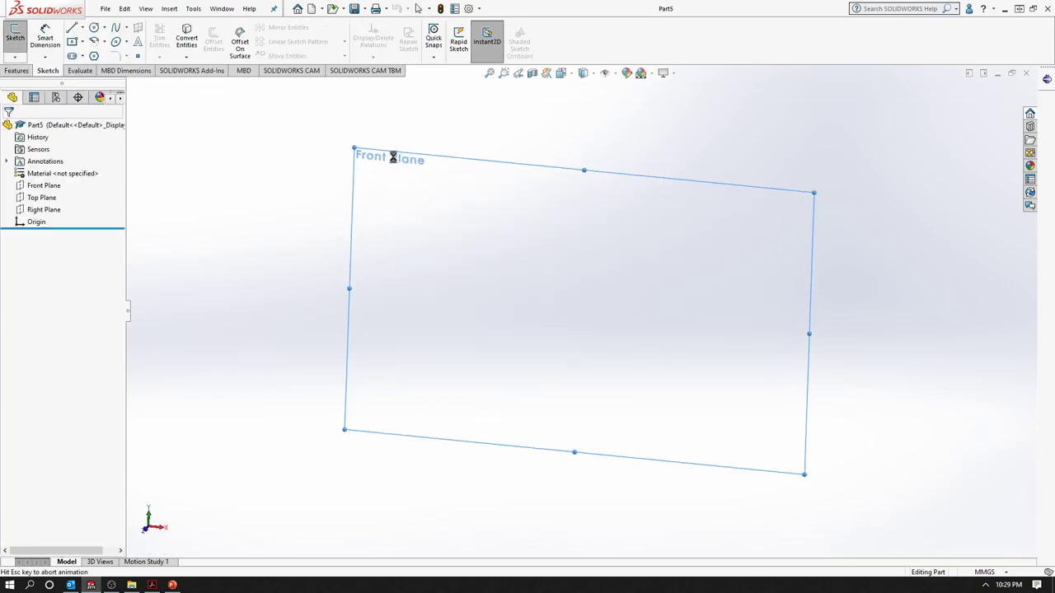
click(74, 47)
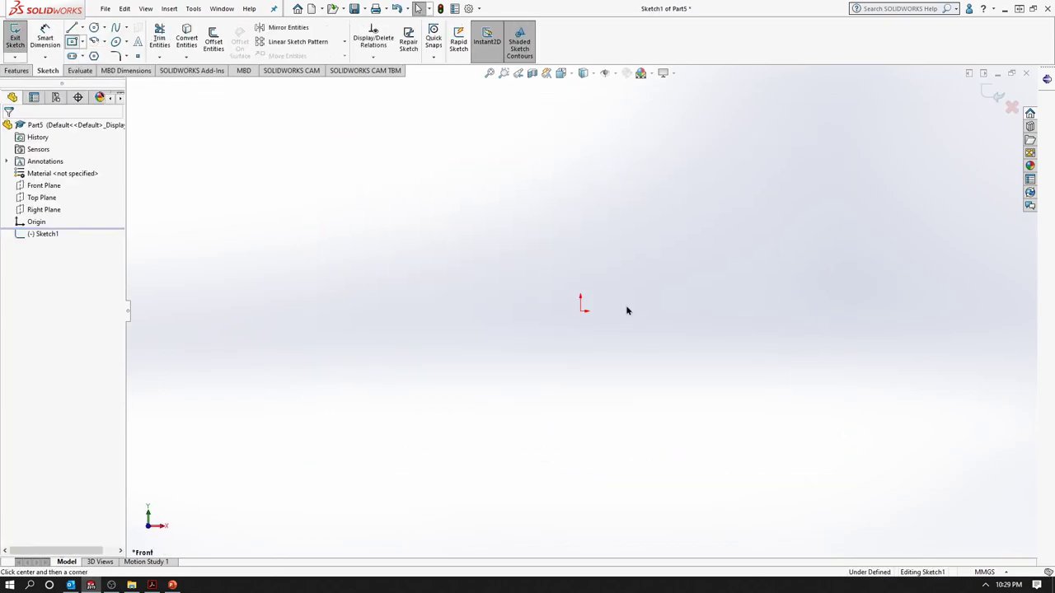
click(582, 307)
click(724, 418)
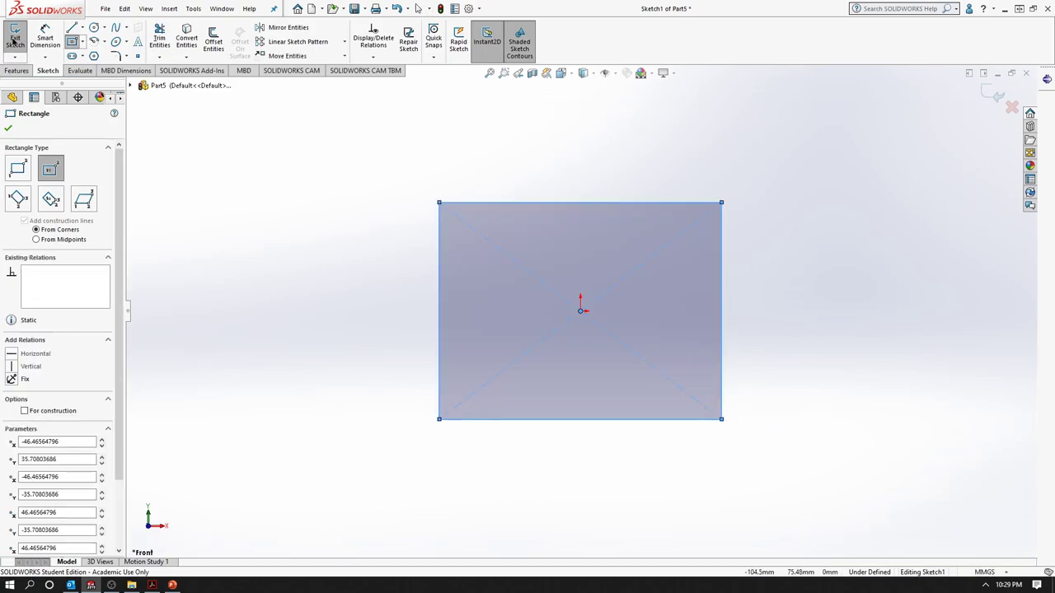
Dimension the rectangle's width and height to 100 mm each, then start Extruded Boss/Base.
click(45, 38)
click(564, 203)
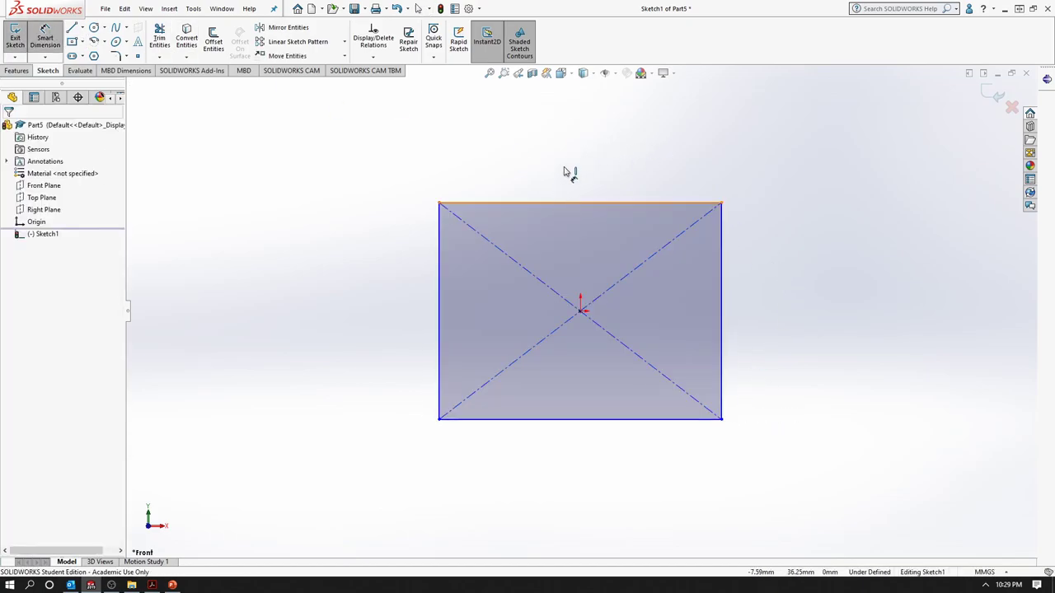
click(585, 173)
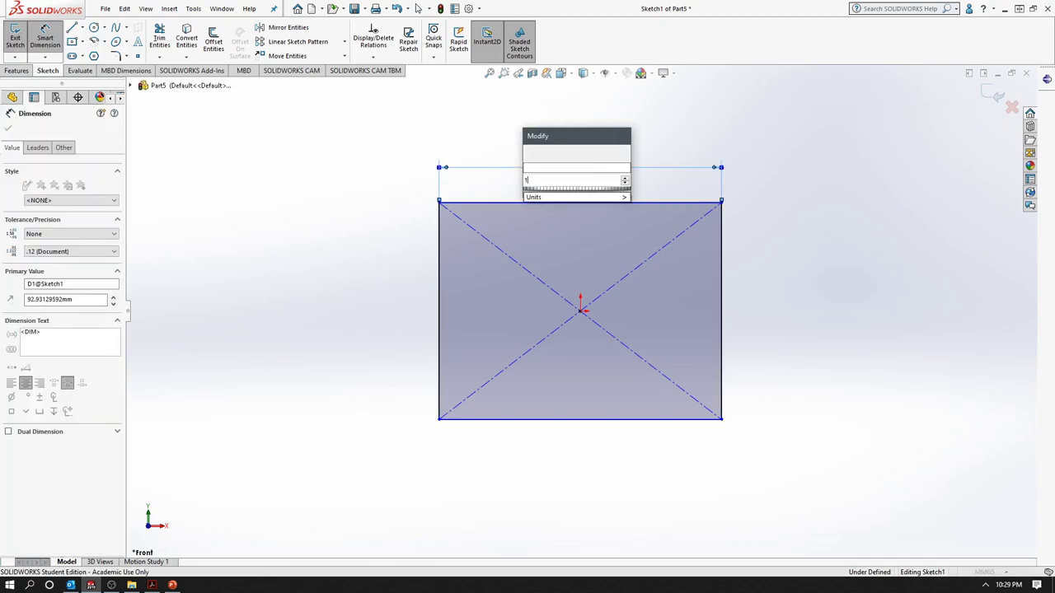
text(100)
click(530, 154)
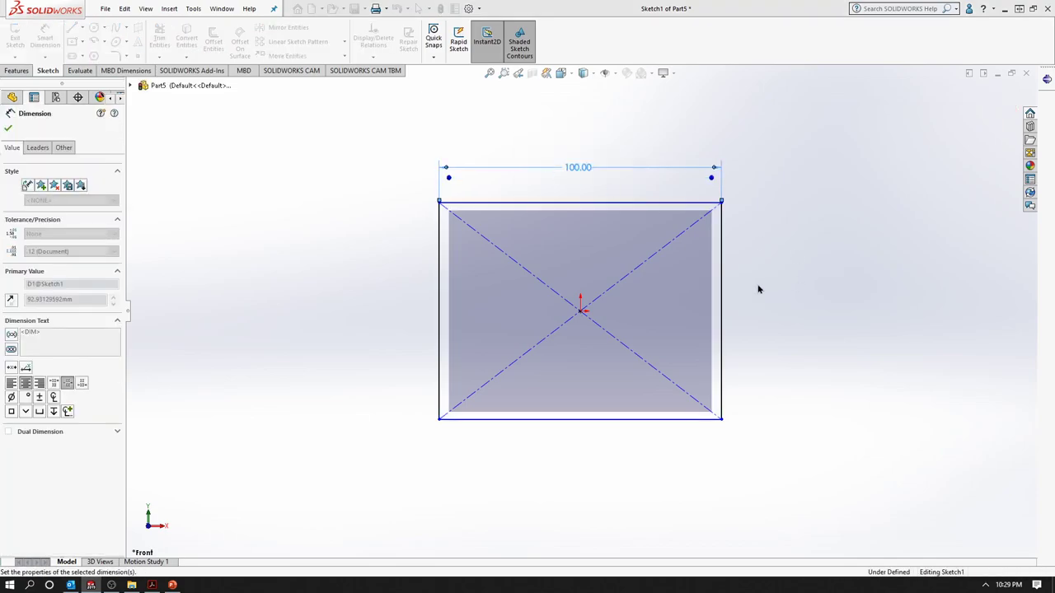
click(721, 306)
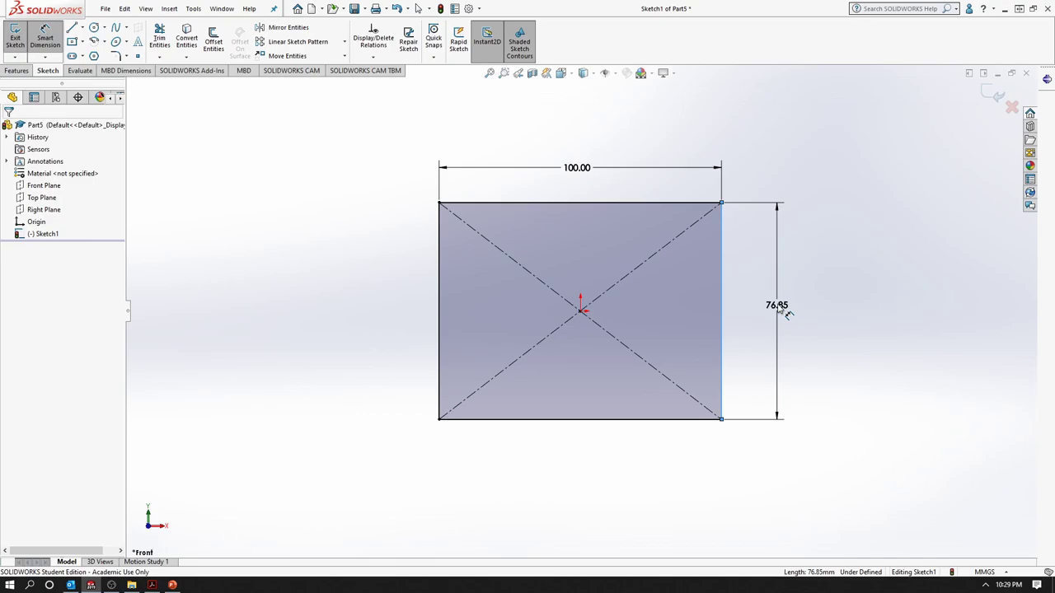
click(777, 307)
text(100)
key(Return)
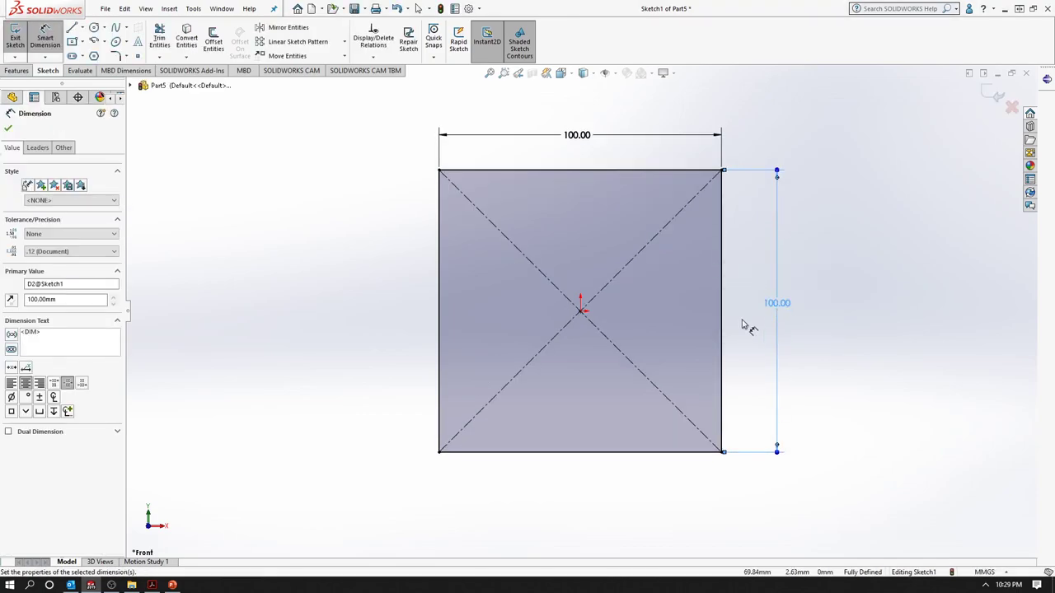
click(7, 130)
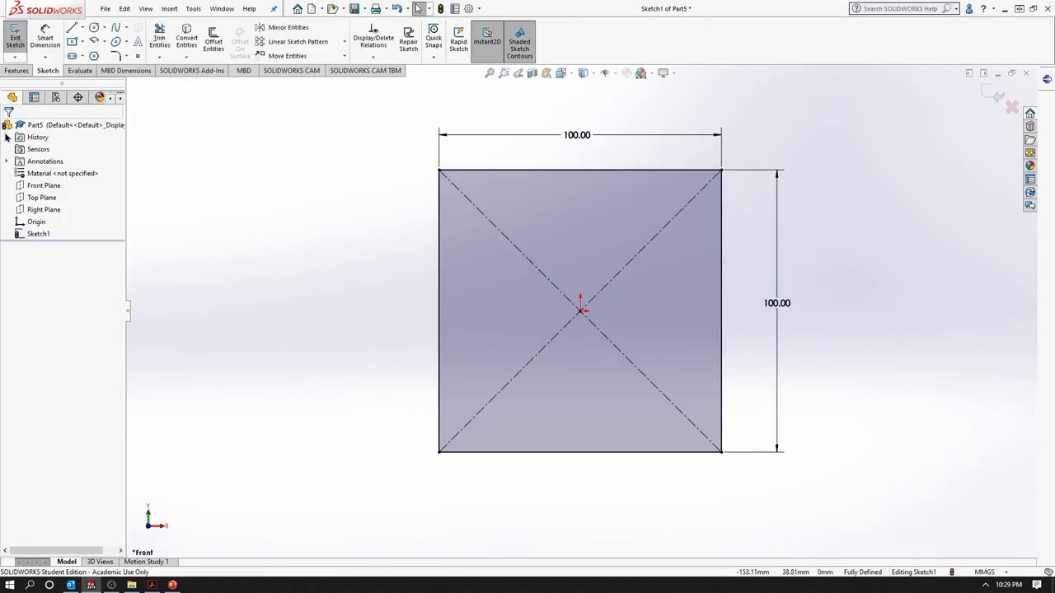
click(17, 70)
click(18, 41)
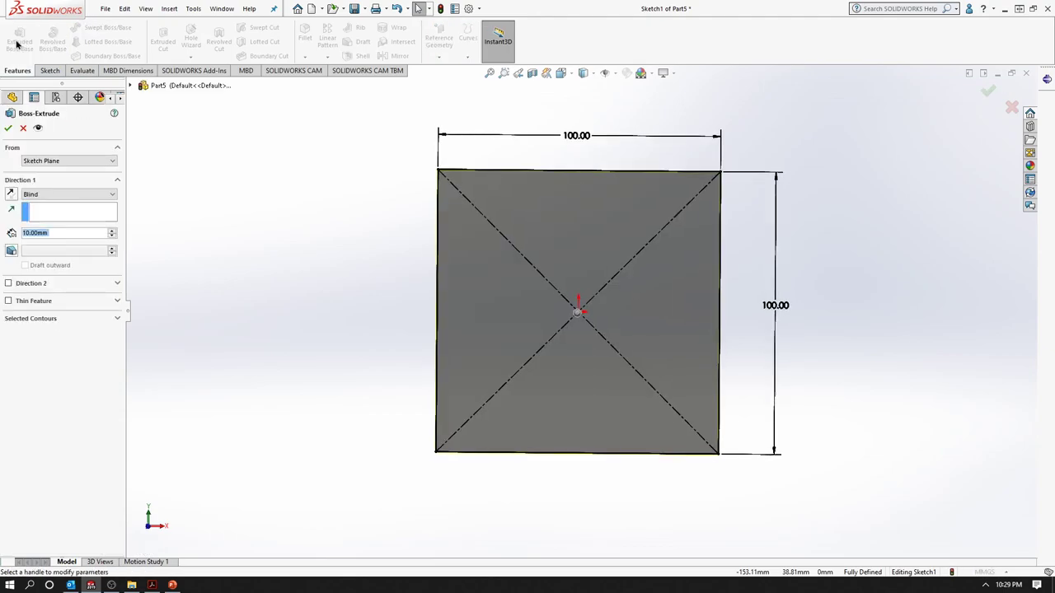
Extrude the square 100 mm deep to create the cube, Boss-Extrude1.
text(100)
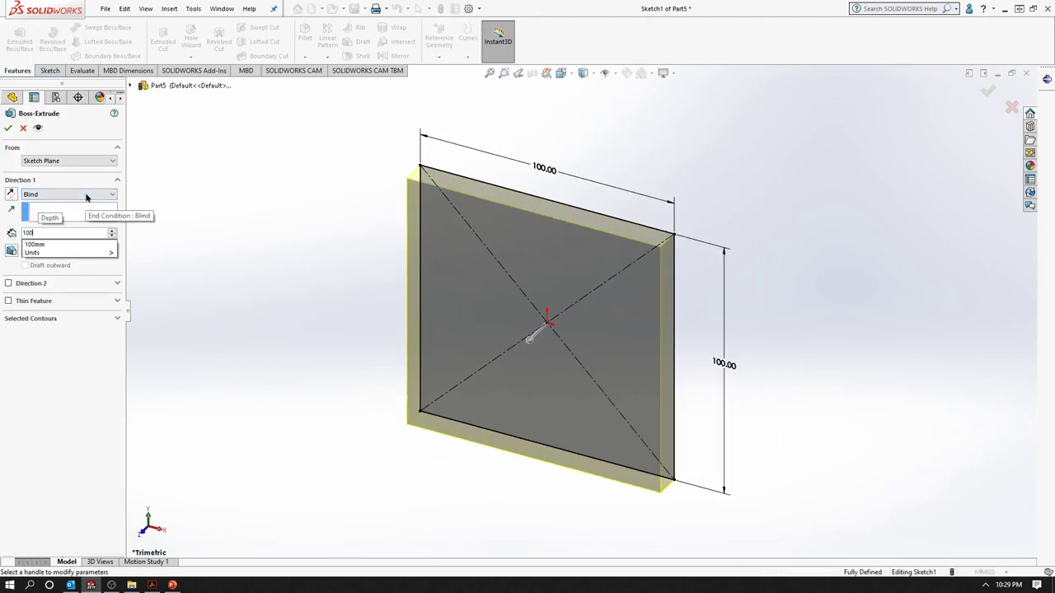
key(Return)
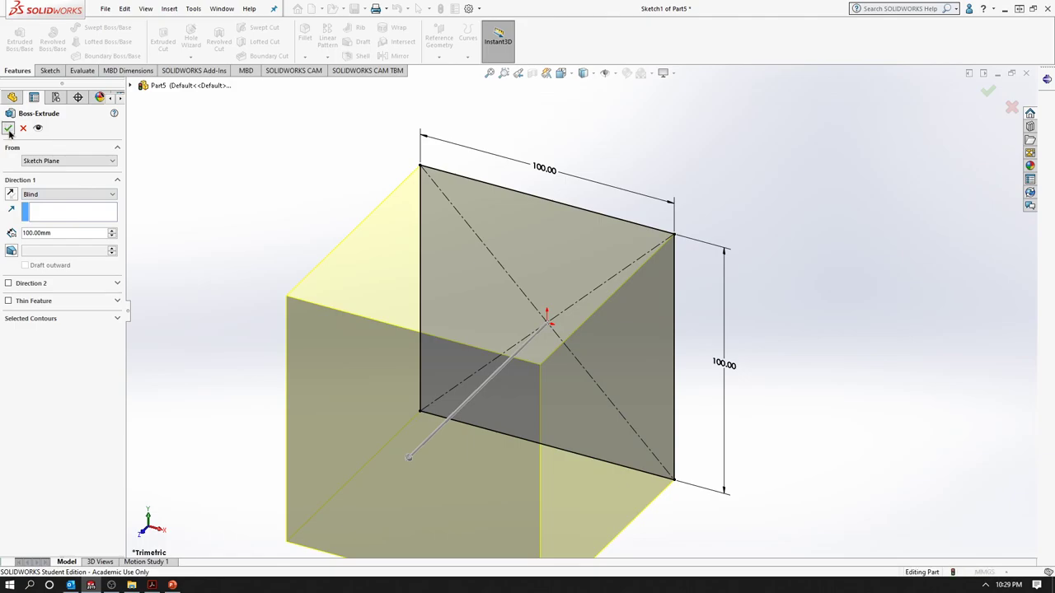
click(8, 129)
click(733, 276)
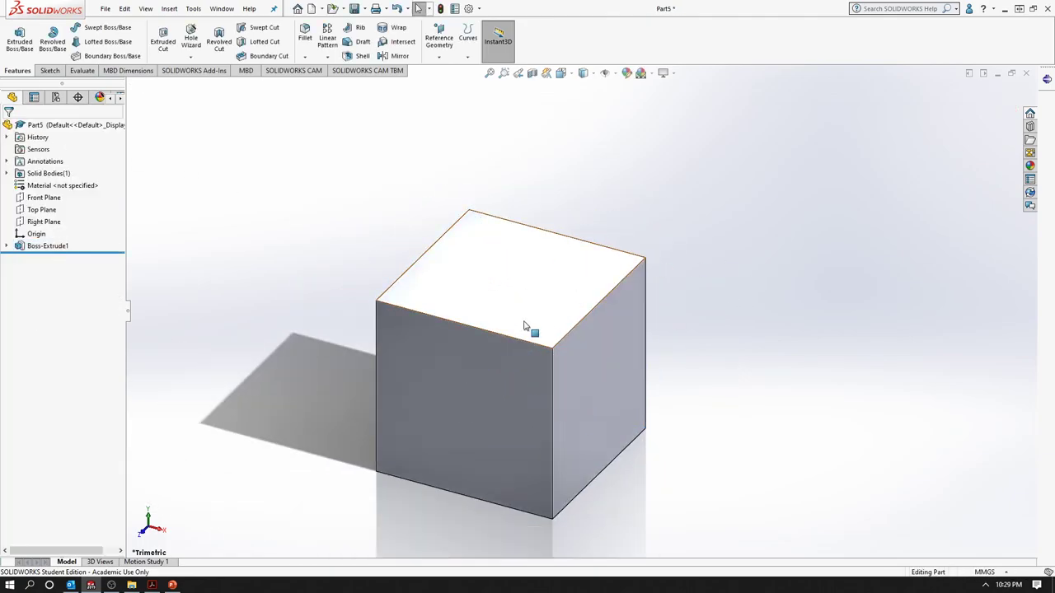
scroll(527, 313, up, 3)
scroll(528, 310, down, 3)
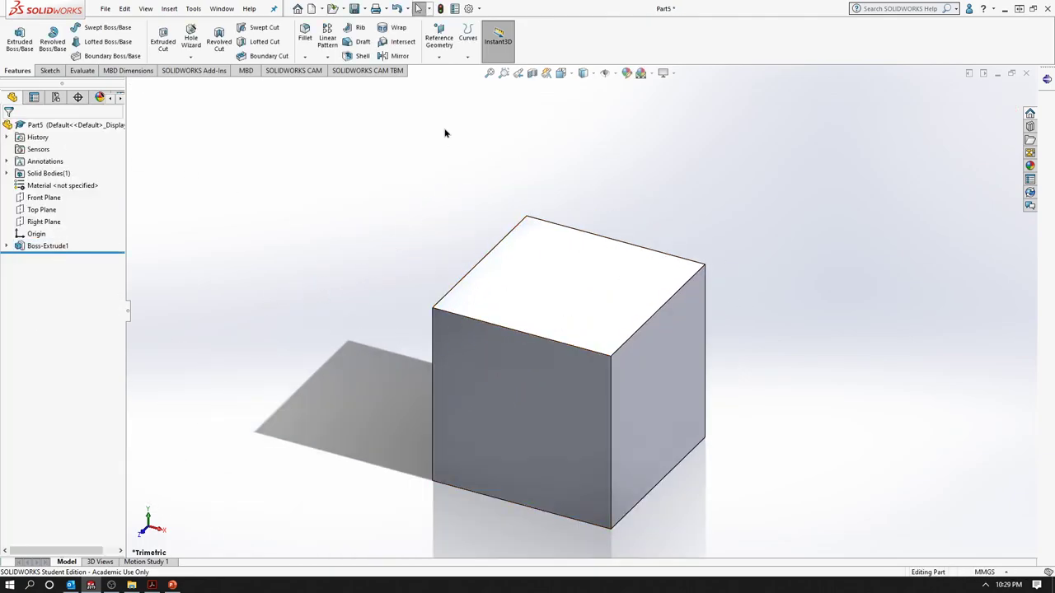
Create Plane1 offset 80 mm from the cube's top face.
click(440, 58)
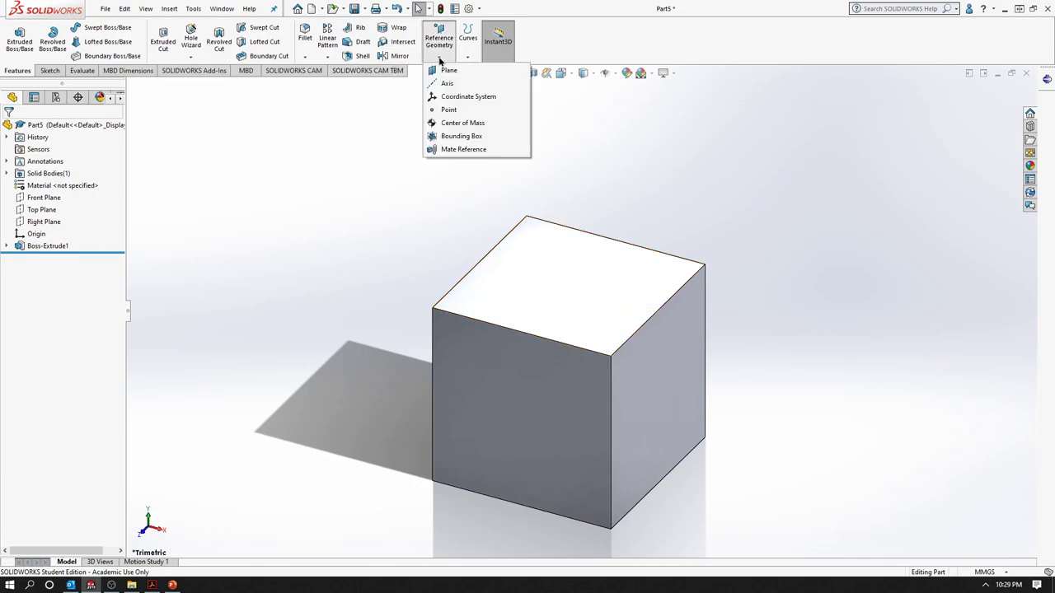
click(449, 70)
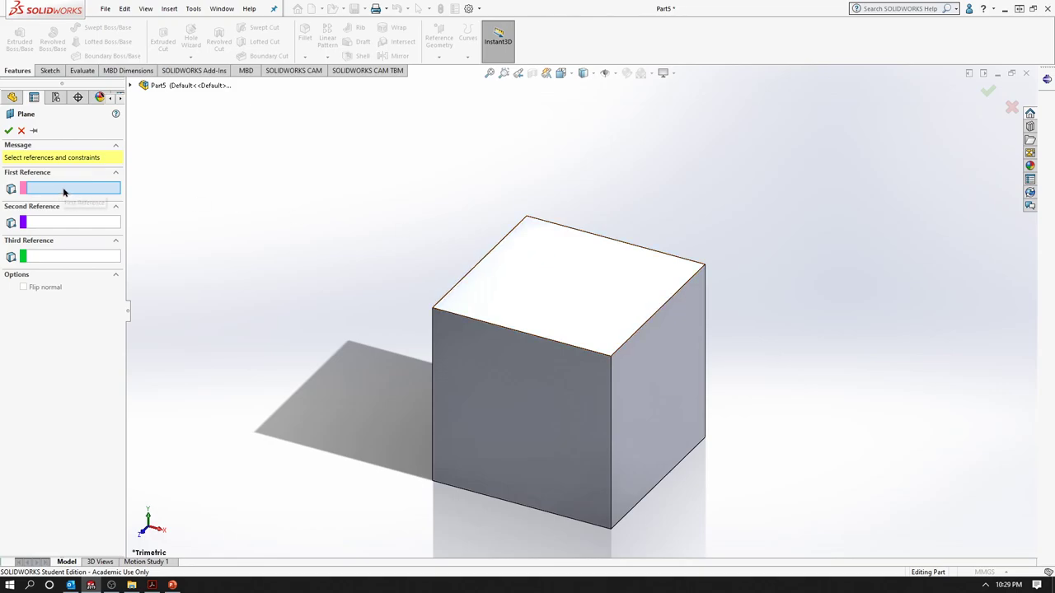
click(571, 300)
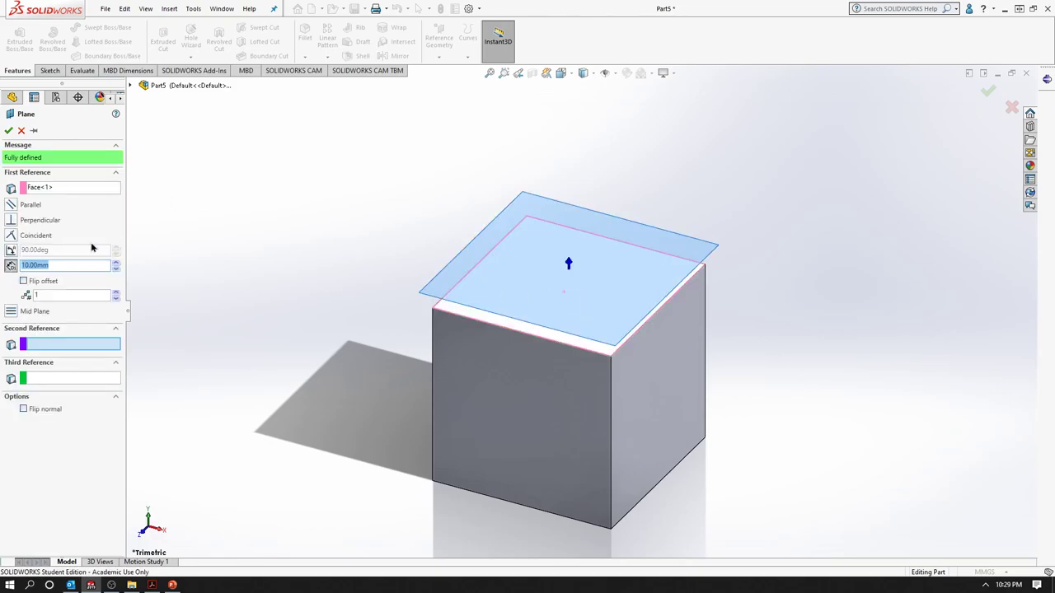
text(80)
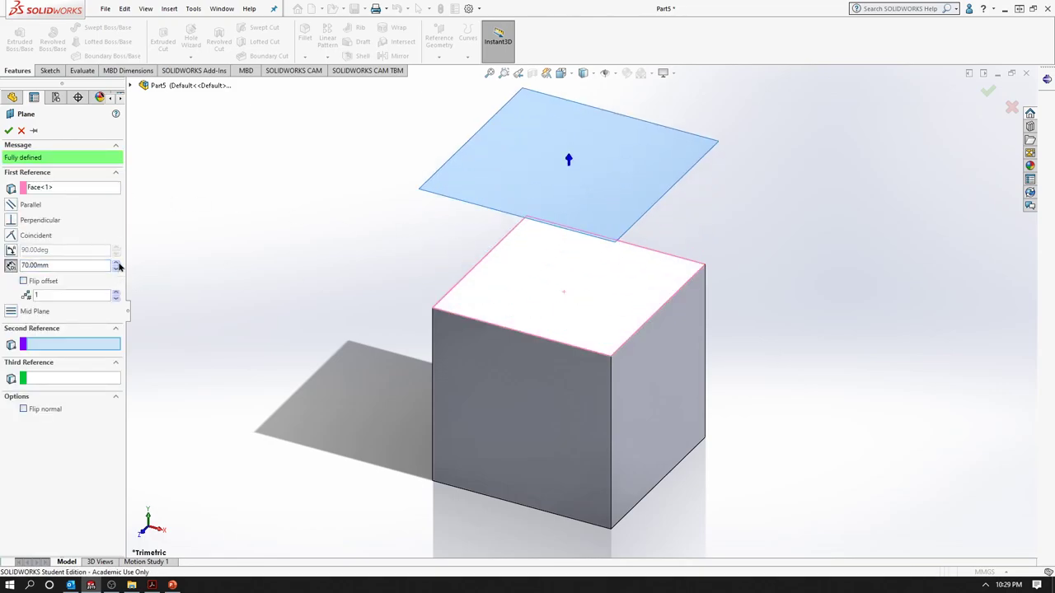
scroll(435, 288, up, 3)
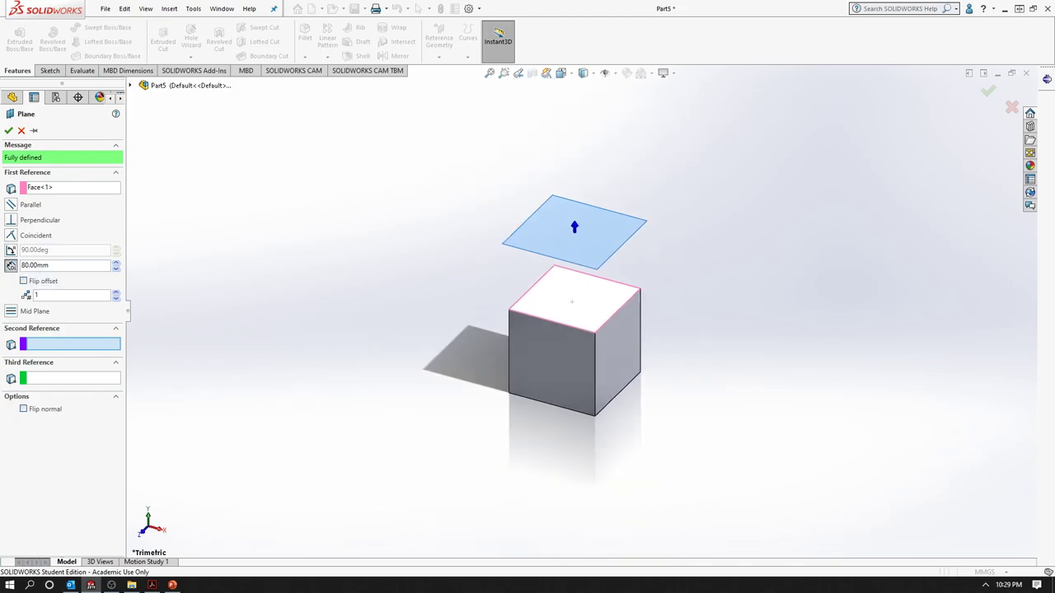
click(10, 132)
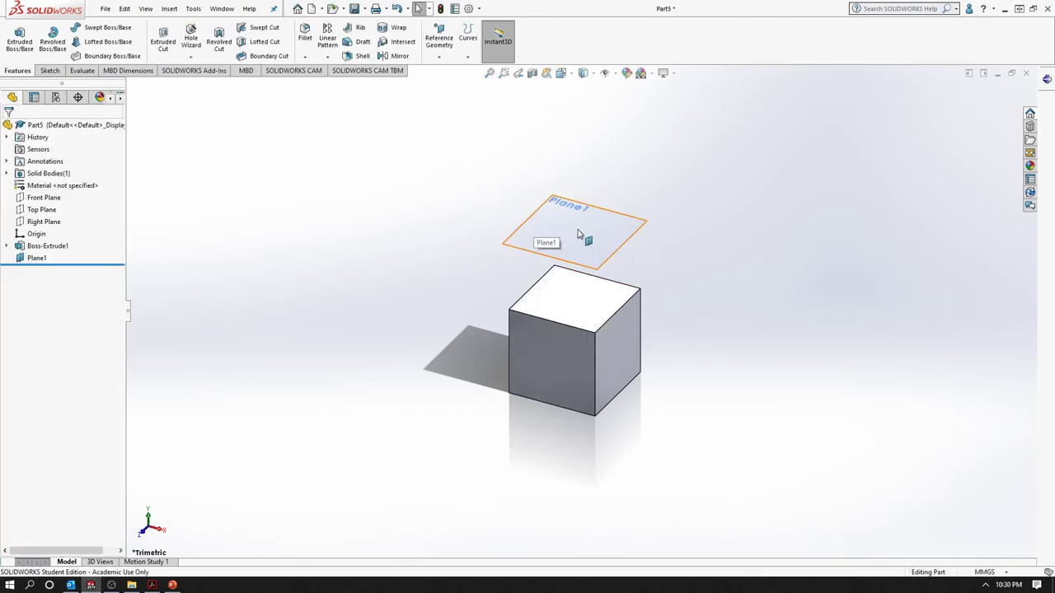
scroll(650, 287, down, 2)
click(172, 584)
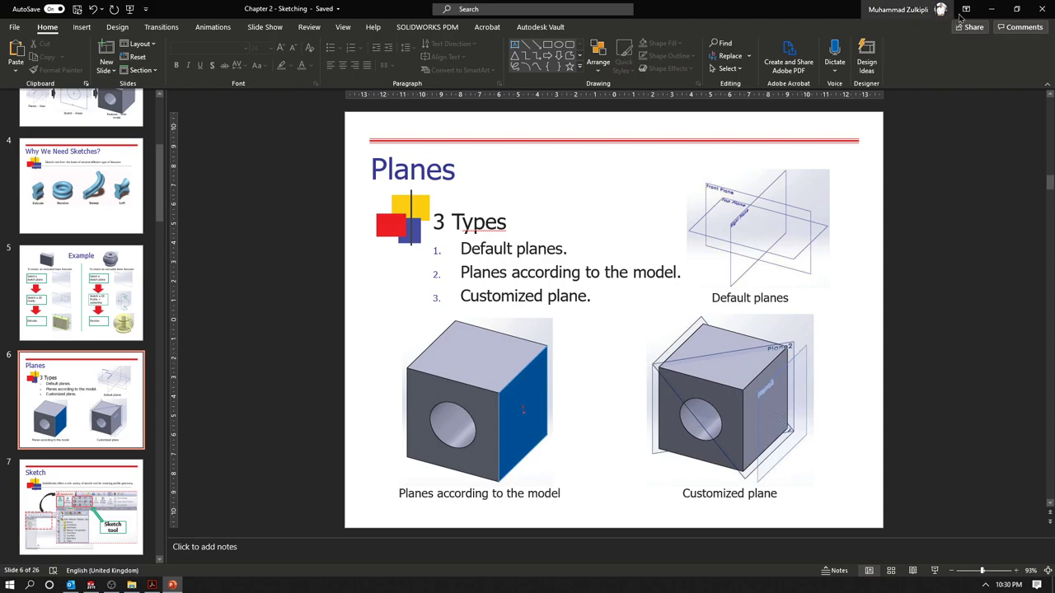
click(992, 8)
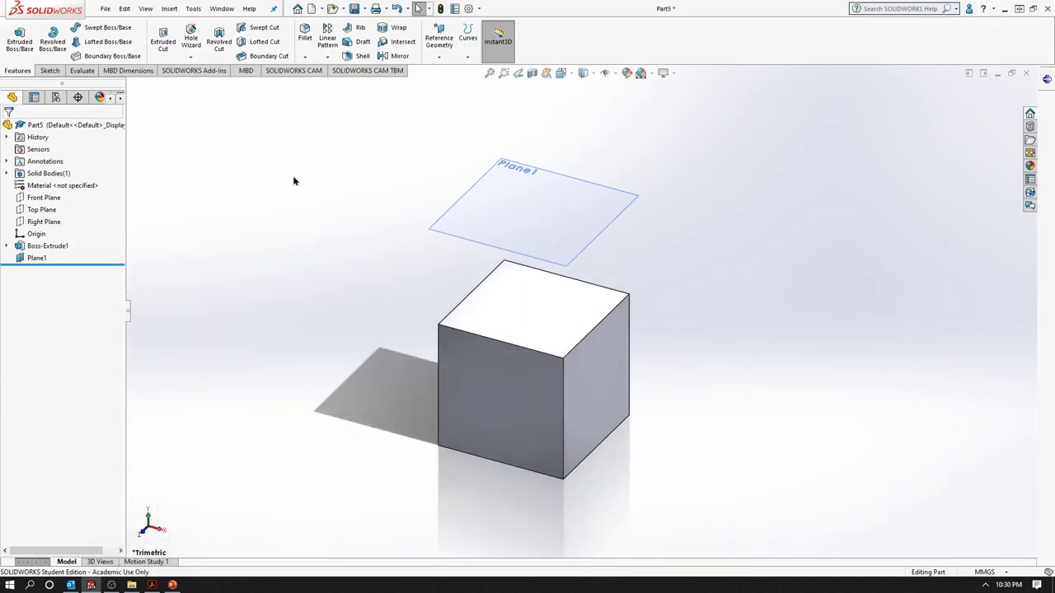
Create Plane2 from the cube's front and right faces, reselecting both references before confirming.
click(439, 41)
click(450, 73)
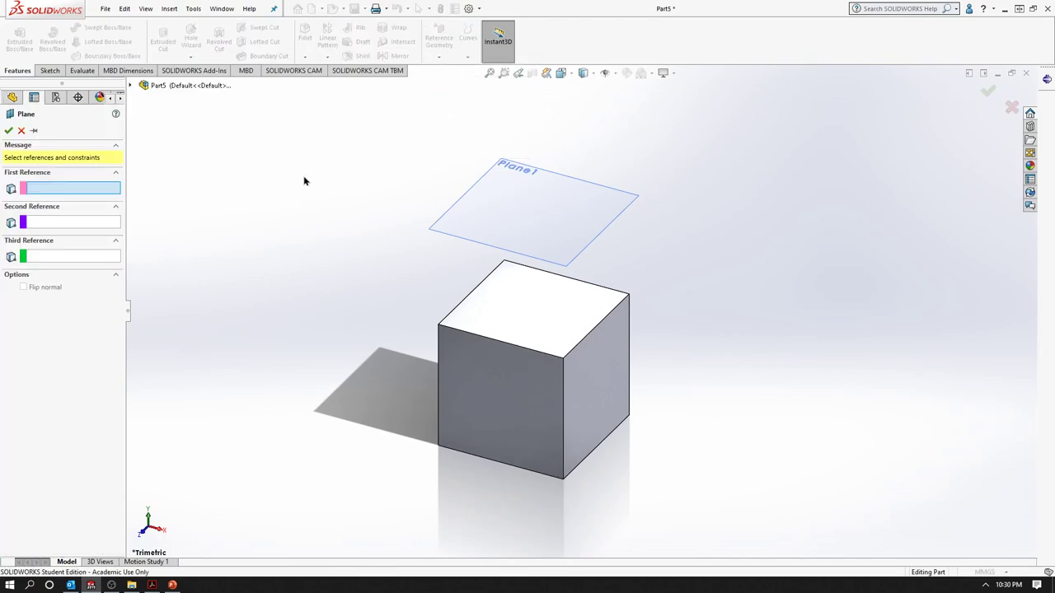
click(498, 376)
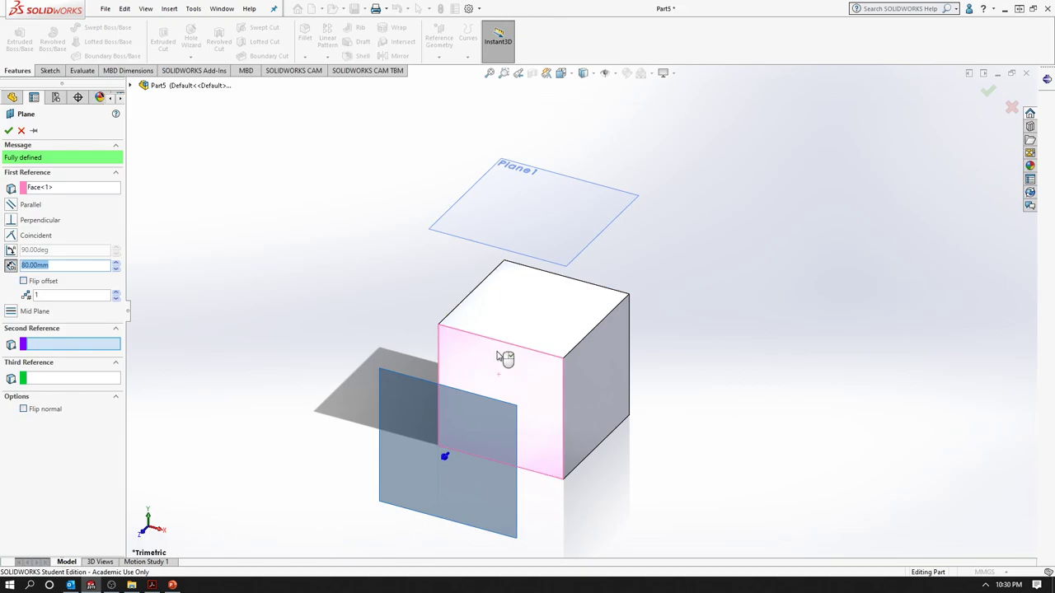
click(609, 368)
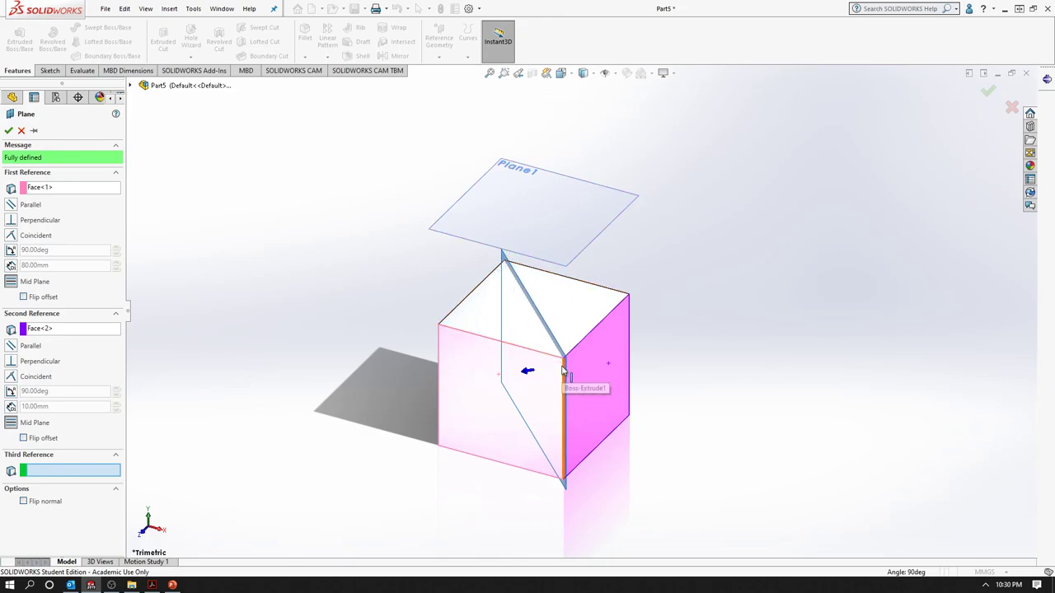
right_click(53, 188)
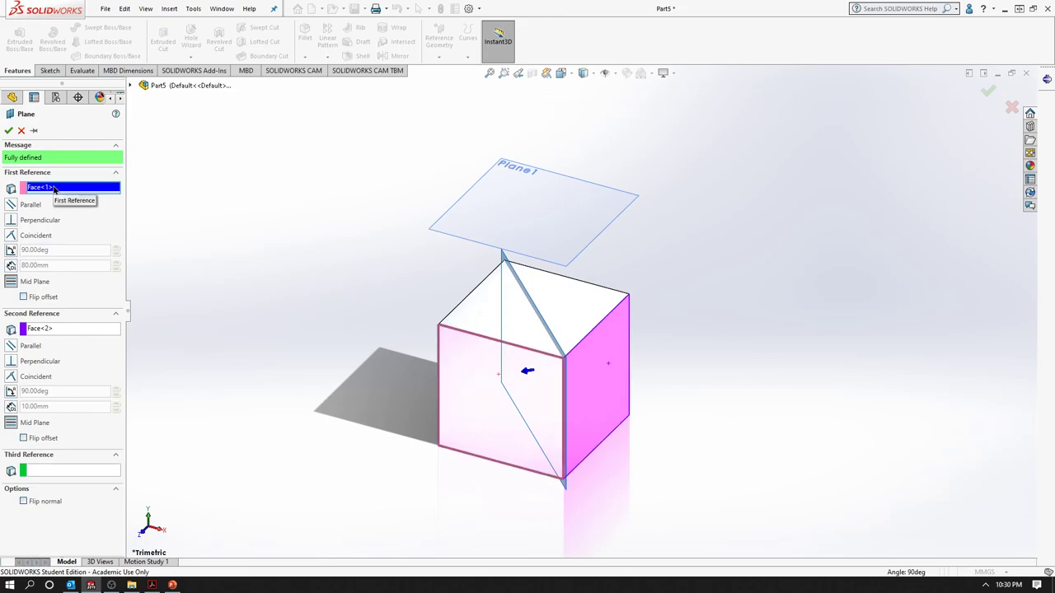
click(79, 195)
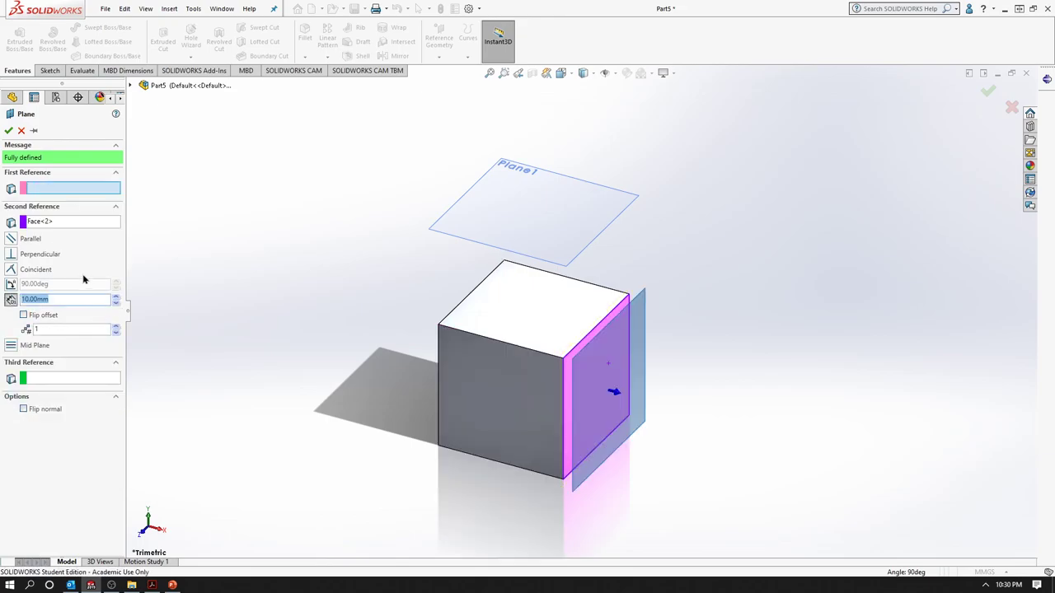
right_click(75, 221)
click(99, 235)
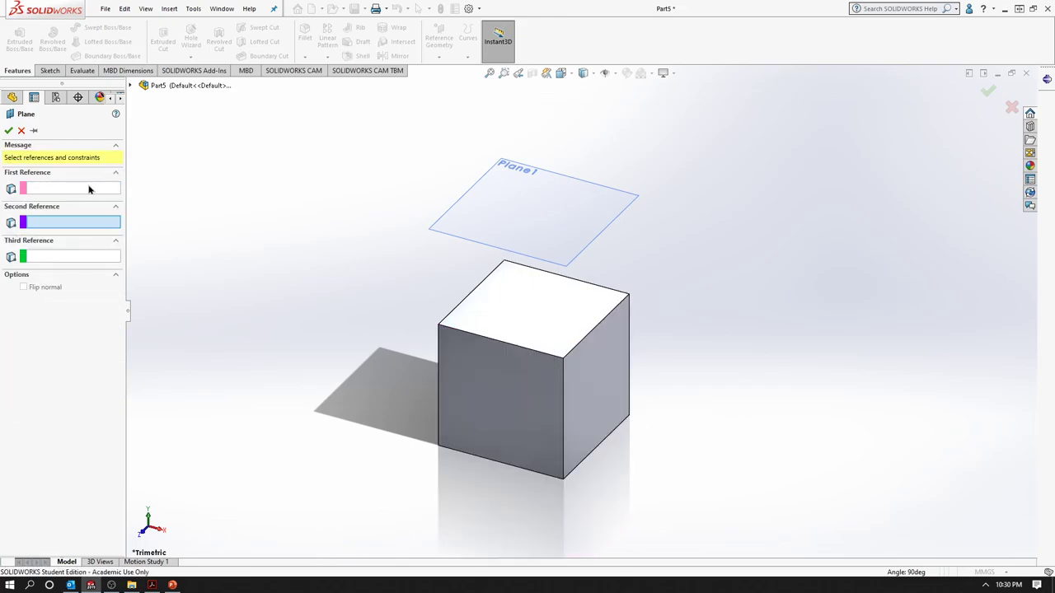
click(83, 188)
click(493, 380)
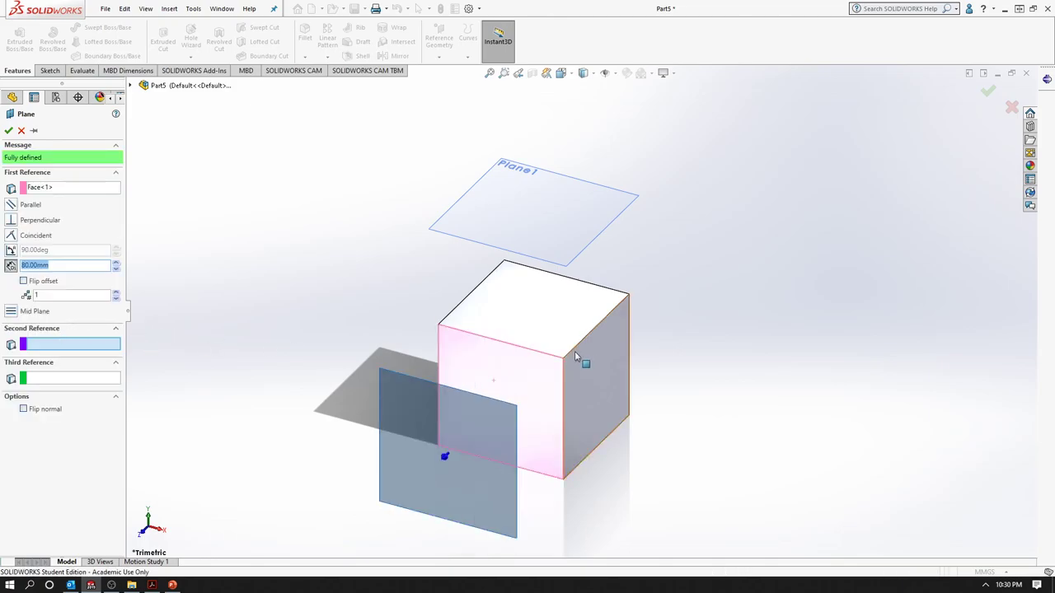
click(611, 371)
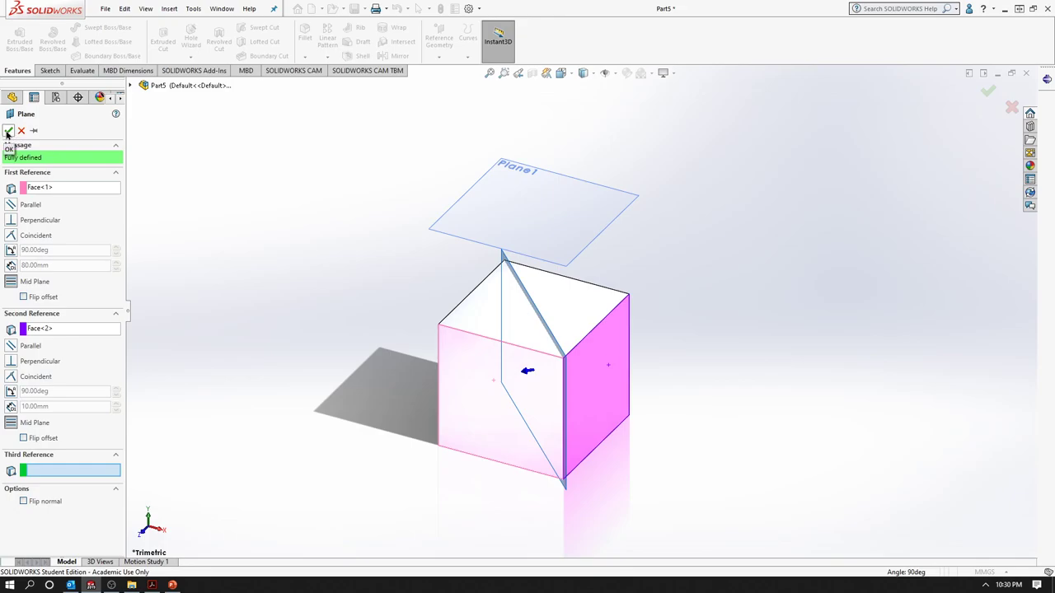
click(8, 134)
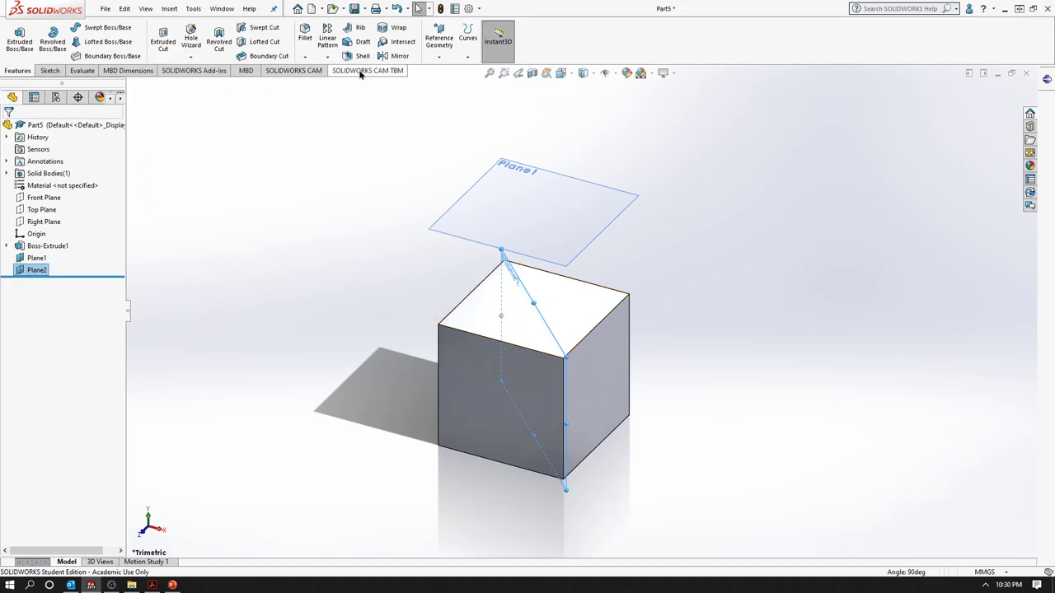
Start a new reference plane and pick two cube faces as initial references.
click(443, 62)
click(450, 71)
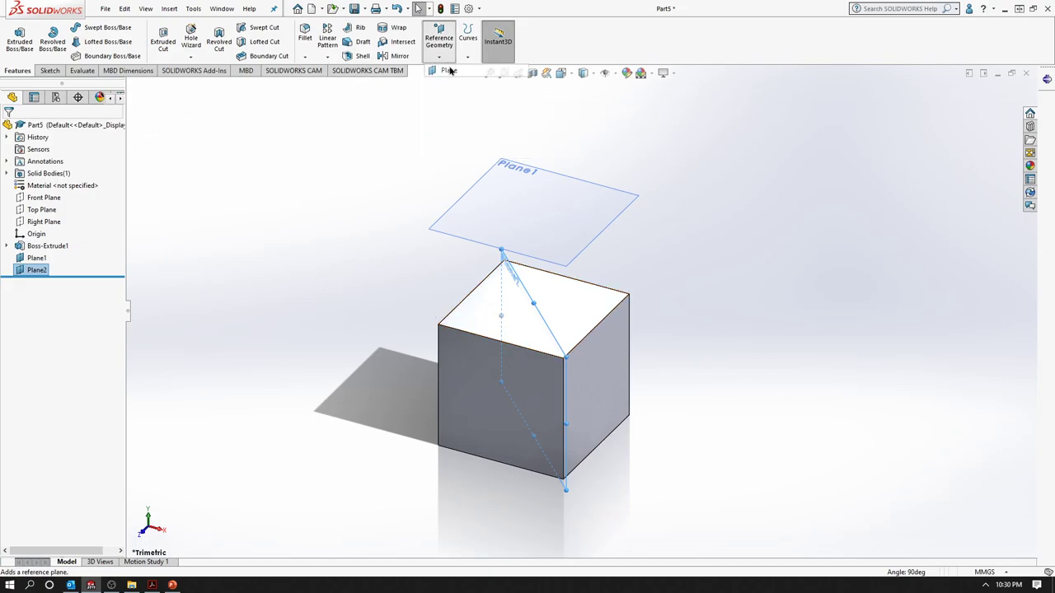
mouse_move(339, 256)
middle_down()
mouse_move(499, 309)
mouse_move(499, 406)
middle_up()
click(509, 310)
click(500, 404)
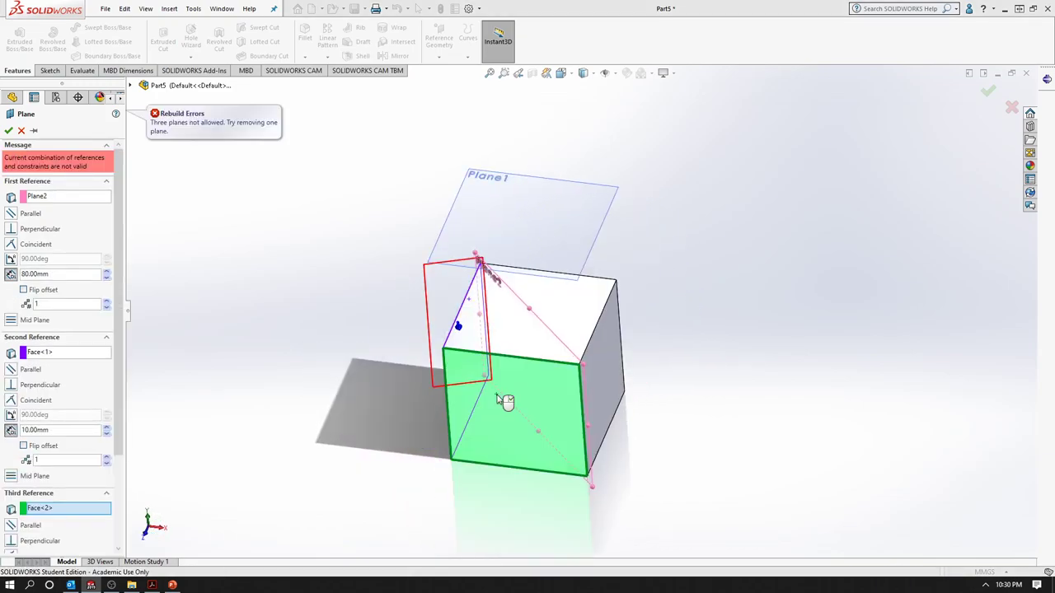
Remove the wrong Plane2 and face entries from all three reference boxes.
click(40, 196)
key(Delete)
click(51, 222)
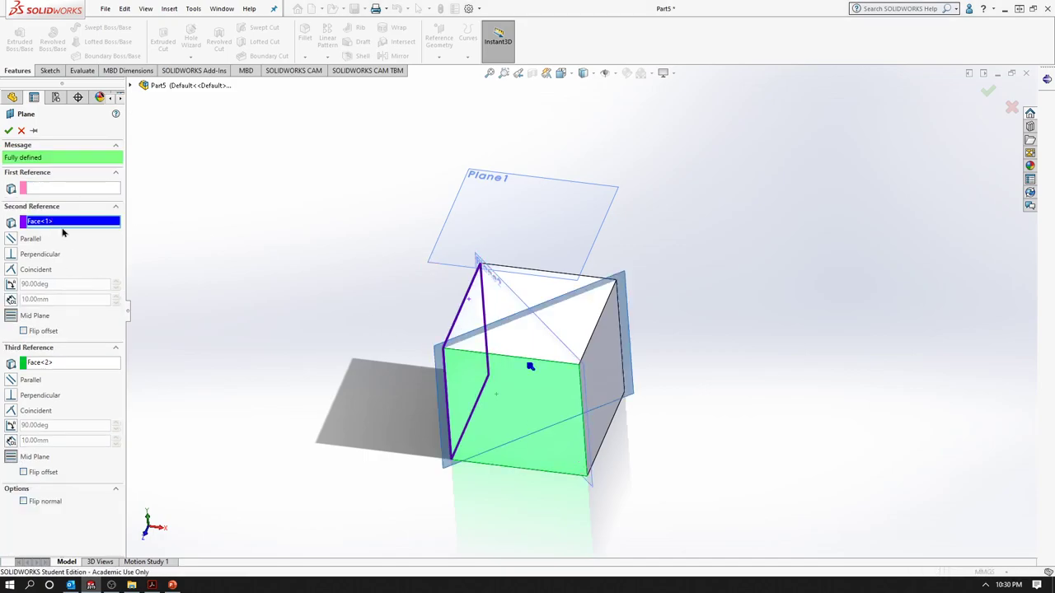
key(Delete)
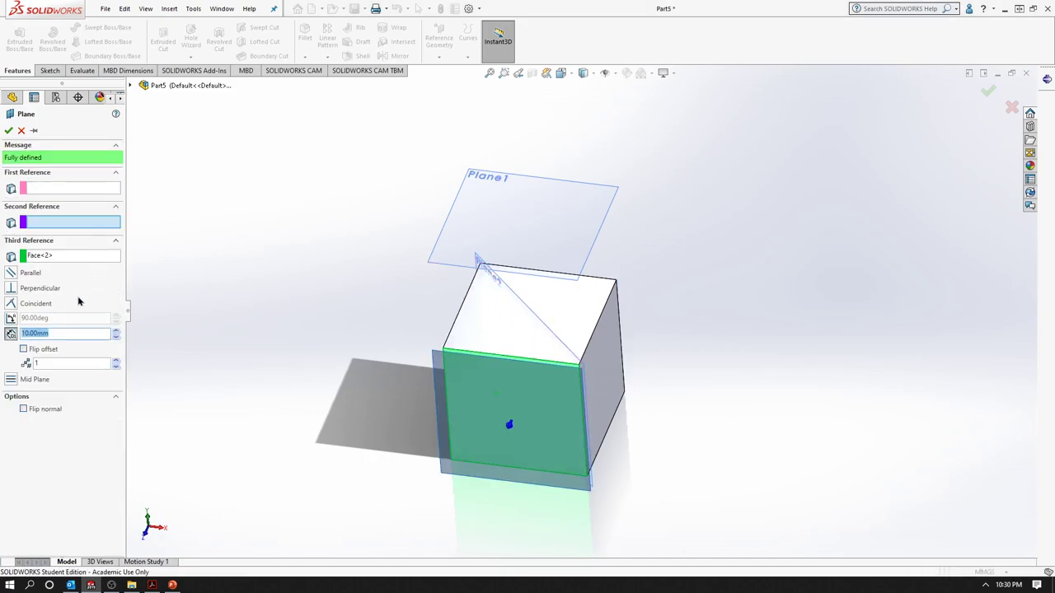
click(56, 255)
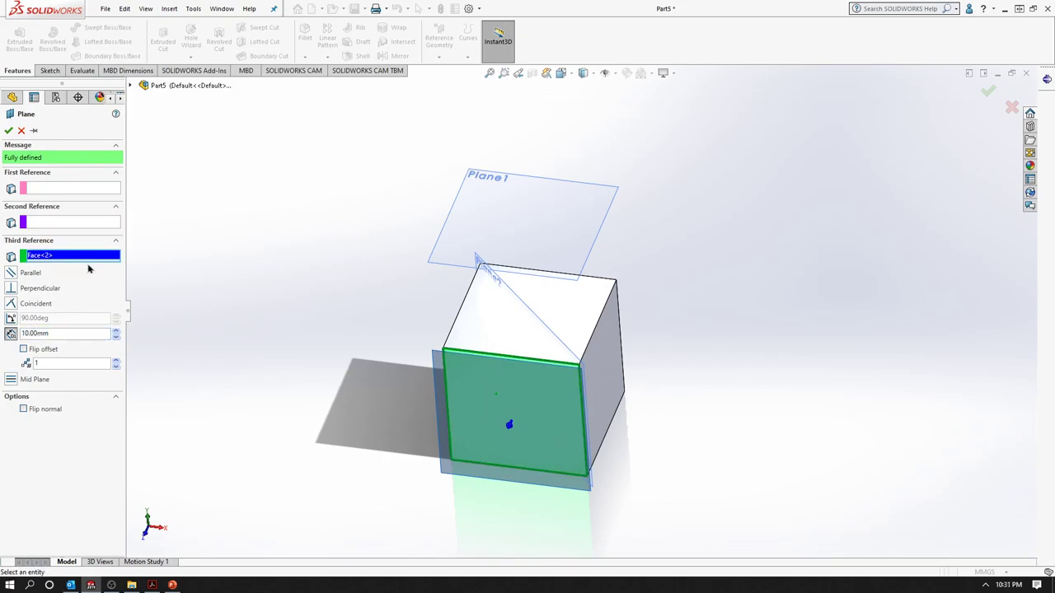
right_click(70, 258)
click(98, 263)
click(68, 188)
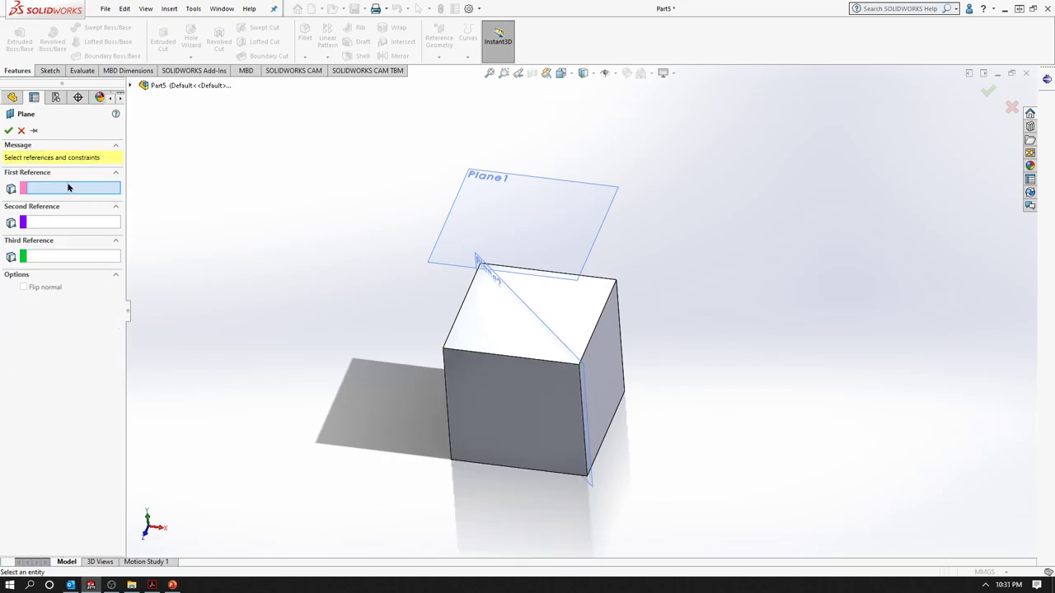
Create Plane3 from a cube face and its adjacent bottom face.
middle_drag(221, 294, 353, 325)
click(498, 350)
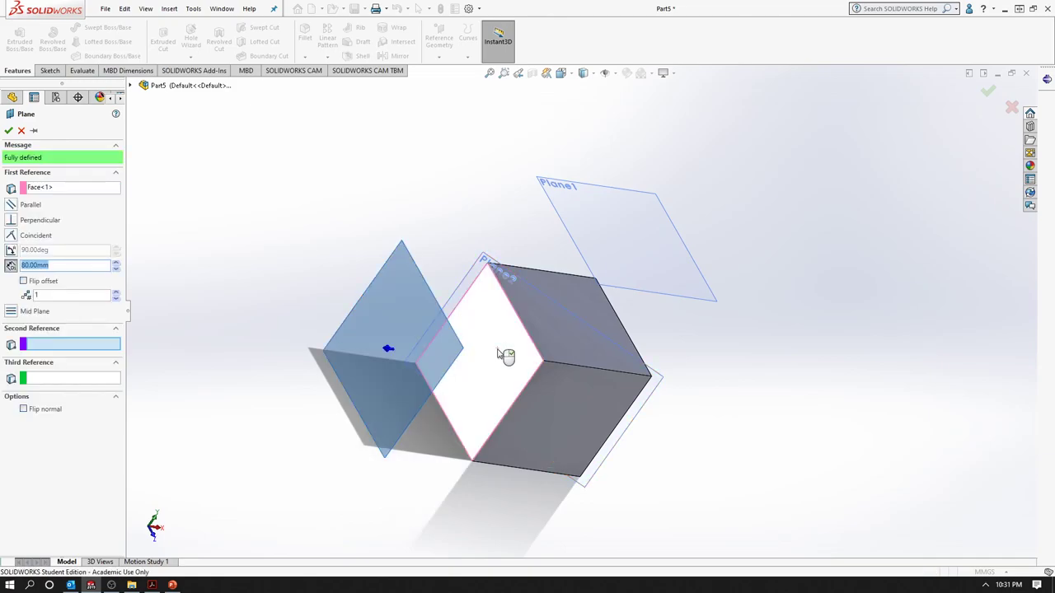
click(545, 395)
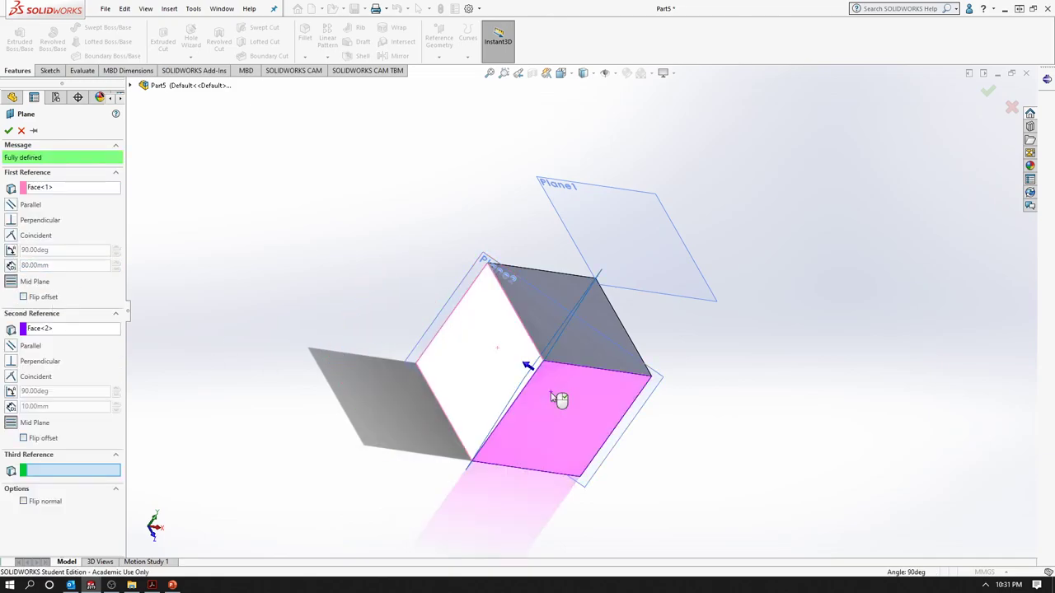
click(10, 131)
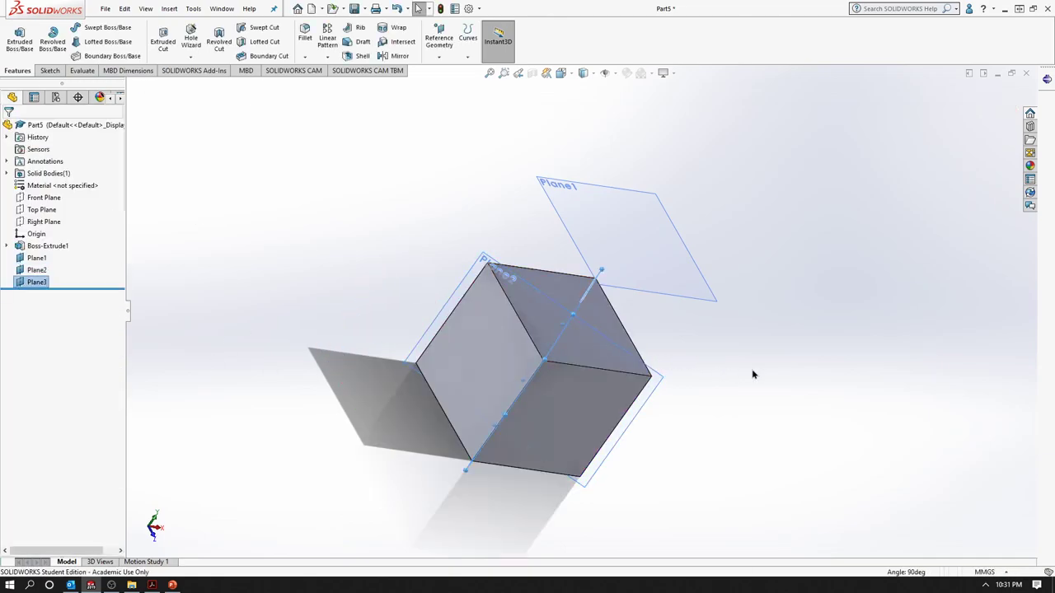
mouse_move(753, 372)
middle_down()
mouse_move(632, 348)
mouse_move(536, 388)
mouse_move(626, 323)
mouse_move(641, 374)
middle_up()
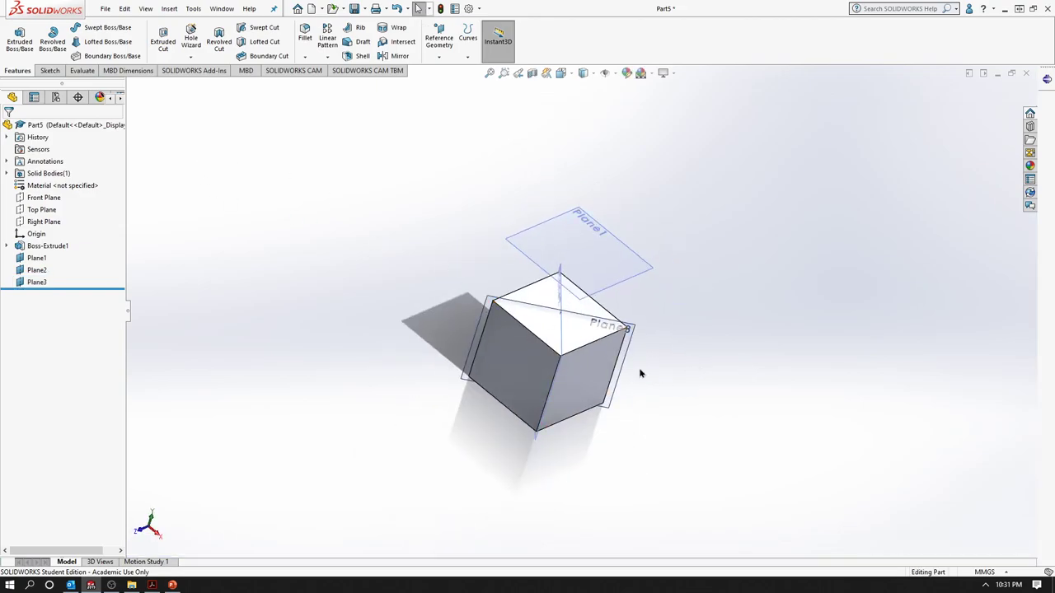
click(573, 75)
click(607, 100)
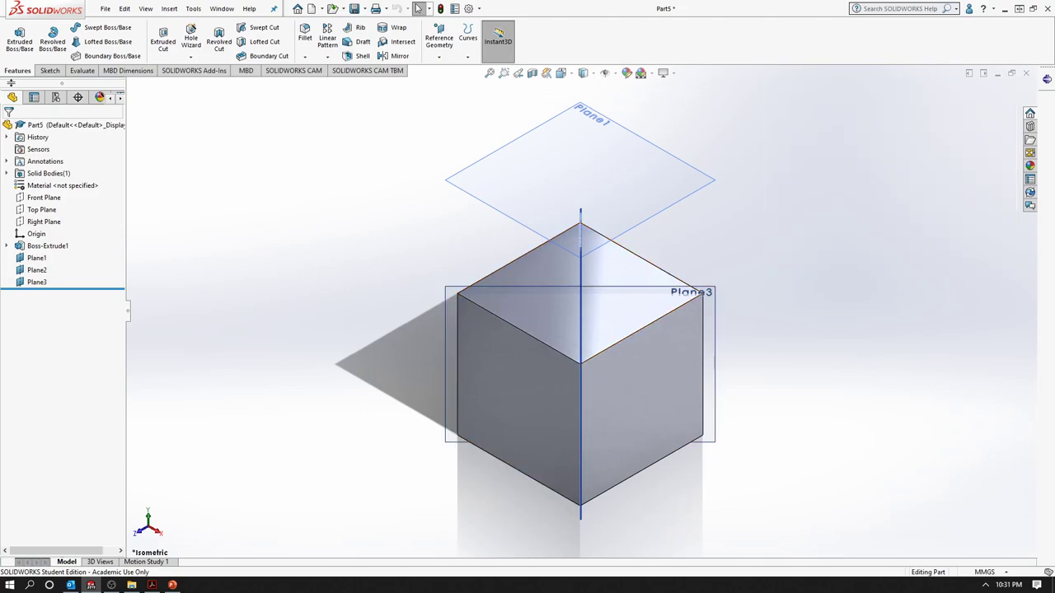
click(440, 60)
click(448, 70)
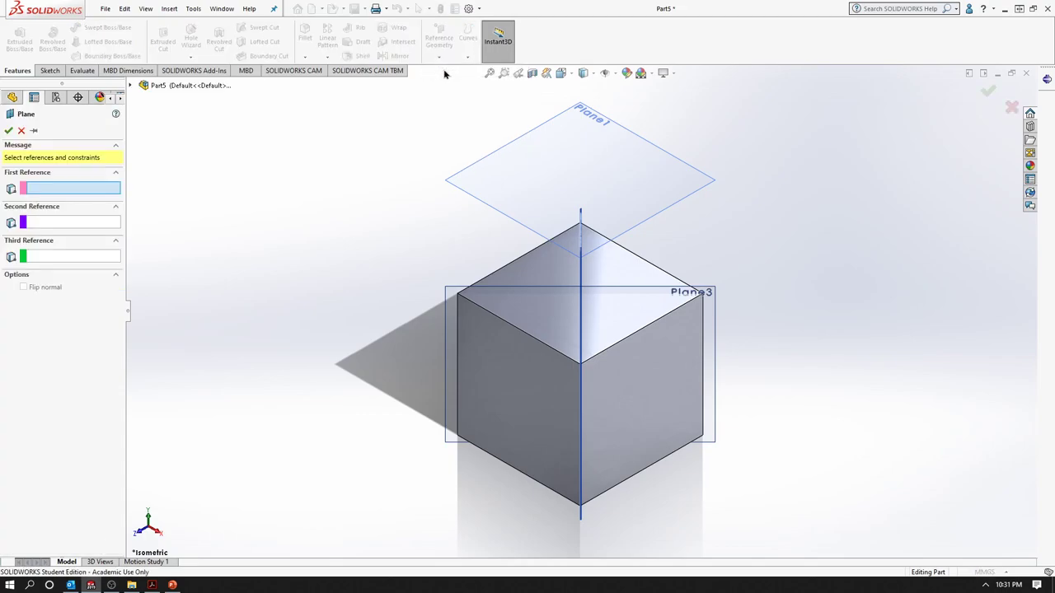
click(519, 311)
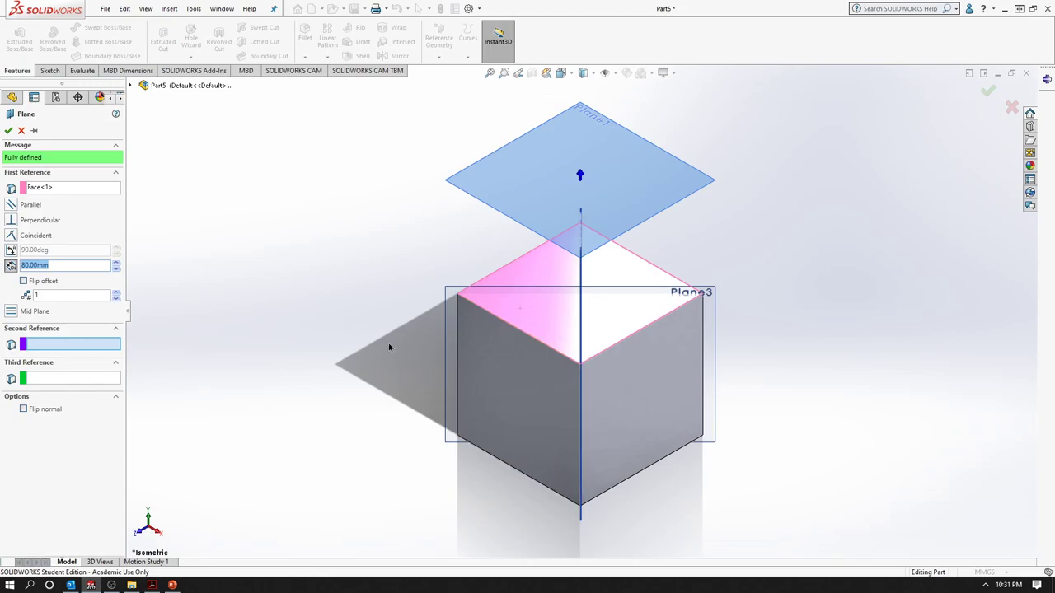
click(517, 332)
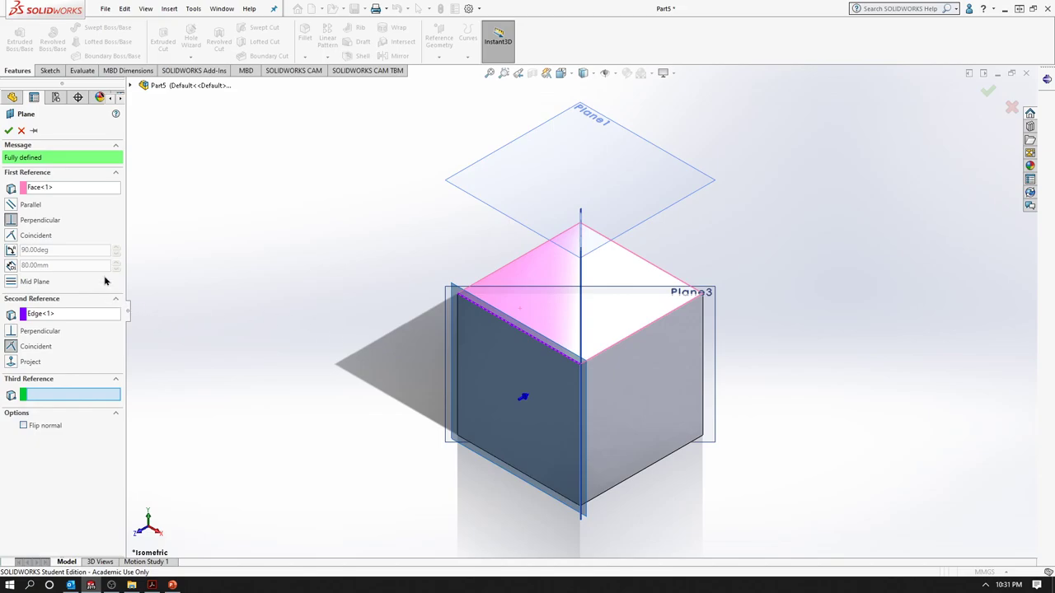
key(Return)
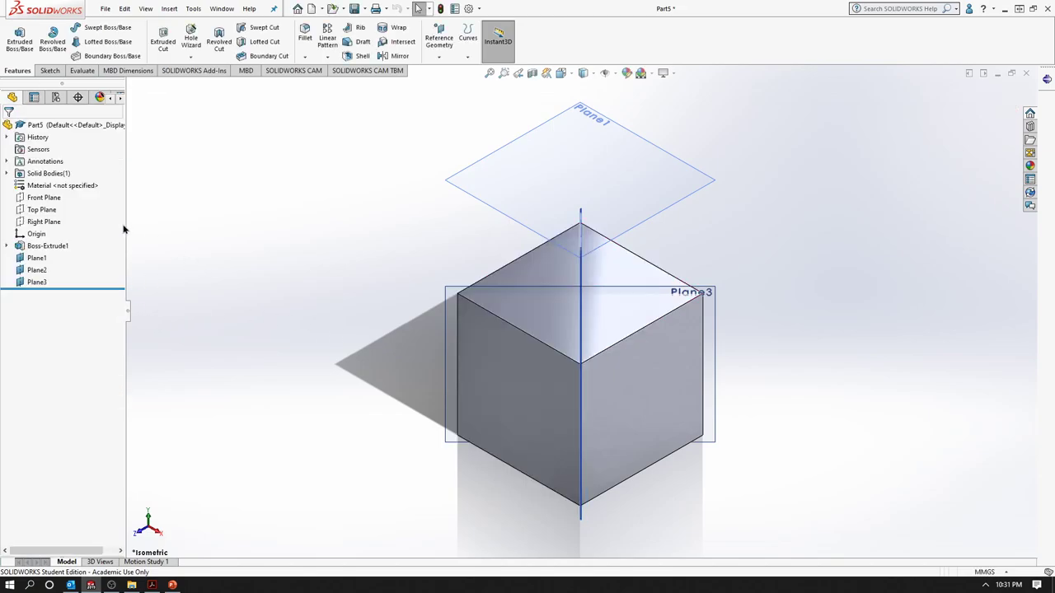
Try two planes from the top-left edge and a cube face, discarding both.
click(439, 56)
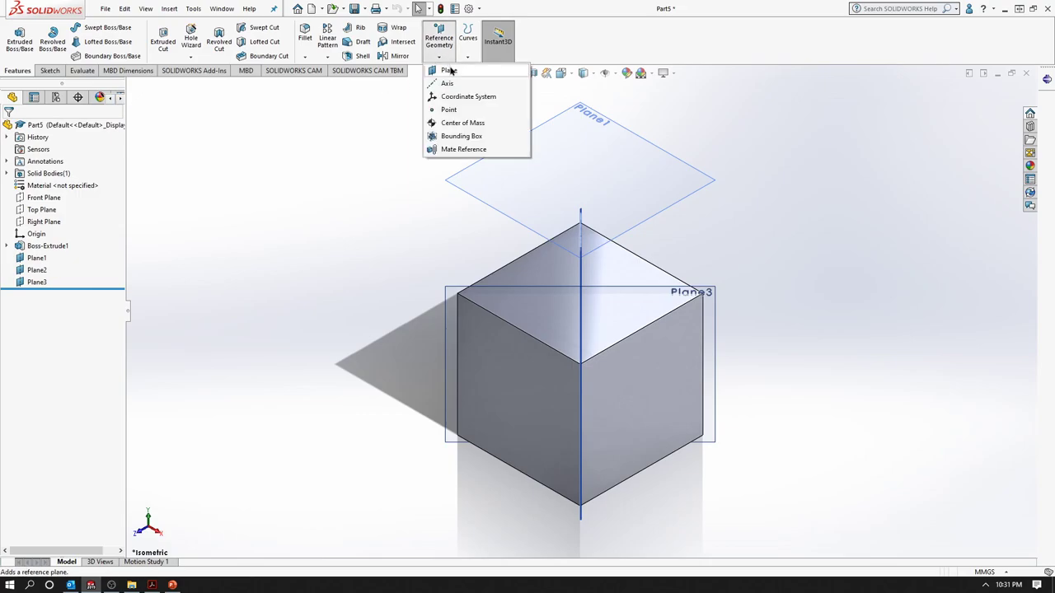
click(458, 72)
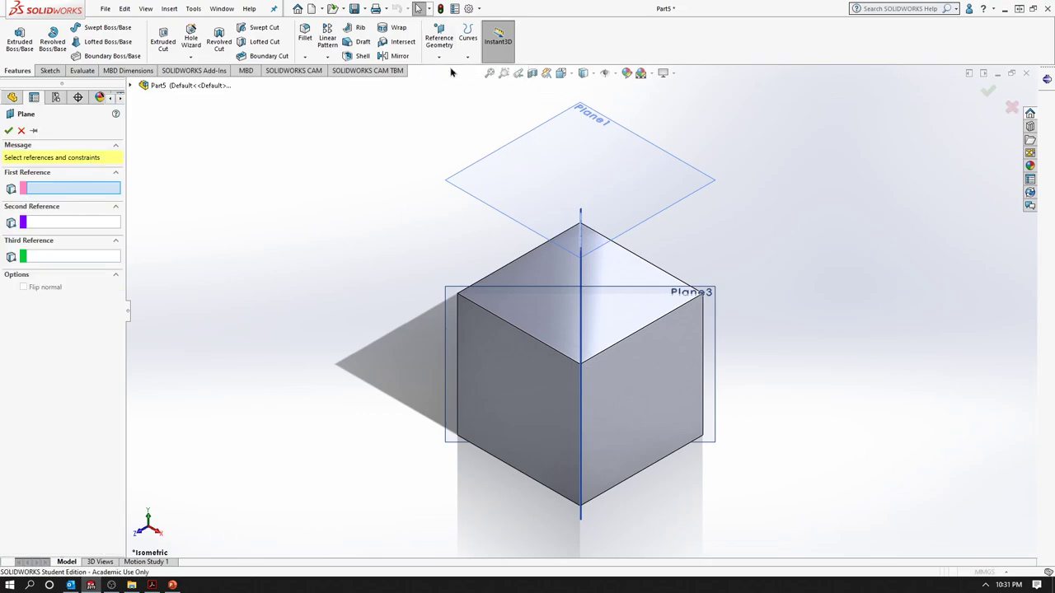
click(511, 325)
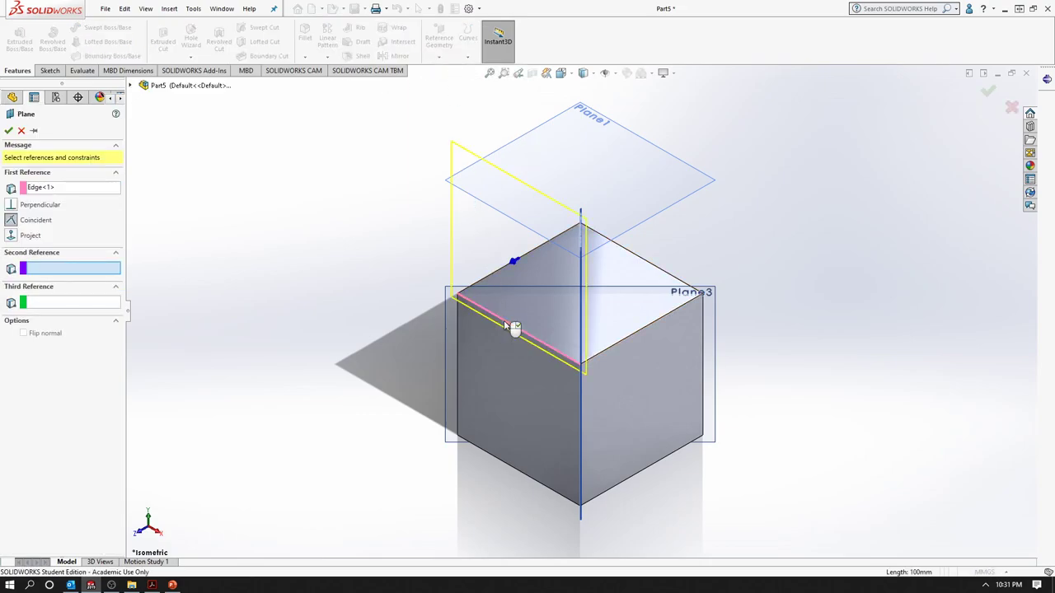
click(614, 320)
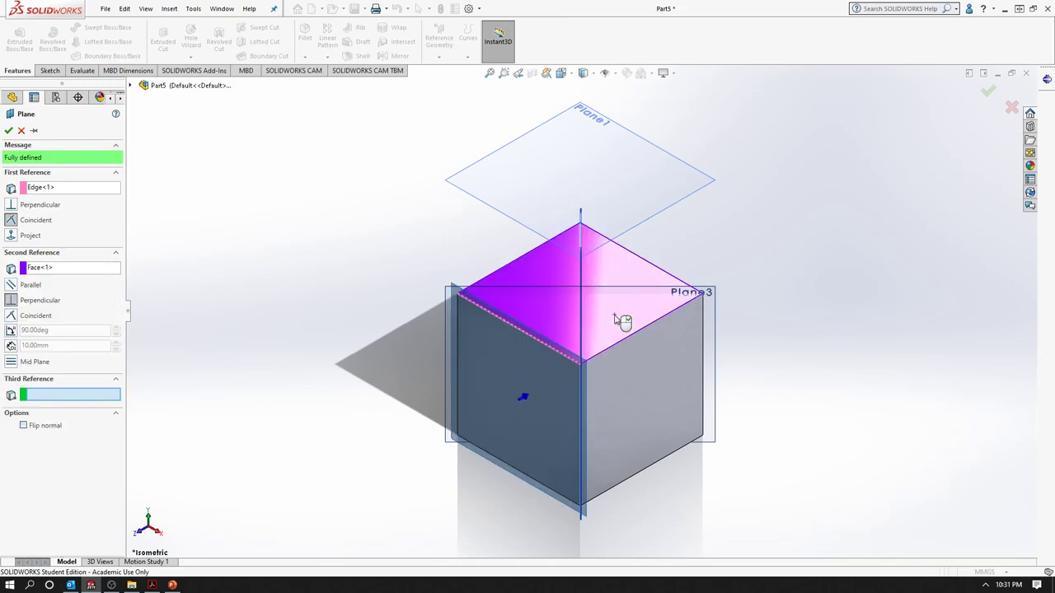
right_click(371, 305)
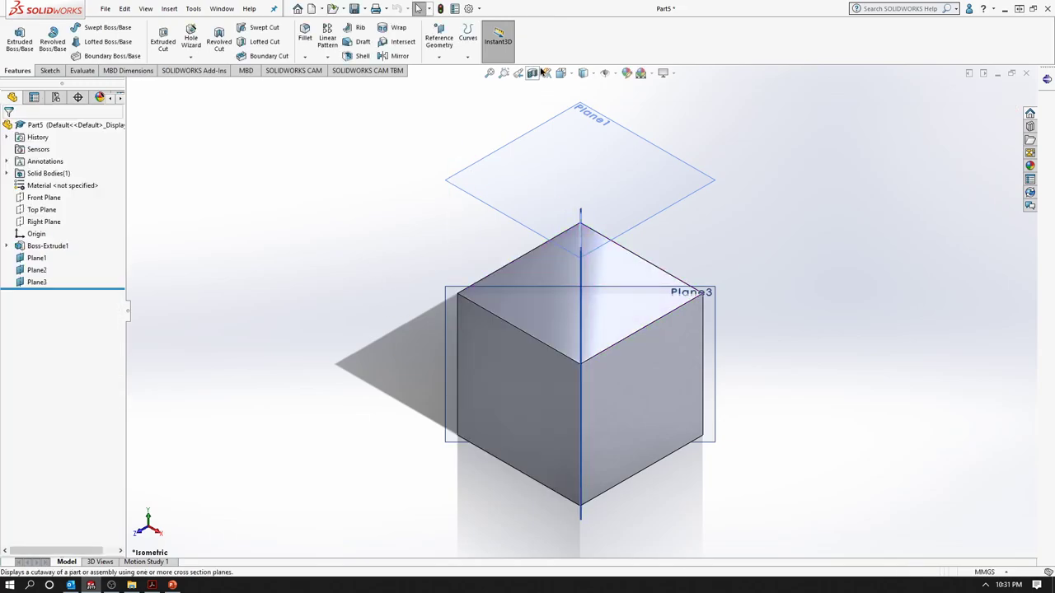
click(439, 56)
click(450, 83)
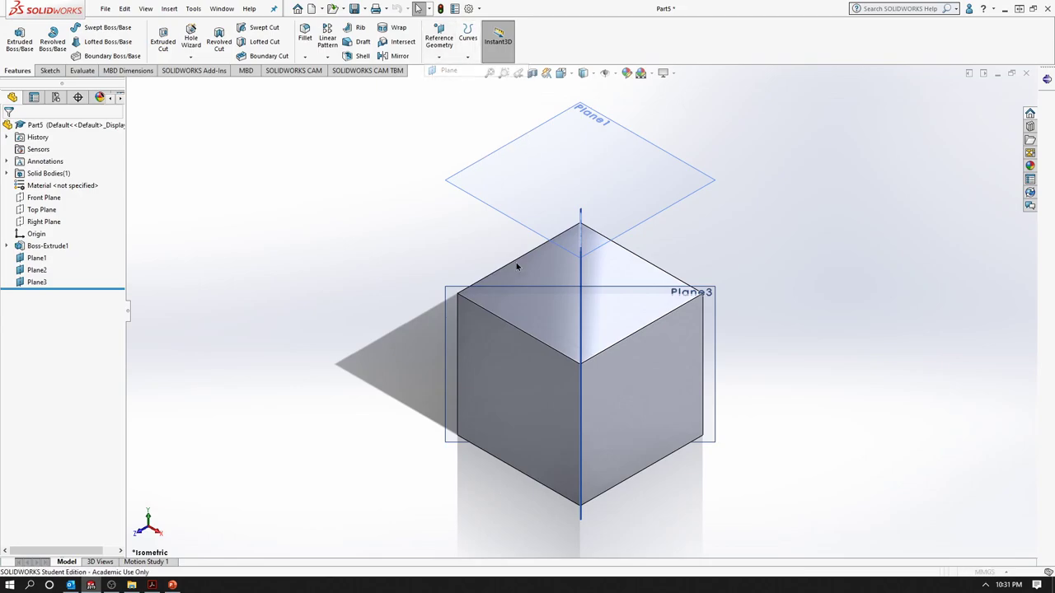
click(512, 327)
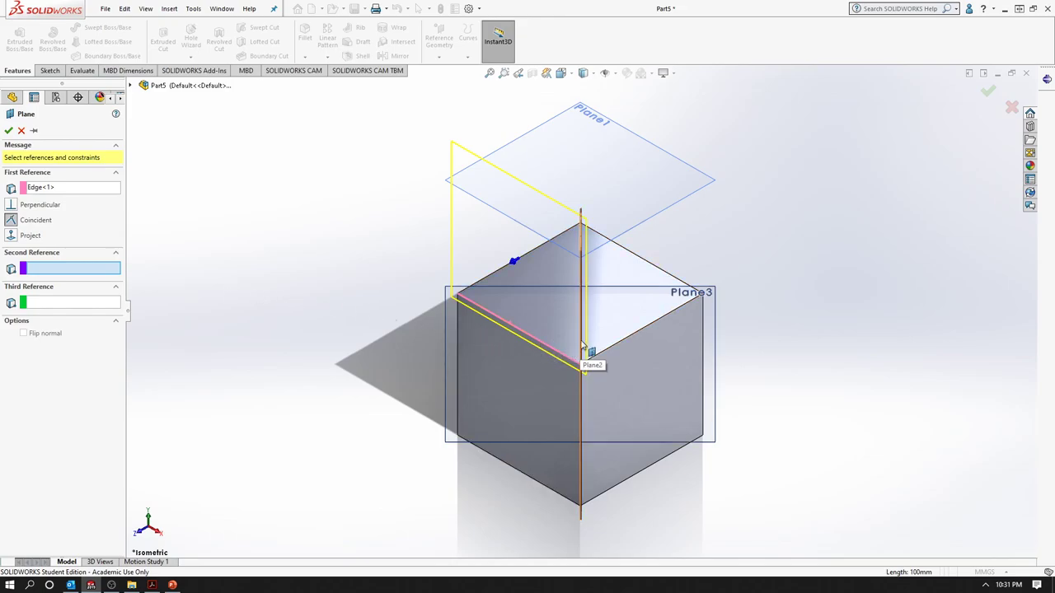
scroll(614, 329, down, 3)
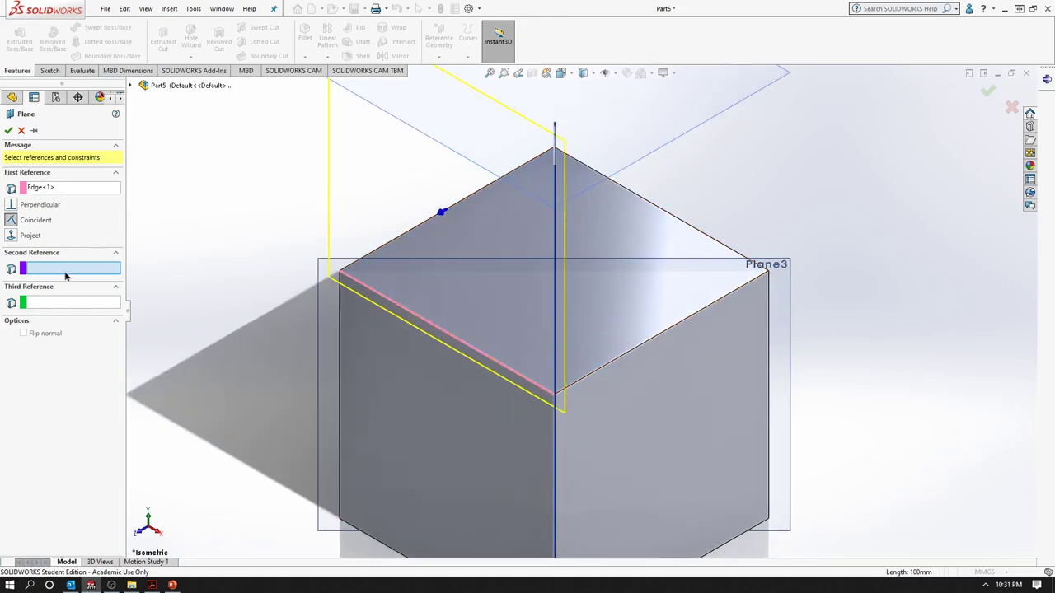
click(387, 380)
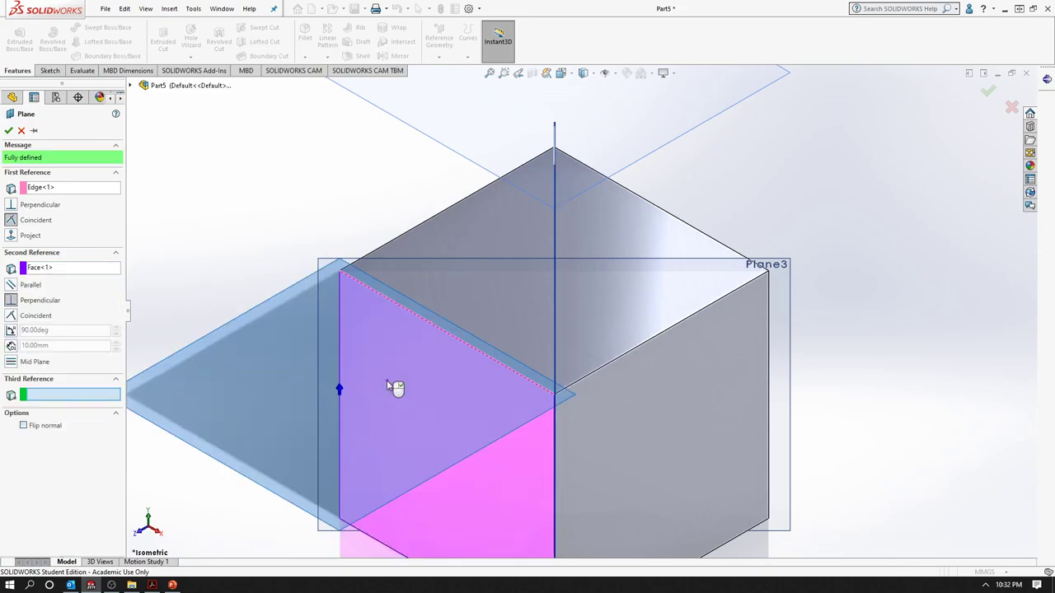
scroll(499, 518, up, 3)
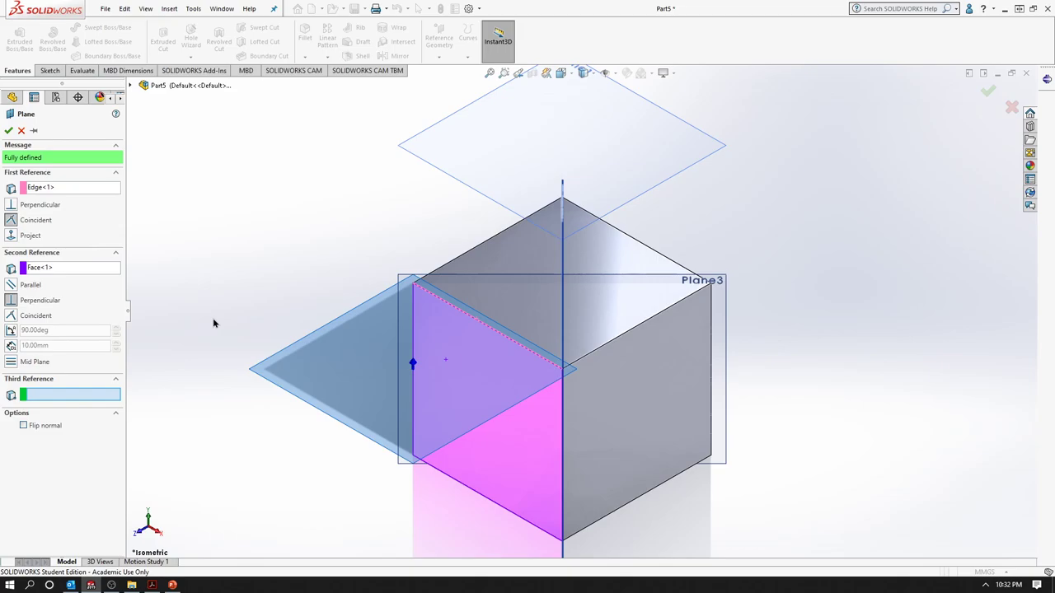
key(Return)
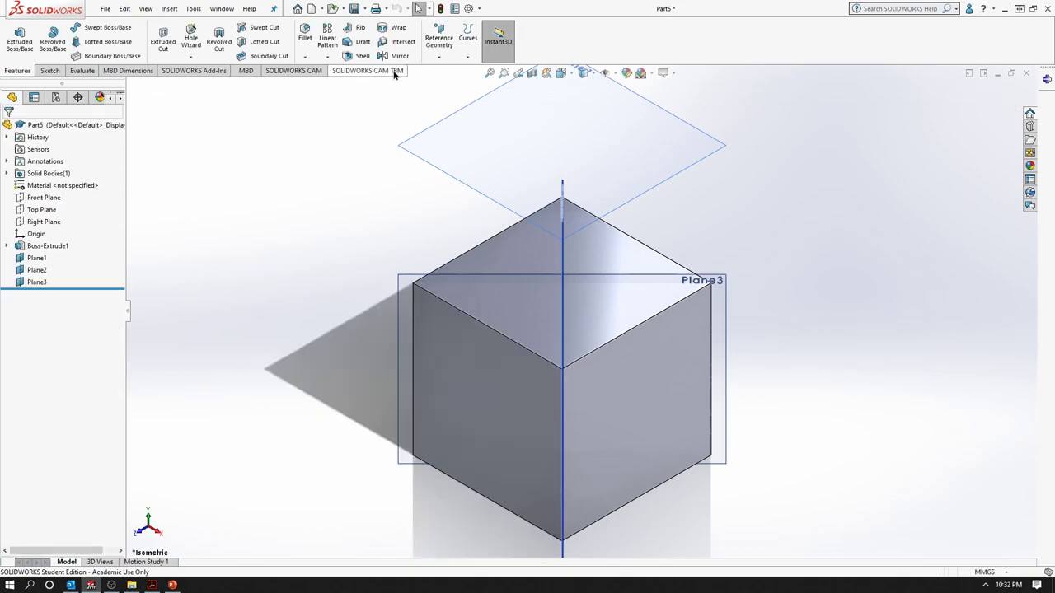
Create Plane4 through the top-left edge at 135° to the left front face.
click(438, 57)
click(445, 71)
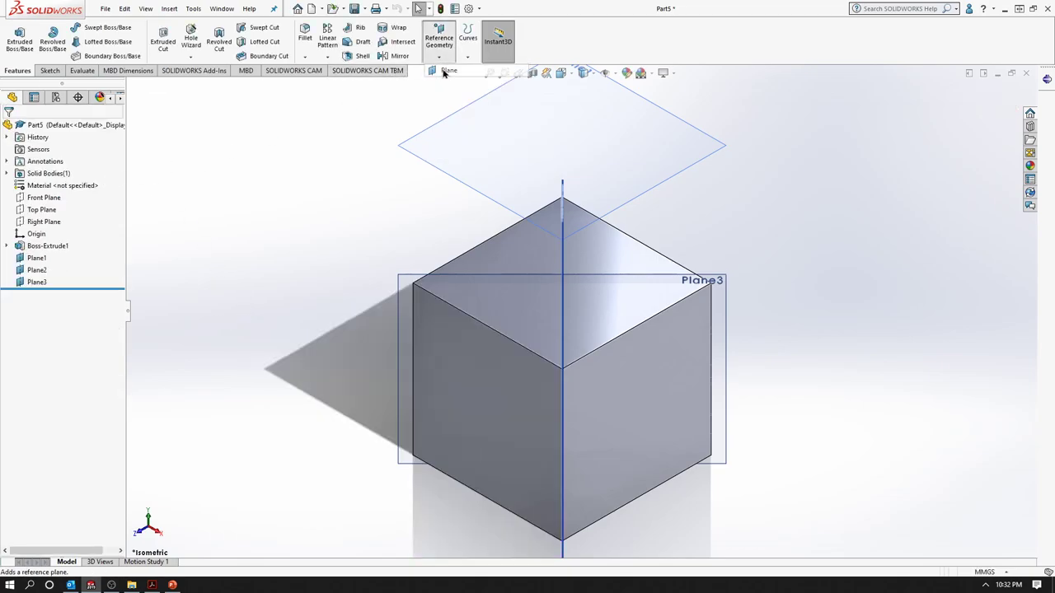
click(466, 317)
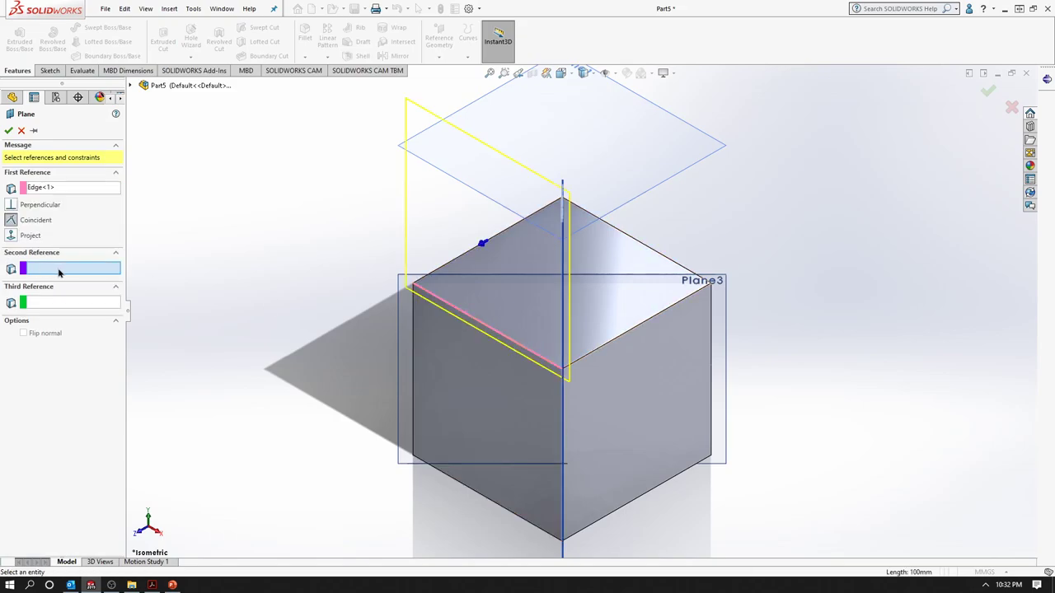
click(503, 383)
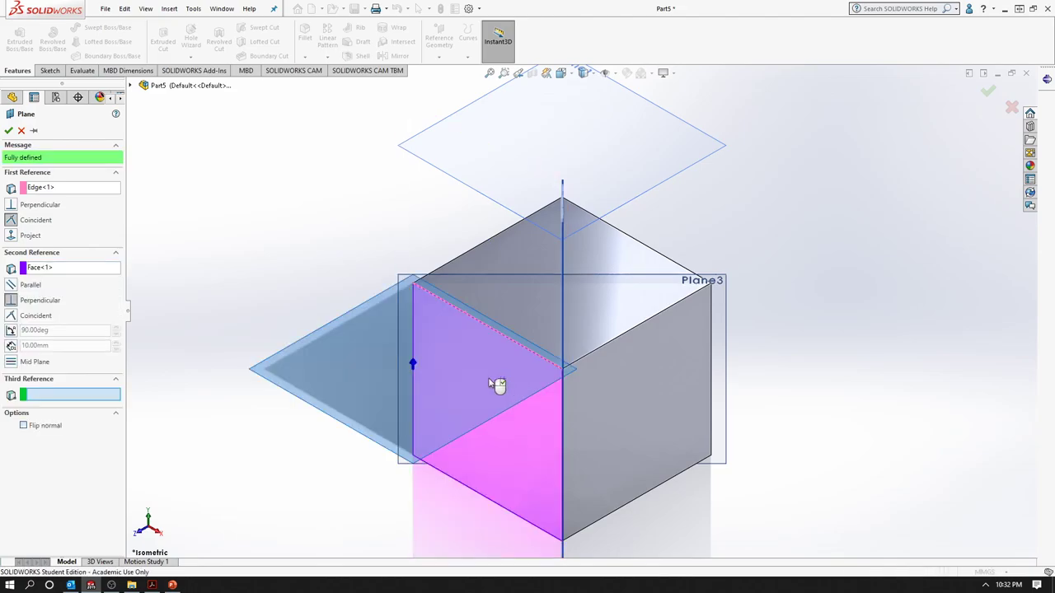
mouse_move(494, 384)
middle_down()
mouse_move(452, 446)
mouse_move(387, 376)
middle_up()
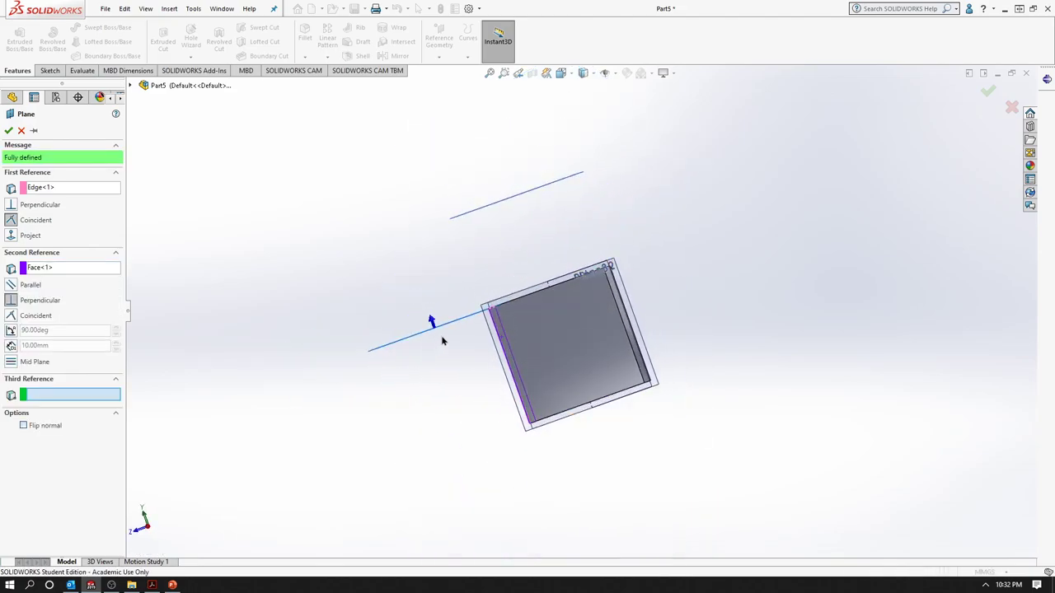
mouse_move(504, 343)
middle_down()
mouse_move(487, 419)
mouse_move(514, 394)
middle_up()
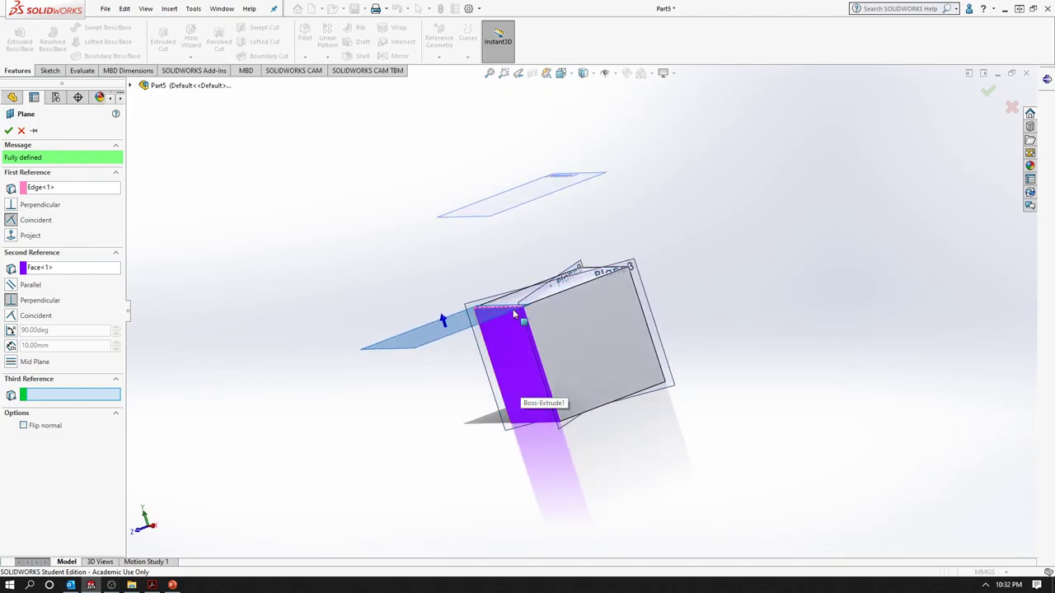
click(11, 330)
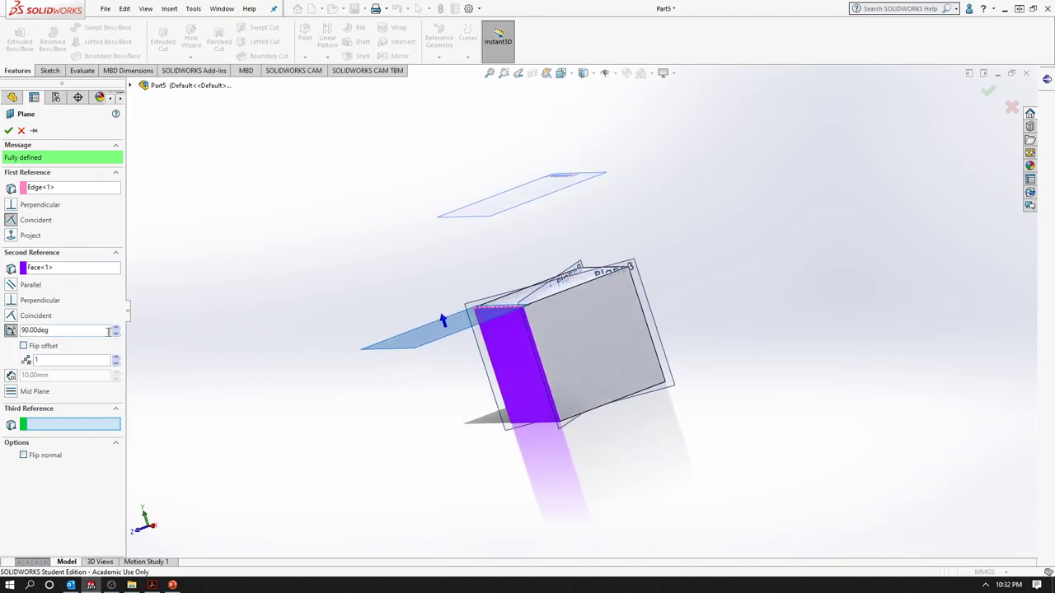
click(116, 330)
click(116, 331)
drag(116, 331, 116, 331)
text(135)
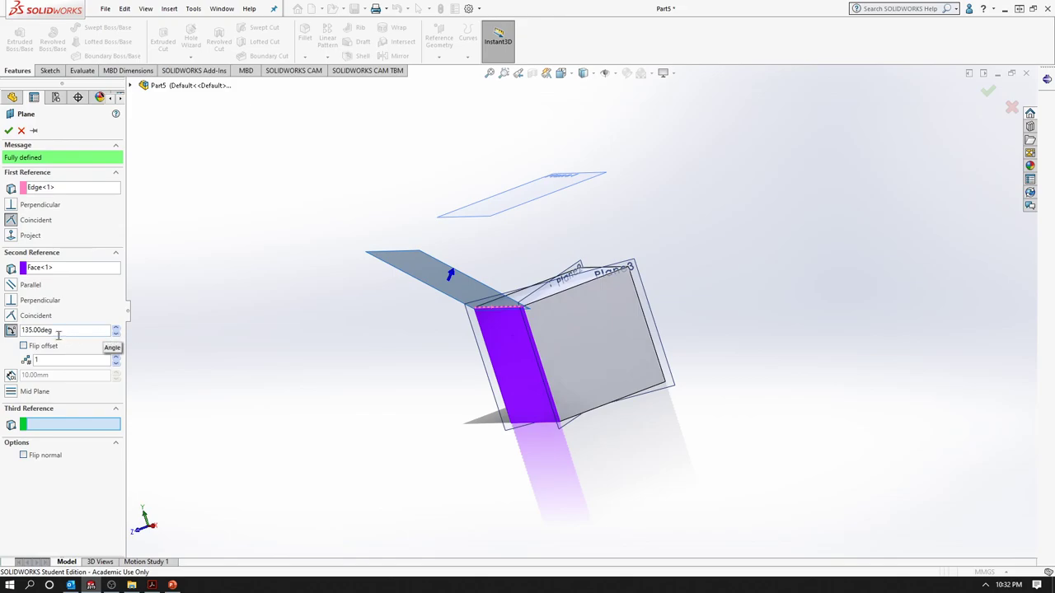
click(8, 132)
Switch the cube and its four planes to the Isometric view orientation.
scroll(415, 415, down, 3)
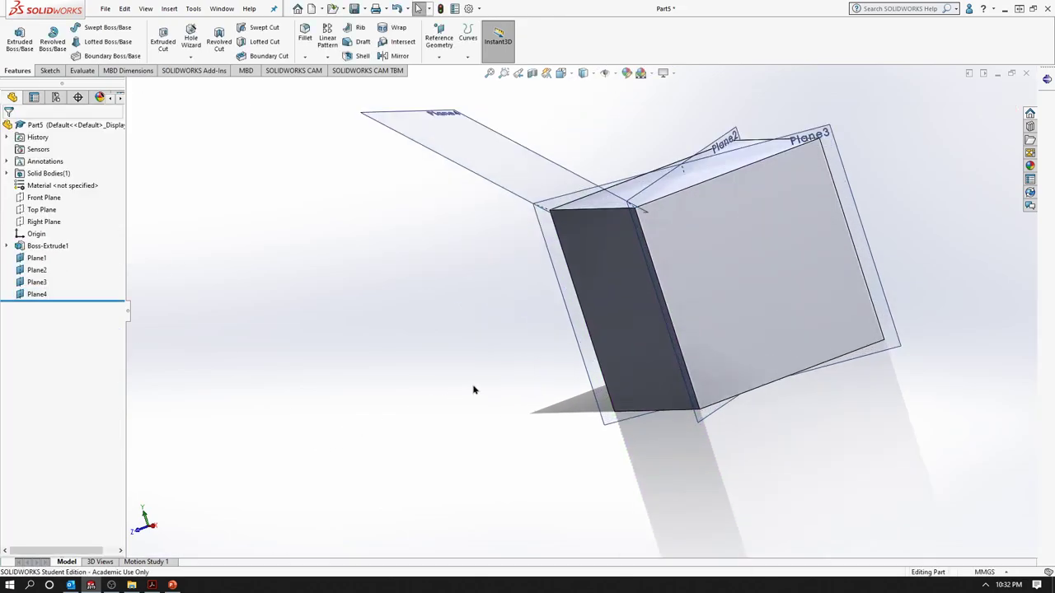
scroll(476, 390, up, 3)
click(563, 73)
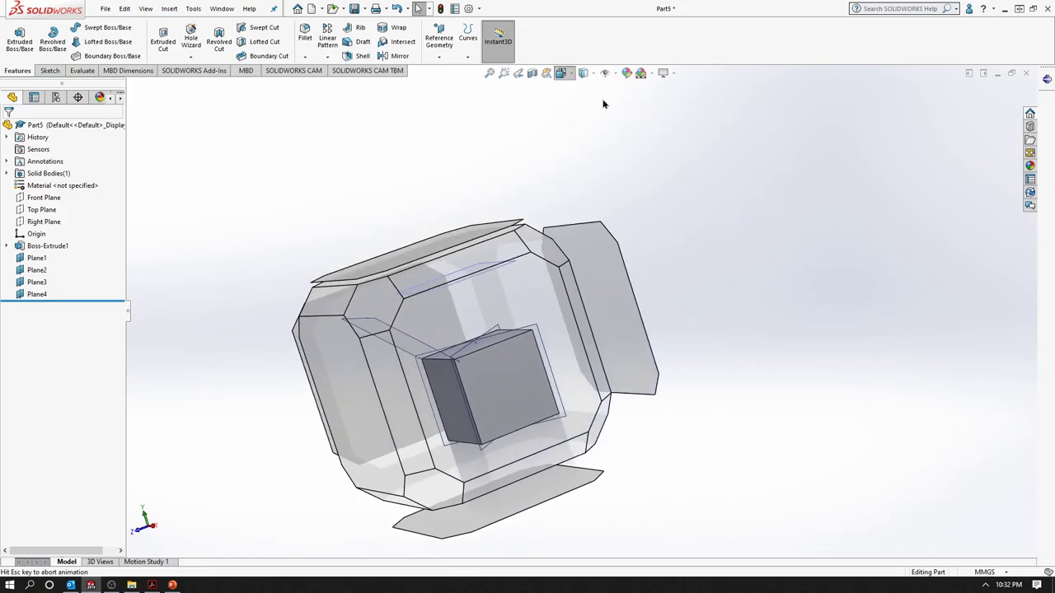
click(622, 104)
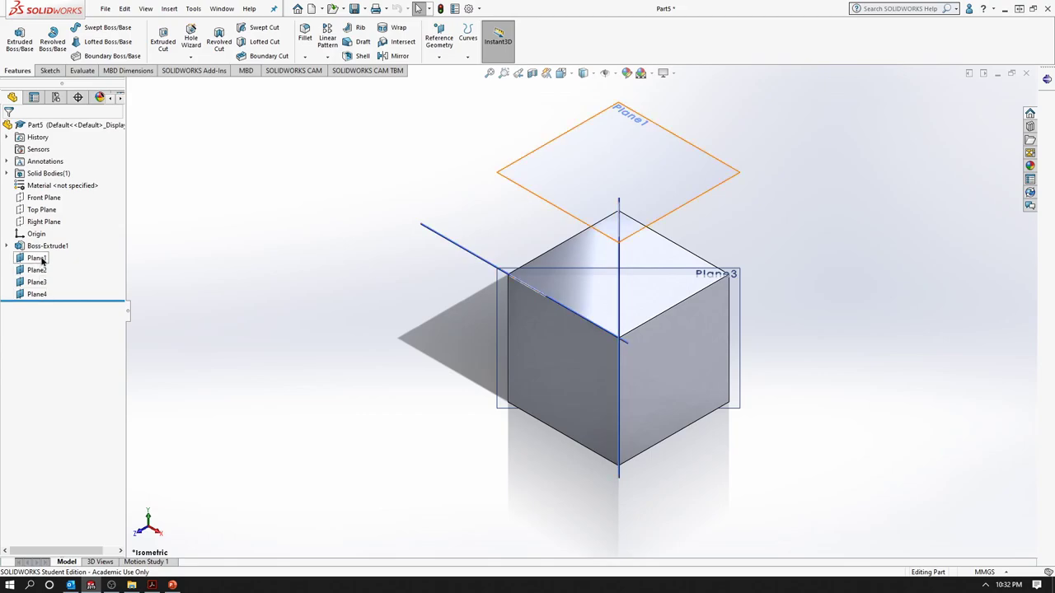
right_click(42, 260)
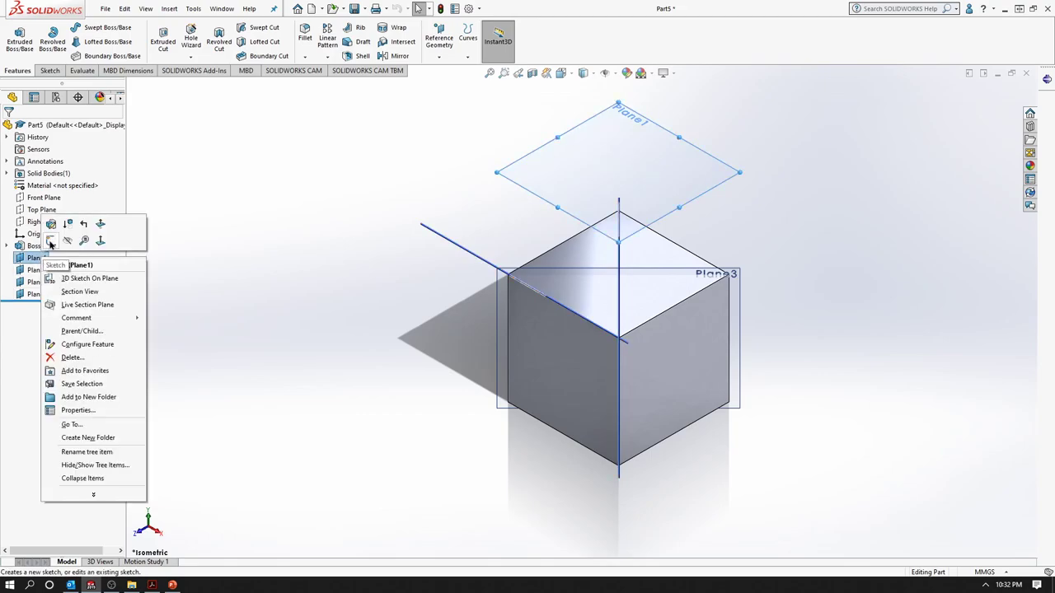
click(51, 243)
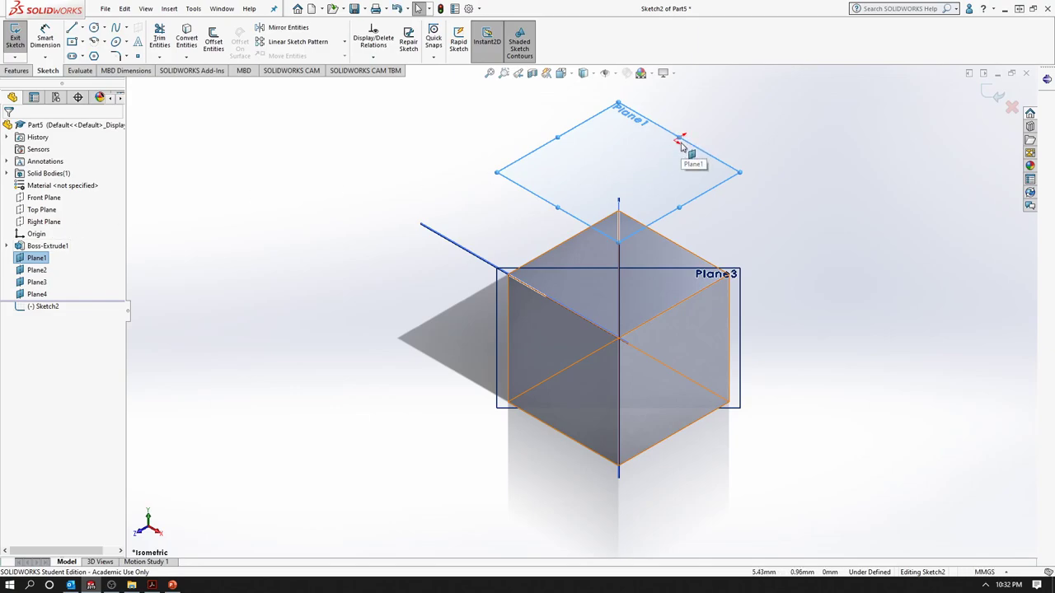
click(993, 96)
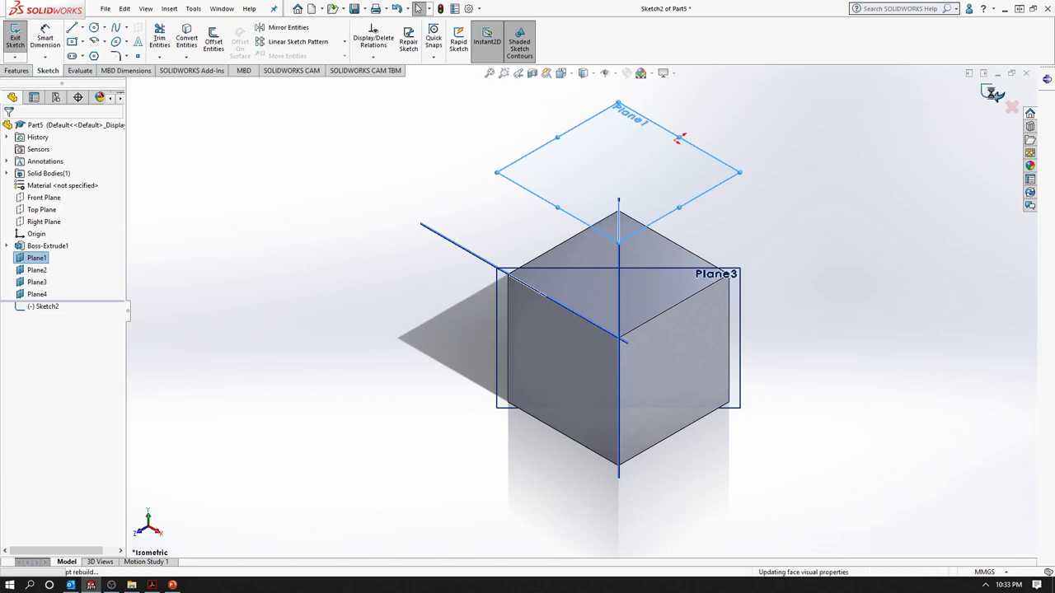
Hide Plane1 through Plane4, then bring up the PowerPoint Planes slide.
right_click(40, 263)
click(66, 244)
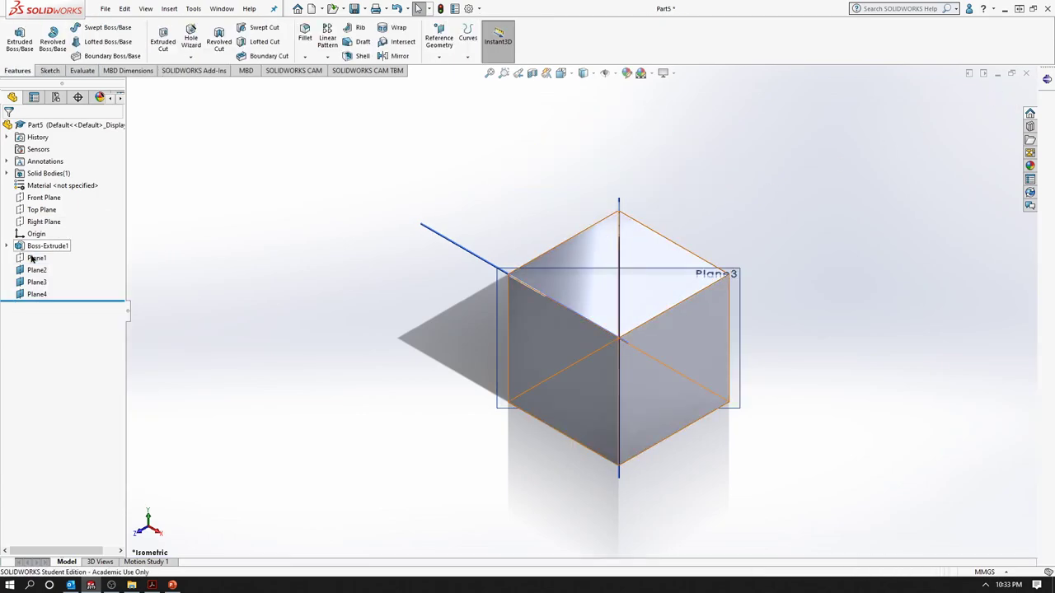
right_click(35, 272)
click(60, 252)
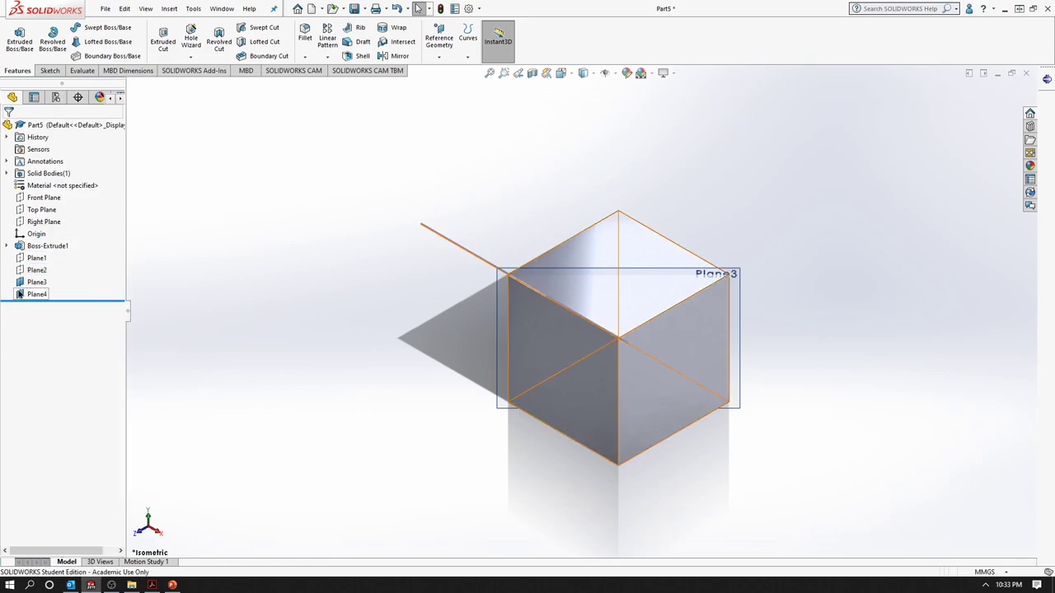
right_click(29, 283)
click(59, 263)
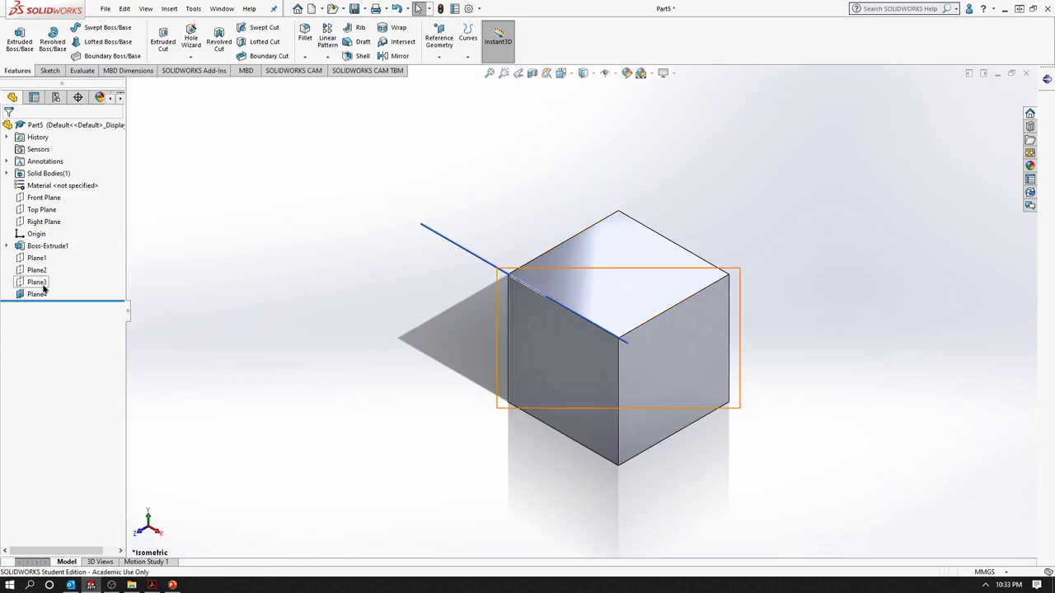
right_click(33, 297)
click(63, 280)
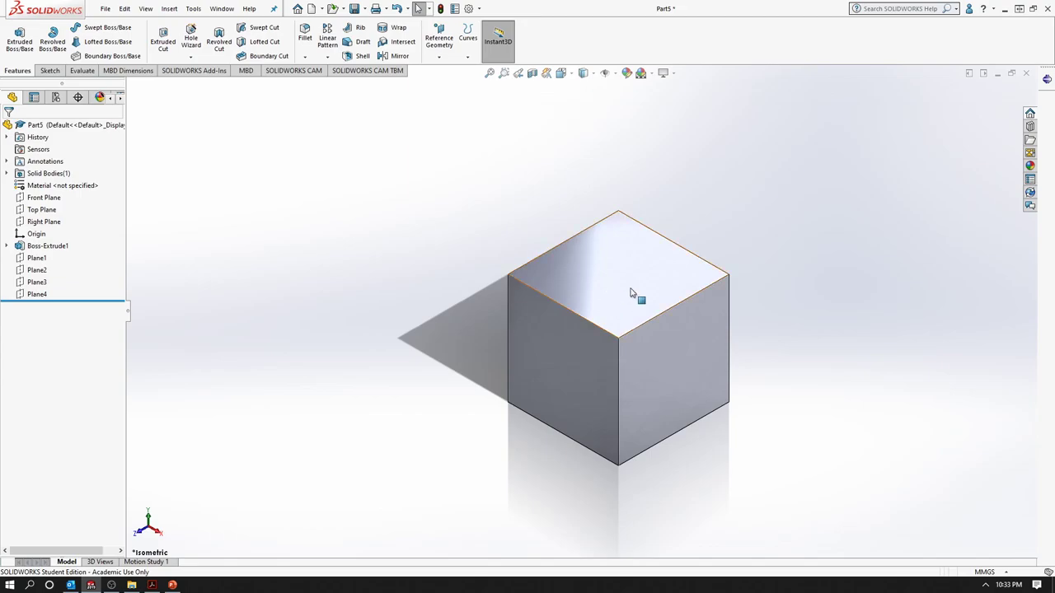
click(172, 585)
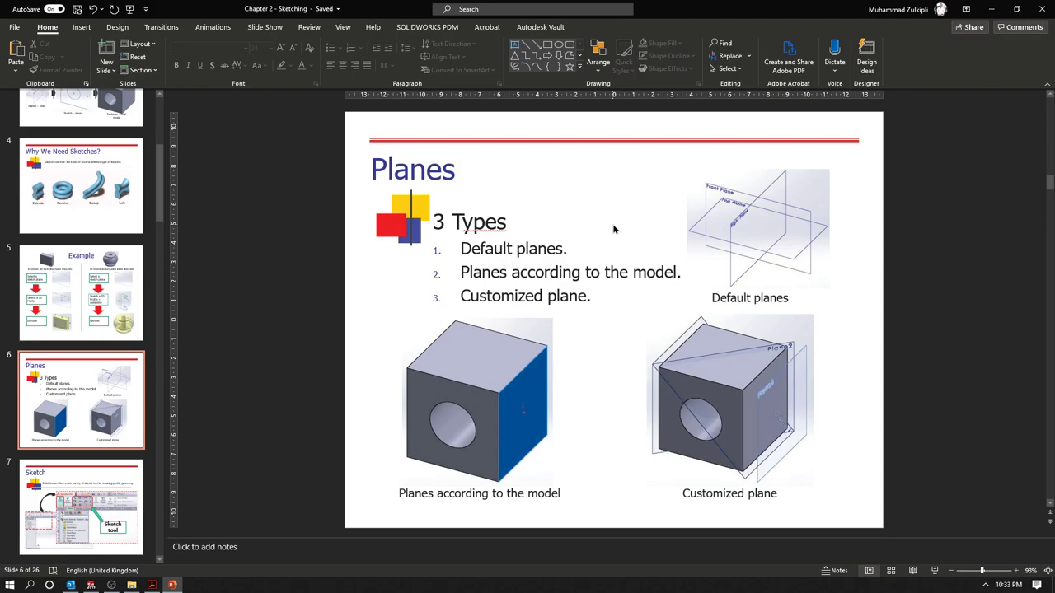
Step past the Sketch slide (7) to the Sketch Complexity slide (8).
click(70, 531)
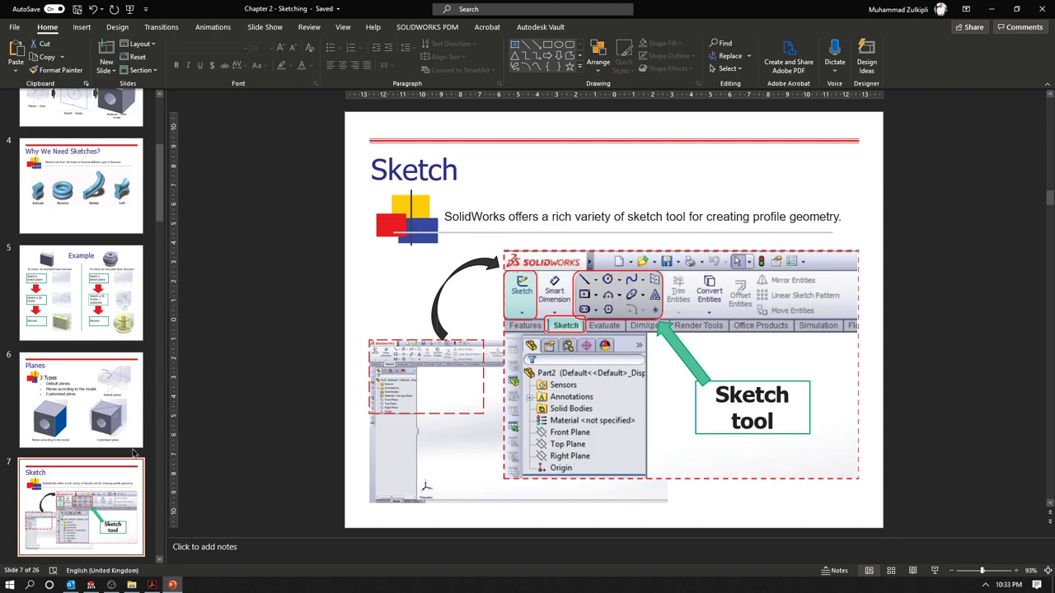
scroll(120, 406, down, 2)
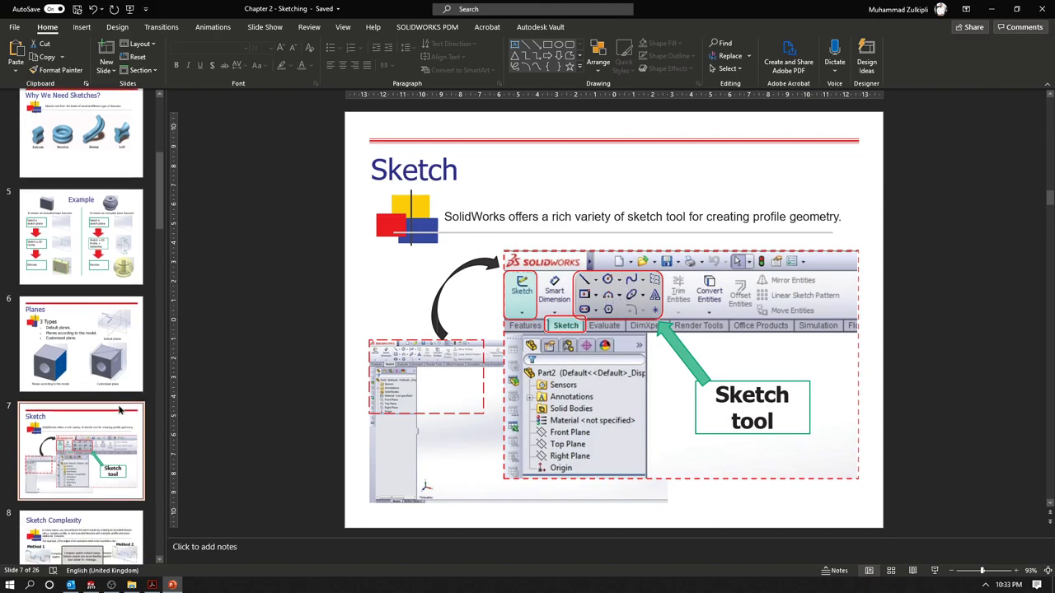
scroll(120, 406, down, 3)
click(120, 405)
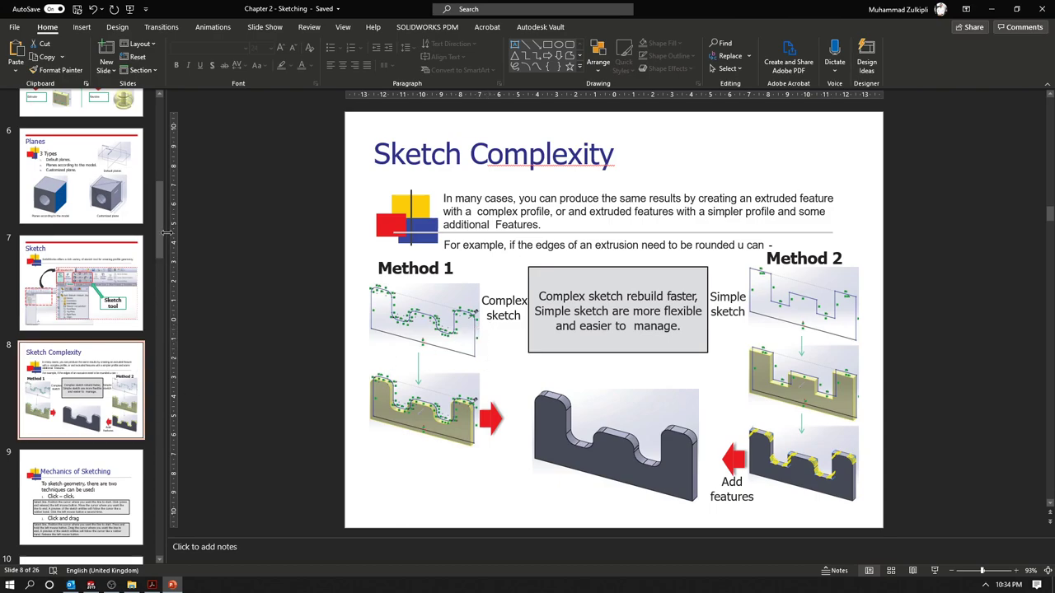
Briefly show the Sketch Complexity slide full screen, then end the slide show.
drag(162, 239, 163, 244)
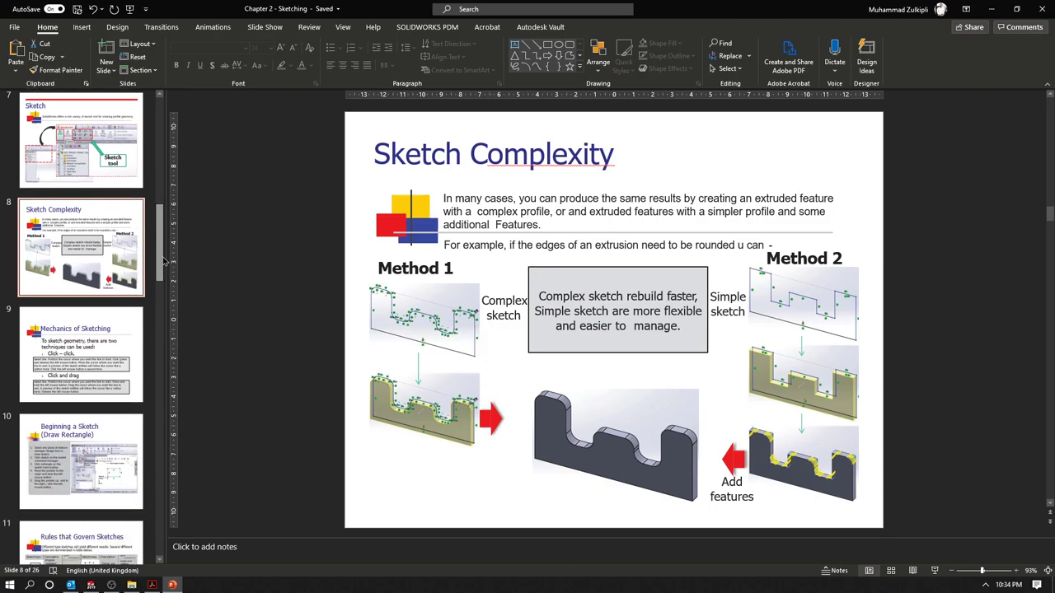
drag(164, 262, 165, 265)
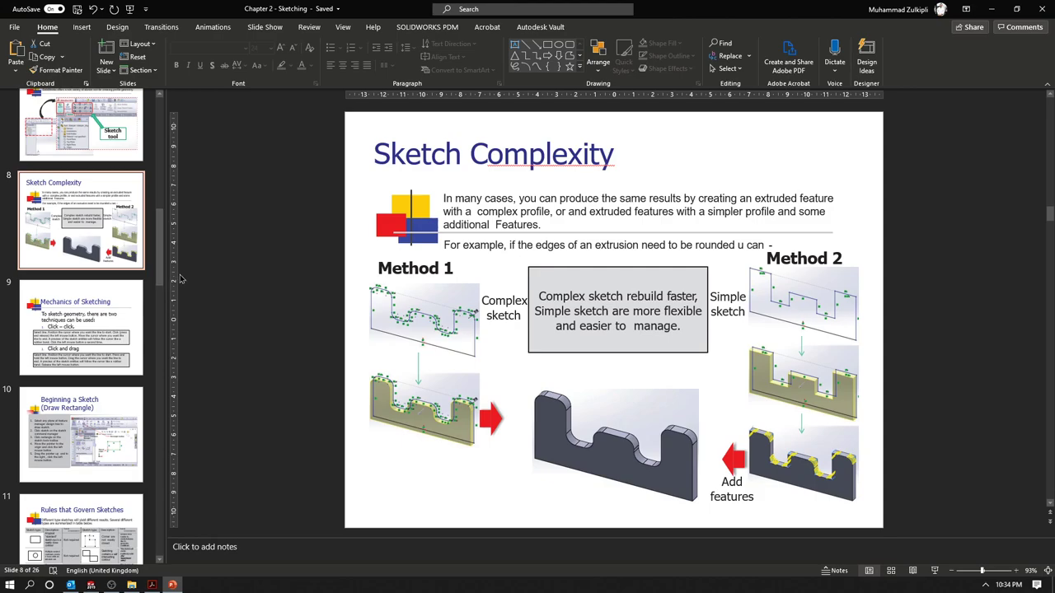
click(934, 570)
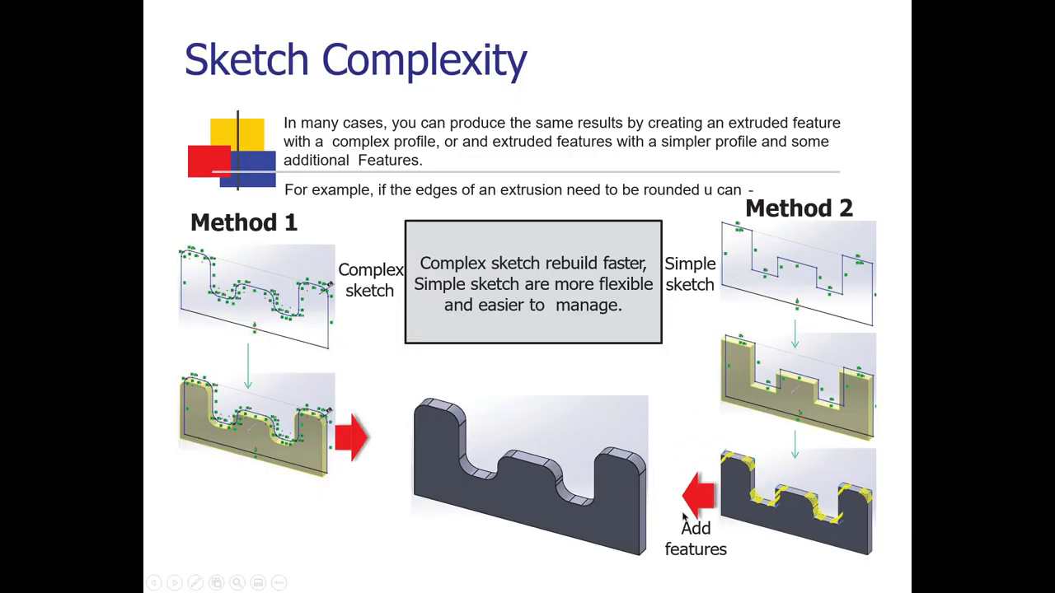
key(Escape)
Correct the misspelled title word to 'complexity', then go to the Mechanics of Sketching slide.
right_click(582, 157)
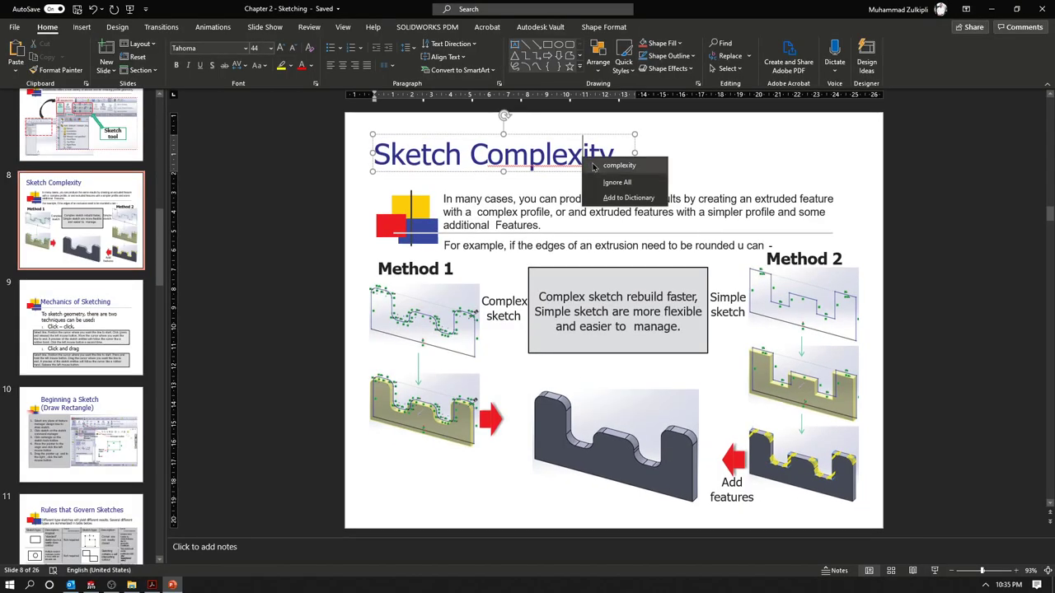
click(603, 167)
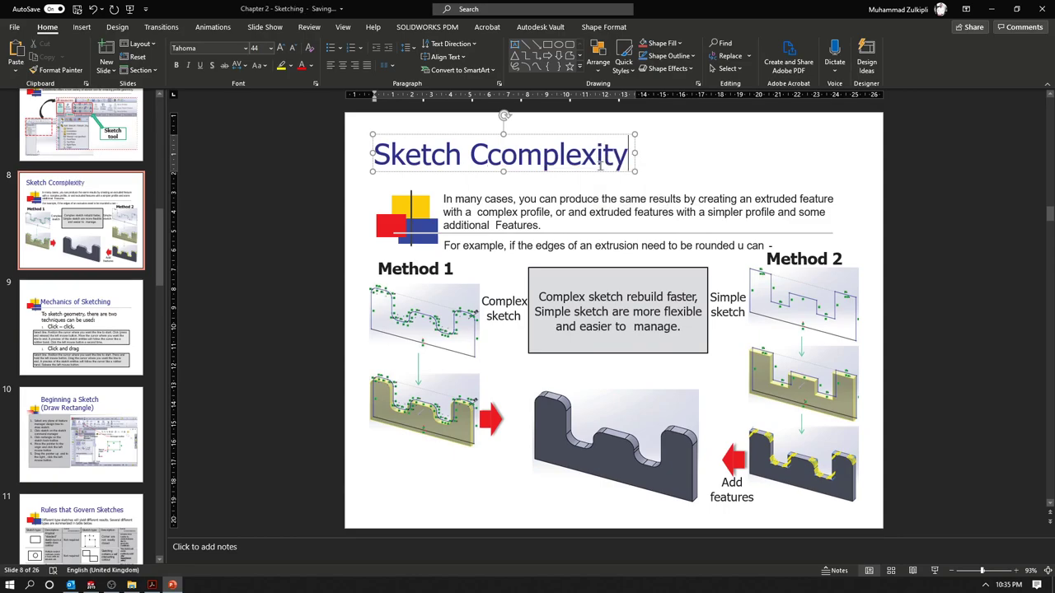
click(666, 156)
click(68, 327)
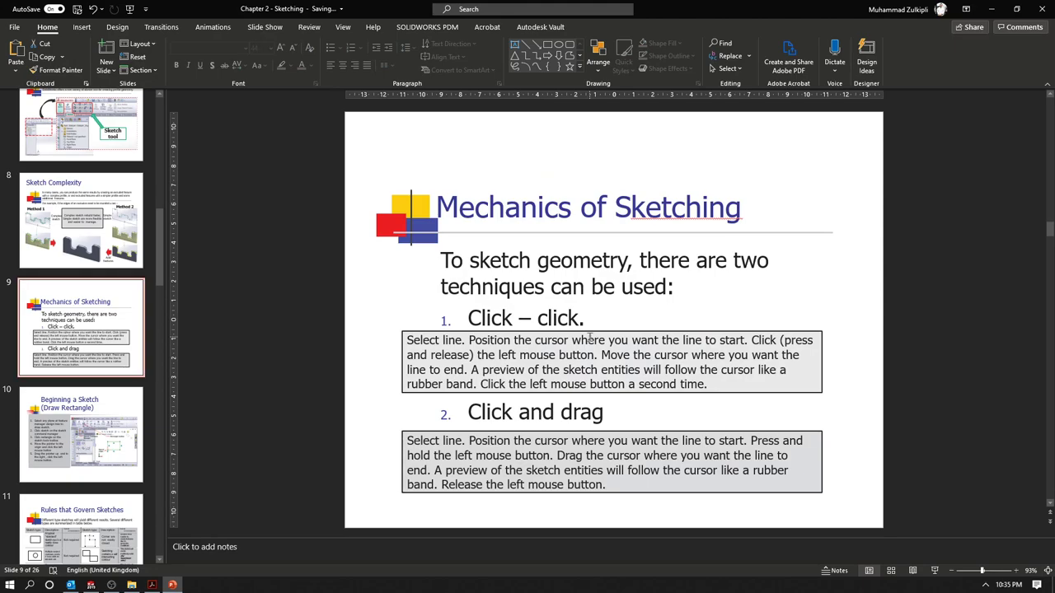
Present Mechanics of Sketching with the laser pointer, then advance to Beginning a Sketch (Draw Rectangle).
click(935, 570)
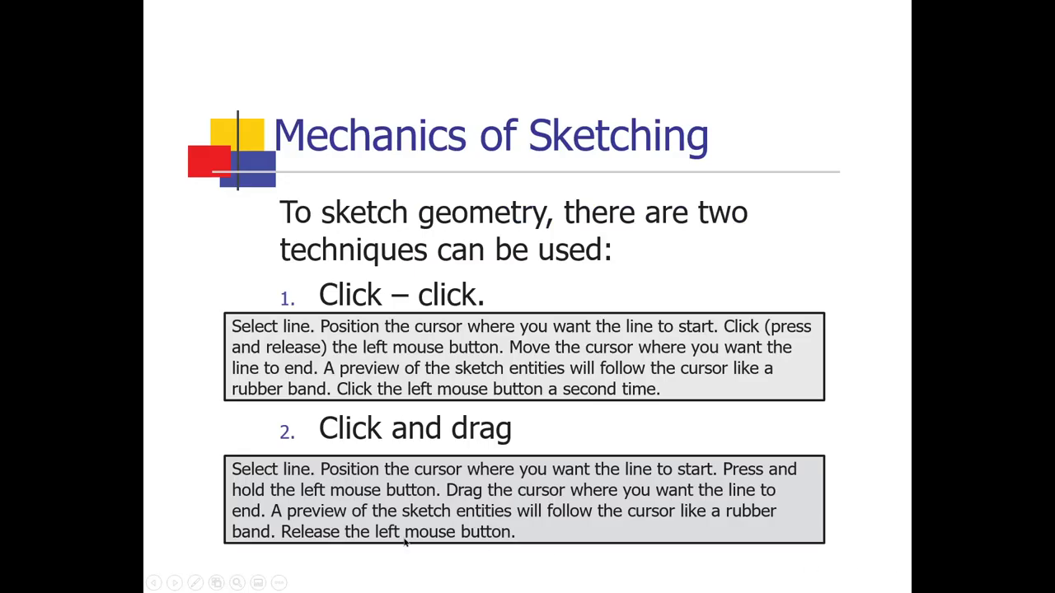
click(196, 583)
click(165, 476)
click(175, 584)
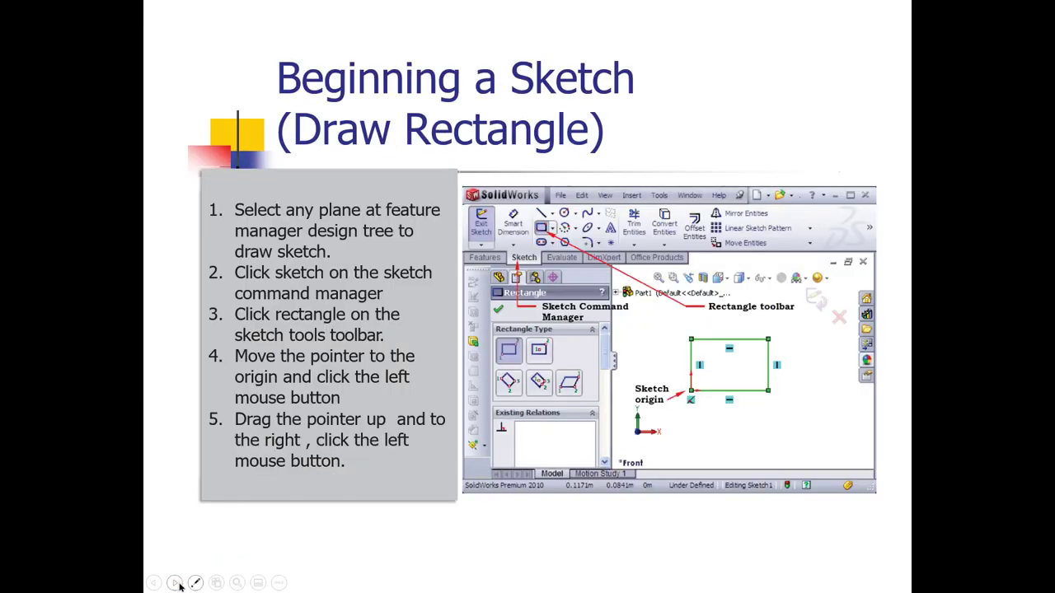
Point with the laser on Draw Rectangle, then advance to Rules that Govern Sketches.
key(ctrl+l)
click(171, 580)
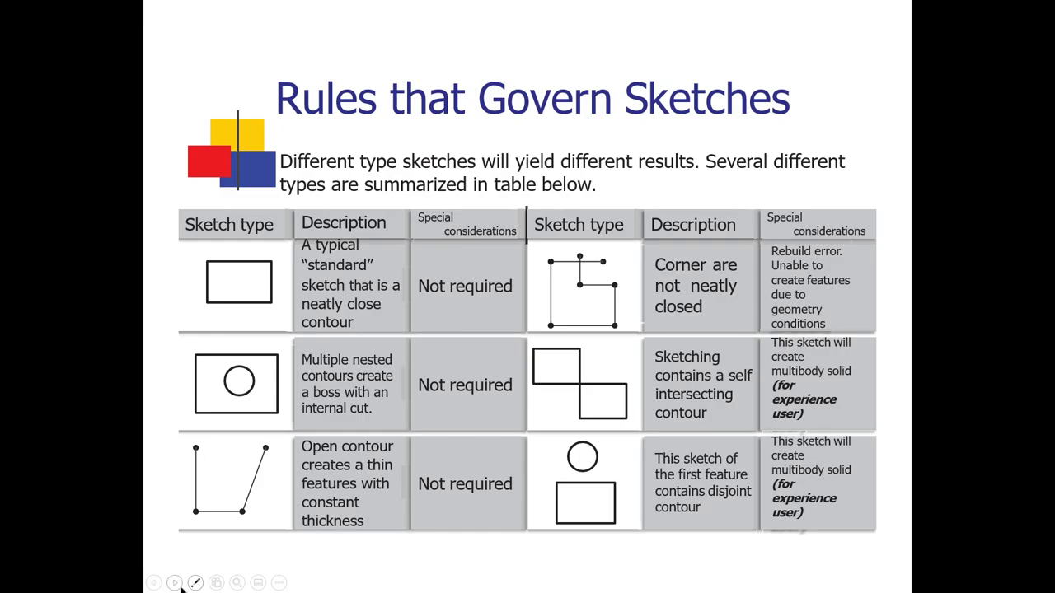
Advance the slide show to the Status of Sketch slide.
click(175, 583)
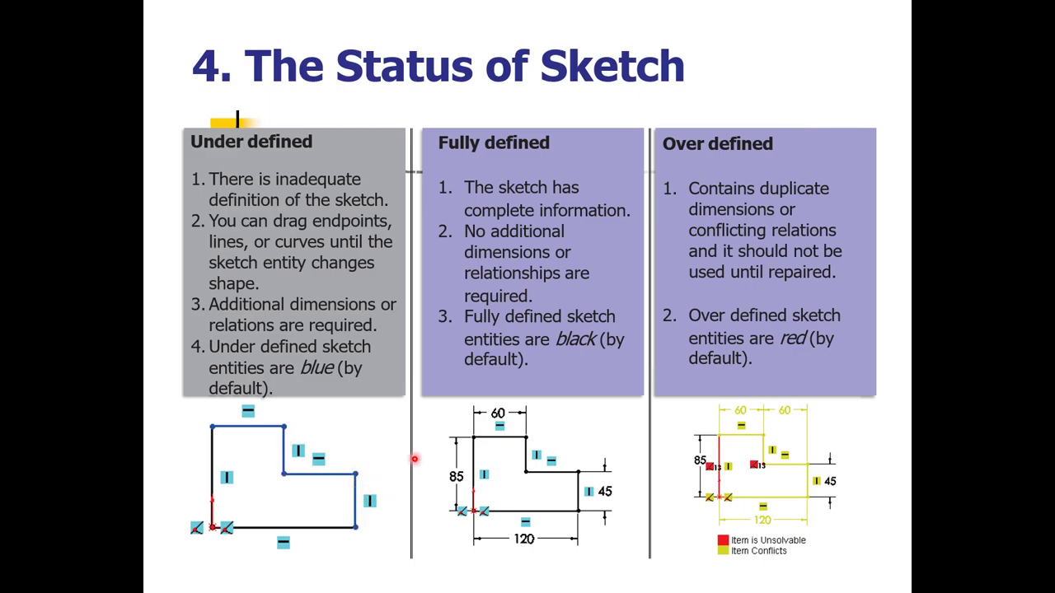
End the slide show, return to SOLIDWORKS and close the cube part, answering the save prompt.
key(Escape)
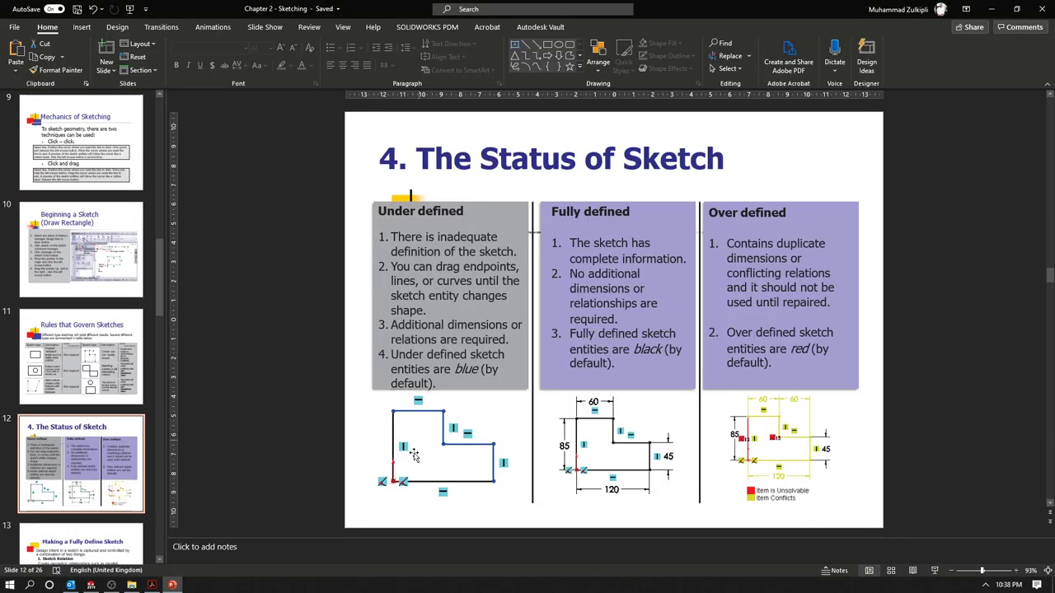
click(91, 585)
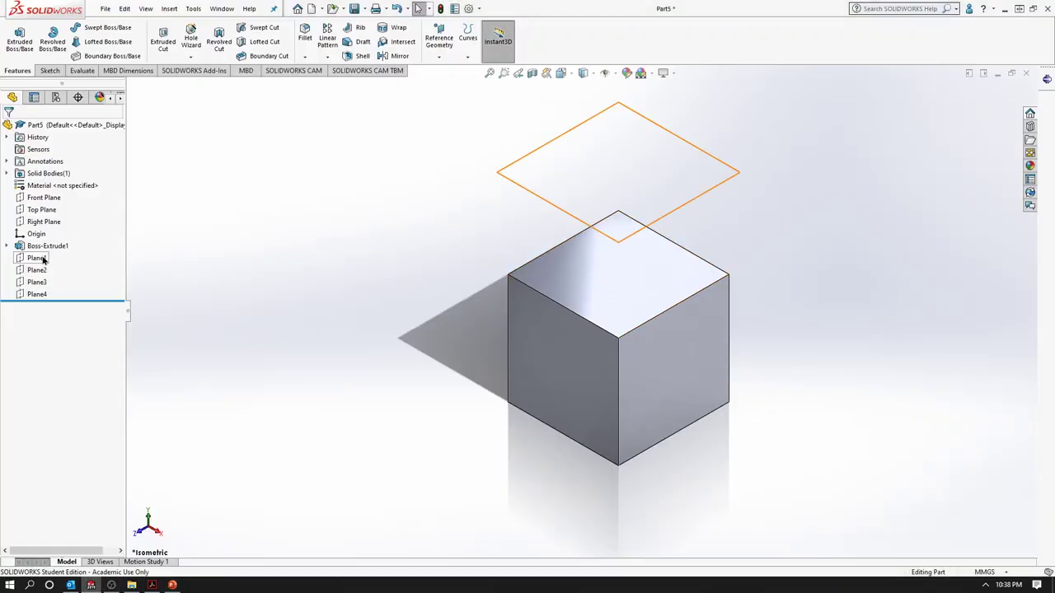
click(1026, 74)
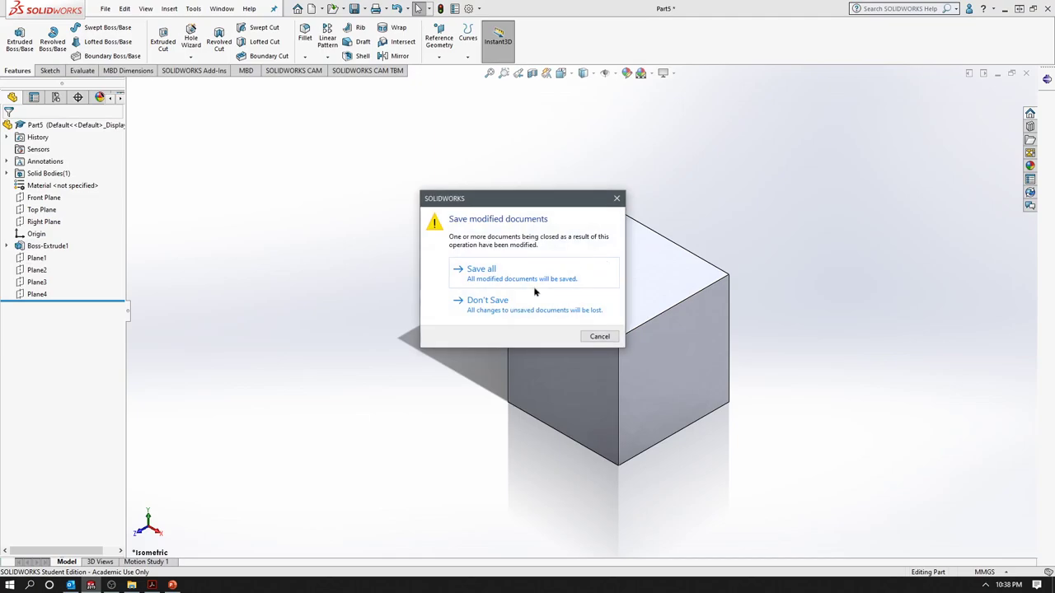
click(515, 301)
Create a new part, start a sketch on the Front Plane, and pick Center Rectangle.
click(235, 9)
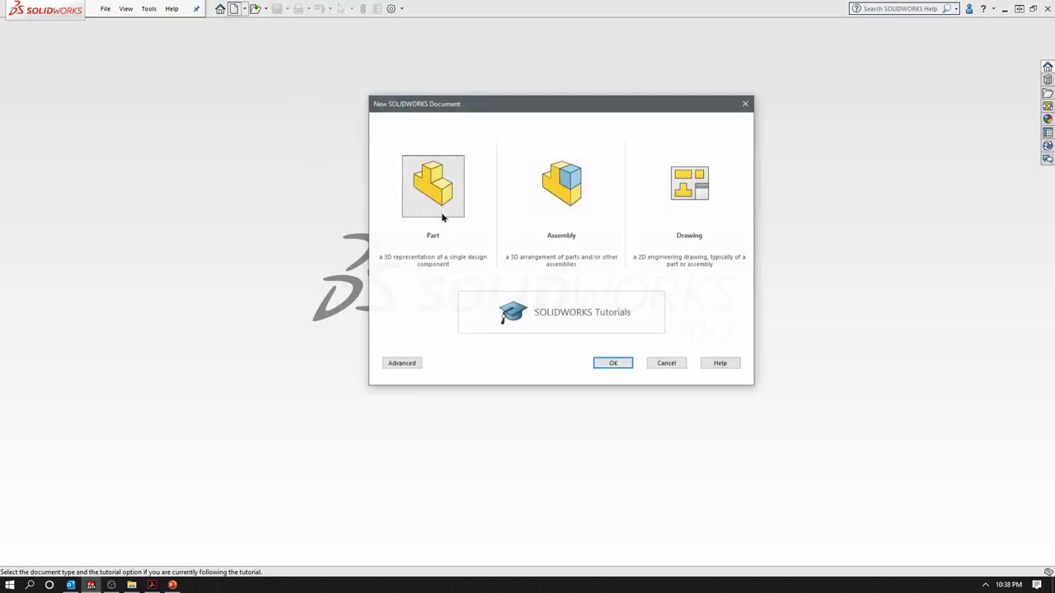
click(610, 363)
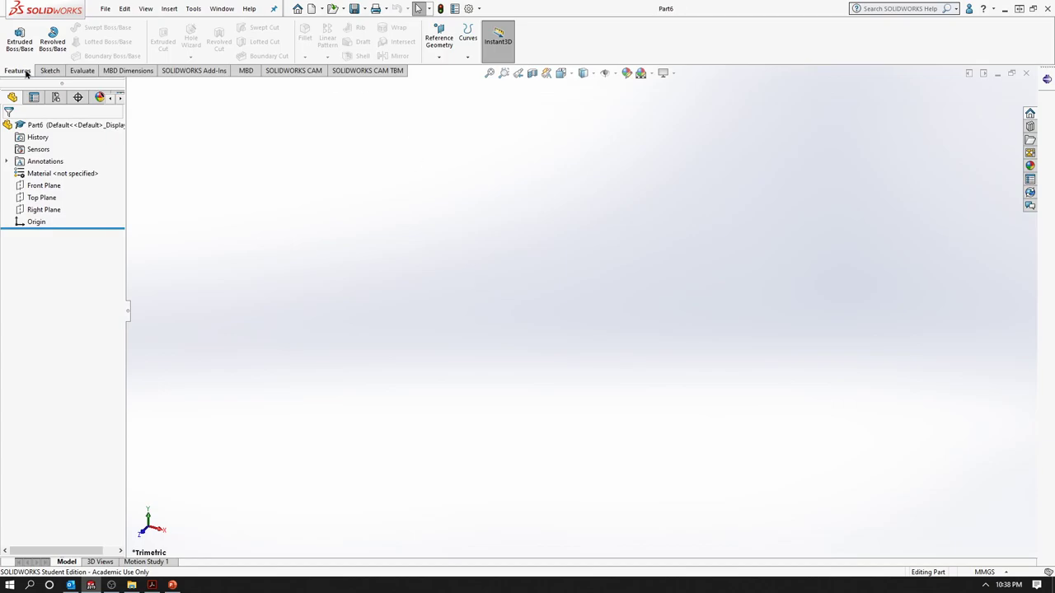
click(49, 70)
click(15, 37)
click(497, 188)
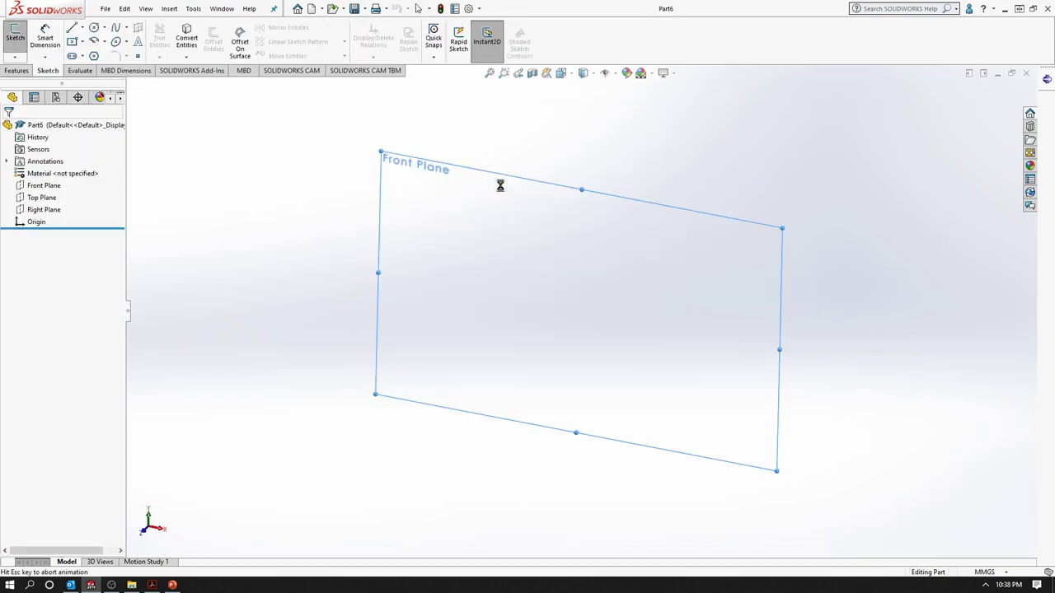
click(72, 41)
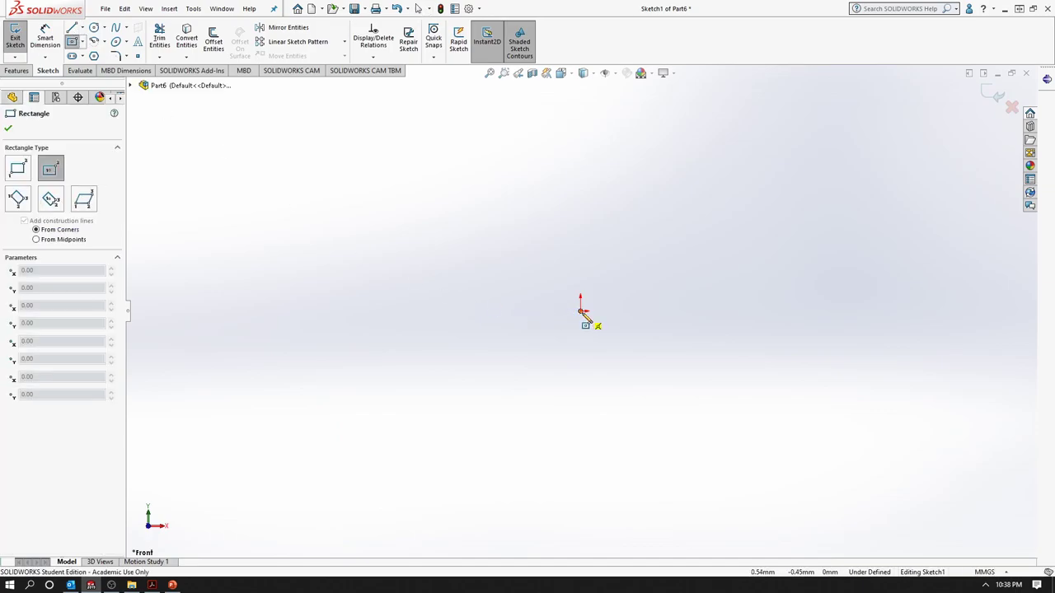
Draw a centre rectangle from the origin, then drag its corner outward to widen it.
click(580, 309)
click(715, 394)
key(Escape)
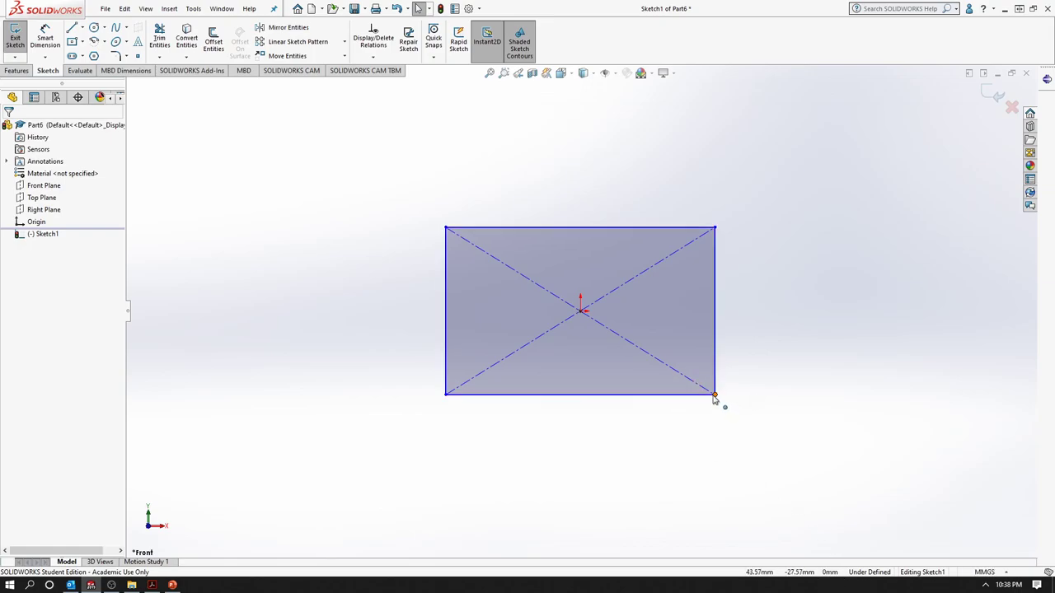
mouse_move(714, 395)
mouse_down()
mouse_move(624, 367)
mouse_move(728, 414)
mouse_move(619, 329)
mouse_move(657, 426)
mouse_move(591, 378)
mouse_move(575, 486)
mouse_move(690, 438)
mouse_move(815, 411)
mouse_move(855, 490)
mouse_move(808, 428)
mouse_up()
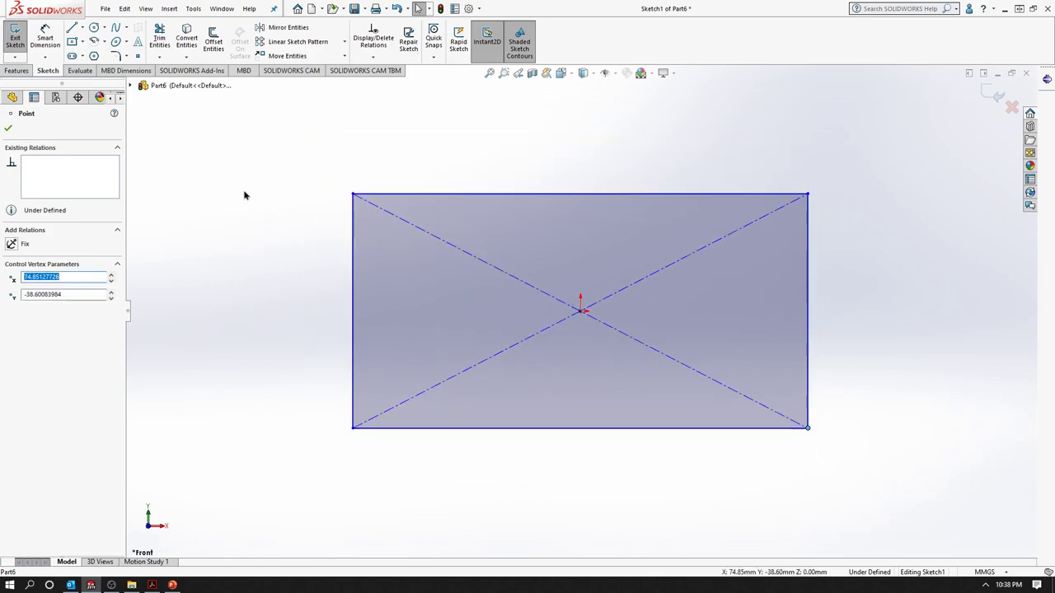
Dimension the rectangle's top edge at 150 mm with Smart Dimension.
click(51, 49)
click(531, 194)
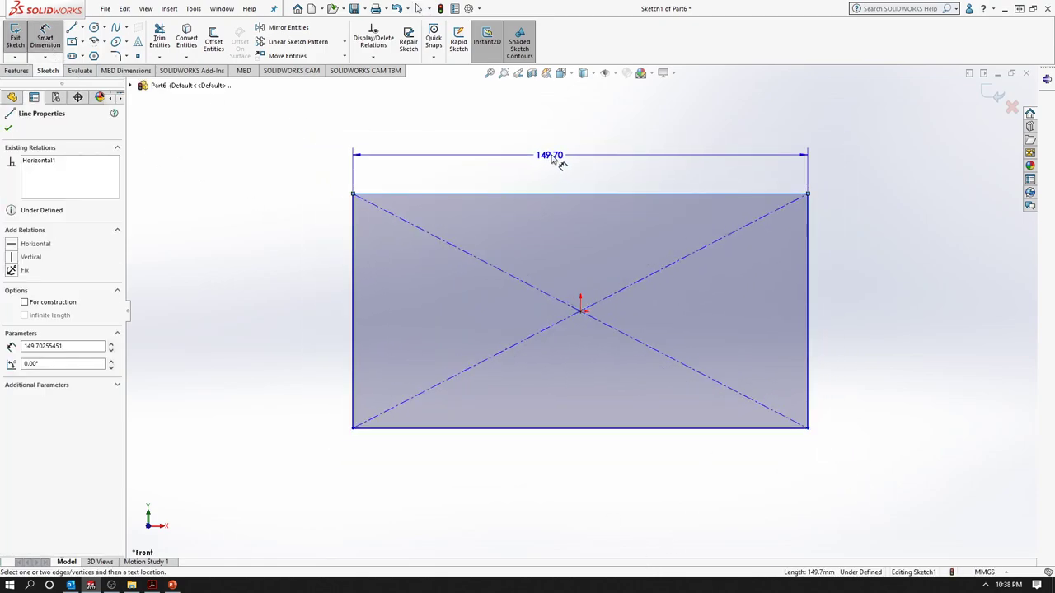
click(563, 163)
text(150)
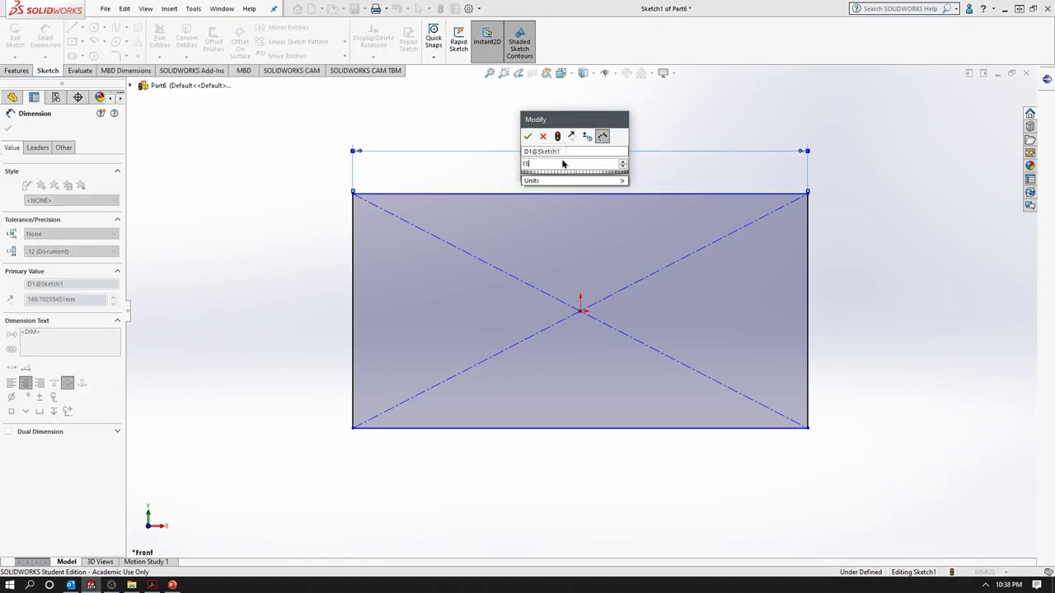
key(Return)
key(Escape)
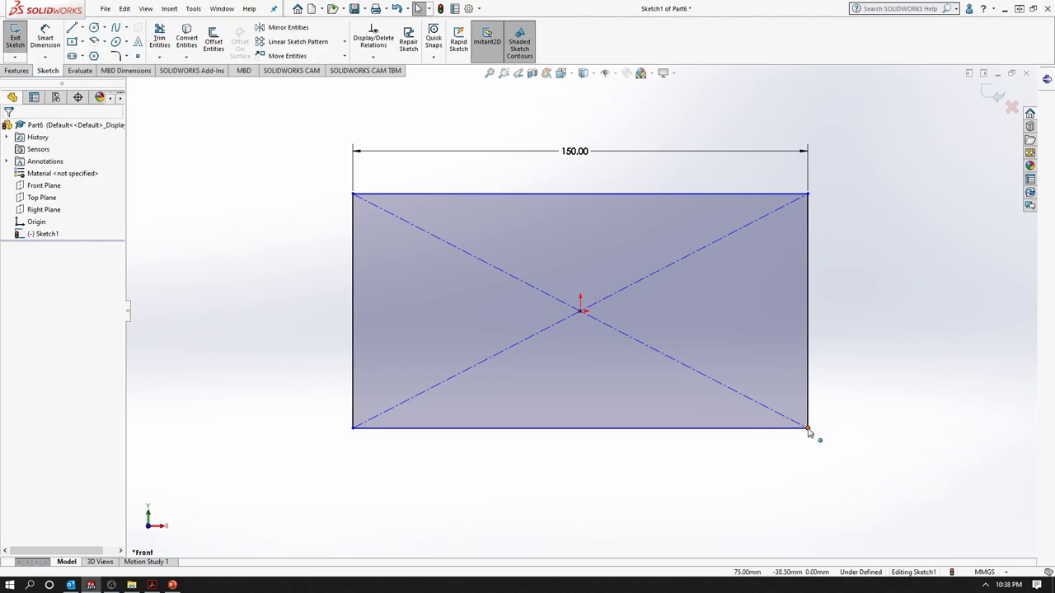
Drag the rectangle's bottom-right corner downward so it gets taller while the 150 mm width holds.
mouse_move(809, 432)
mouse_down()
mouse_move(765, 437)
mouse_move(512, 252)
mouse_move(519, 522)
mouse_move(506, 396)
mouse_move(502, 425)
mouse_up()
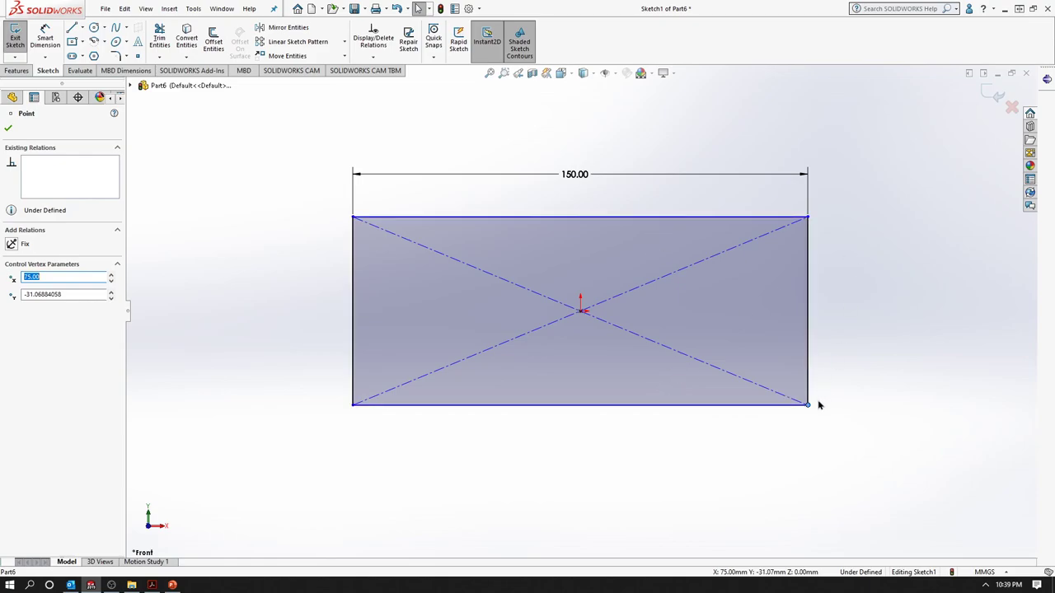
mouse_move(810, 407)
mouse_down()
mouse_move(762, 525)
mouse_move(770, 459)
mouse_up()
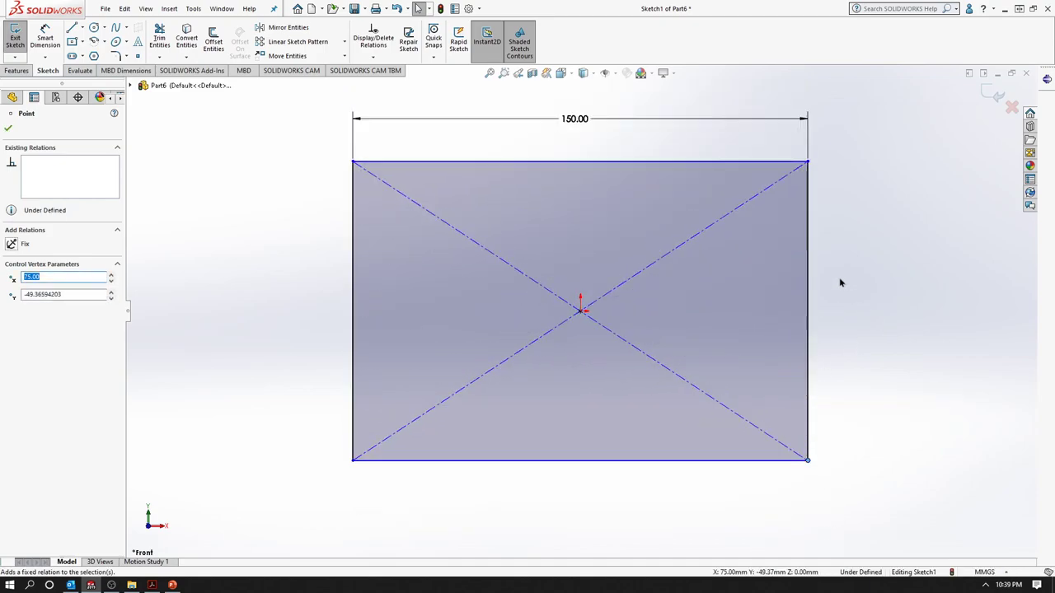
Dimension the rectangle's right edge at 100 mm, then inspect the bottom-right corner point.
click(45, 41)
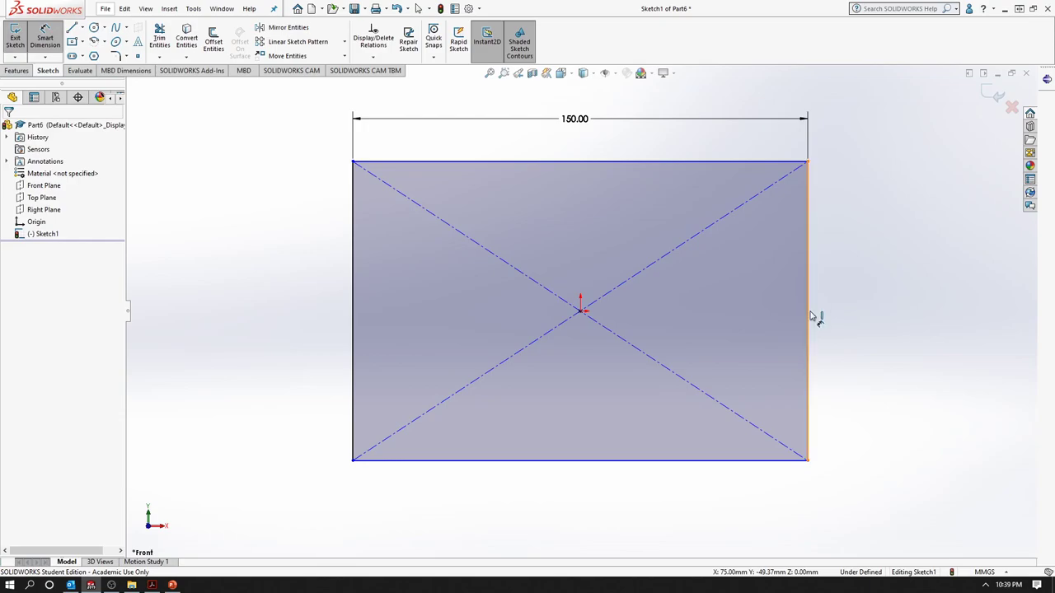
click(880, 306)
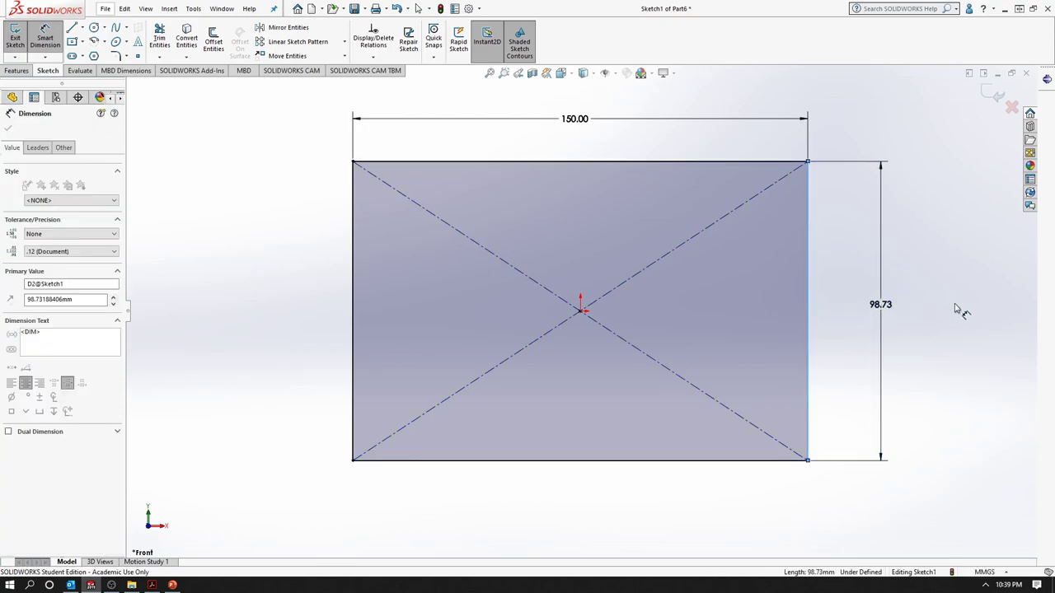
text(100)
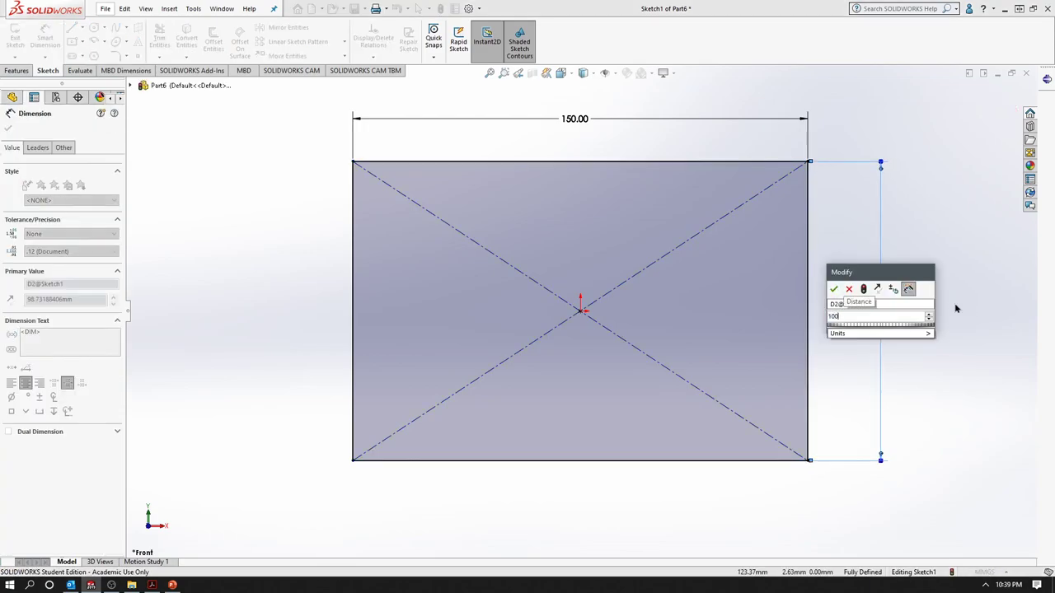
click(833, 290)
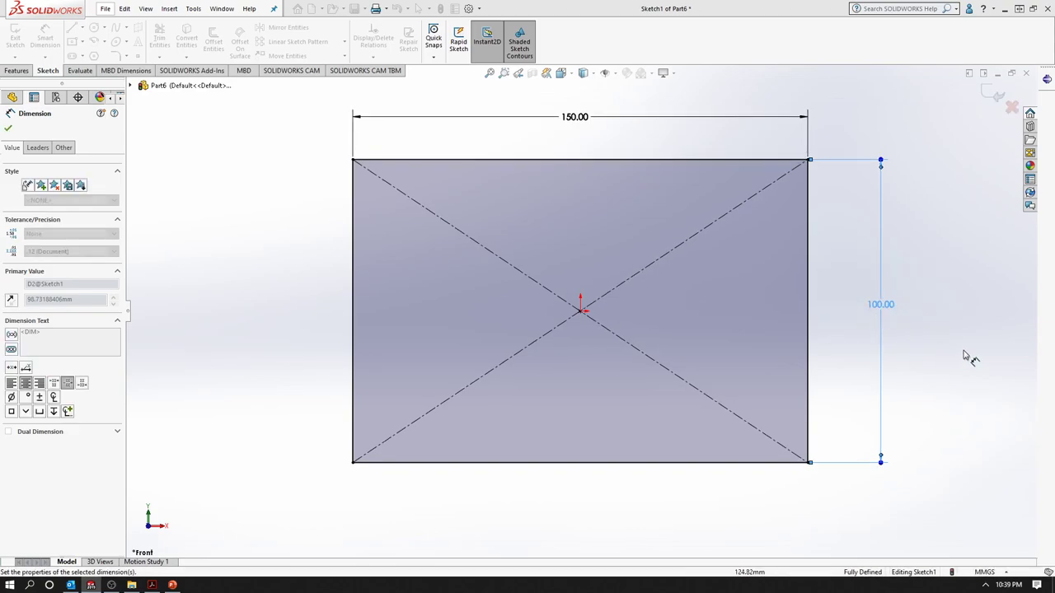
key(Escape)
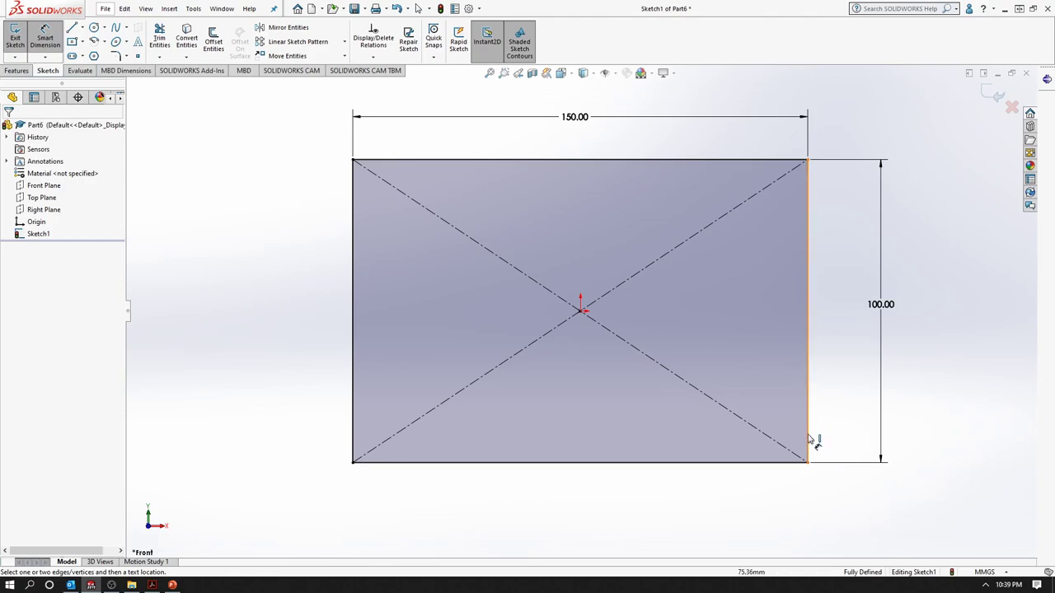
click(807, 462)
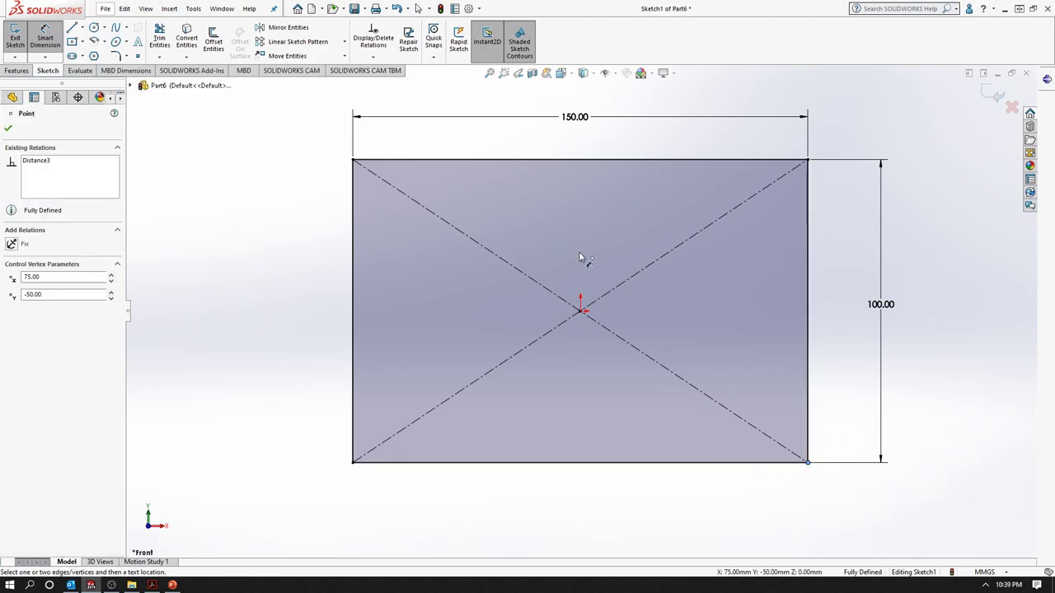
click(808, 462)
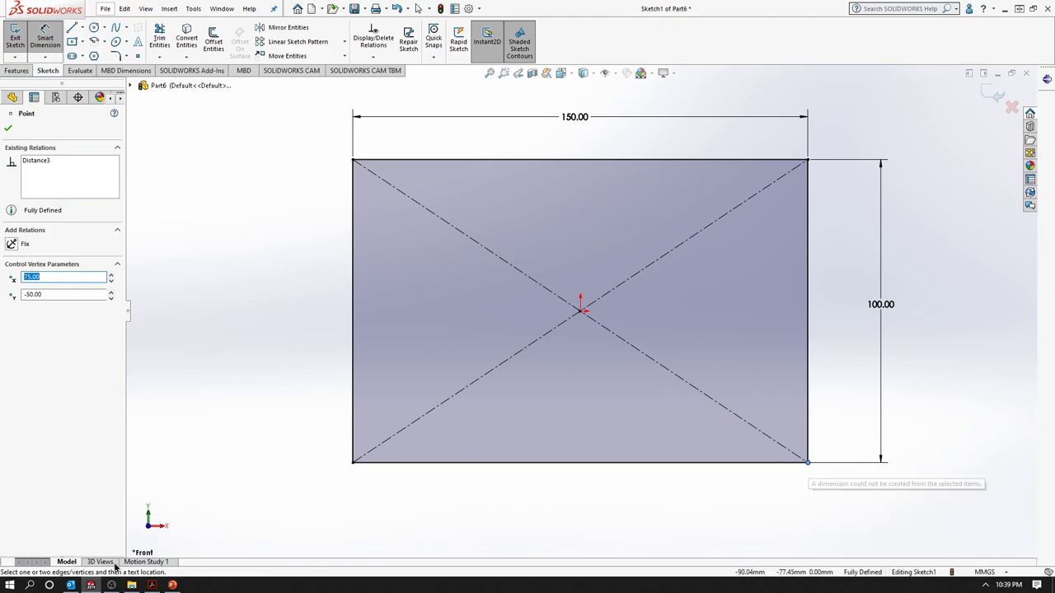
Show the Status of Sketch slide full screen, then go back to the SOLIDWORKS sketch.
click(151, 585)
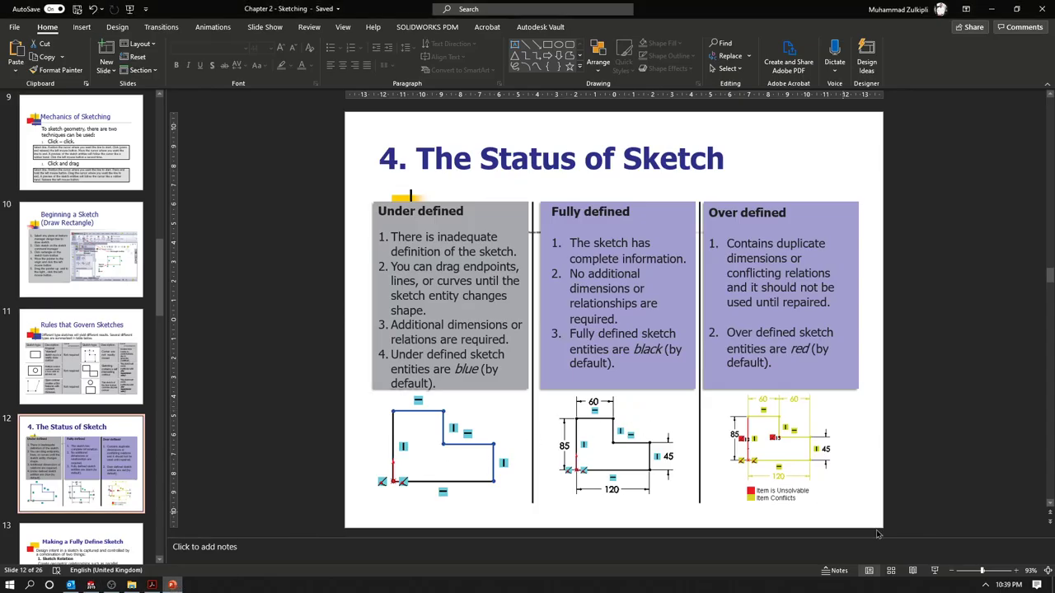
click(950, 572)
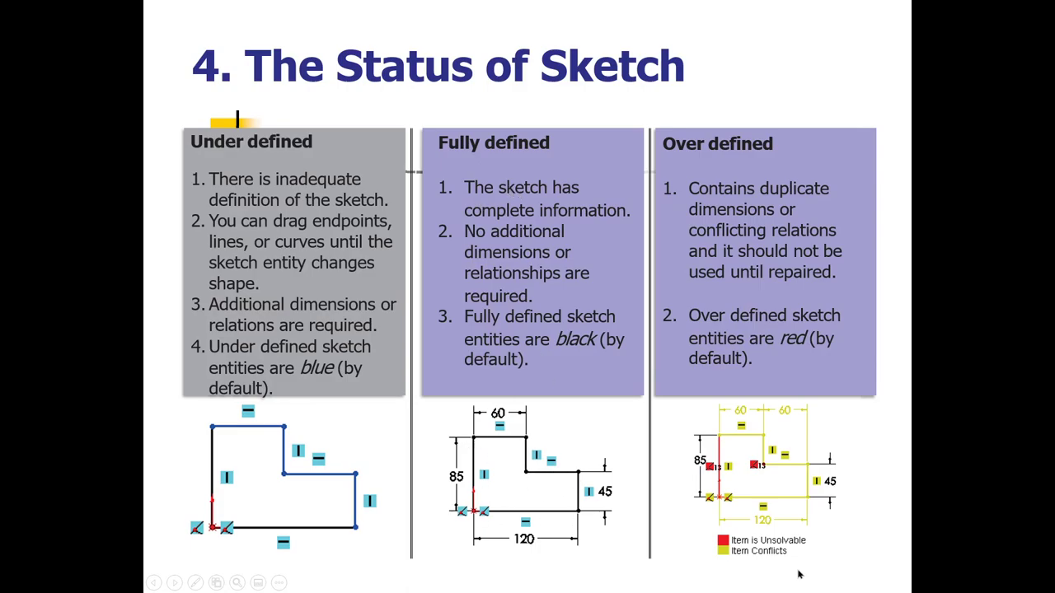
key(Escape)
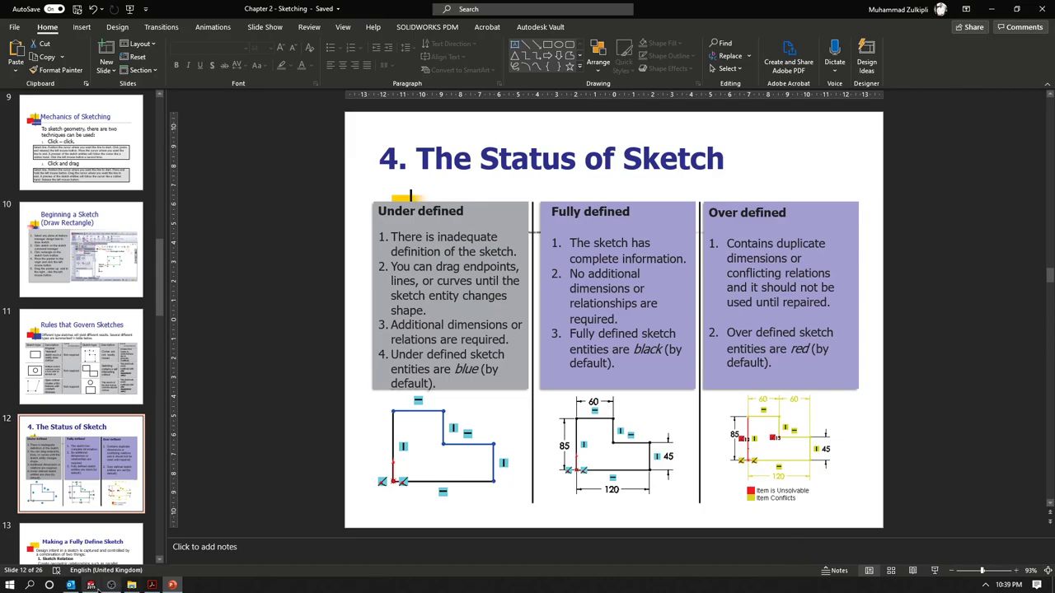
click(91, 585)
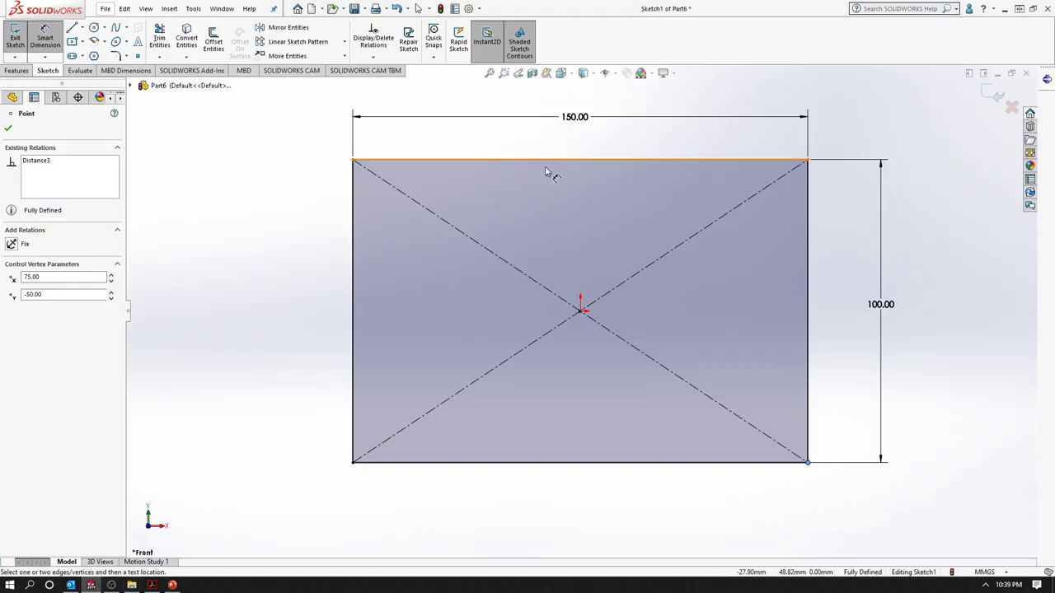
Turn on View Sketch Relations from the Hide/Show Items flyout so relation symbols appear.
click(612, 75)
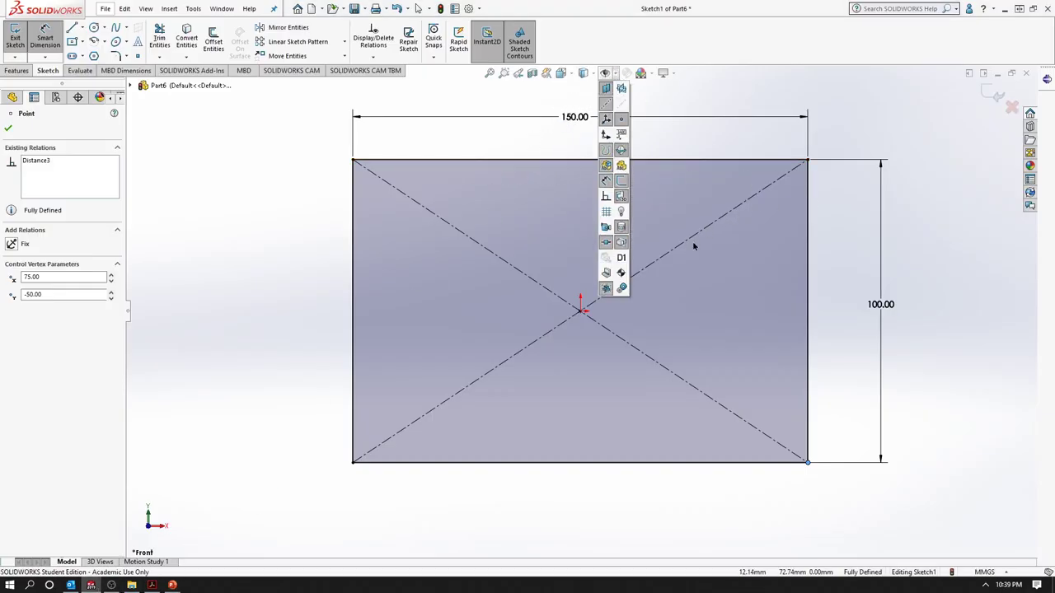
click(605, 198)
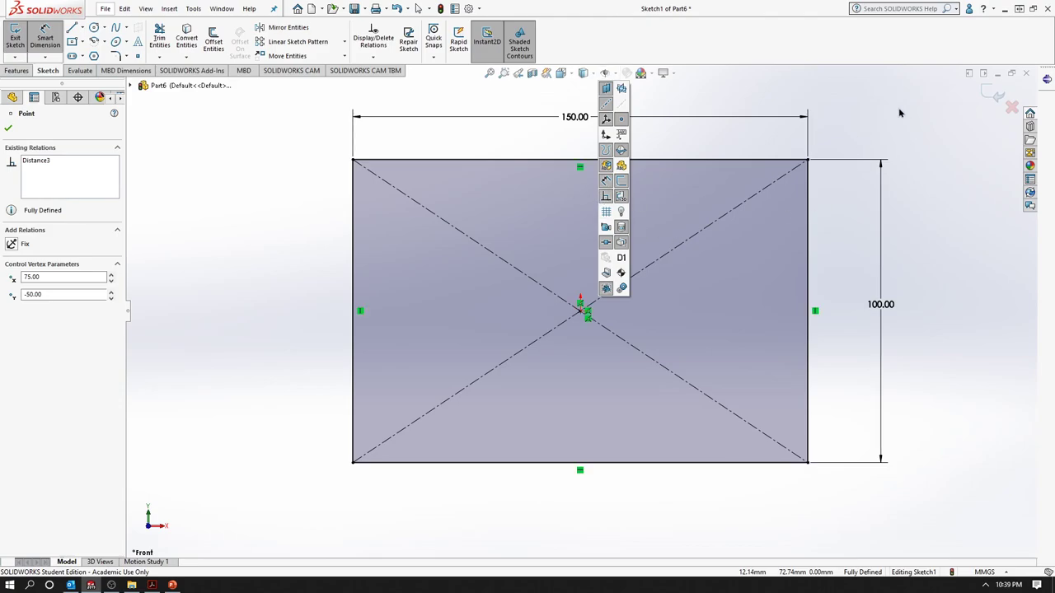
click(617, 75)
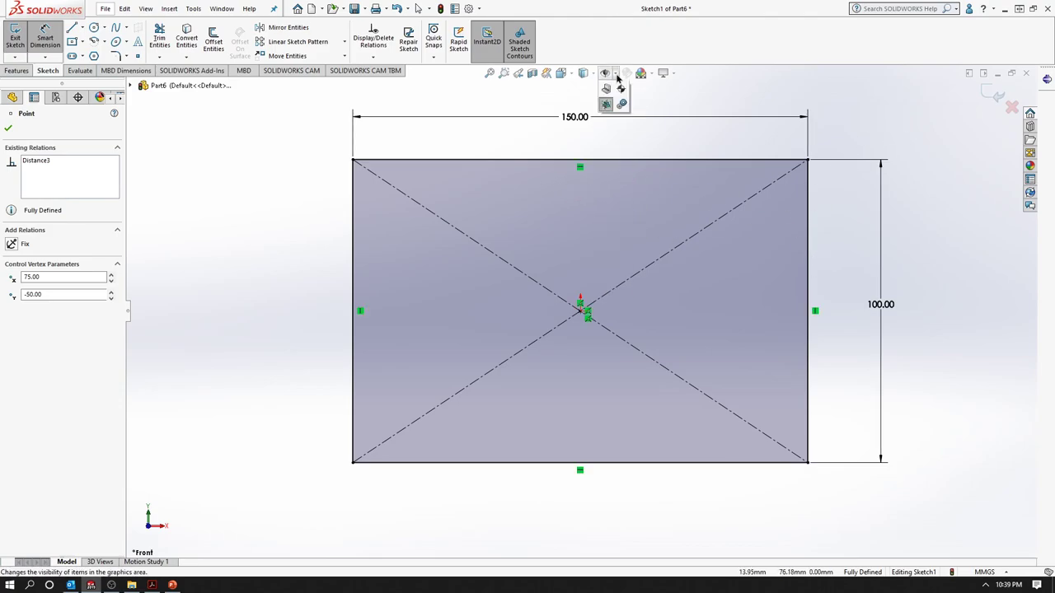
click(617, 77)
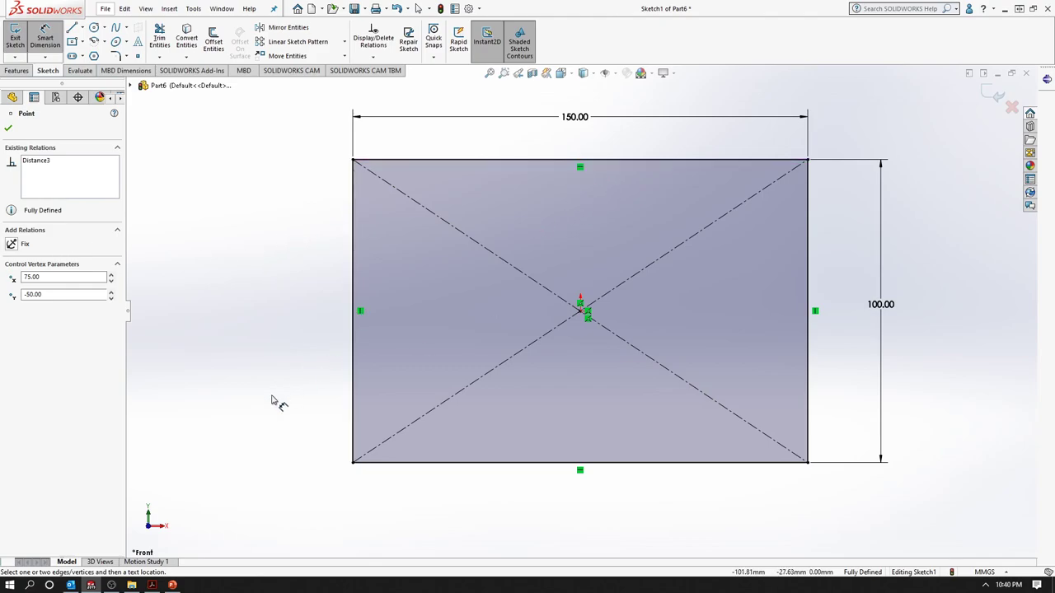
Present the Status of Sketch slide full screen once more and exit to editing view.
click(172, 585)
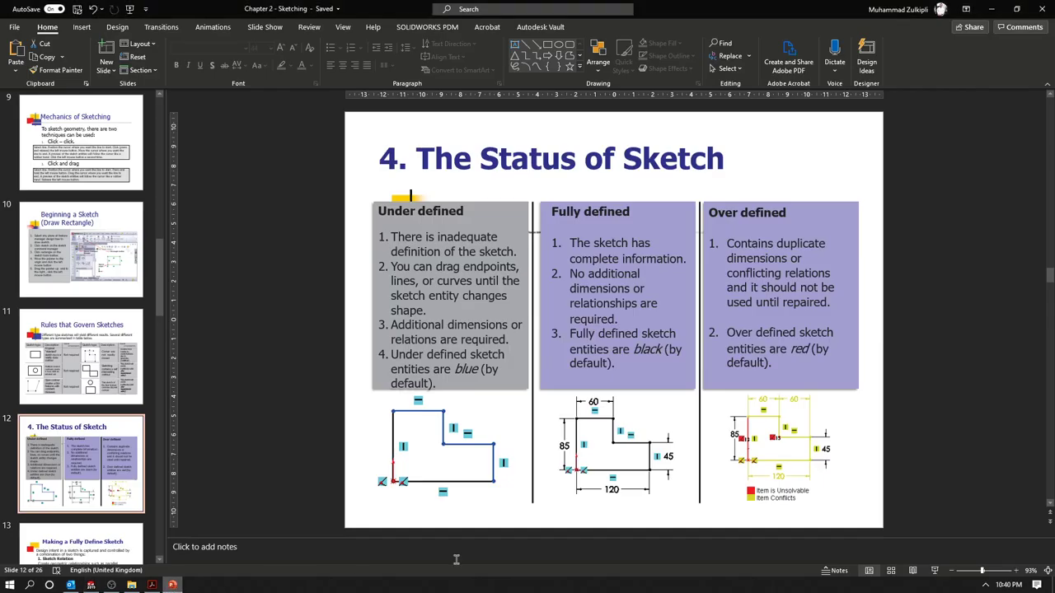
click(935, 571)
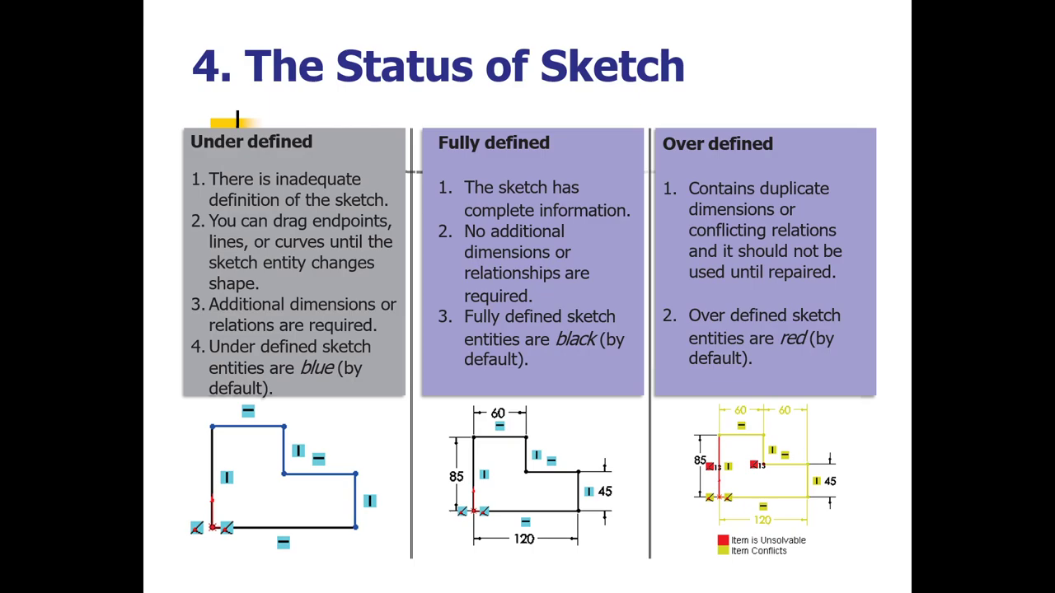
key(Escape)
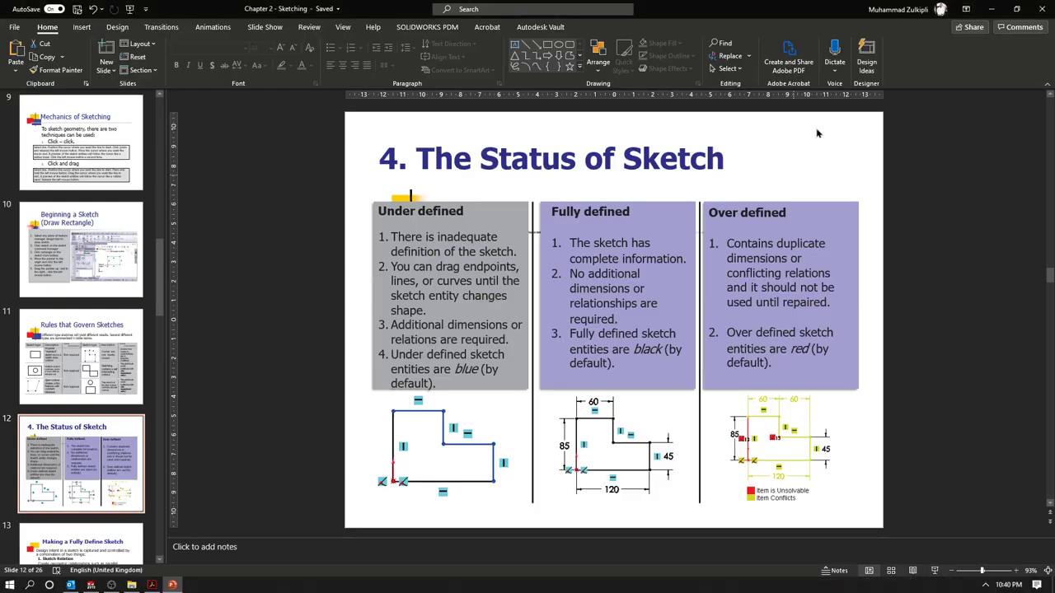
Add a driven 150.00 dimension to the rectangle's bottom edge, then delete it.
click(991, 8)
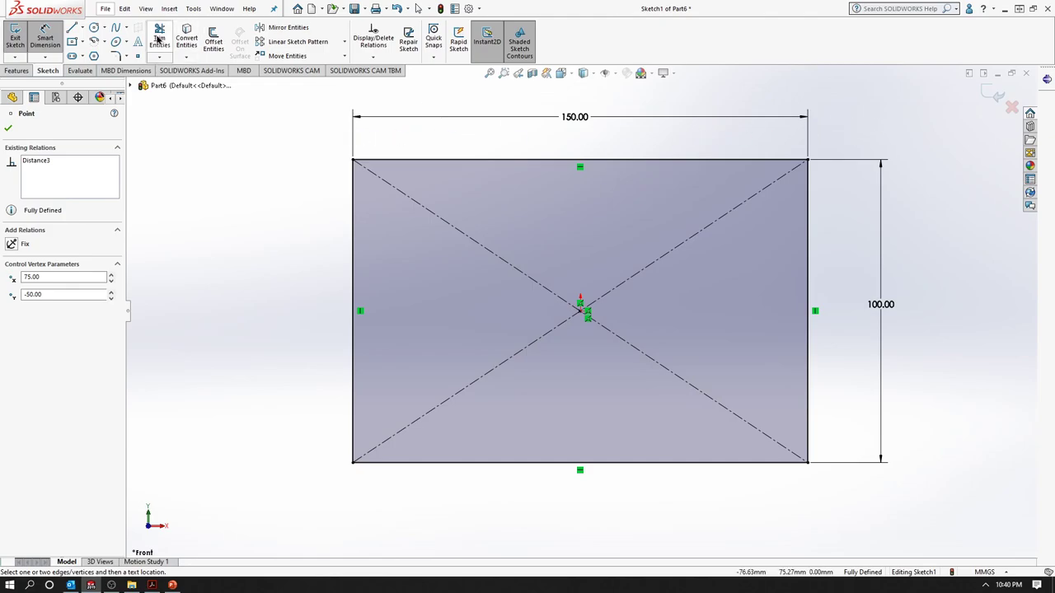
click(514, 495)
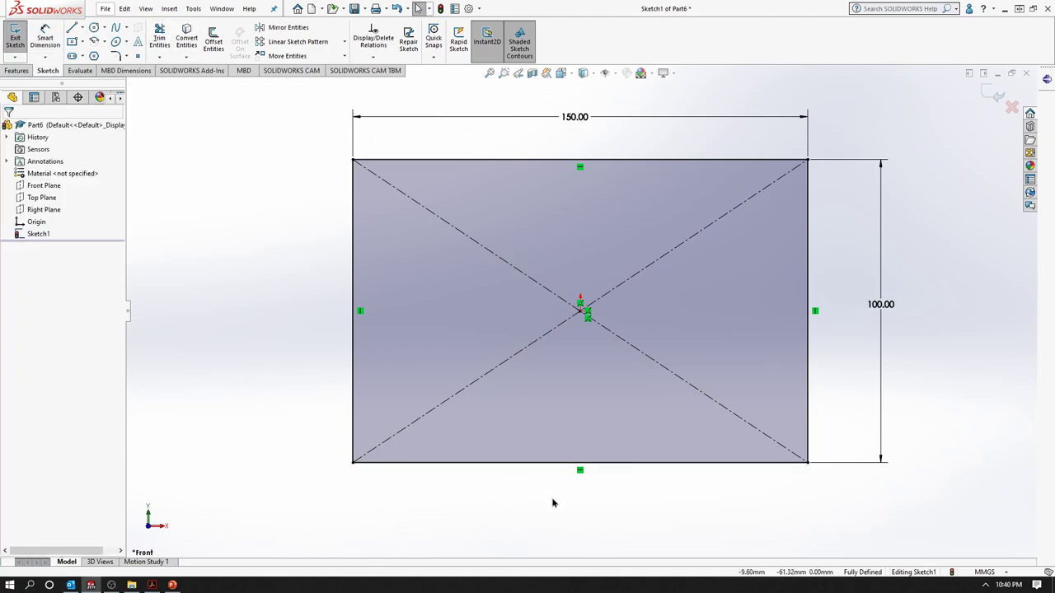
click(52, 46)
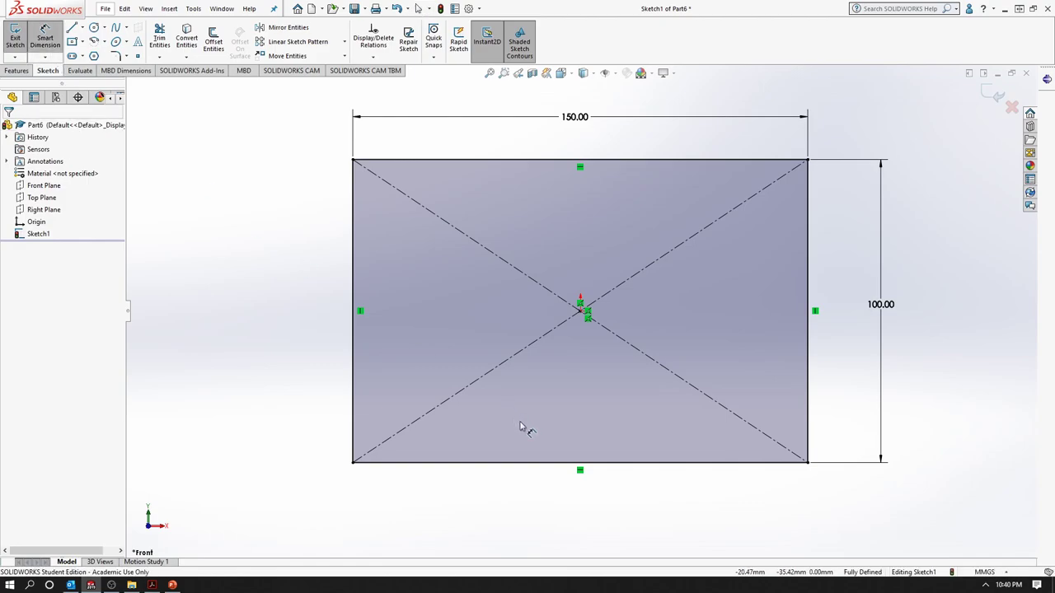
click(556, 463)
click(608, 516)
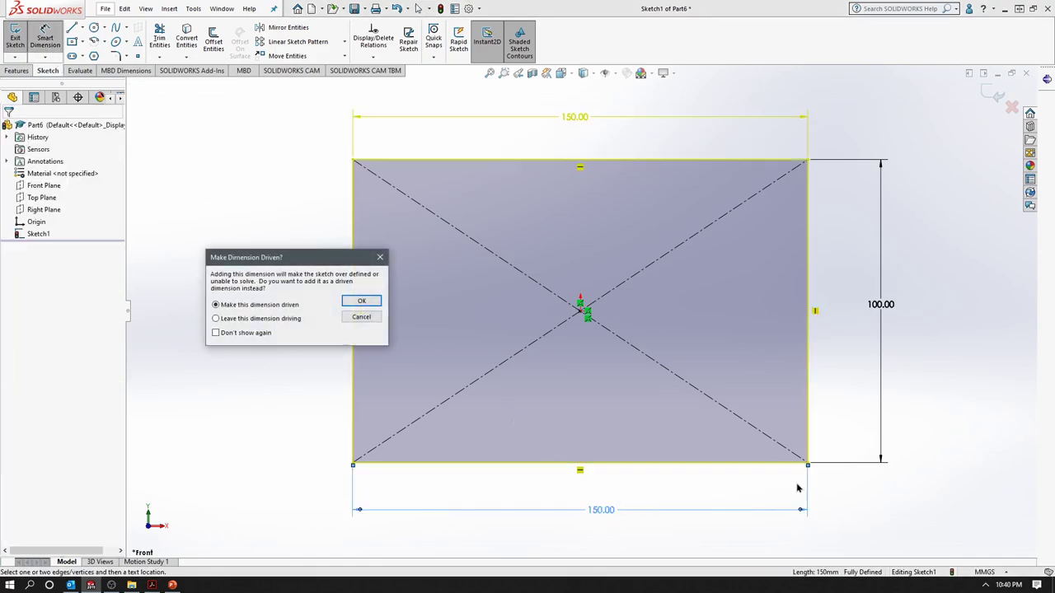
click(362, 302)
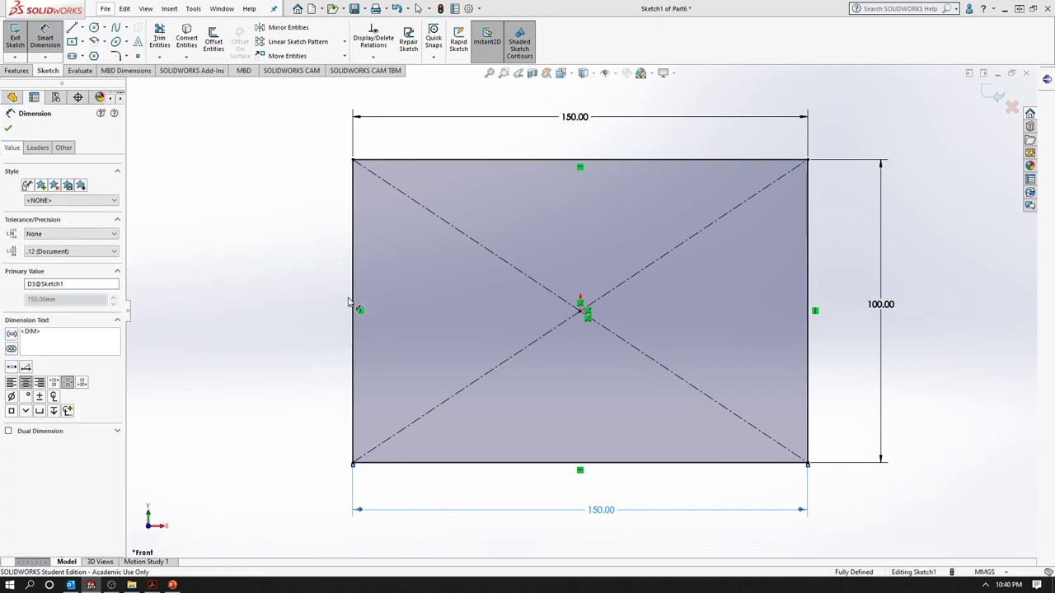
click(891, 470)
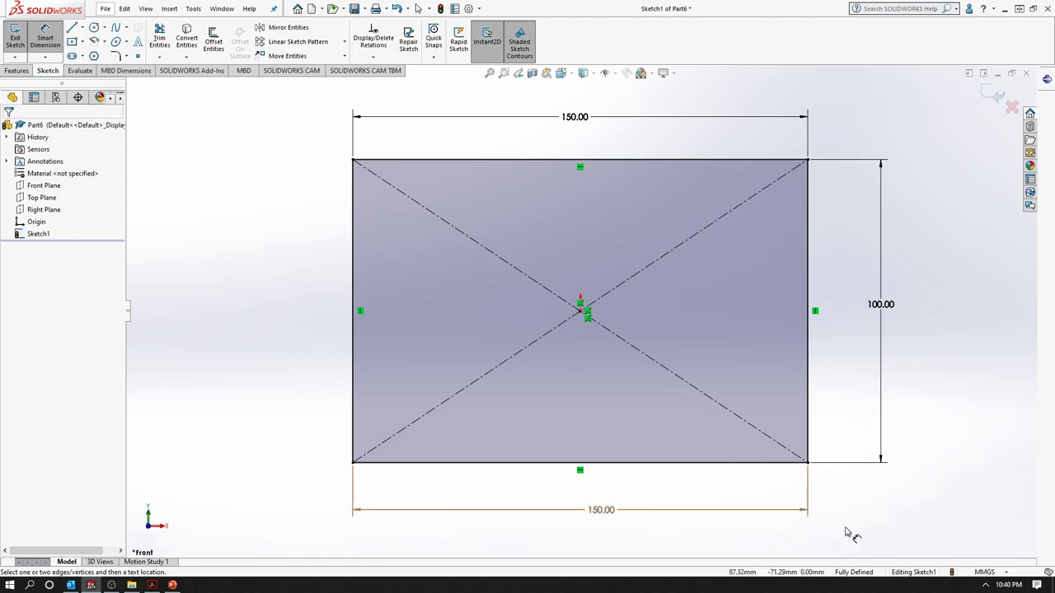
click(684, 515)
key(Delete)
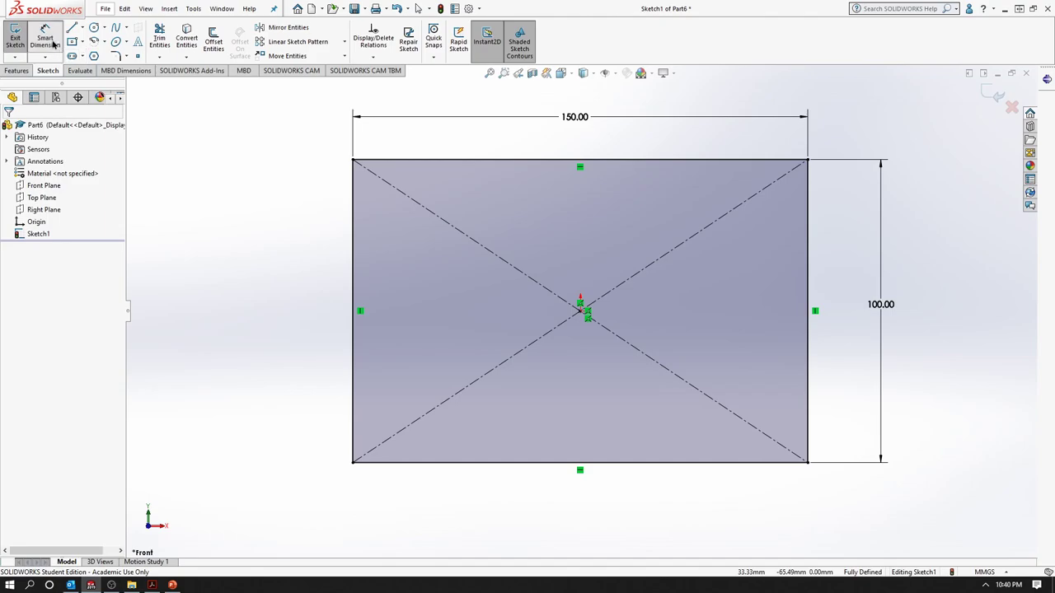
Re-add the bottom 150.00 dimension as driving, over-defining the sketch, and open SketchXpert.
click(45, 38)
click(575, 463)
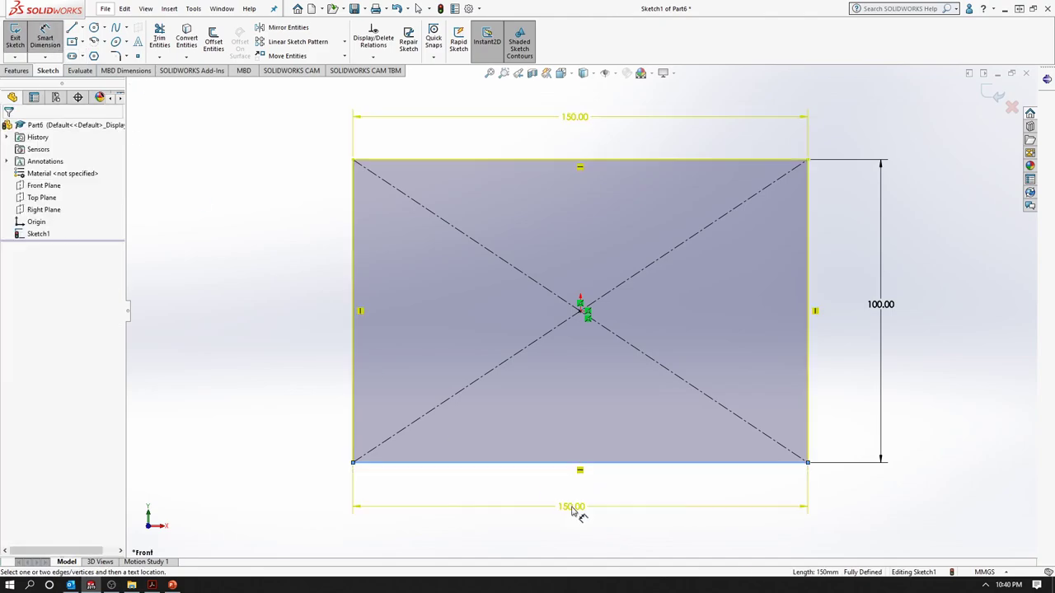
click(572, 507)
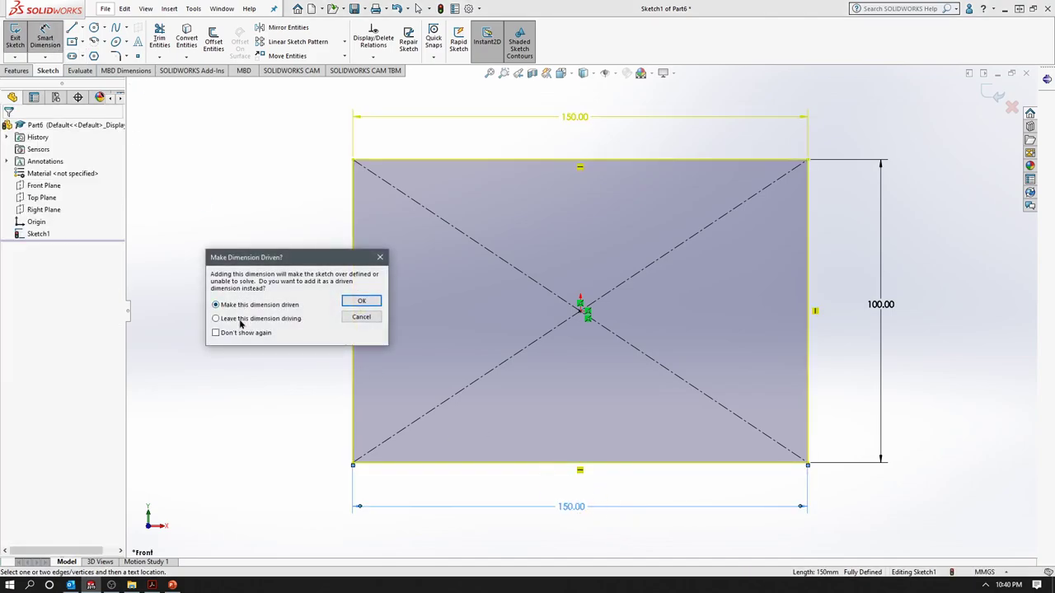
click(360, 301)
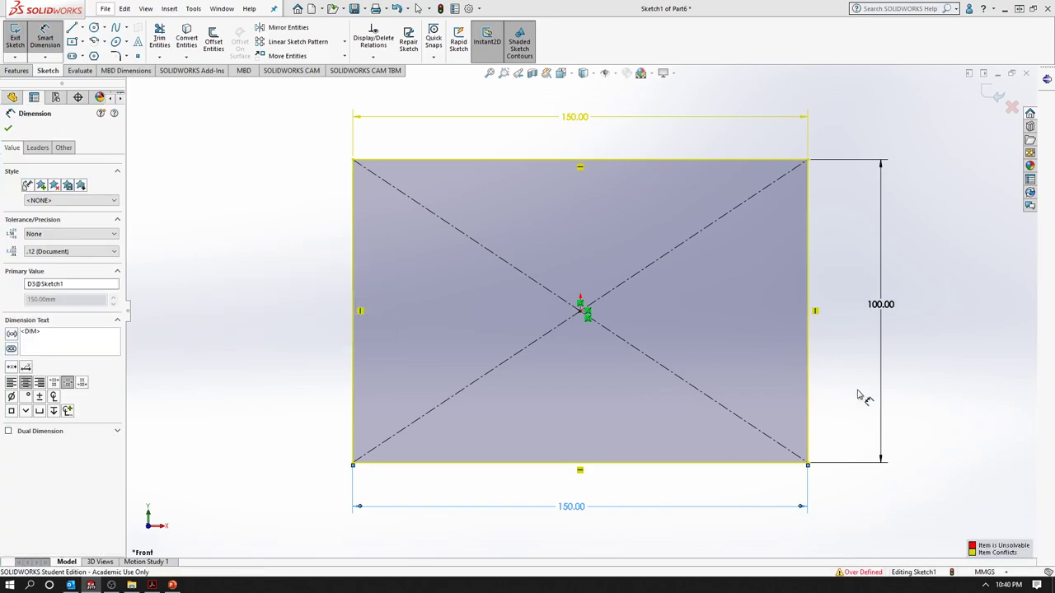
click(953, 328)
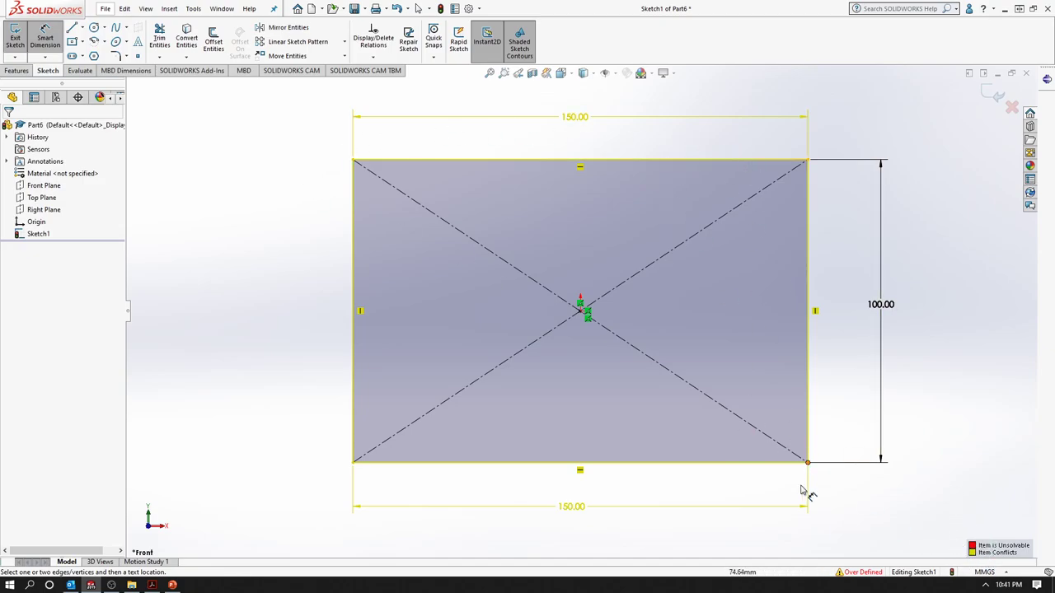
click(579, 510)
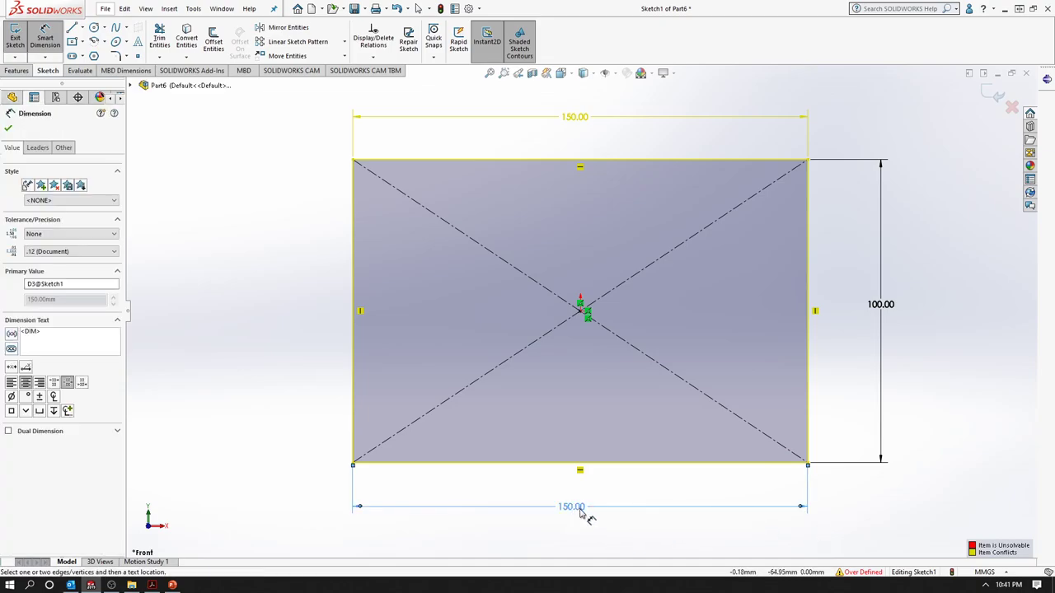
key(Escape)
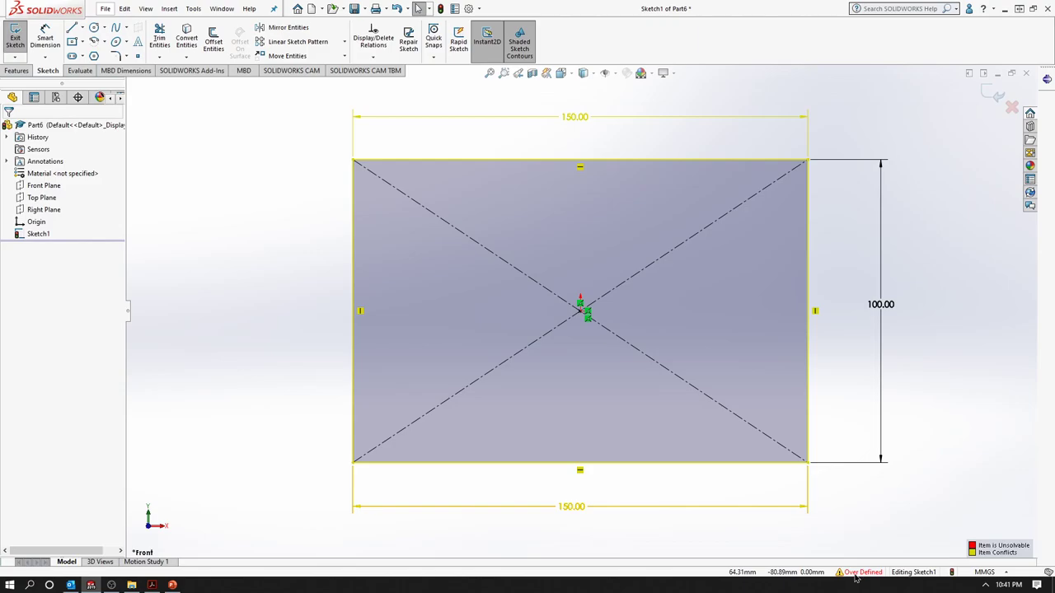
click(855, 575)
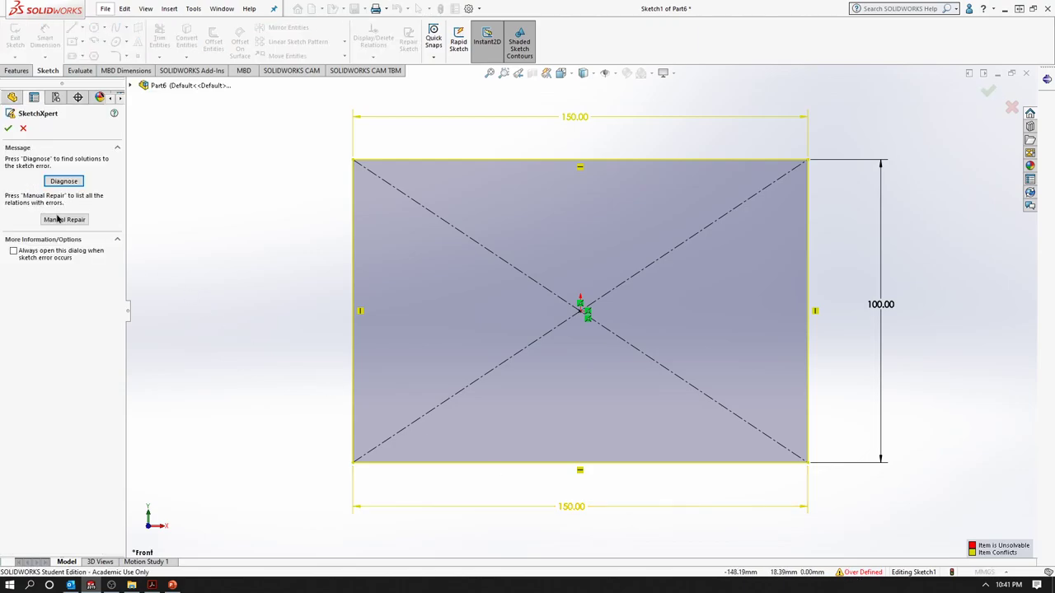
Diagnose in SketchXpert, cycle the solutions, and accept deleting the duplicate Distance7 150.00 dimension.
click(71, 186)
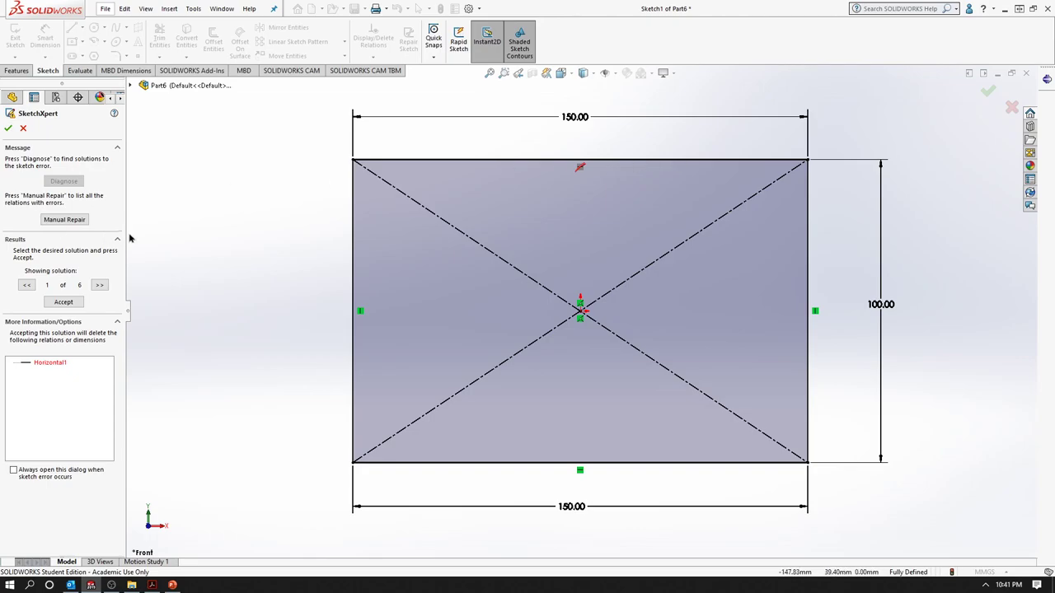
click(99, 285)
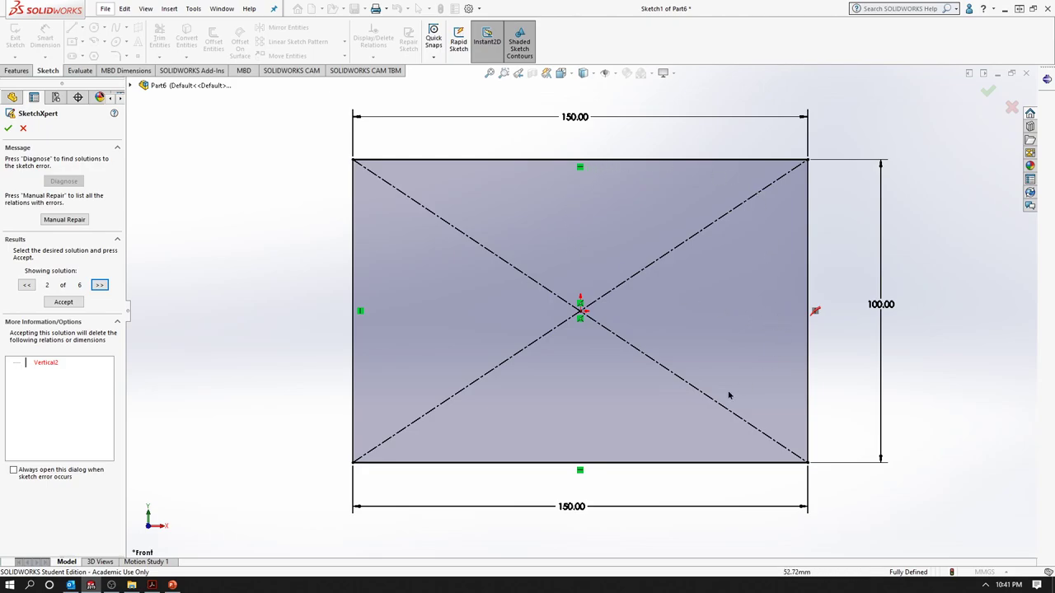
click(102, 286)
click(102, 285)
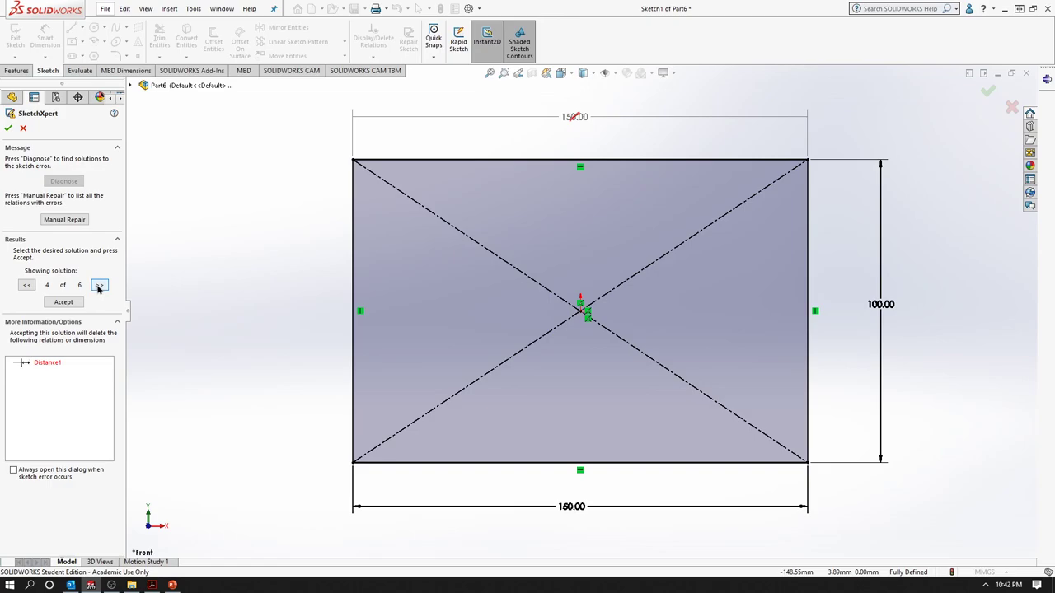
click(99, 285)
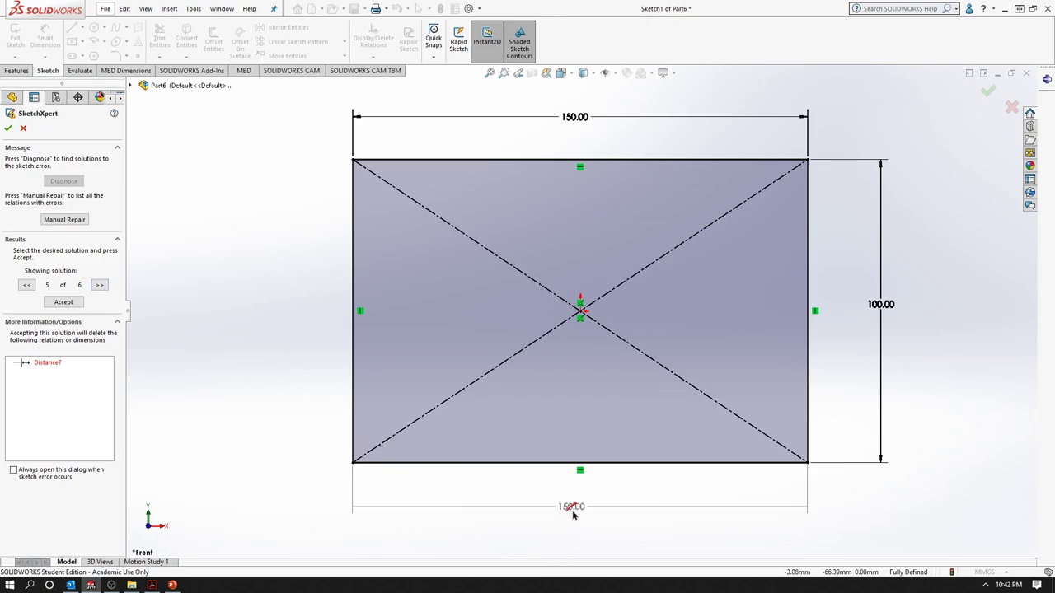
click(99, 285)
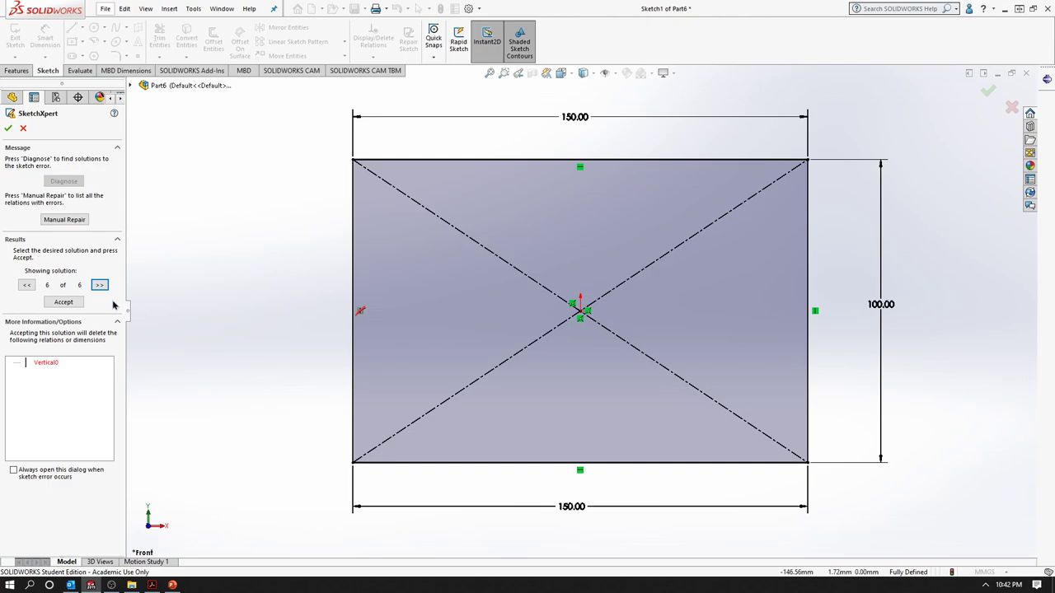
click(26, 286)
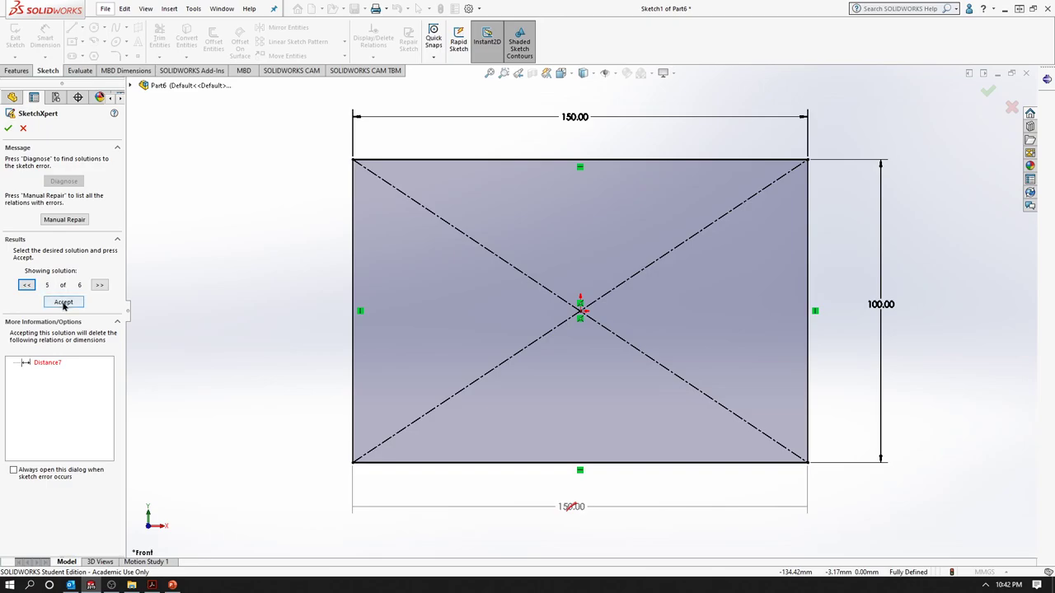
click(63, 302)
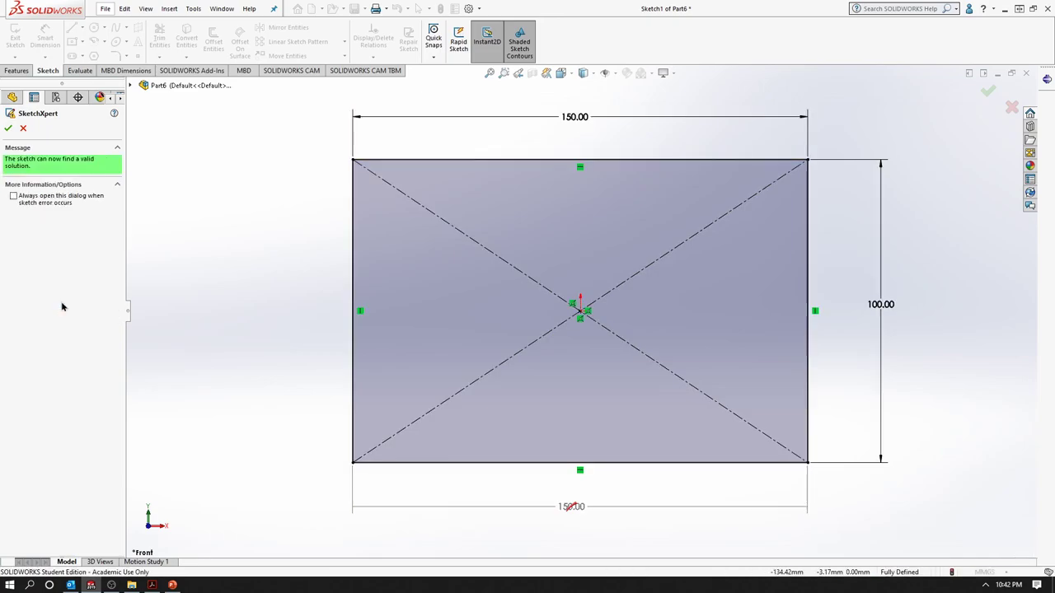
click(8, 128)
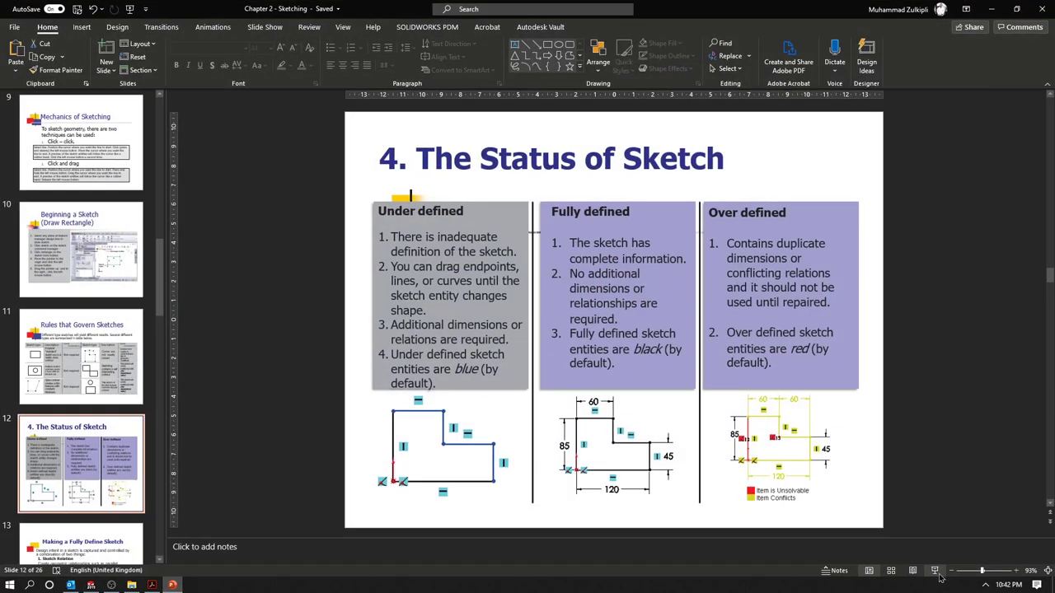
Present the sketch-status slides with the laser pointer on, advancing one slide.
click(934, 574)
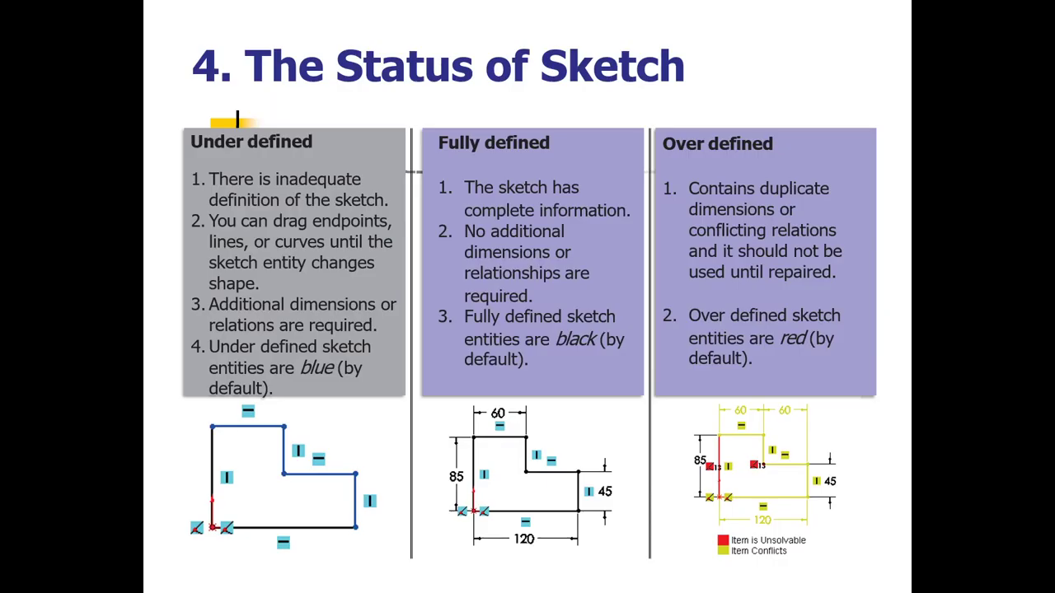
click(195, 583)
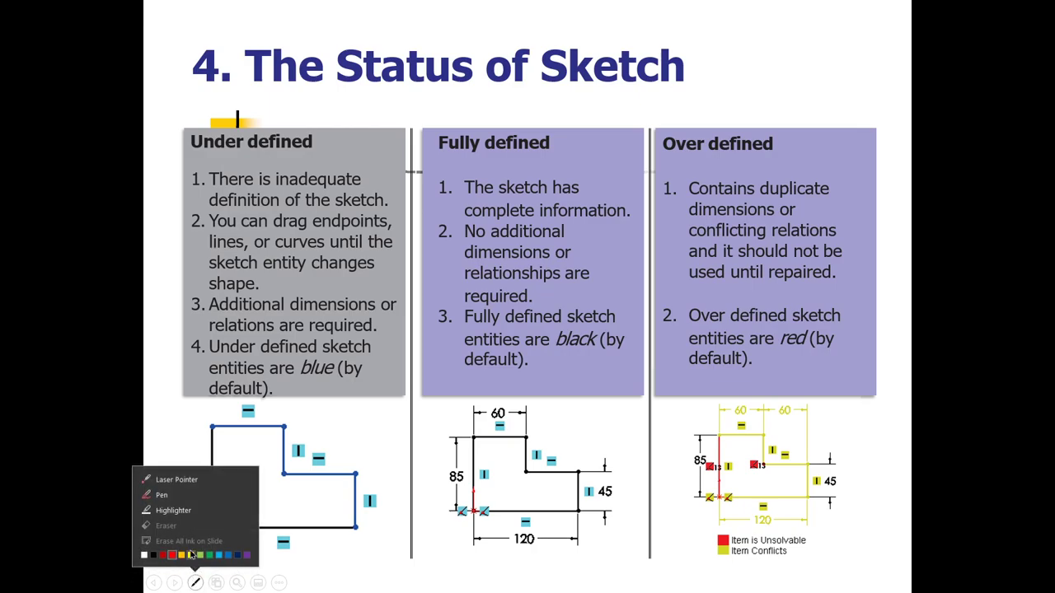
click(197, 480)
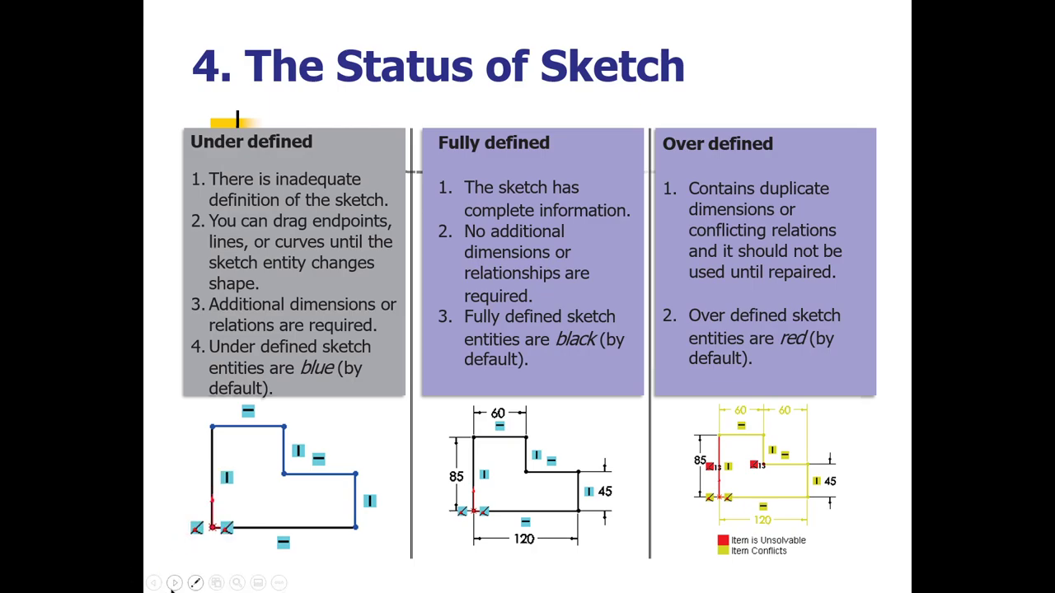
click(174, 583)
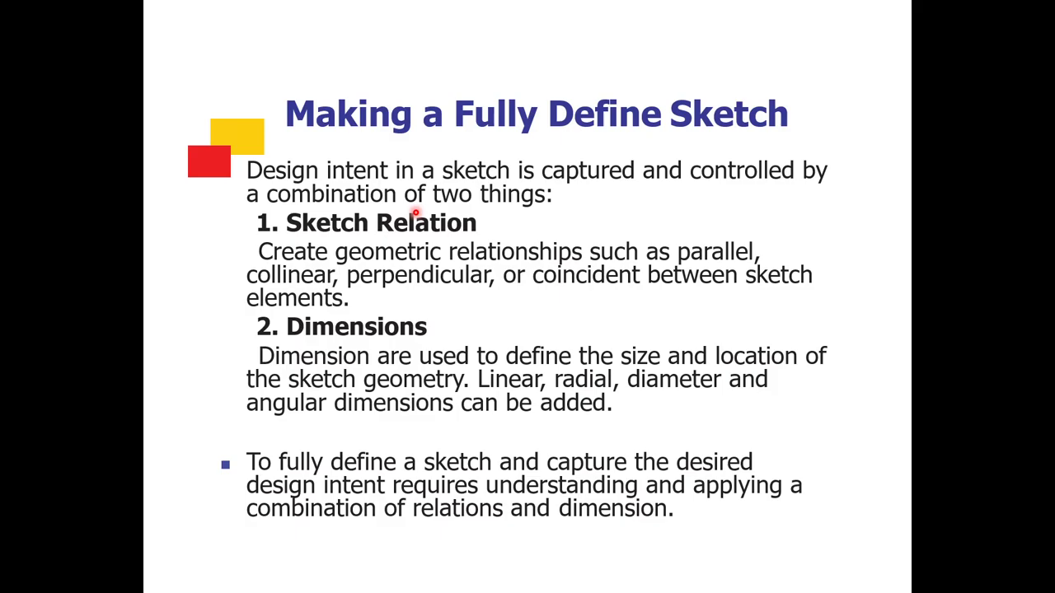
key(Escape)
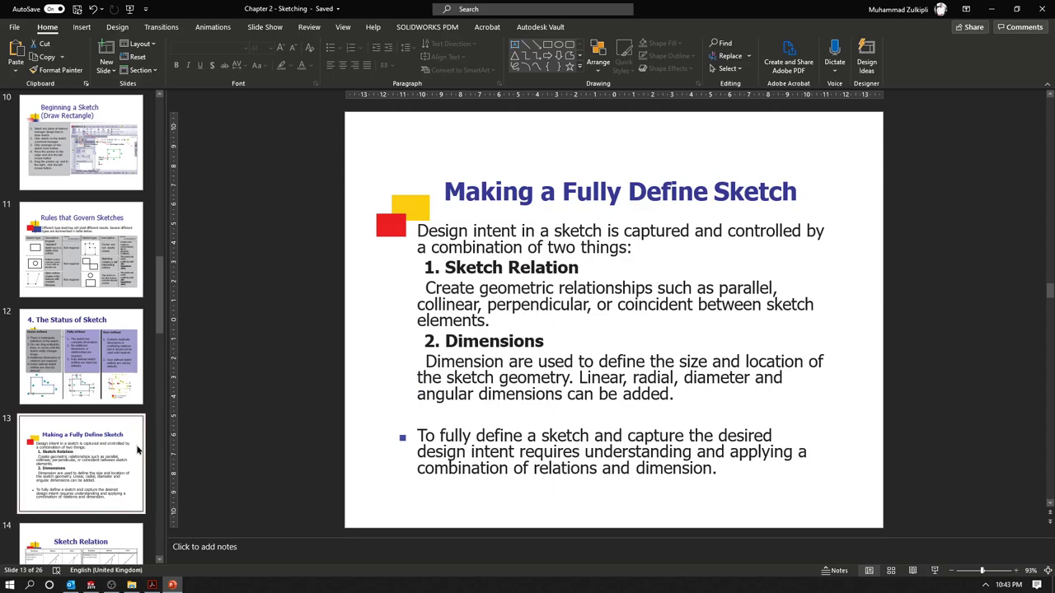
Restart the show from the current slide, advance to Sketch Relation, then exit.
scroll(138, 449, down, 1)
scroll(111, 377, down, 3)
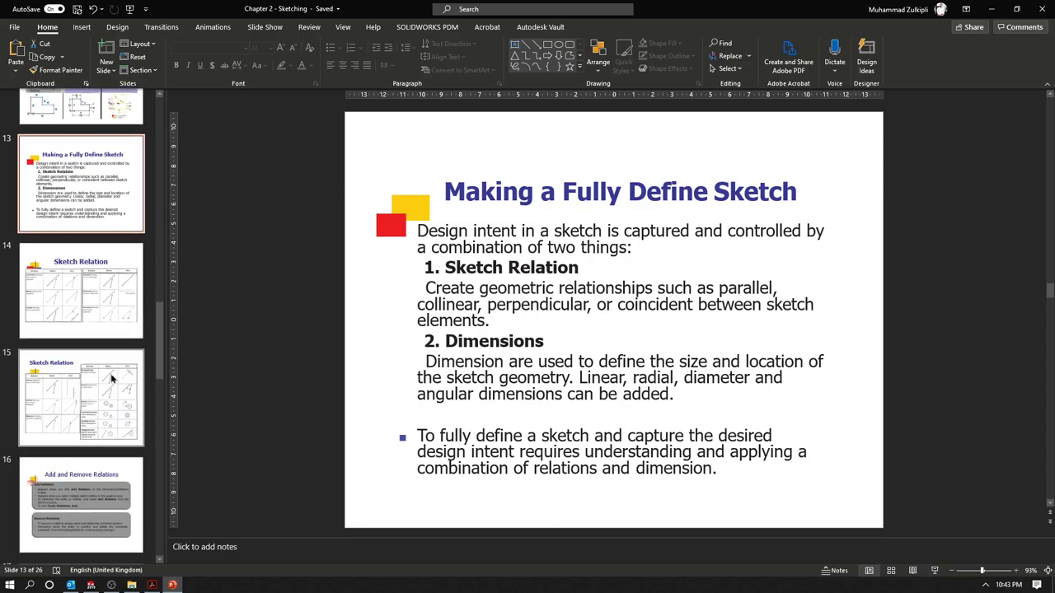
click(935, 571)
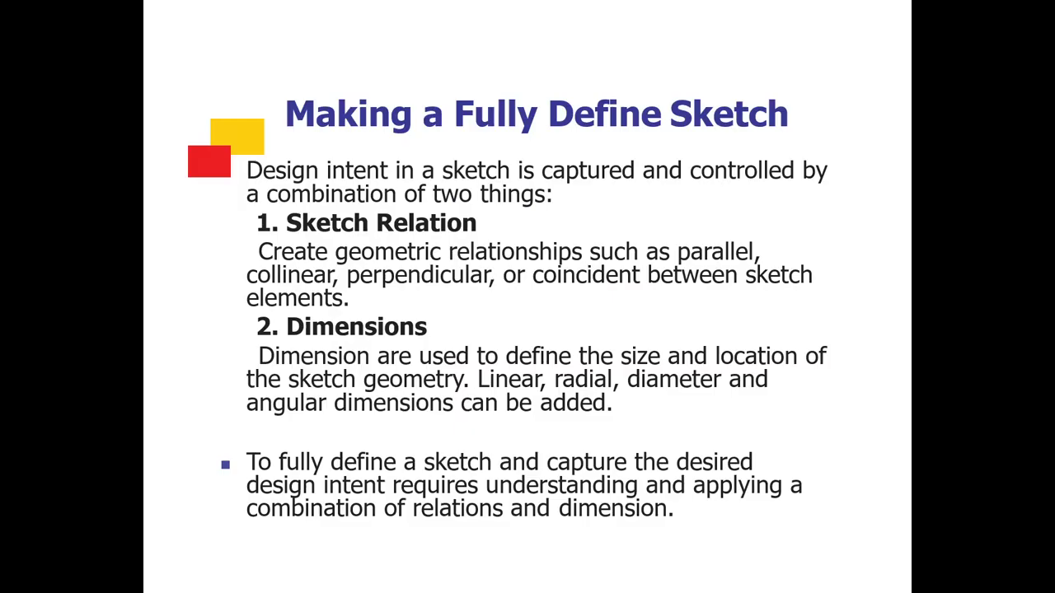
click(633, 459)
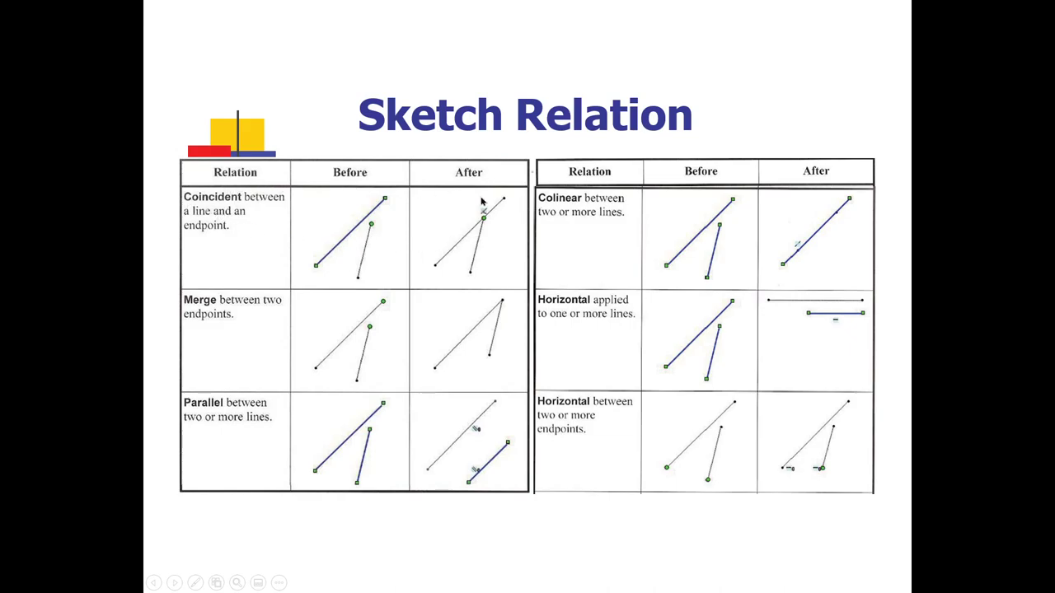
key(Escape)
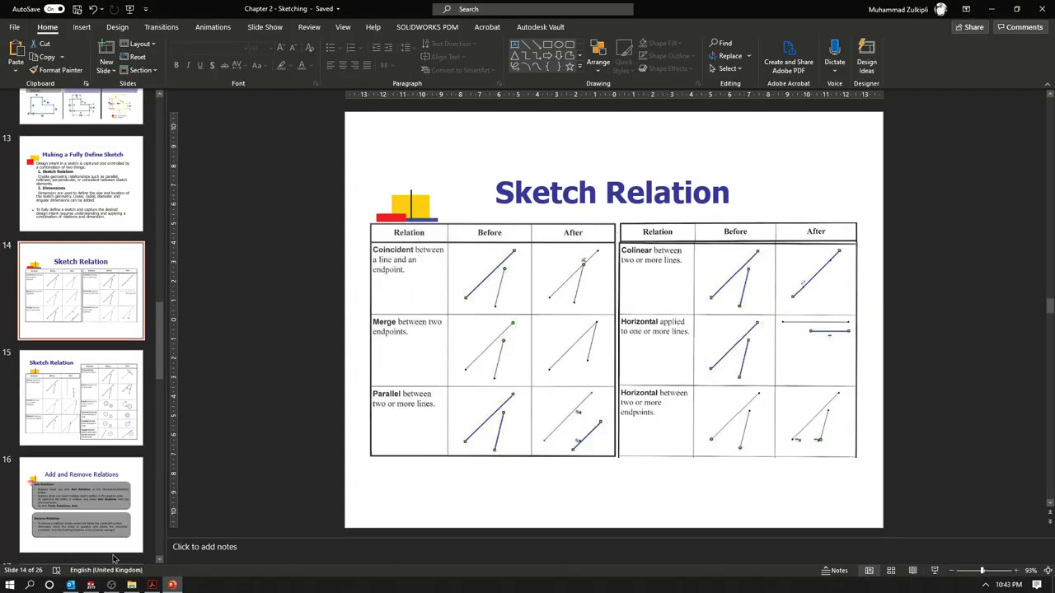
Discard the changes to the rectangle sketch in SOLIDWORKS.
click(93, 585)
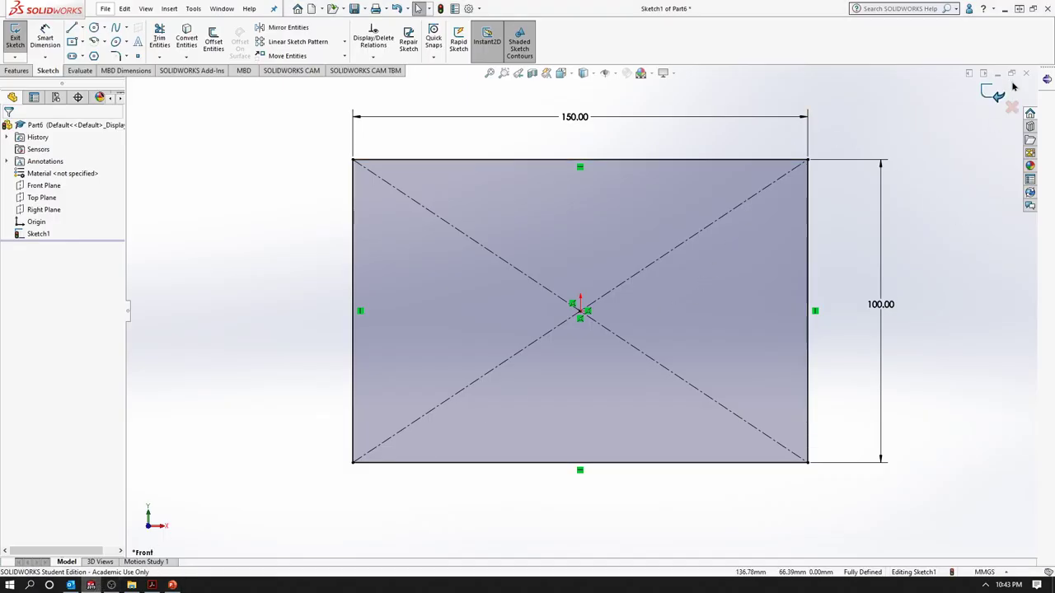
click(1011, 110)
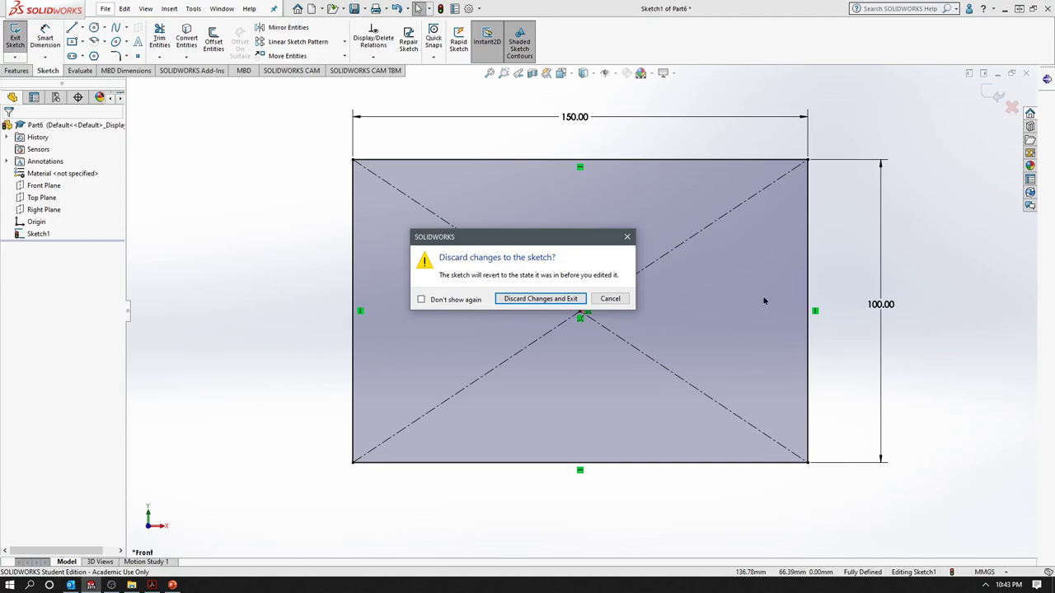
click(546, 302)
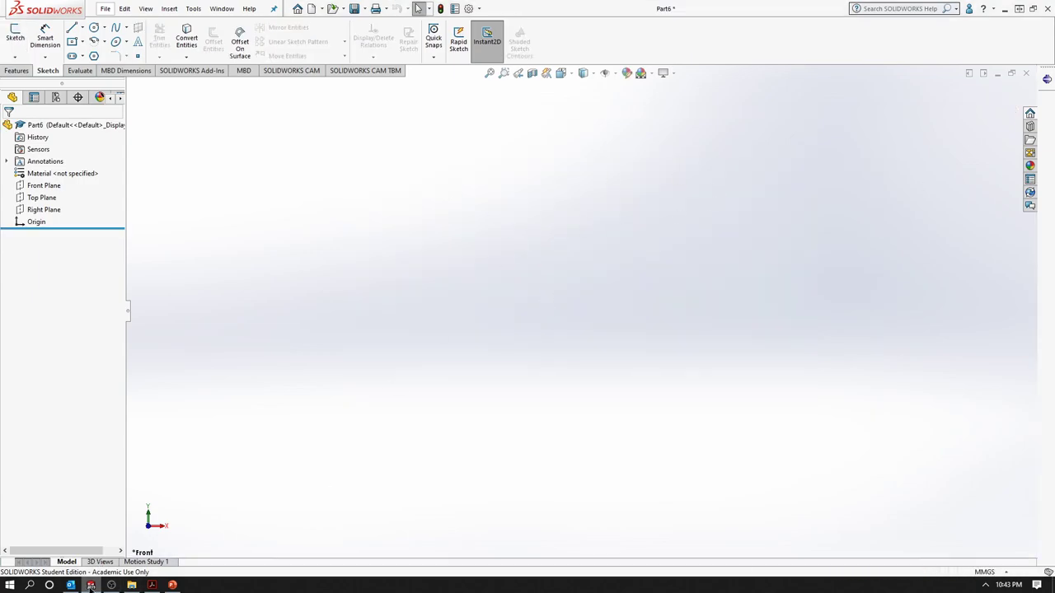
Close Part6 without saving and bring up the New SOLIDWORKS Document dialog.
click(173, 586)
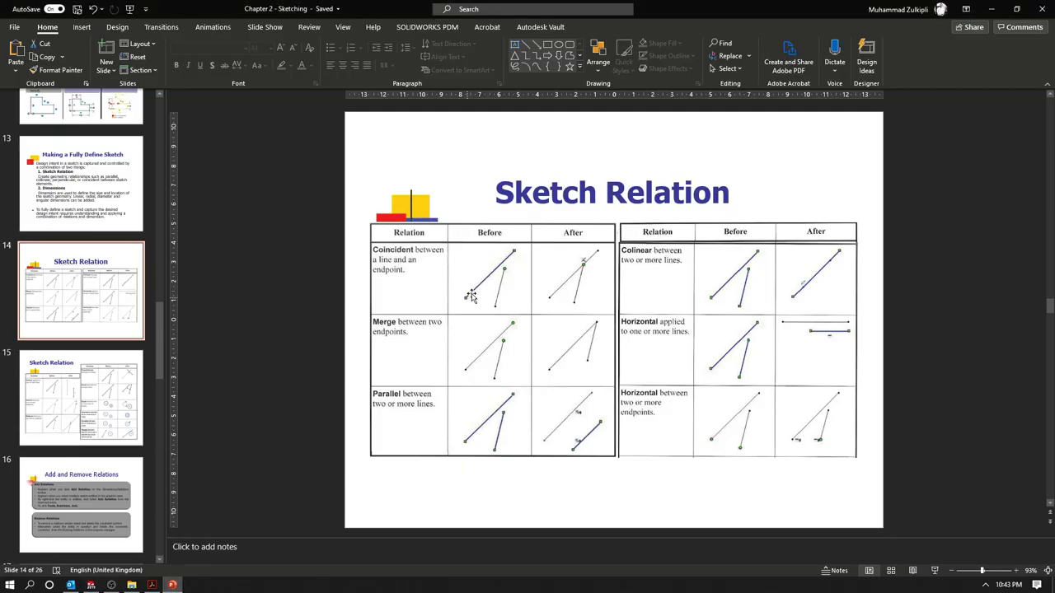
click(992, 8)
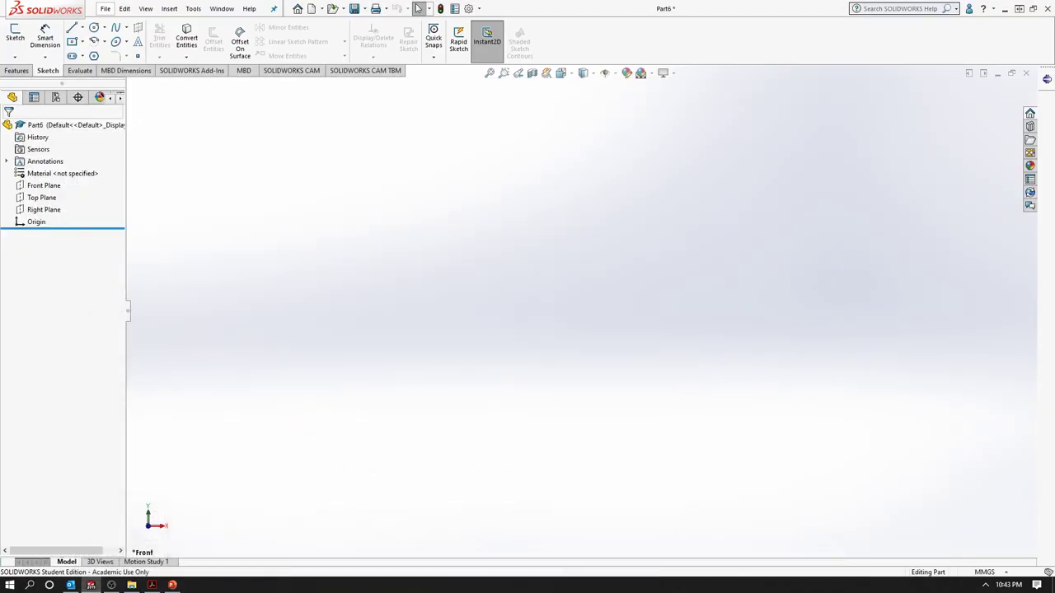
click(16, 37)
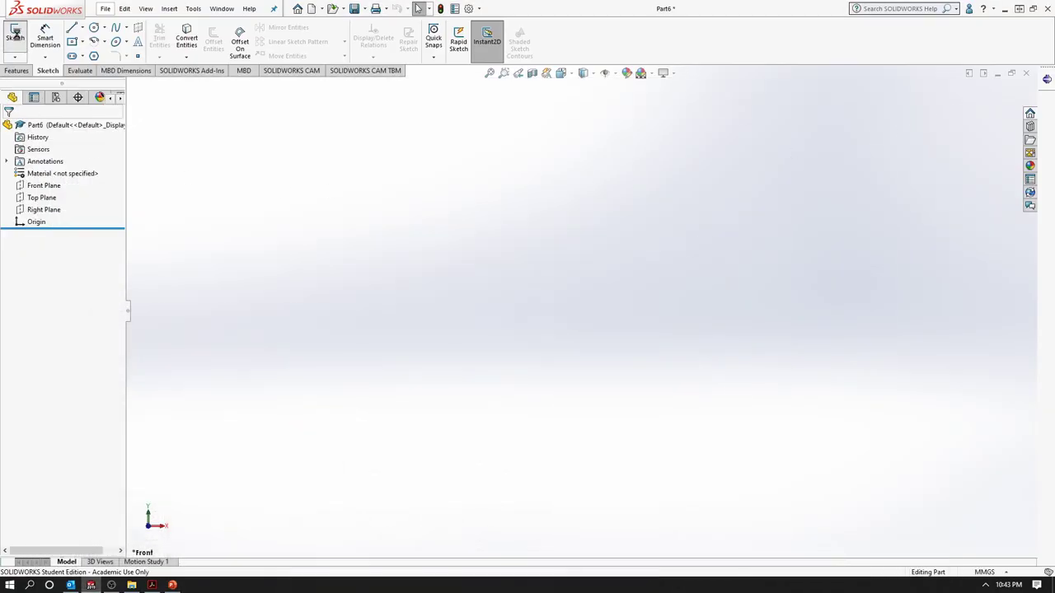
click(1006, 97)
click(1026, 73)
click(523, 312)
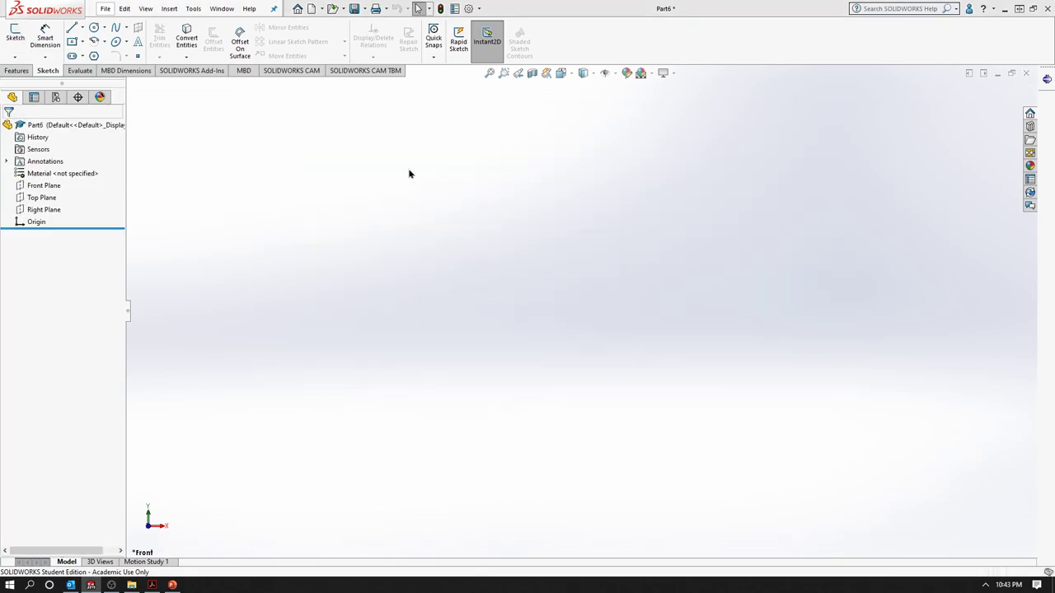
click(234, 8)
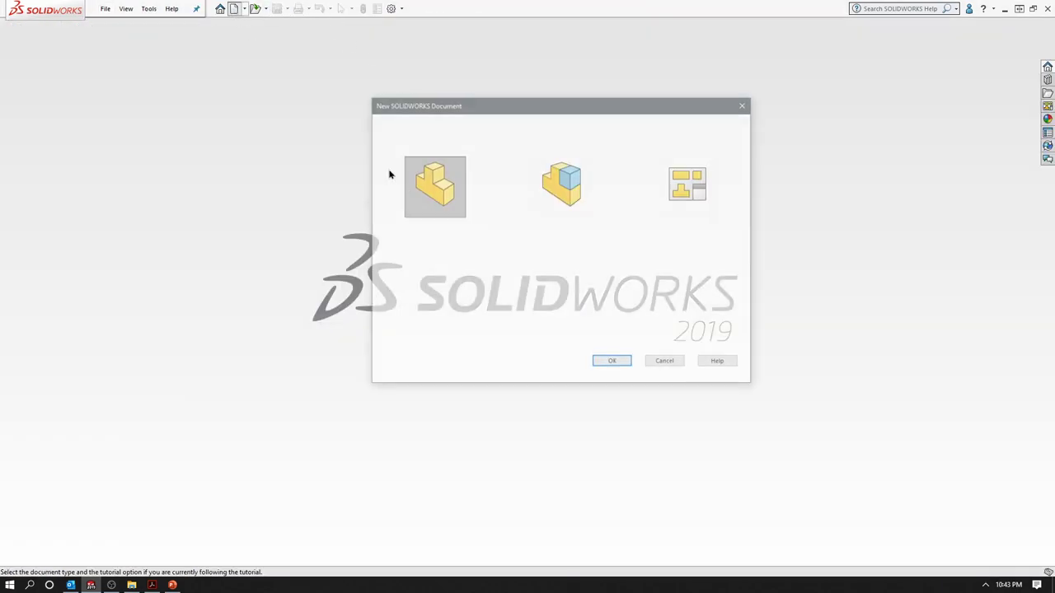
Create a new part and draw one slanted line in a Front Plane sketch.
click(610, 363)
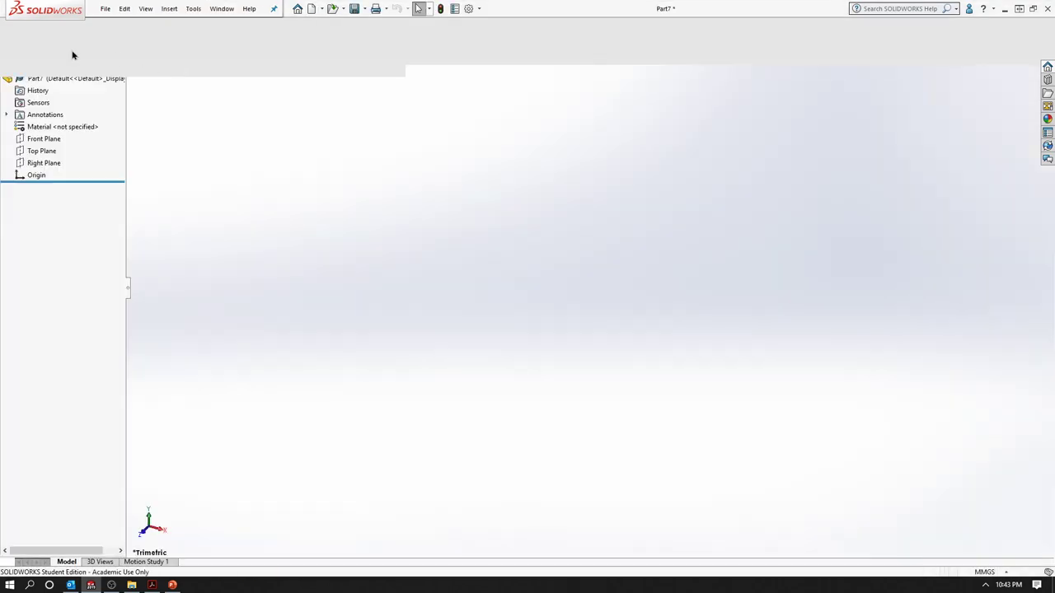
click(18, 35)
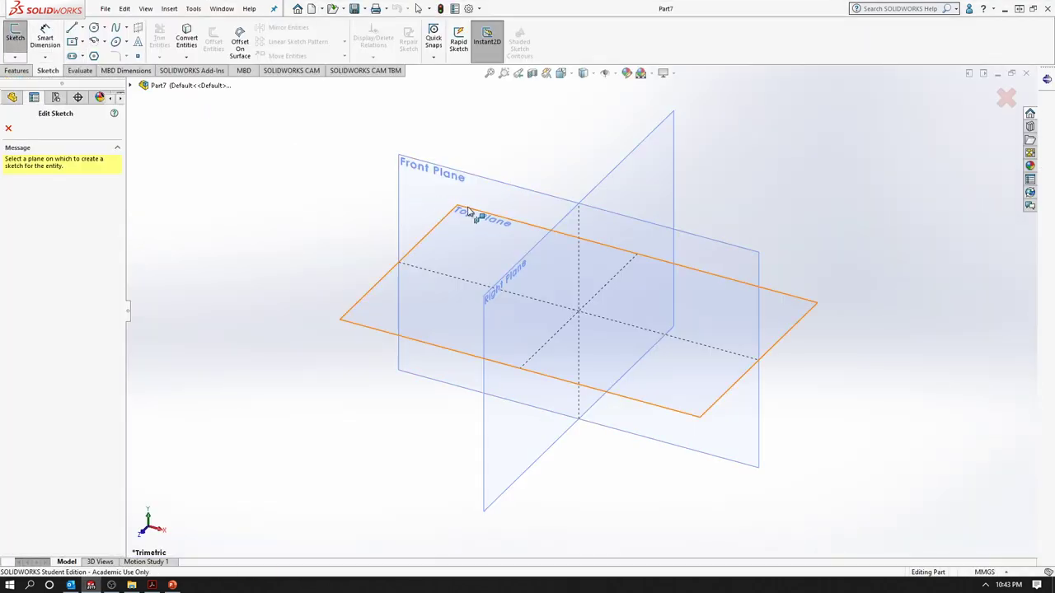
click(443, 189)
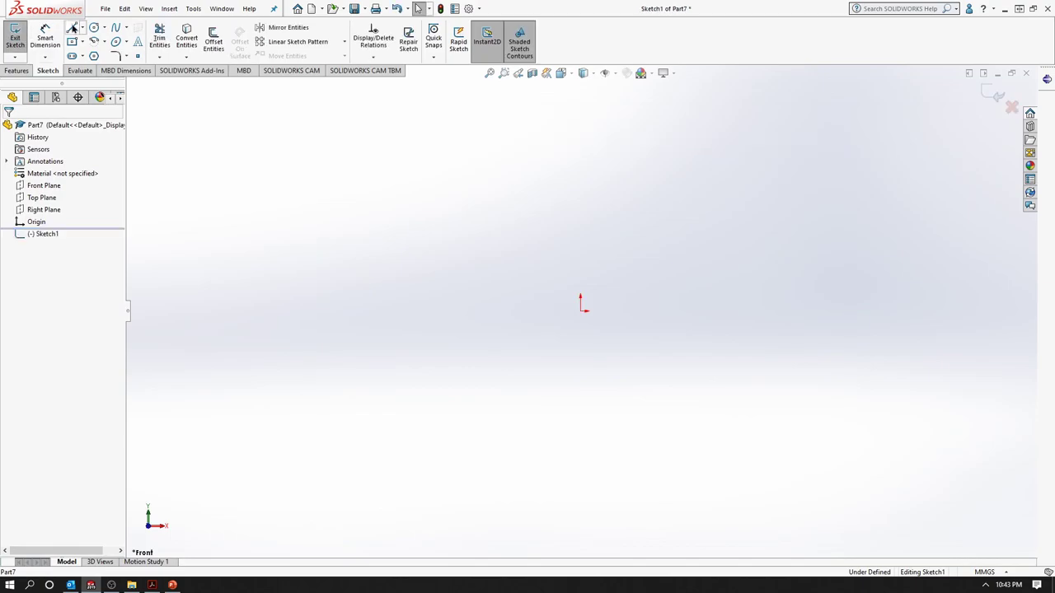
click(72, 27)
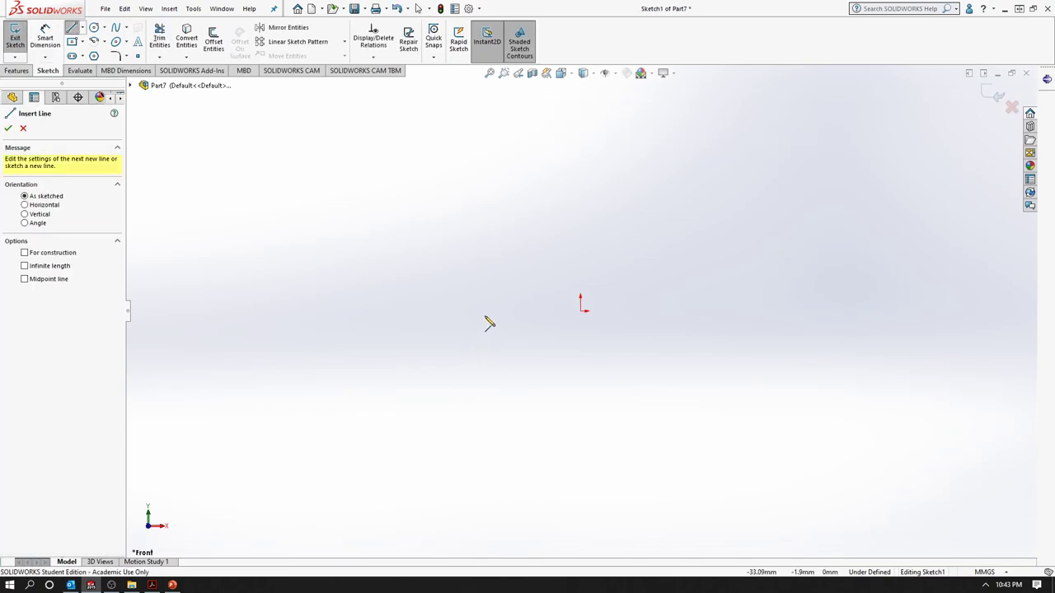
click(351, 348)
click(504, 178)
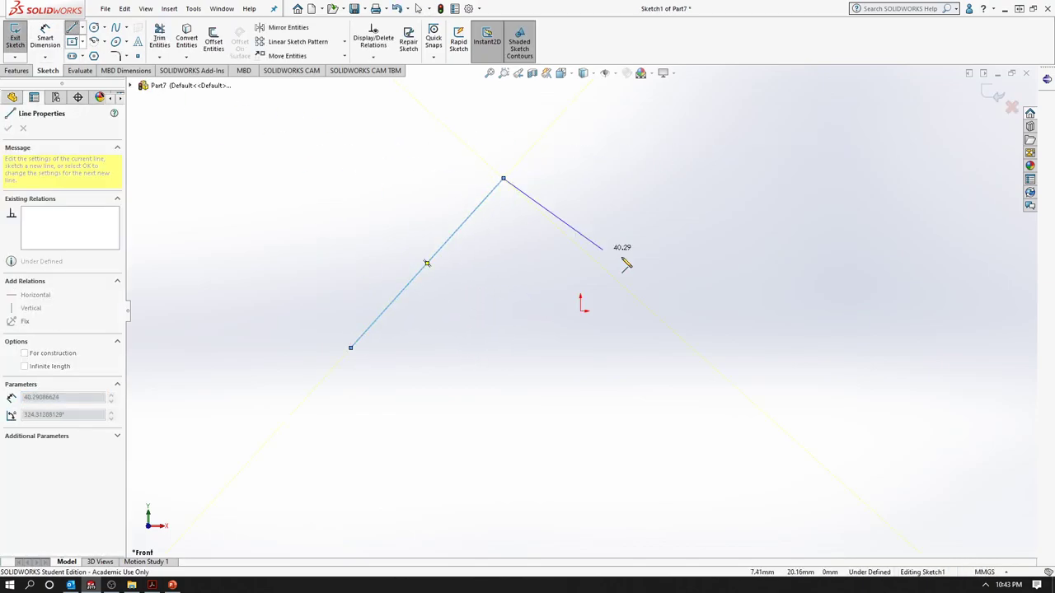
key(Escape)
Draw an extra near-vertical line beside it, then delete that line.
click(76, 33)
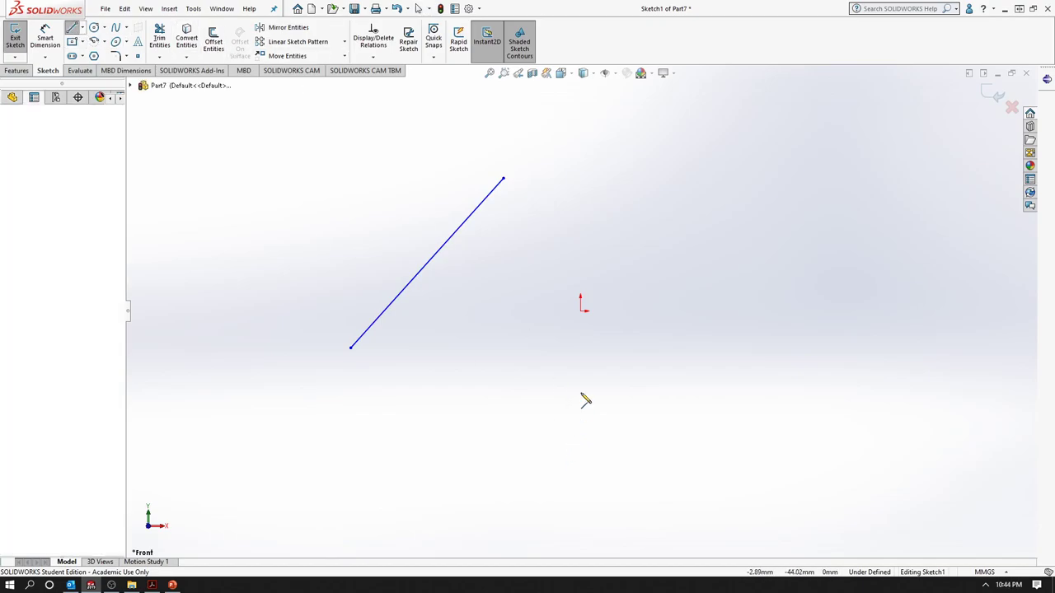
drag(572, 454, 580, 270)
key(Escape)
scroll(547, 332, up, 3)
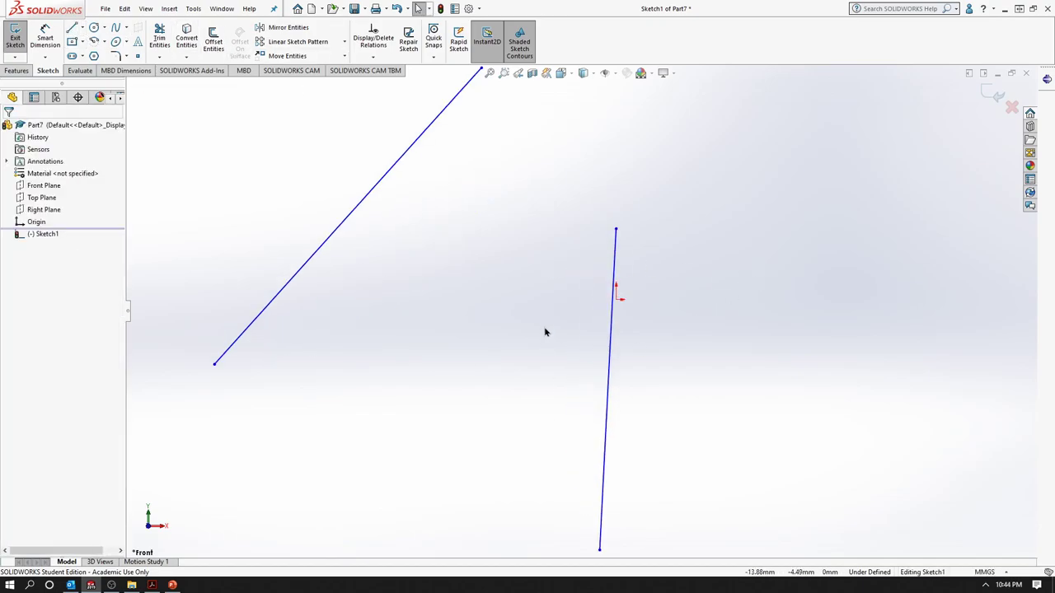
drag(616, 233, 556, 208)
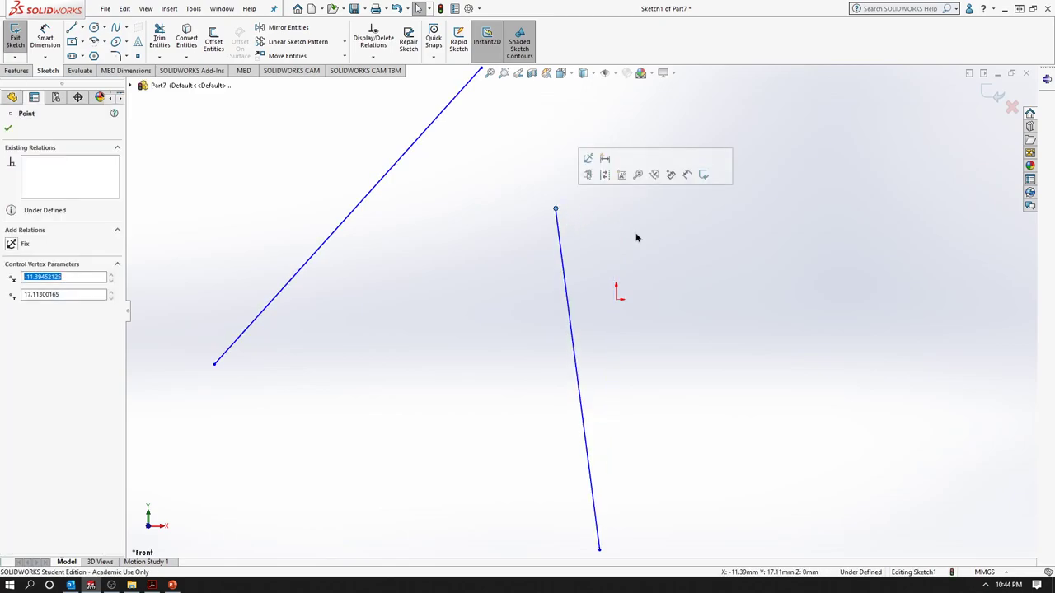
click(692, 375)
key(z)
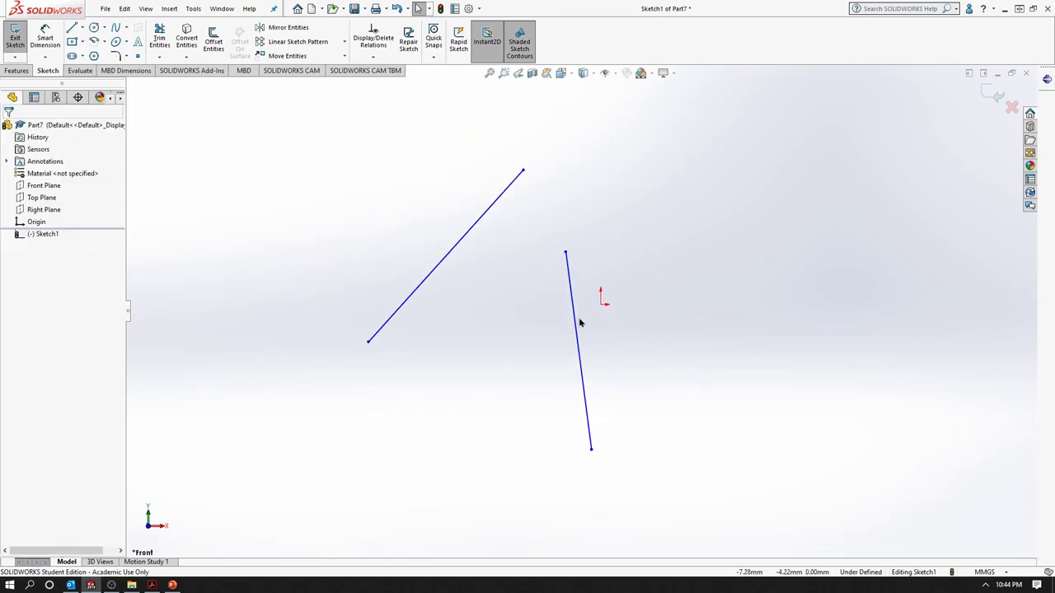
click(575, 314)
key(Delete)
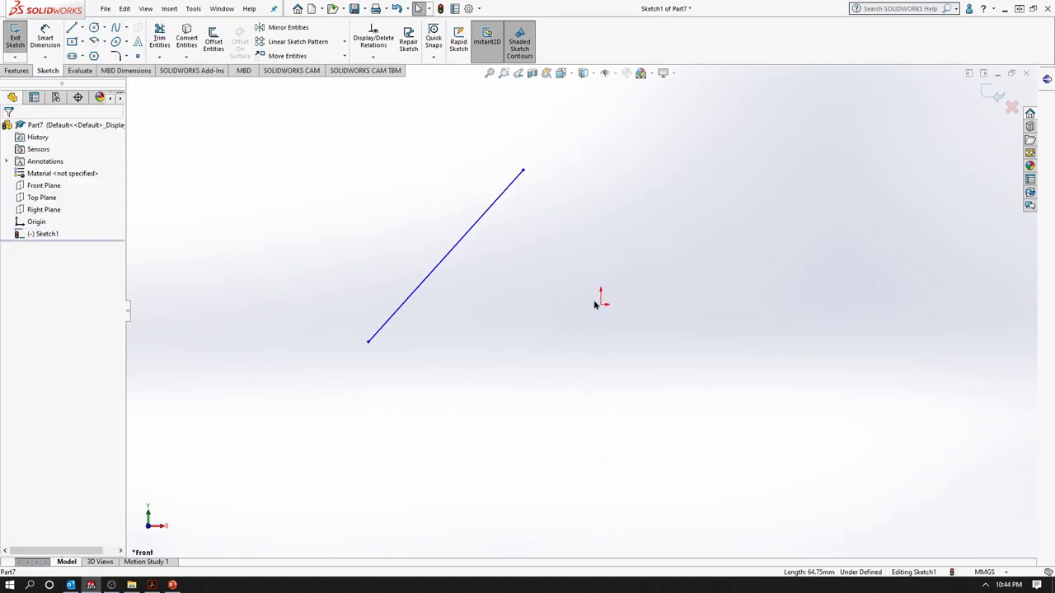
Snap the slanted line's lower end onto the origin and stretch its top end rightward.
drag(368, 344, 601, 304)
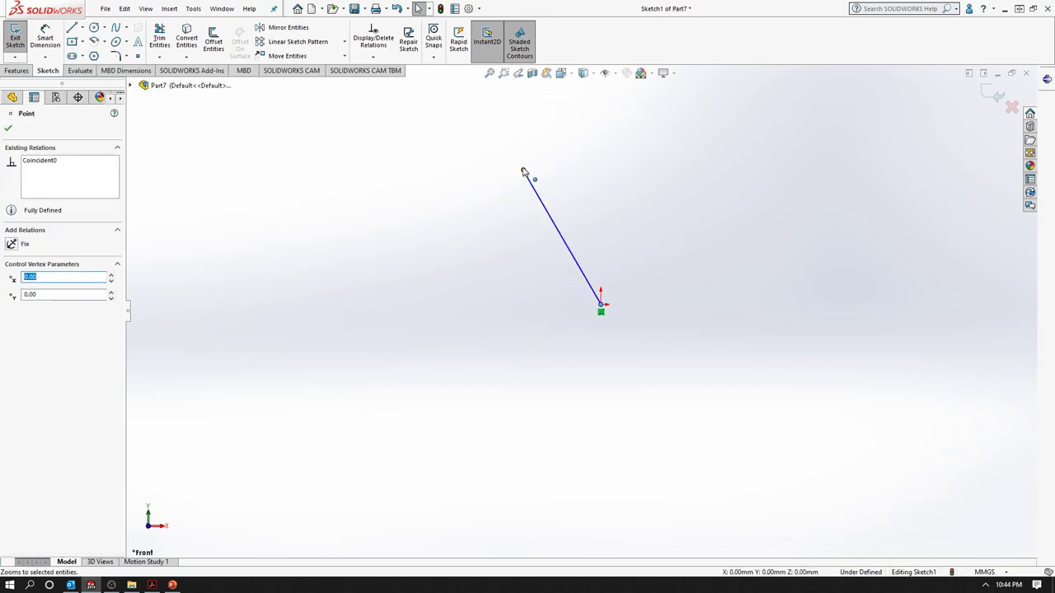
drag(524, 172, 648, 160)
click(723, 297)
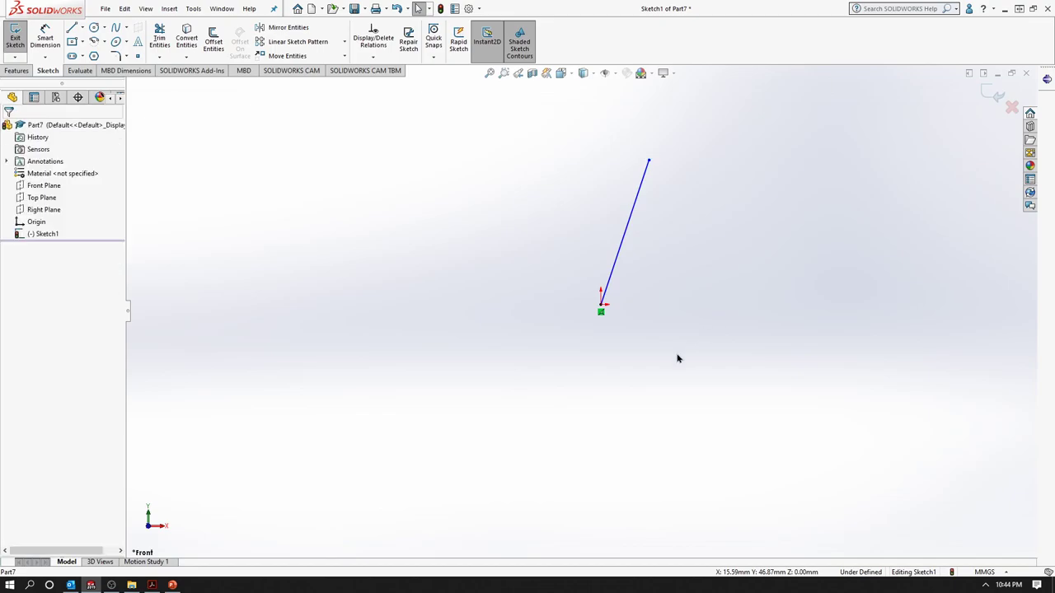
scroll(624, 333, down, 2)
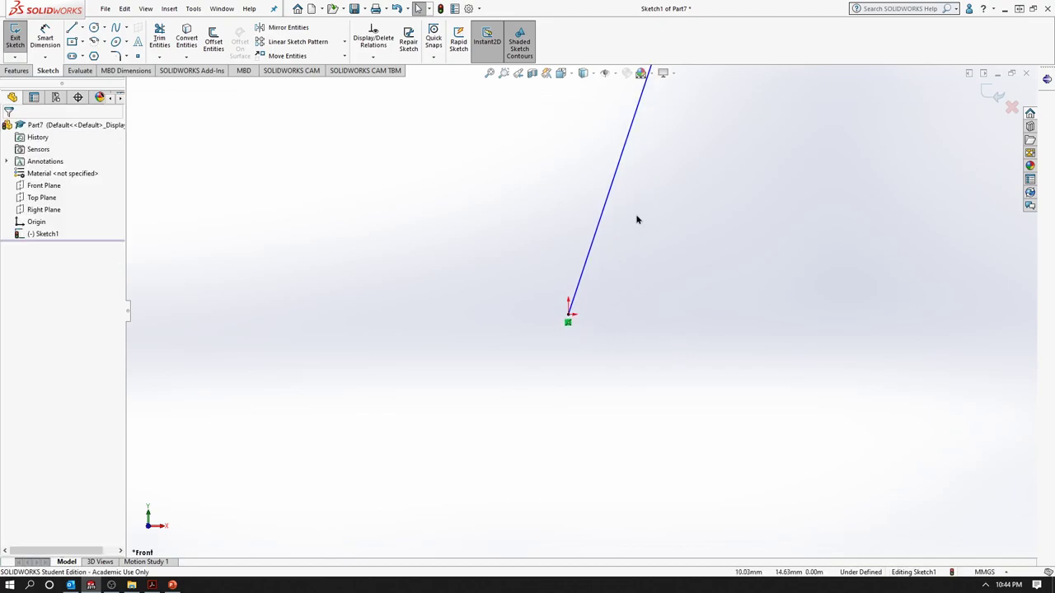
scroll(636, 219, up, 2)
scroll(560, 368, down, 2)
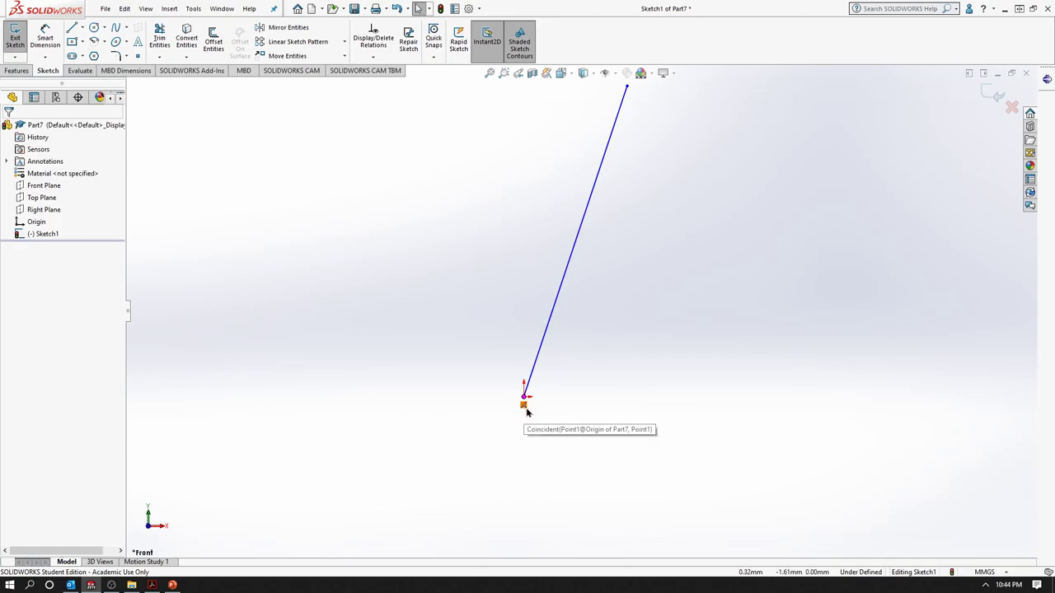
scroll(577, 309, up, 2)
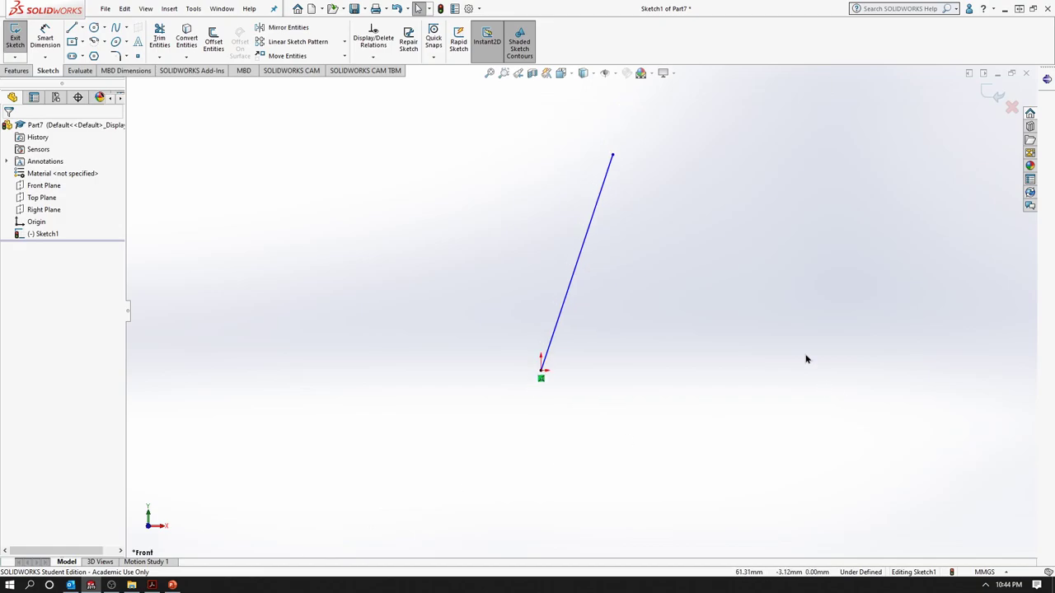
Draw a second separate line right of the first, then bring up the Sketch Relation slide.
click(71, 27)
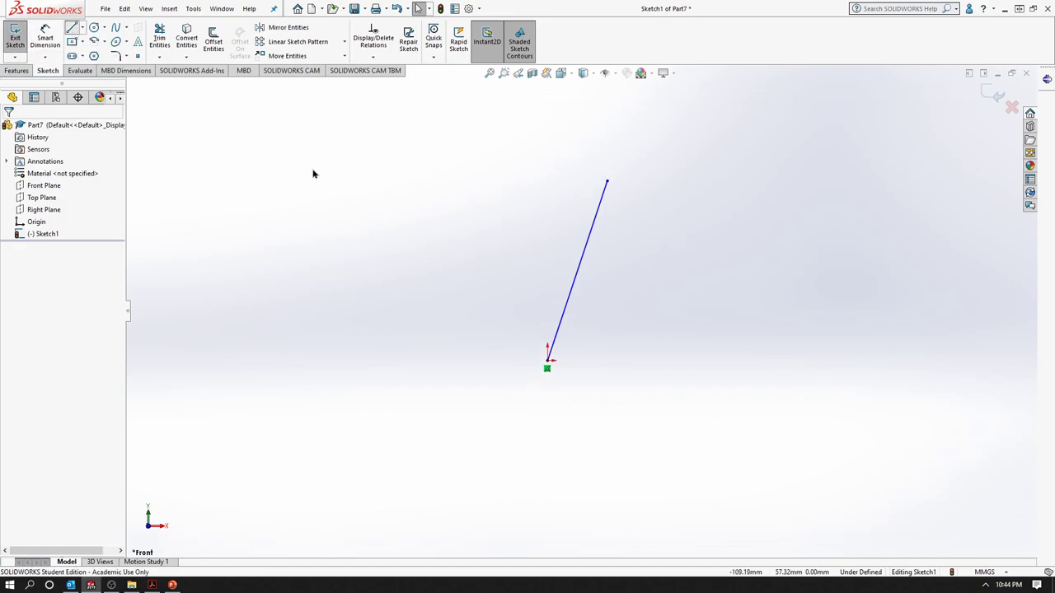
click(636, 228)
click(685, 360)
key(Escape)
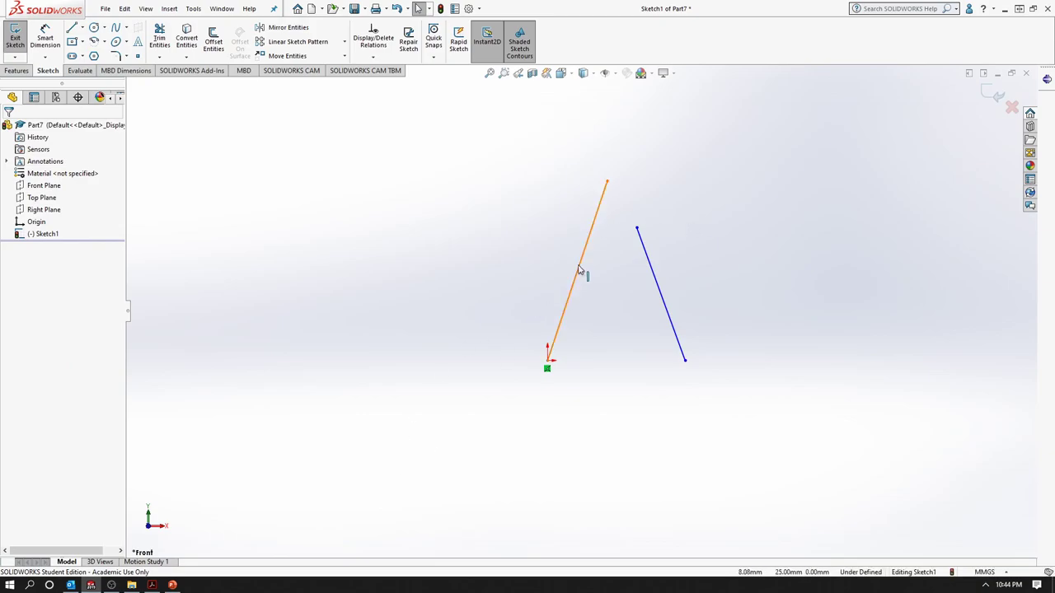
click(173, 585)
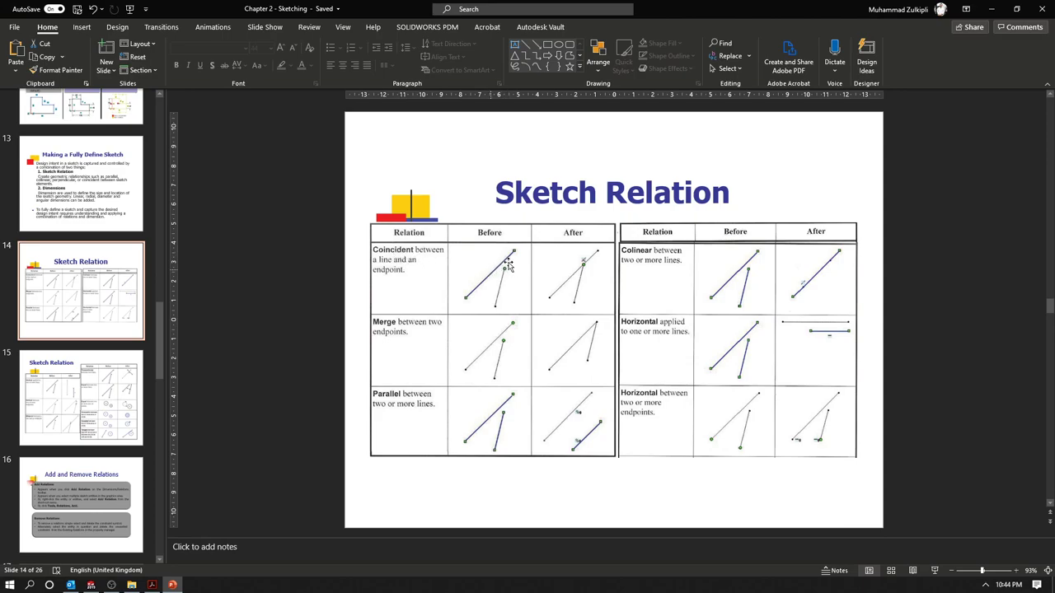
Minimize the Sketch Relation slide to return to the SOLIDWORKS sketch and select the left line.
click(991, 9)
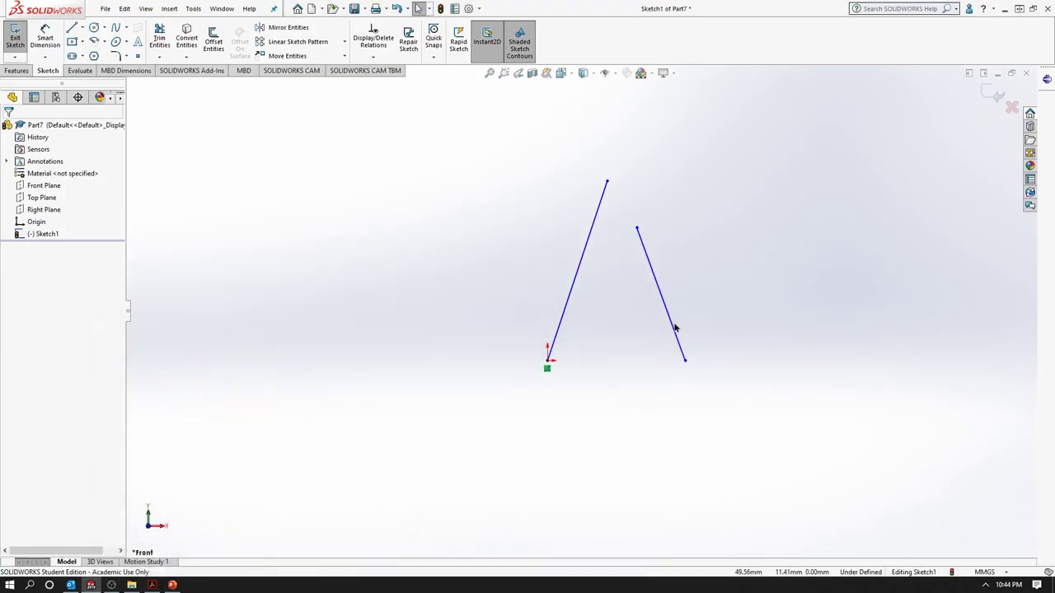
click(585, 253)
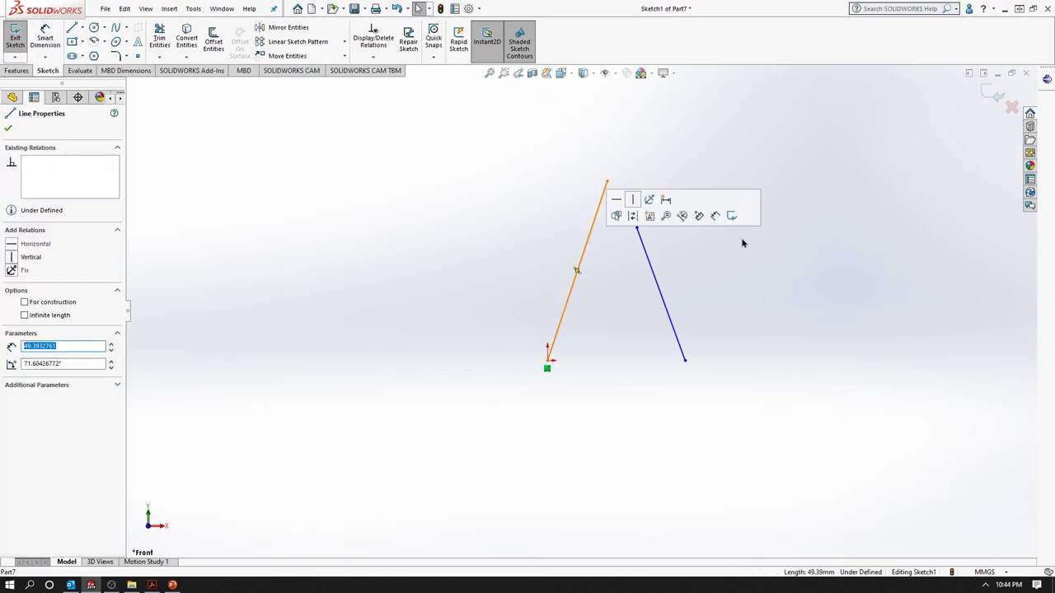
Make the right line's top endpoint Coincident with the left line.
ctrl+click(637, 229)
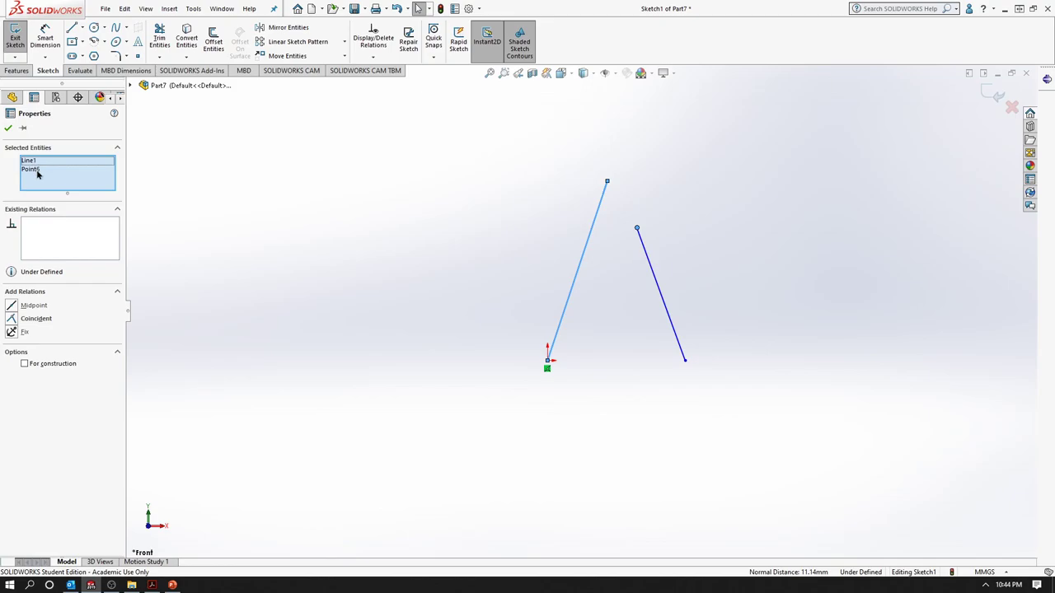
click(13, 321)
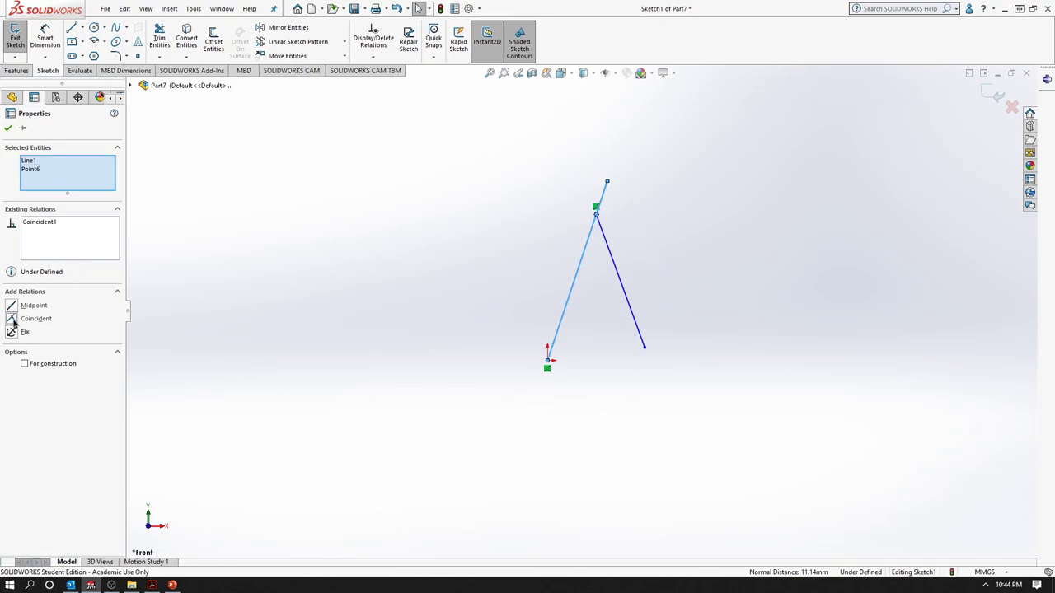
click(9, 131)
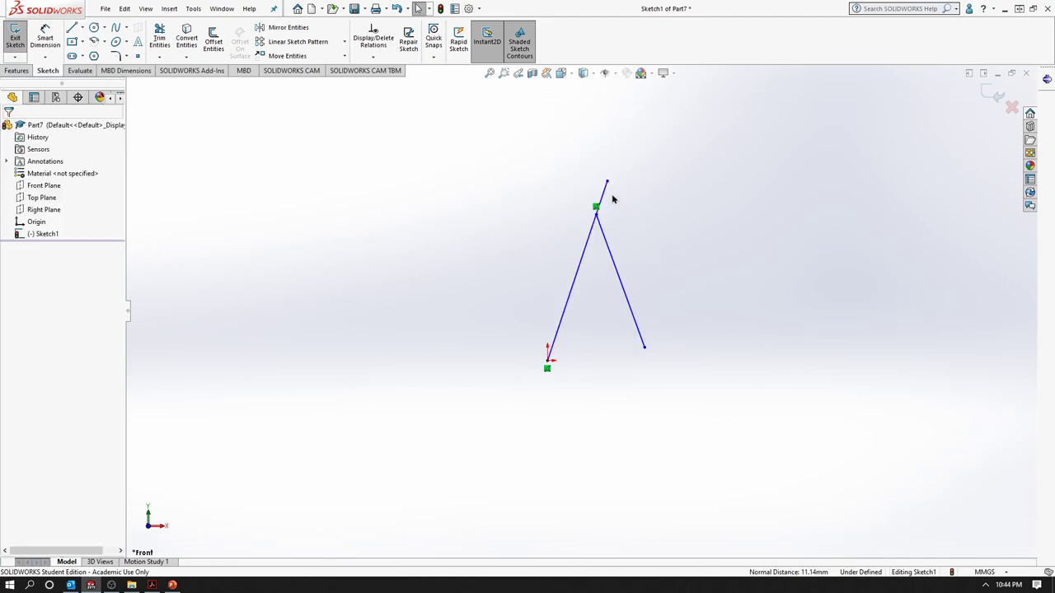
Drag the joined endpoint around to show it stays on the long line.
drag(608, 183, 375, 296)
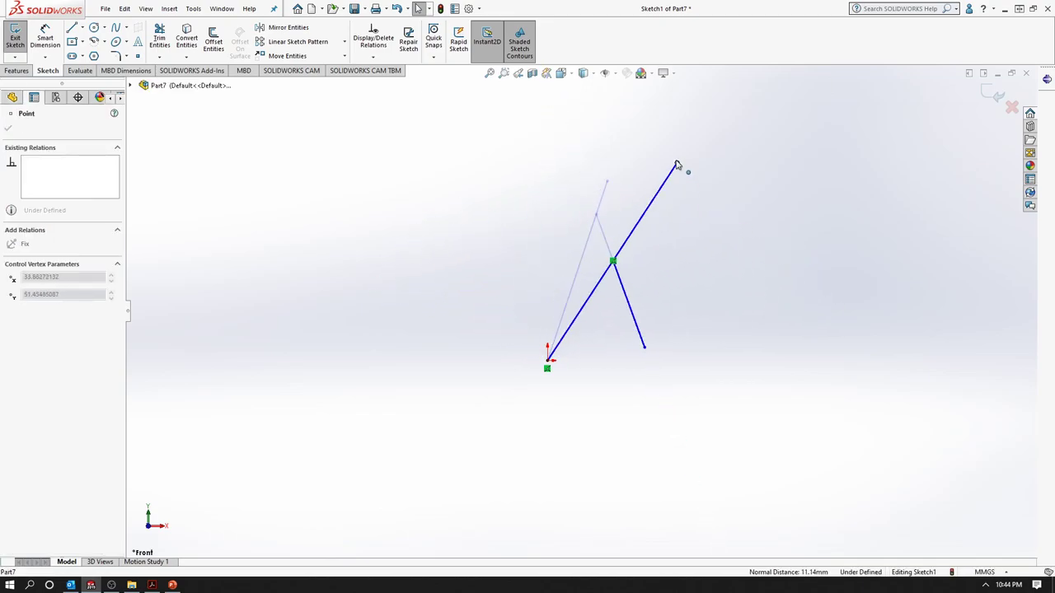
mouse_move(376, 296)
mouse_down()
mouse_move(581, 175)
mouse_move(652, 165)
mouse_move(734, 179)
mouse_move(863, 238)
mouse_move(812, 217)
mouse_move(761, 175)
mouse_up()
click(742, 276)
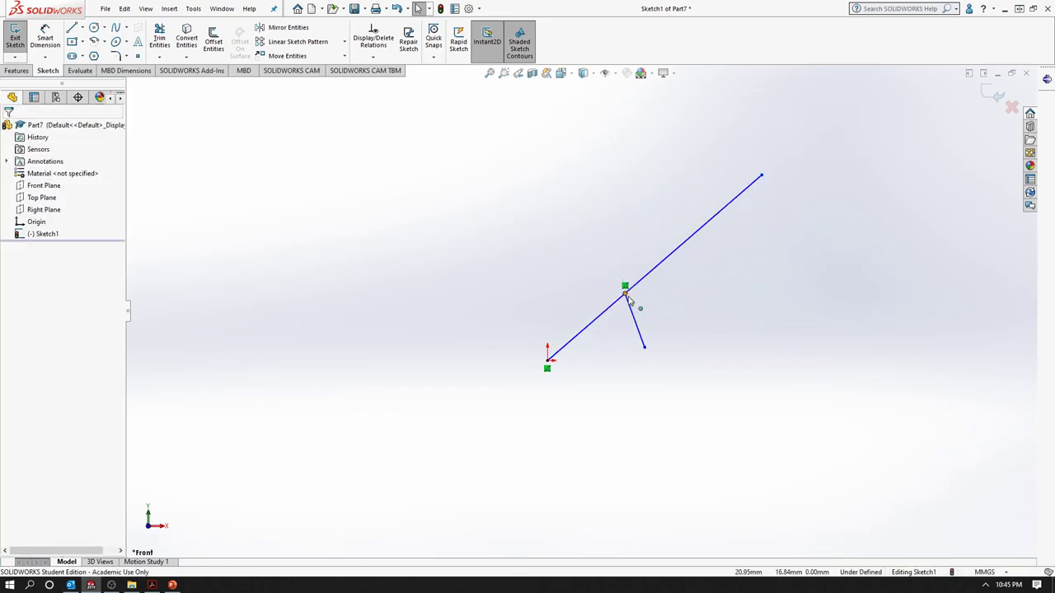
mouse_move(654, 287)
mouse_down()
mouse_move(725, 252)
mouse_move(615, 318)
mouse_move(698, 316)
mouse_move(618, 312)
mouse_up()
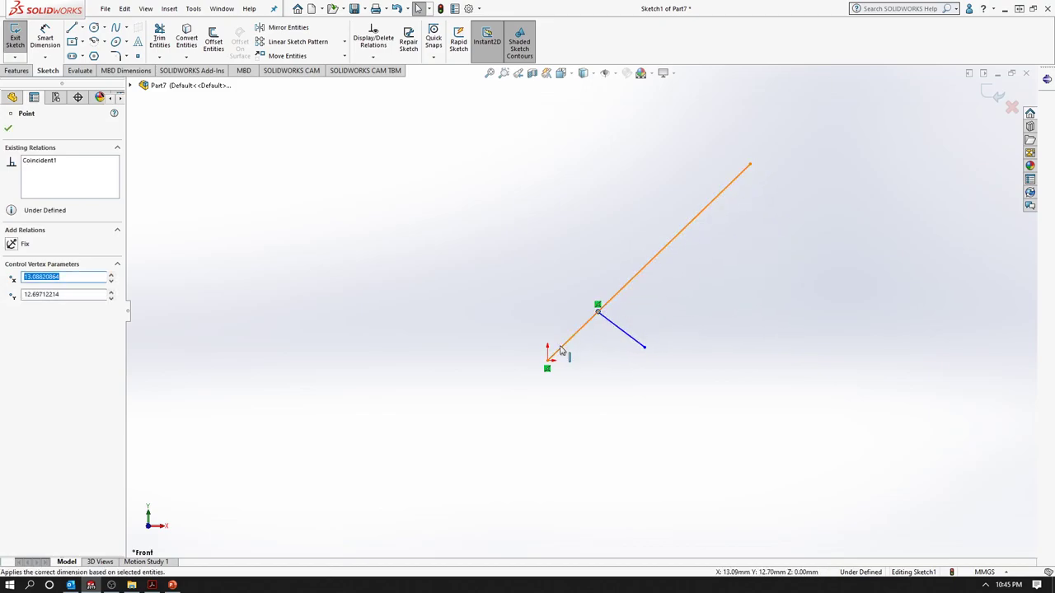
click(803, 306)
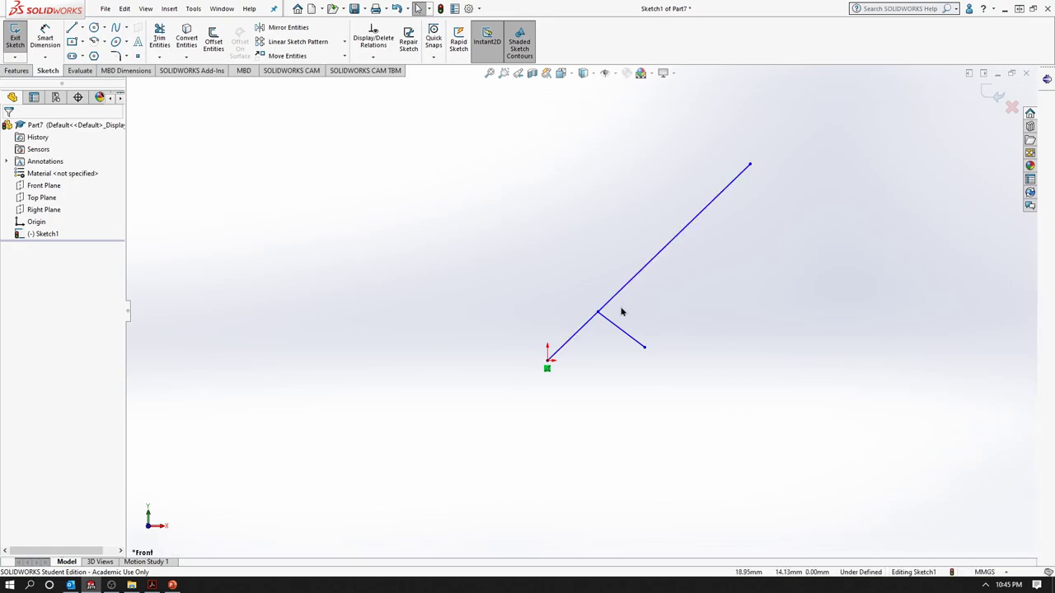
Pull the short line's endpoint off the long line, then return to the Sketch Relation slide.
drag(597, 312, 671, 292)
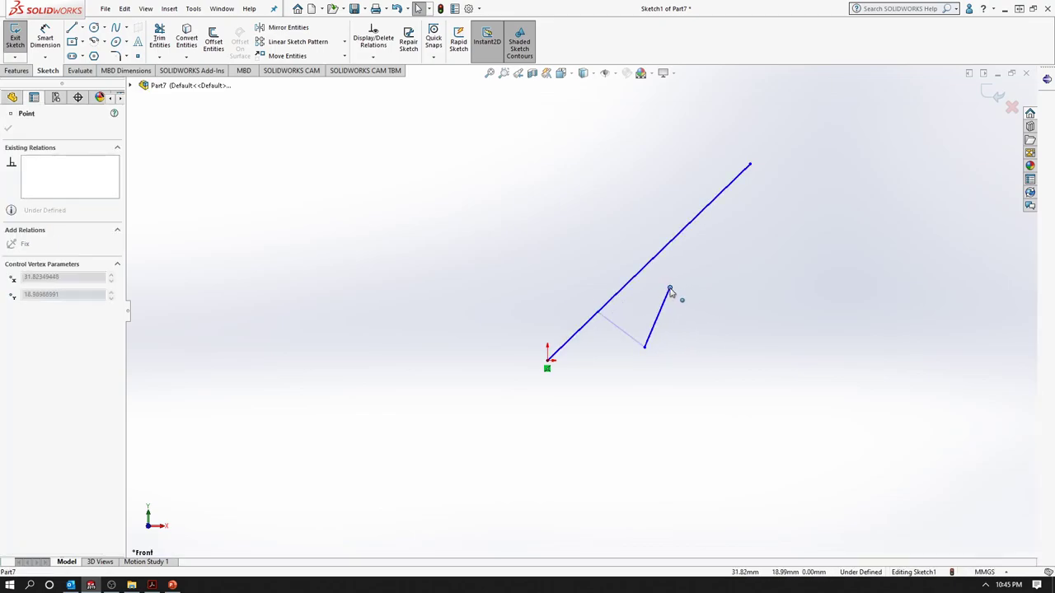
click(765, 338)
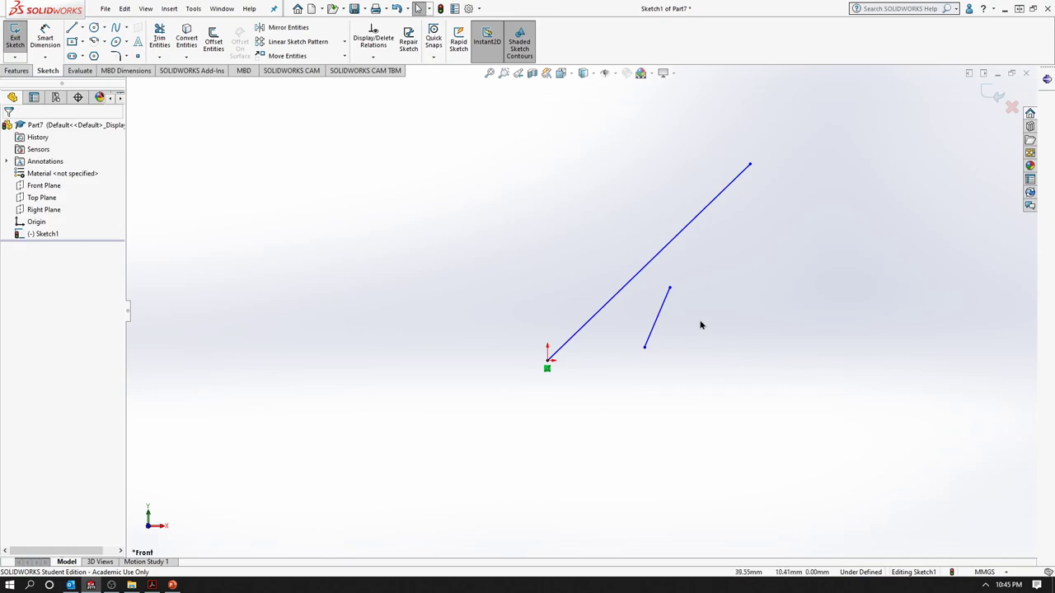
click(173, 586)
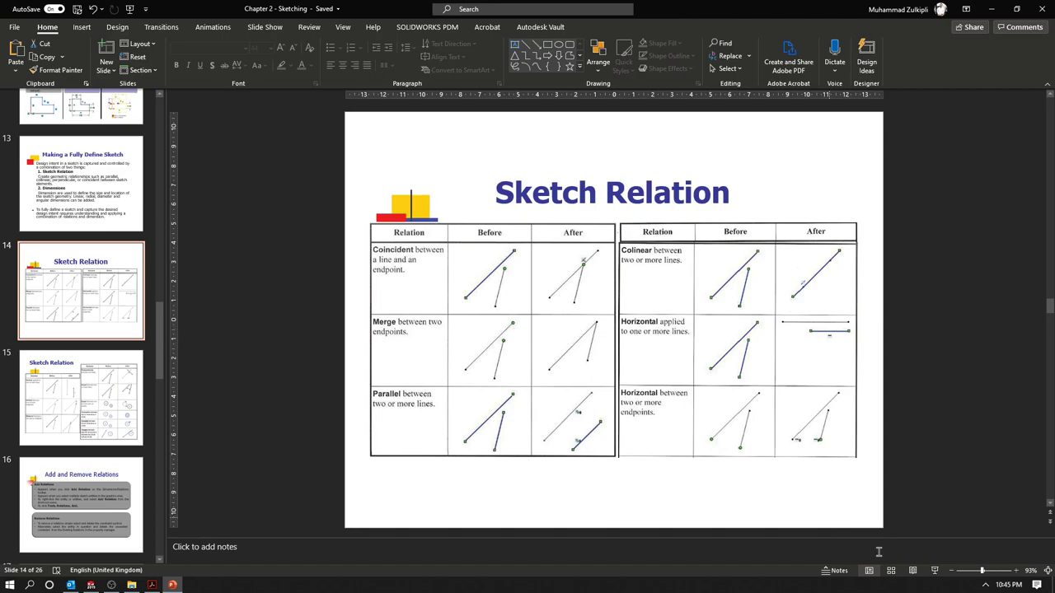
click(935, 570)
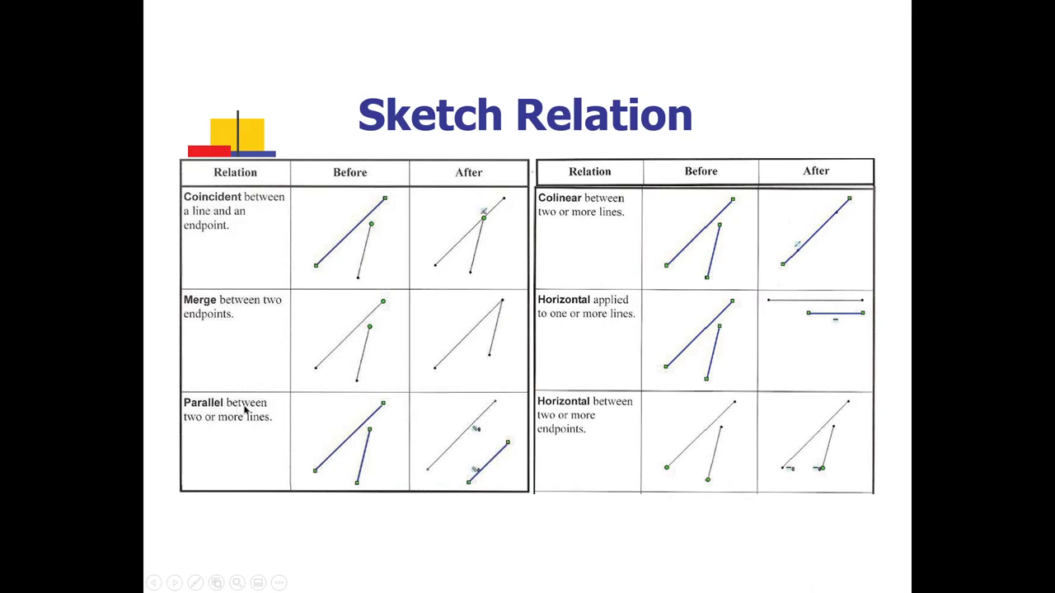
key(Escape)
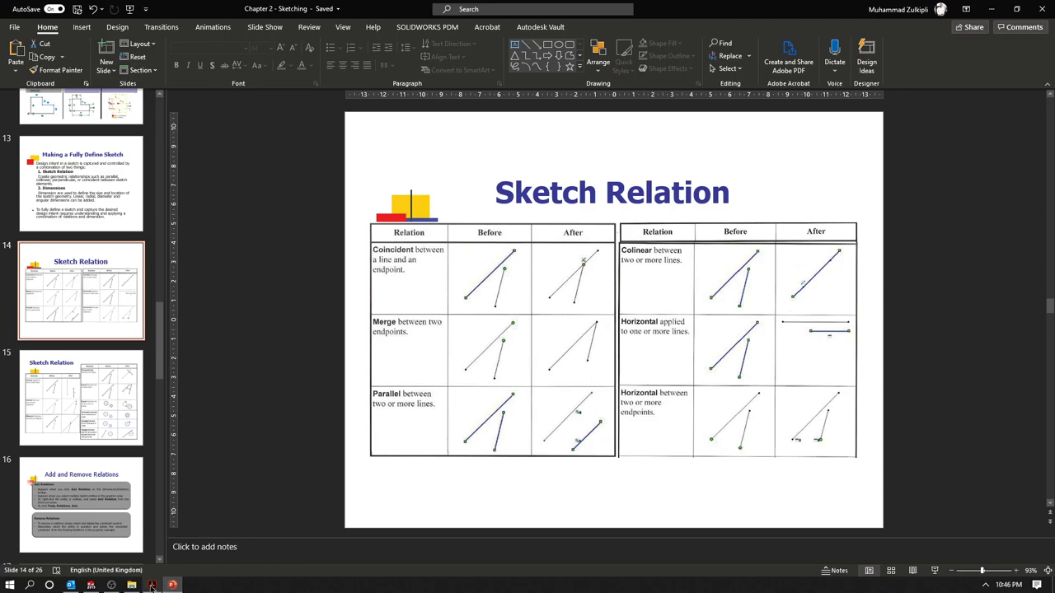
Tilt the long line nearly upright and move the short line's upper endpoint up and left.
click(91, 585)
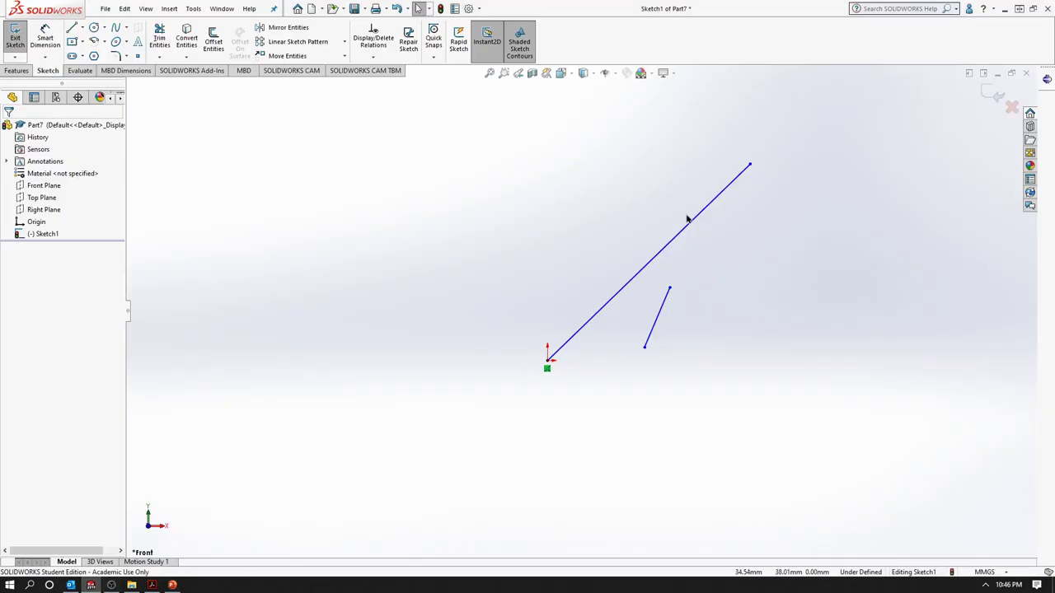
drag(749, 165, 575, 159)
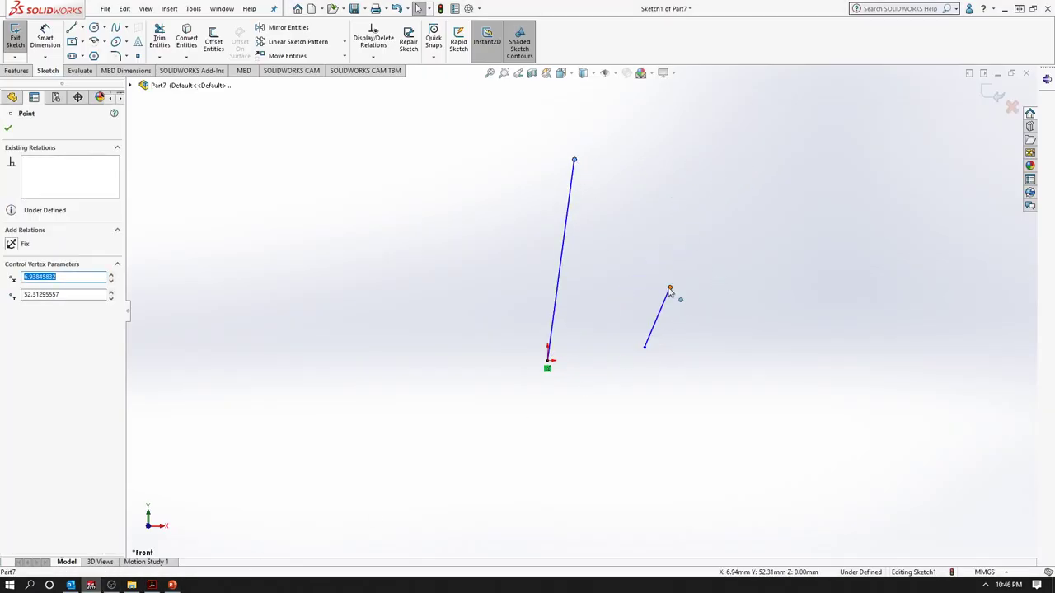
drag(668, 290, 625, 234)
click(172, 585)
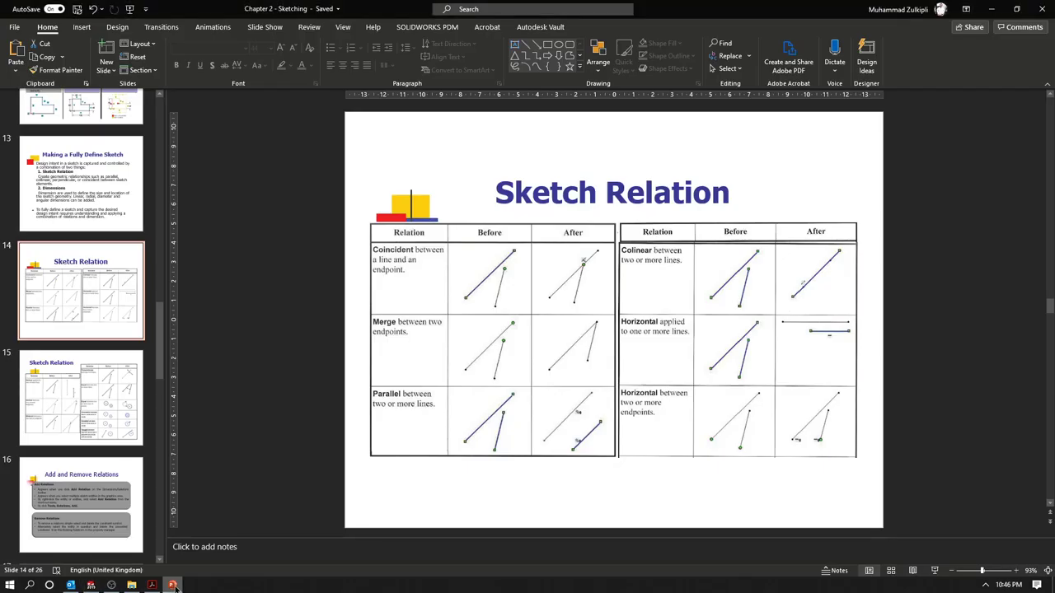
click(991, 8)
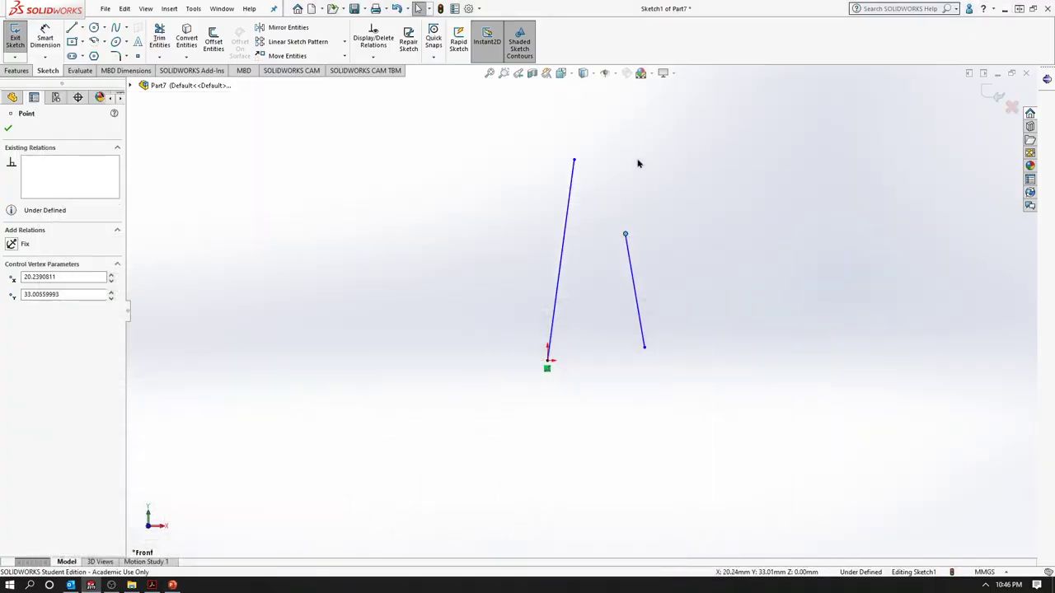
Merge the long and short lines' top endpoints into a single point.
click(576, 161)
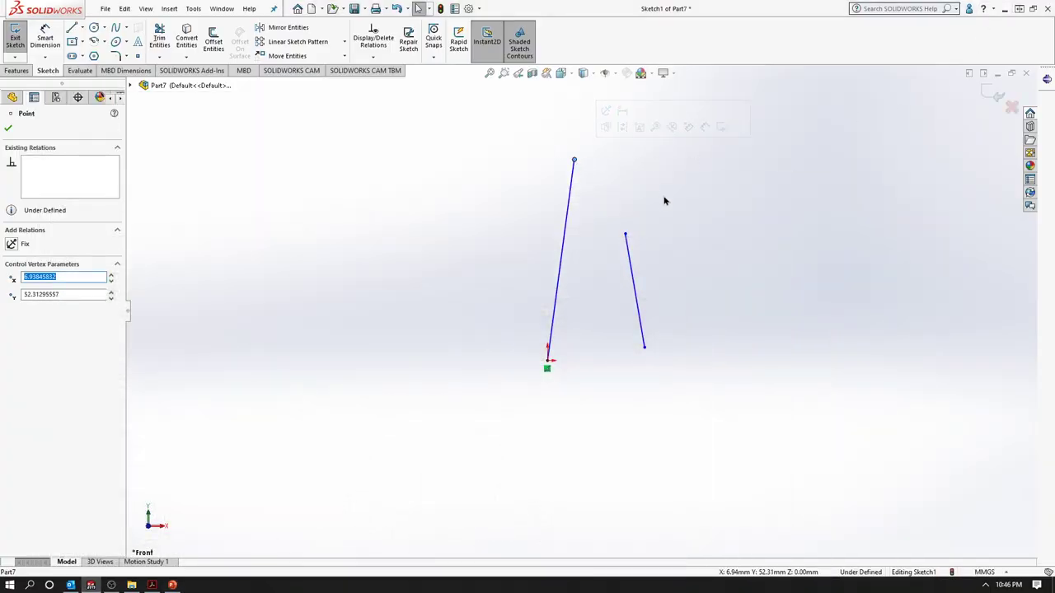
click(624, 188)
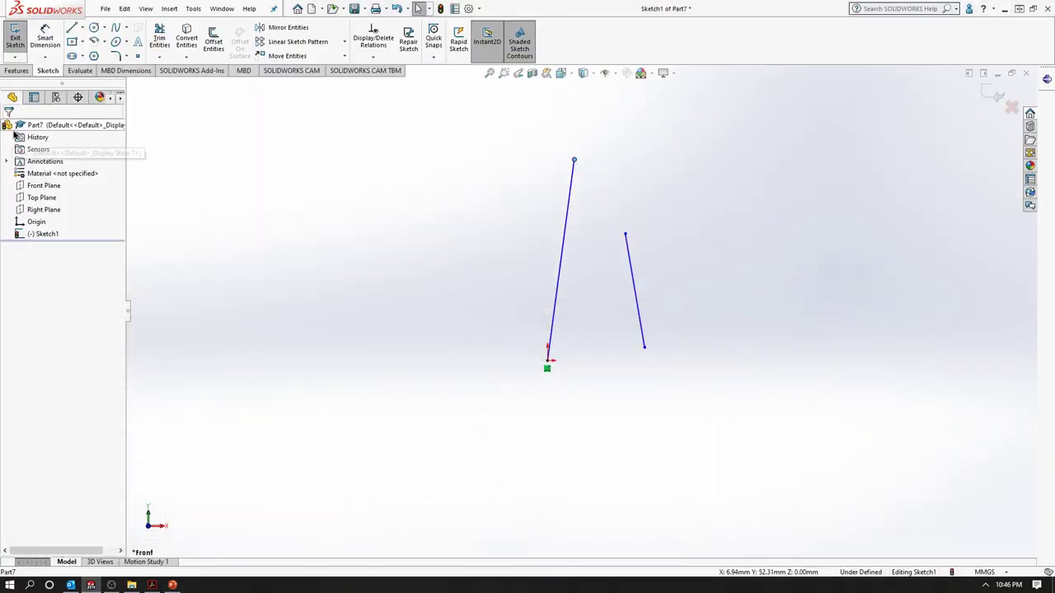
click(574, 159)
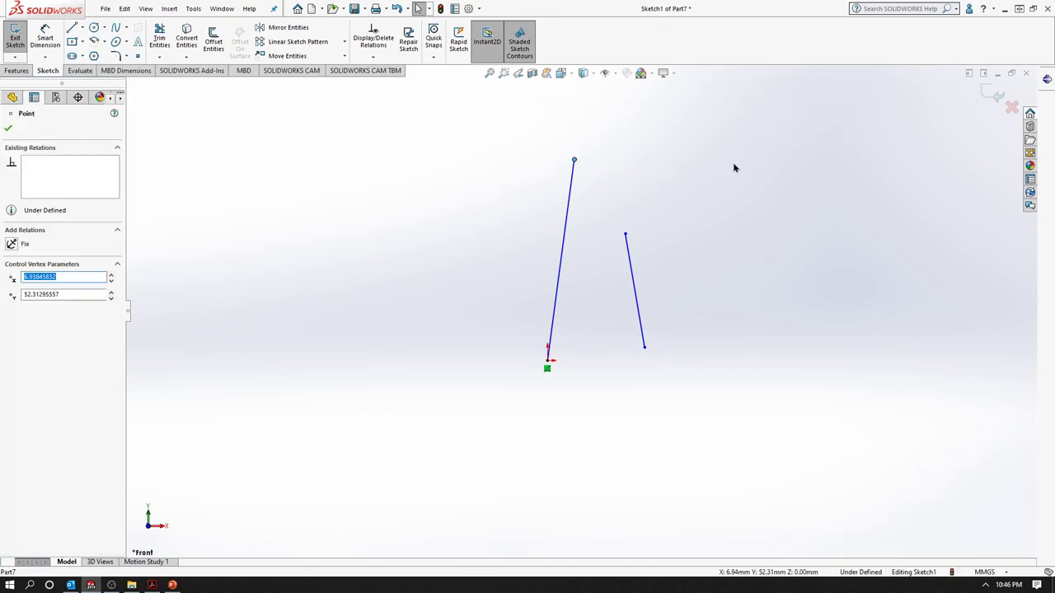
ctrl+click(625, 235)
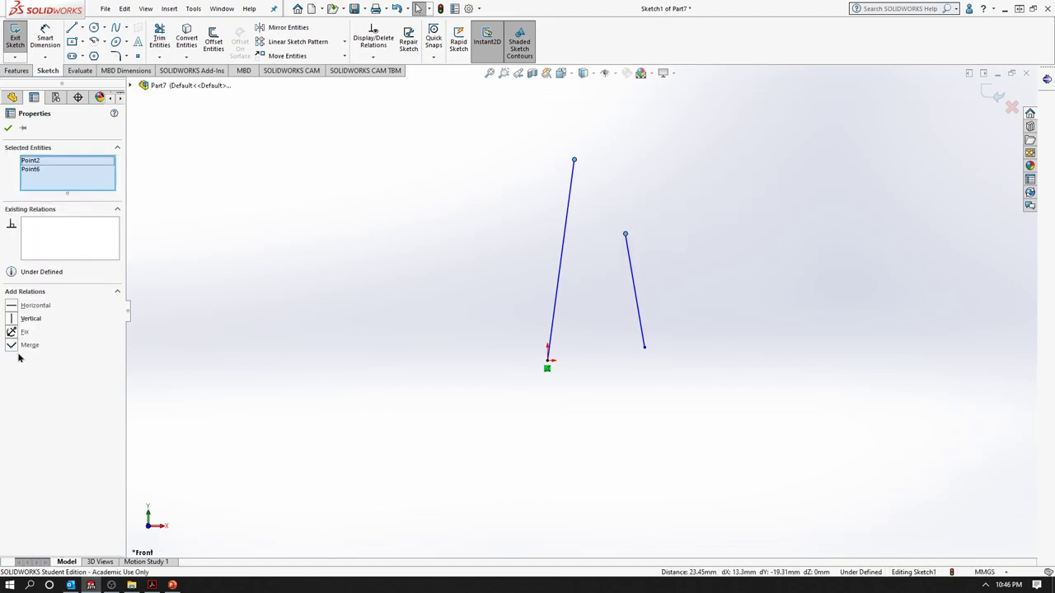
click(11, 347)
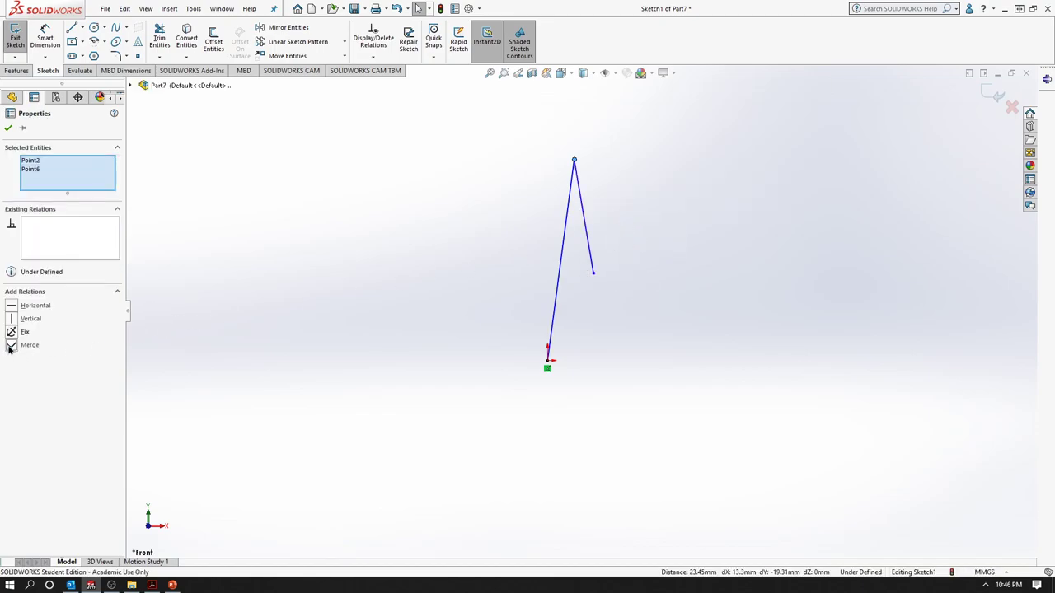
click(638, 227)
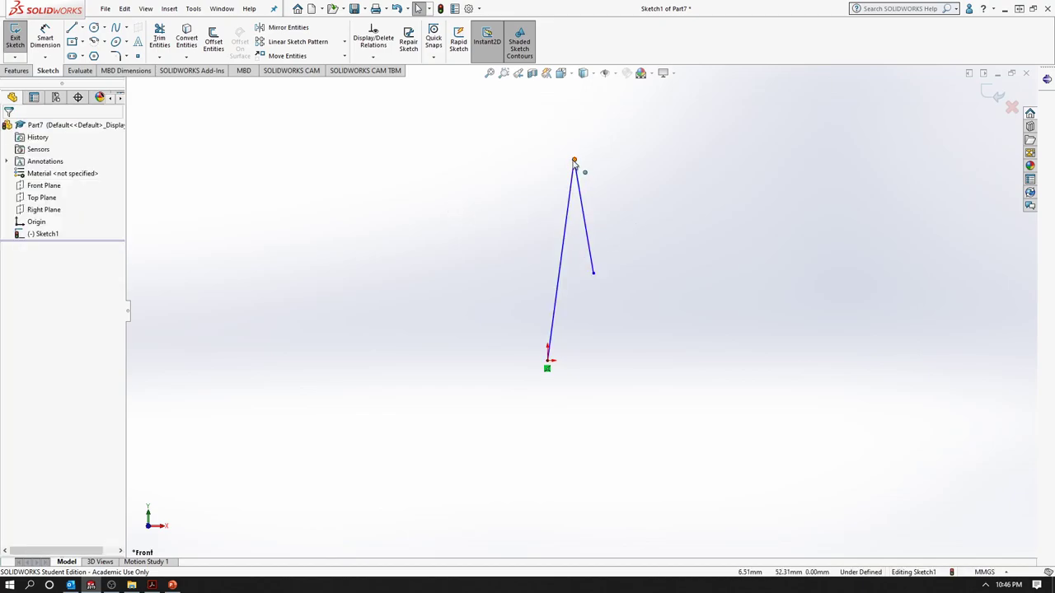
Reposition the shared top vertex and move the slanted line to a new spot.
mouse_move(576, 161)
mouse_down()
mouse_move(716, 183)
mouse_move(537, 112)
mouse_up()
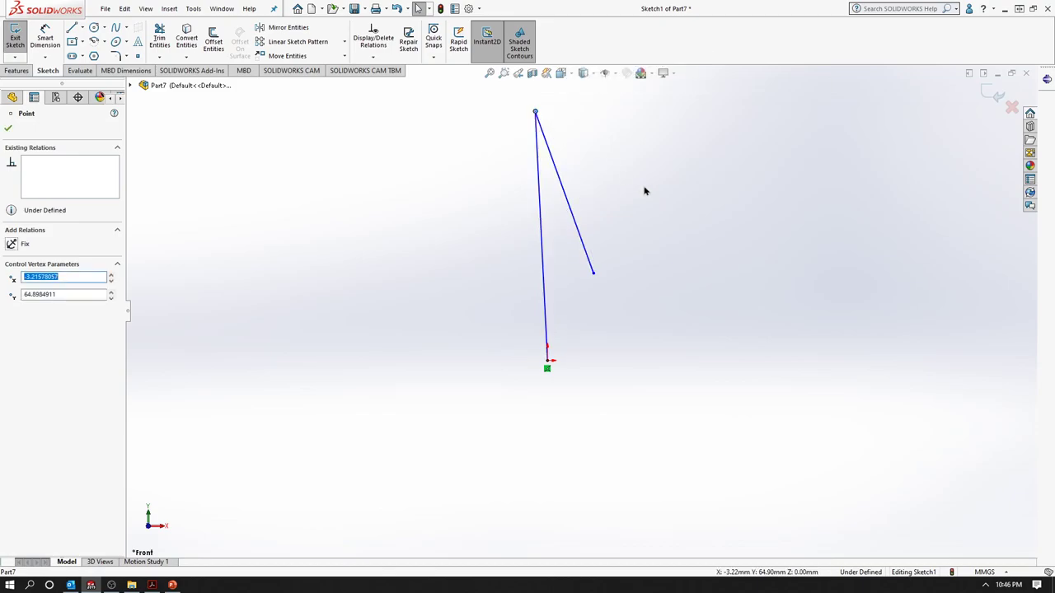
click(653, 205)
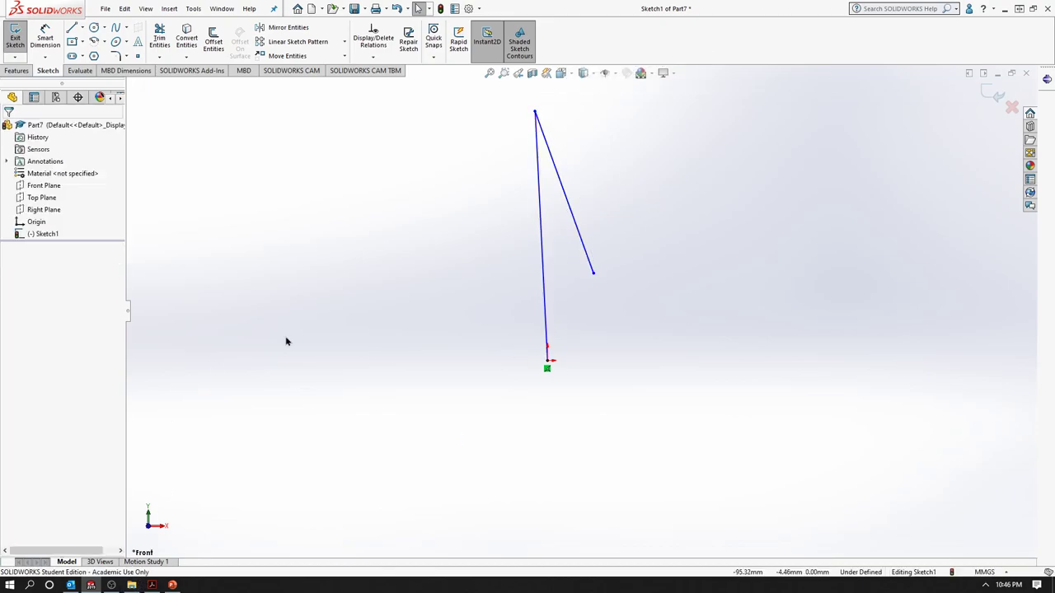
click(536, 112)
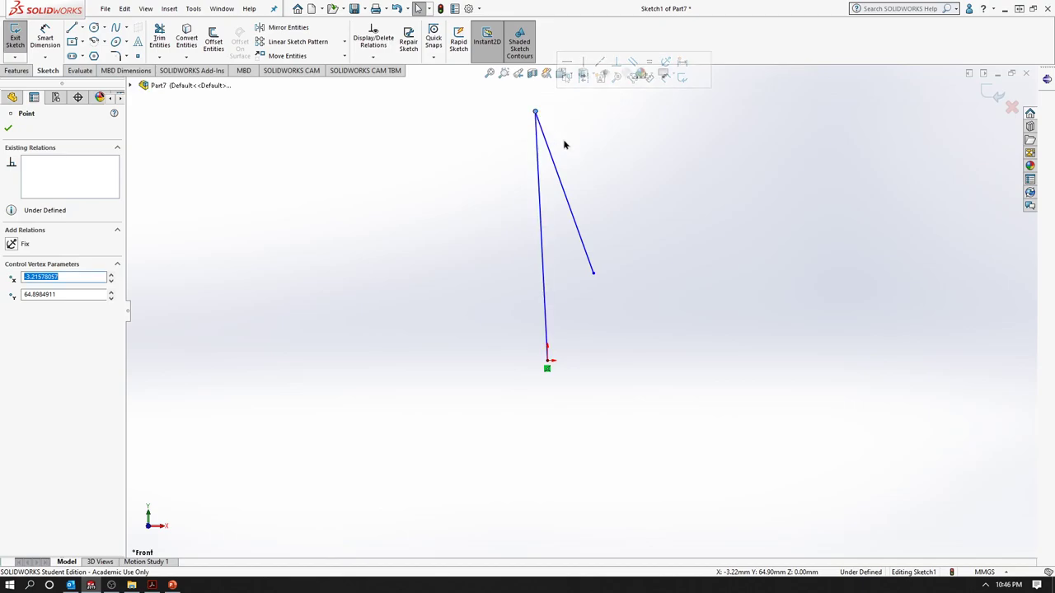
drag(578, 186, 706, 249)
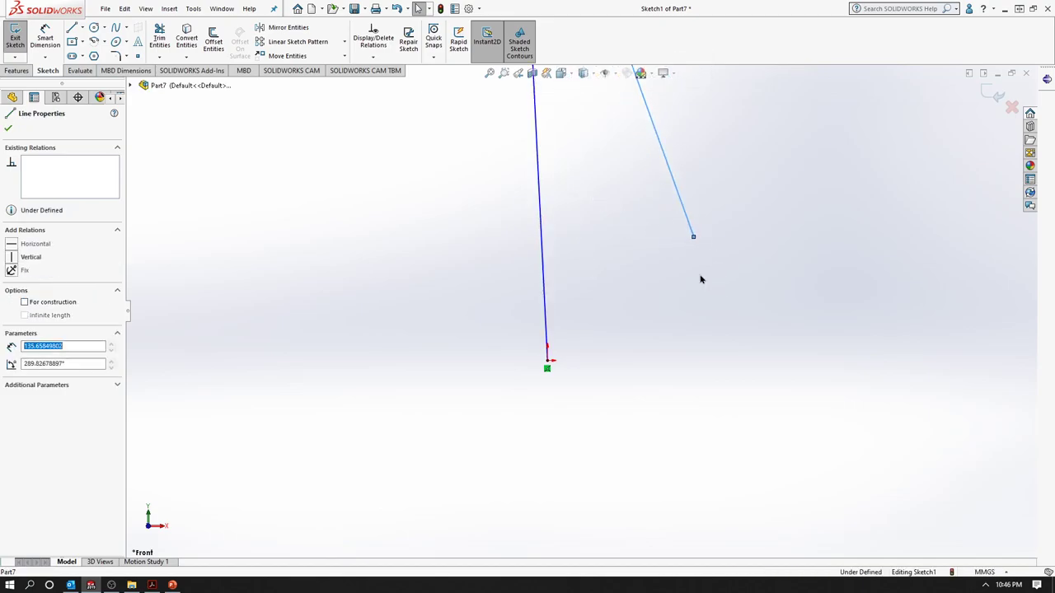
click(616, 75)
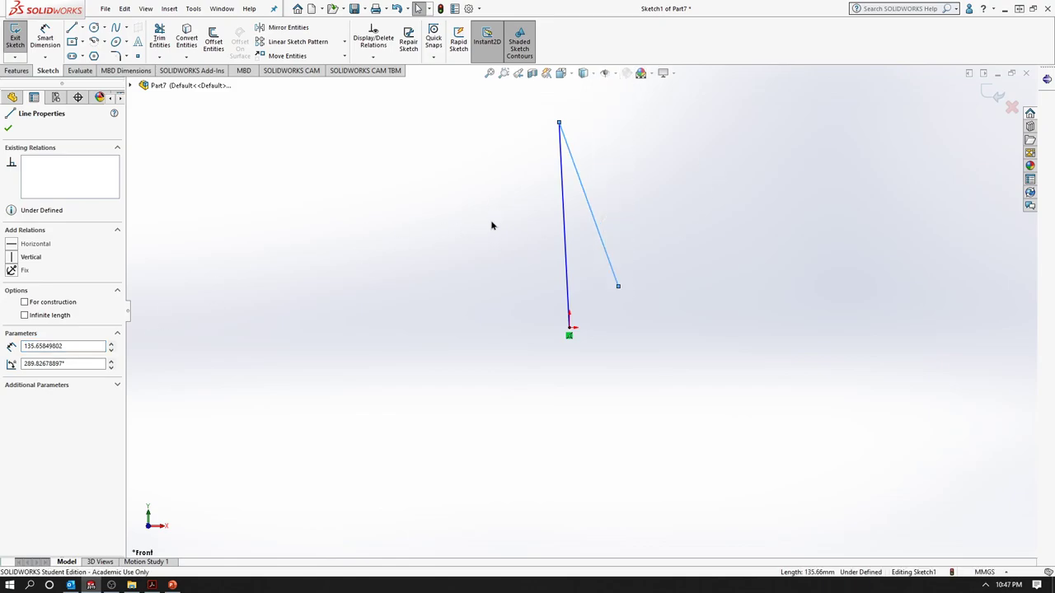
Delete the slanted line and tilt the remaining line up to the right.
click(564, 215)
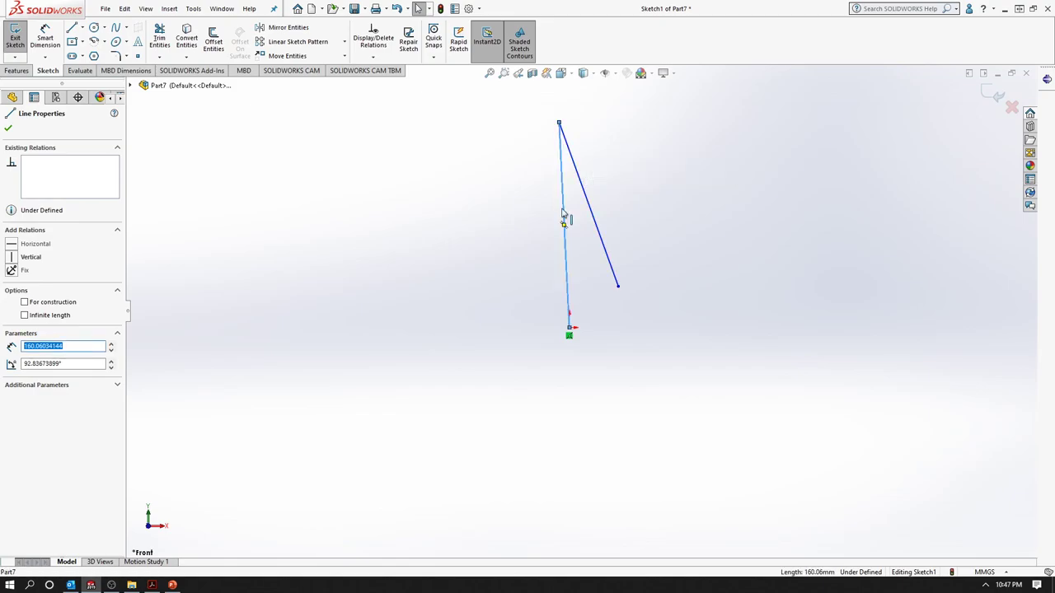
click(563, 216)
click(564, 215)
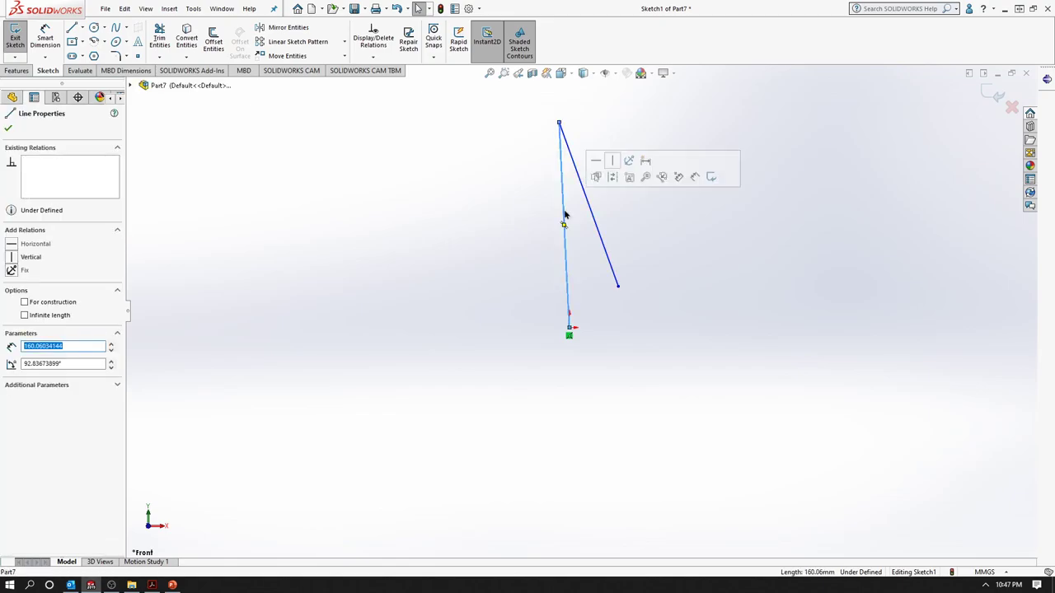
key(Escape)
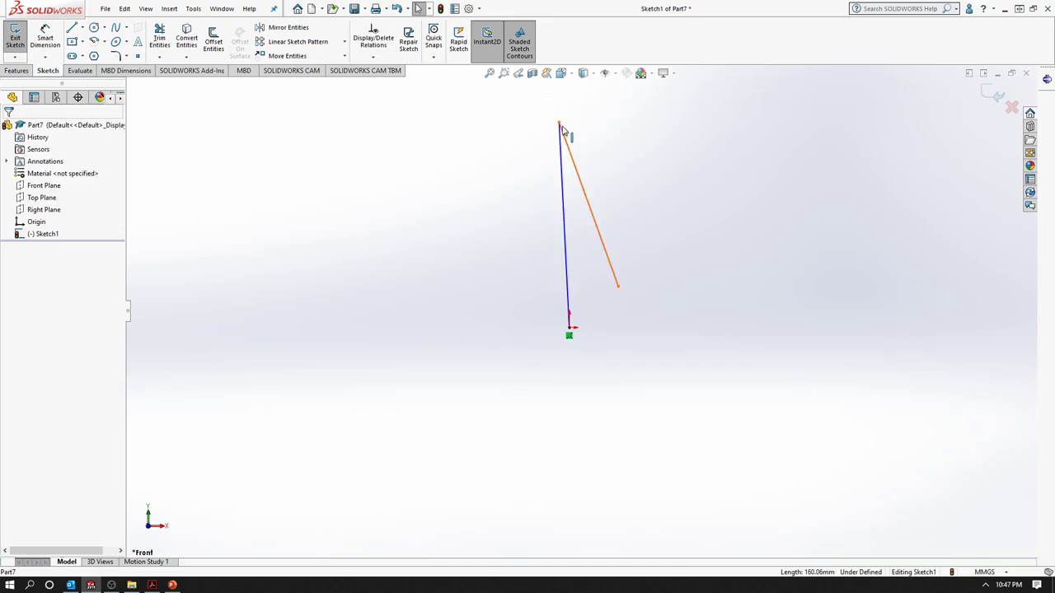
click(569, 150)
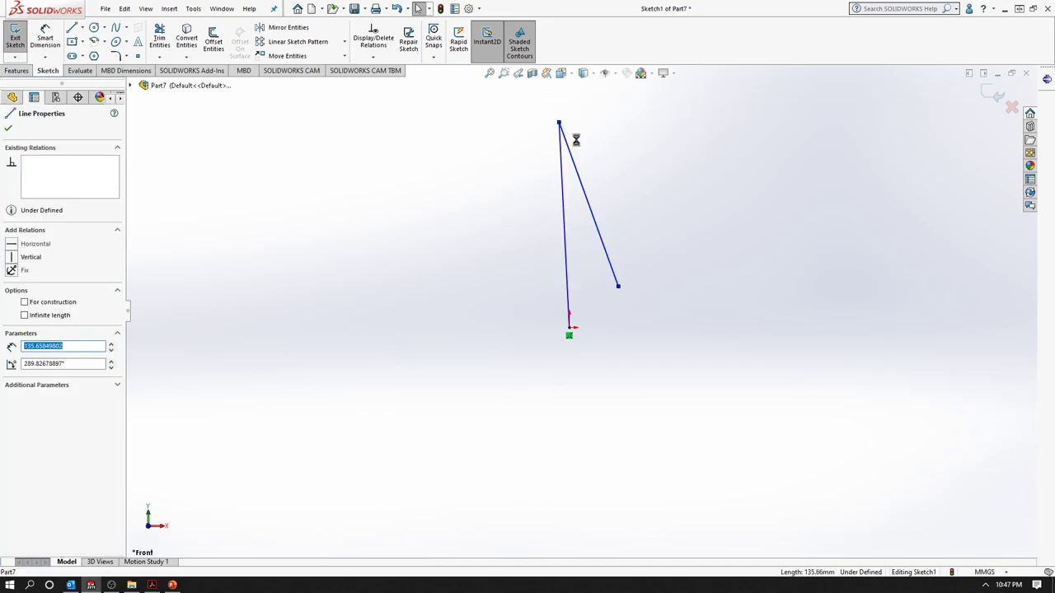
key(Delete)
drag(560, 123, 624, 170)
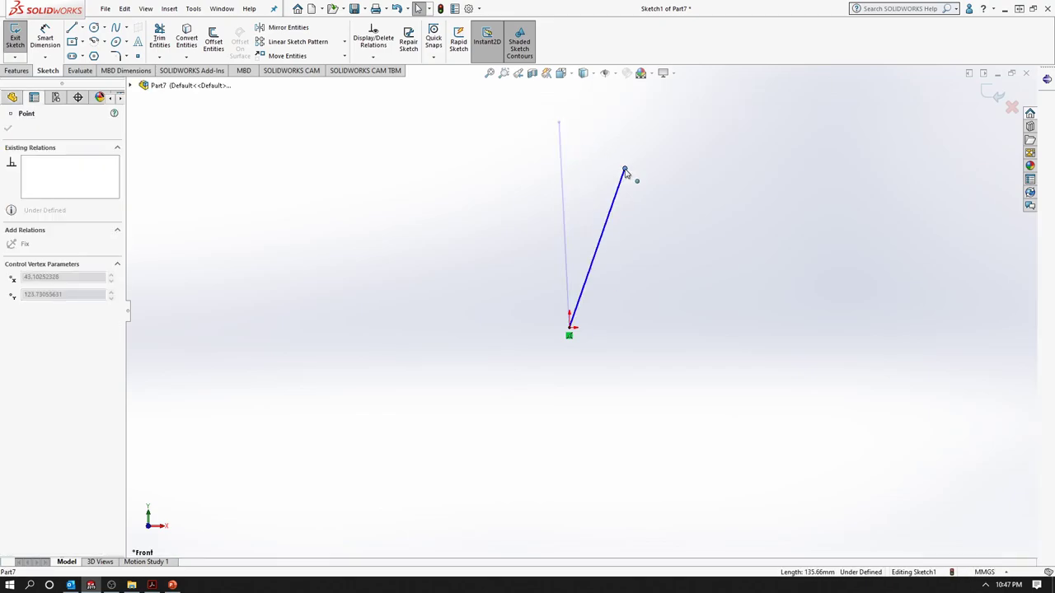
Draw a new separate line to the right, then show the Sketch Relation slide.
click(72, 27)
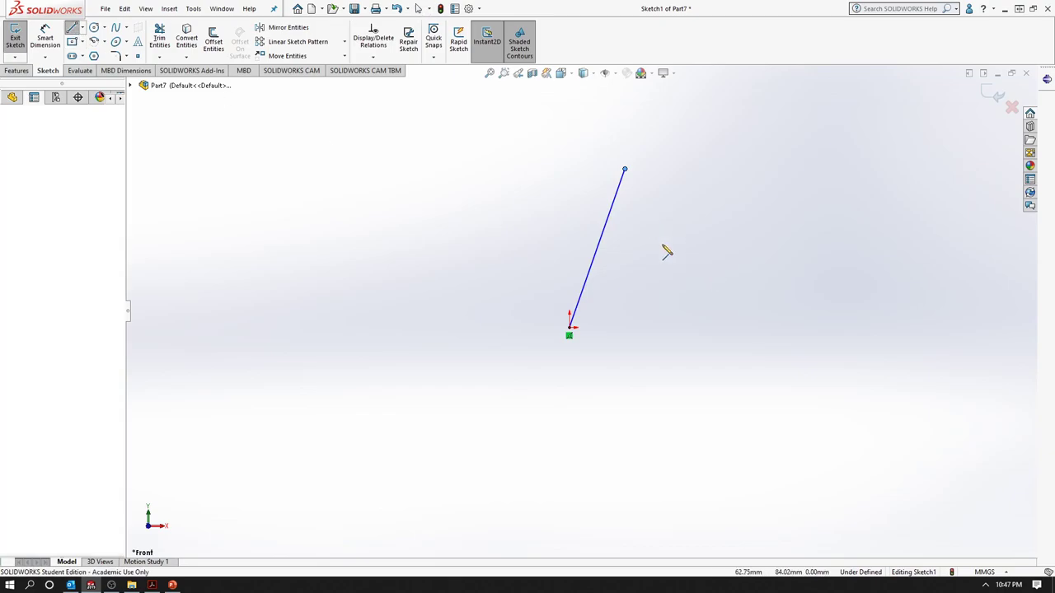
click(649, 219)
click(659, 344)
key(Escape)
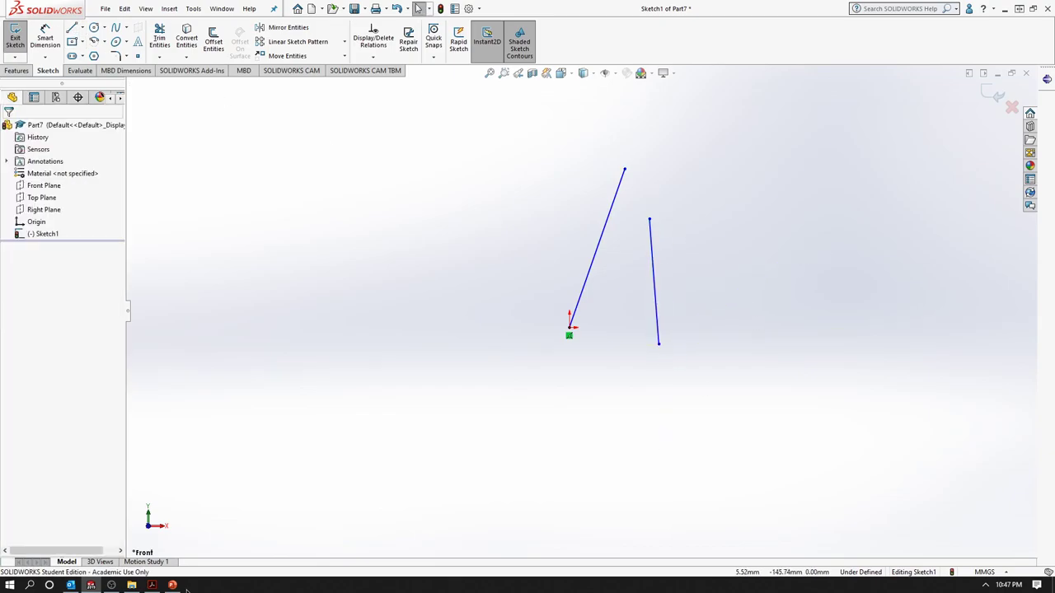
click(172, 584)
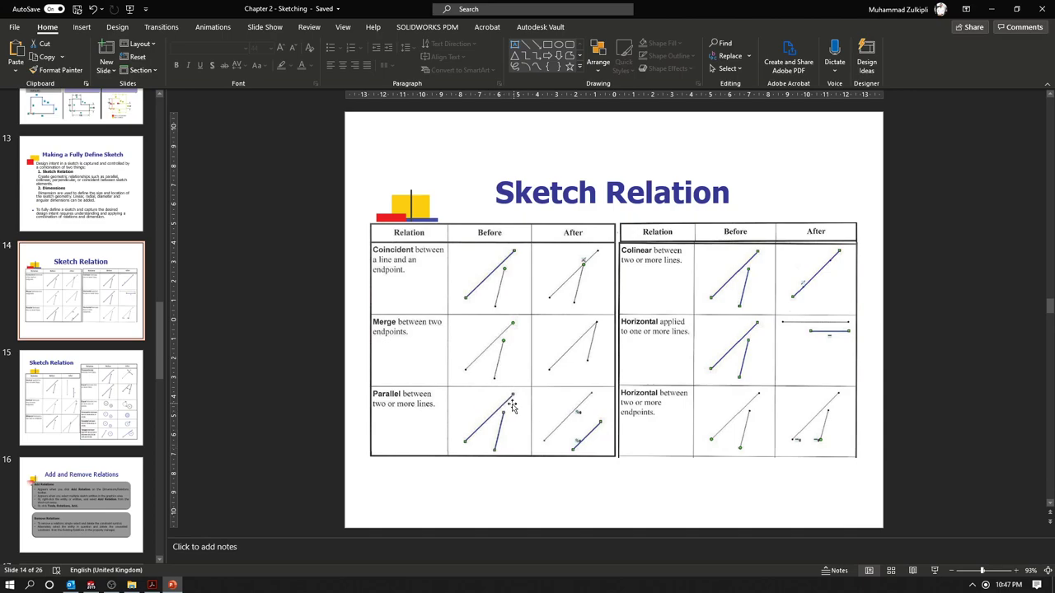
Make the slanted origin line and the second line parallel.
click(992, 13)
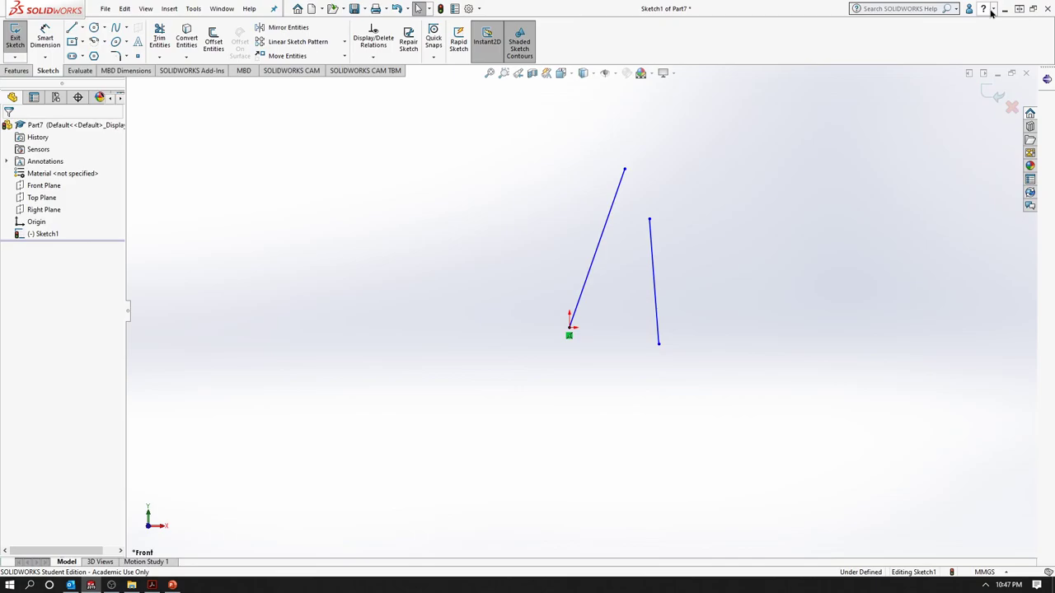
click(602, 239)
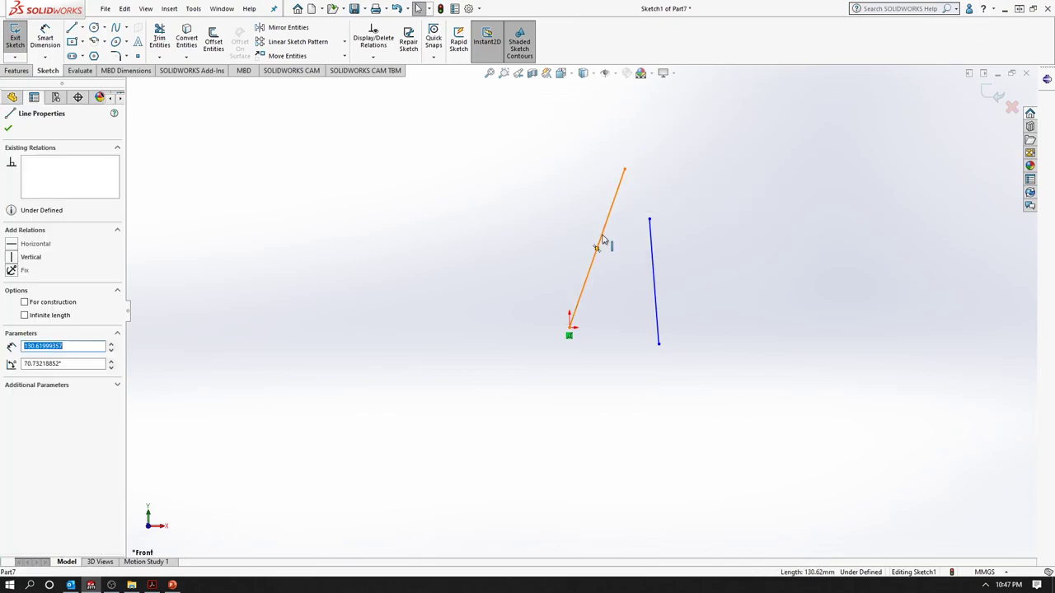
ctrl+click(654, 271)
click(11, 359)
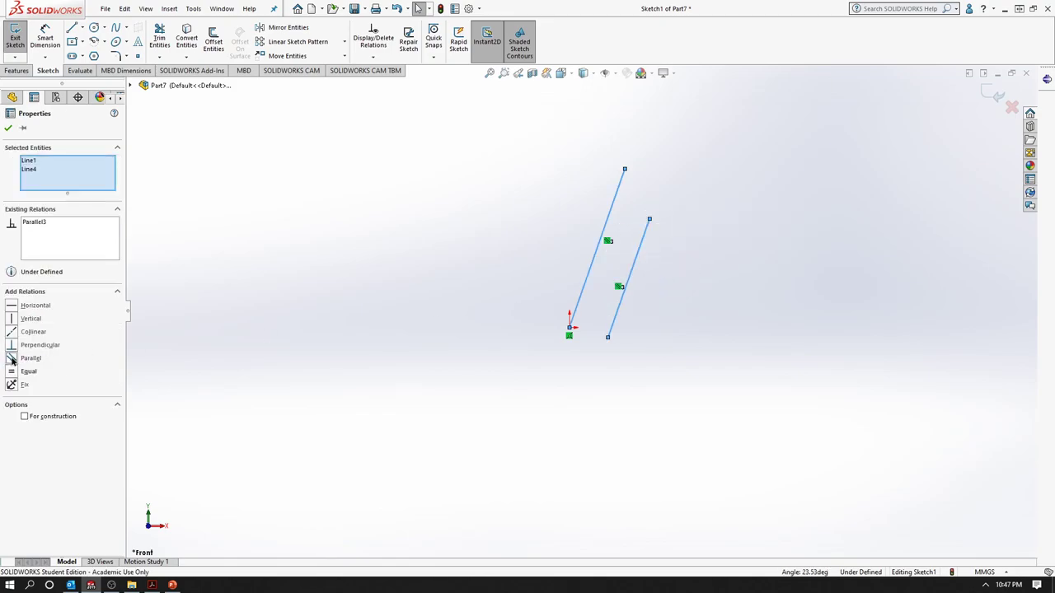
click(738, 349)
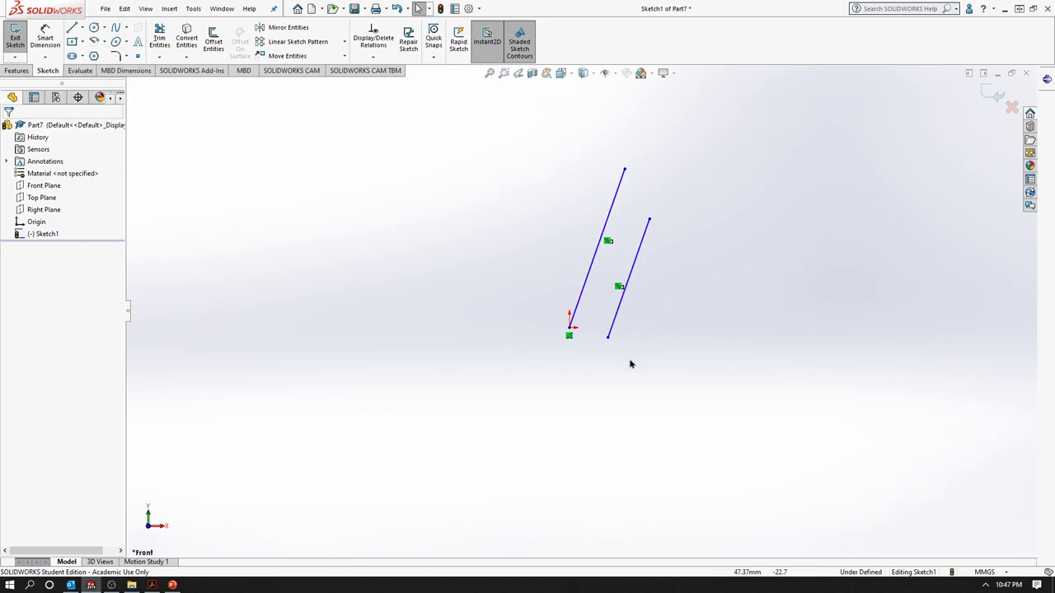
Delete the Parallel relation, swing the right line's lower end down-right, and show the slide.
click(609, 241)
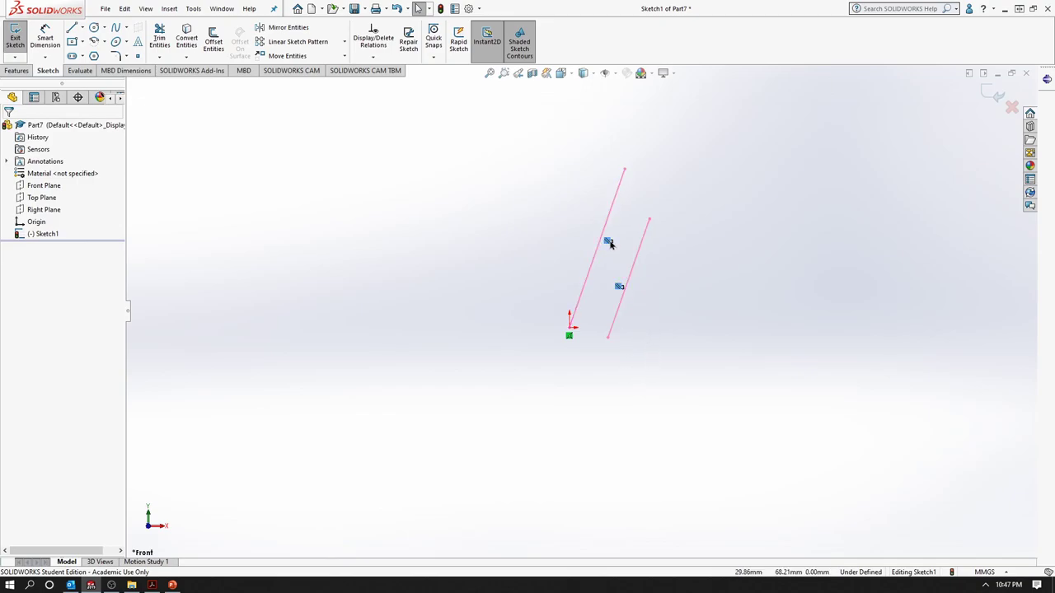
key(Delete)
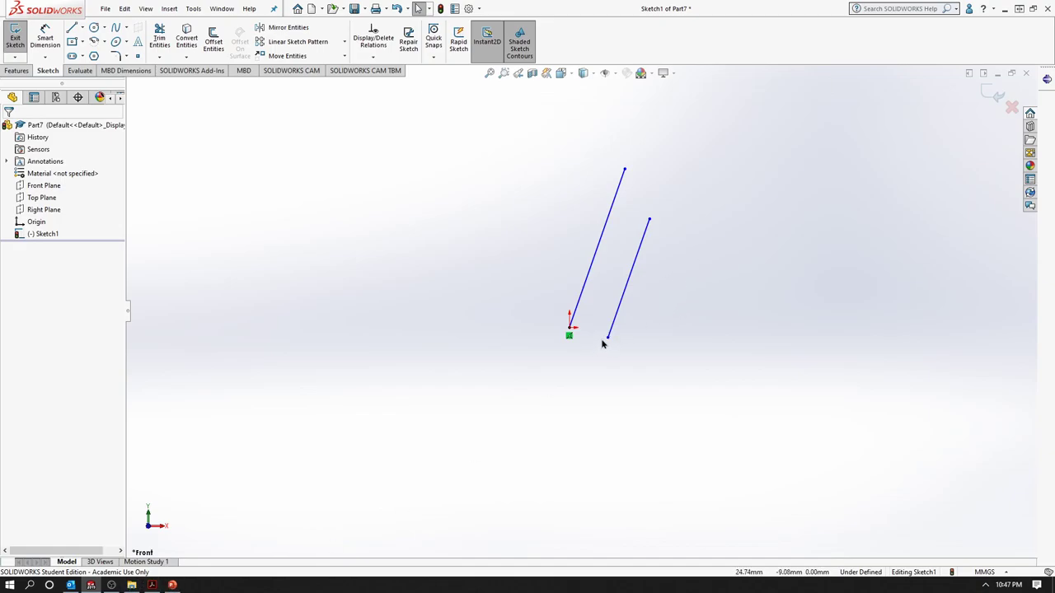
drag(610, 340, 723, 361)
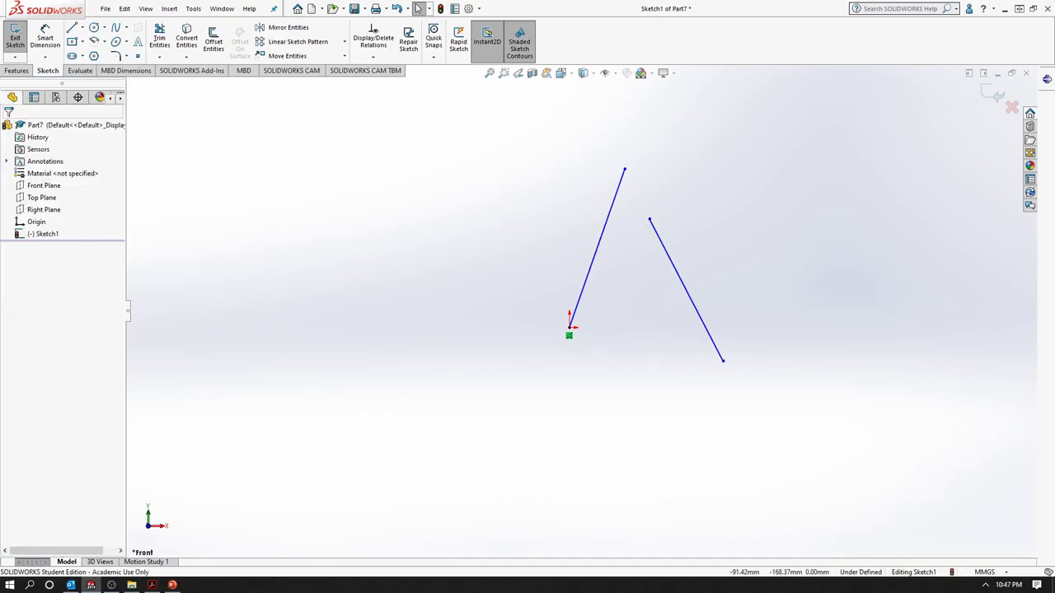
click(172, 585)
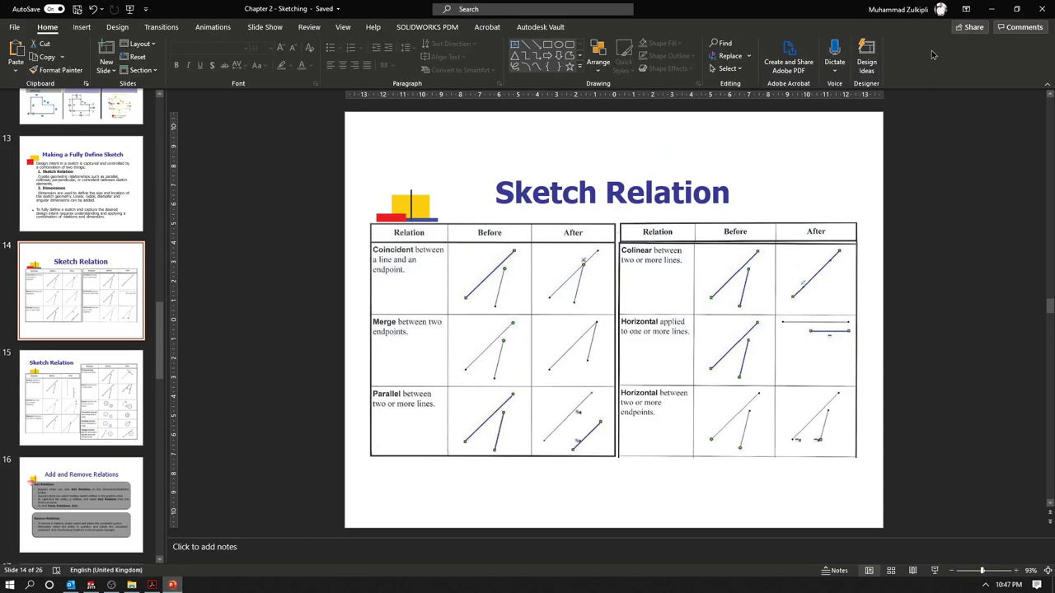
Make the two lines collinear and drag their endpoints to rotate them about the origin.
click(990, 9)
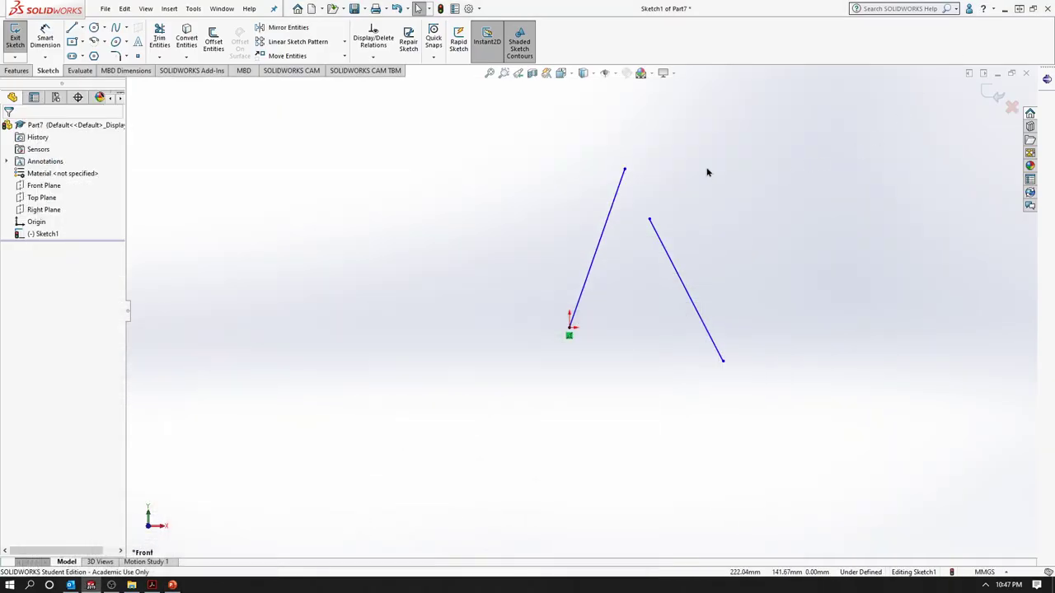
click(612, 219)
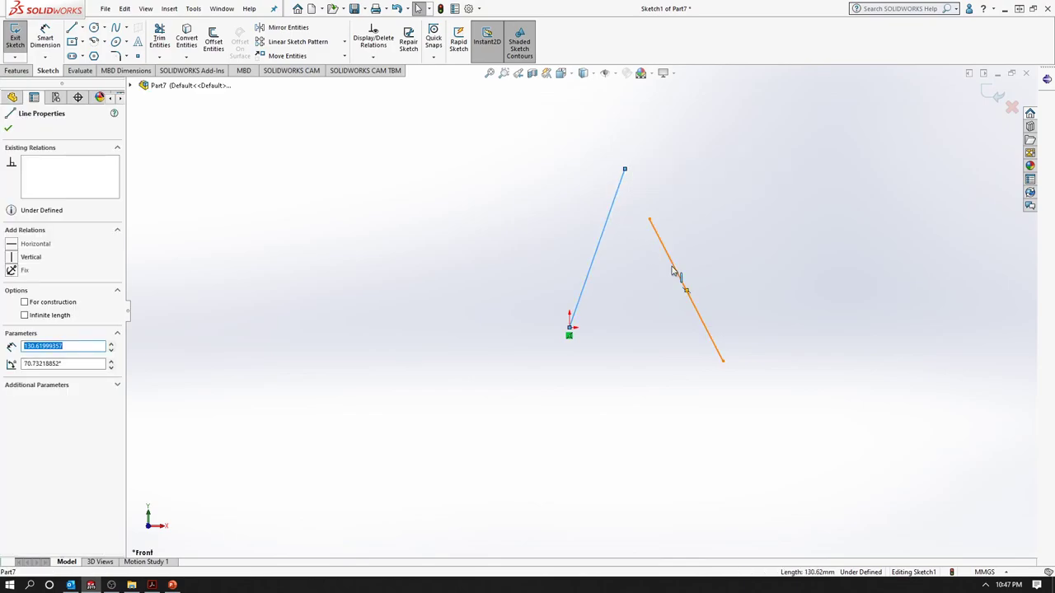
ctrl+click(674, 272)
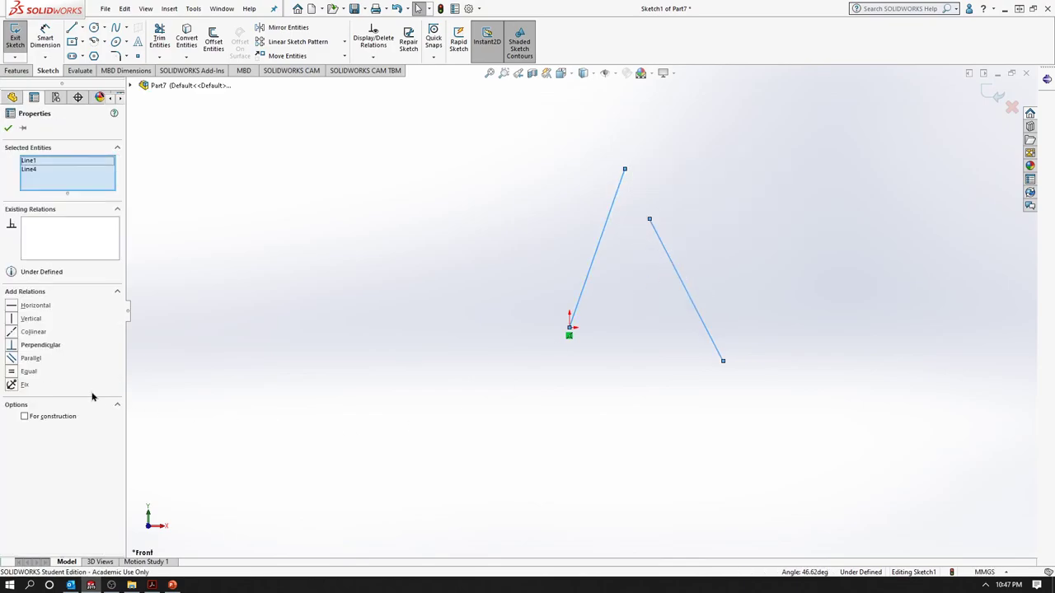
click(11, 332)
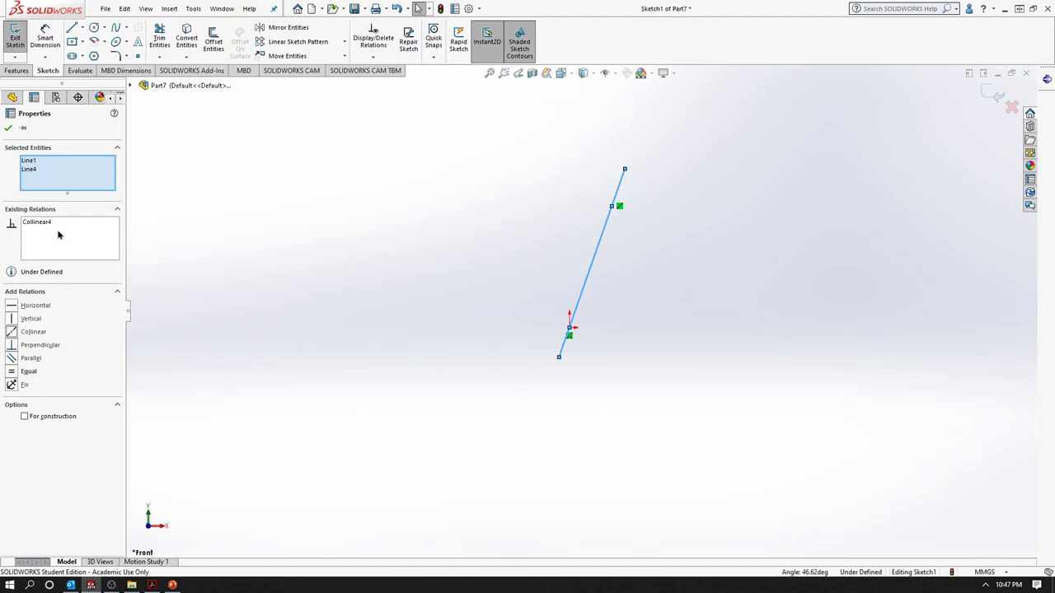
click(7, 129)
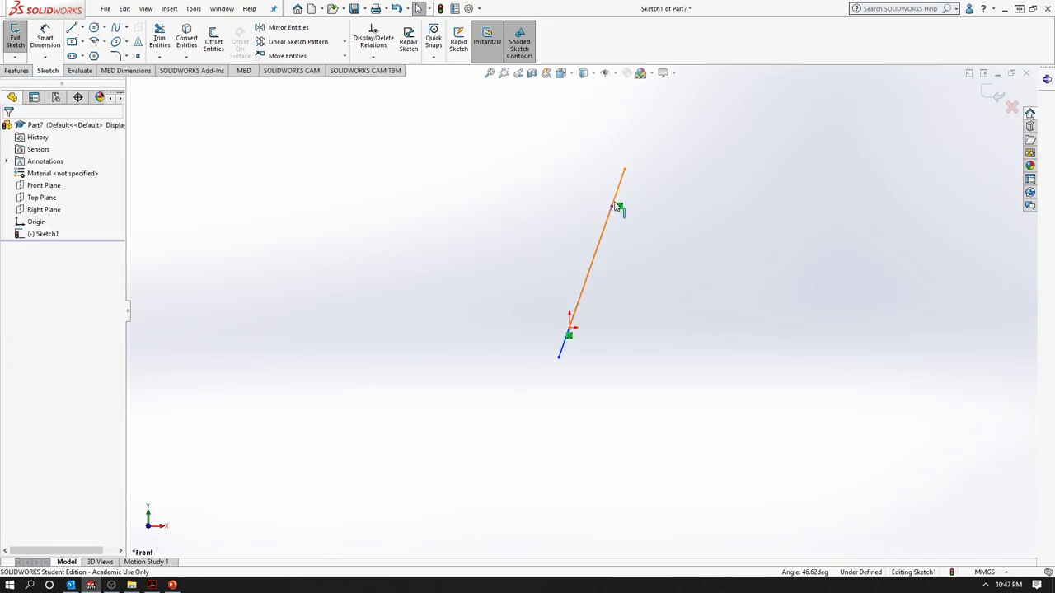
drag(624, 169, 657, 141)
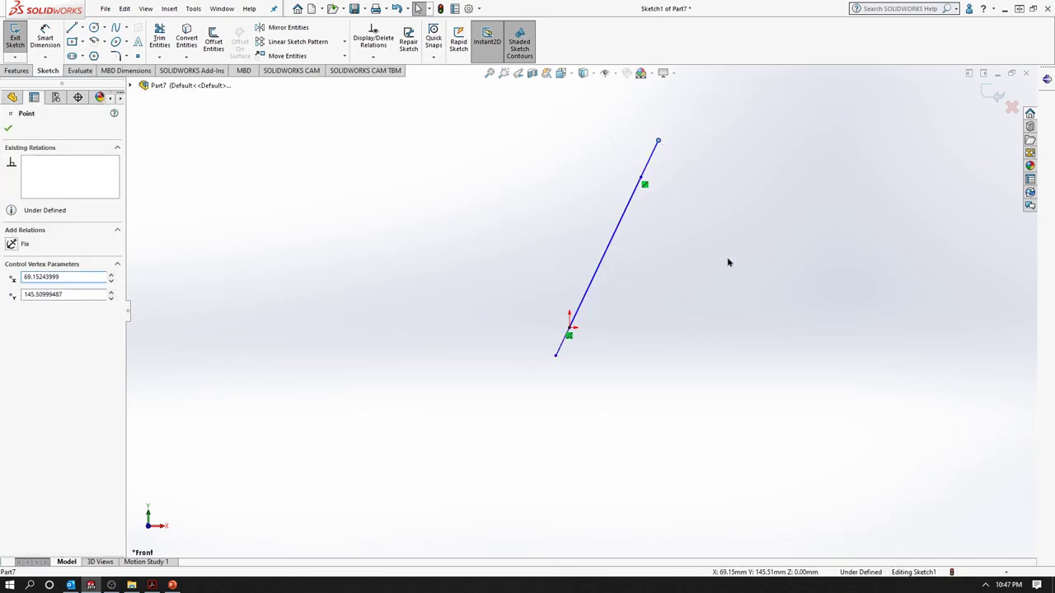
click(610, 337)
drag(558, 357, 682, 265)
click(759, 353)
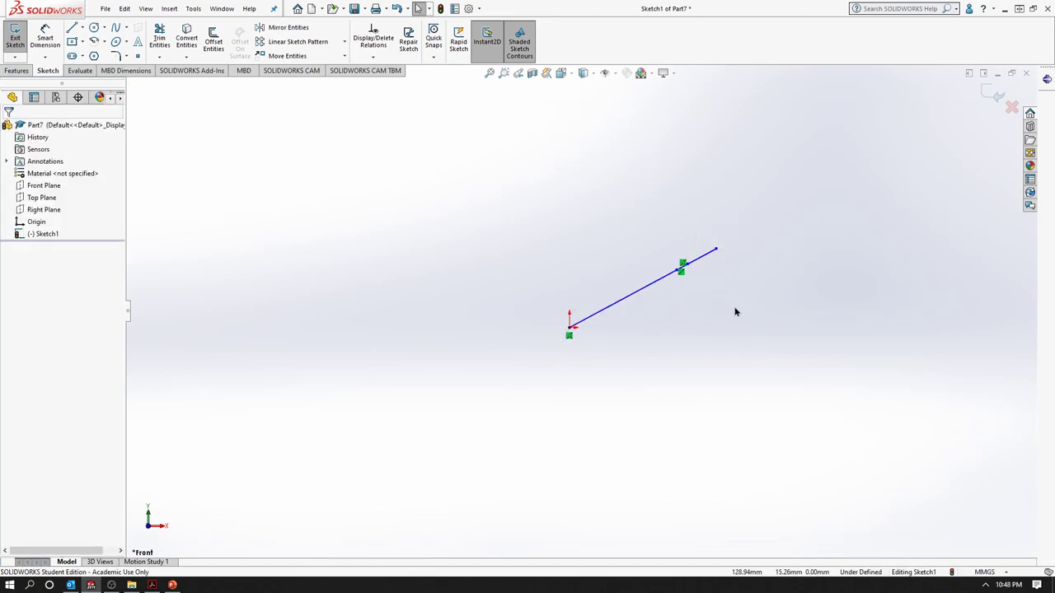
Delete the Collinear relation and reshape the lines into two separate slanted lines.
click(683, 263)
key(Delete)
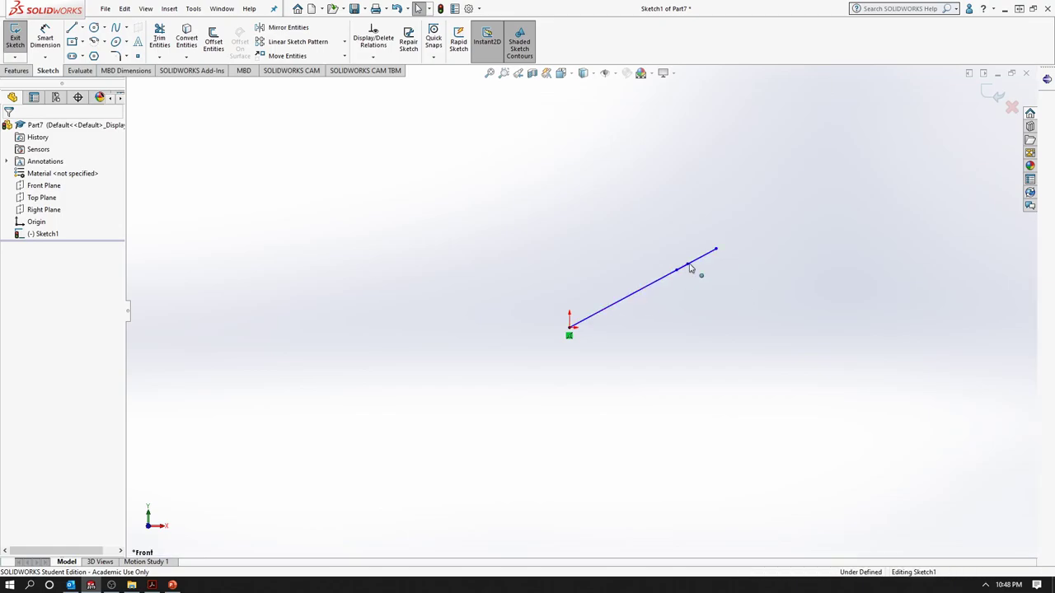
click(707, 281)
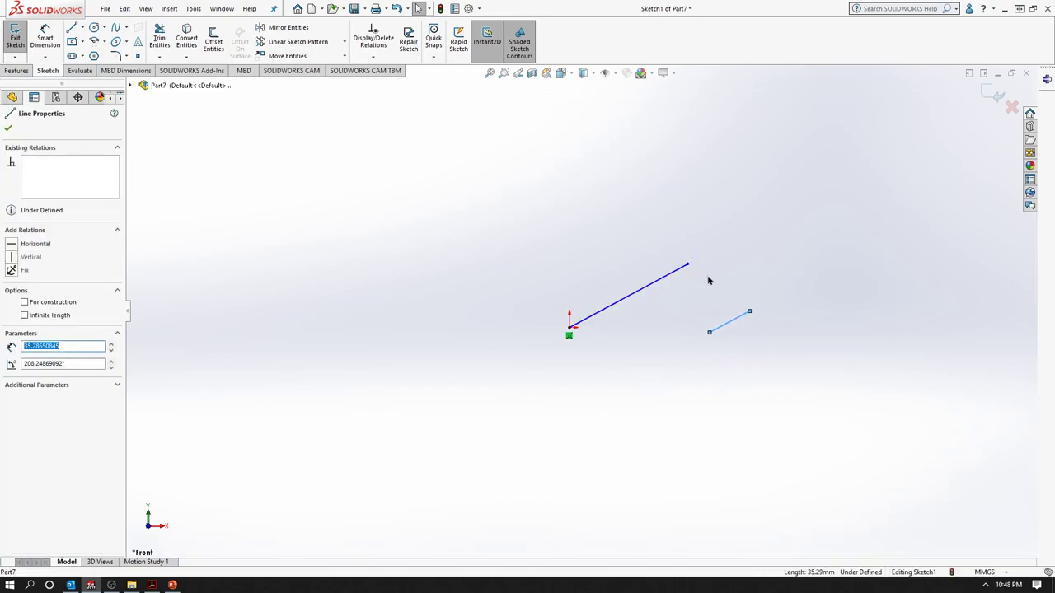
drag(687, 268, 590, 195)
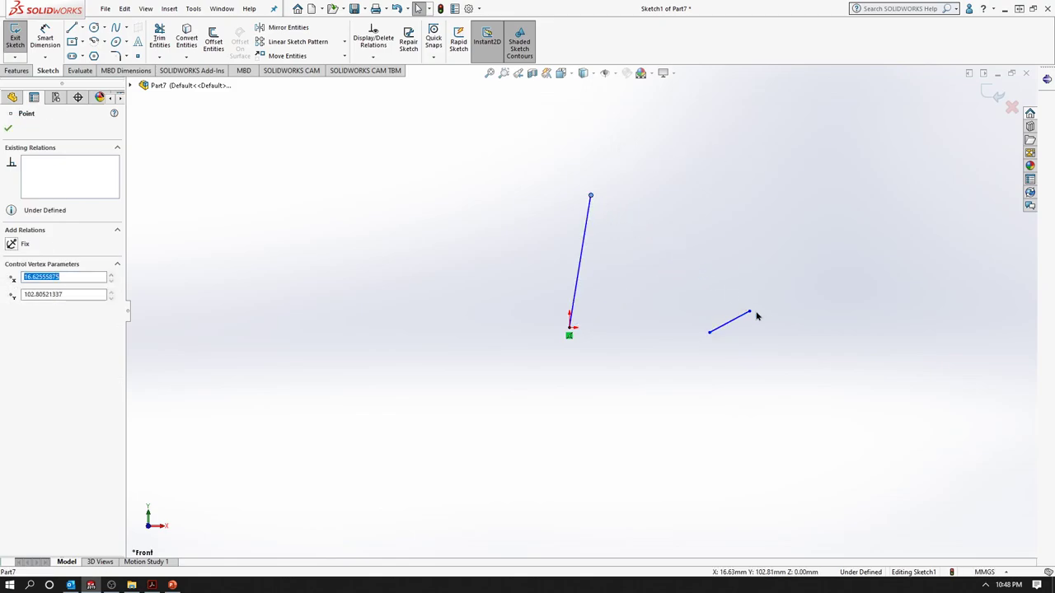
mouse_move(749, 312)
mouse_down()
mouse_move(713, 238)
mouse_move(688, 239)
mouse_up()
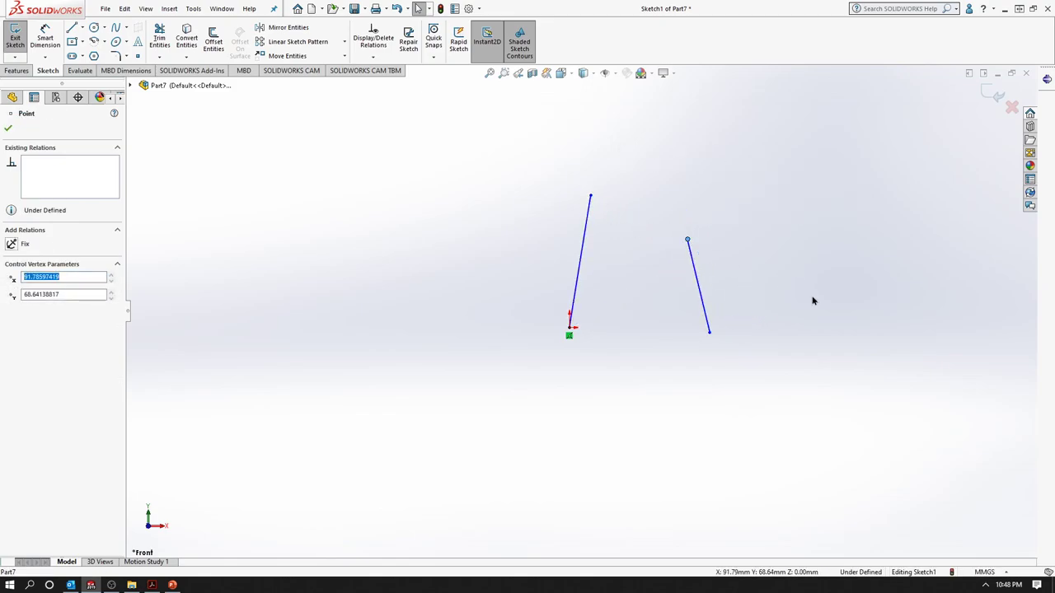
click(813, 299)
click(153, 586)
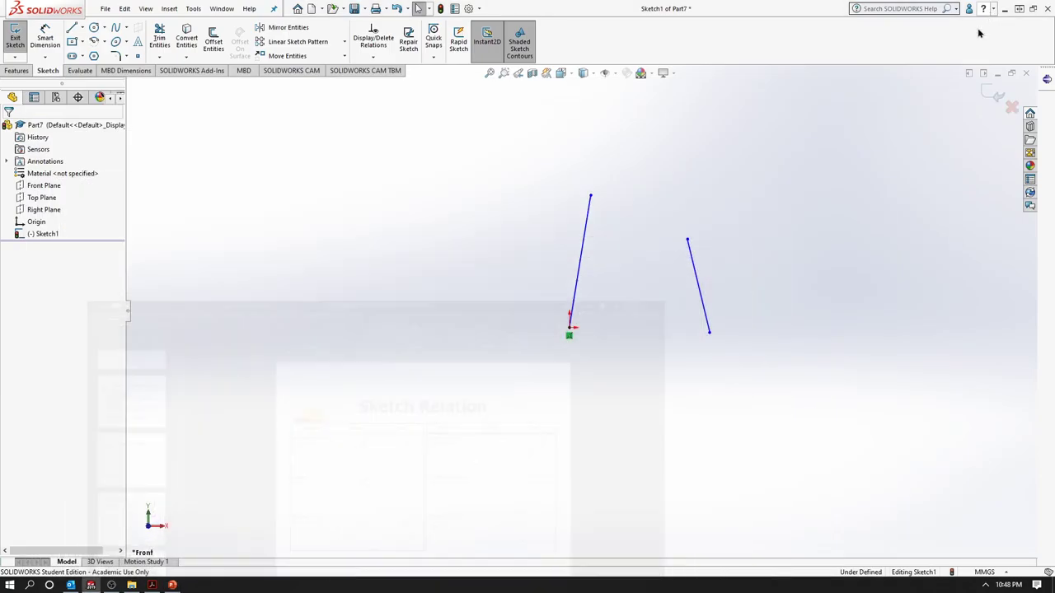
Apply a Horizontal relation to both the left and right sketch lines.
click(992, 8)
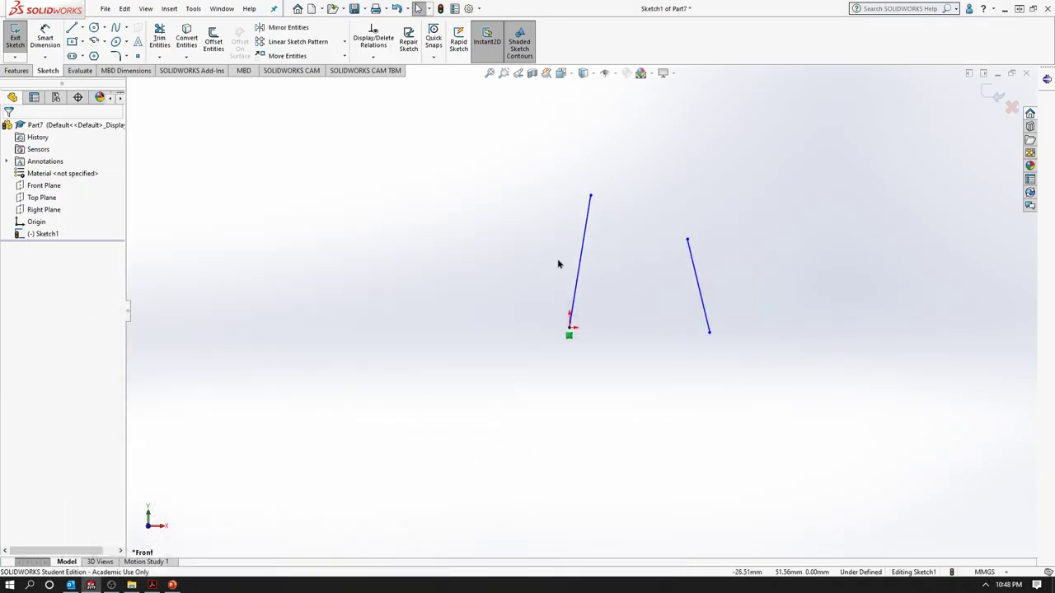
click(582, 261)
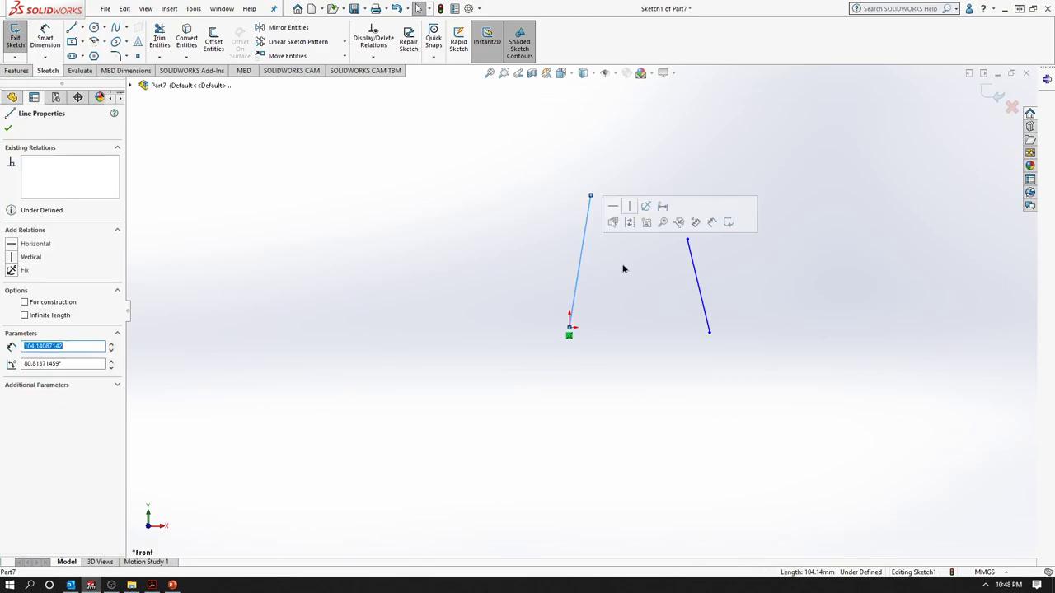
ctrl+click(698, 284)
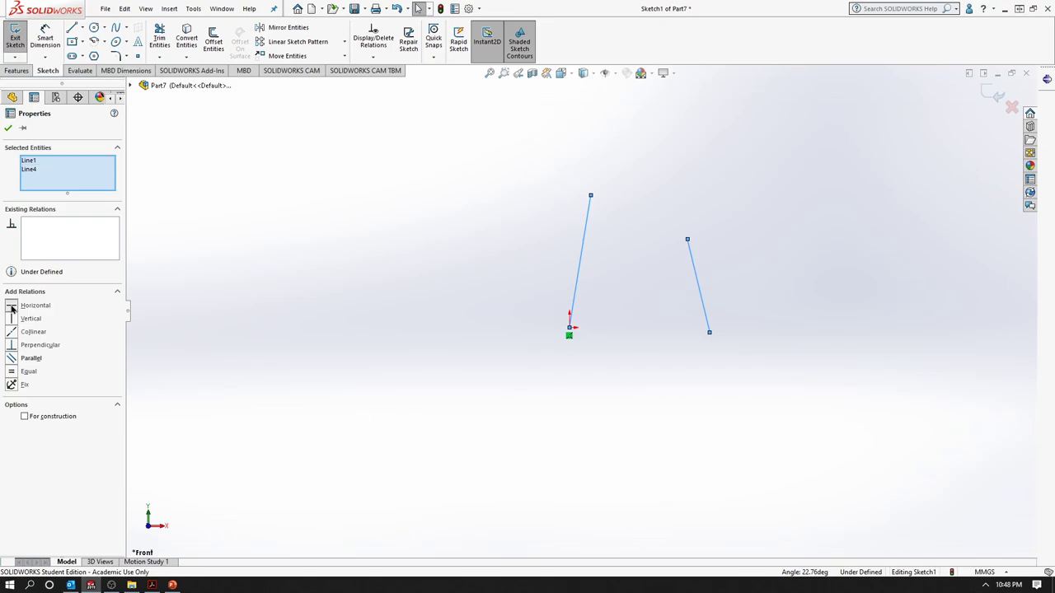
click(12, 305)
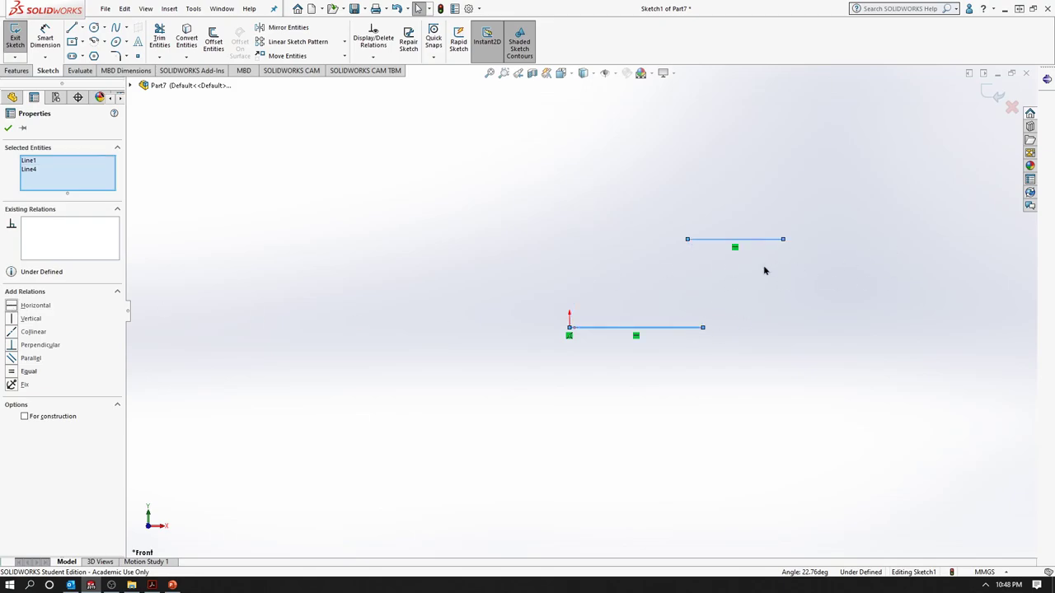
click(9, 130)
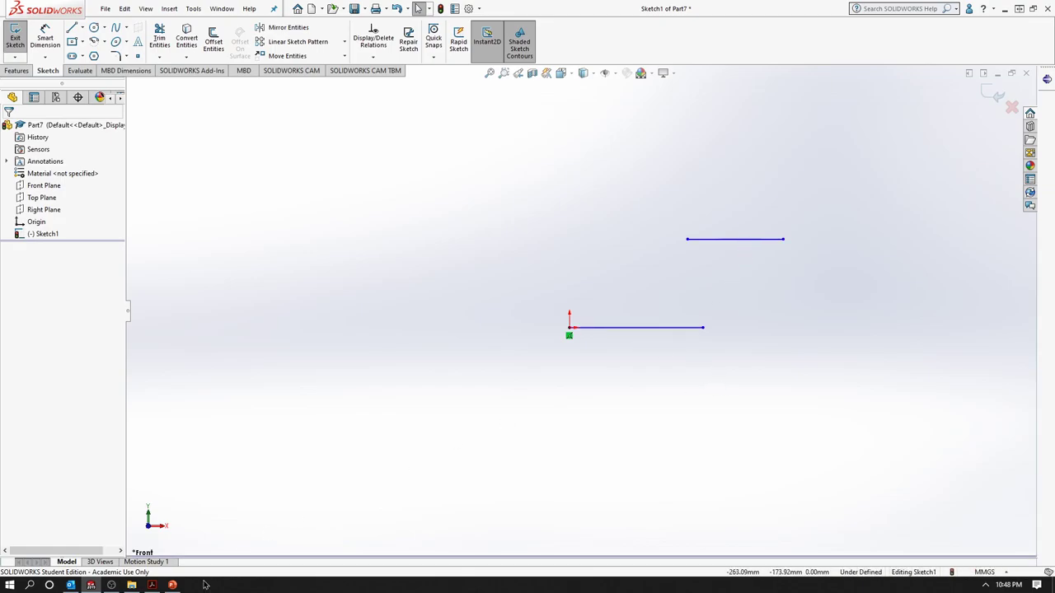
Add a Horizontal relation between the upper line's left endpoint and the origin endpoint.
click(172, 585)
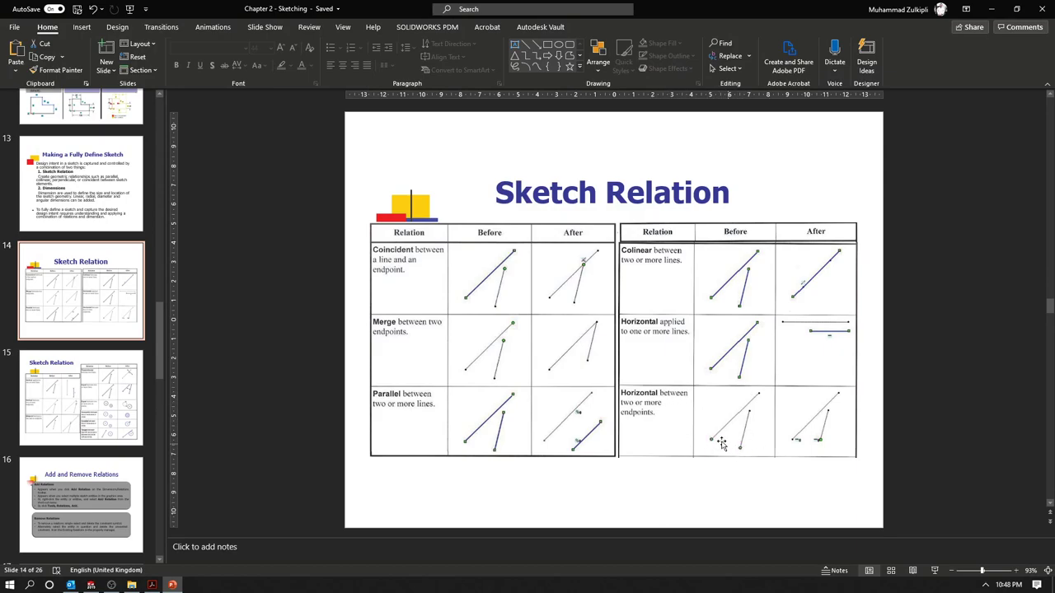
click(989, 10)
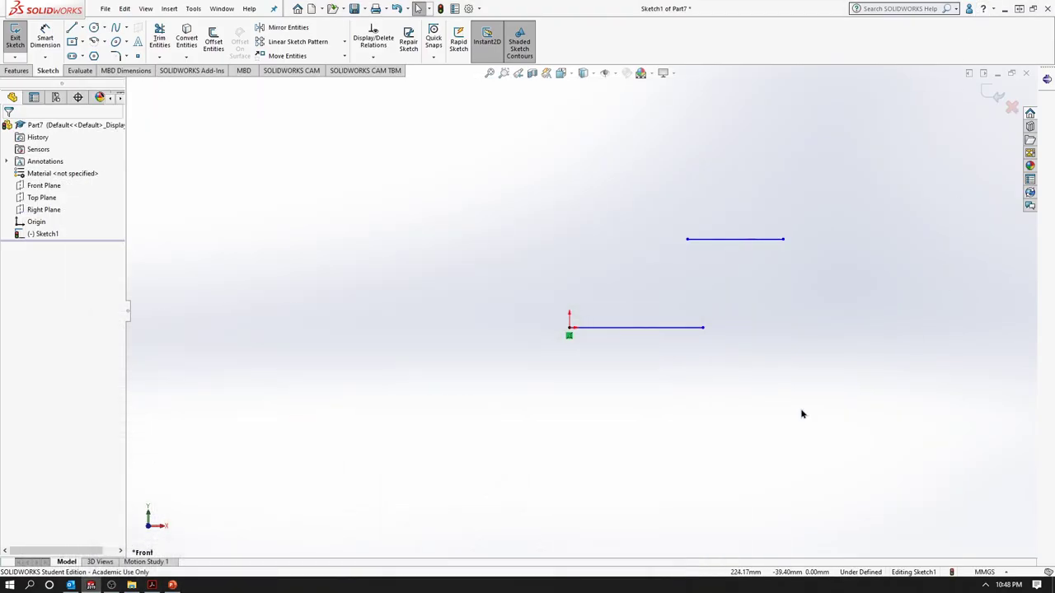
click(689, 240)
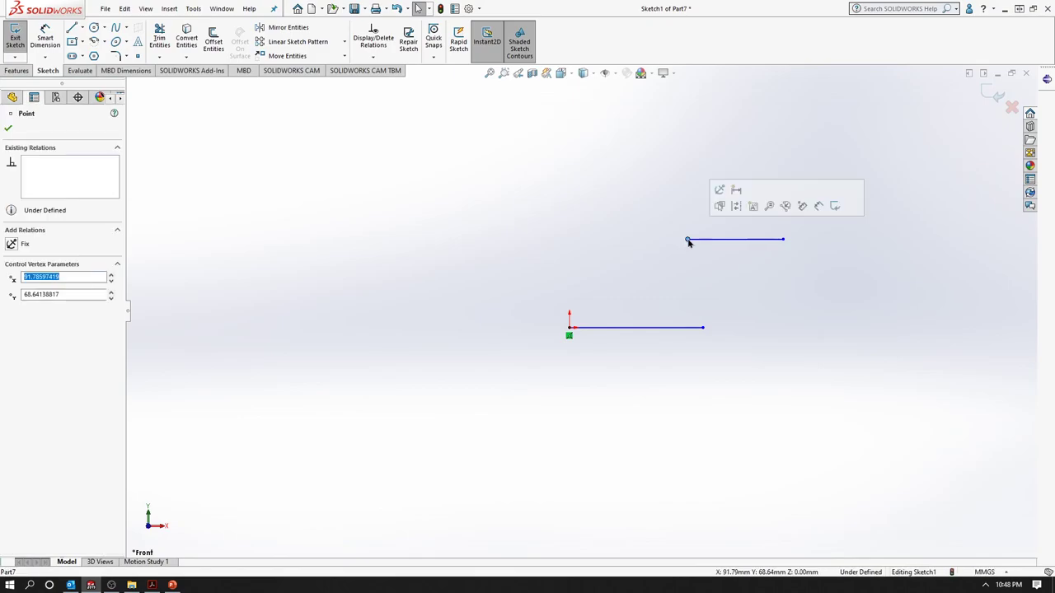
ctrl+click(570, 329)
click(14, 307)
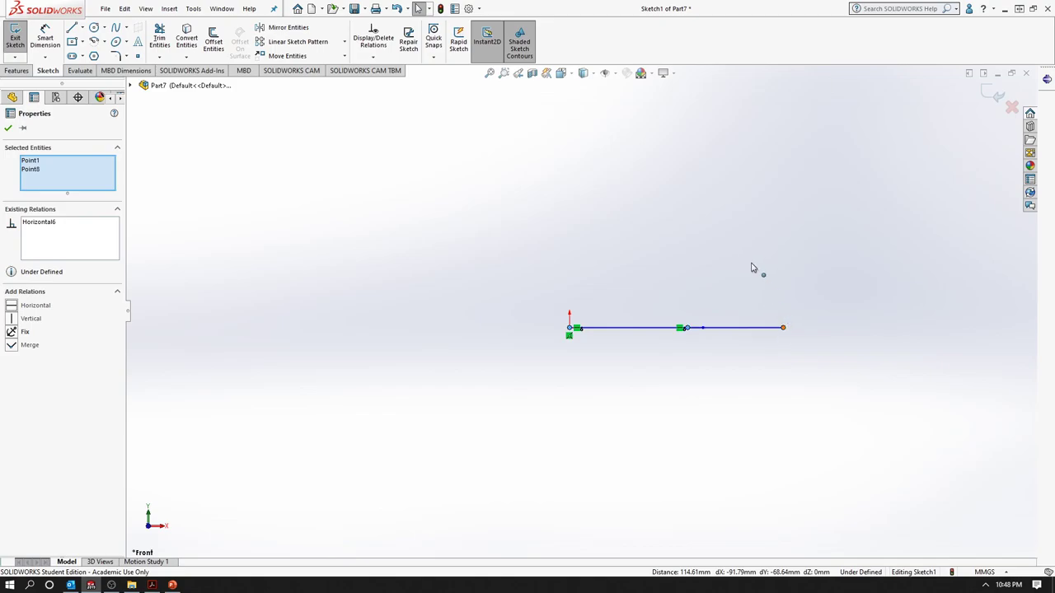
Drag both lines' endpoints so each stands nearly upright.
drag(783, 327, 704, 236)
mouse_move(704, 328)
mouse_down()
mouse_move(624, 245)
mouse_move(562, 228)
mouse_up()
click(765, 412)
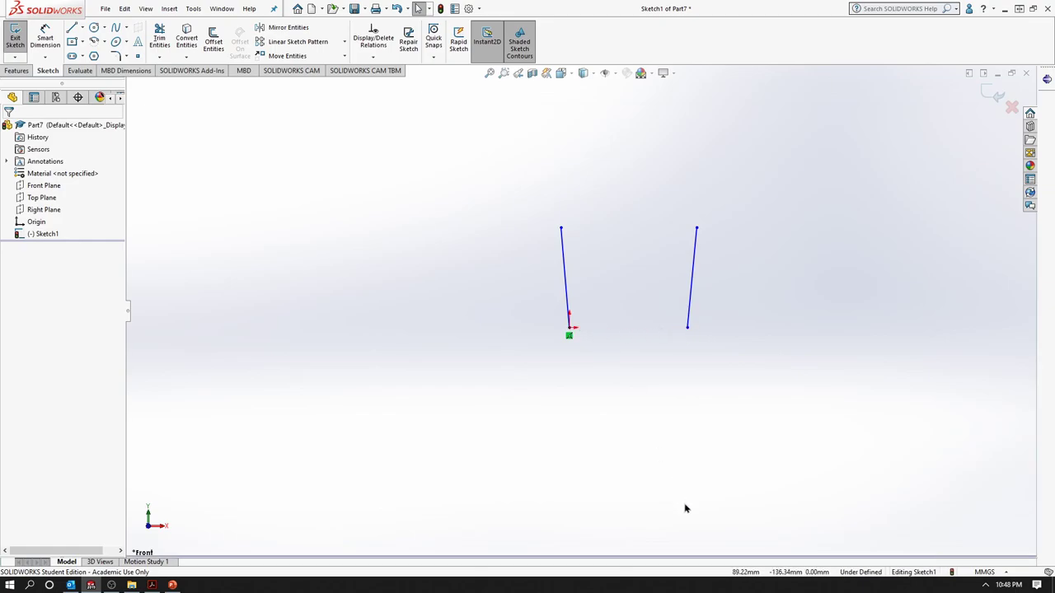
View slide 15, then add a Vertical relation to both sketch lines.
click(172, 584)
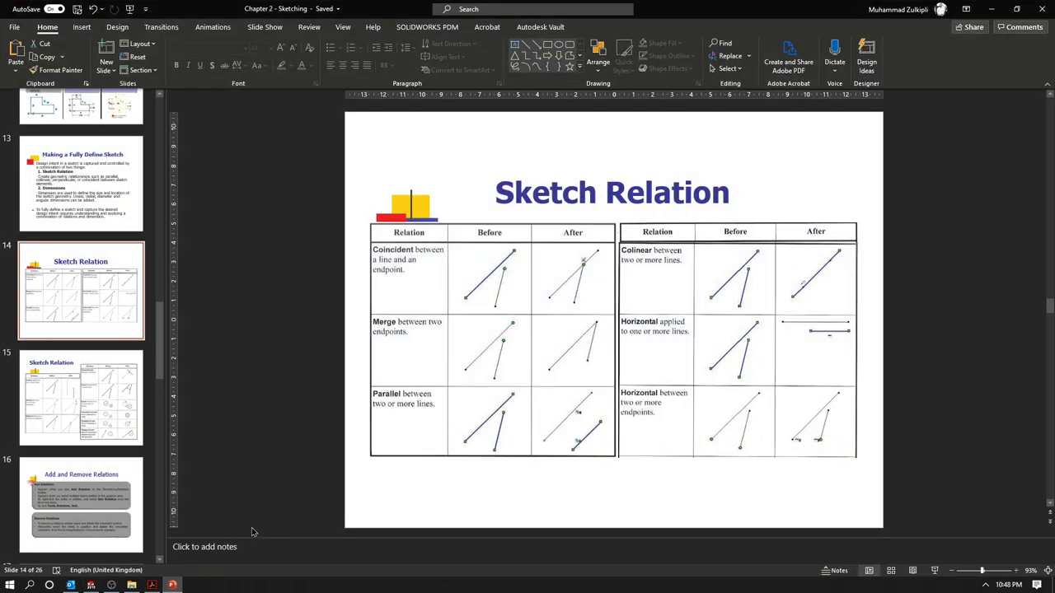
click(91, 387)
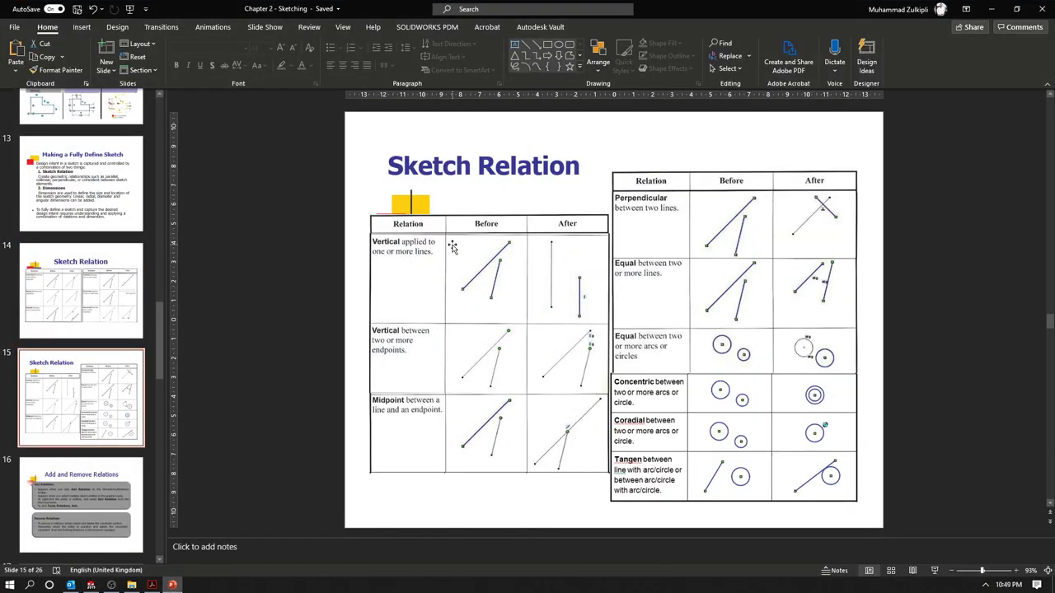
click(992, 8)
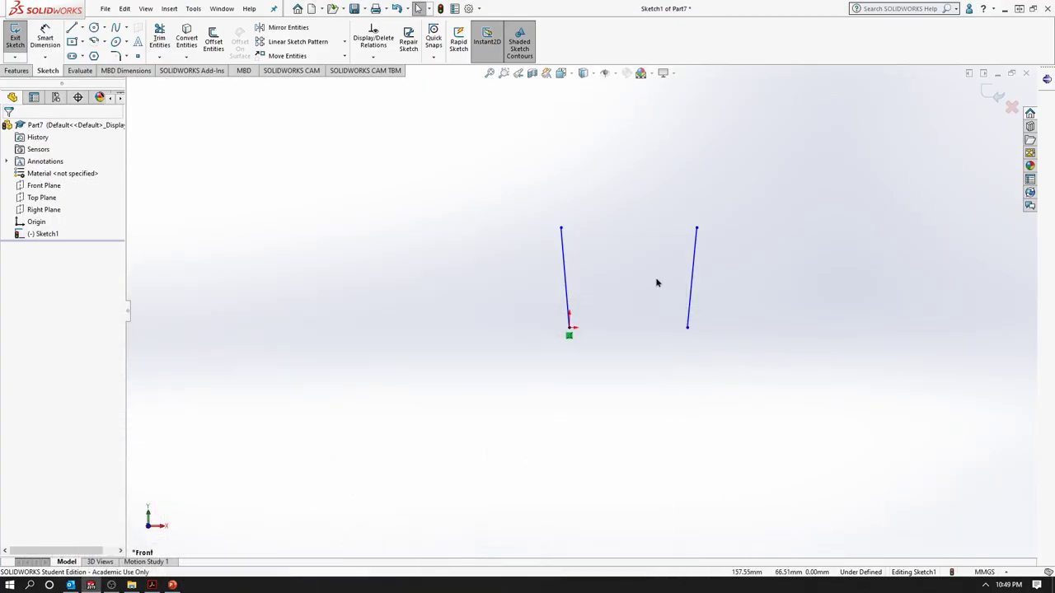
click(564, 276)
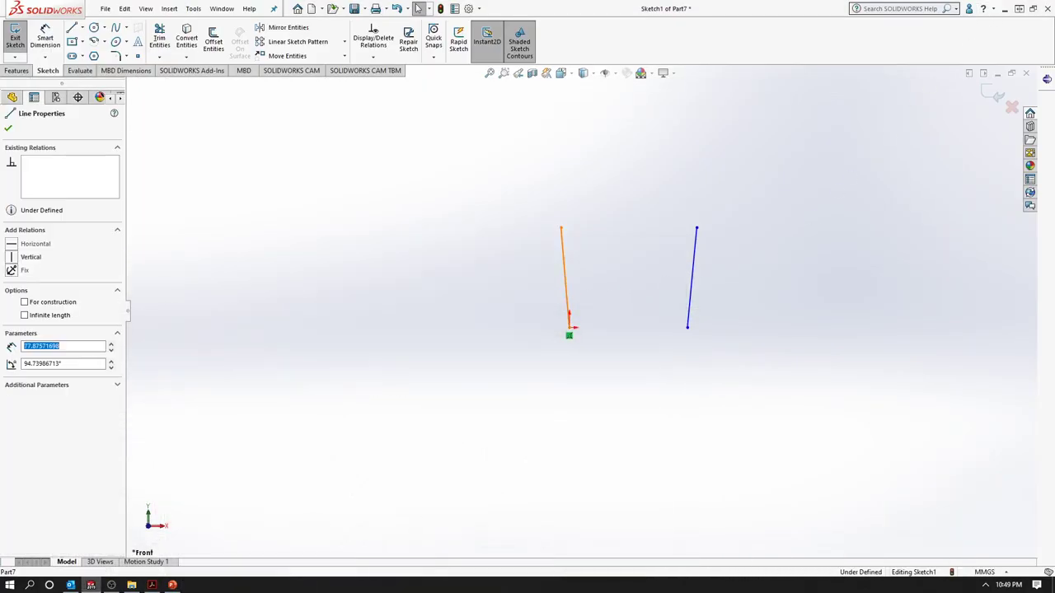
ctrl+click(695, 286)
click(14, 322)
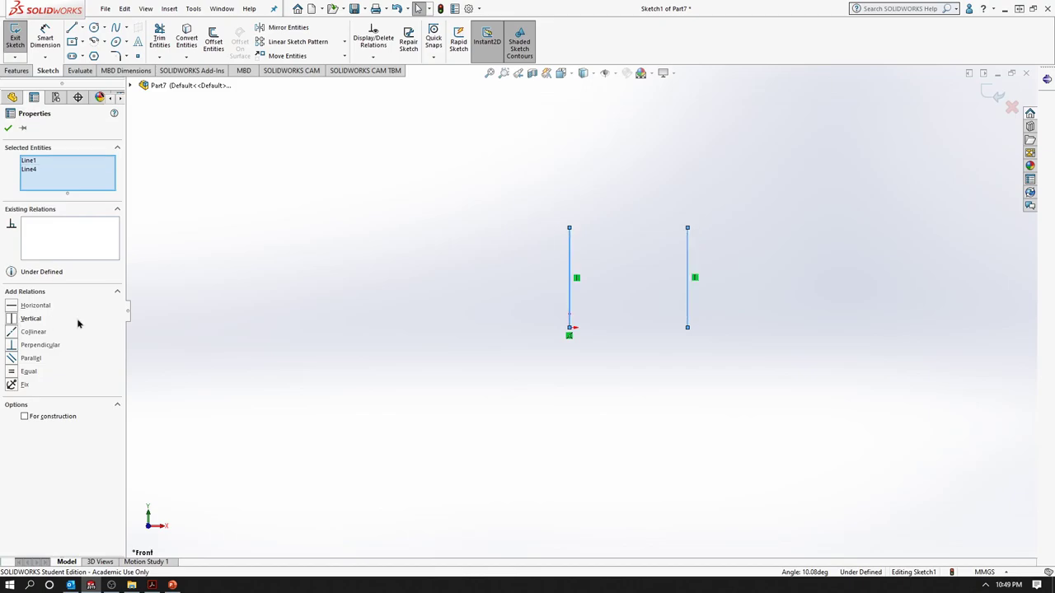
click(327, 305)
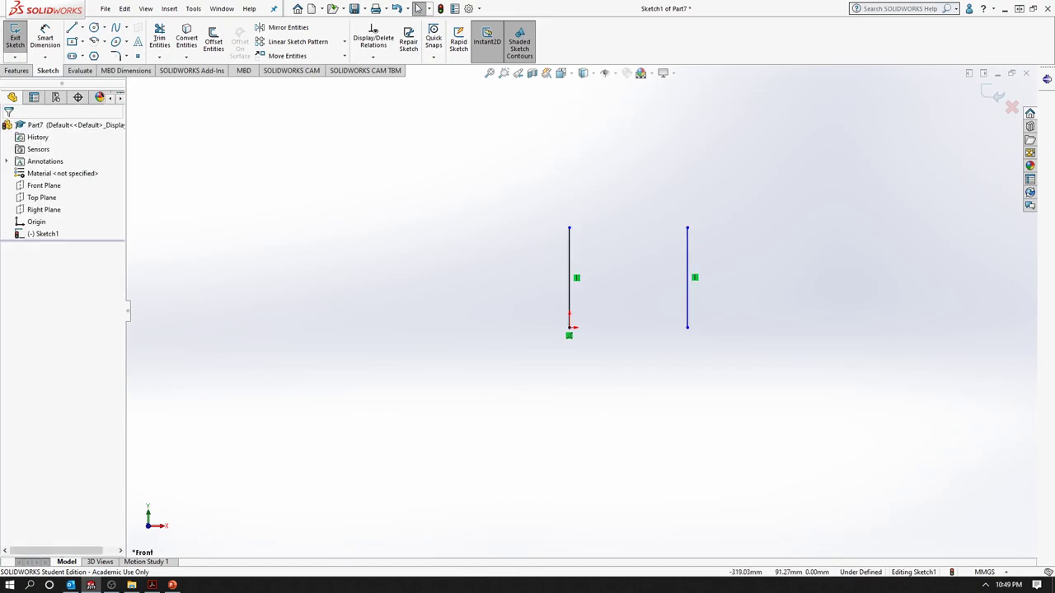
Delete each line's Vertical relation and bring up the Sketch Relation slide.
click(576, 279)
key(Delete)
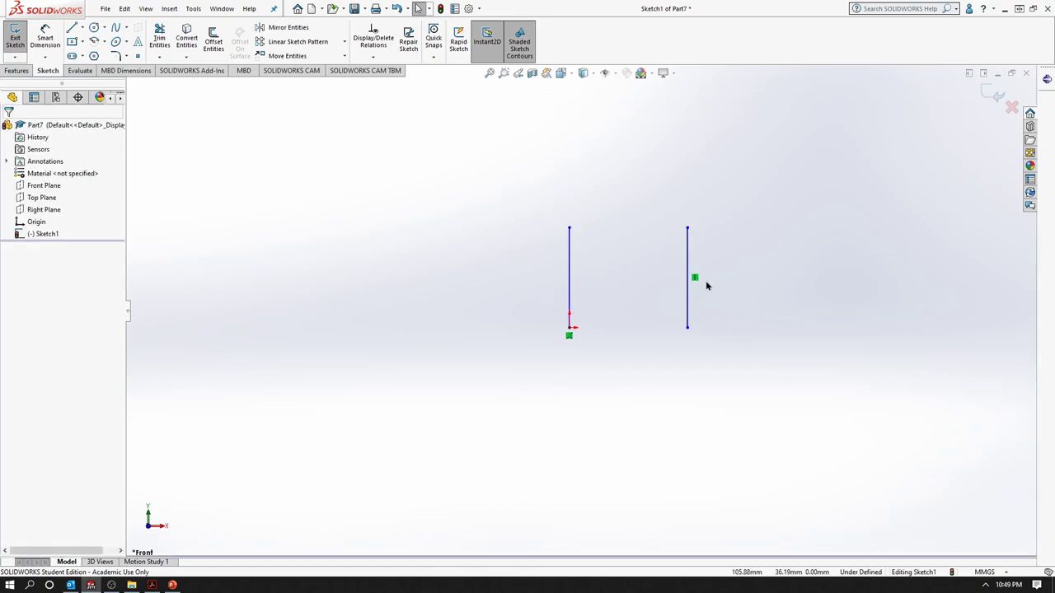
click(694, 278)
key(Delete)
click(172, 585)
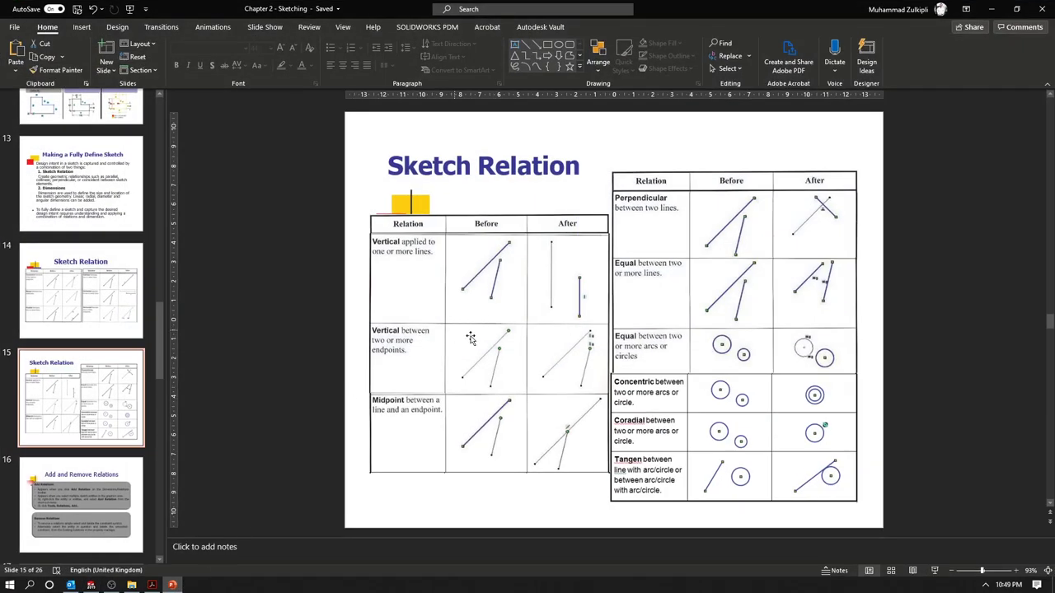
Tilt both lines and align their top endpoints with a Vertical relation.
key(alt+Tab)
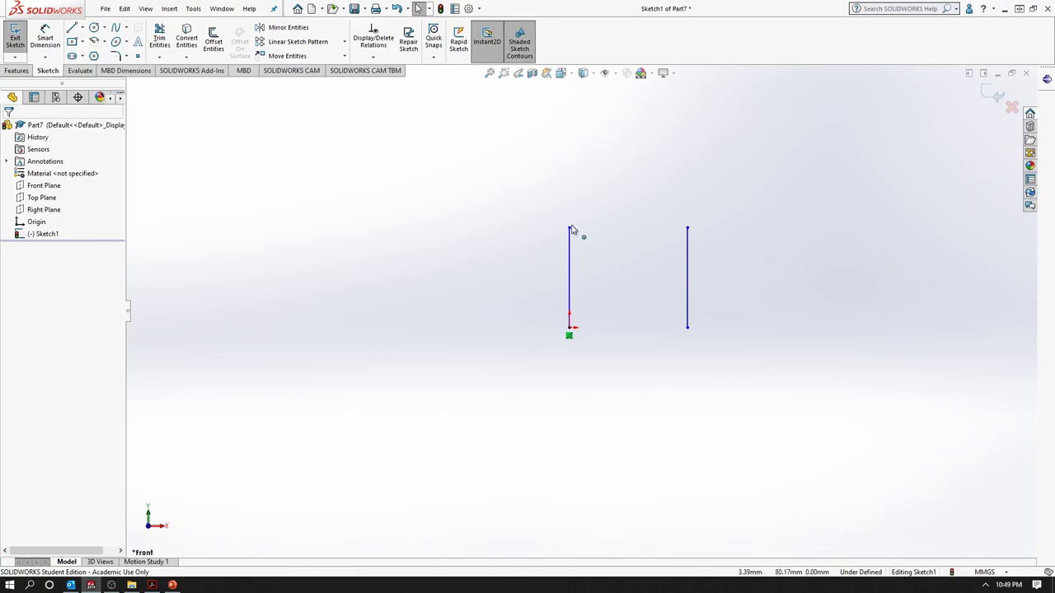
drag(570, 231, 625, 245)
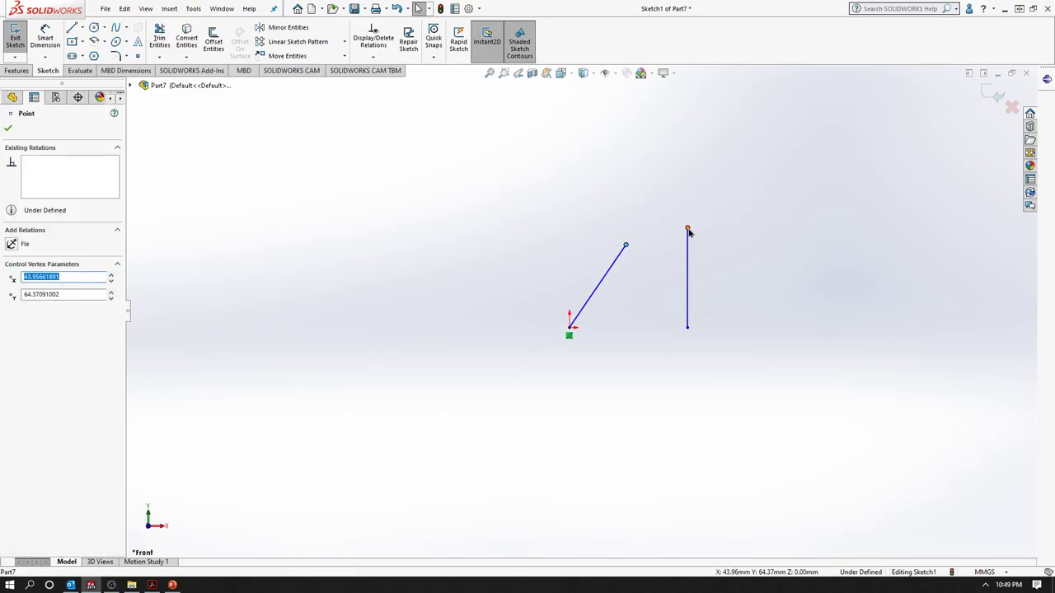
drag(687, 228, 659, 192)
click(641, 249)
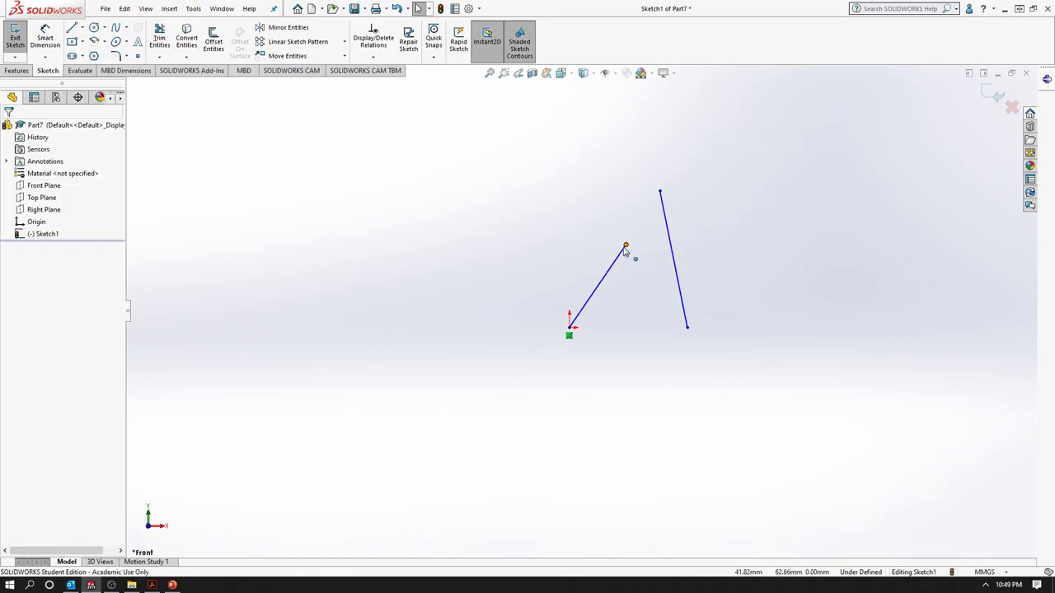
click(625, 246)
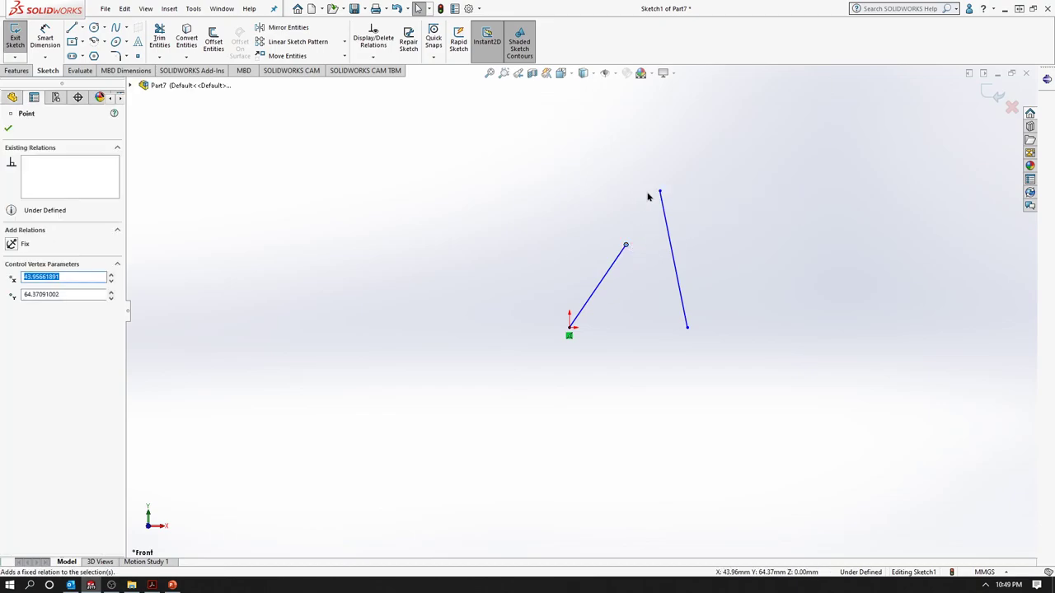
ctrl+click(660, 191)
click(12, 318)
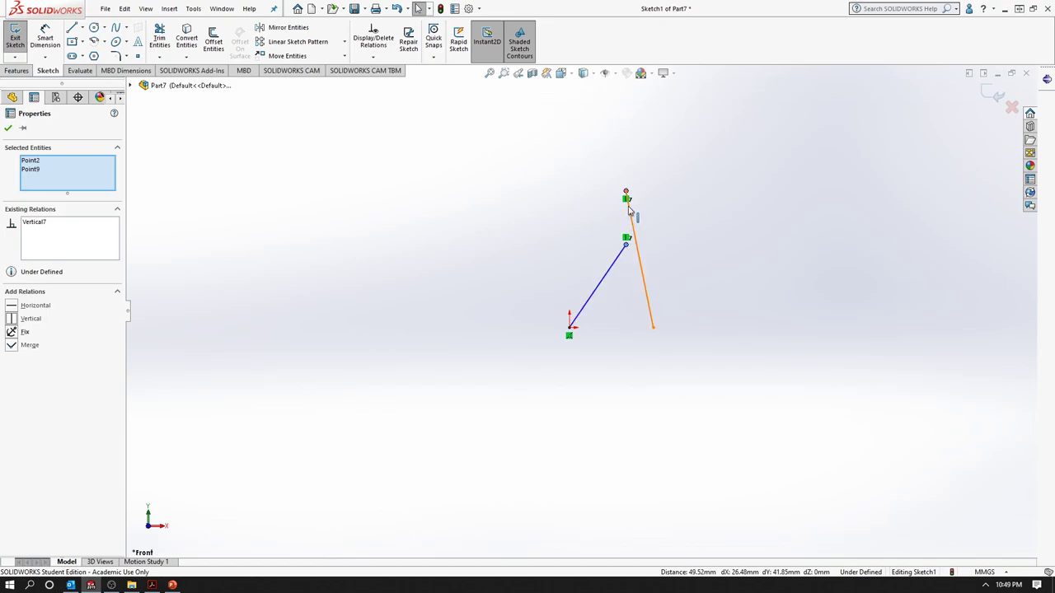
Swing the right line's bottom end up to the right and return to the slide.
click(651, 321)
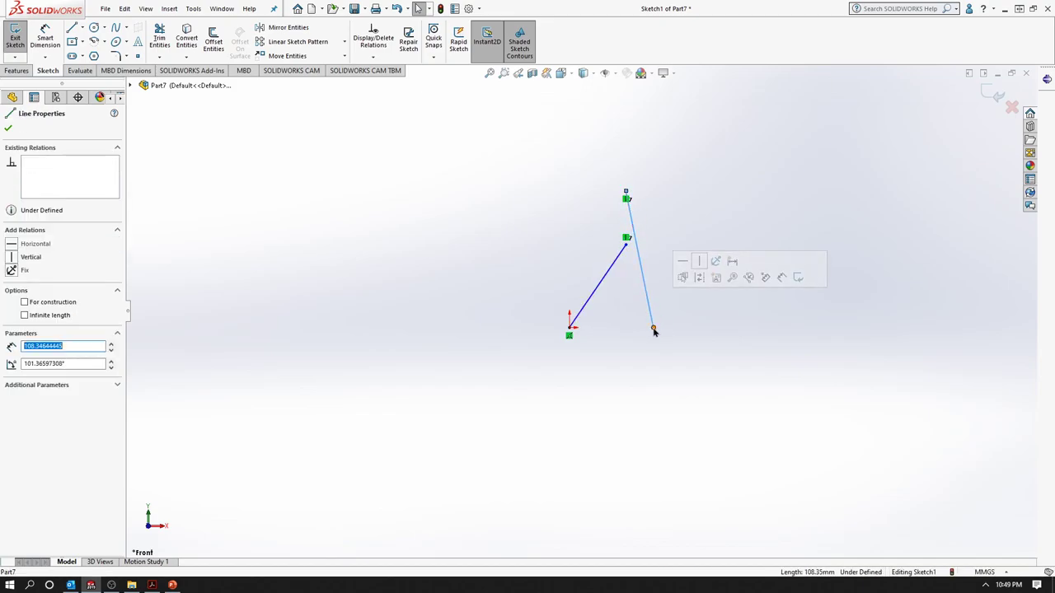
mouse_move(653, 330)
mouse_down()
mouse_move(813, 146)
mouse_move(300, 52)
mouse_move(813, 228)
mouse_move(758, 259)
mouse_up()
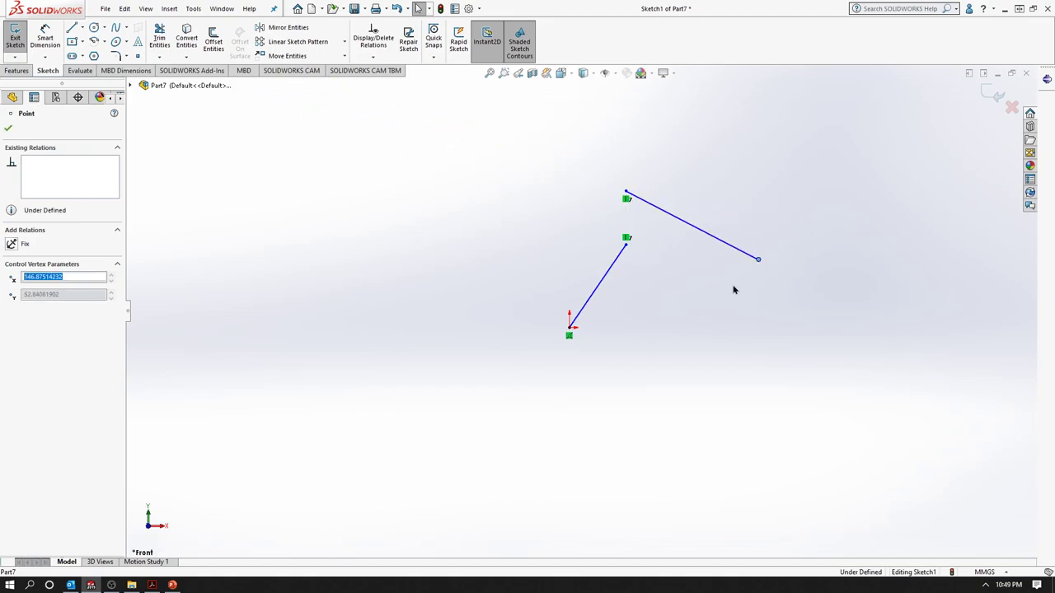
click(704, 325)
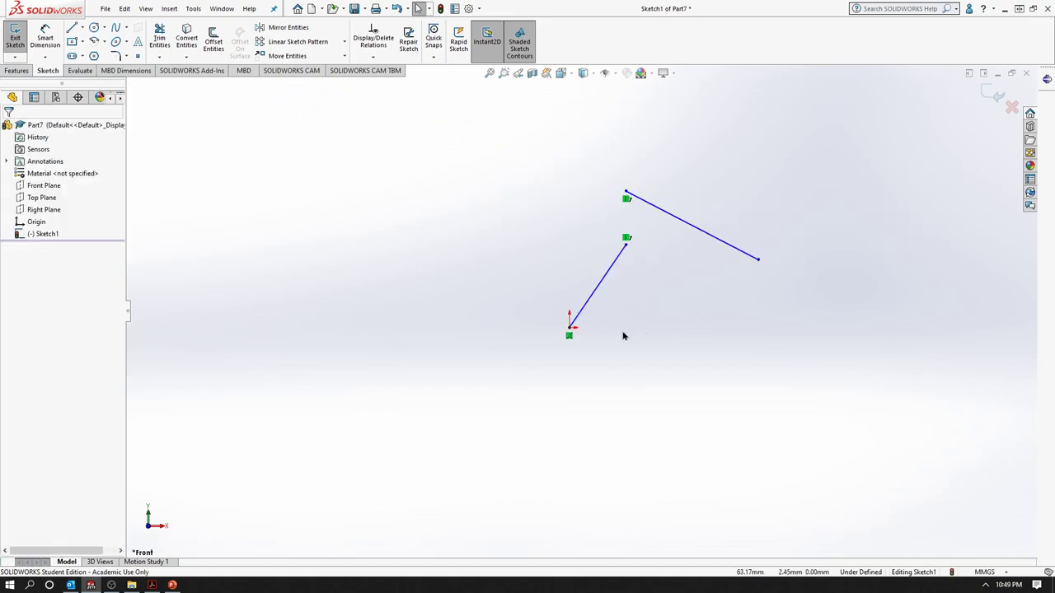
click(173, 585)
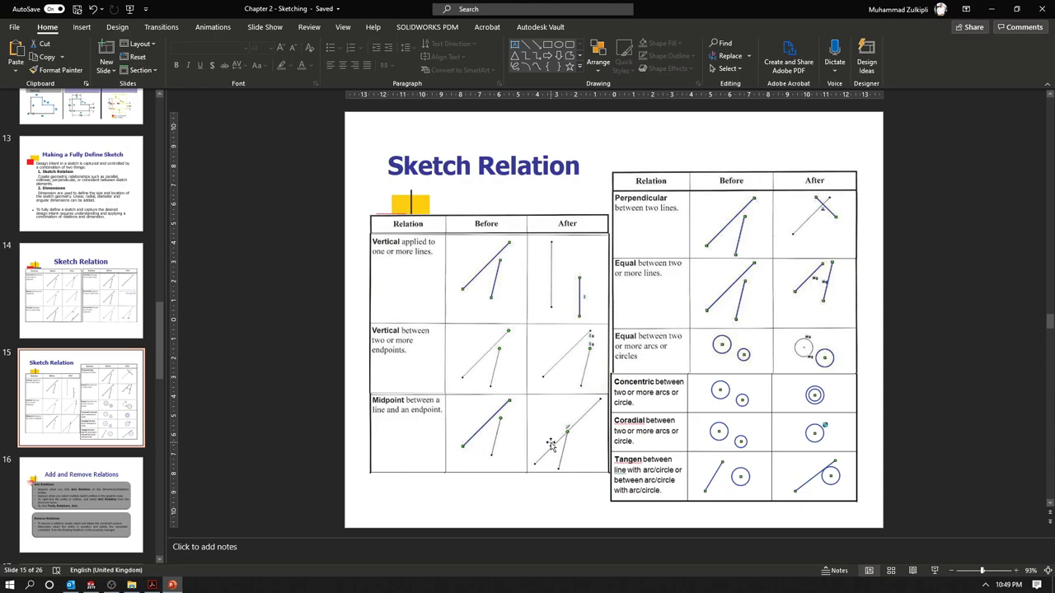
Add a Midpoint relation placing the other line's left endpoint at the lower line's midpoint.
click(992, 8)
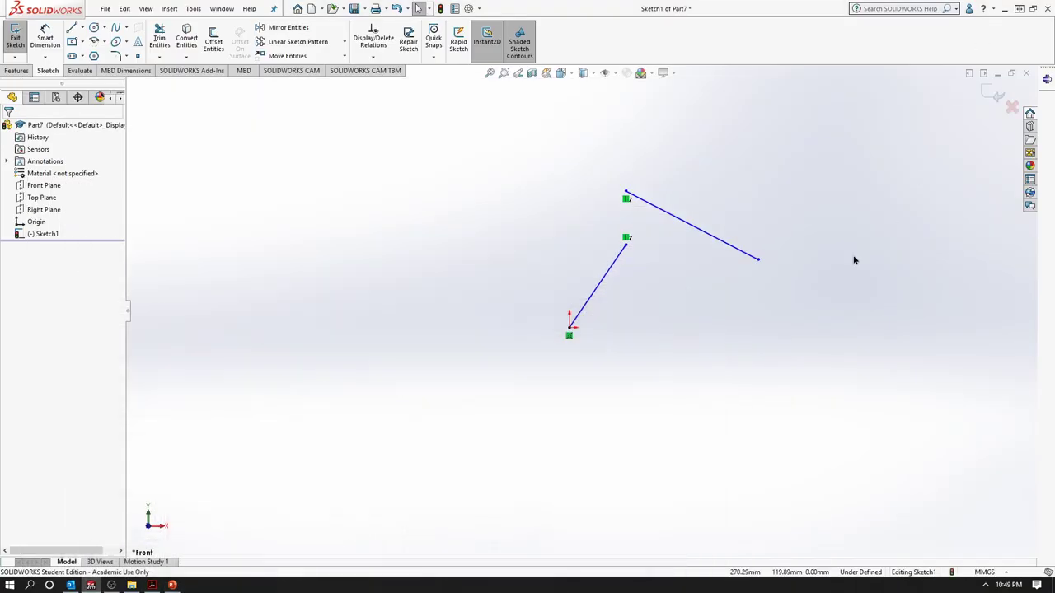
key(Escape)
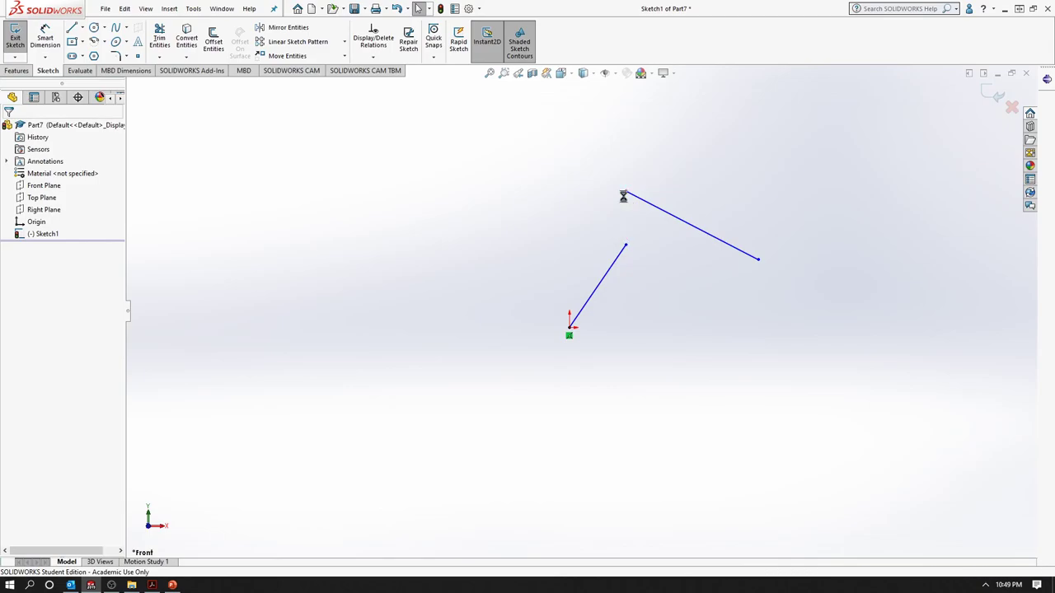
click(614, 264)
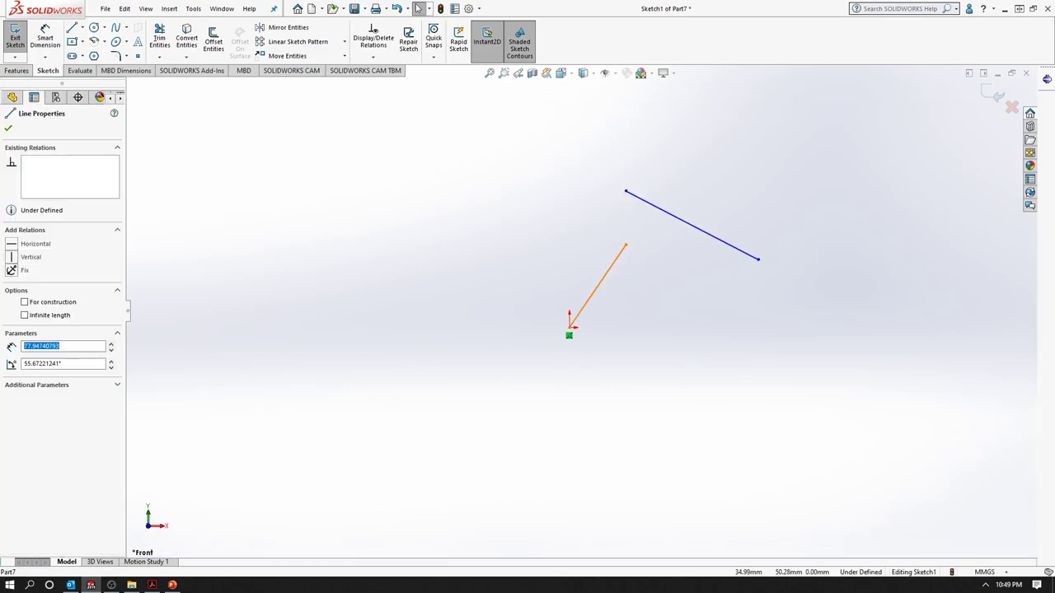
ctrl+click(627, 192)
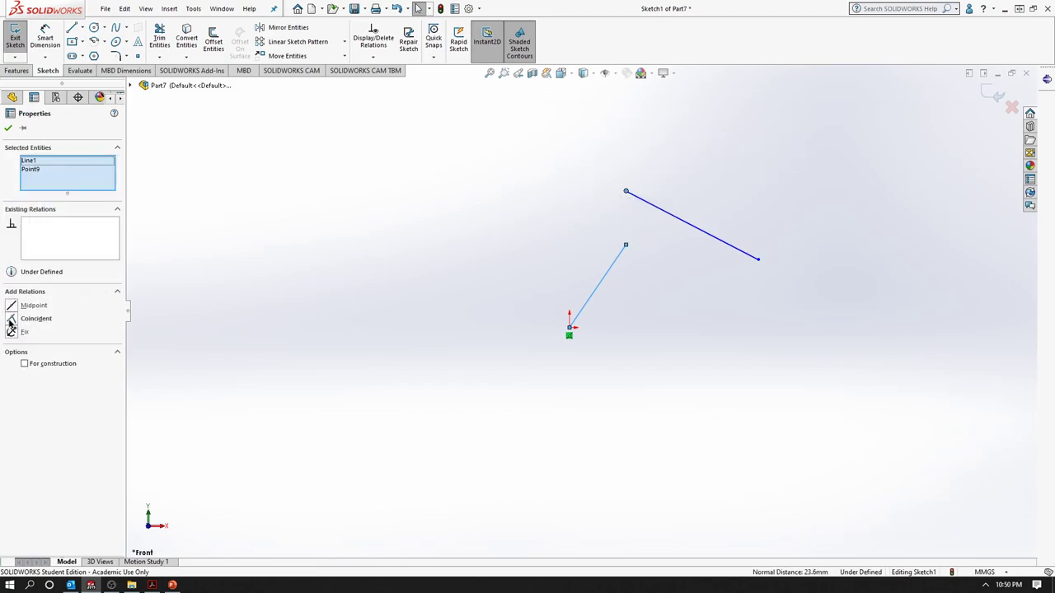
click(11, 307)
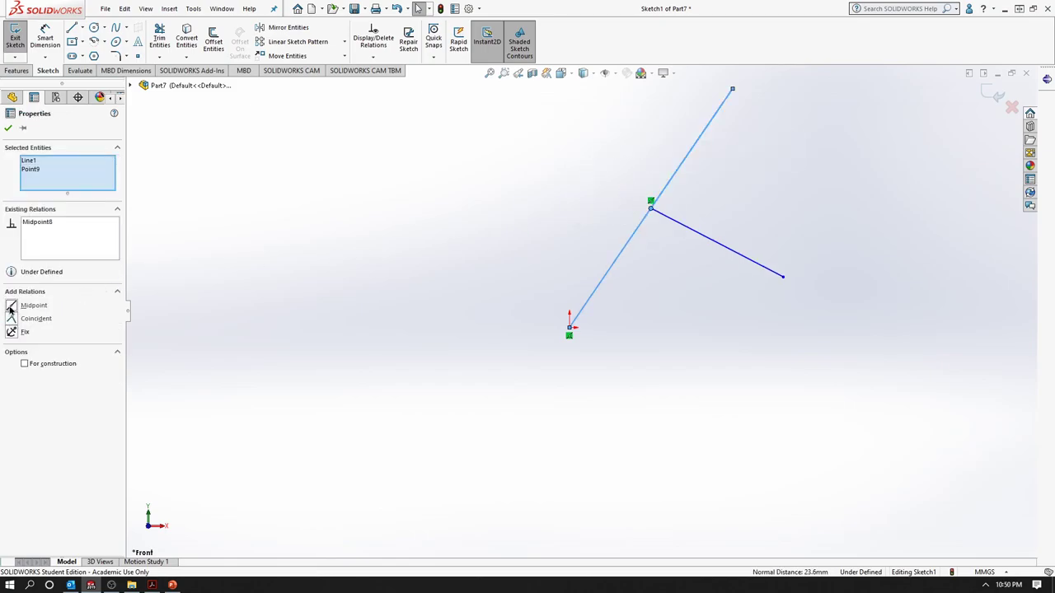
click(584, 235)
Drag both lines' endpoints to test the midpoint link, then switch to the slide.
drag(709, 244, 669, 260)
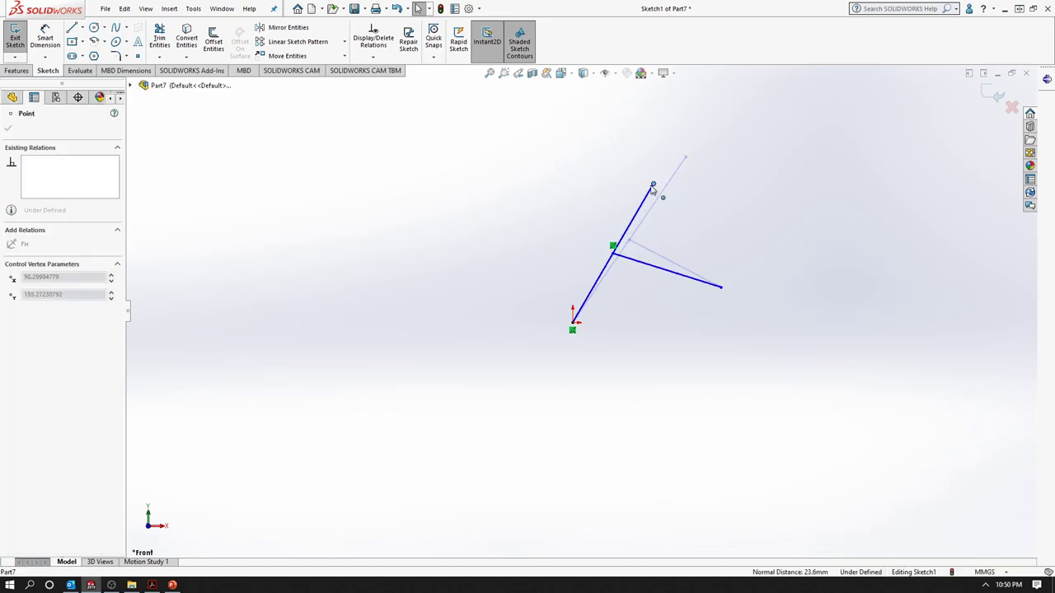
drag(687, 161, 630, 195)
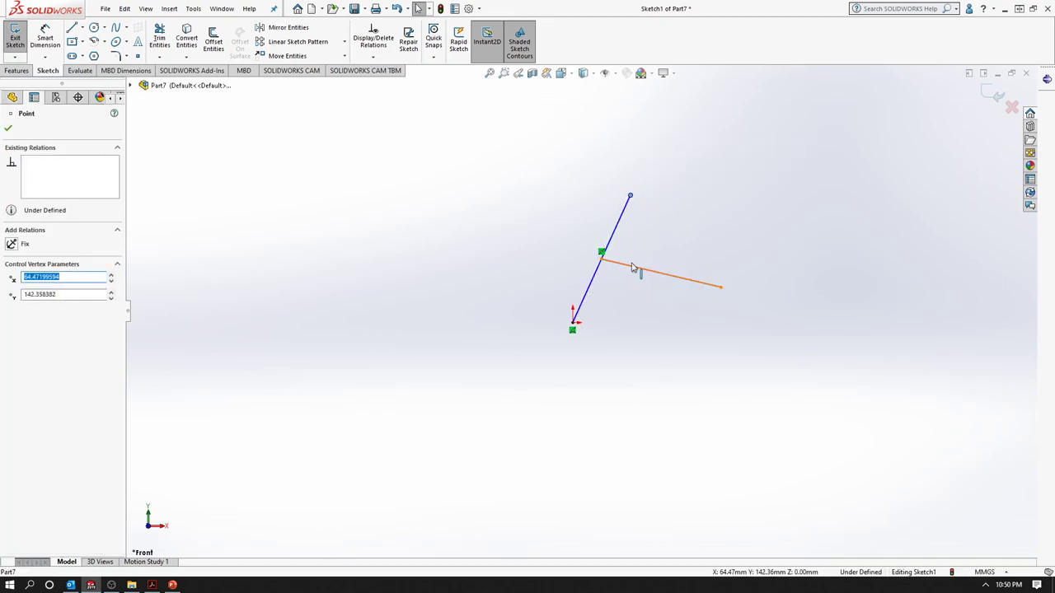
drag(719, 289, 700, 338)
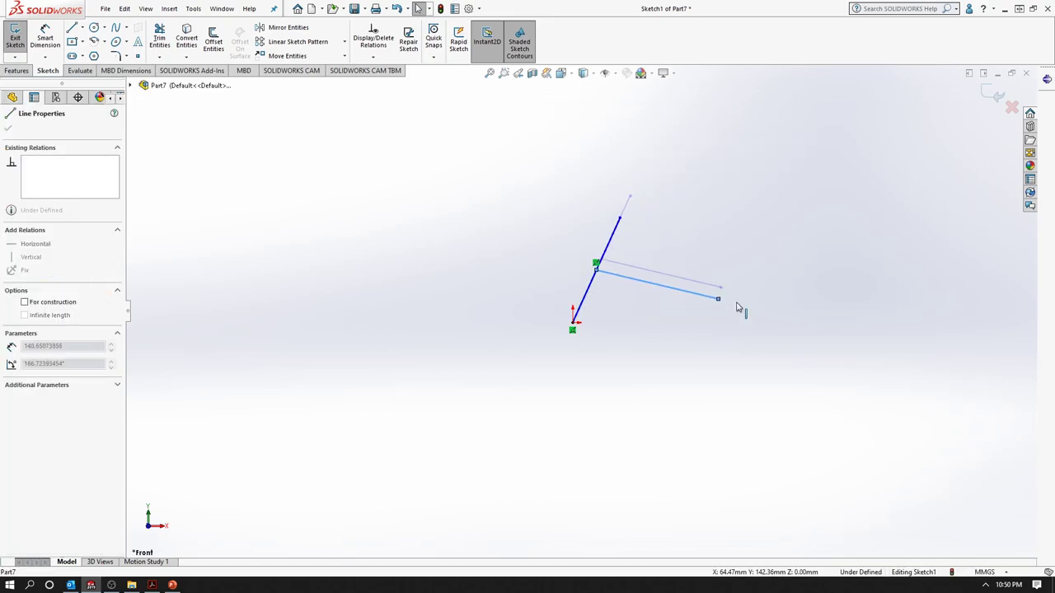
drag(719, 299, 695, 354)
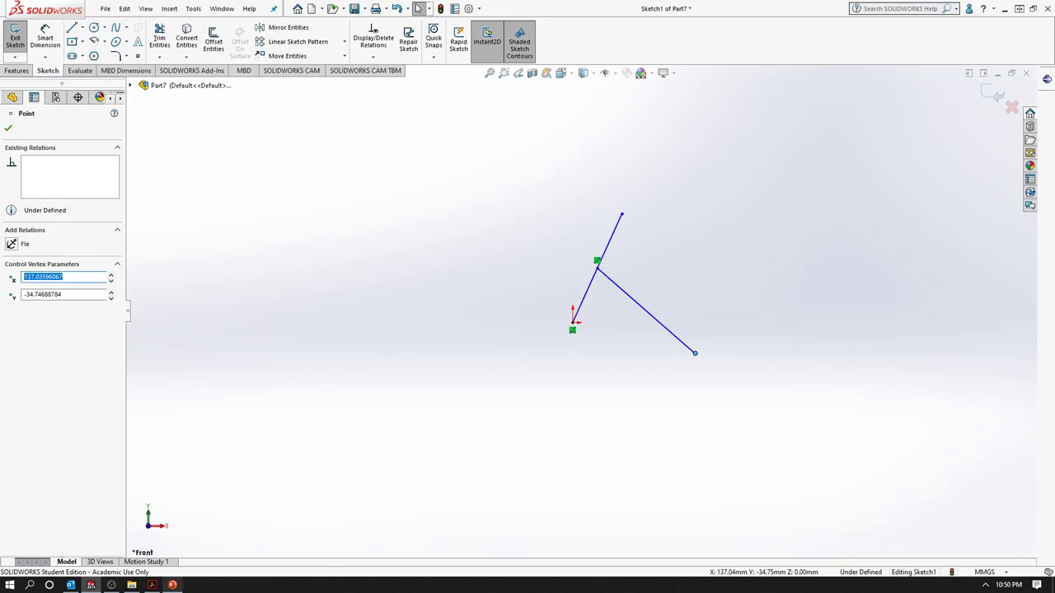
key(alt+Tab)
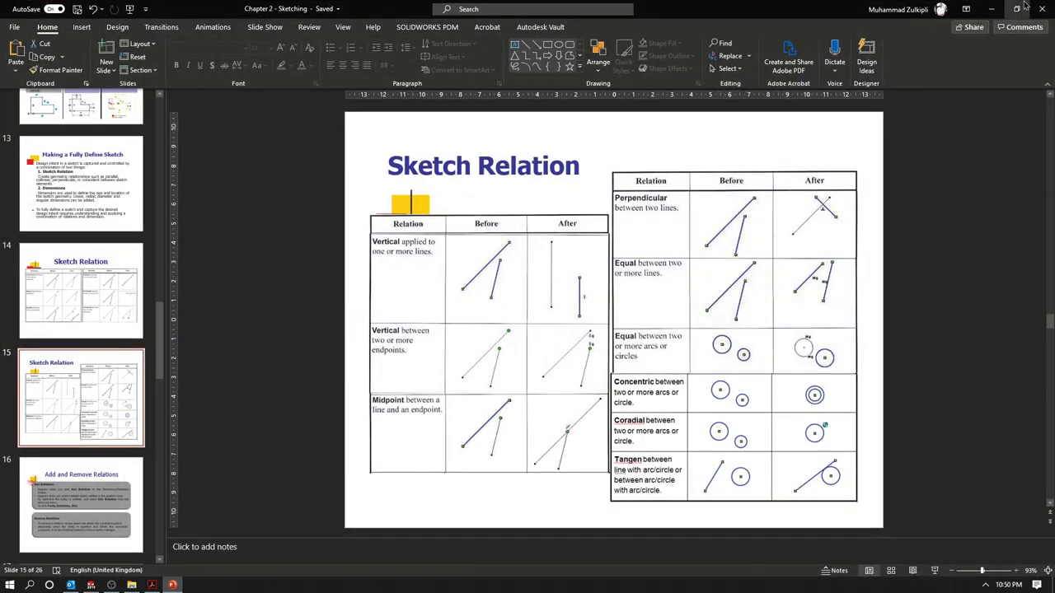
Pull the second line free and make it perpendicular to the slanted origin line.
click(991, 8)
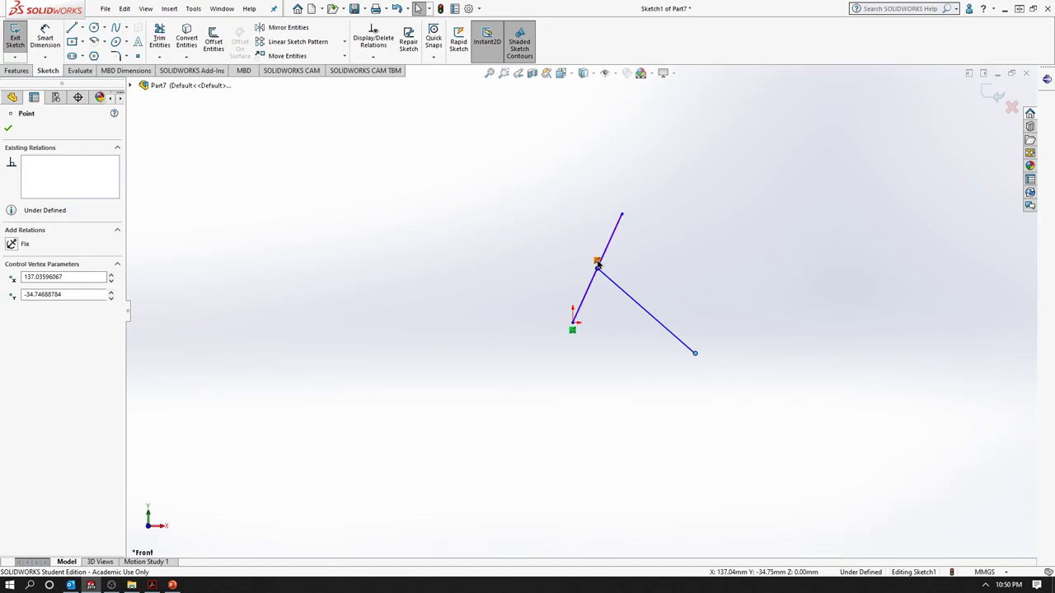
drag(598, 271, 705, 254)
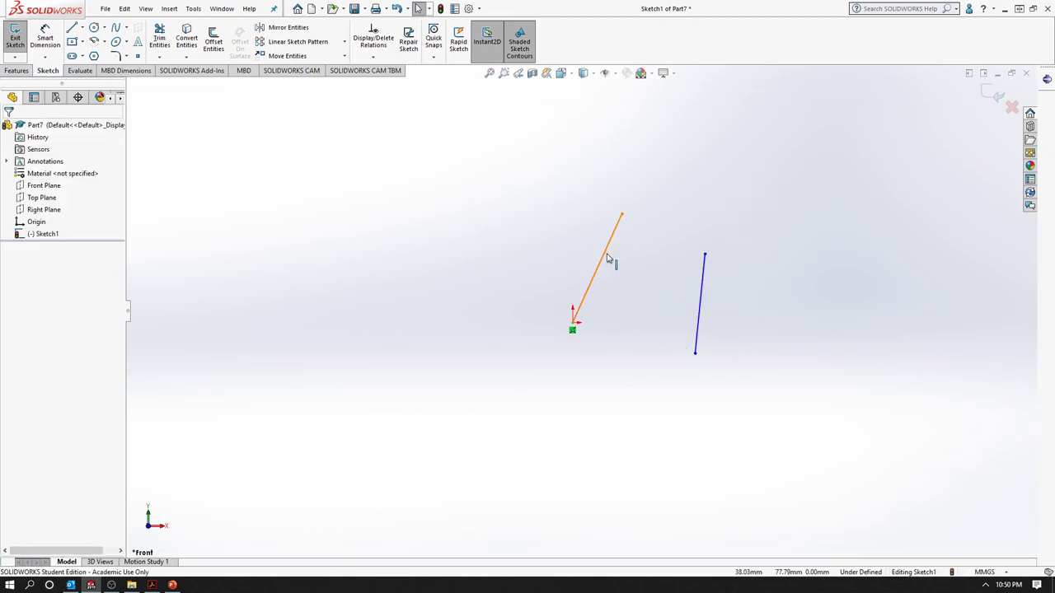
click(171, 585)
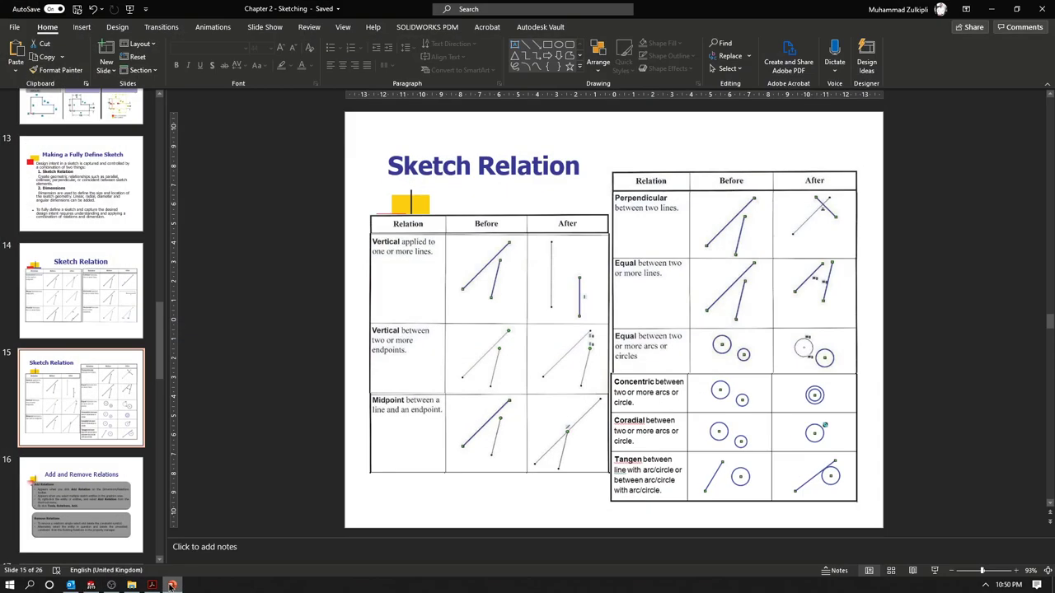
click(171, 585)
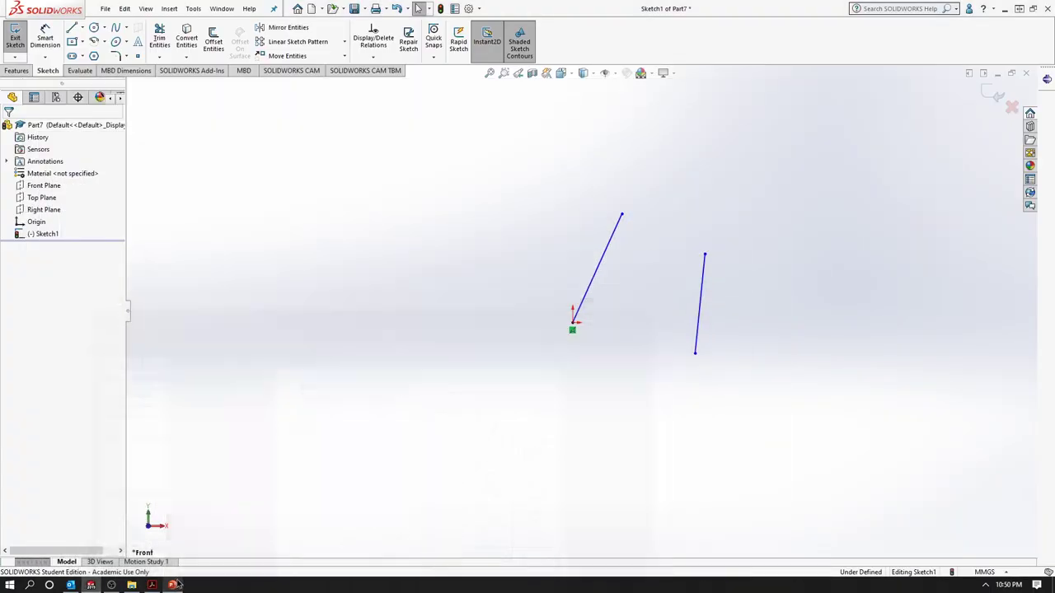
click(604, 258)
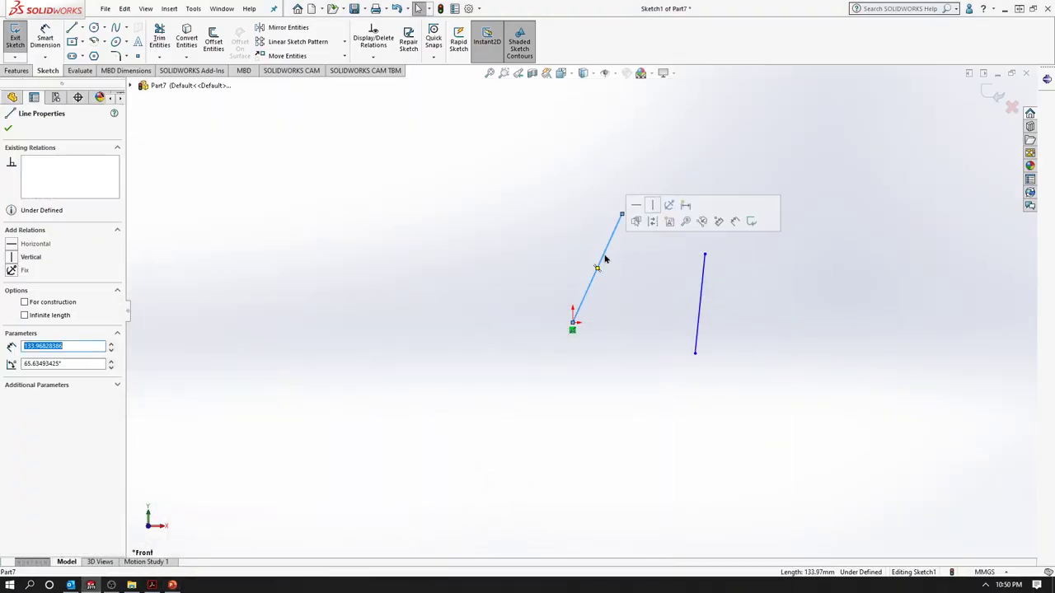
ctrl+click(705, 316)
click(12, 347)
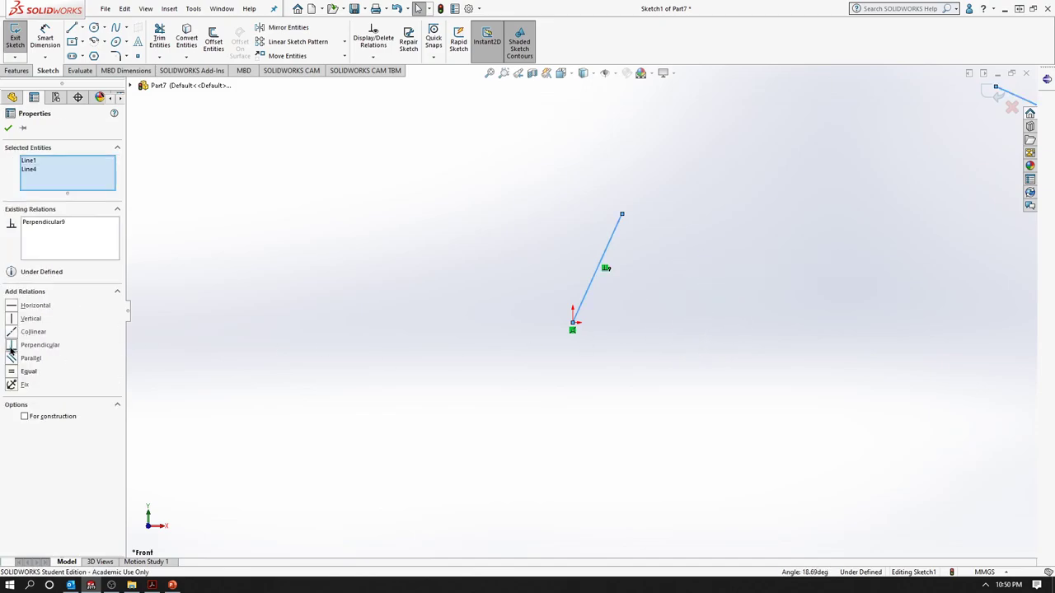
click(788, 277)
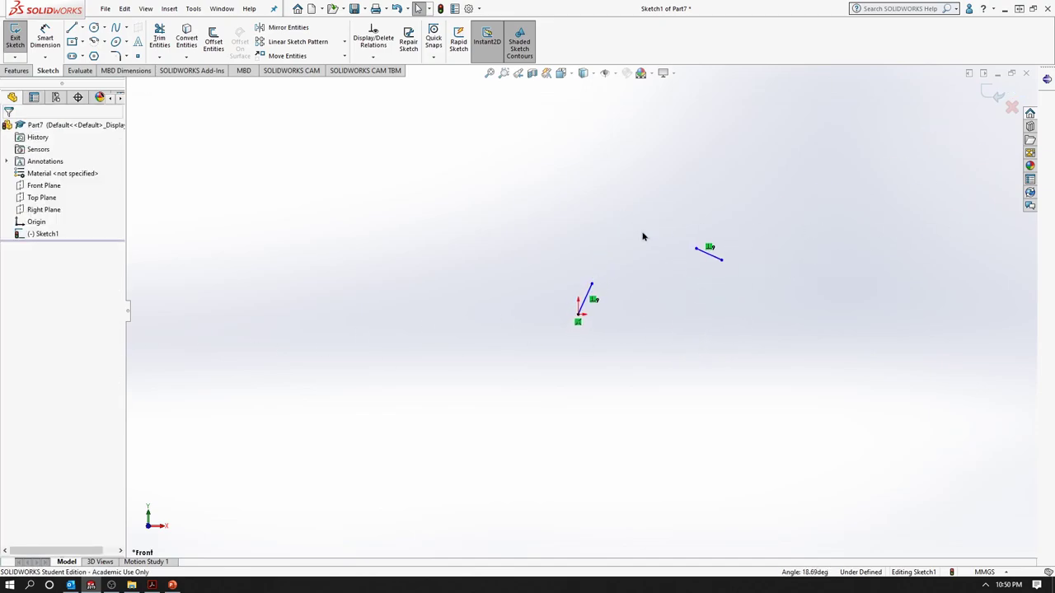
Lengthen the first line upward and reshape the second into a short separate line.
drag(601, 274, 667, 134)
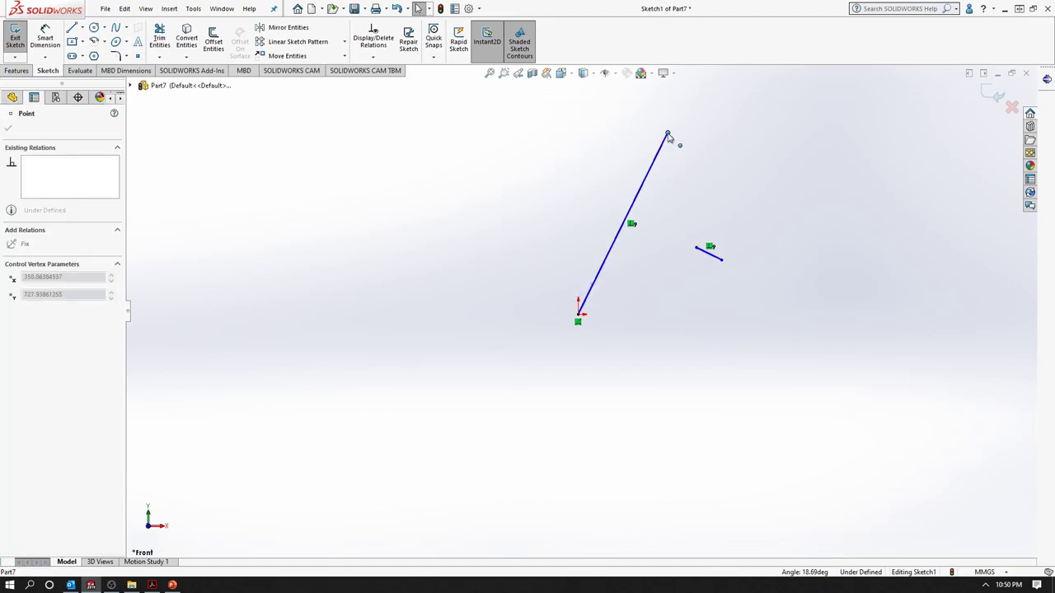
drag(695, 250, 552, 149)
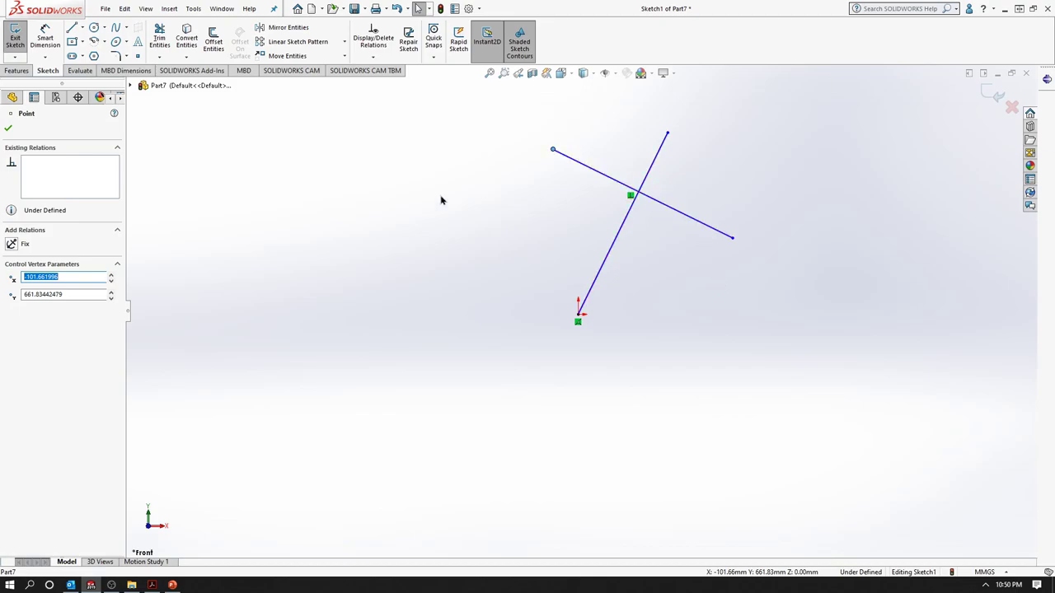
click(9, 130)
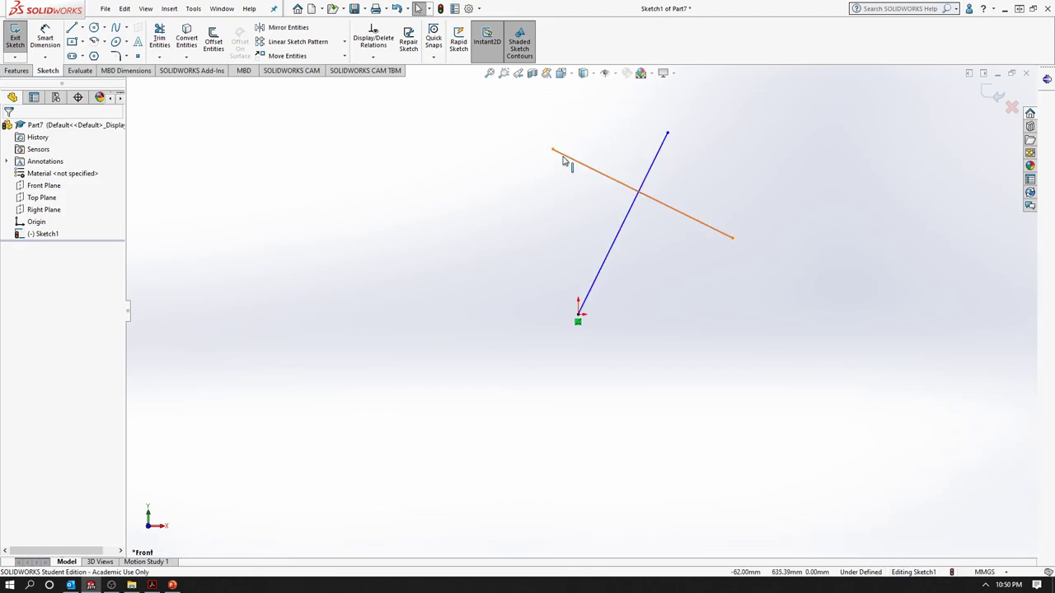
mouse_move(741, 190)
mouse_down()
mouse_move(764, 180)
mouse_move(733, 162)
mouse_up()
click(683, 393)
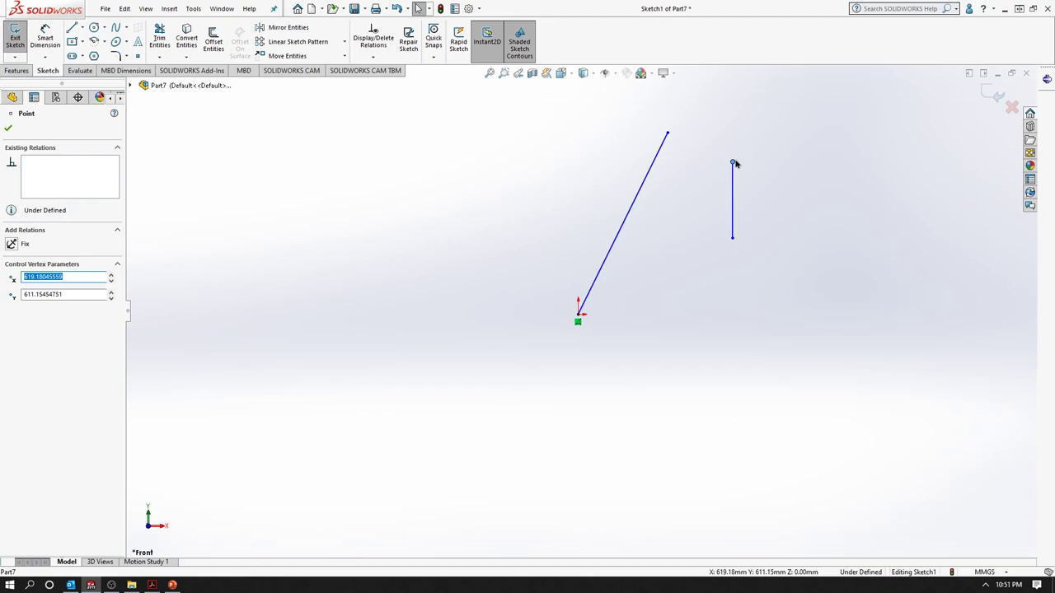
click(173, 586)
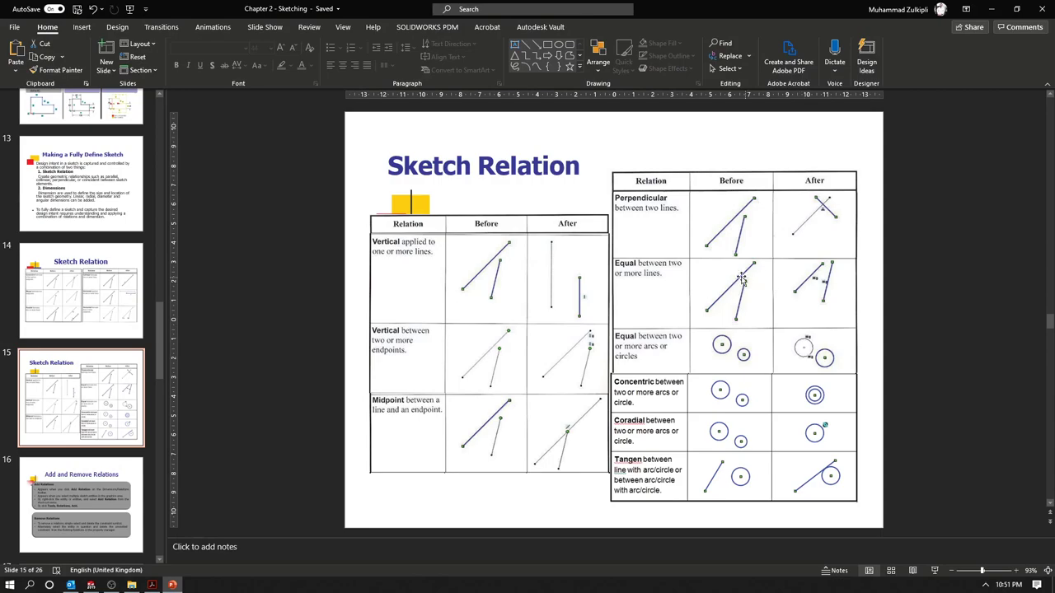
Back in the sketch, give the slanted and vertical lines an Equal length relation.
click(992, 8)
click(628, 229)
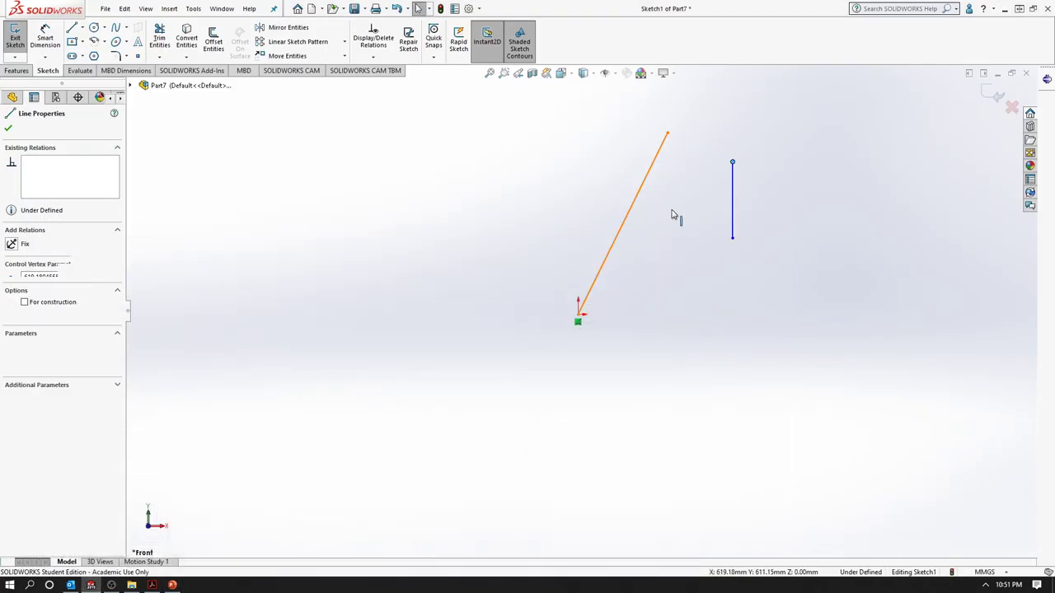
ctrl+click(733, 211)
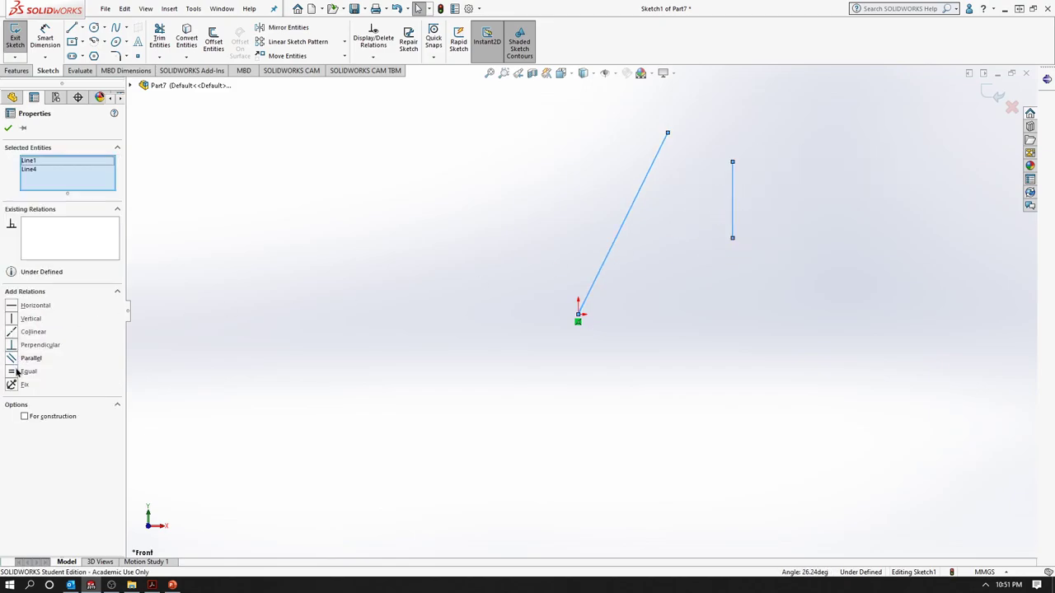
click(16, 372)
Make both lines Vertical so they stand side by side.
click(797, 395)
scroll(758, 317, up, 2)
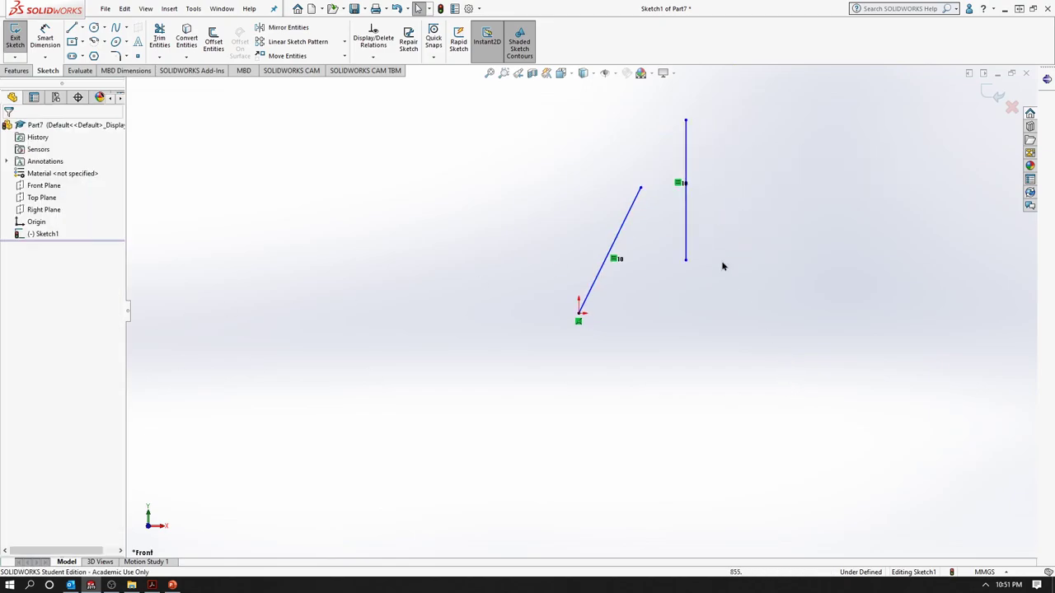
click(620, 240)
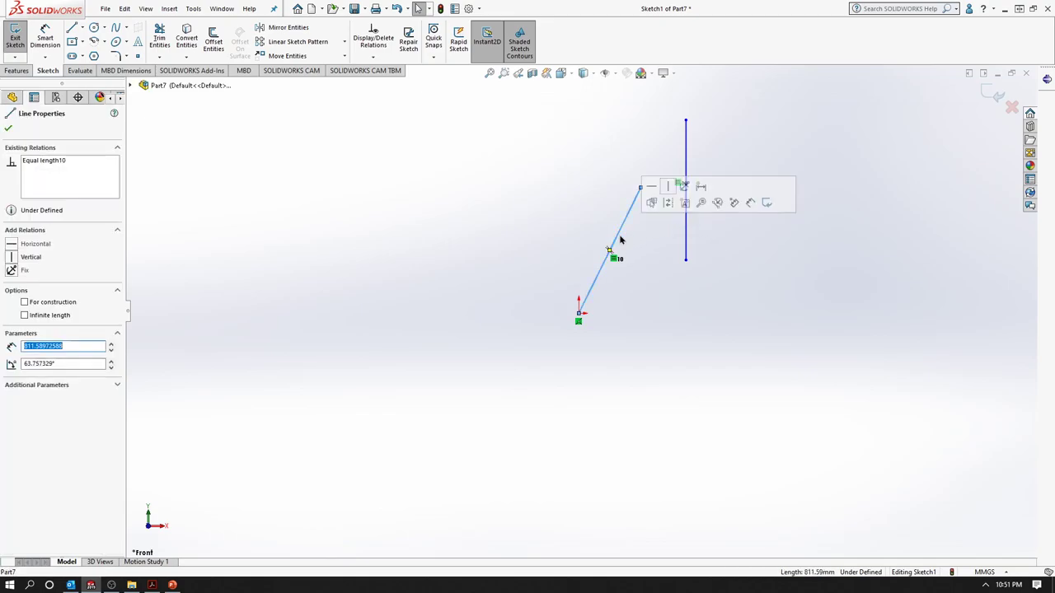
ctrl+click(686, 243)
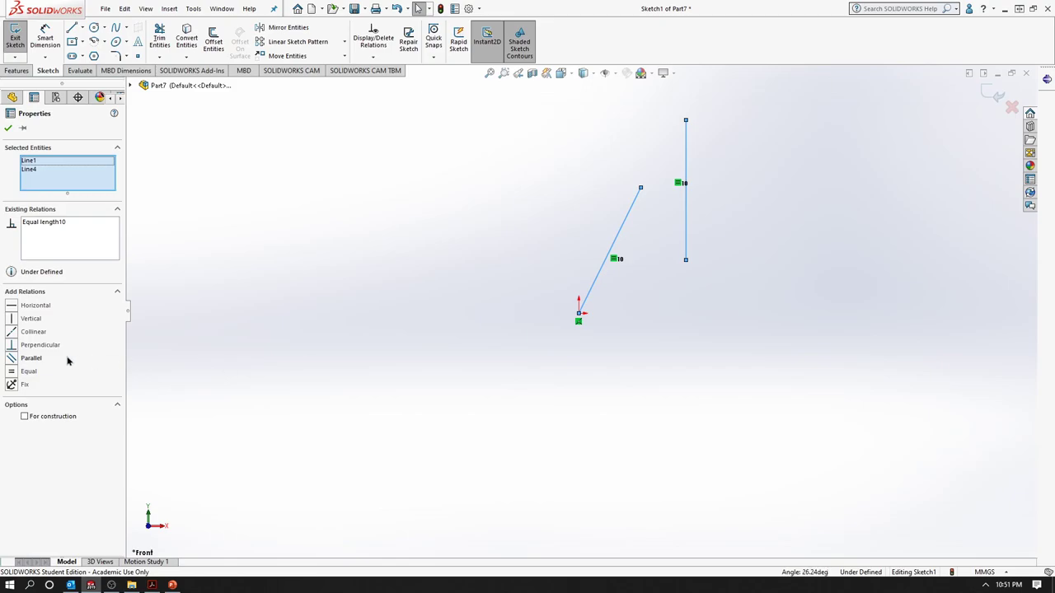
click(14, 321)
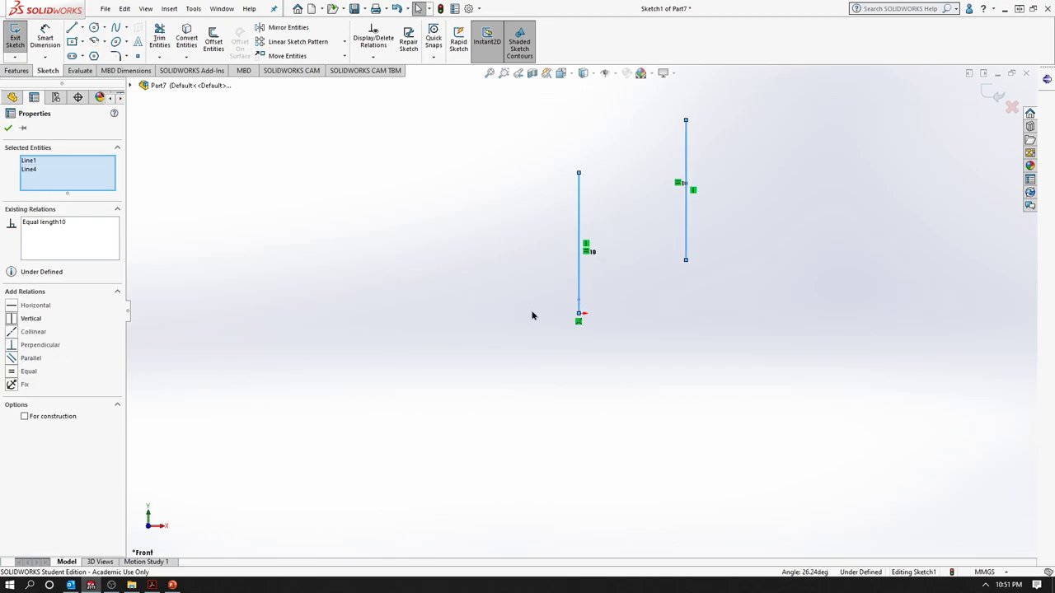
Add a Horizontal relation to level the bottom endpoints, then show the Sketch Relation slide.
click(580, 316)
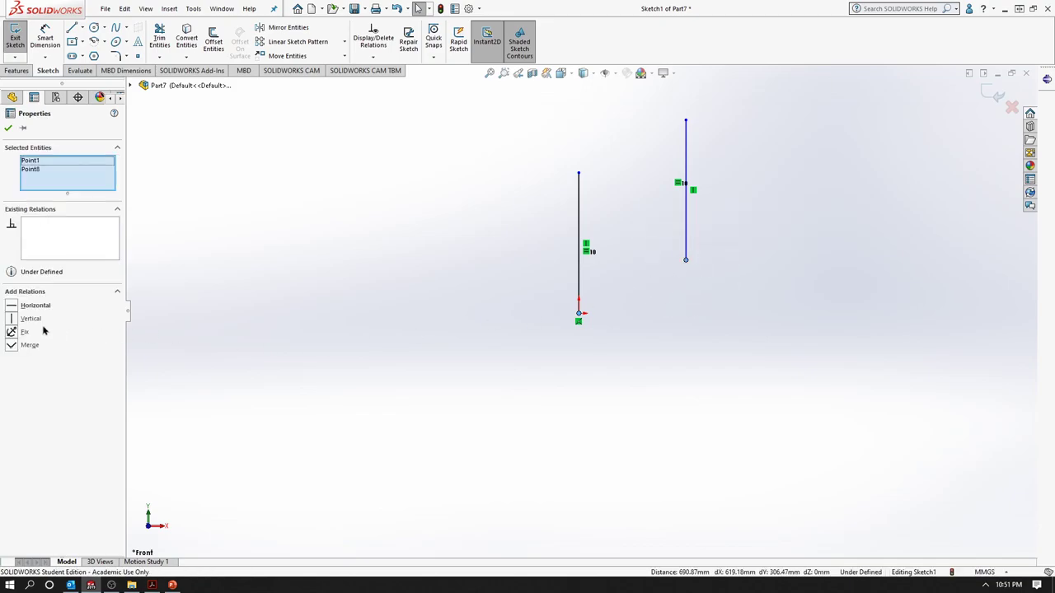
click(14, 309)
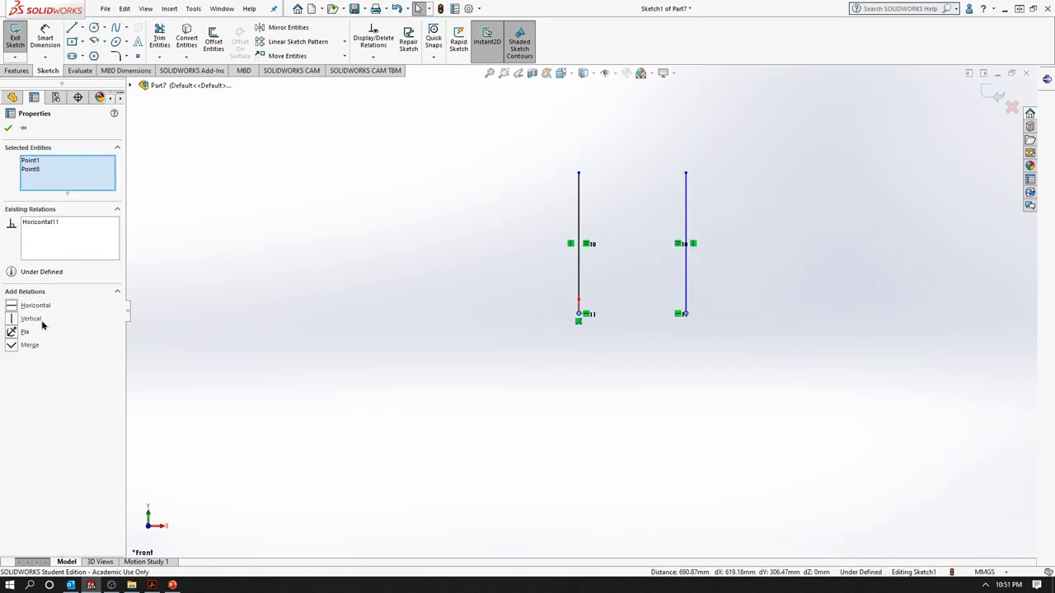
click(698, 160)
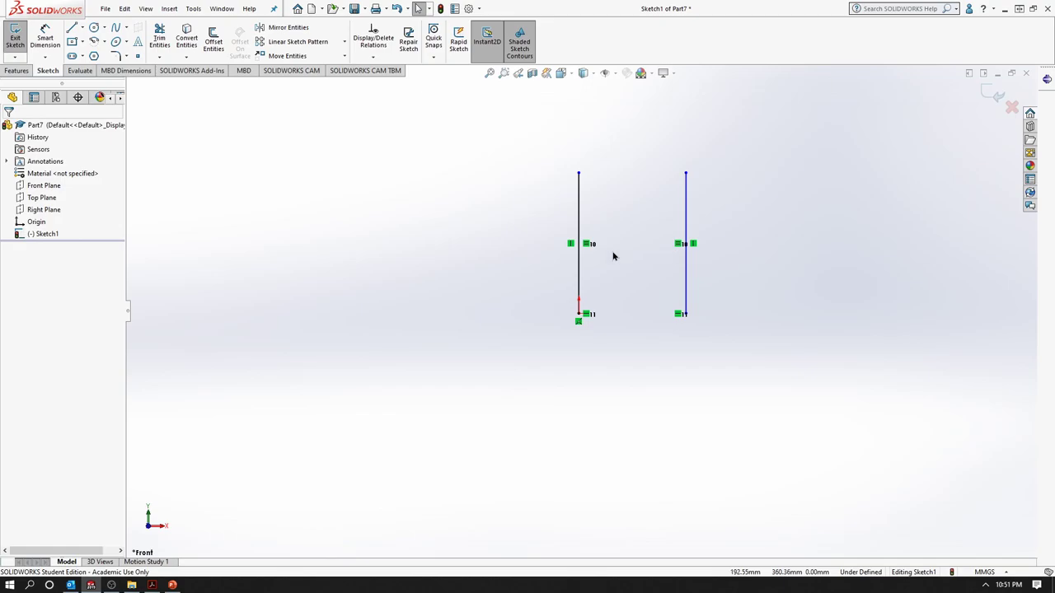
click(172, 586)
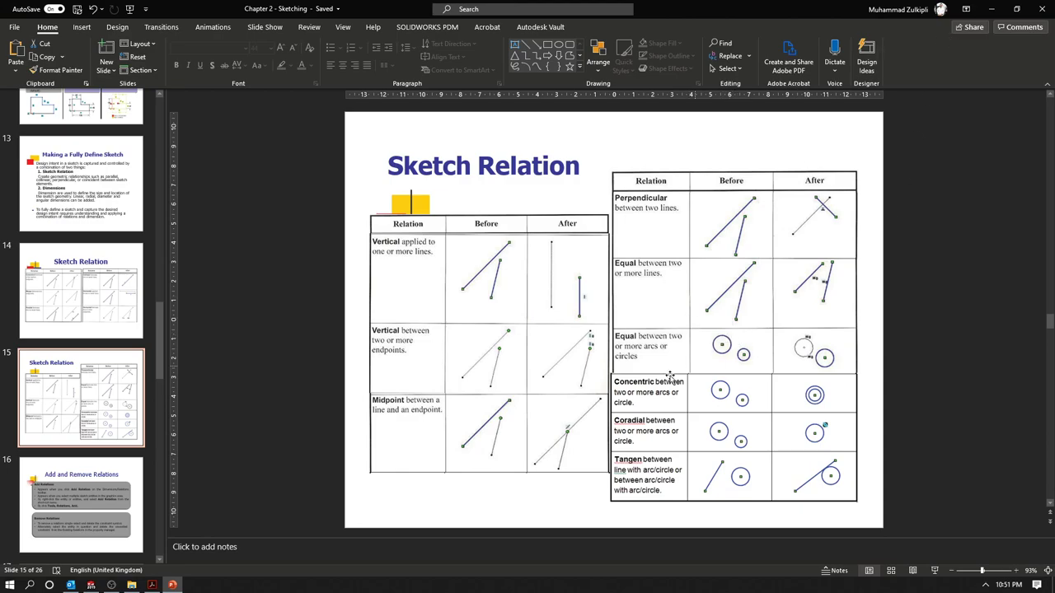
Draw two circles in the sketch, a large one and a smaller one below it.
click(992, 10)
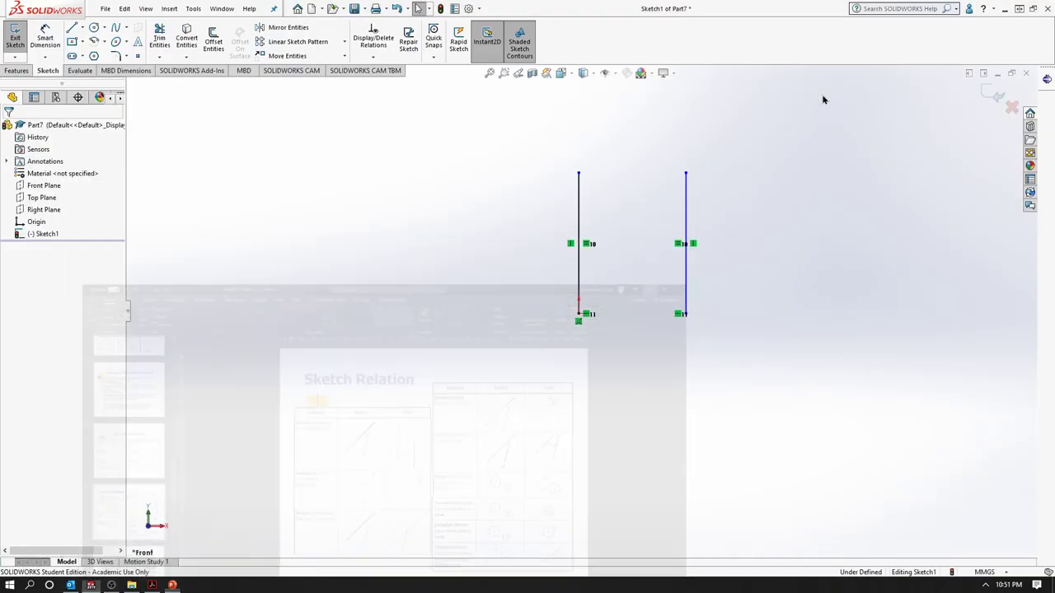
click(94, 28)
click(230, 273)
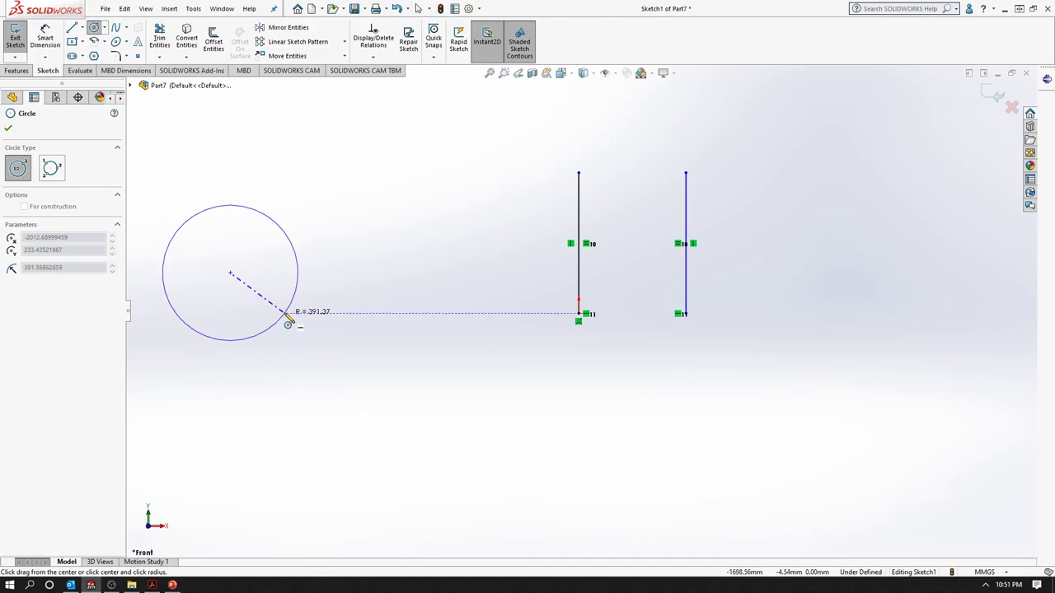
click(265, 298)
click(360, 372)
click(388, 375)
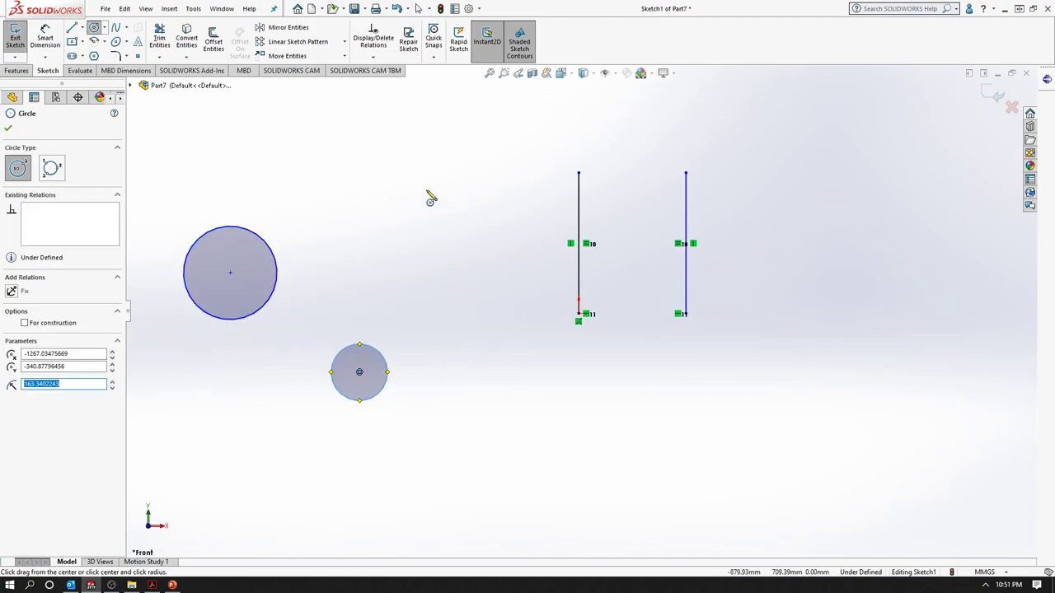
key(F1)
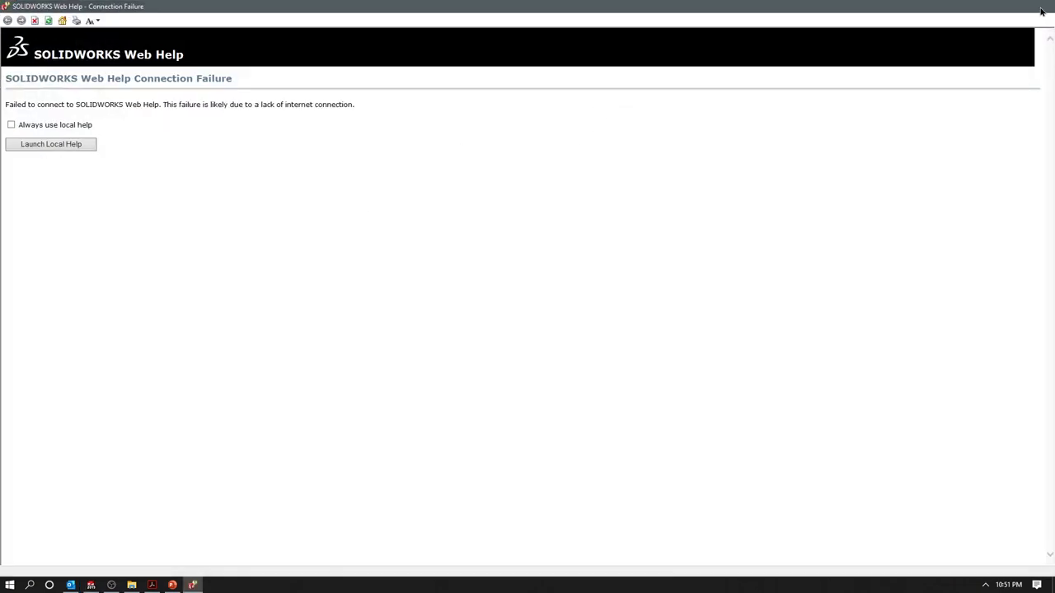
click(1041, 6)
key(Escape)
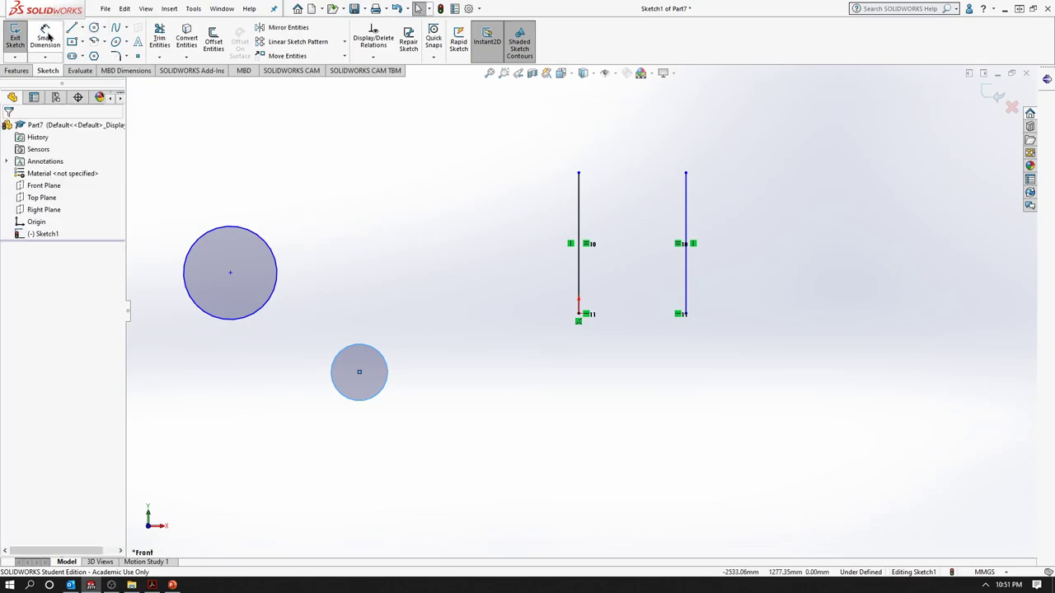
Give the two circles an Equal radius relation, then return to the slide.
click(231, 276)
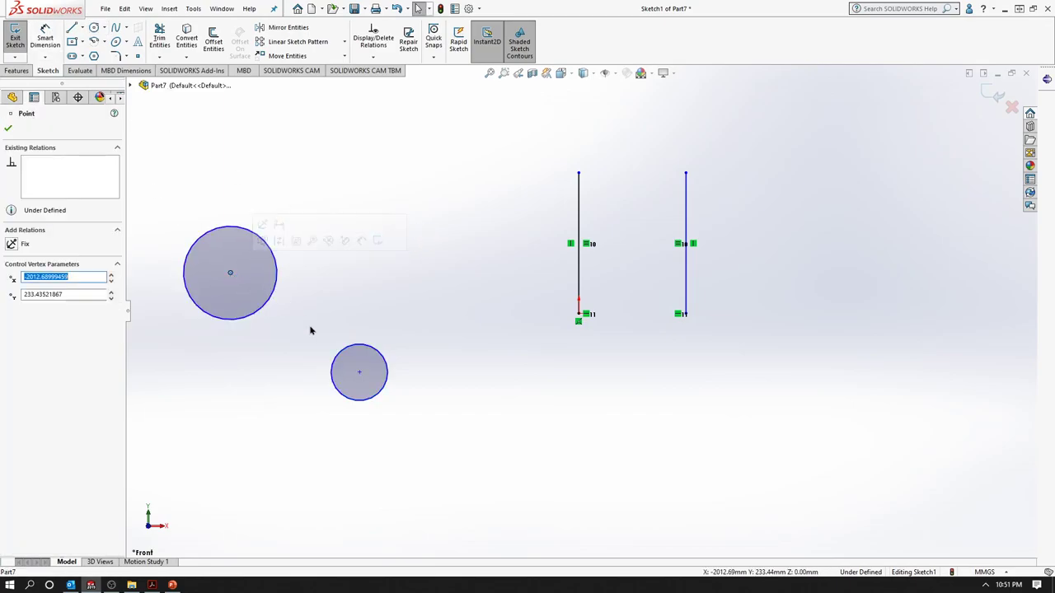
ctrl+click(358, 374)
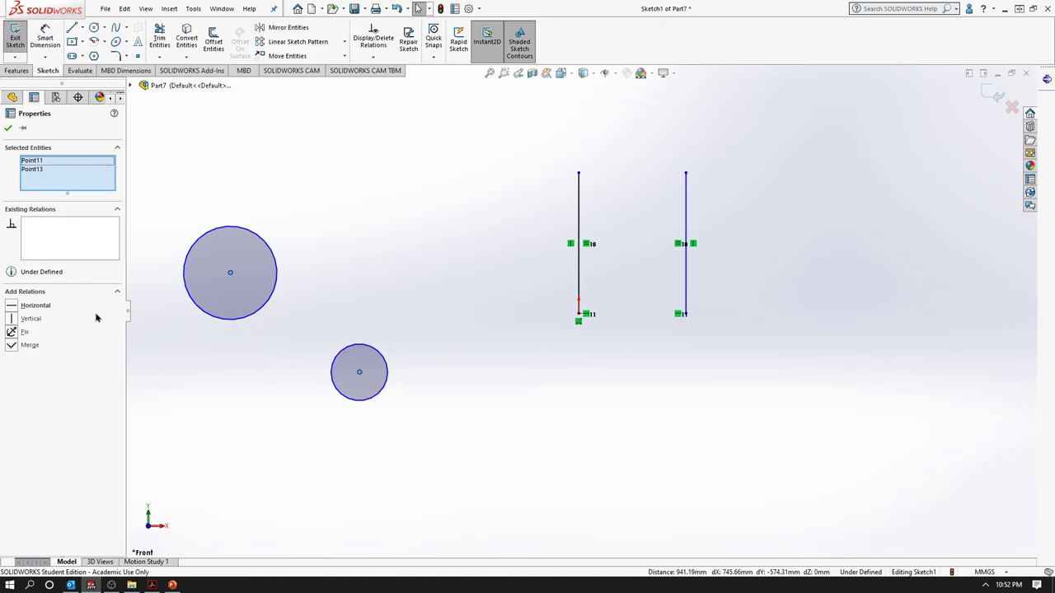
click(330, 272)
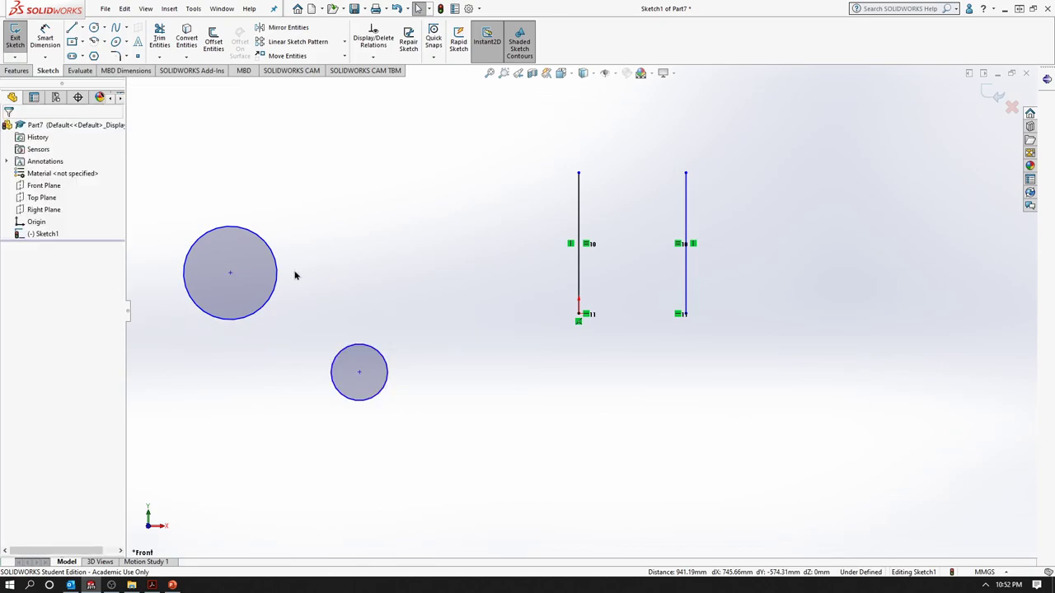
click(277, 285)
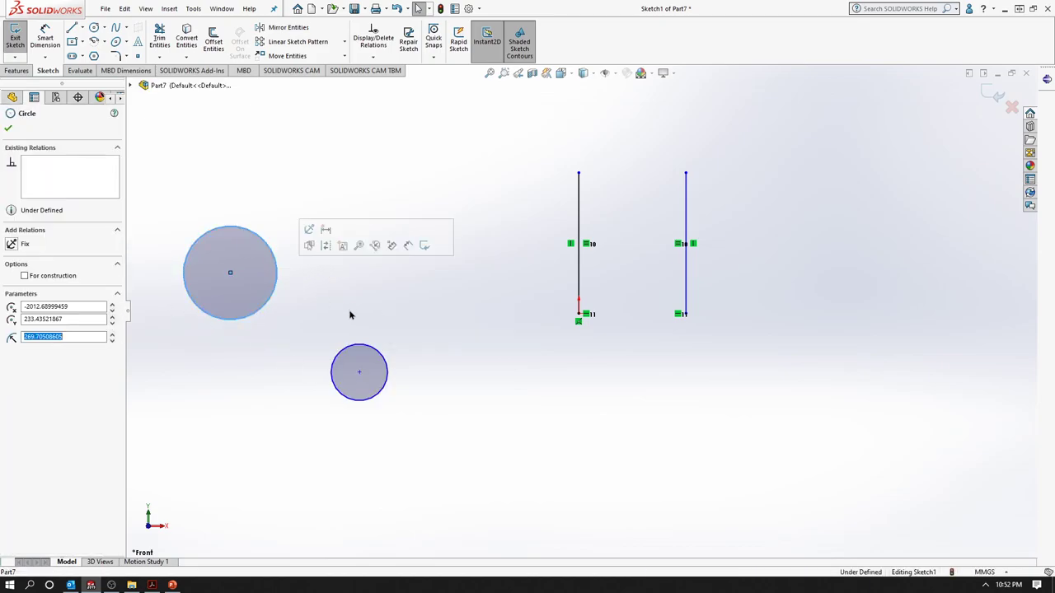
ctrl+click(389, 375)
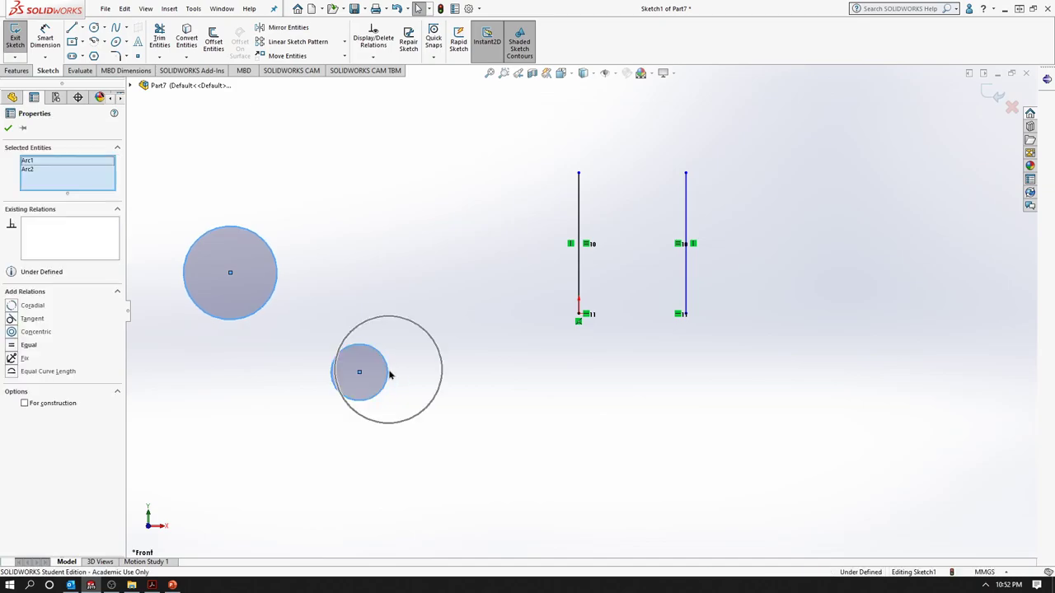
click(14, 350)
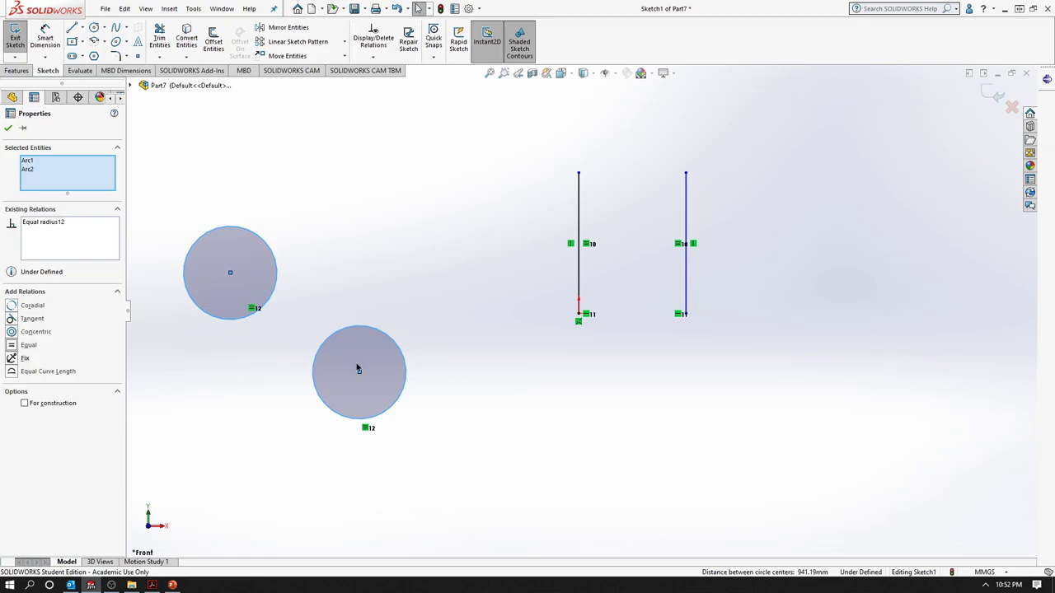
click(173, 585)
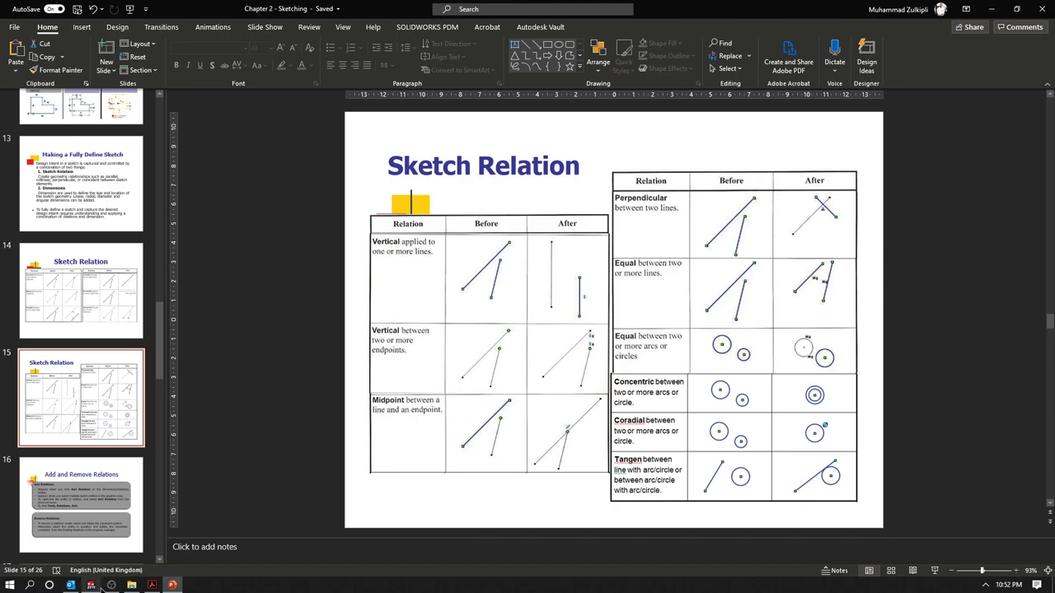
Drag the lower circle's edge to shrink its diameter.
click(90, 585)
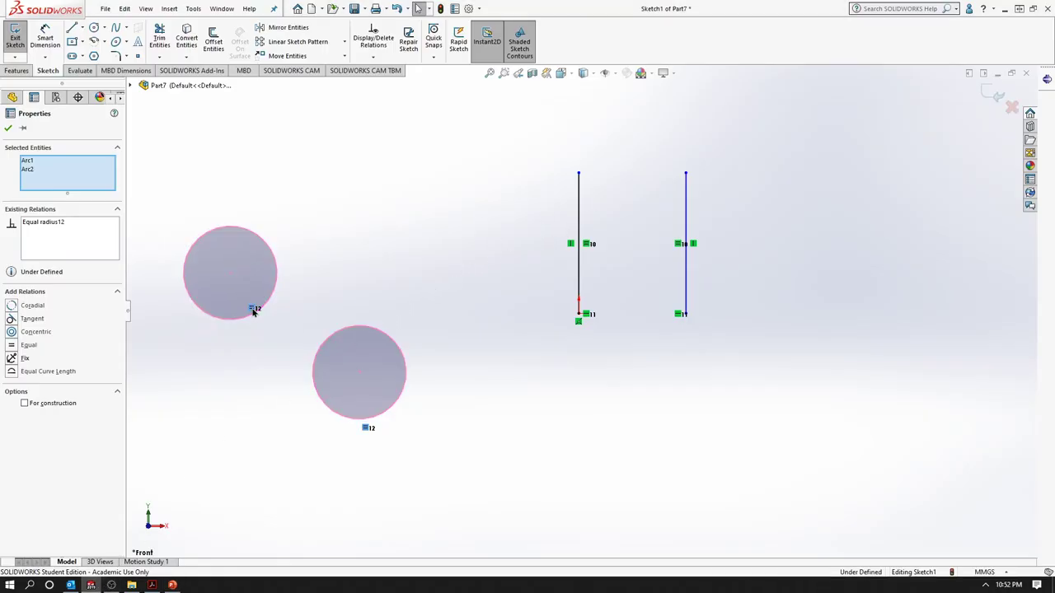
click(284, 330)
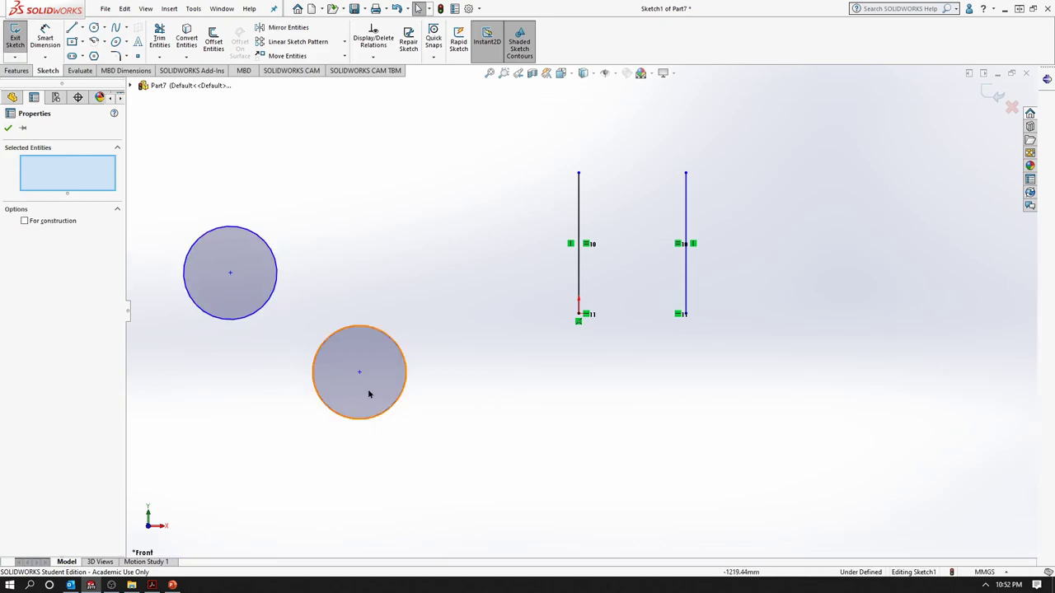
drag(387, 408, 384, 399)
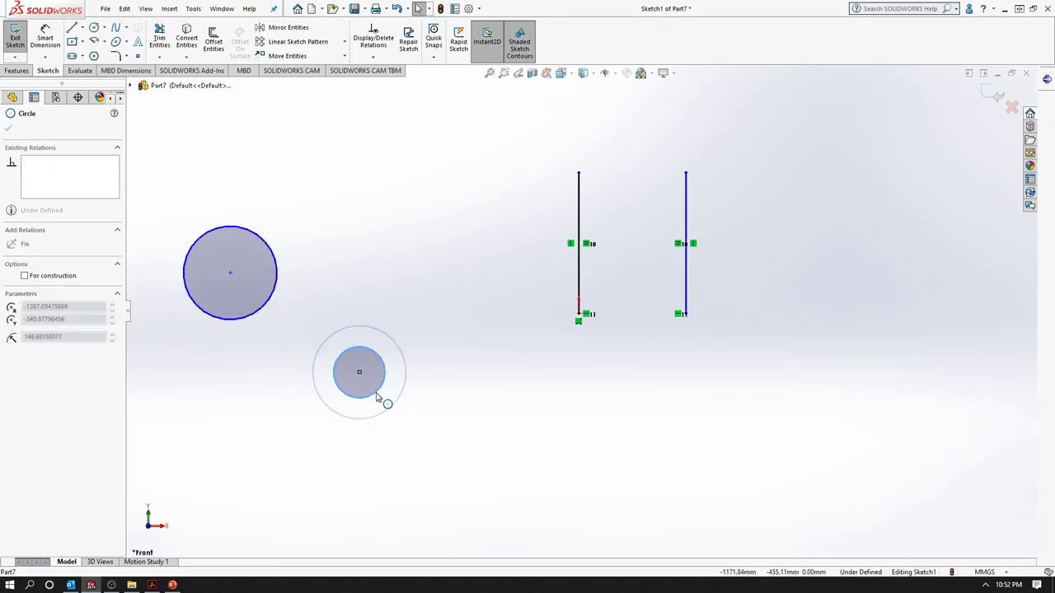
key(Escape)
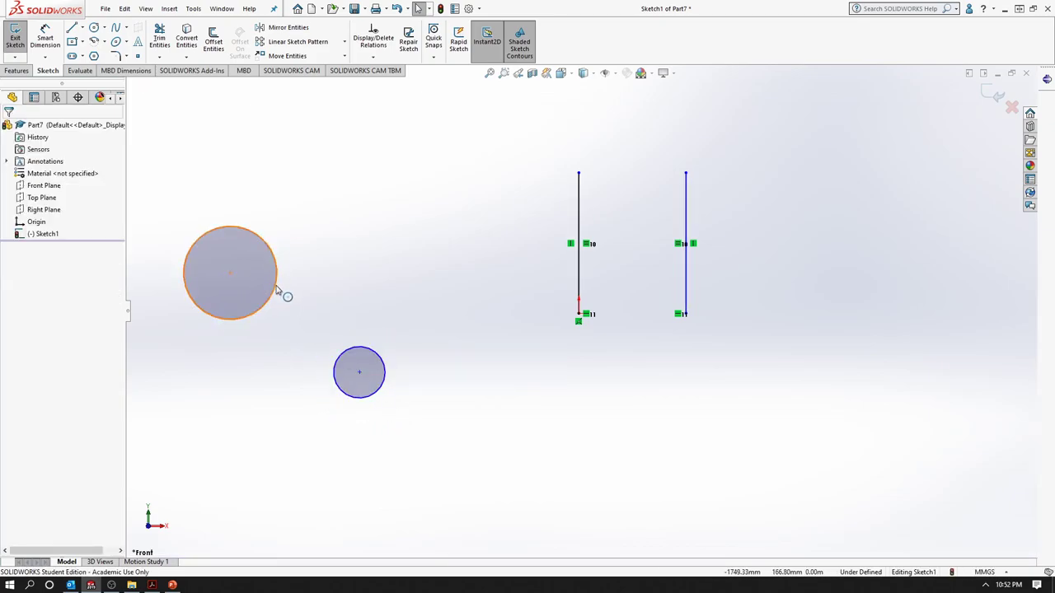
Add a Concentric relation between the two circles, then show the Sketch Relation slide.
click(274, 291)
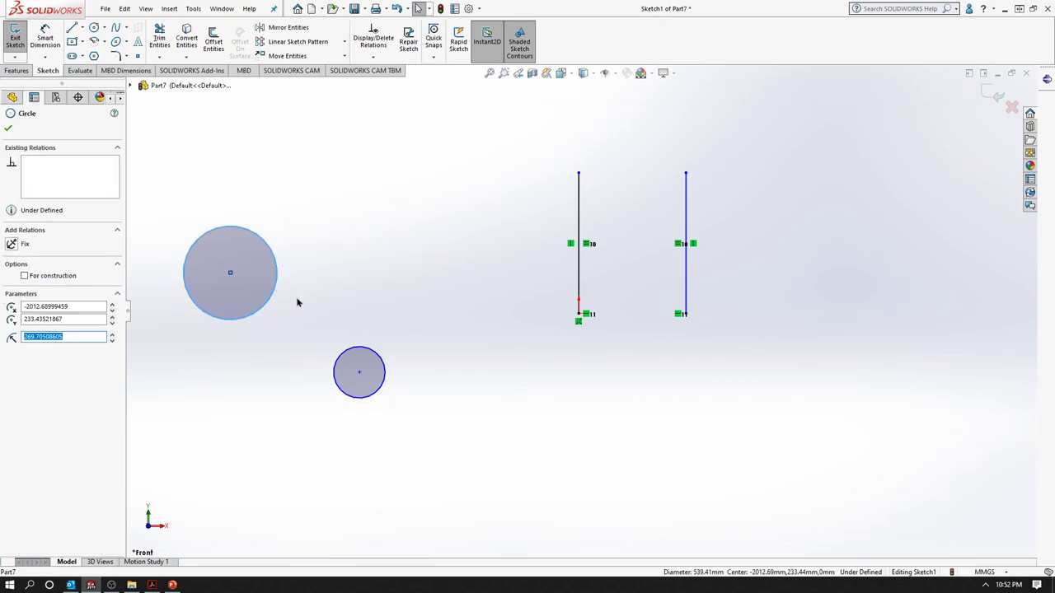
ctrl+click(384, 387)
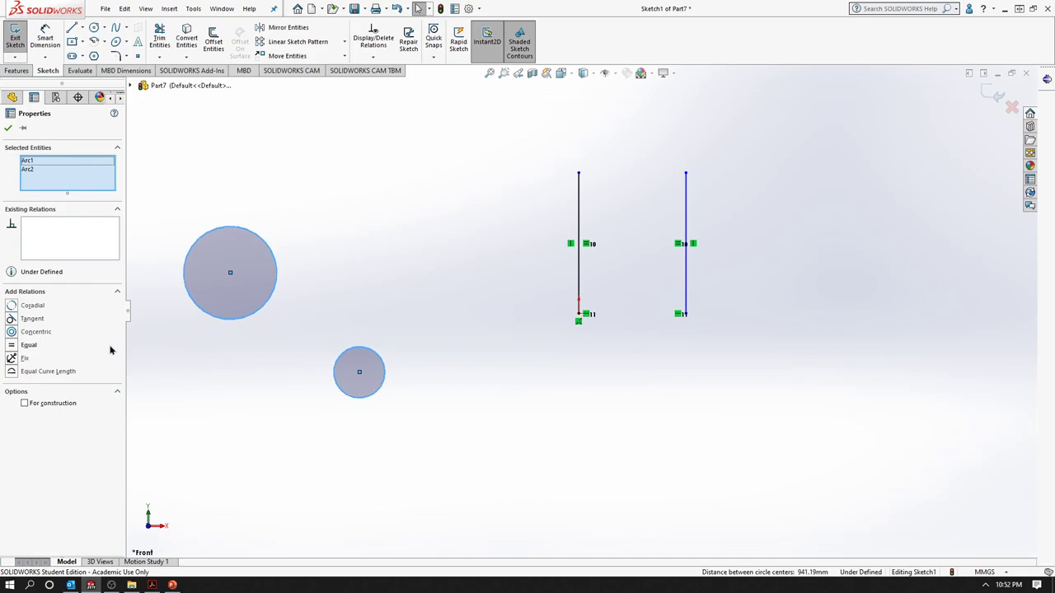
click(12, 332)
click(388, 379)
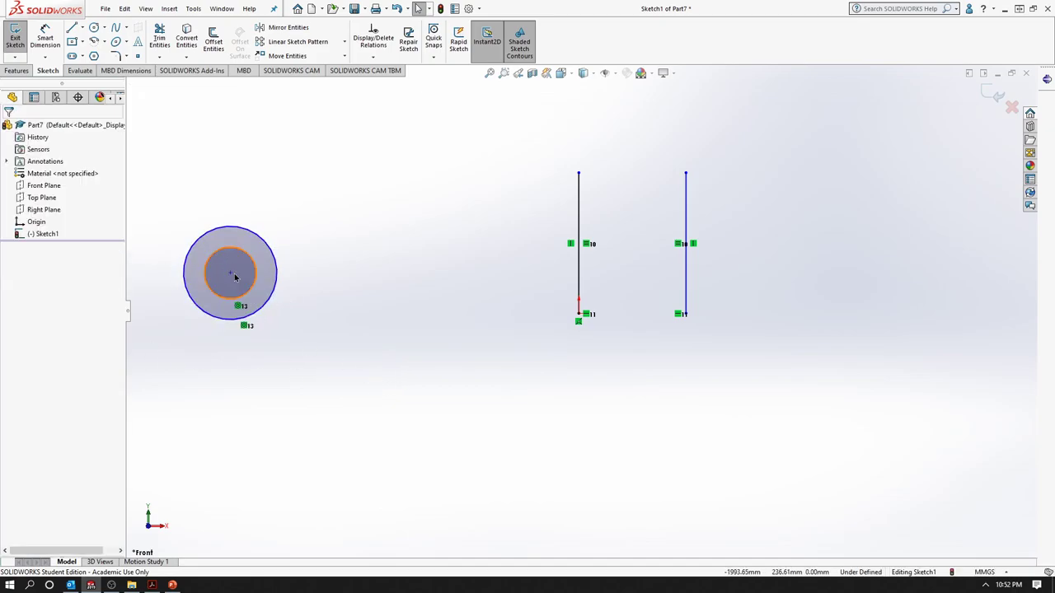
click(172, 585)
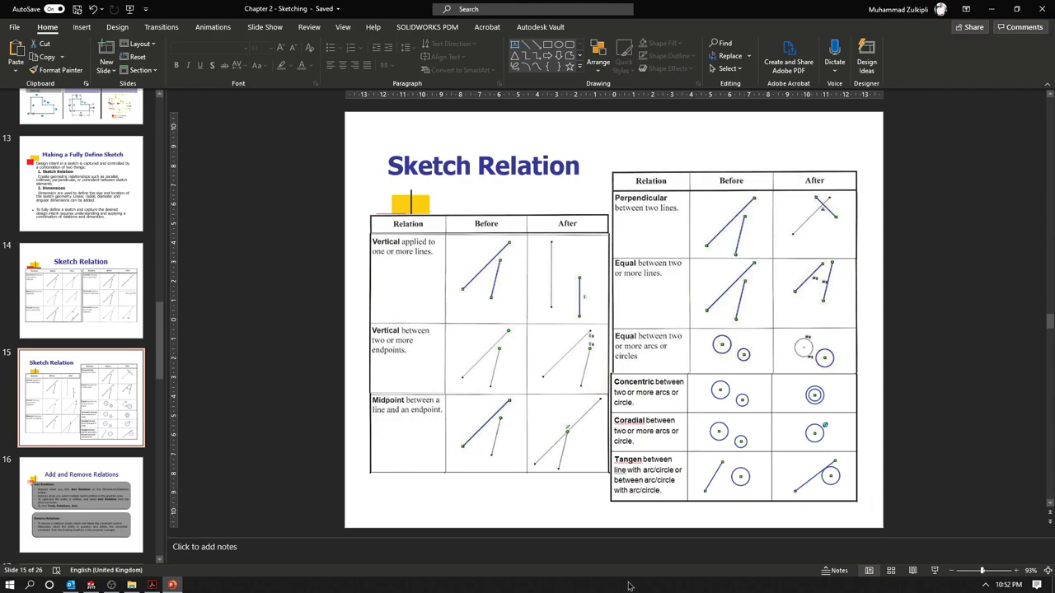
Pull the small circle out, add a Coradial relation merging both circles, then return to the slide.
click(172, 586)
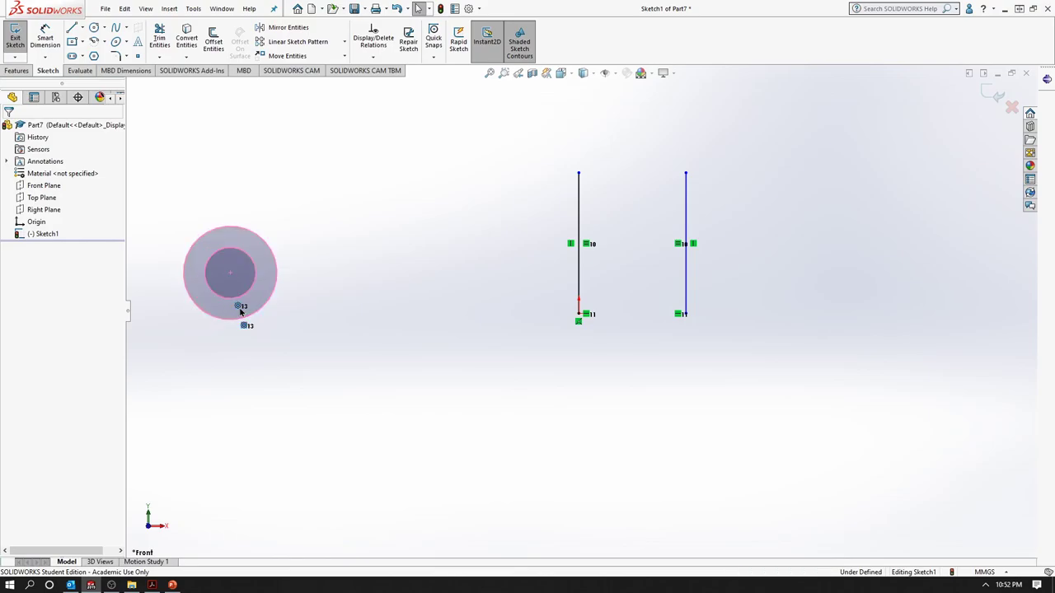
drag(231, 274, 325, 317)
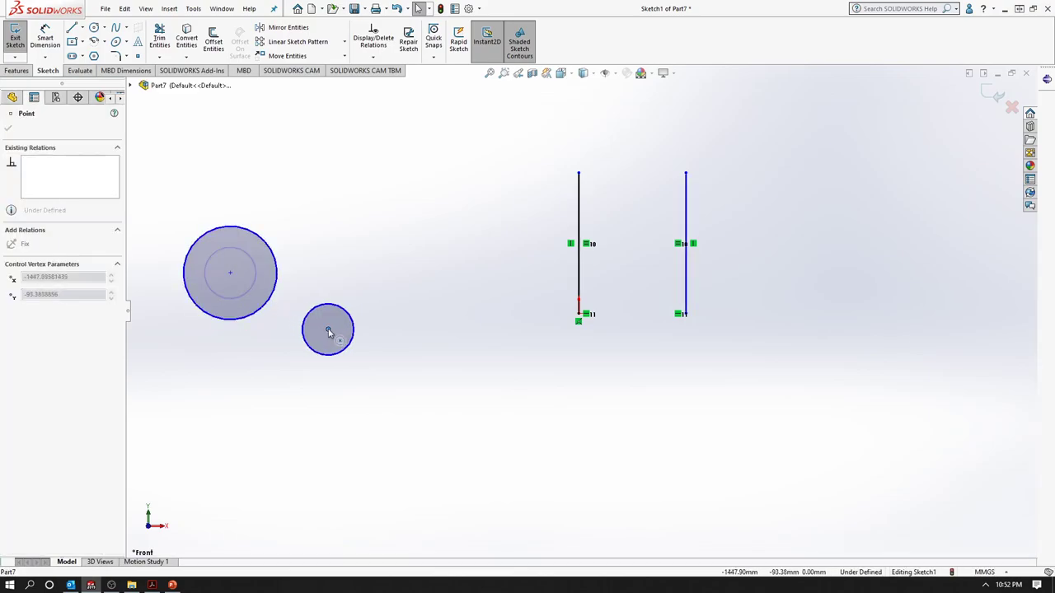
click(184, 401)
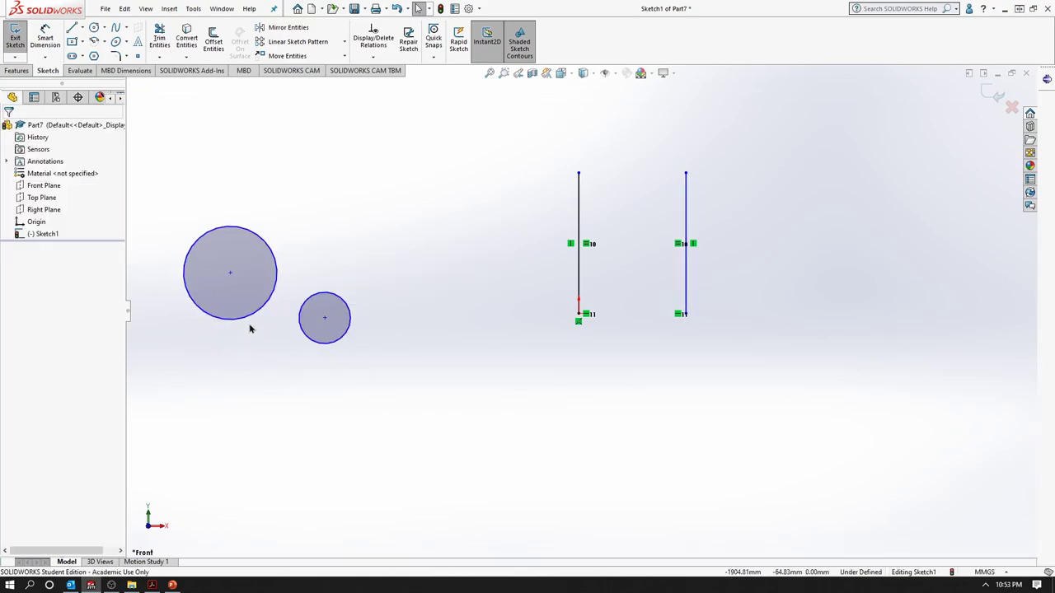
click(249, 323)
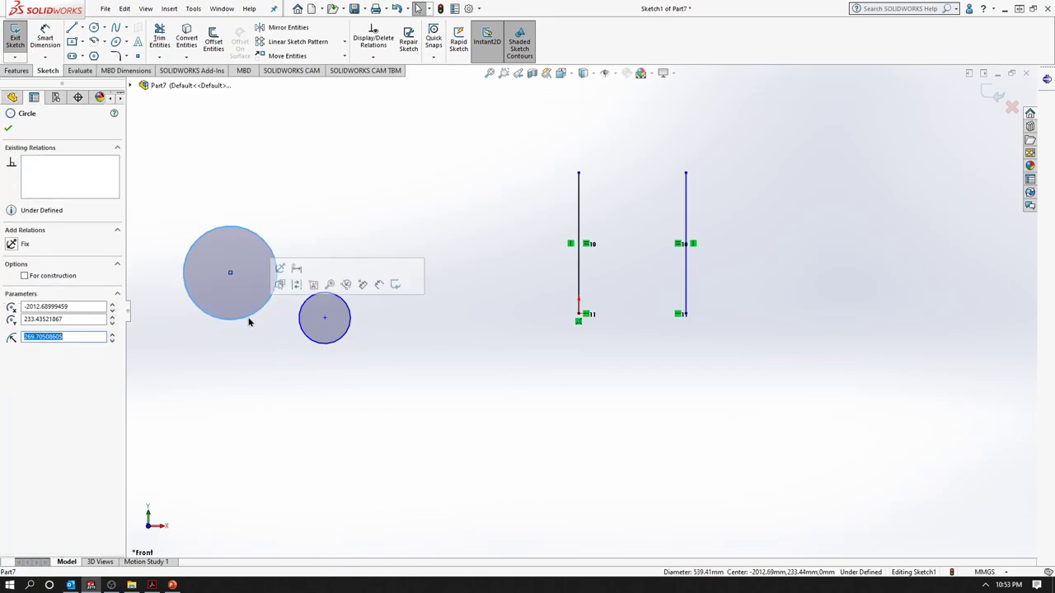
ctrl+click(324, 346)
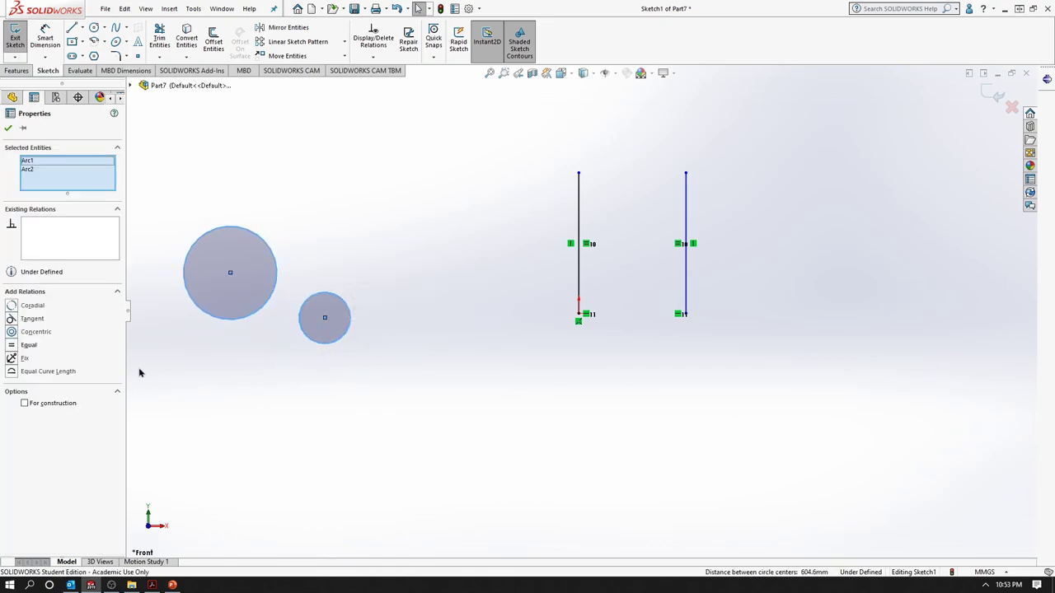
click(11, 306)
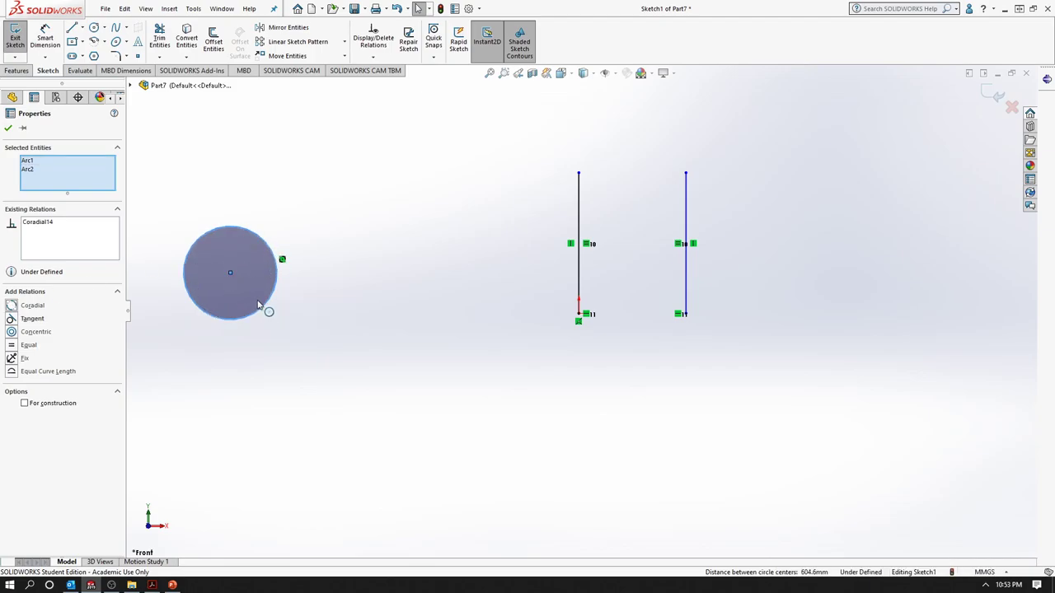
mouse_move(267, 309)
mouse_down()
mouse_move(247, 294)
mouse_move(365, 313)
mouse_up()
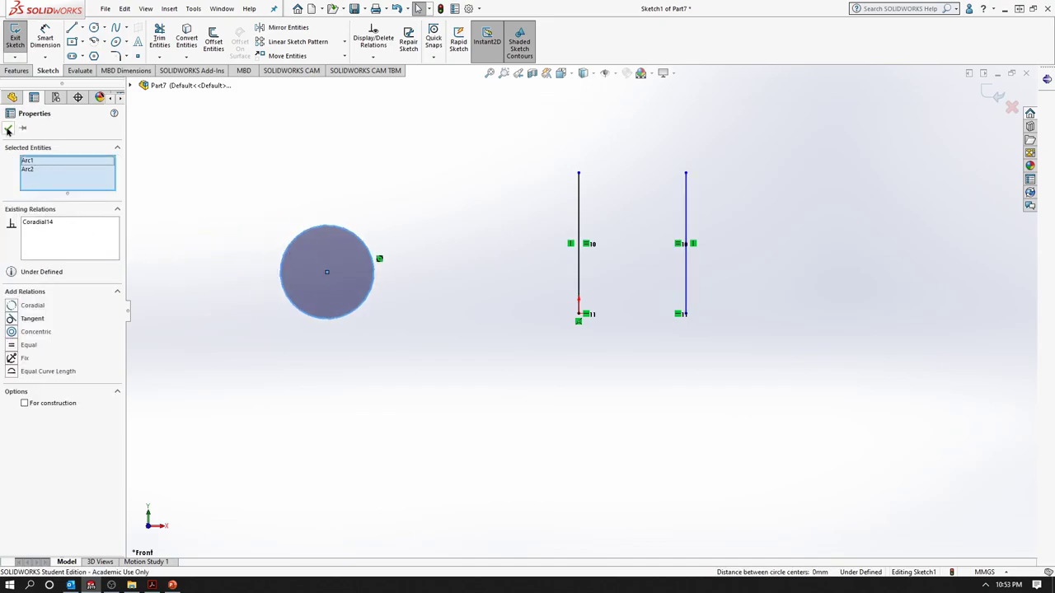
click(9, 130)
click(173, 585)
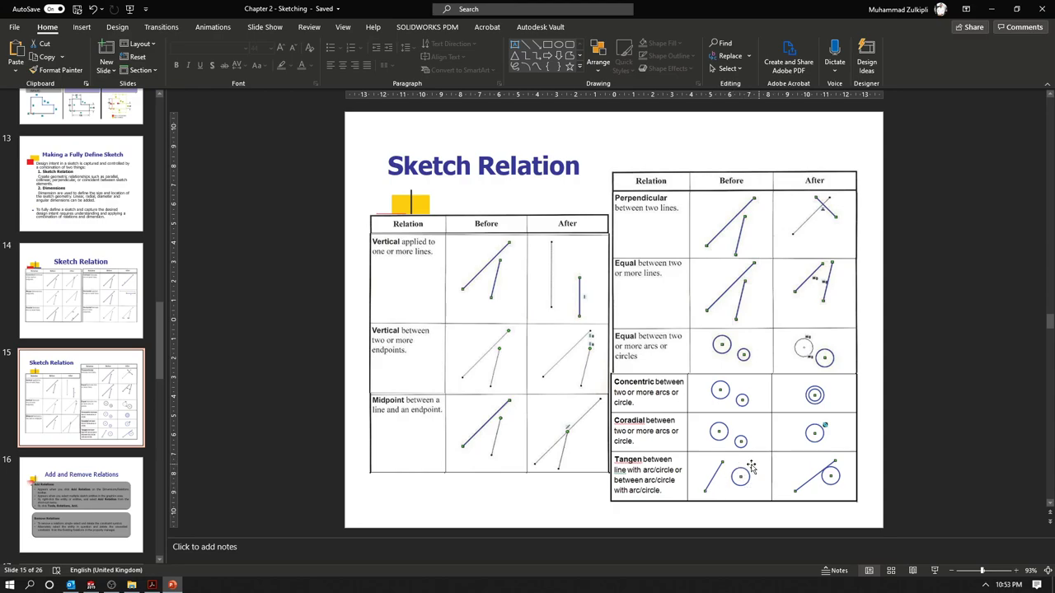
Crossing-box select the circle and both vertical lines and delete them, leaving Sketch1 empty.
click(991, 9)
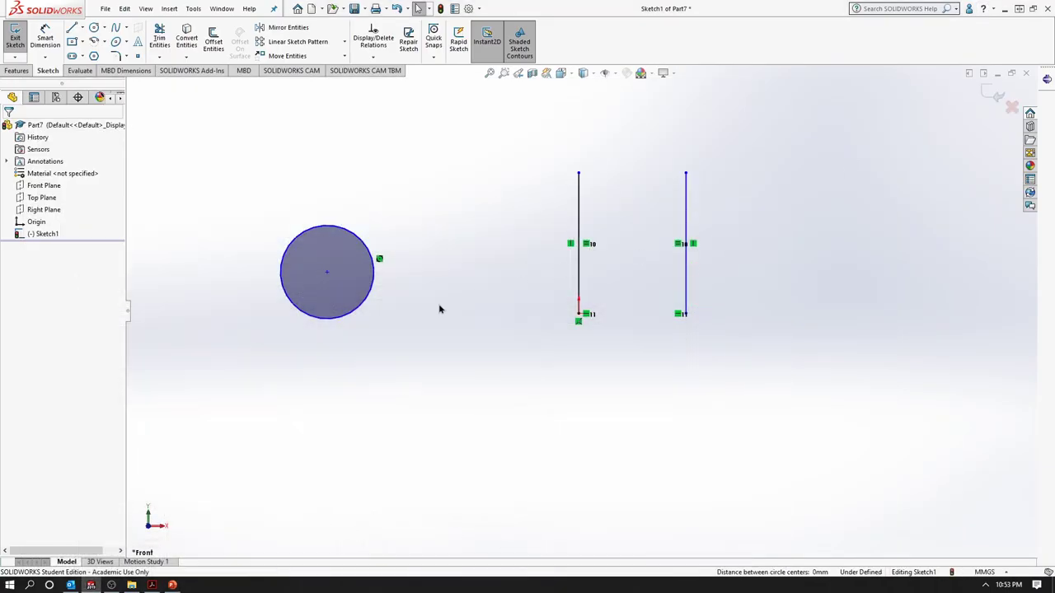
mouse_move(262, 137)
mouse_down()
mouse_move(398, 220)
mouse_move(791, 415)
mouse_up()
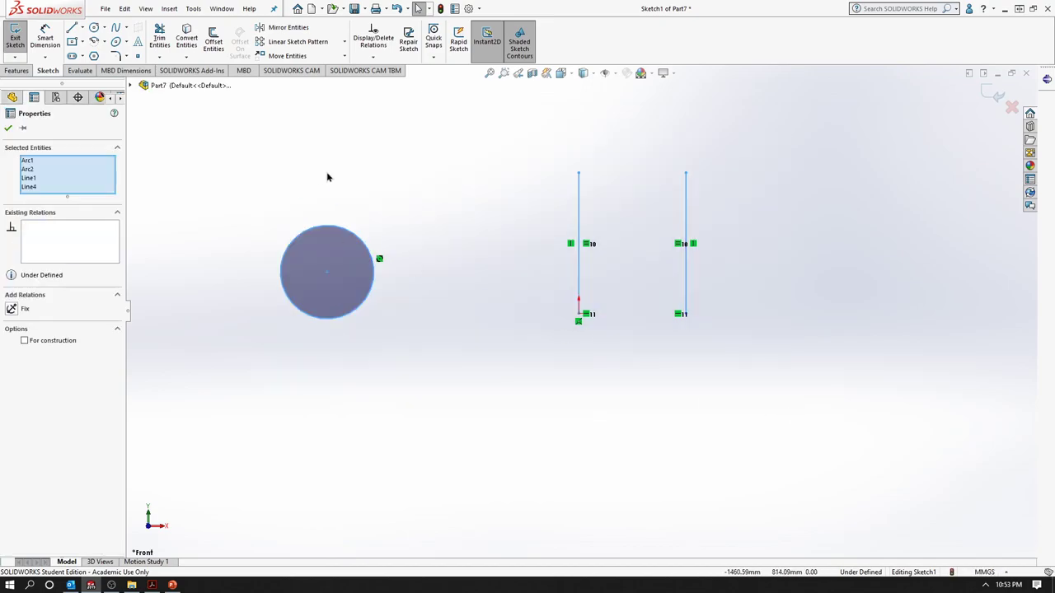
key(Escape)
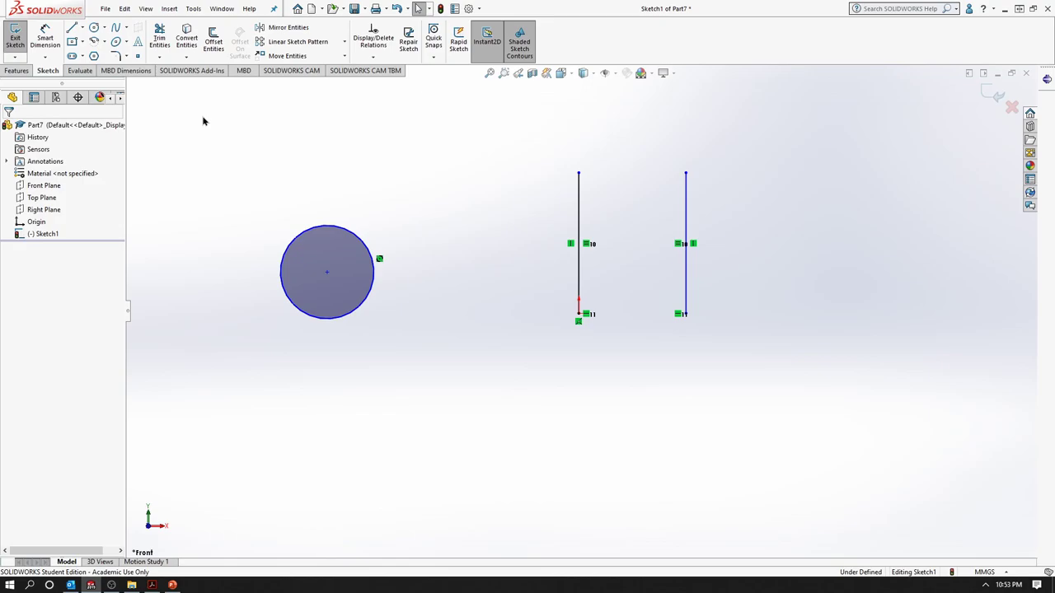
drag(203, 121, 813, 431)
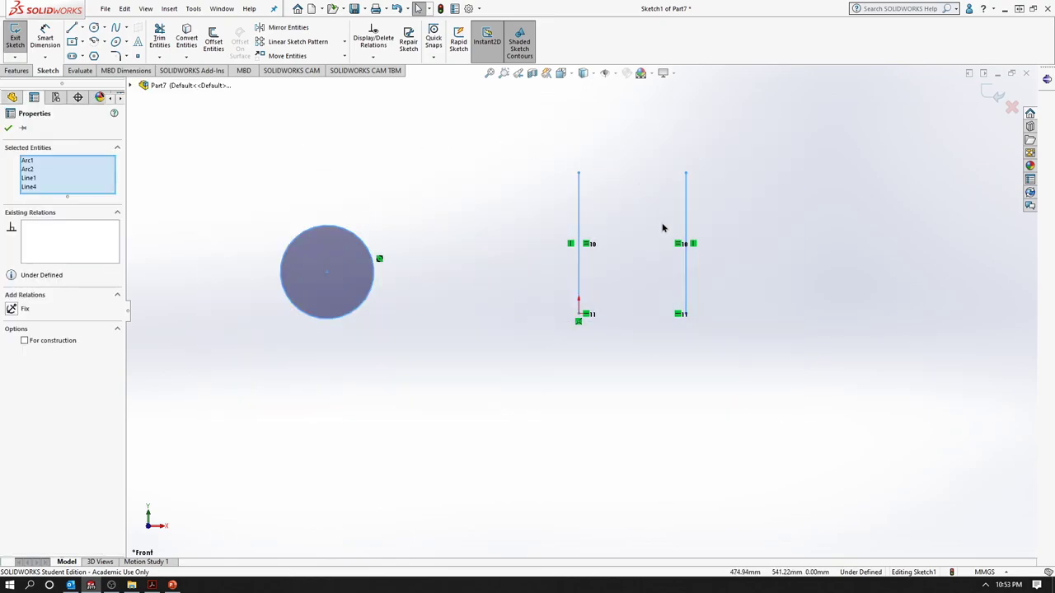
click(683, 371)
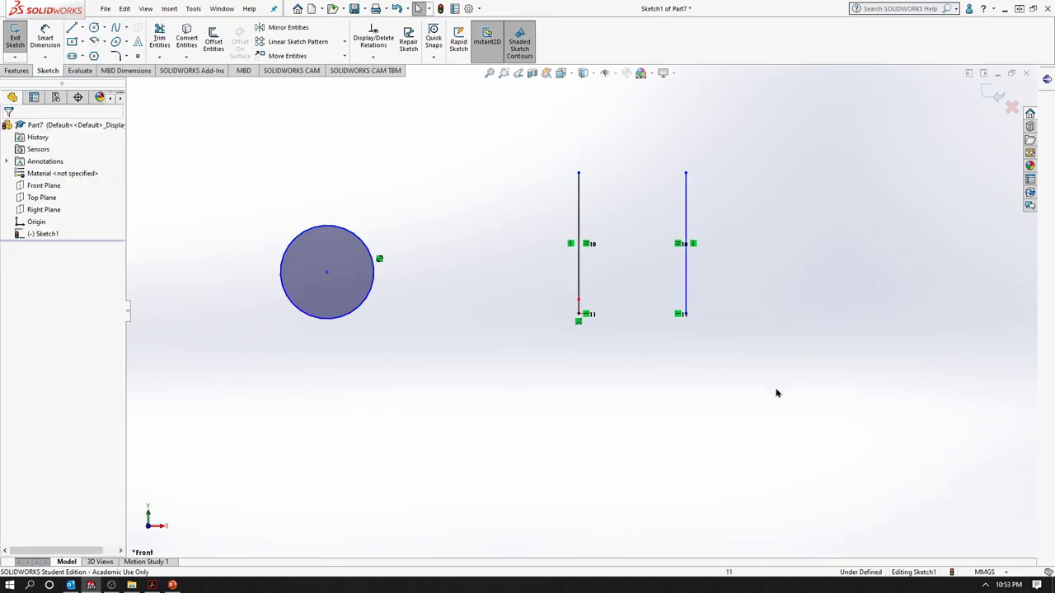
drag(846, 425, 690, 356)
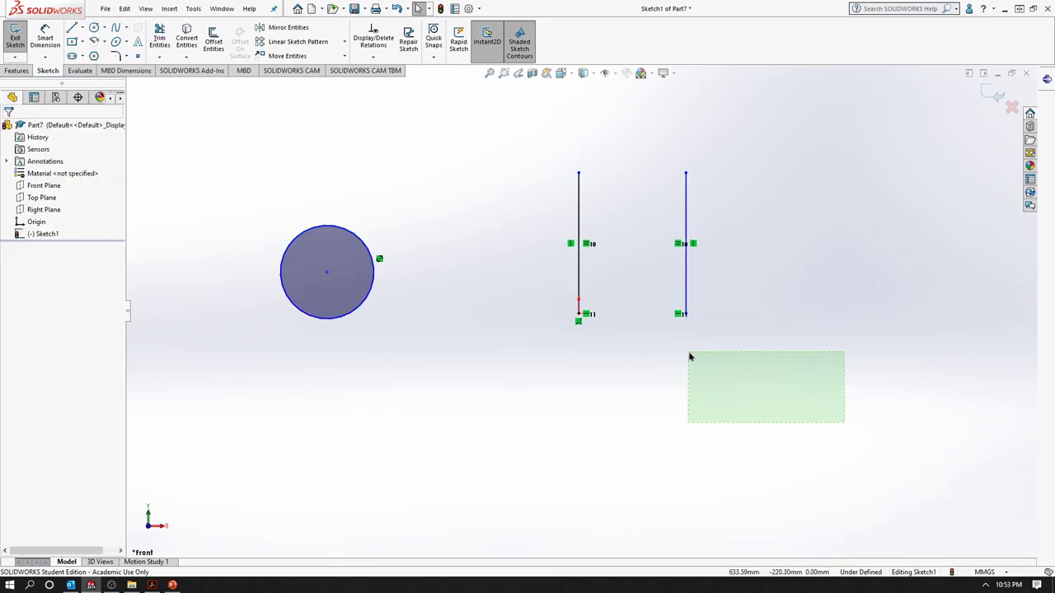
mouse_move(690, 356)
mouse_down()
mouse_move(536, 313)
mouse_move(364, 295)
mouse_up()
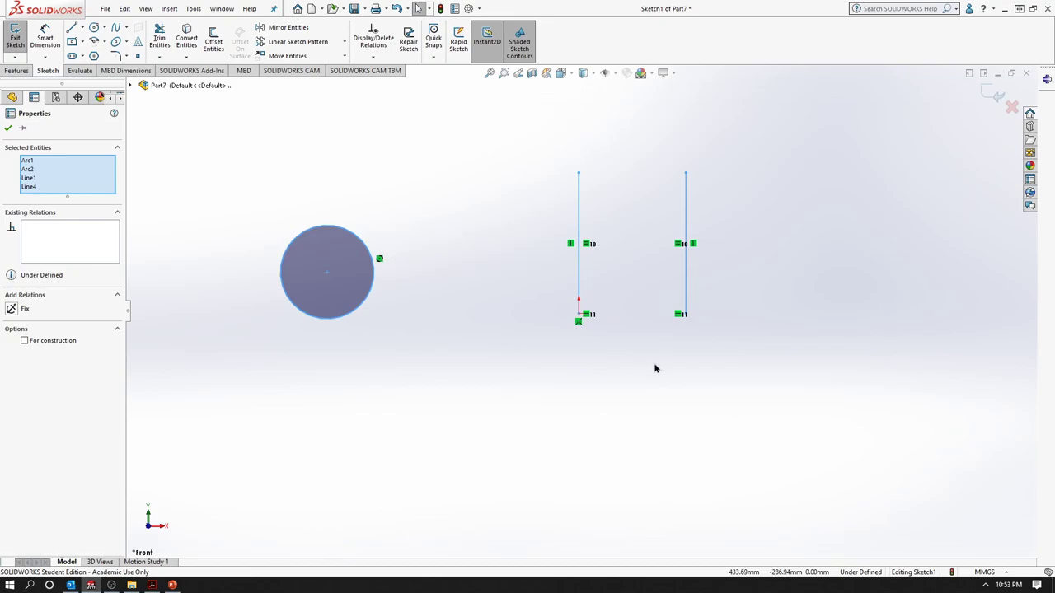
key(Escape)
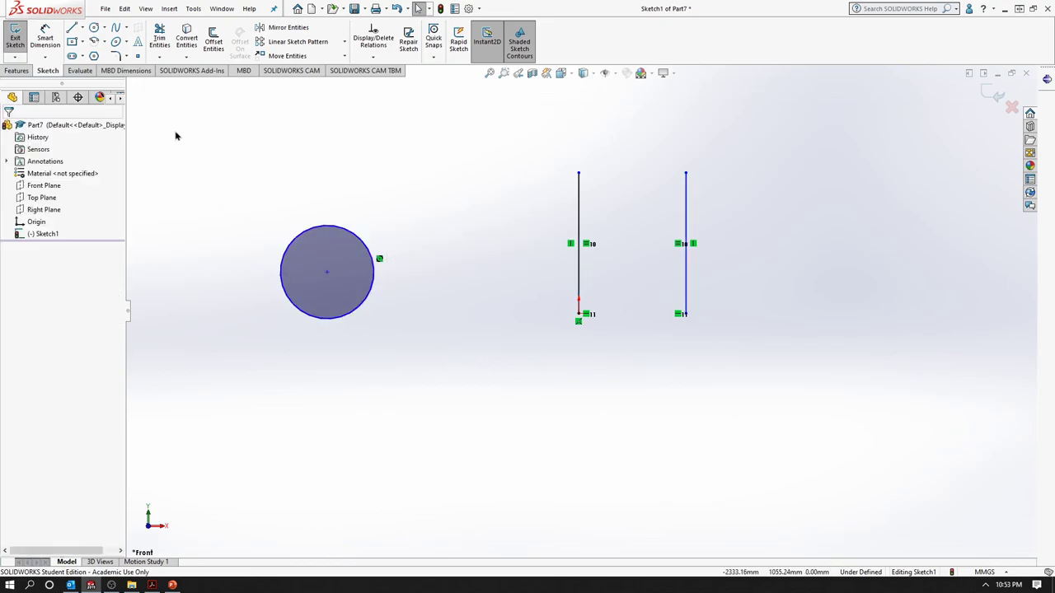
mouse_move(172, 135)
mouse_down()
mouse_move(408, 306)
mouse_move(577, 387)
mouse_move(534, 240)
mouse_up()
mouse_move(246, 187)
mouse_down()
mouse_move(352, 302)
mouse_move(607, 412)
mouse_up()
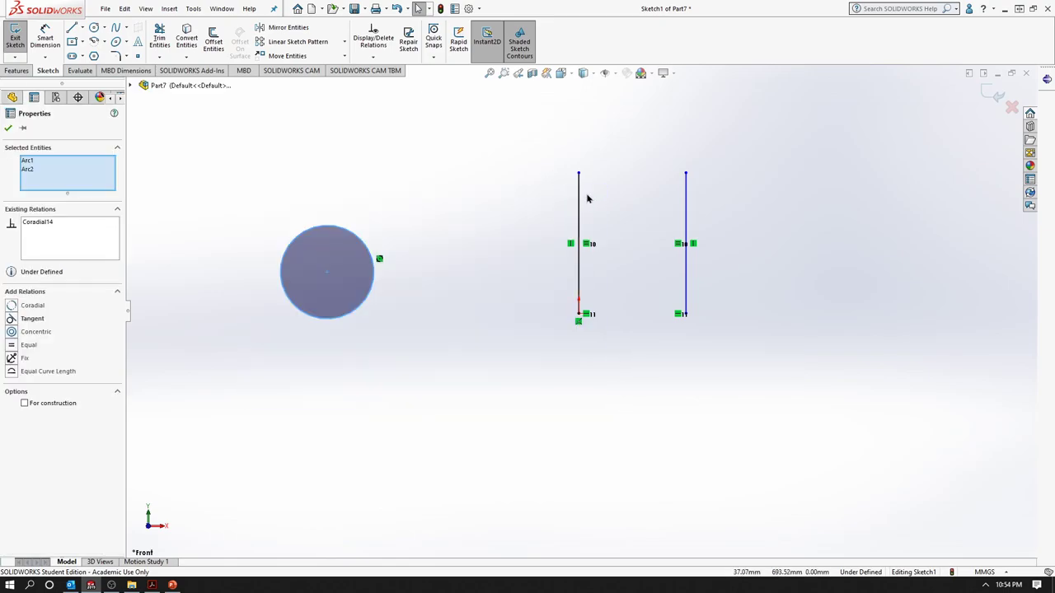
click(471, 358)
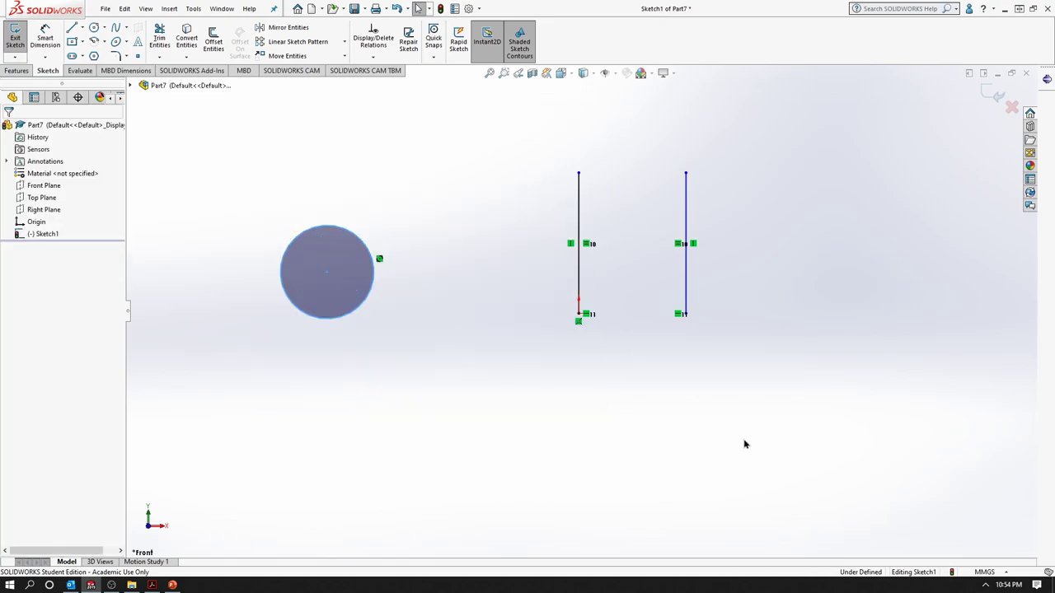
drag(802, 405, 218, 150)
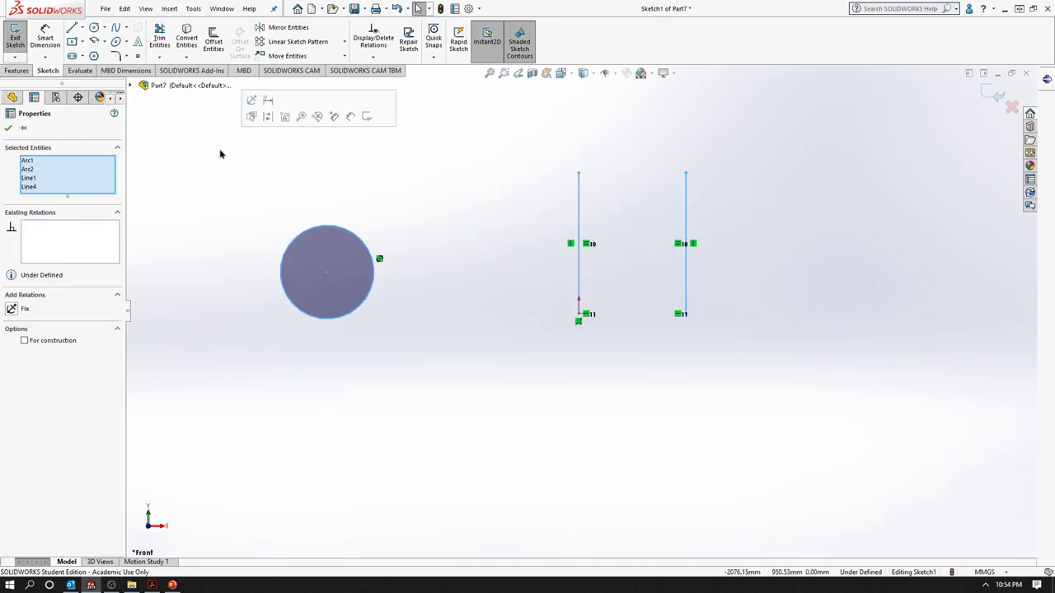
key(Delete)
Draw a long slanted line sloping down to the left.
click(71, 31)
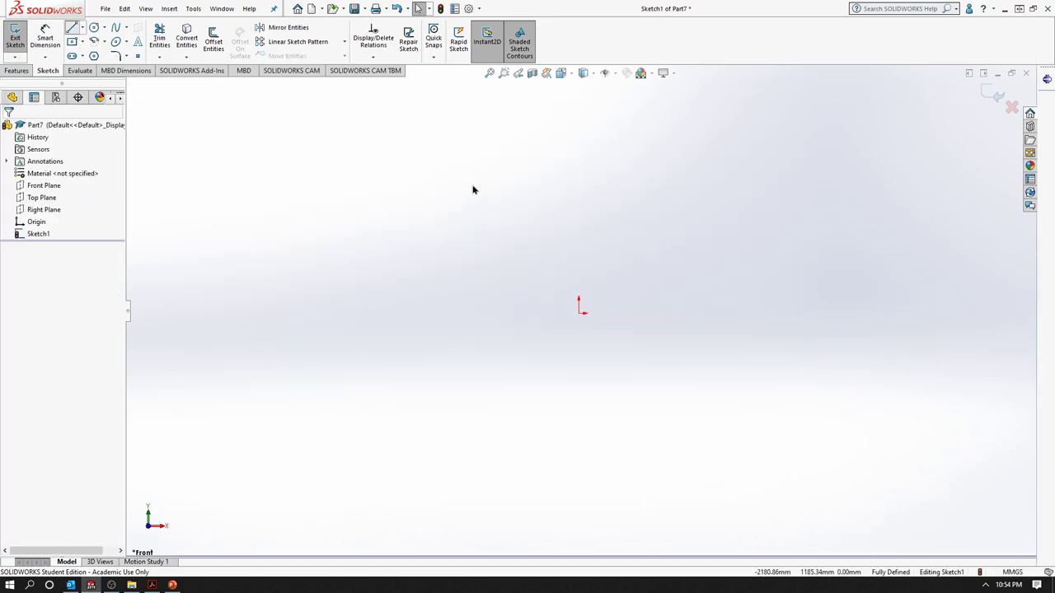
click(472, 184)
click(307, 409)
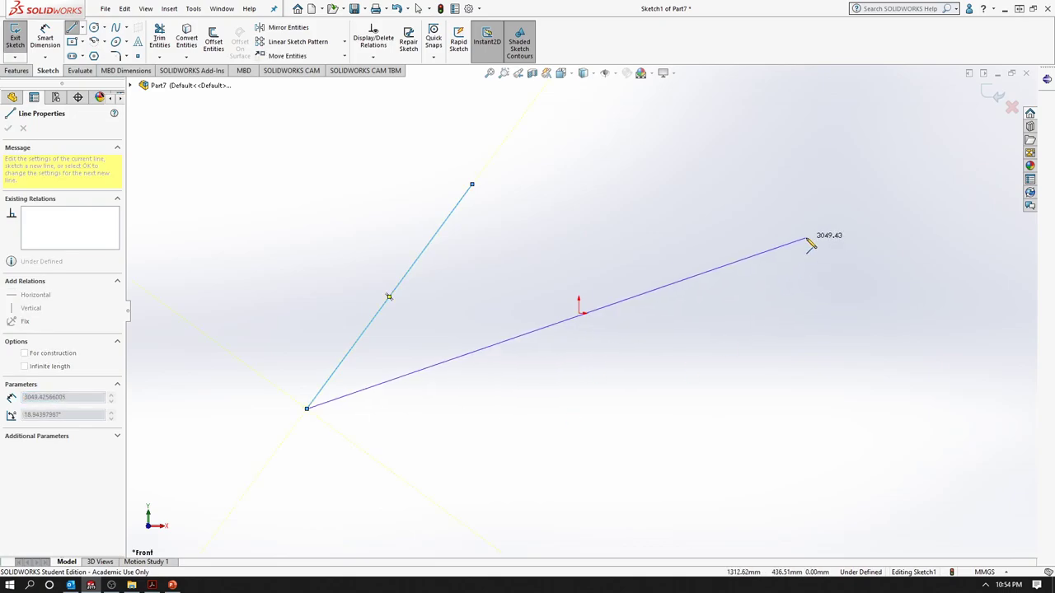
key(Escape)
Draw a circle beside the line and drag its centre onto the sketch origin.
click(94, 28)
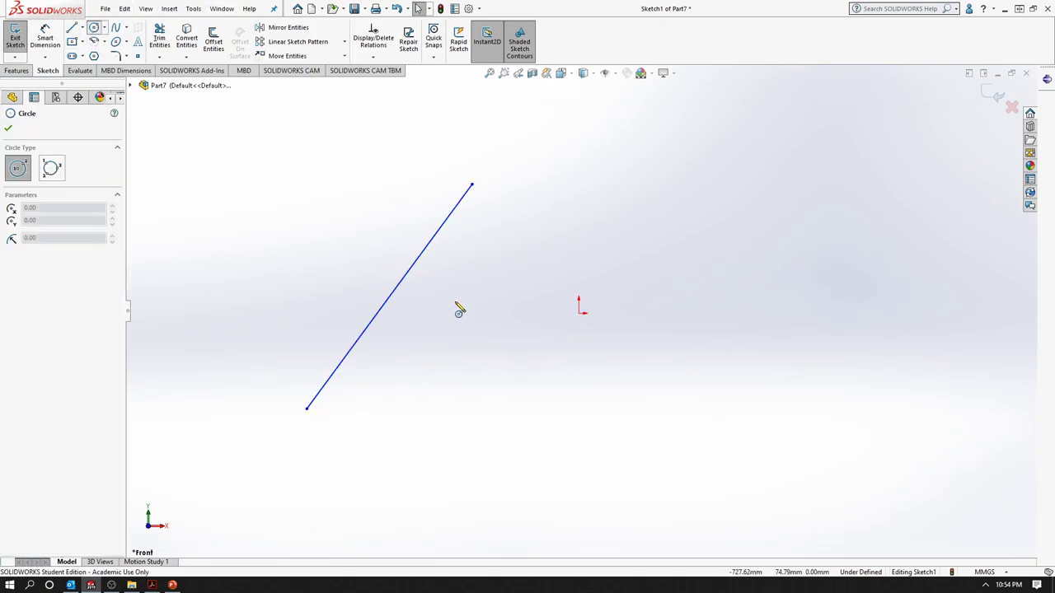
click(482, 302)
click(531, 329)
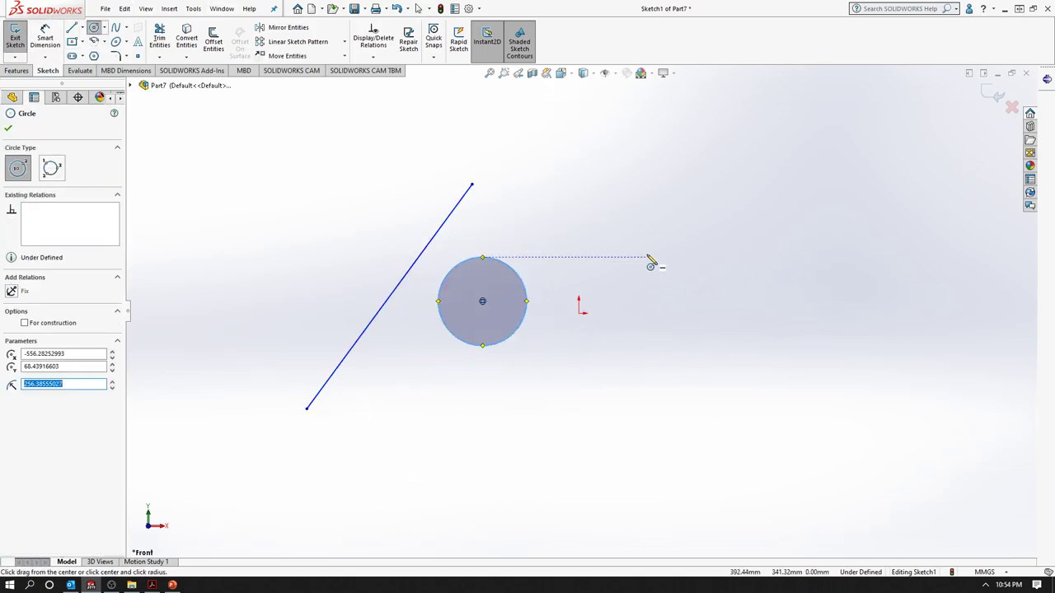
key(Escape)
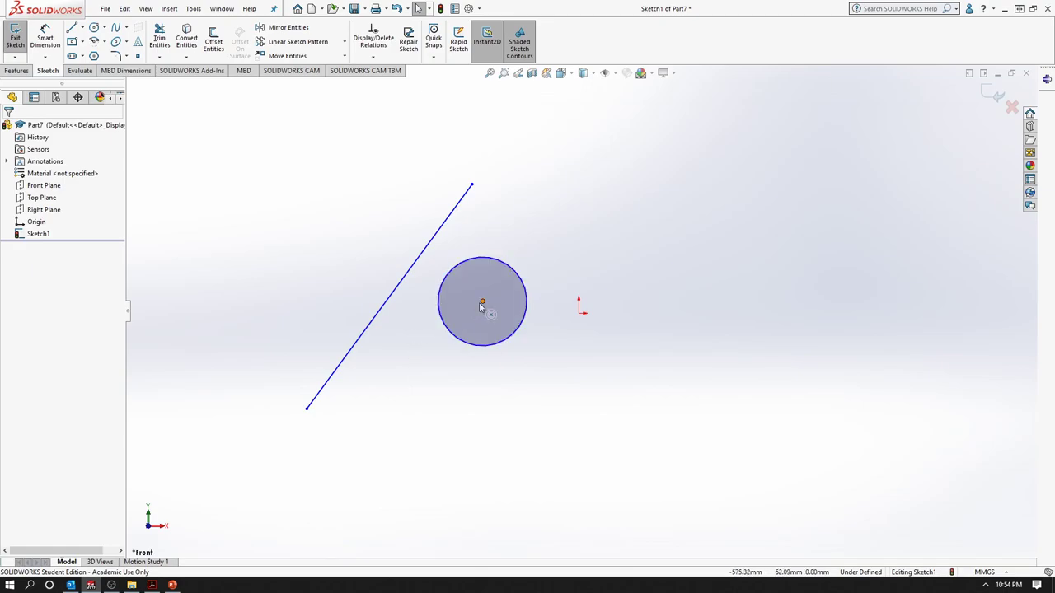
drag(482, 302, 579, 317)
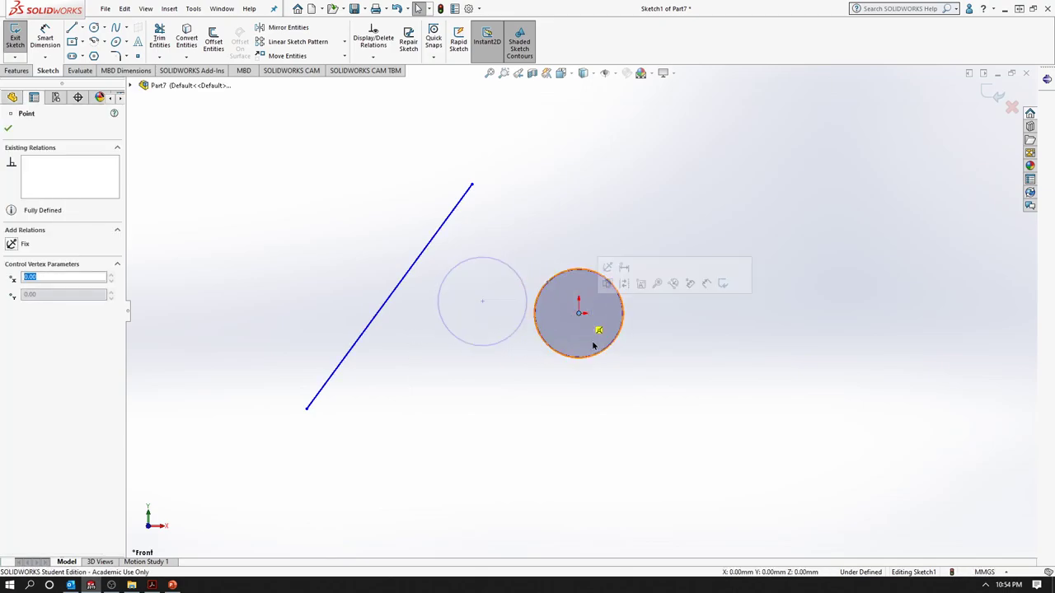
click(647, 379)
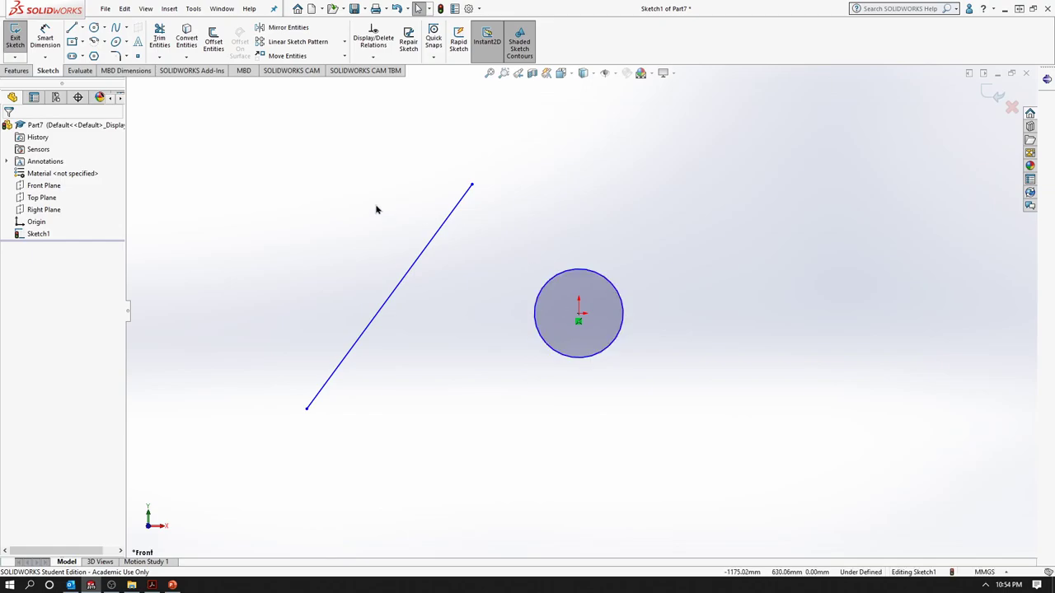
Add a Tangent relation between the sloped line and the origin-centred circle.
click(436, 239)
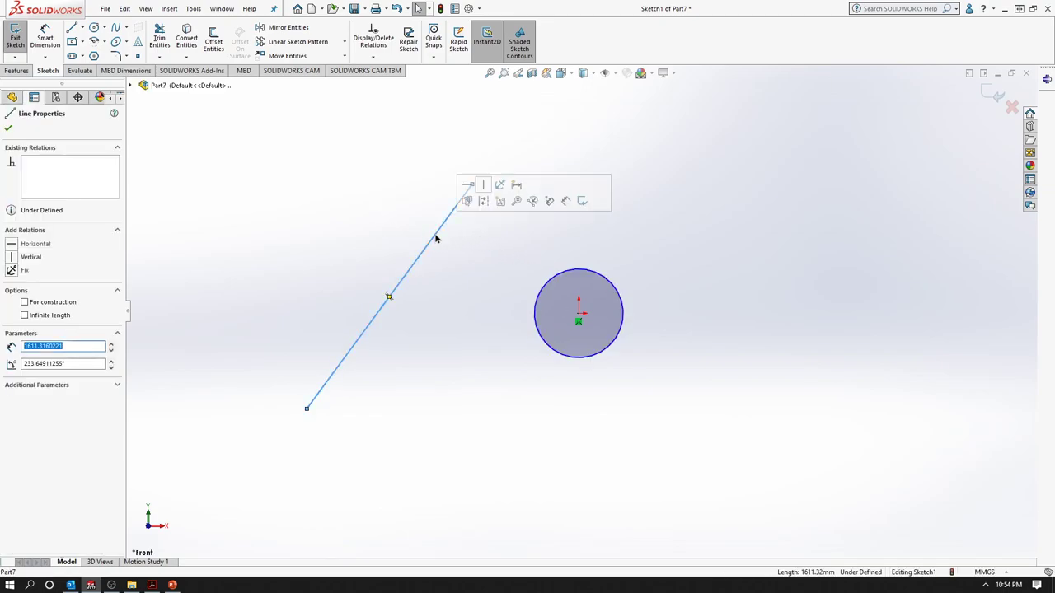
ctrl+click(552, 286)
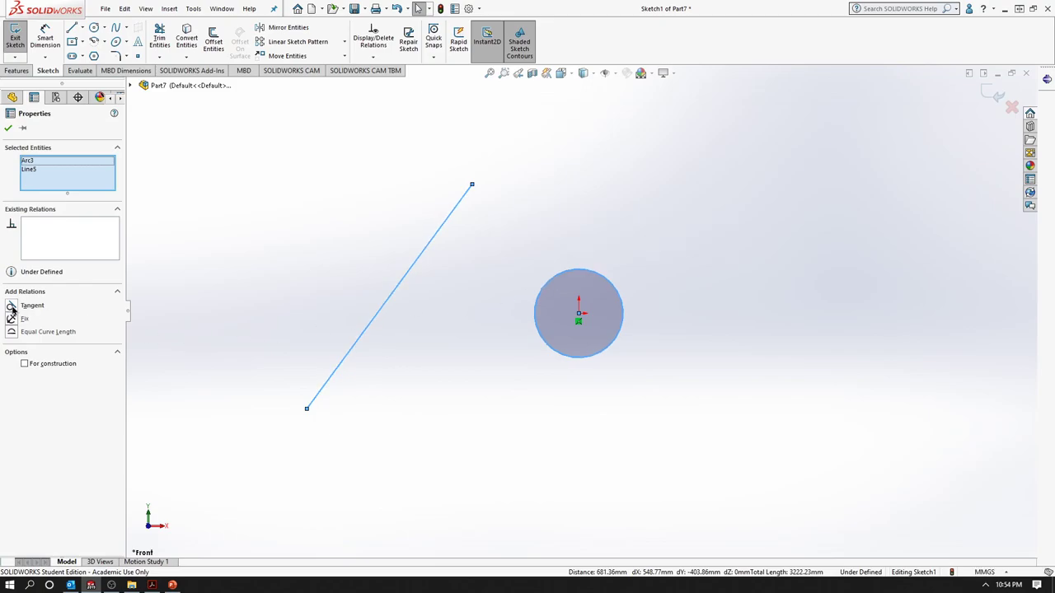
click(12, 307)
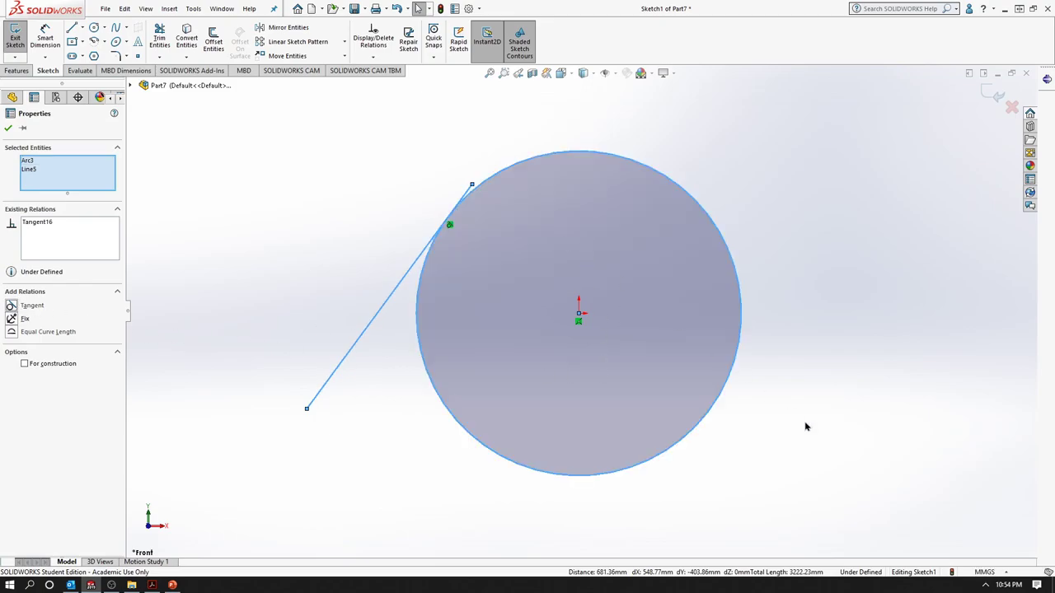
click(818, 444)
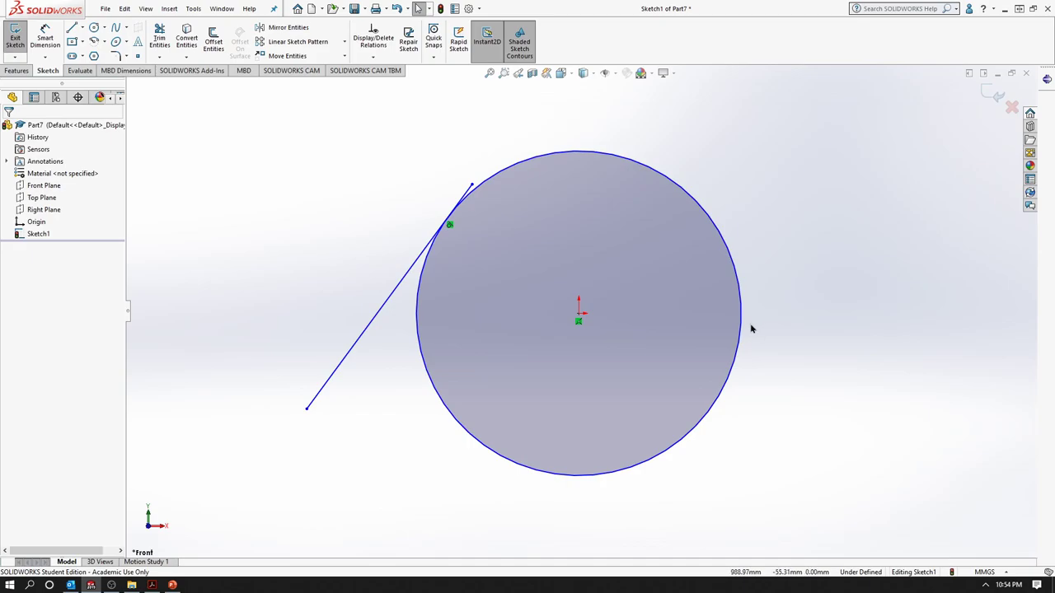
Shrink the circle and drag the line's upper endpoint up and right past it.
drag(741, 333, 619, 313)
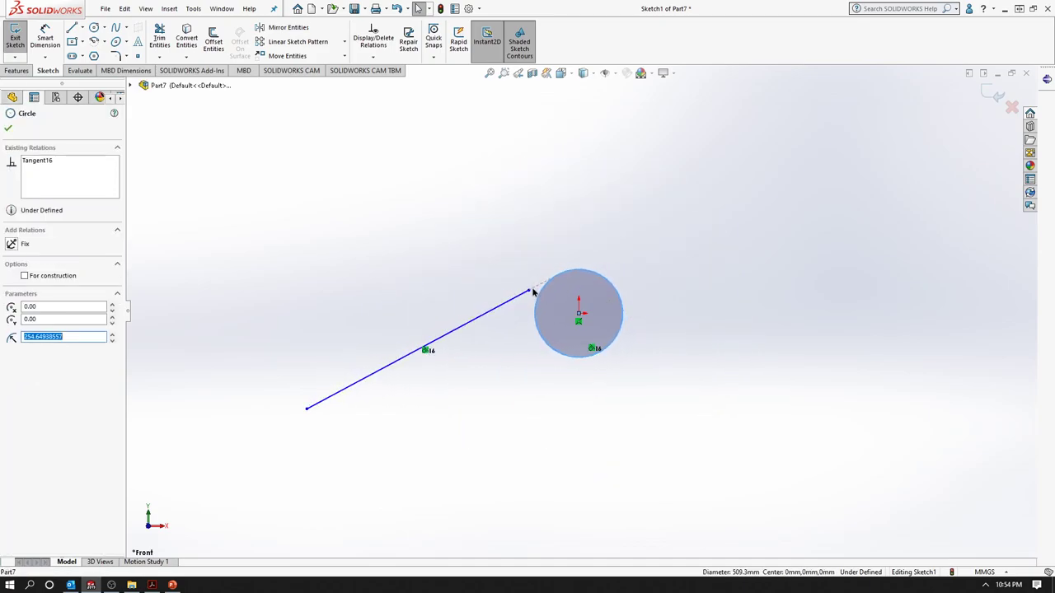
drag(529, 291, 650, 219)
click(720, 303)
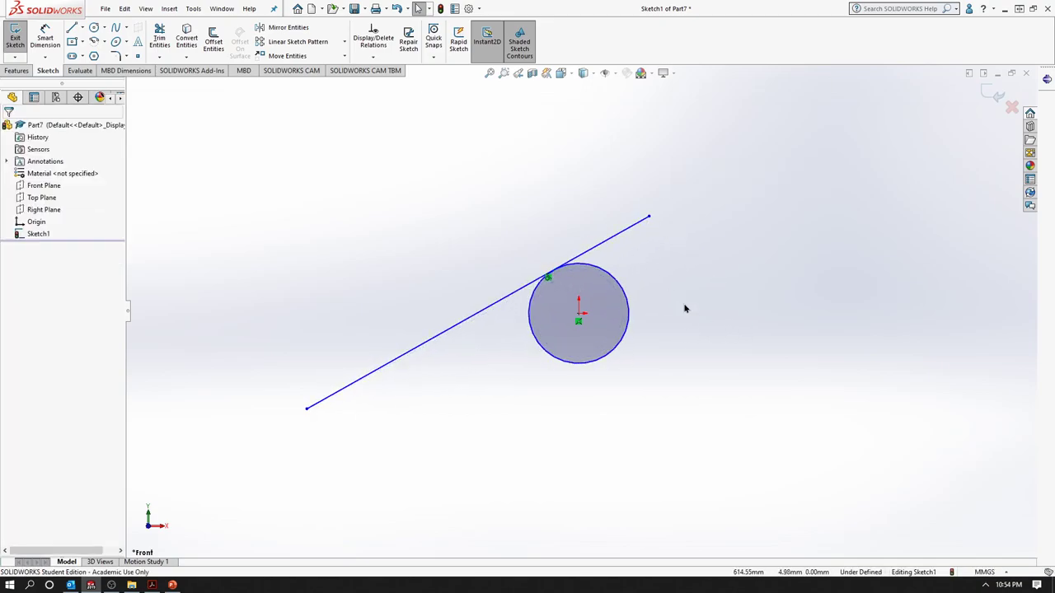
scroll(550, 255, down, 3)
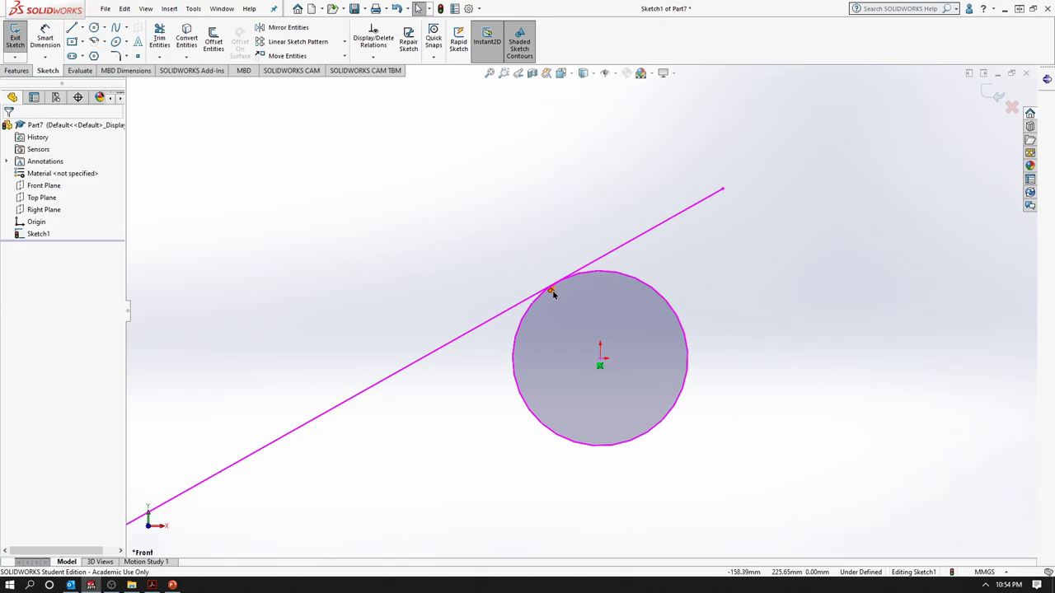
scroll(742, 404, up, 2)
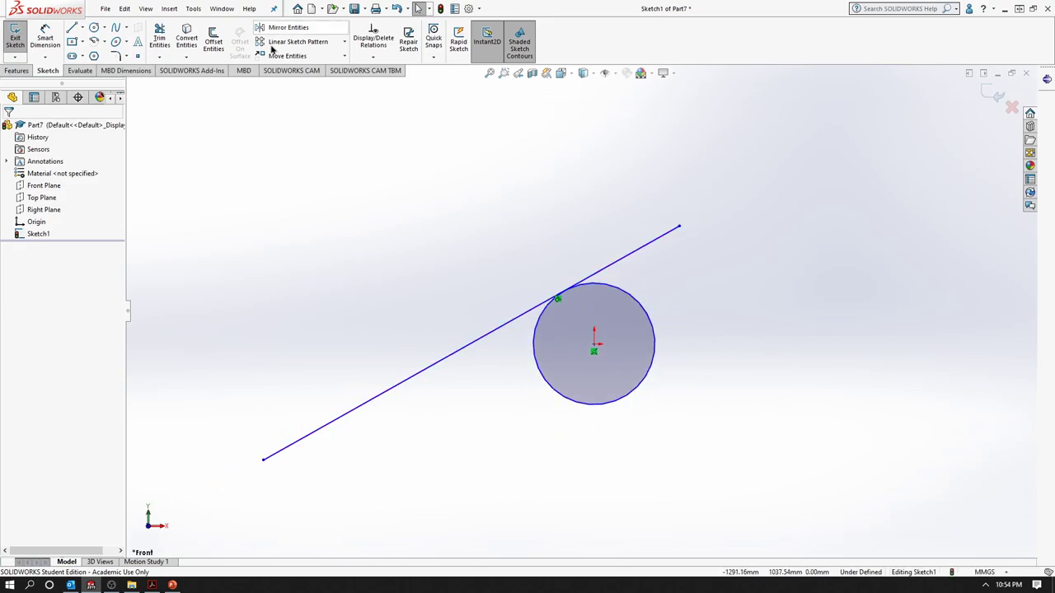
Power-trim the line segment beyond the tangent point, then show the Sketch Relation slide.
click(163, 38)
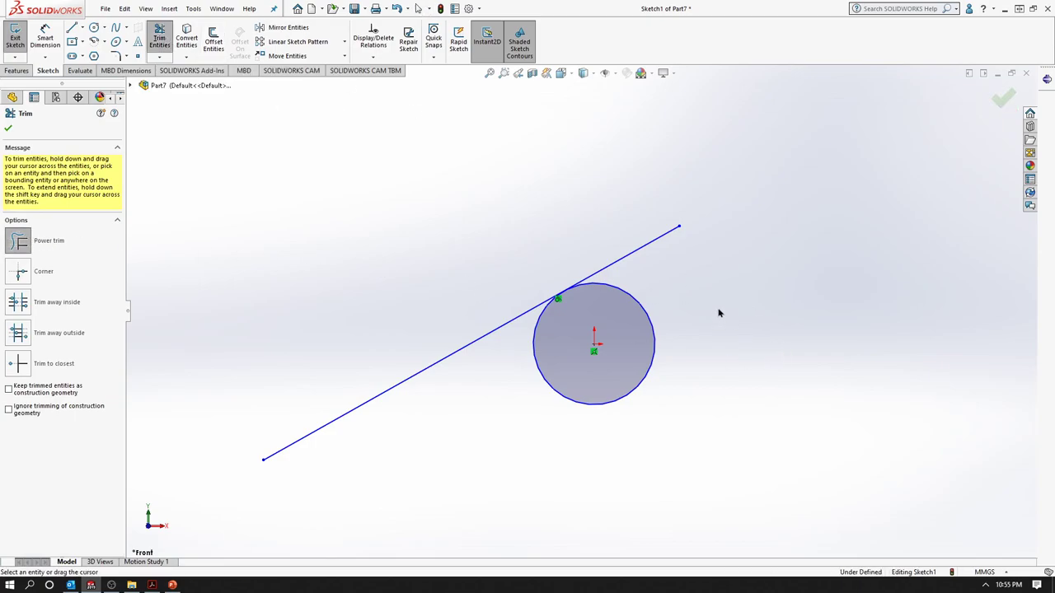
drag(719, 312, 530, 210)
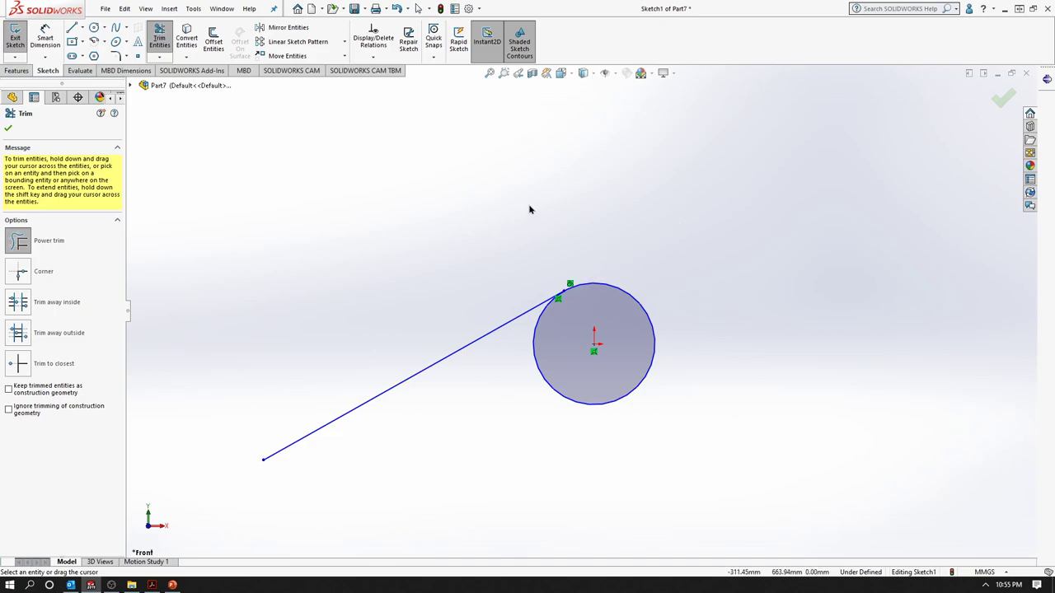
click(173, 585)
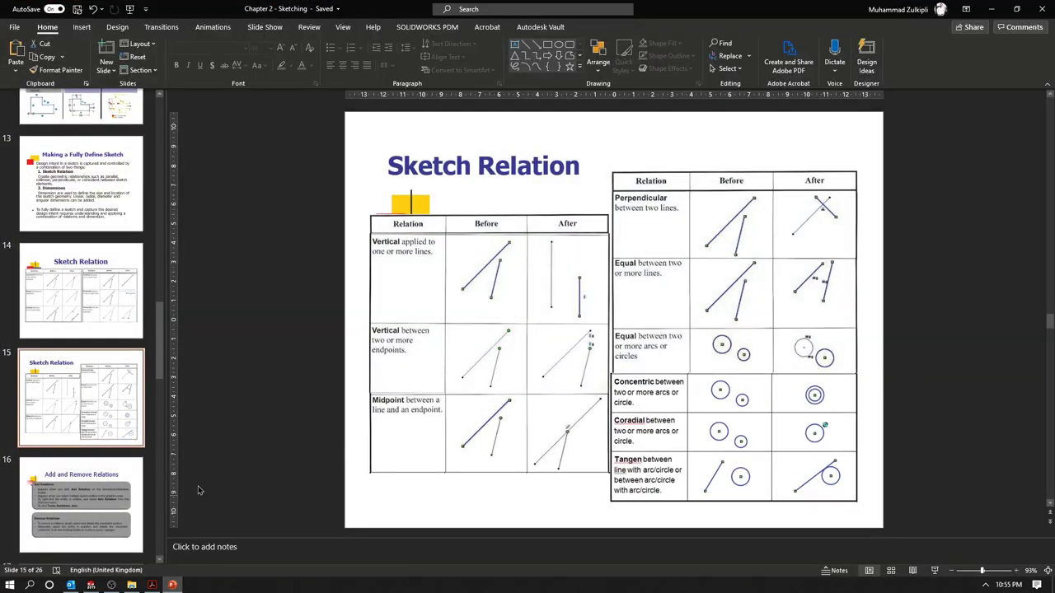
Browse slides from Add and Remove Relations to the 2D Sketch Command fillet slide, then return to SOLIDWORKS.
click(92, 478)
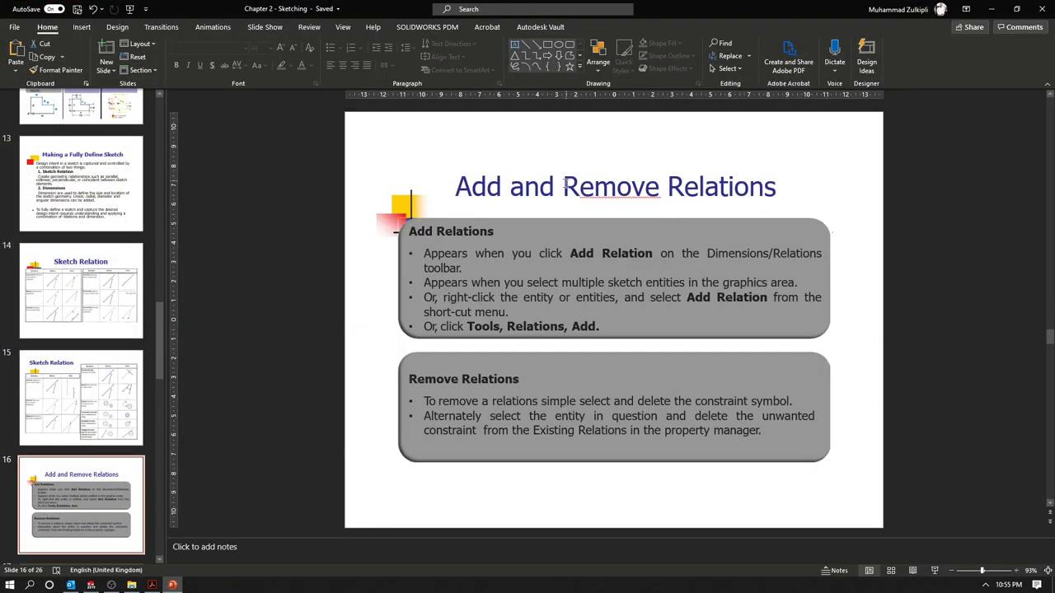
scroll(90, 374, down, 3)
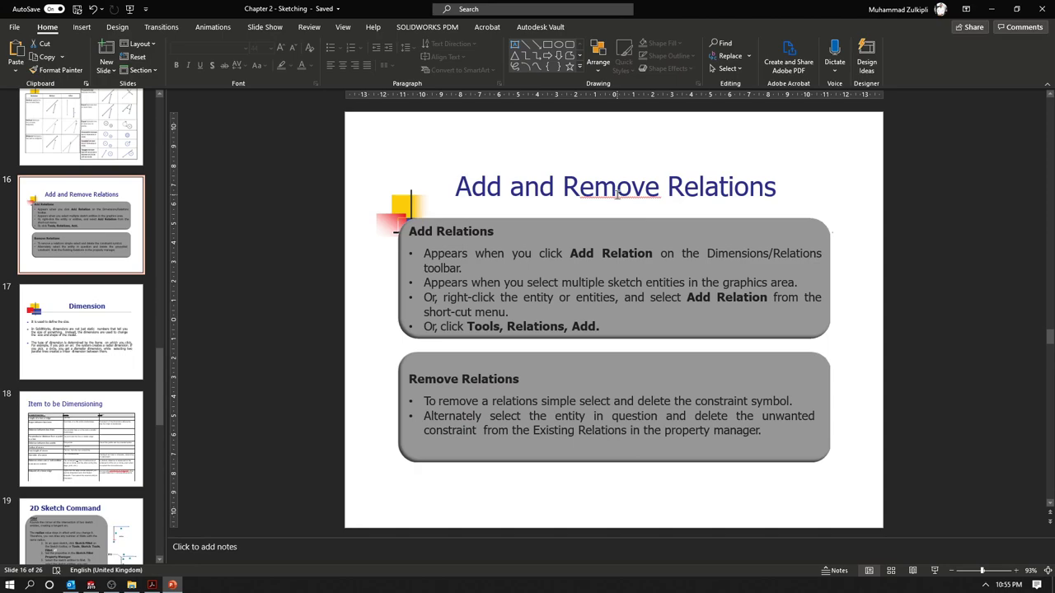
click(141, 315)
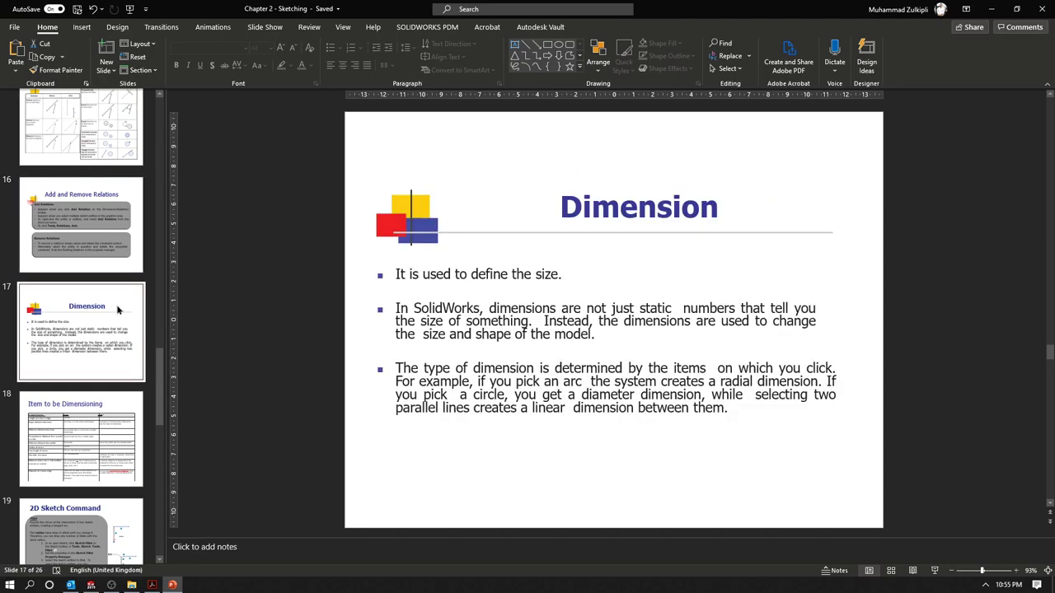
click(101, 397)
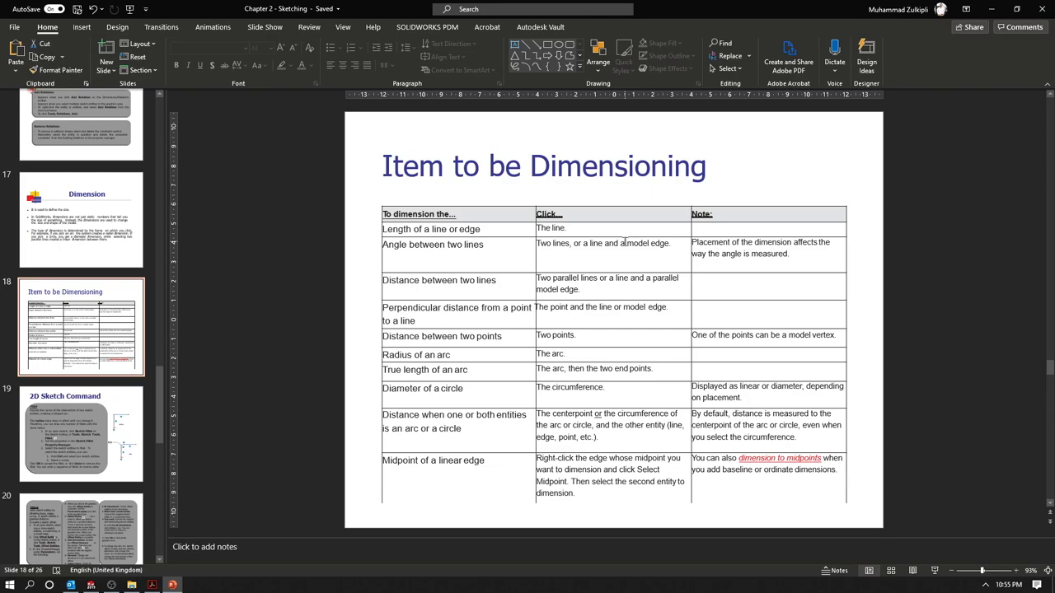
click(92, 446)
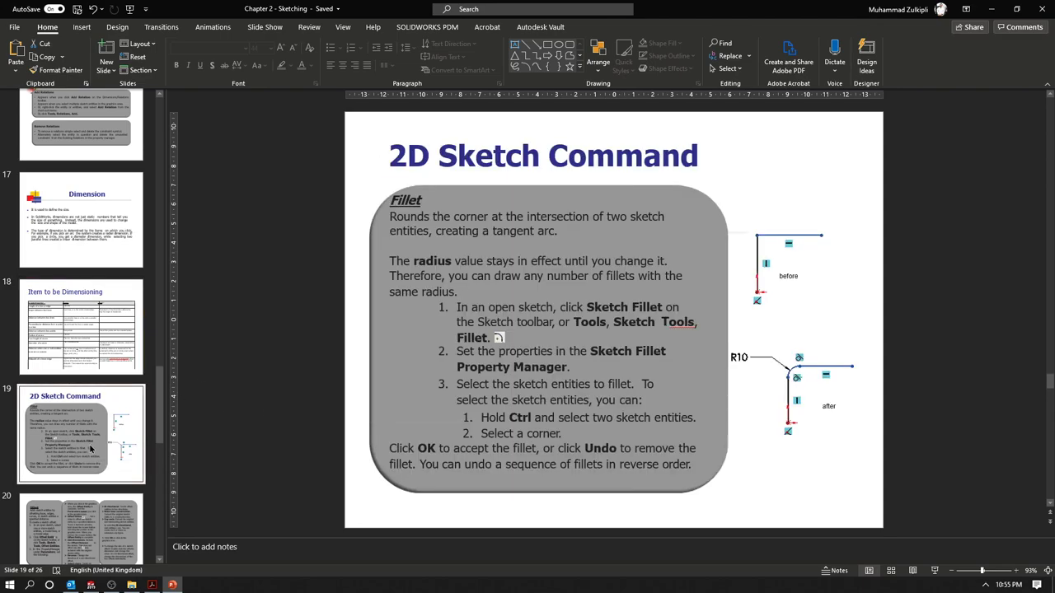
scroll(94, 445, down, 3)
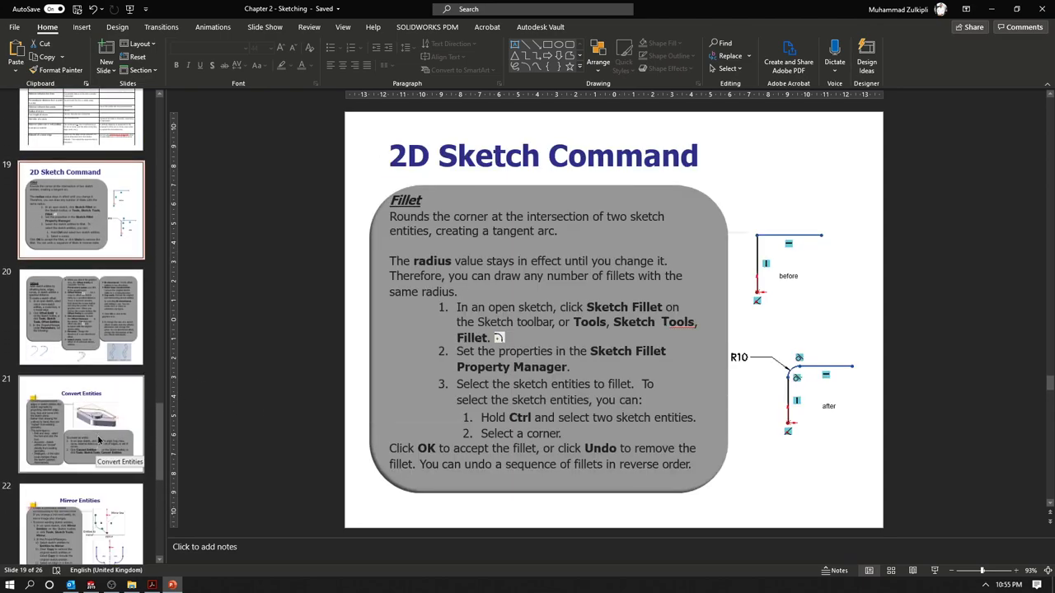
scroll(99, 440, down, 2)
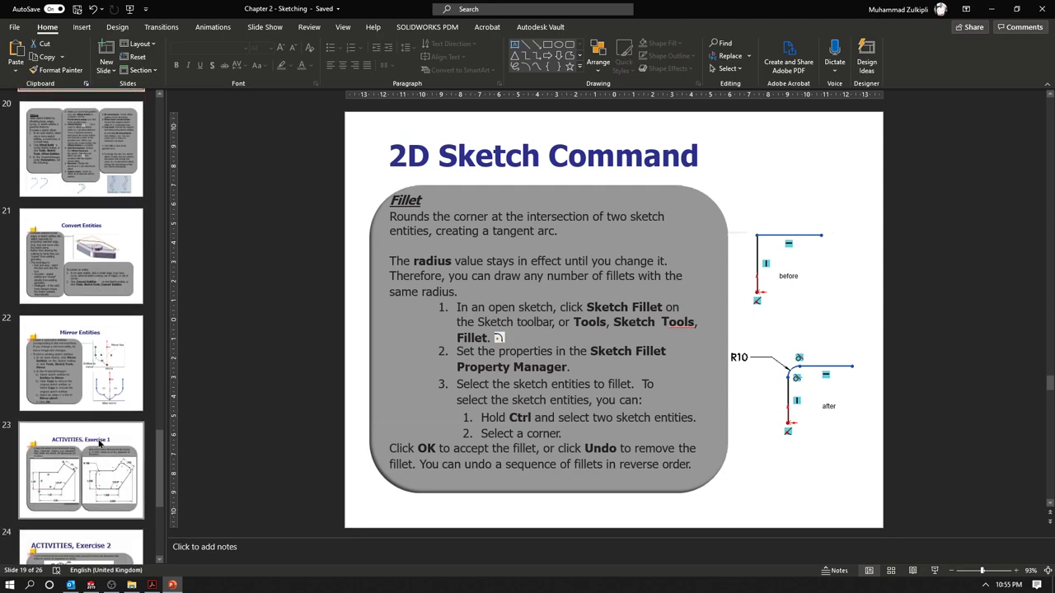
scroll(99, 444, up, 1)
scroll(101, 442, up, 2)
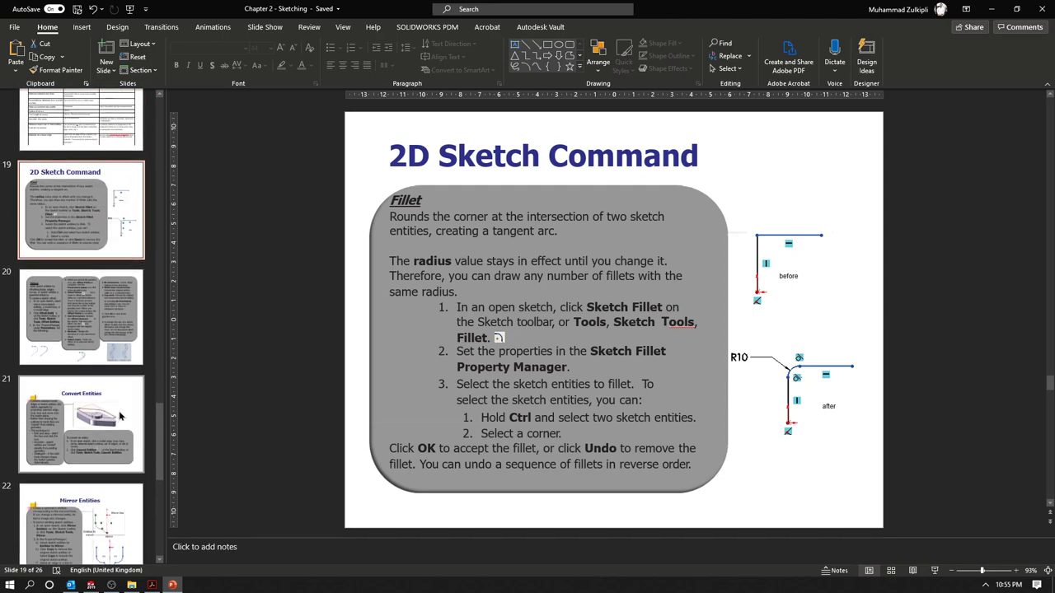
scroll(121, 411, up, 1)
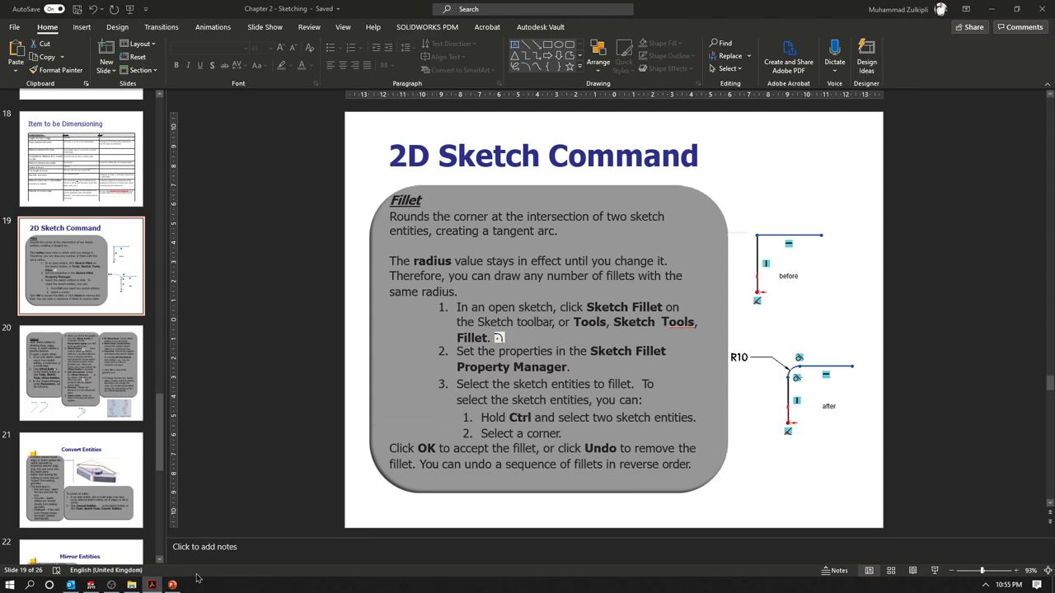
click(172, 585)
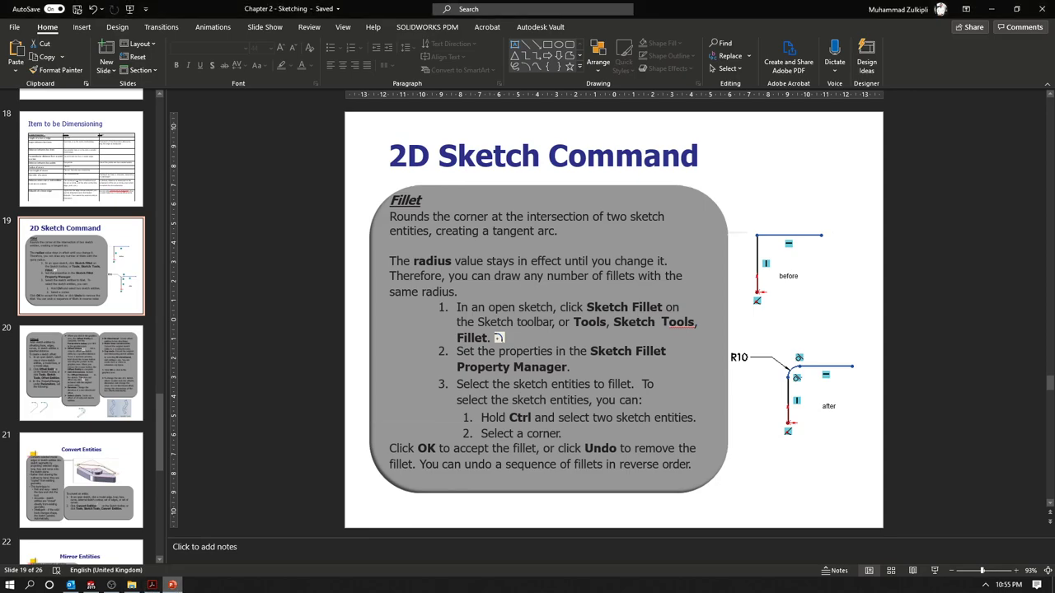
click(90, 586)
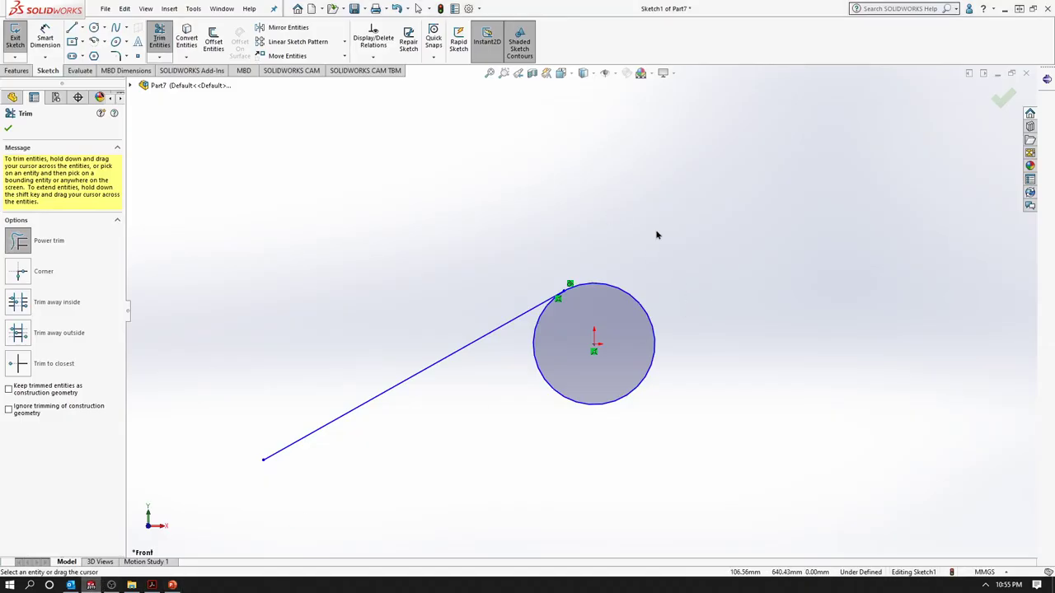
Exit the sketch discarding changes, close Part7 without saving, and start new part Part8.
click(1002, 99)
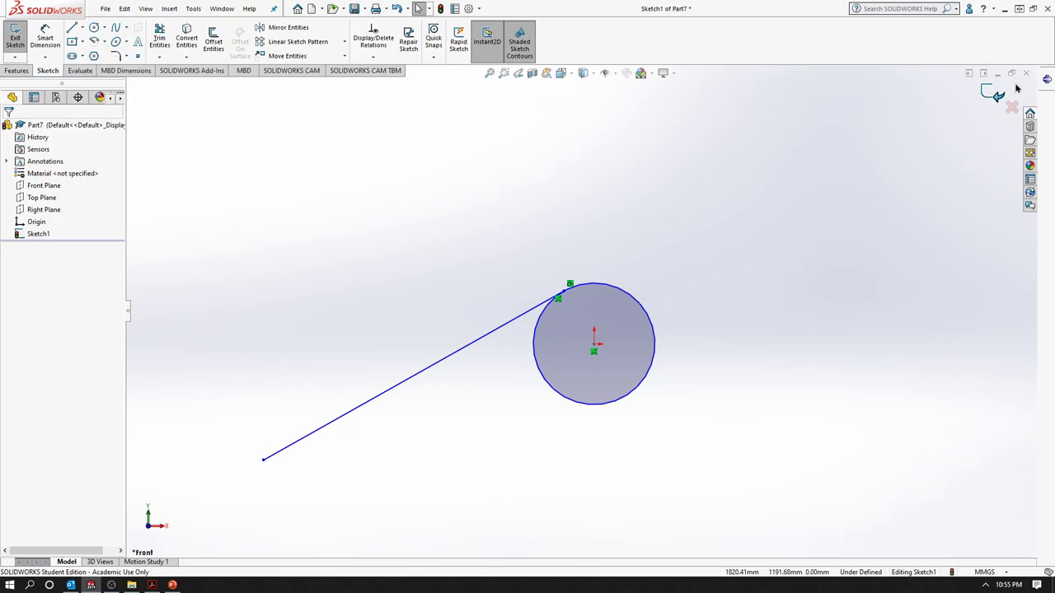
click(1011, 108)
click(550, 300)
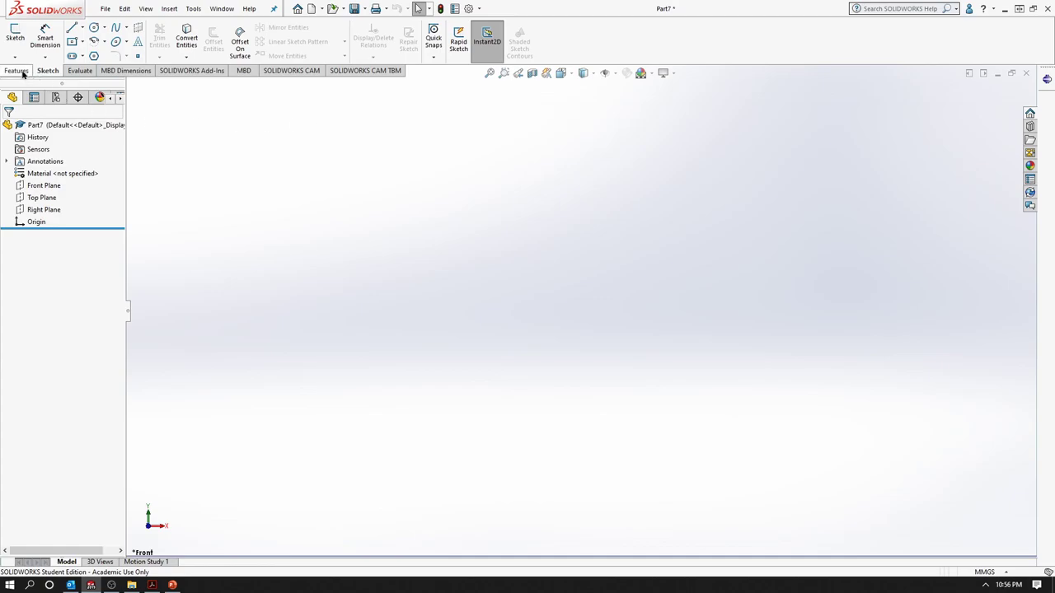
click(15, 33)
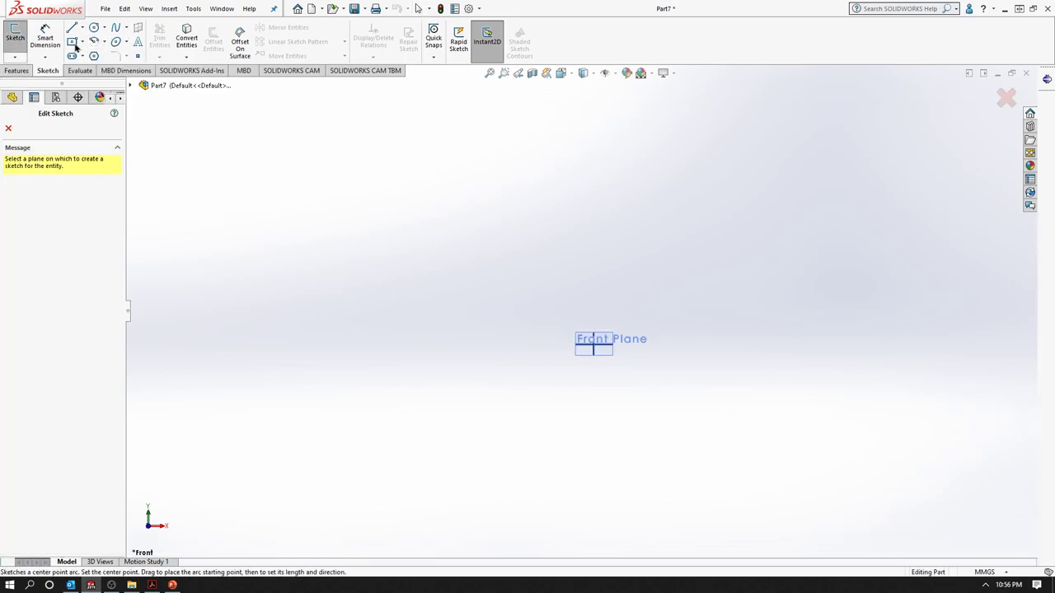
click(1026, 72)
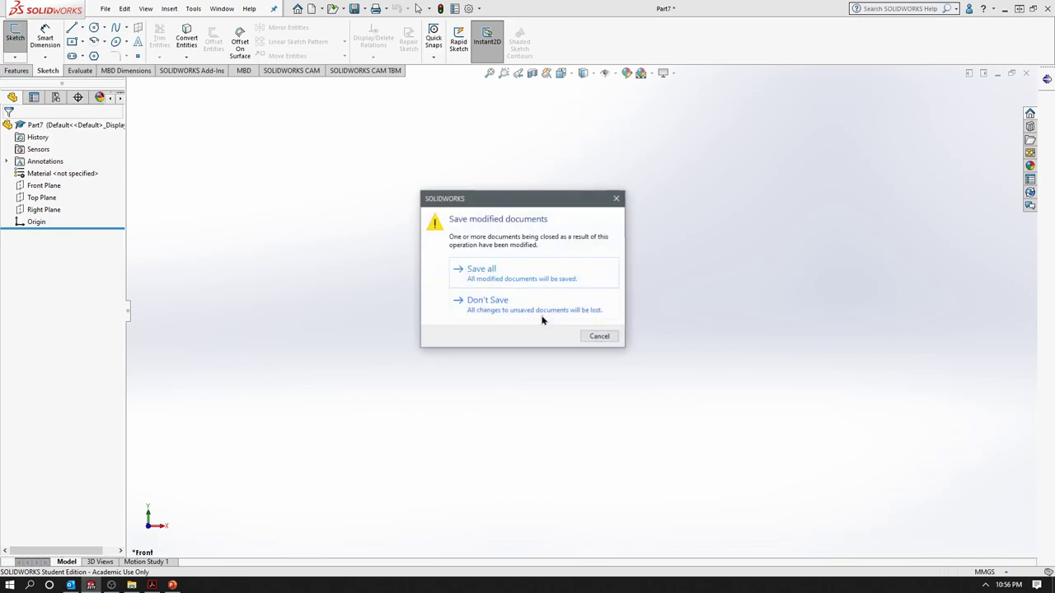
click(508, 312)
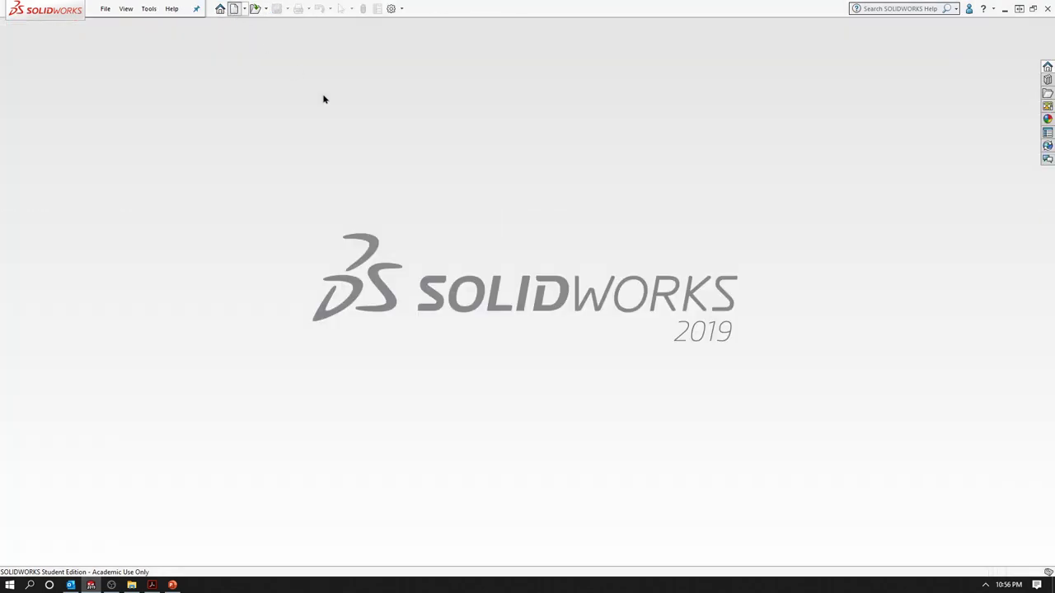
key(ctrl+n)
Create new part Part8 and start a Center Rectangle sketch on its Front Plane.
click(626, 364)
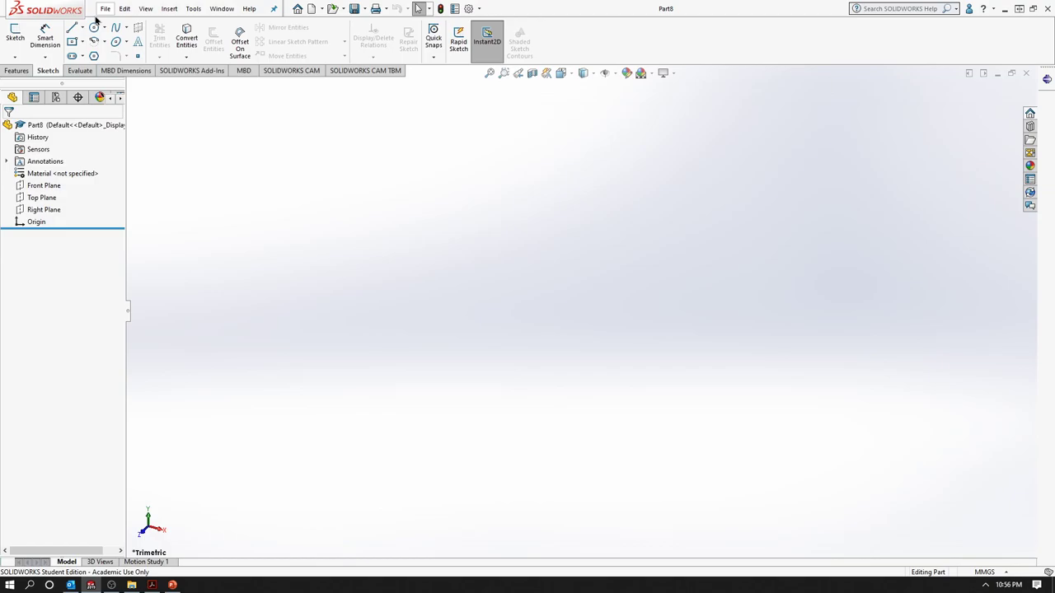
click(15, 33)
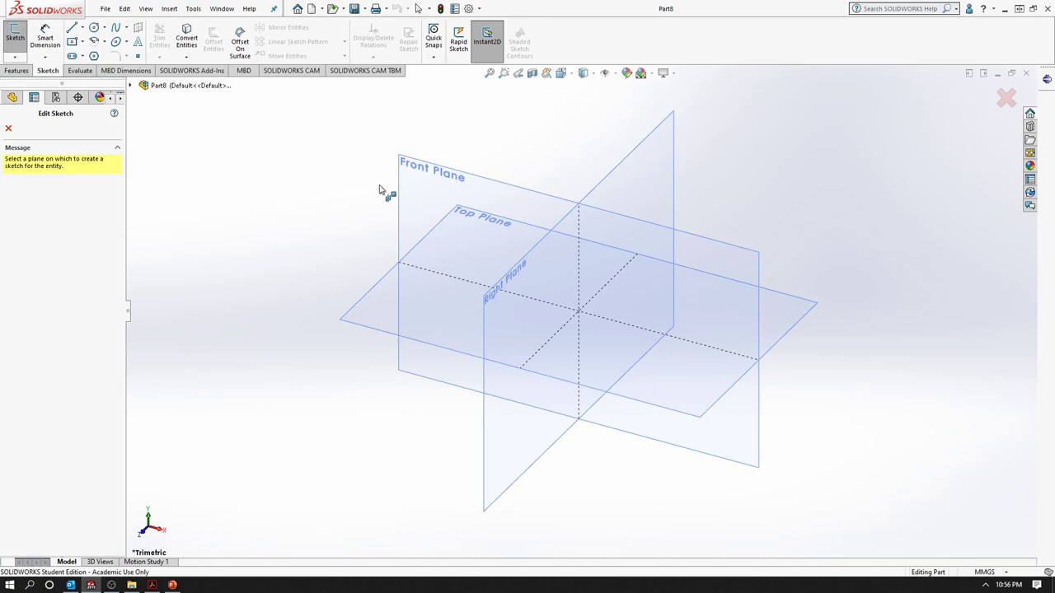
click(413, 177)
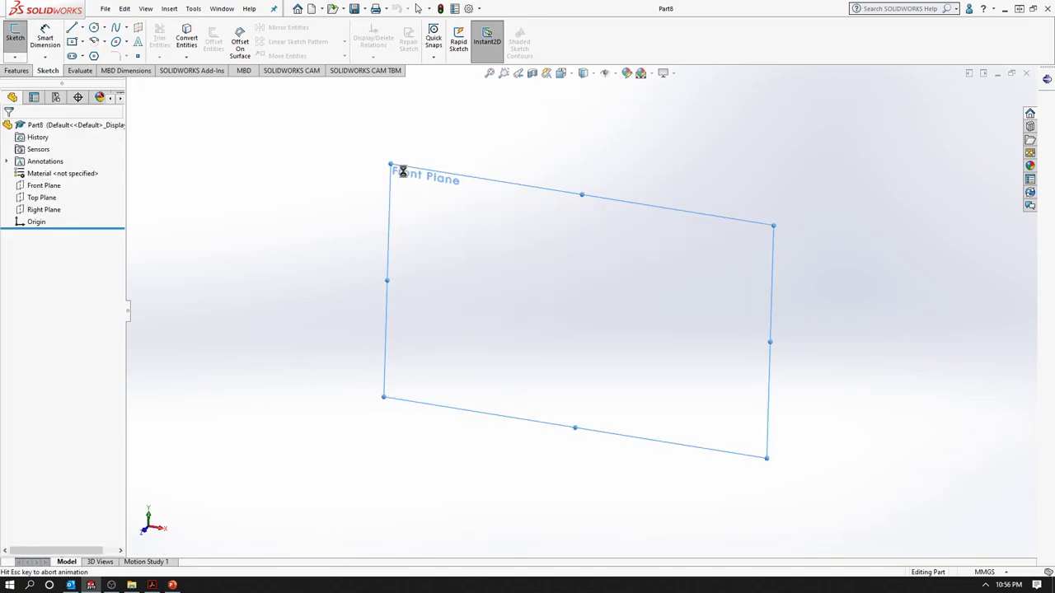
click(72, 43)
Draw a center rectangle centred on the origin.
click(581, 307)
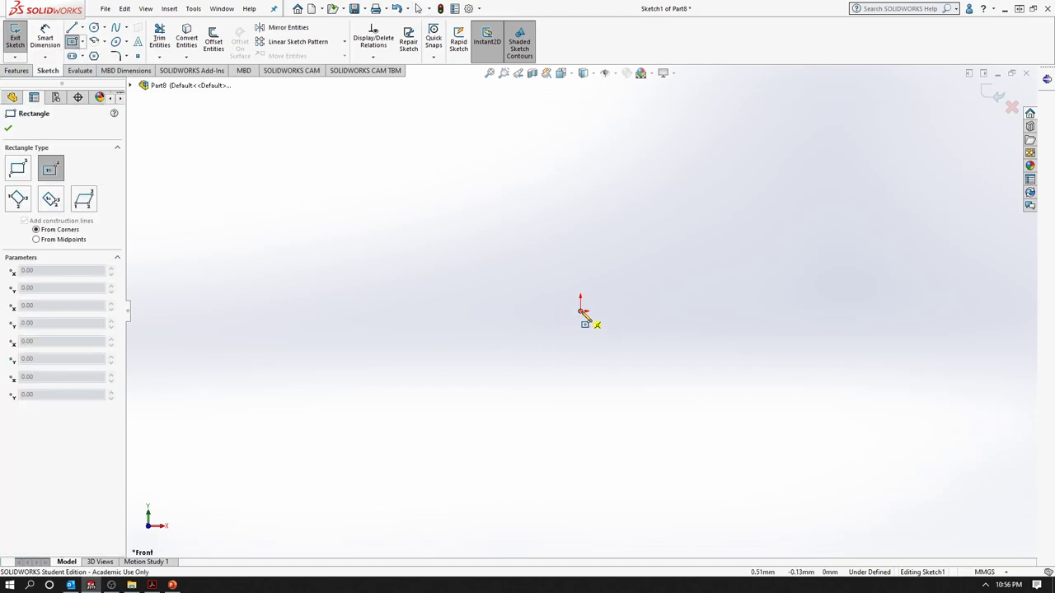
click(791, 423)
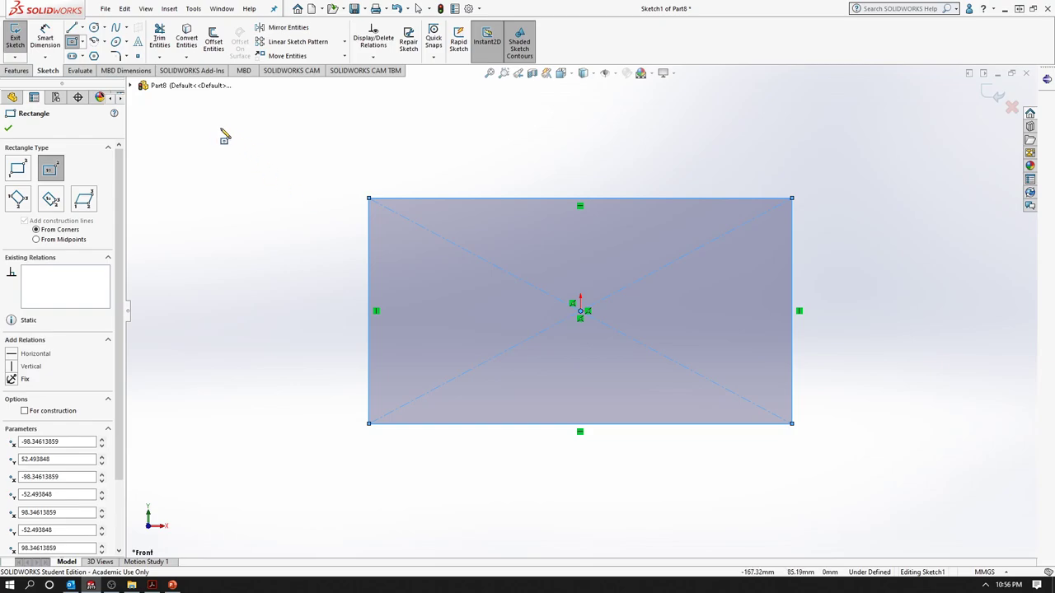
key(Escape)
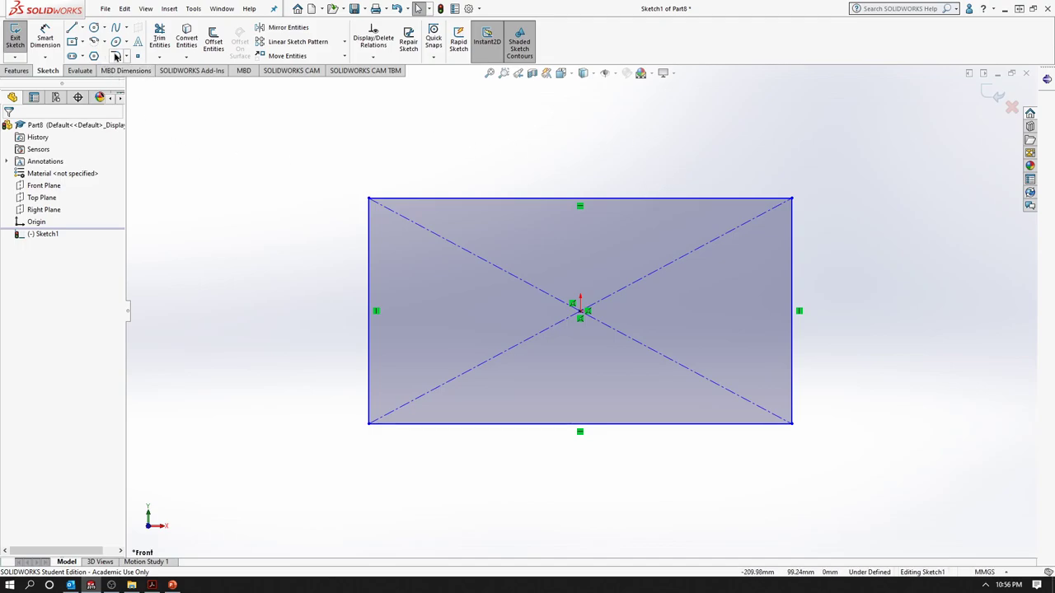
Round all four rectangle corners with 10 mm sketch fillets.
click(116, 57)
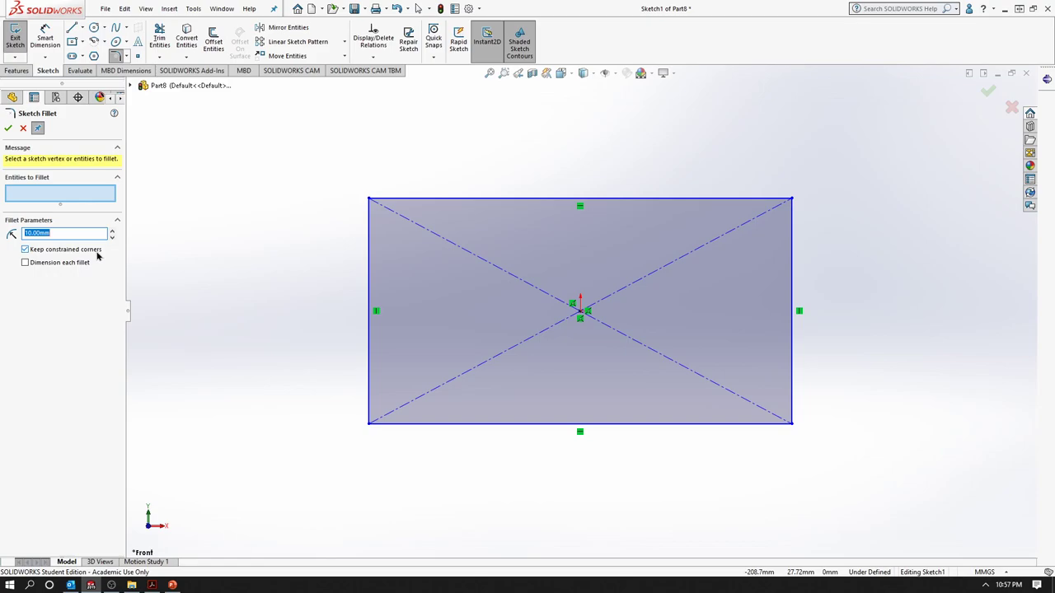
click(792, 199)
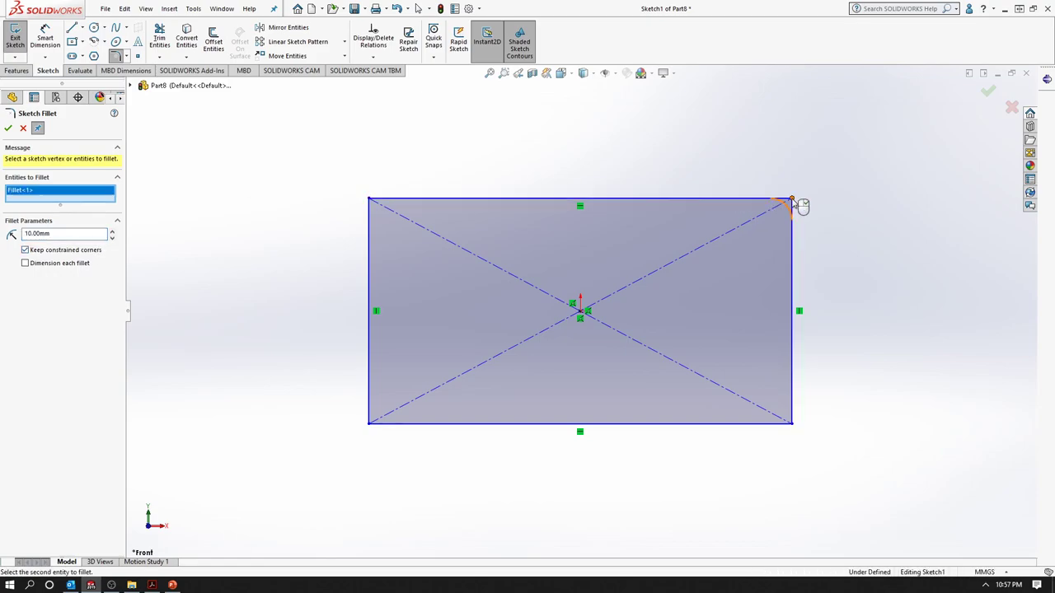
click(369, 200)
click(370, 424)
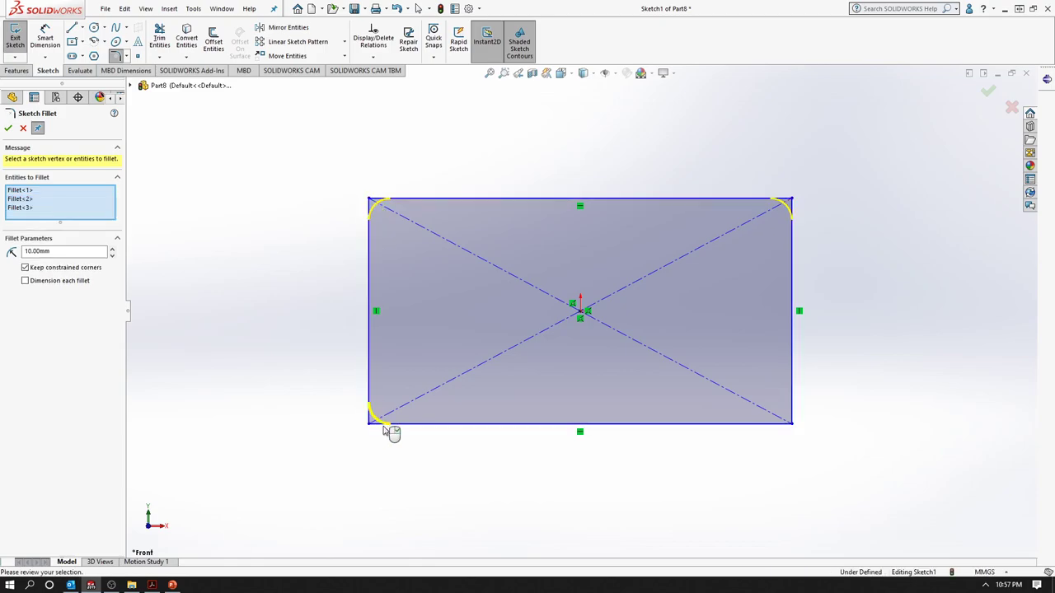
click(792, 423)
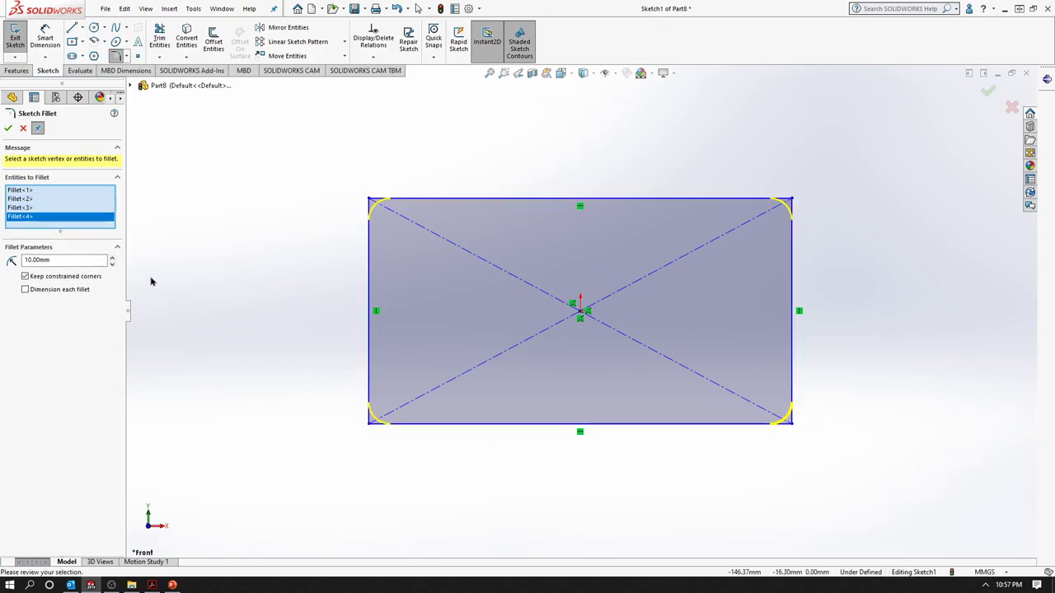
click(8, 129)
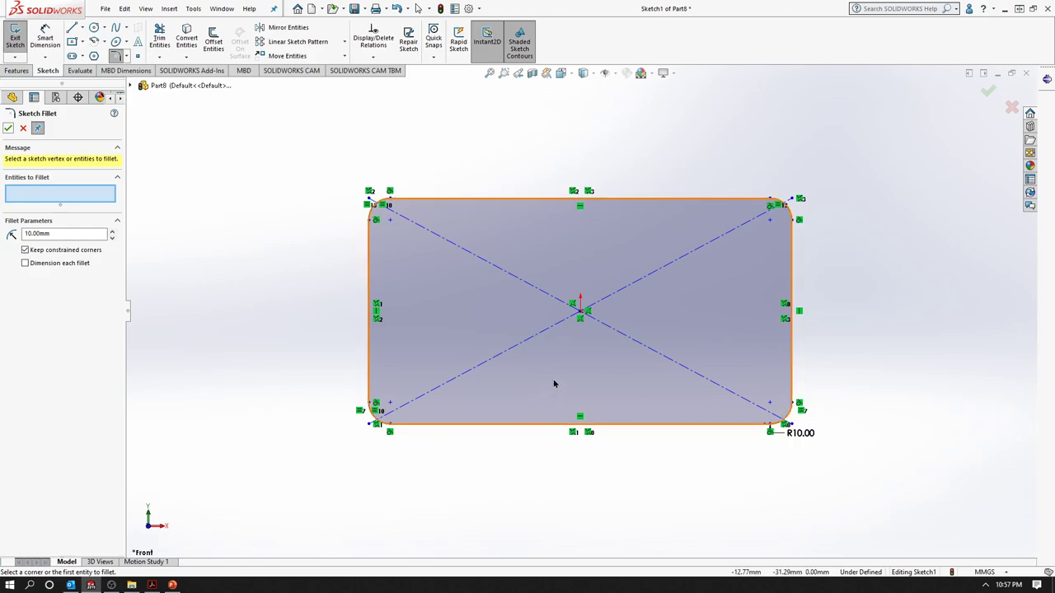
click(9, 130)
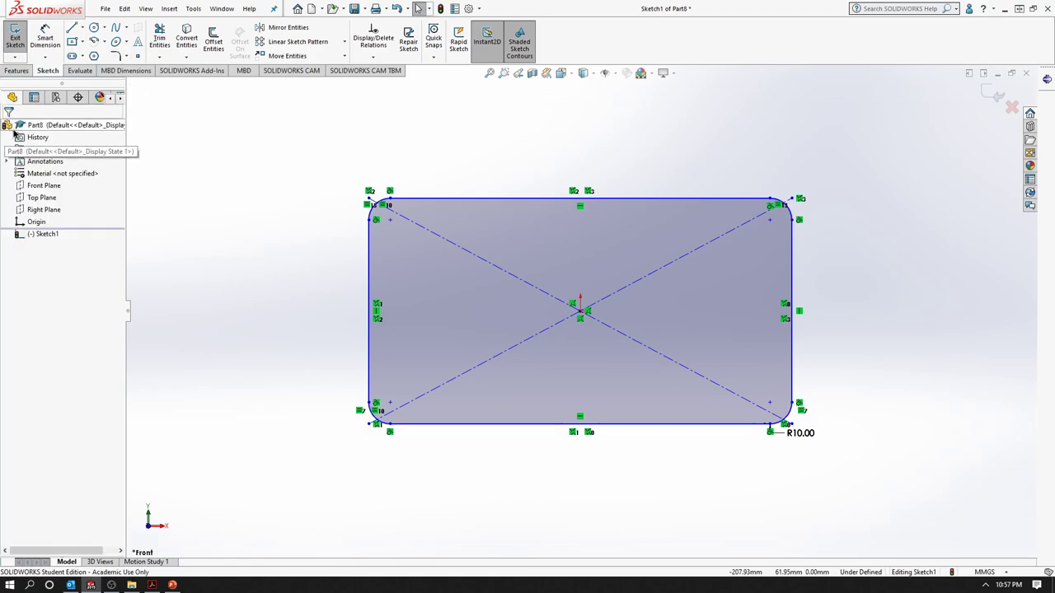
Undo the fillets and chamfer the top-right corner at 10 mm, 45° angle-distance.
key(ctrl+z)
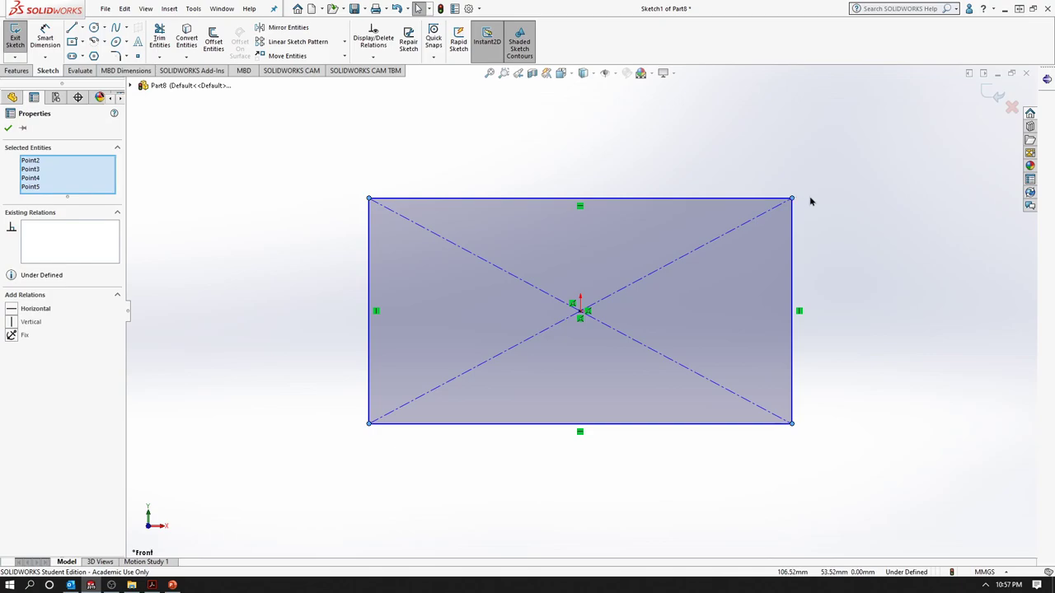
click(810, 201)
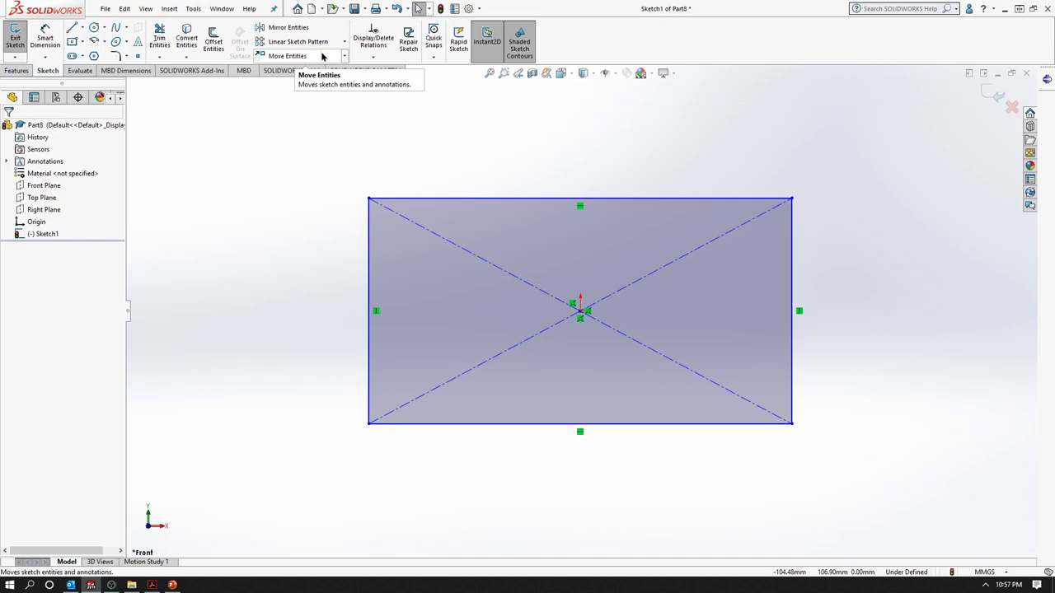
click(127, 61)
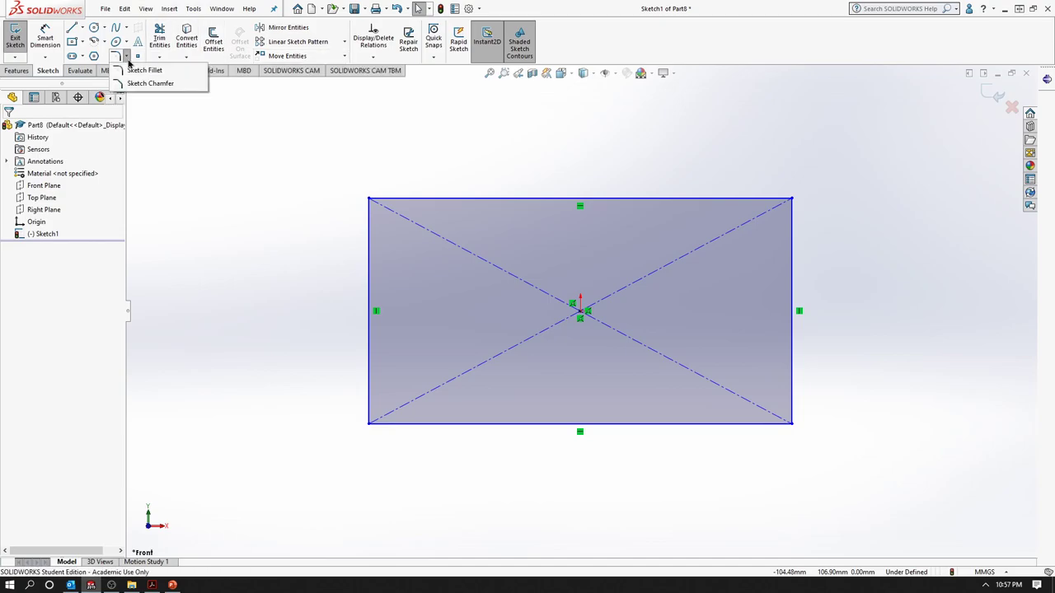
click(150, 84)
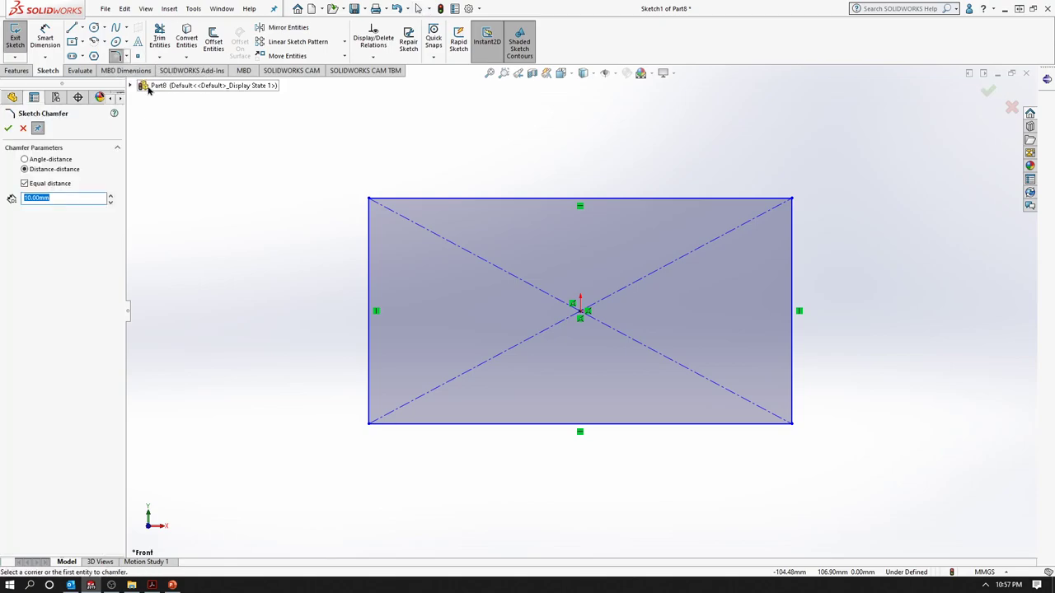
click(37, 161)
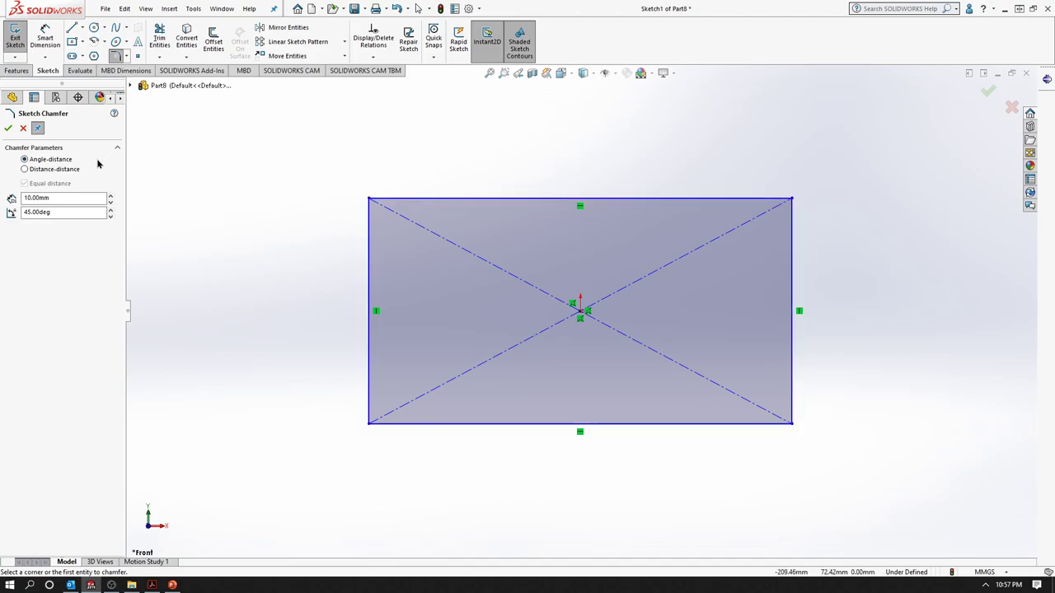
click(47, 169)
click(49, 159)
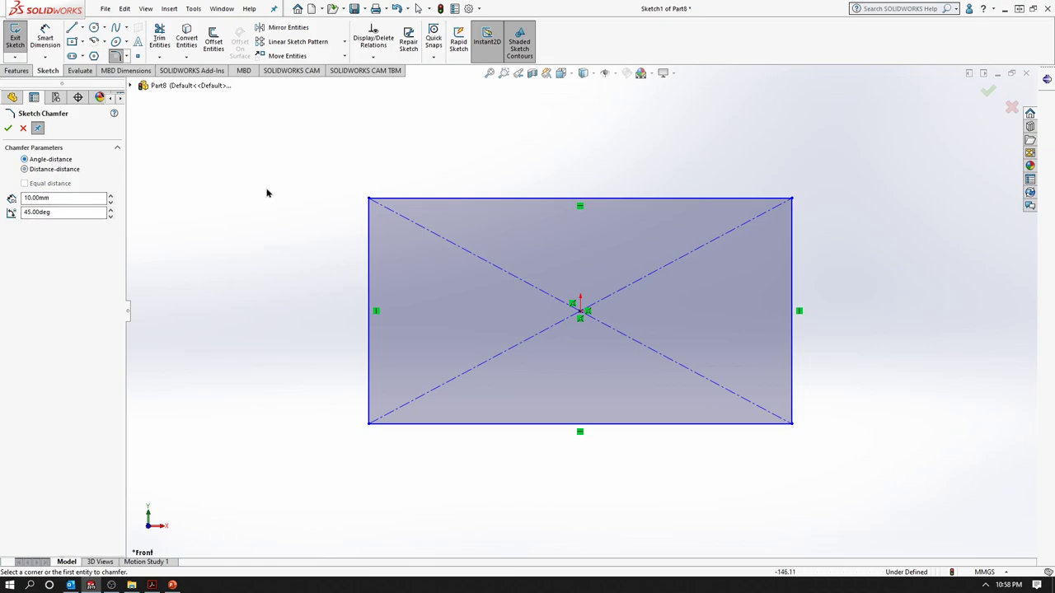
click(791, 199)
ctrl+middle_drag(804, 216, 737, 238)
scroll(737, 238, down, 2)
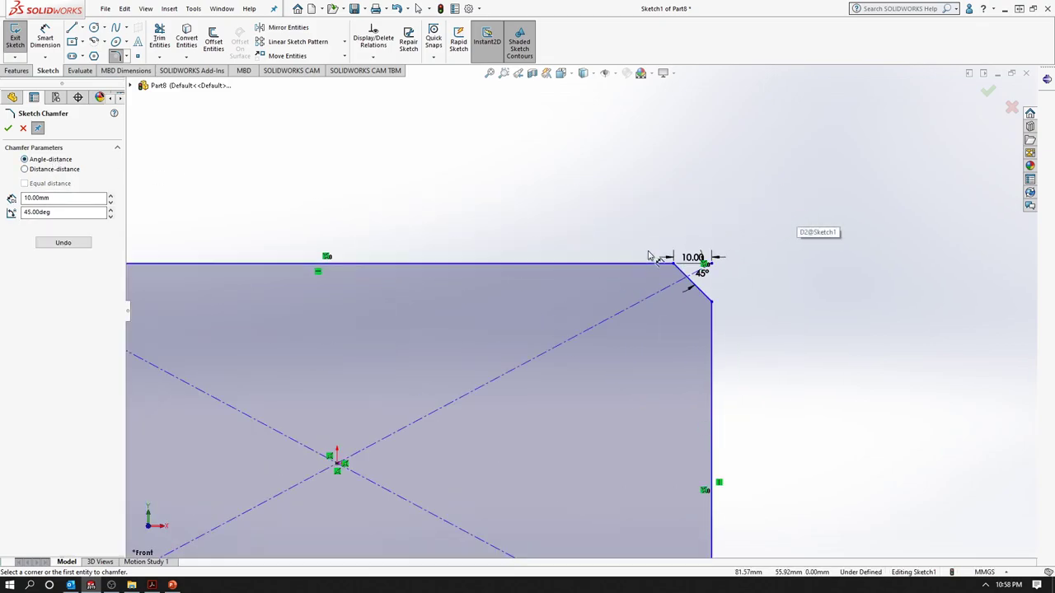
scroll(766, 294, down, 3)
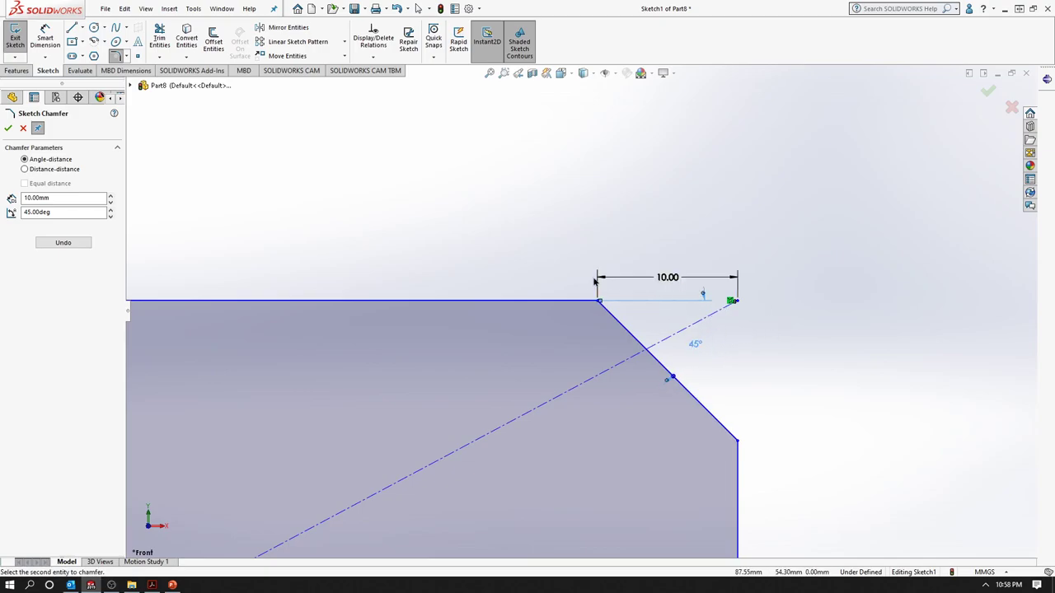
scroll(743, 317, up, 5)
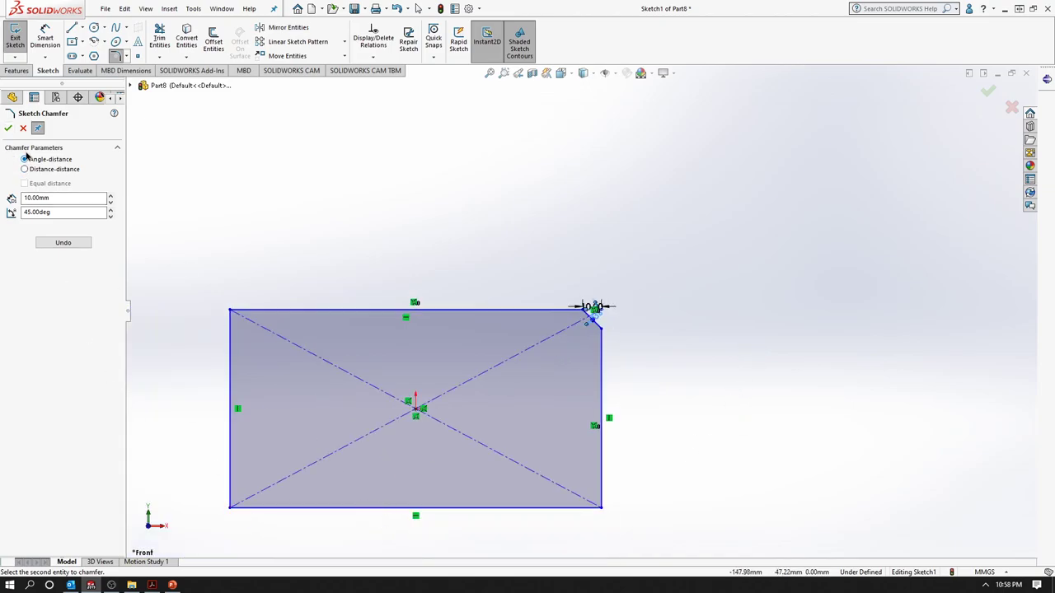
click(8, 128)
Chamfer the rectangle's bottom-left corner with the same 10 mm, 45° chamfer.
scroll(346, 420, down, 5)
scroll(363, 415, up, 3)
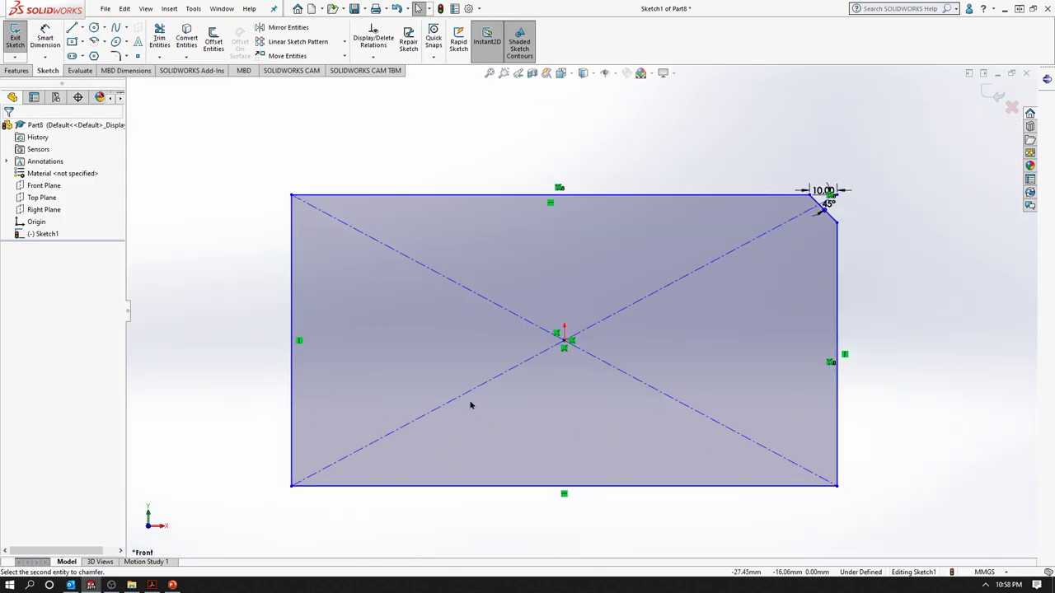
click(126, 56)
click(144, 83)
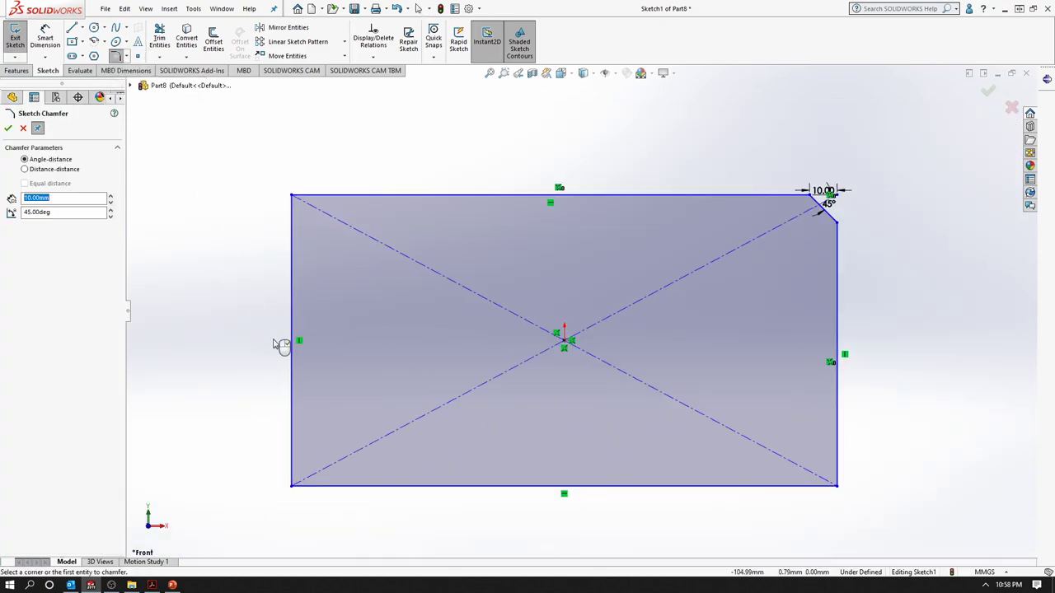
click(292, 487)
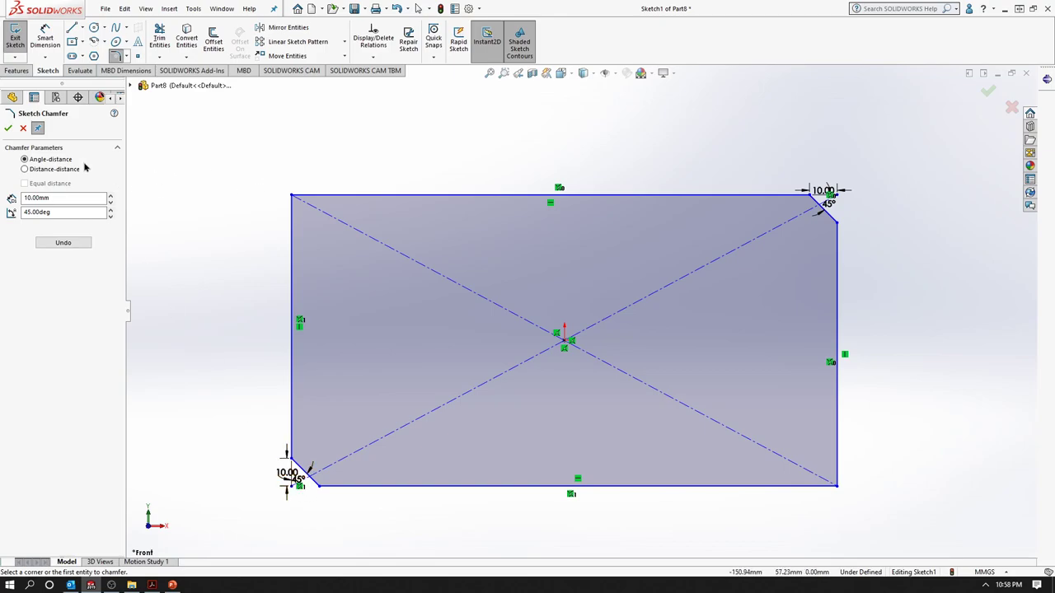
click(6, 130)
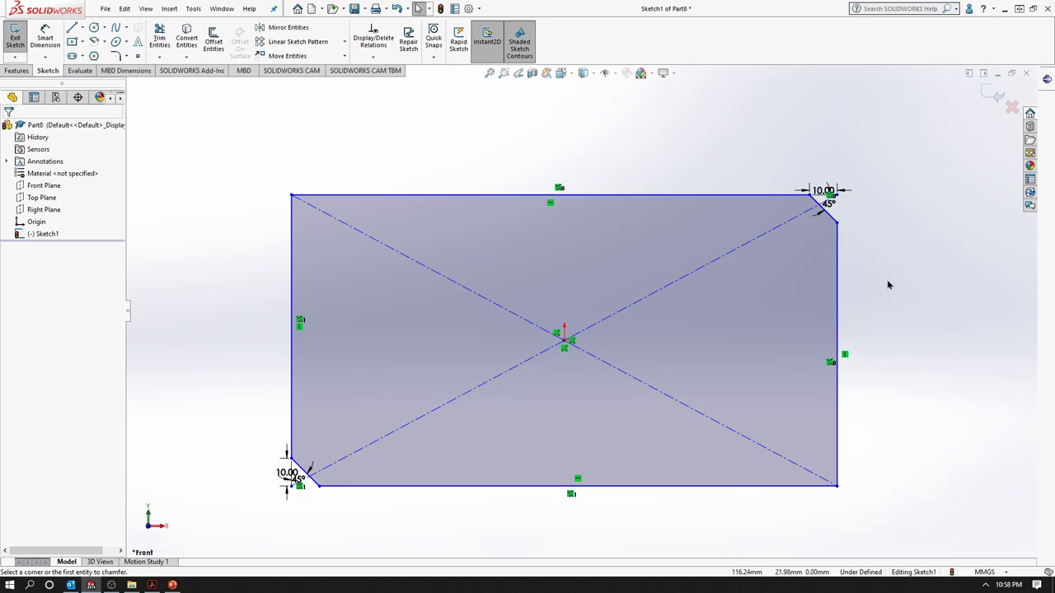
Copy the chamfered rectangle from its centre to a spot on its right.
key(z)
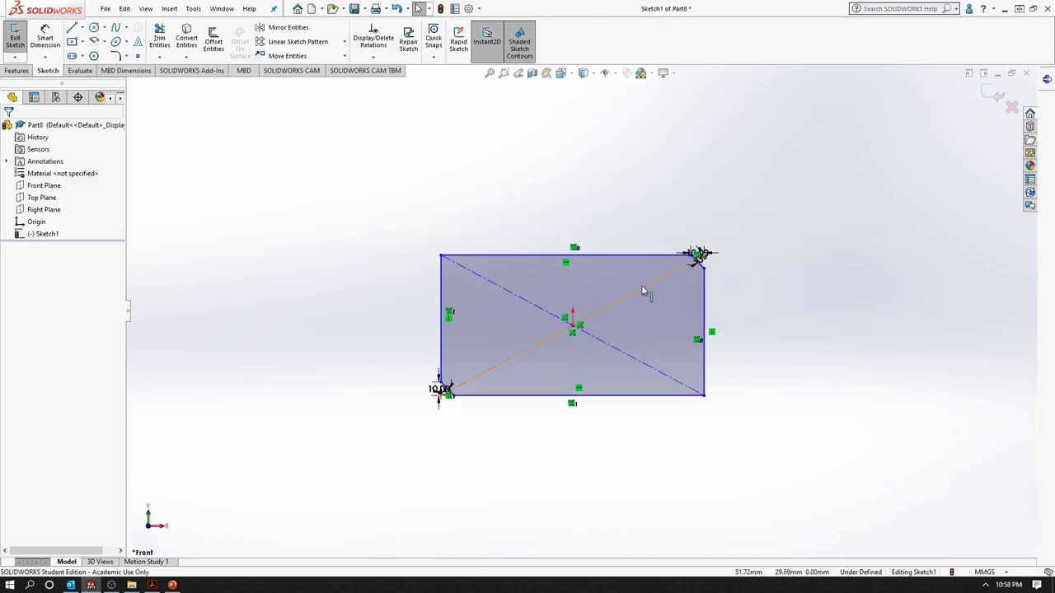
scroll(610, 280, up, 1)
scroll(593, 334, up, 2)
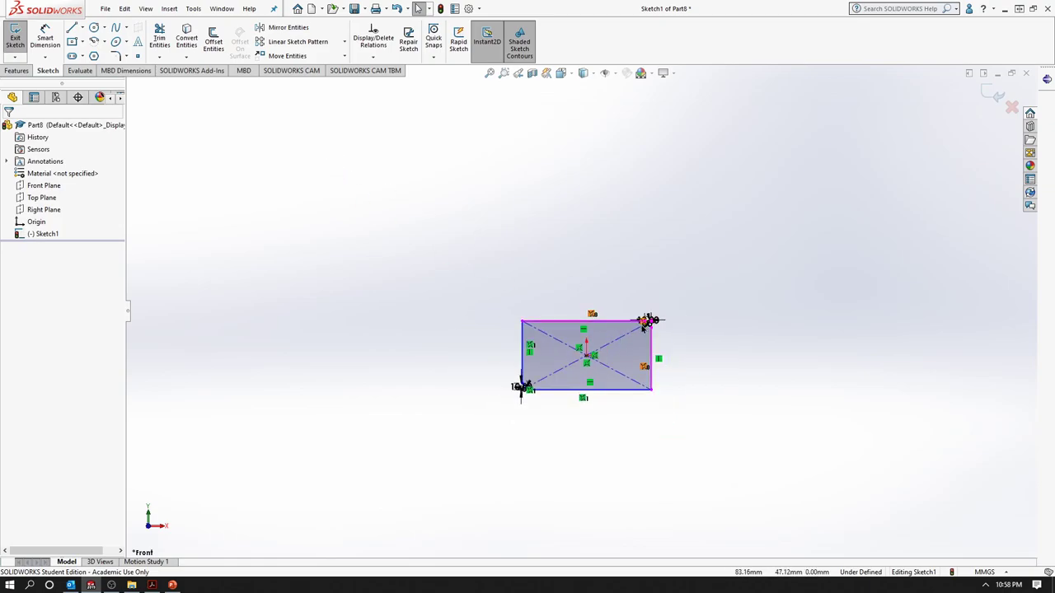
scroll(653, 323, down, 2)
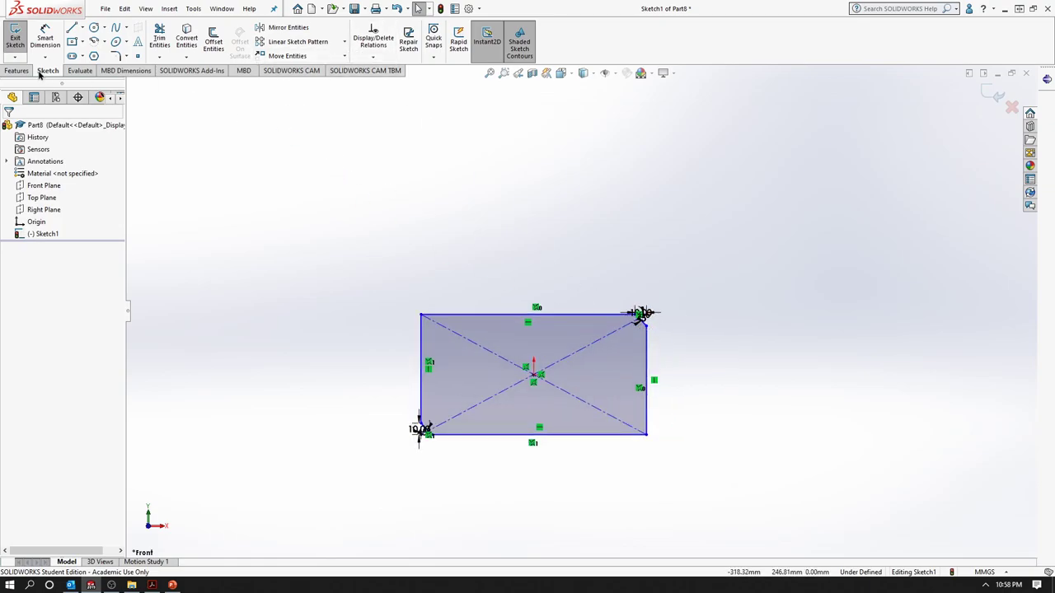
scroll(524, 348, down, 1)
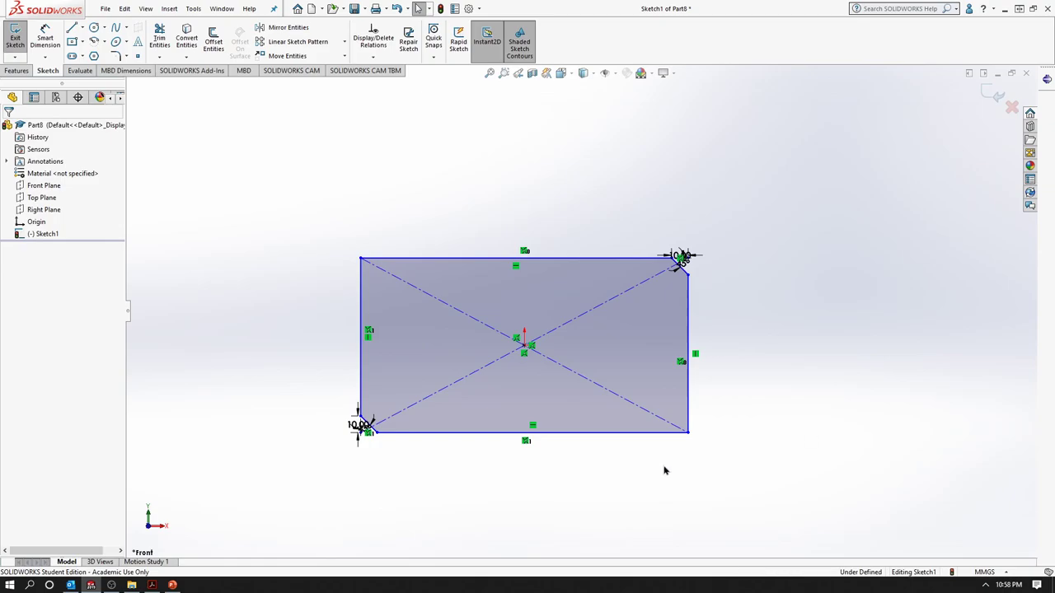
scroll(568, 453, down, 1)
scroll(587, 322, up, 2)
scroll(601, 334, down, 2)
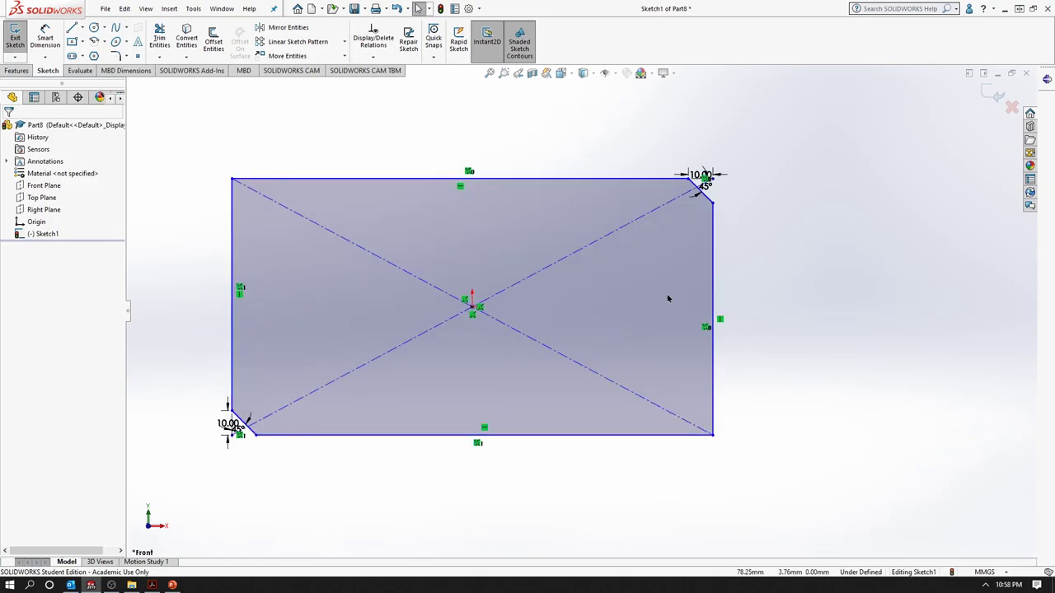
scroll(577, 307, up, 2)
scroll(585, 321, up, 1)
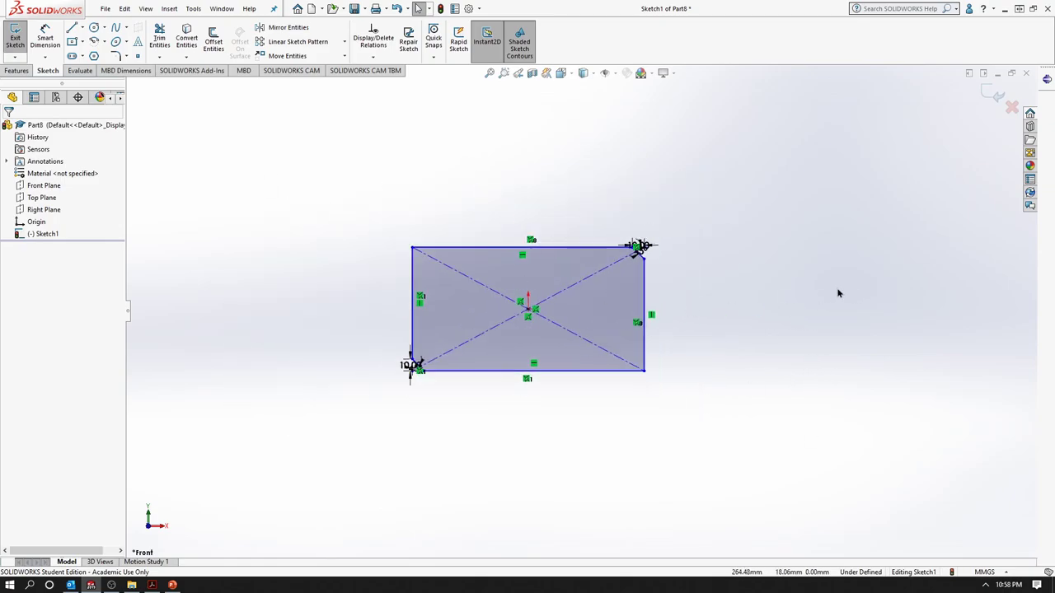
click(345, 56)
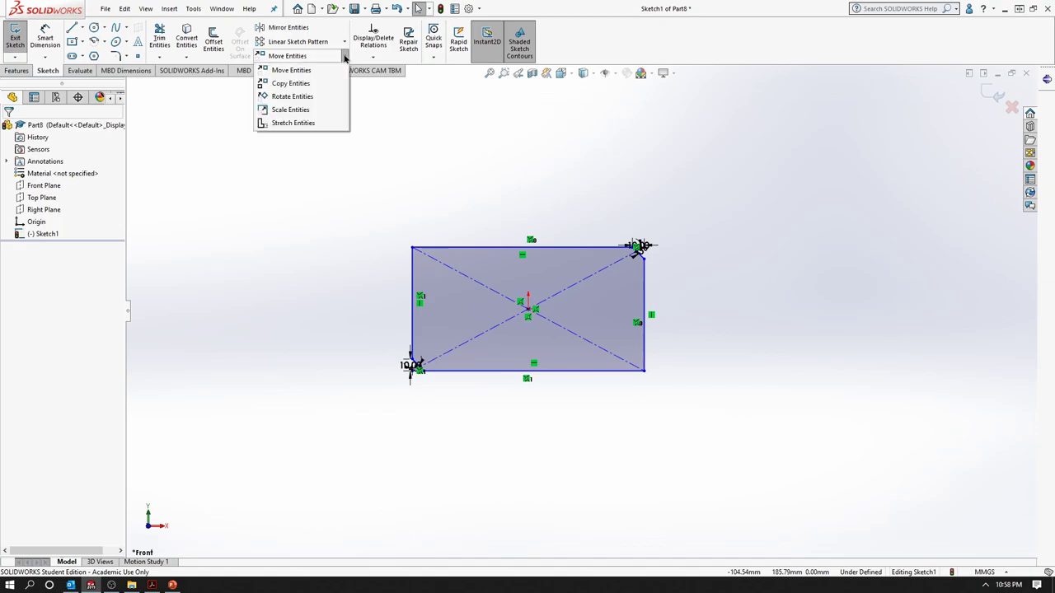
click(300, 86)
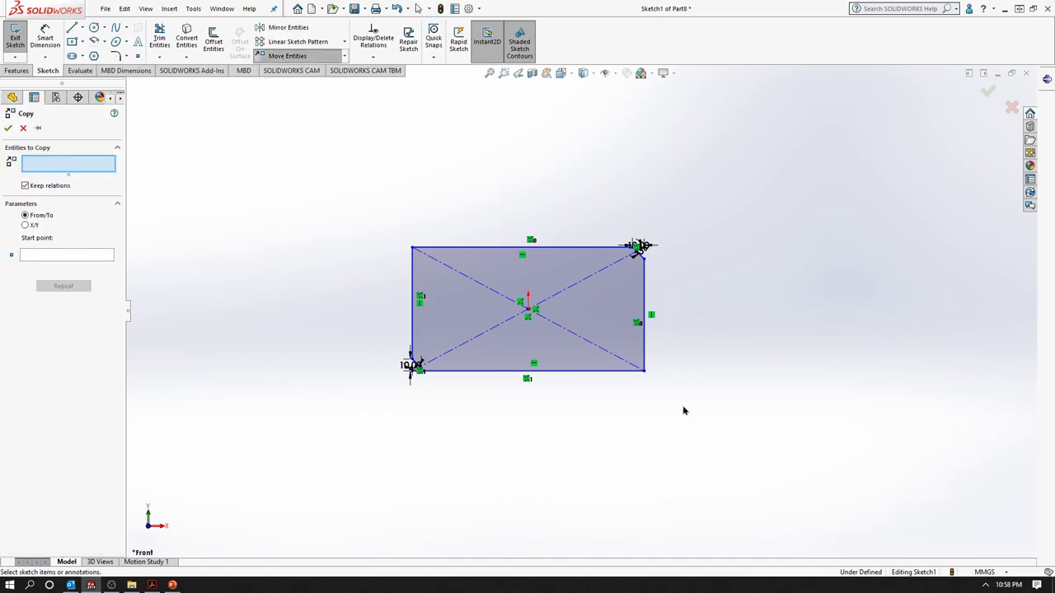
drag(683, 410, 404, 203)
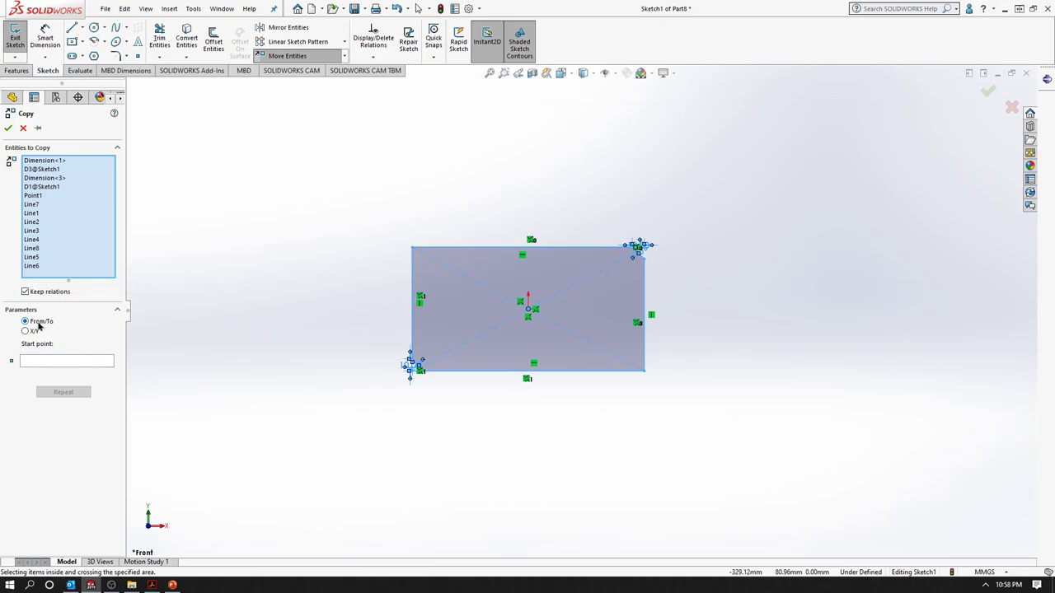
click(37, 323)
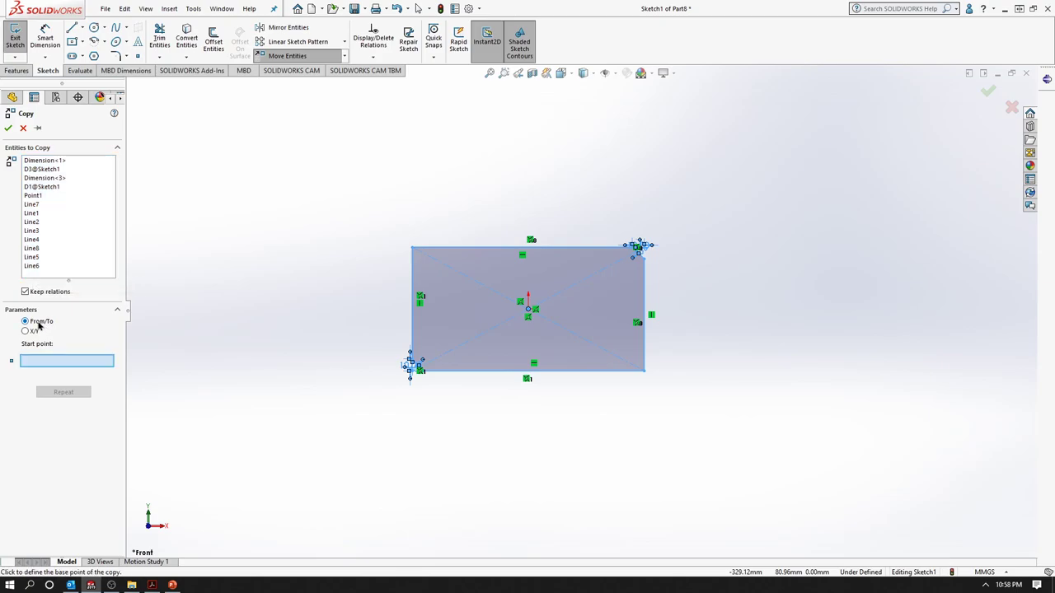
click(531, 312)
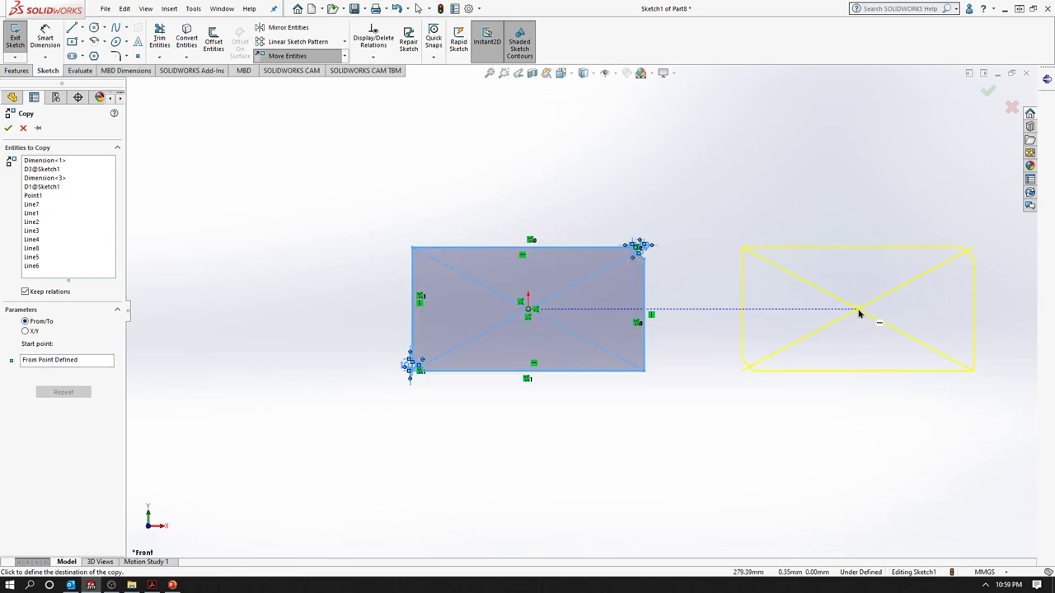
click(858, 312)
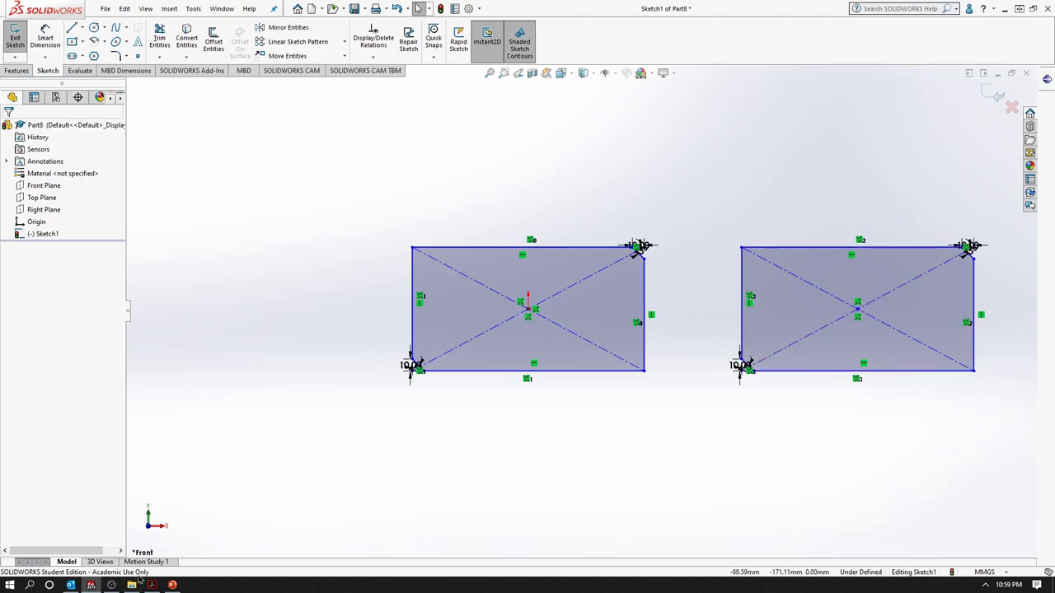
Check the Offset slide in PowerPoint, then return to the SOLIDWORKS sketch.
click(172, 586)
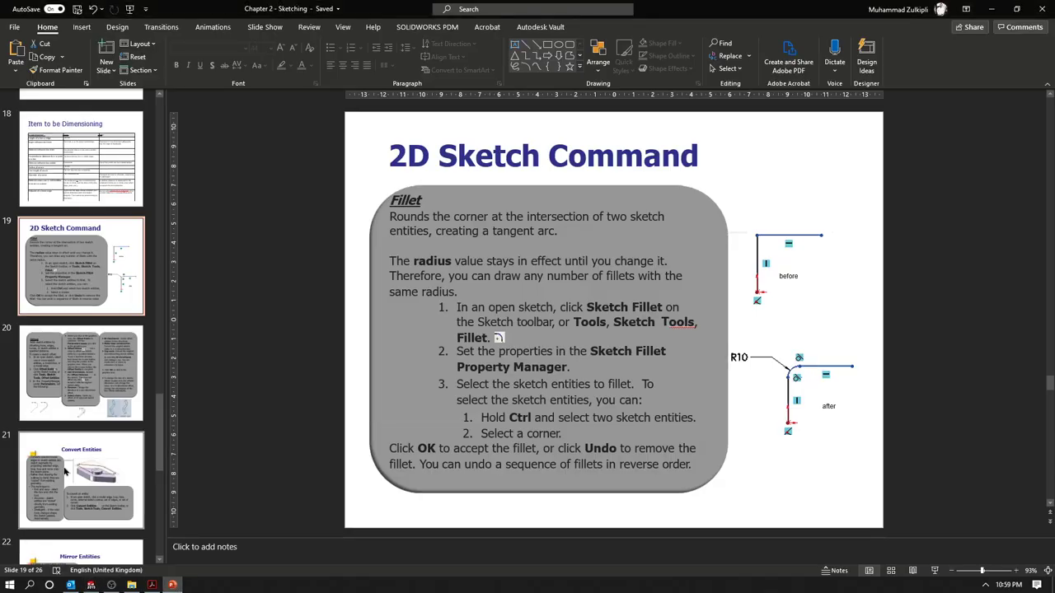
click(83, 377)
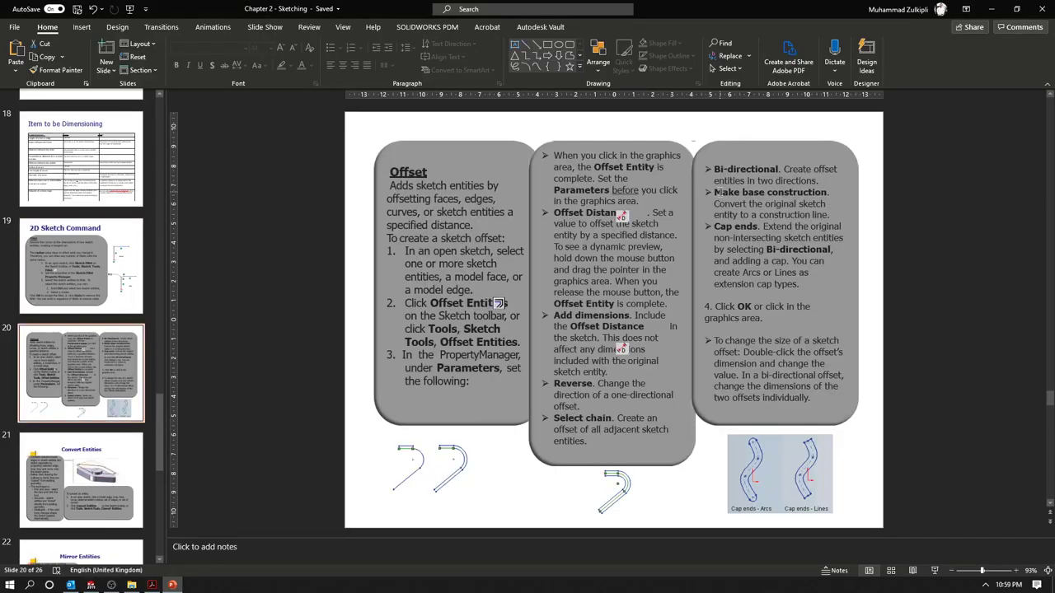
click(992, 8)
scroll(709, 354, up, 4)
Draw a five-point S-shaped spline above the rectangles.
scroll(717, 205, down, 4)
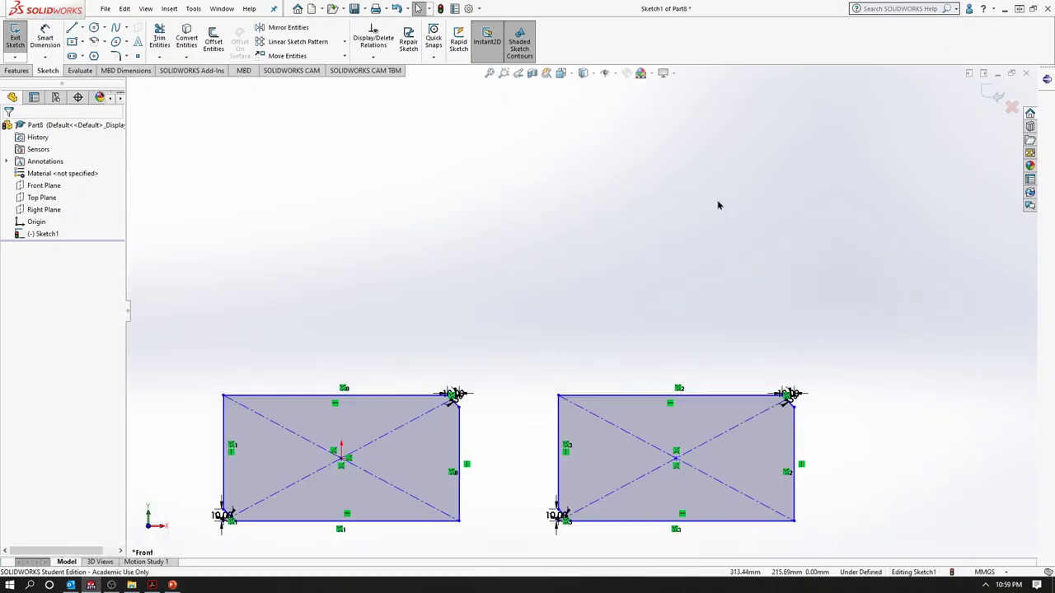
scroll(503, 201, up, 2)
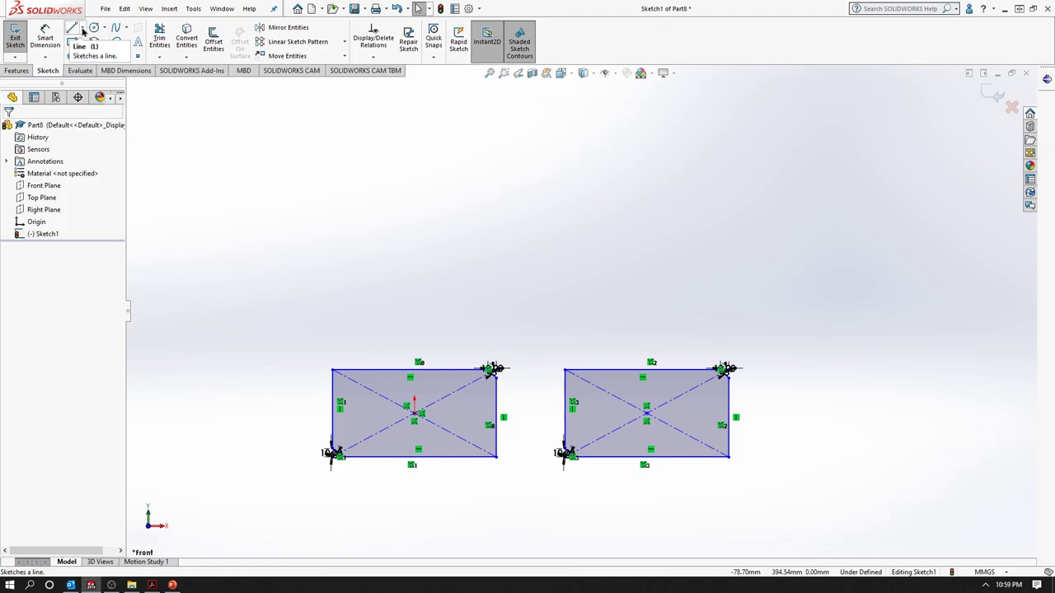
click(115, 27)
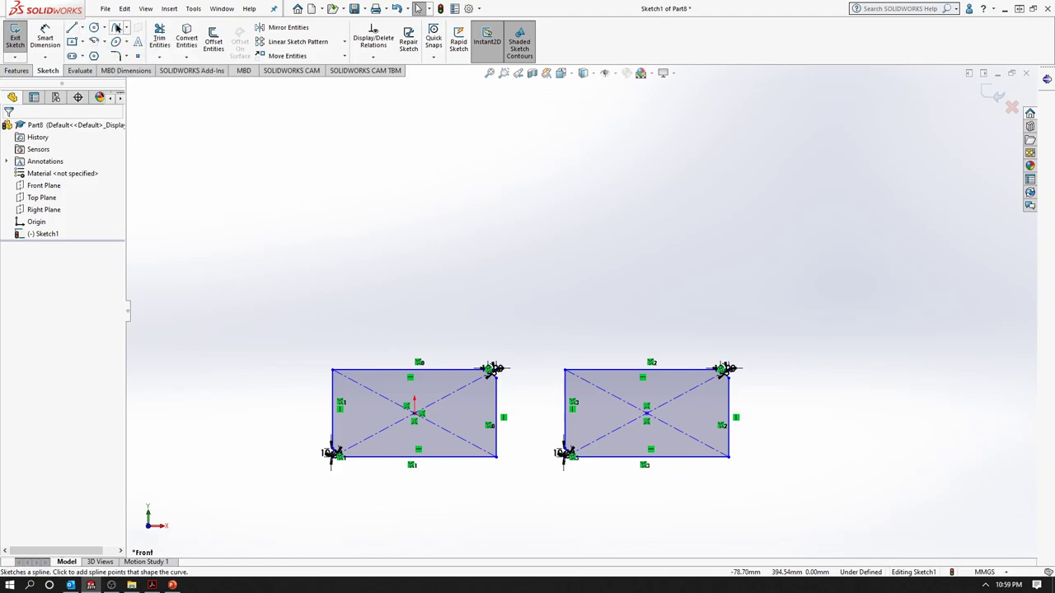
click(502, 125)
click(461, 163)
click(468, 253)
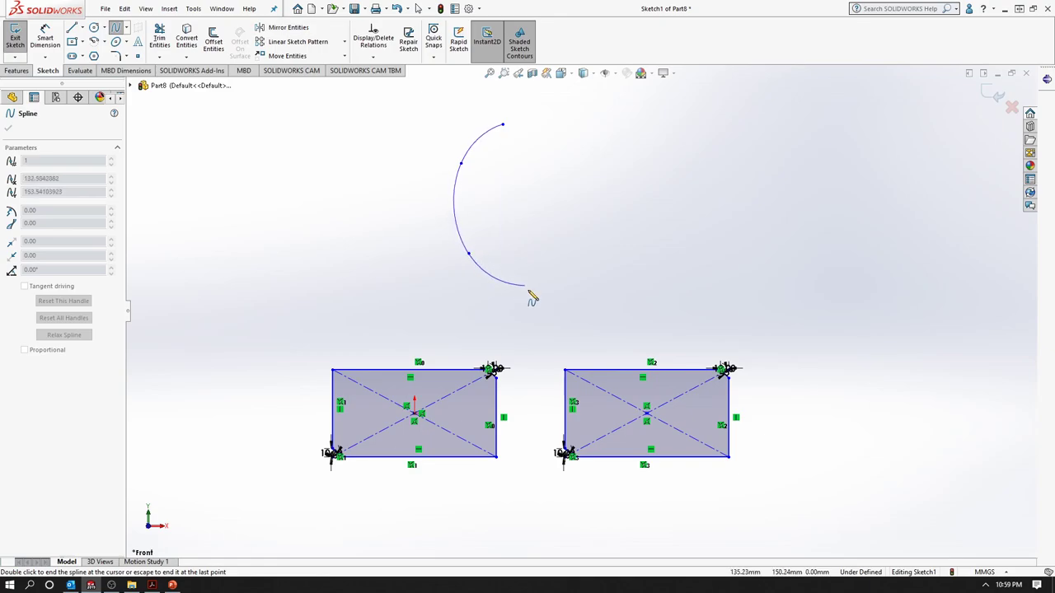
click(532, 299)
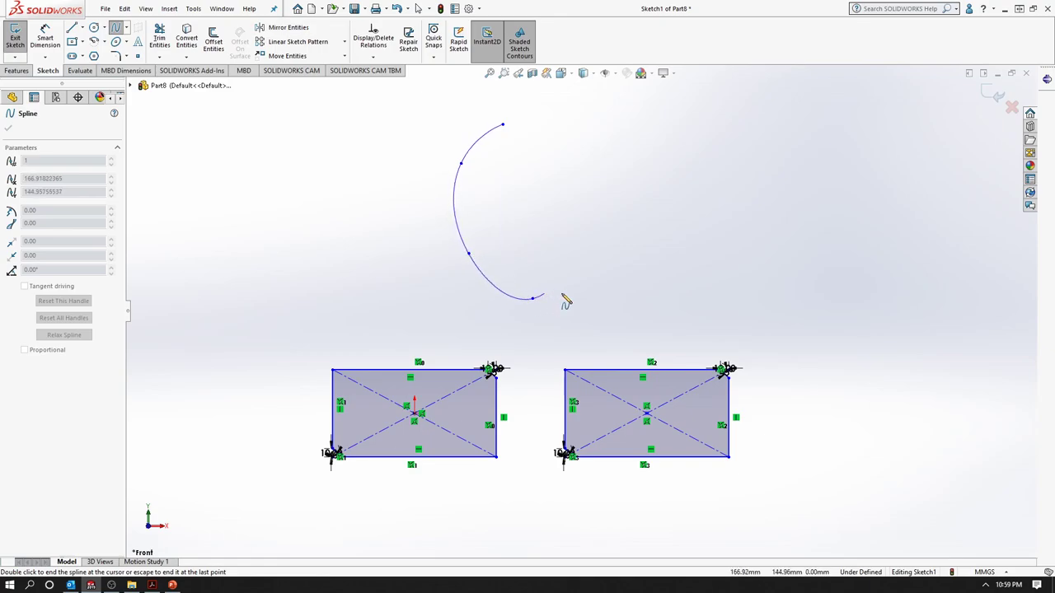
double_click(537, 346)
key(Escape)
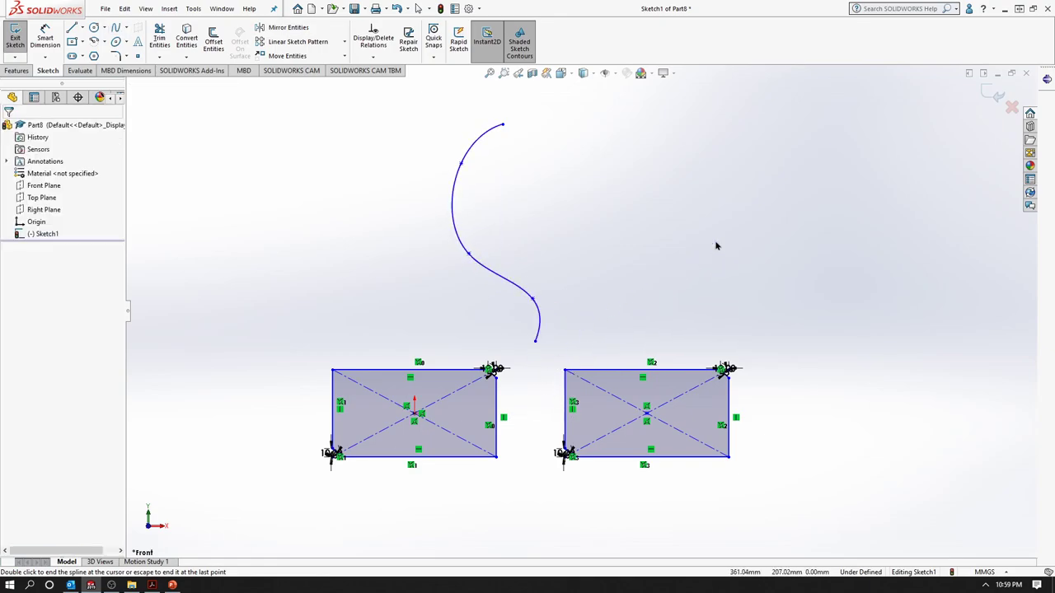
Delete both chamfered rectangles, leaving only the spline.
scroll(479, 436, down, 3)
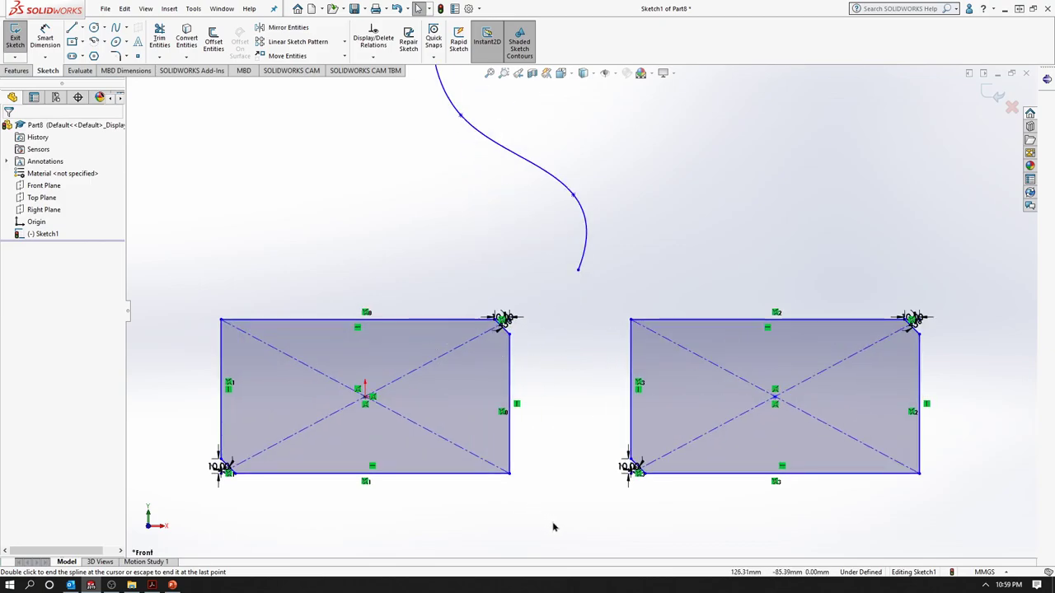
drag(556, 517, 215, 273)
key(Delete)
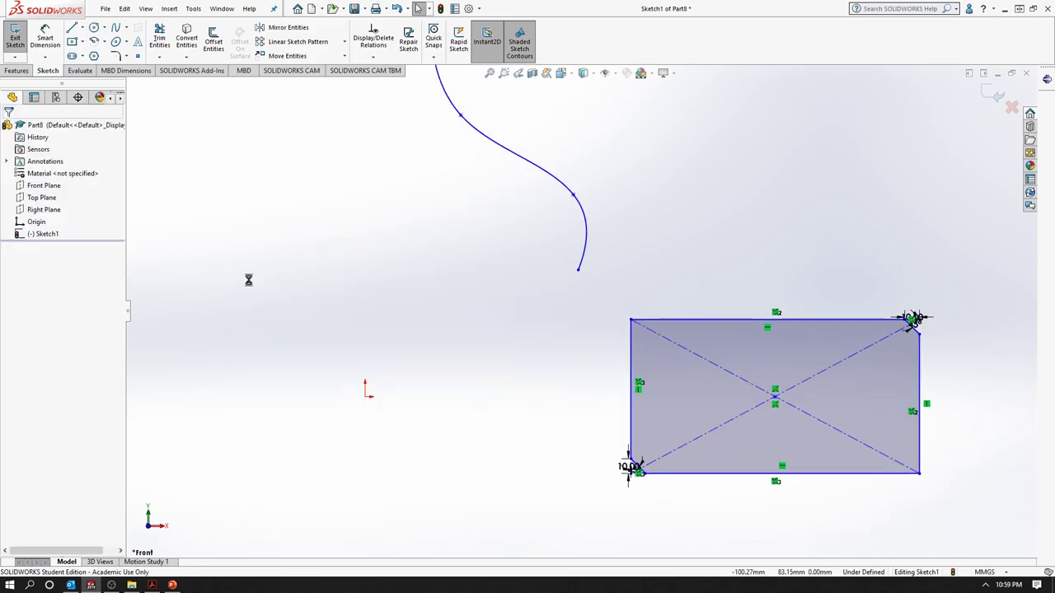
drag(970, 521, 593, 311)
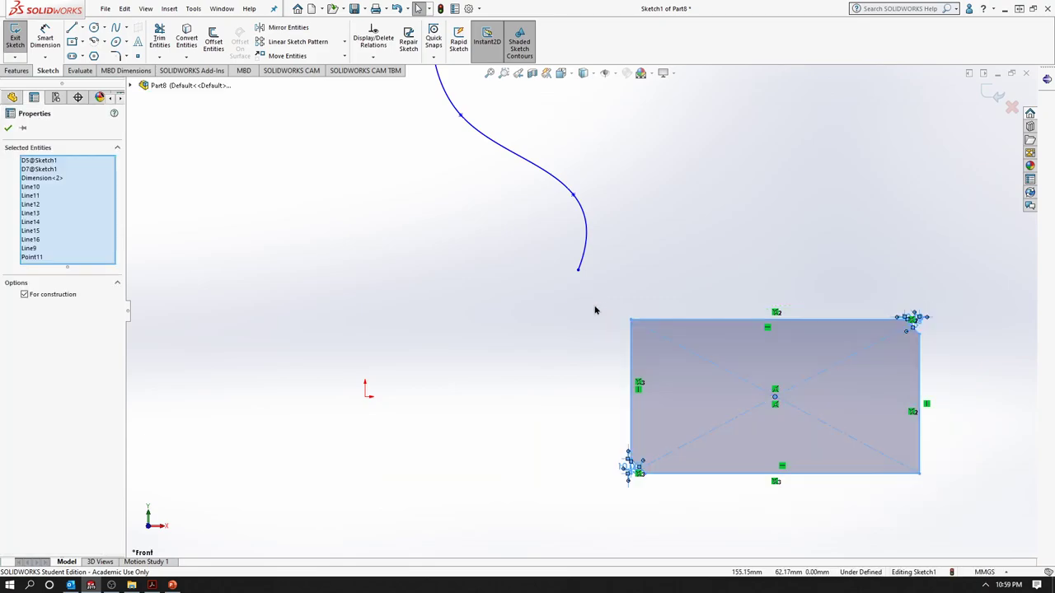
key(Delete)
scroll(620, 303, up, 2)
scroll(622, 280, up, 3)
scroll(610, 247, down, 2)
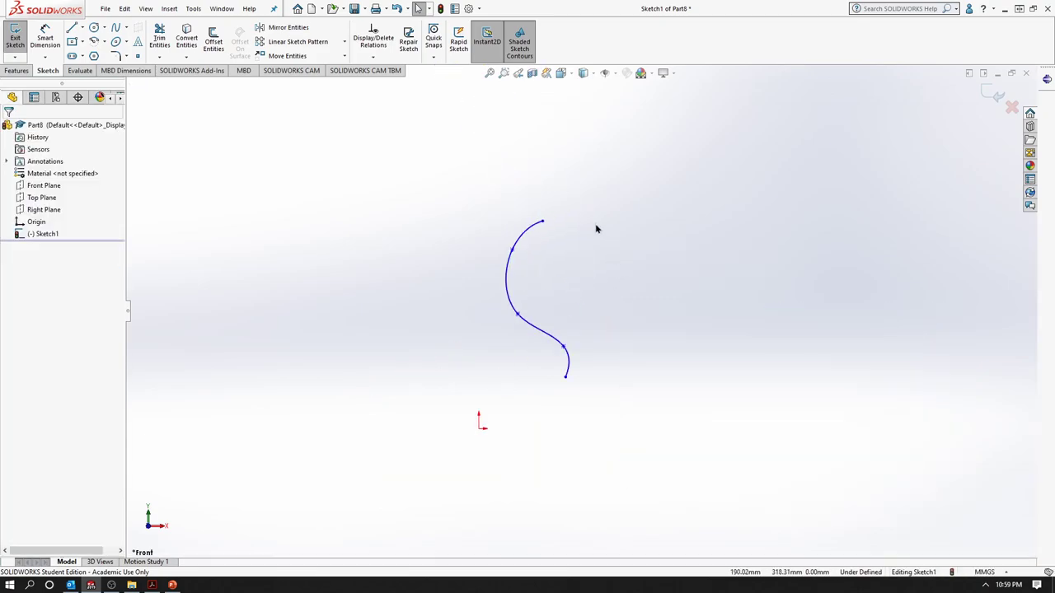
scroll(595, 229, down, 2)
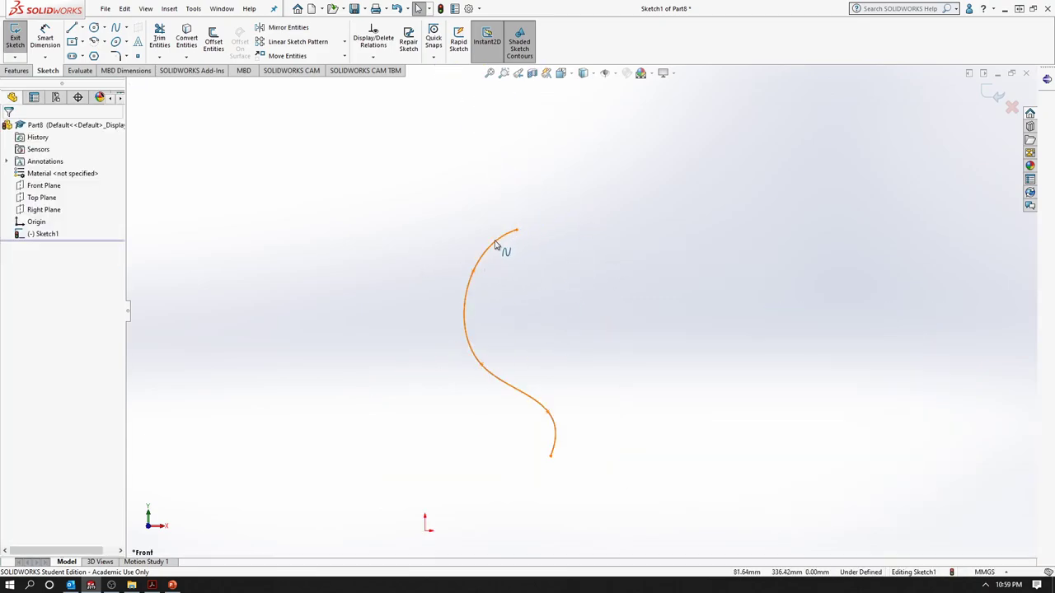
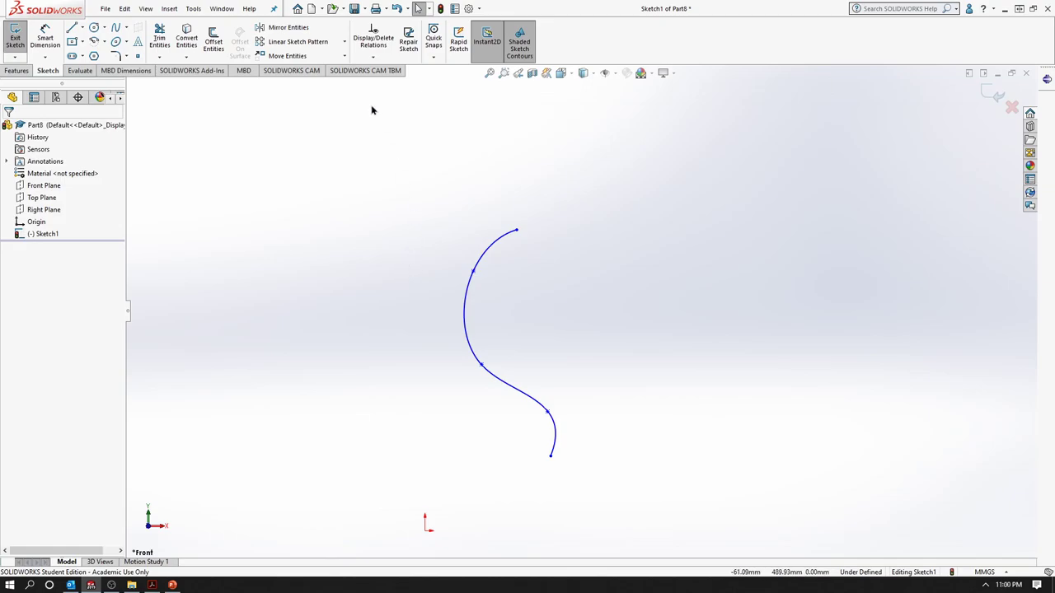
Dismiss the Move Entities flyout and open Offset Entities at its 10.00mm distance.
click(345, 59)
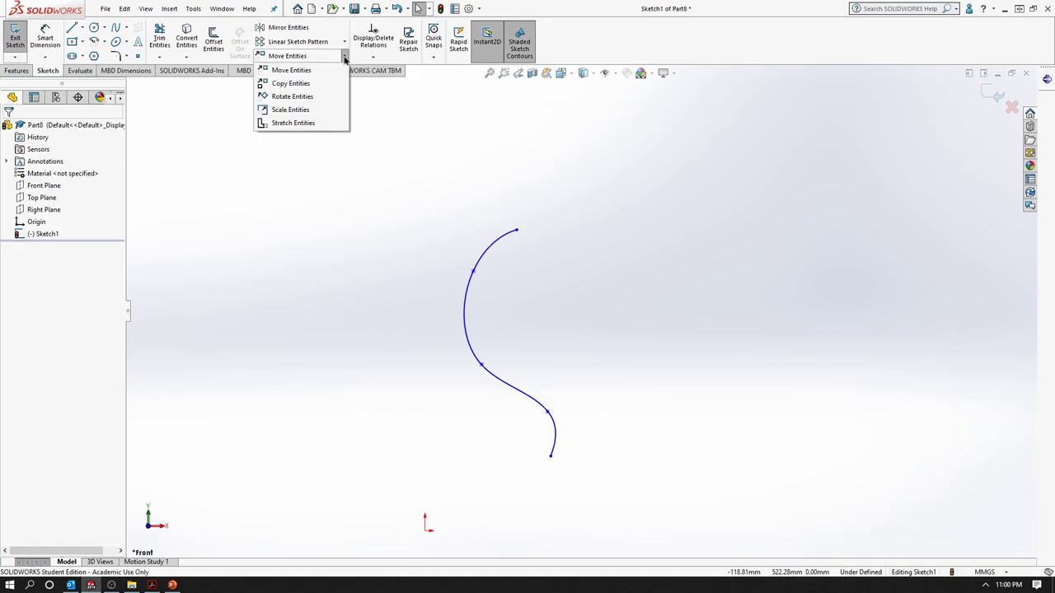
click(541, 177)
click(216, 42)
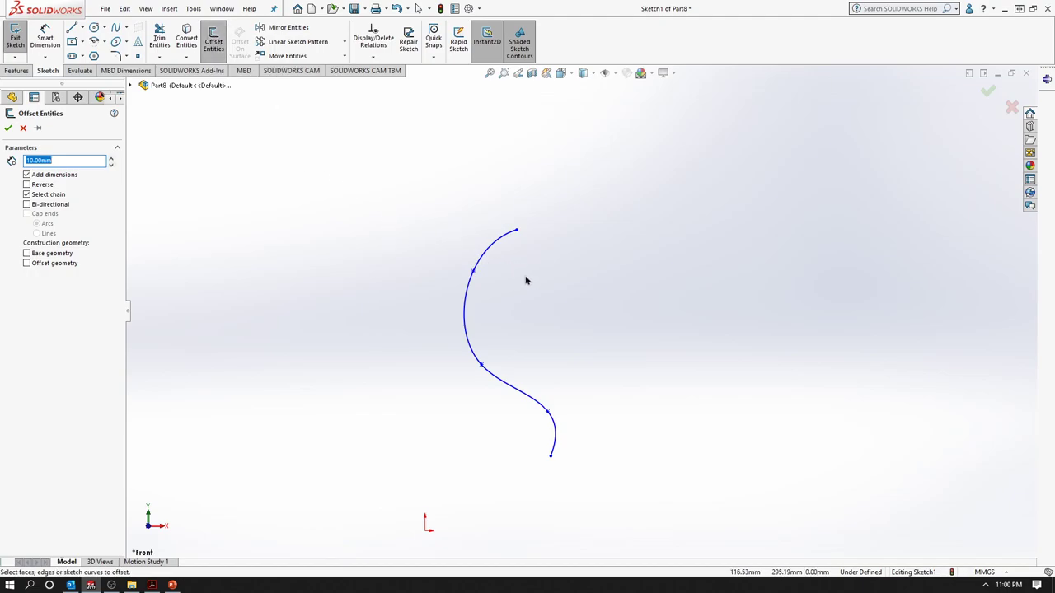
Offset the S-curve 10 mm to the reversed side with arc end caps, original as construction.
click(28, 205)
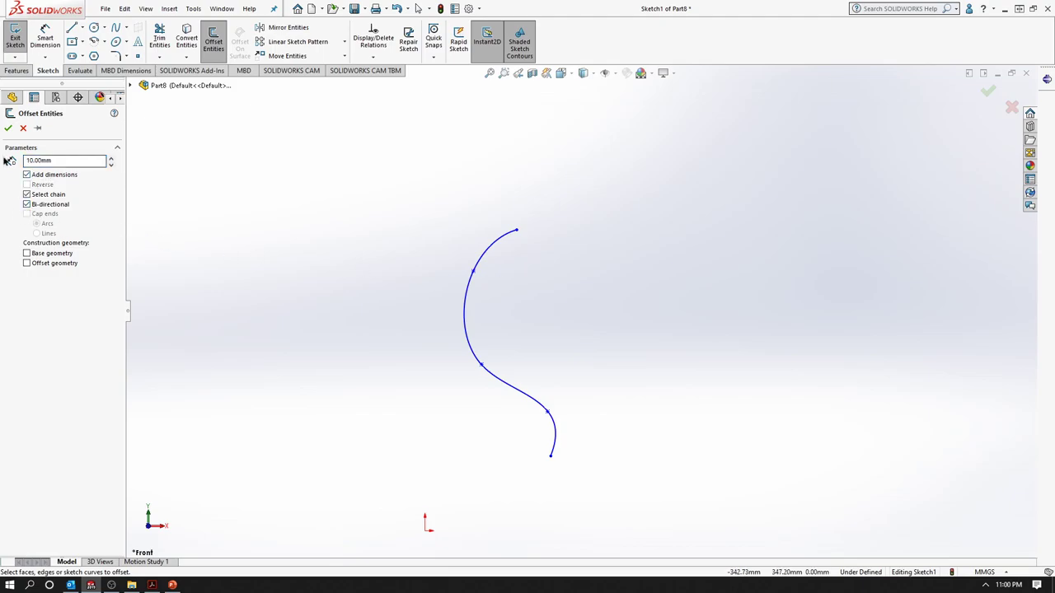
click(39, 161)
click(471, 285)
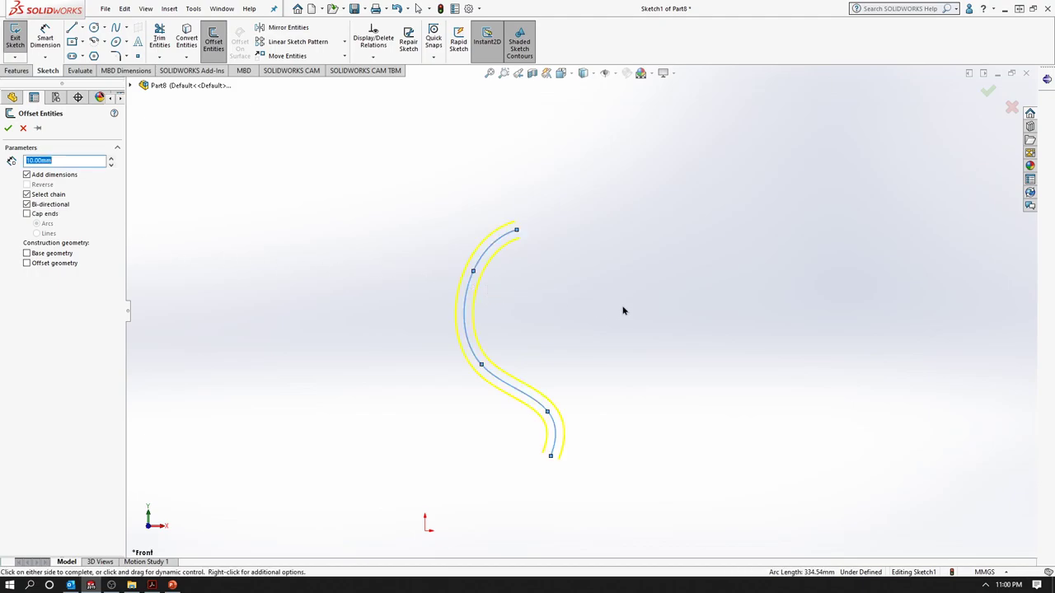
click(28, 254)
click(27, 214)
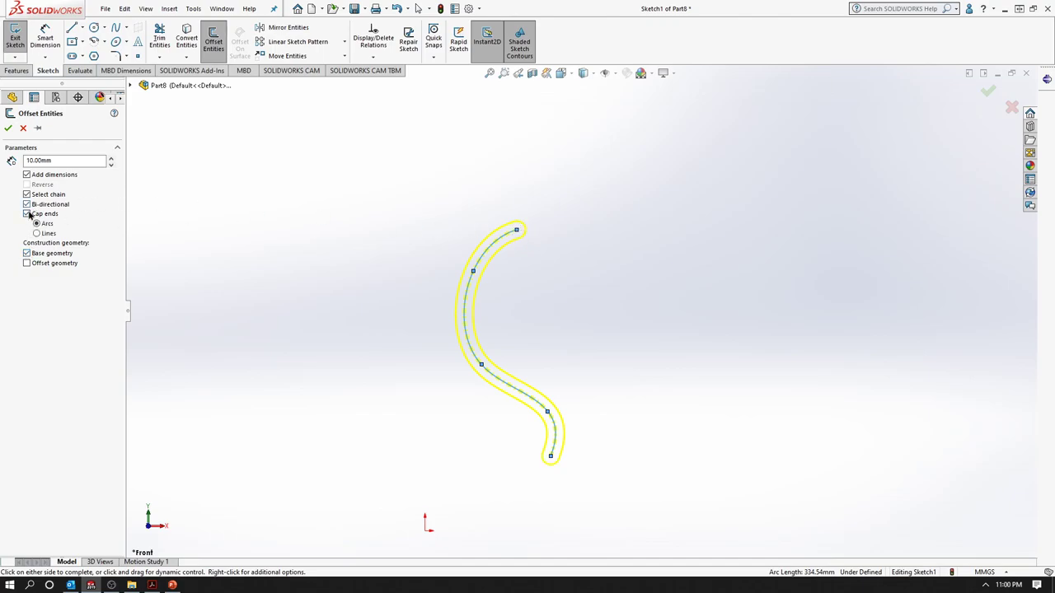
click(26, 213)
click(27, 215)
click(37, 225)
click(37, 206)
click(27, 184)
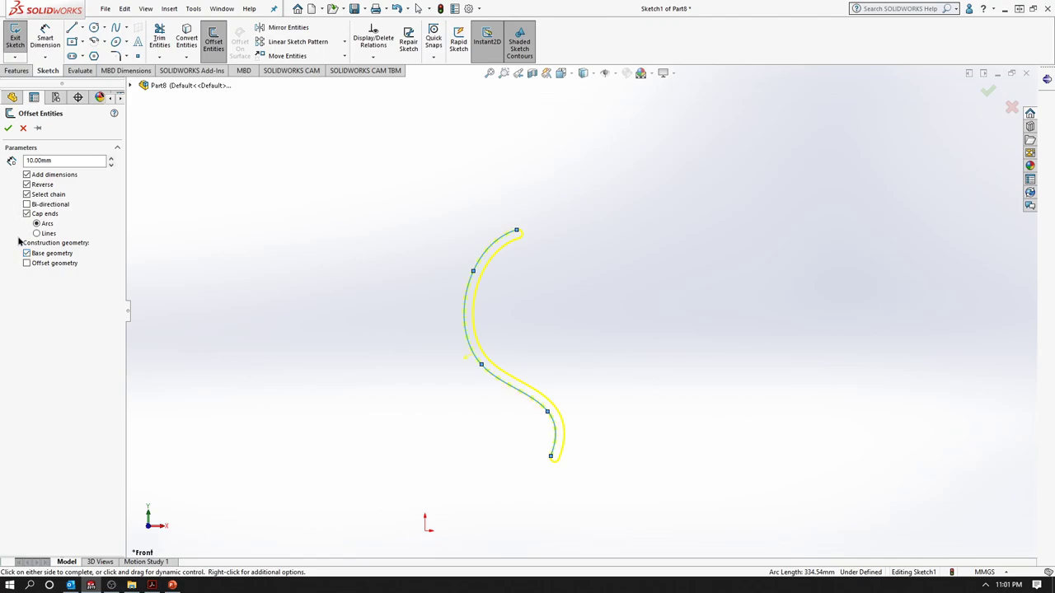
click(9, 129)
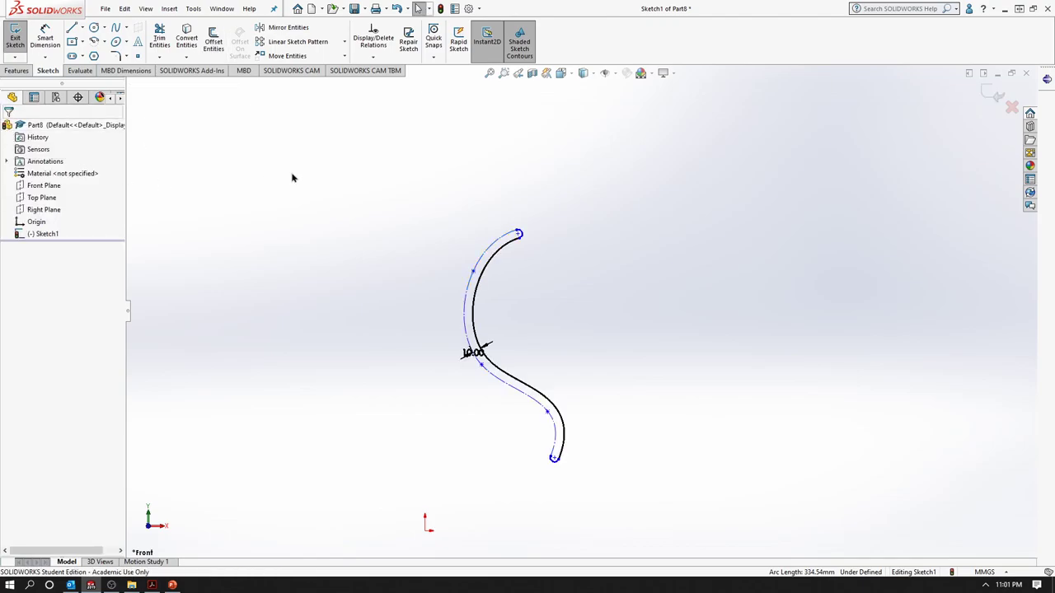
Preview a 10 mm thin Extruded Boss/Base of the S-profile, then cancel it.
click(16, 70)
click(19, 36)
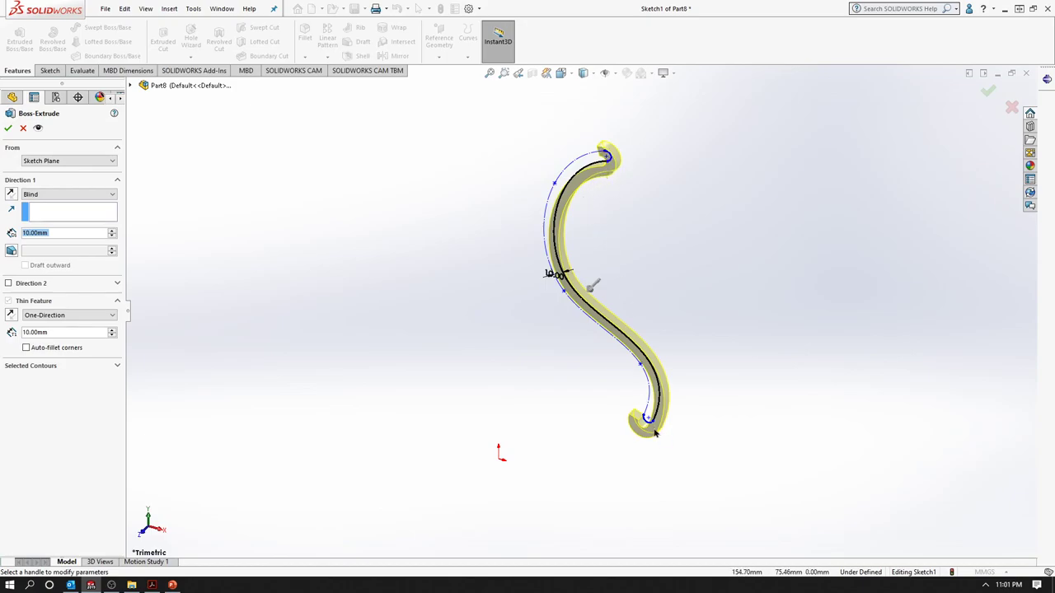
scroll(639, 409, down, 3)
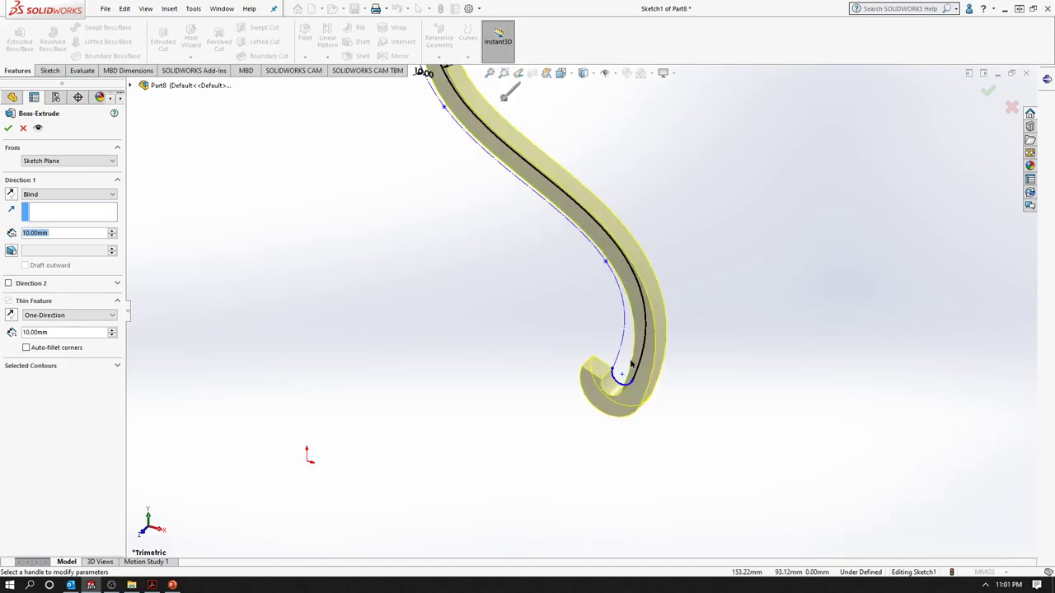
scroll(577, 263, up, 3)
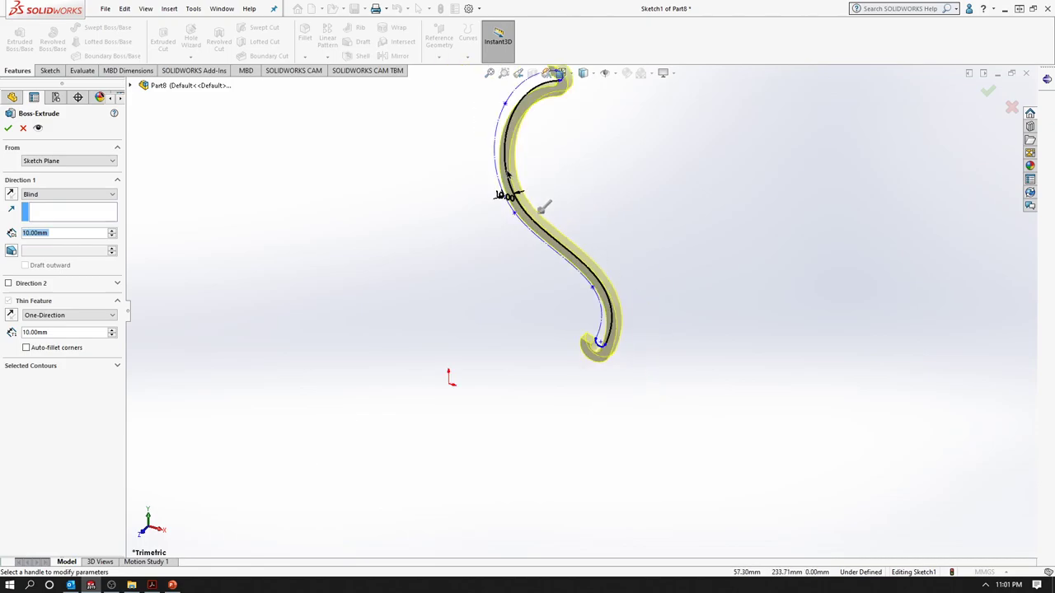
mouse_move(542, 207)
middle_down()
mouse_move(506, 236)
mouse_move(554, 208)
middle_up()
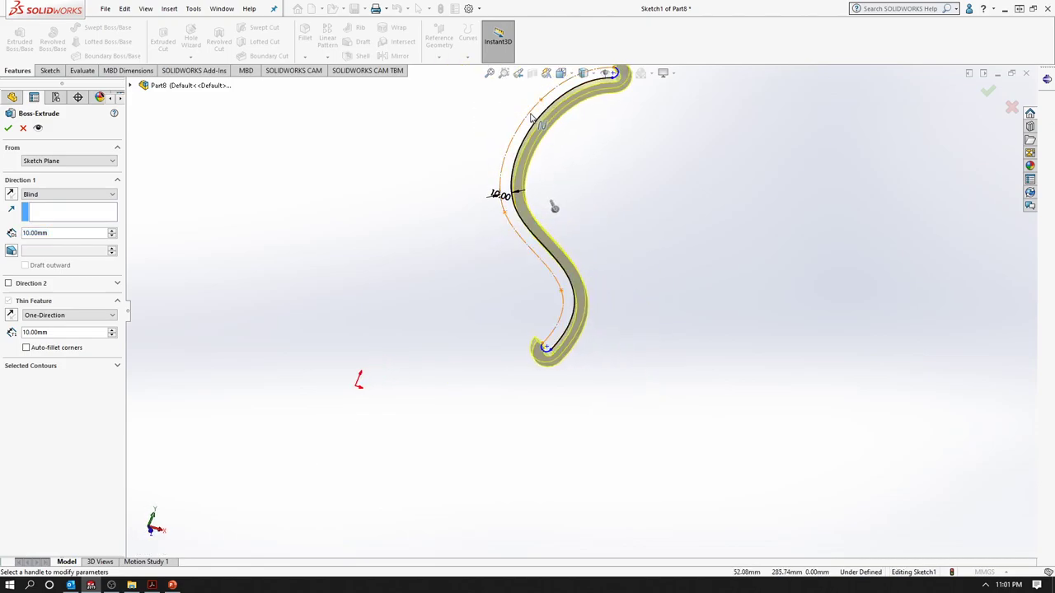
click(24, 127)
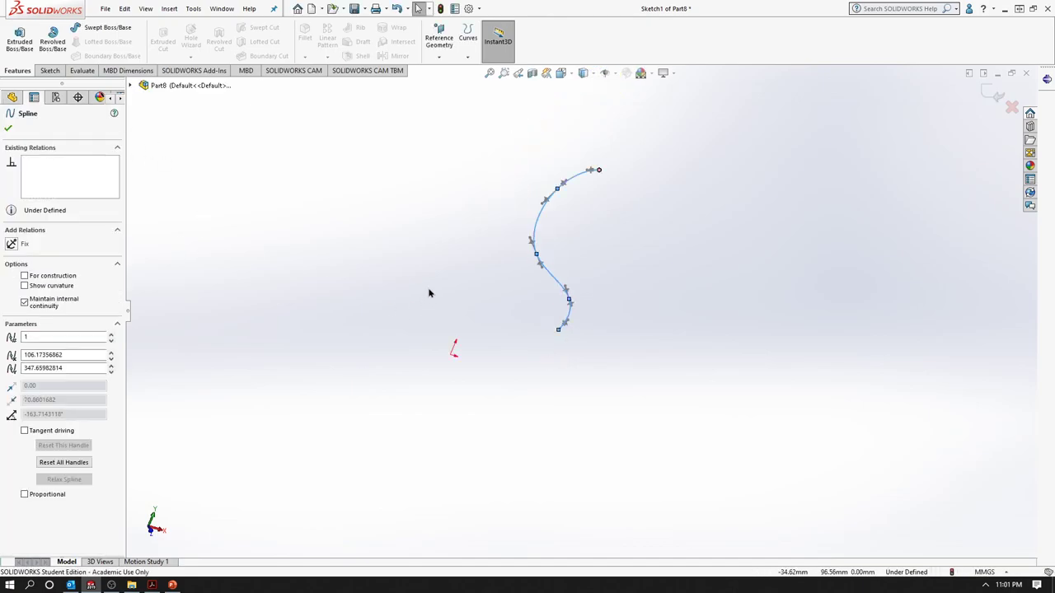
Switch to Isometric, then to the Front view facing the S-shaped spline.
click(567, 75)
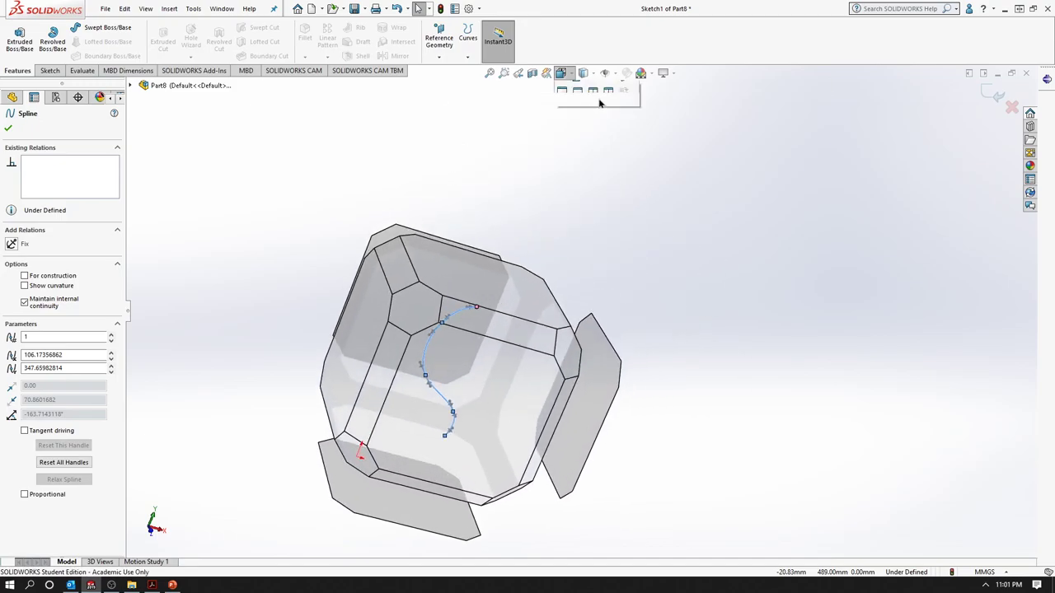
click(622, 111)
click(622, 111)
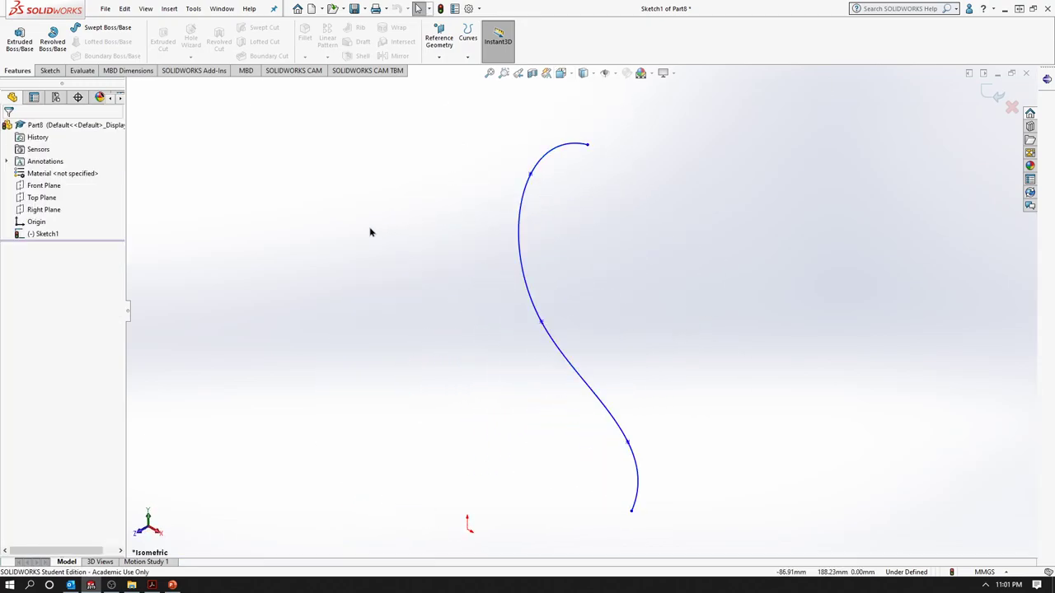
click(593, 74)
click(568, 74)
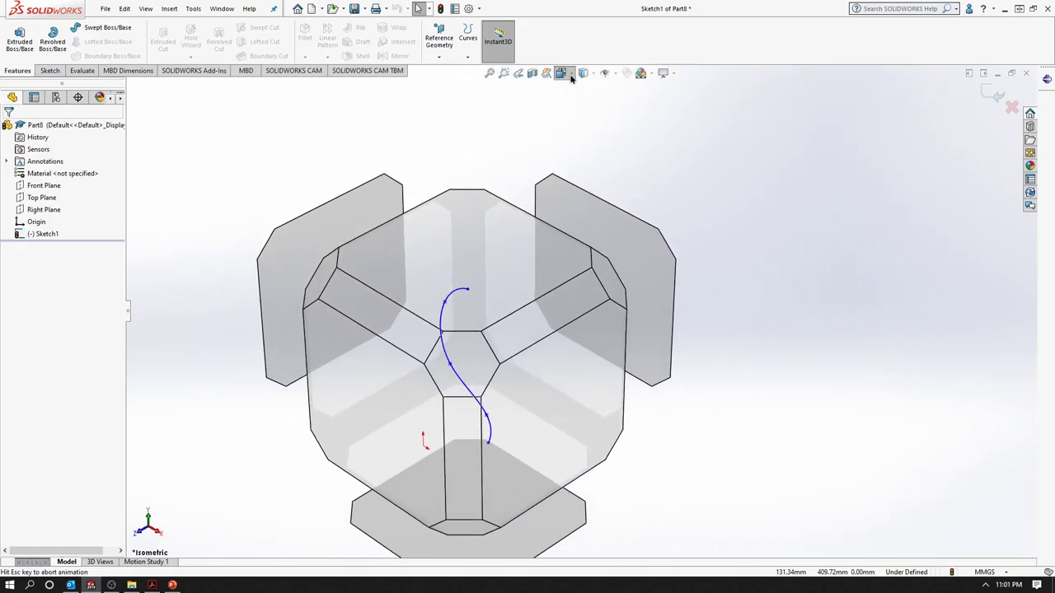
click(571, 76)
click(571, 76)
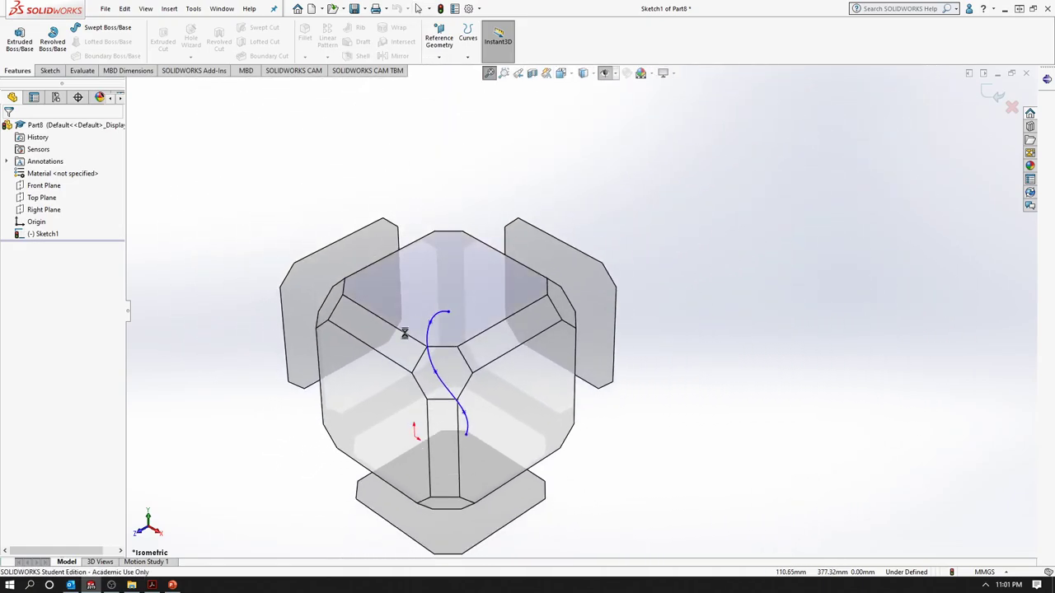
click(363, 378)
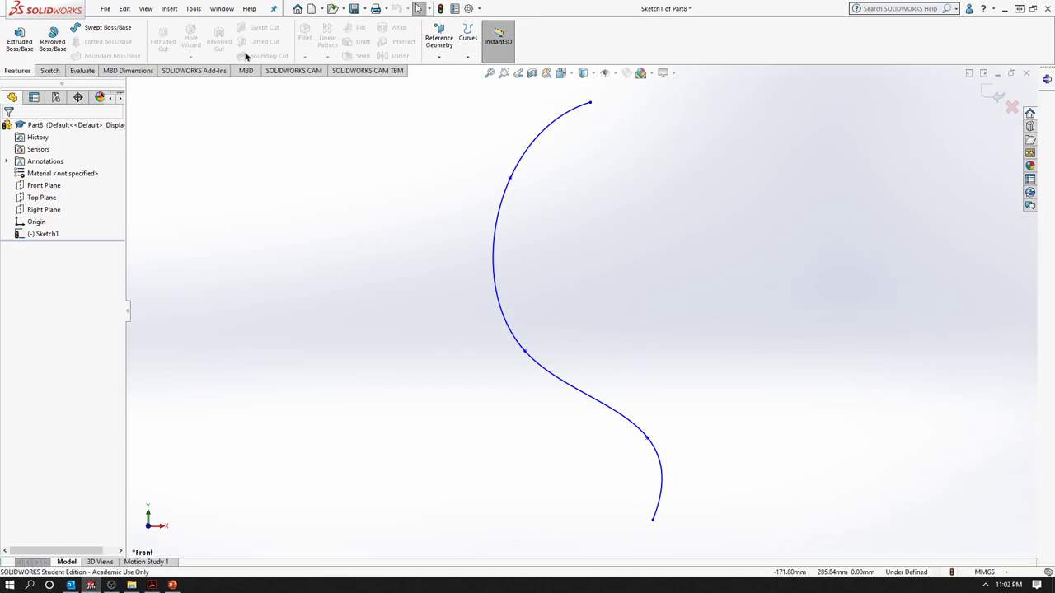
Offset the spline 10 mm to the reversed side only, keeping the original as regular geometry.
click(59, 72)
click(214, 41)
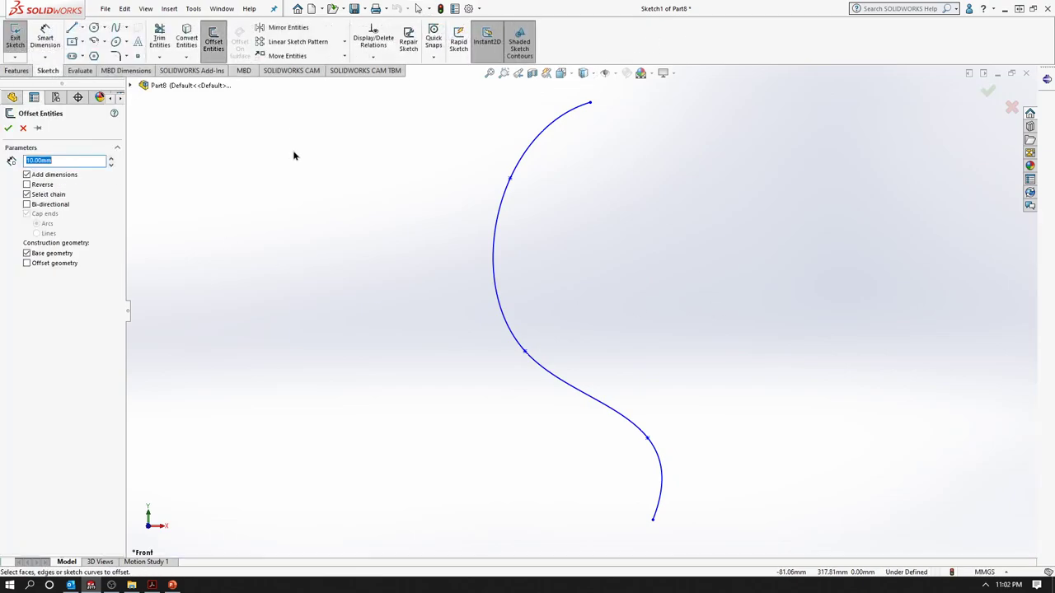
click(532, 247)
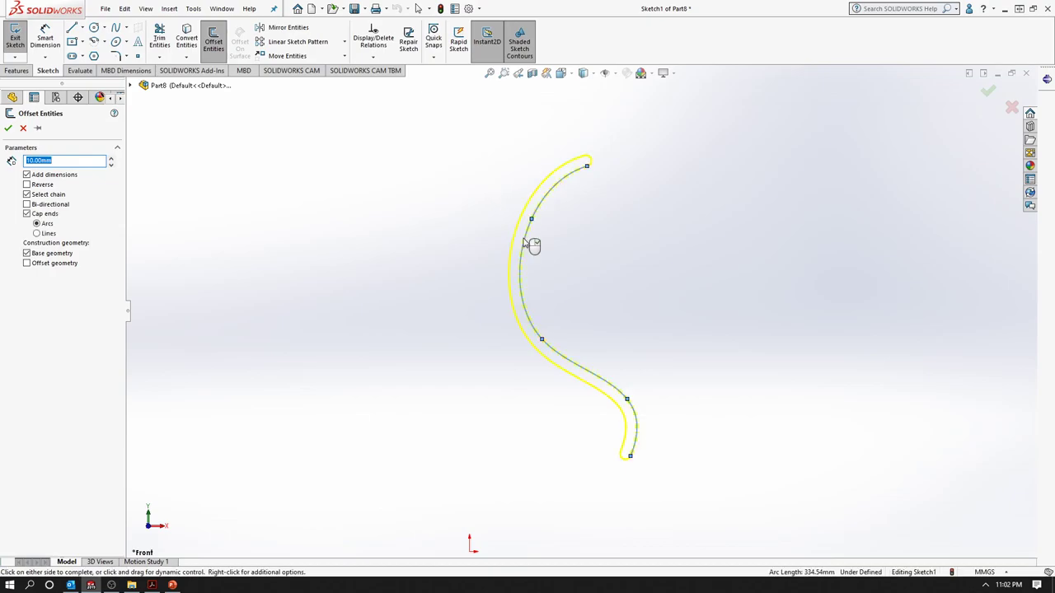
click(28, 205)
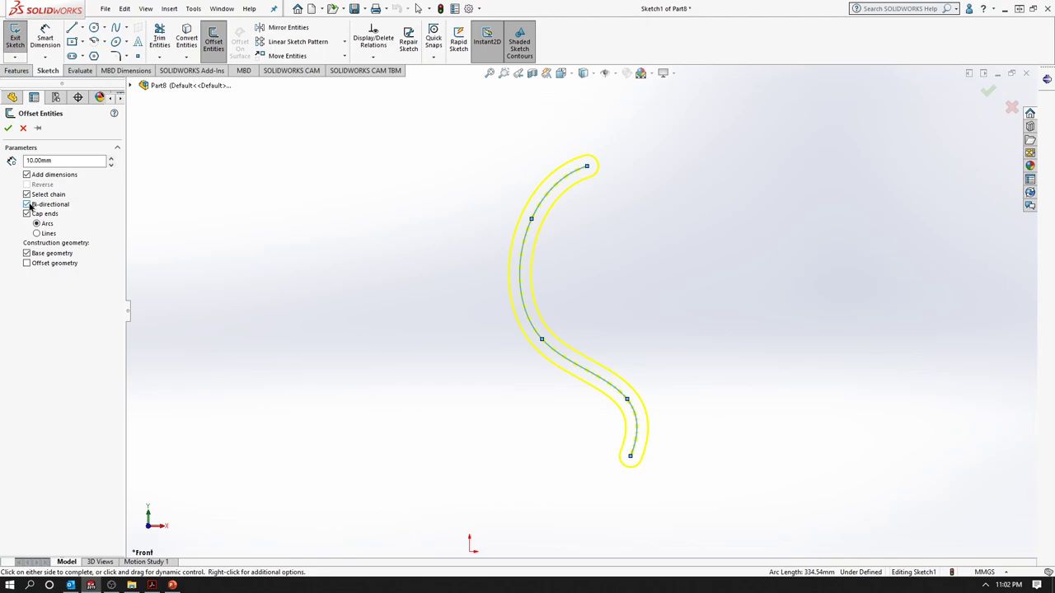
click(28, 205)
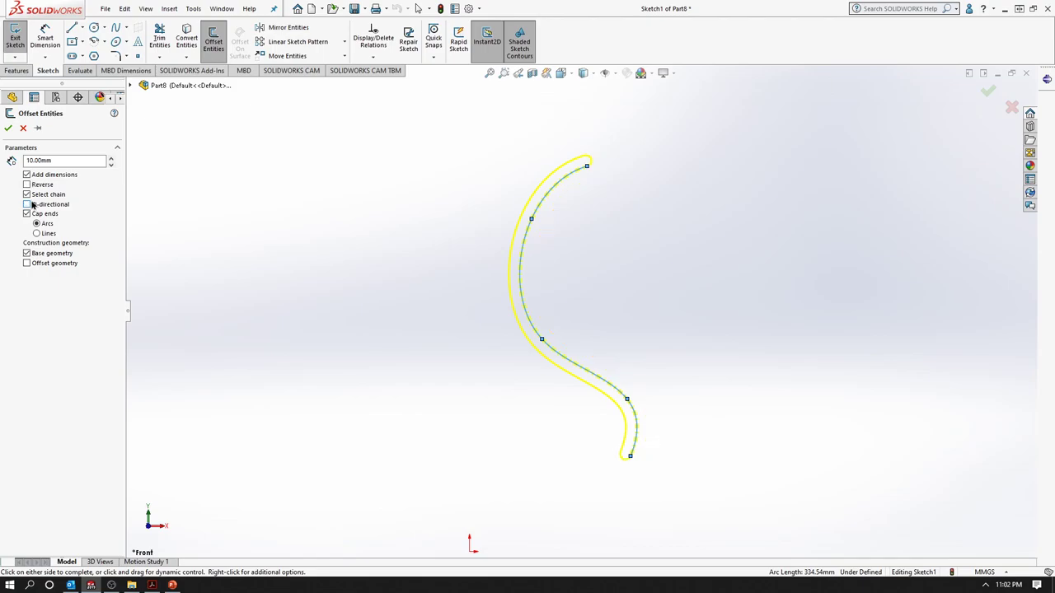
click(31, 187)
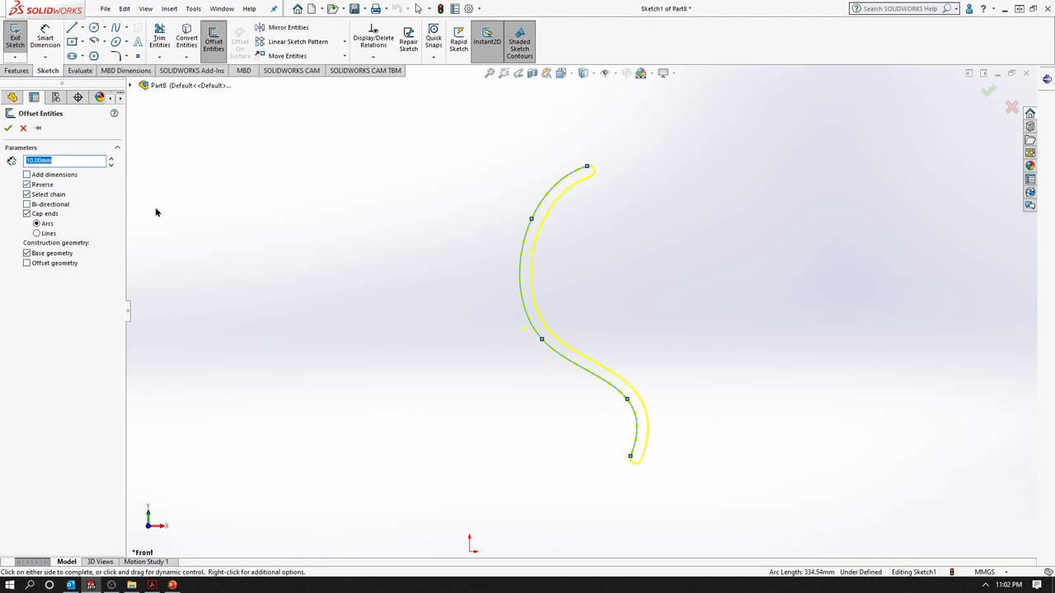
click(39, 254)
click(8, 127)
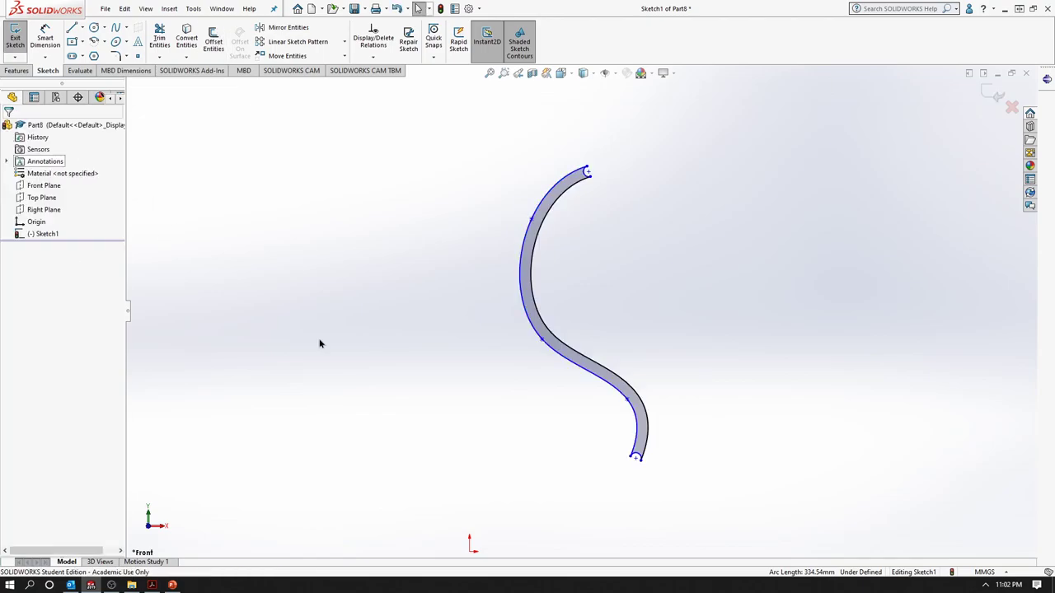
Zoom in and drag the spline's bottom end handle so it runs straight down.
scroll(664, 453, down, 3)
scroll(476, 326, up, 2)
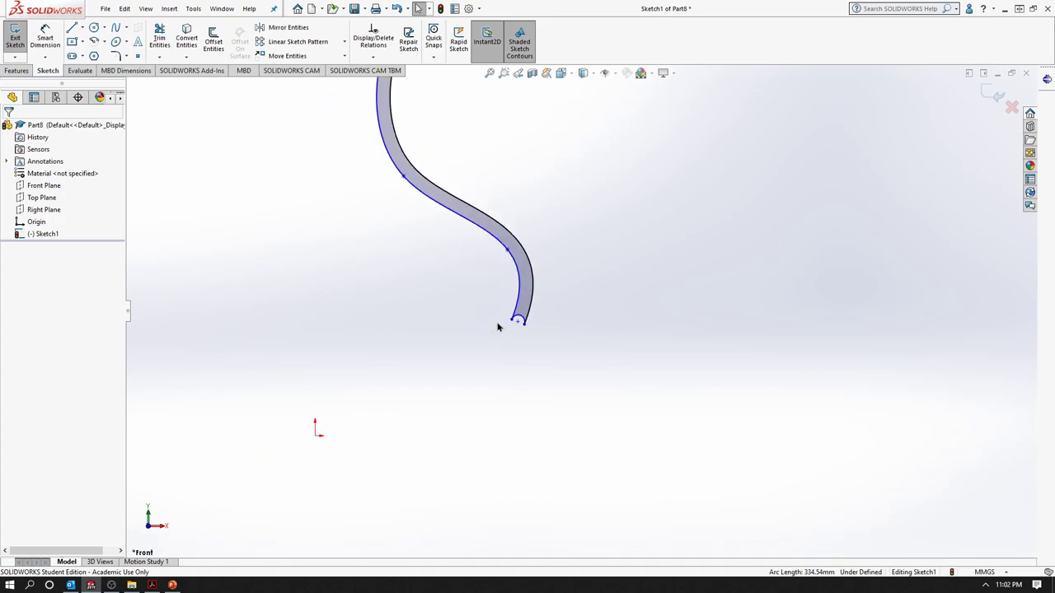
scroll(500, 324, up, 2)
scroll(516, 322, up, 1)
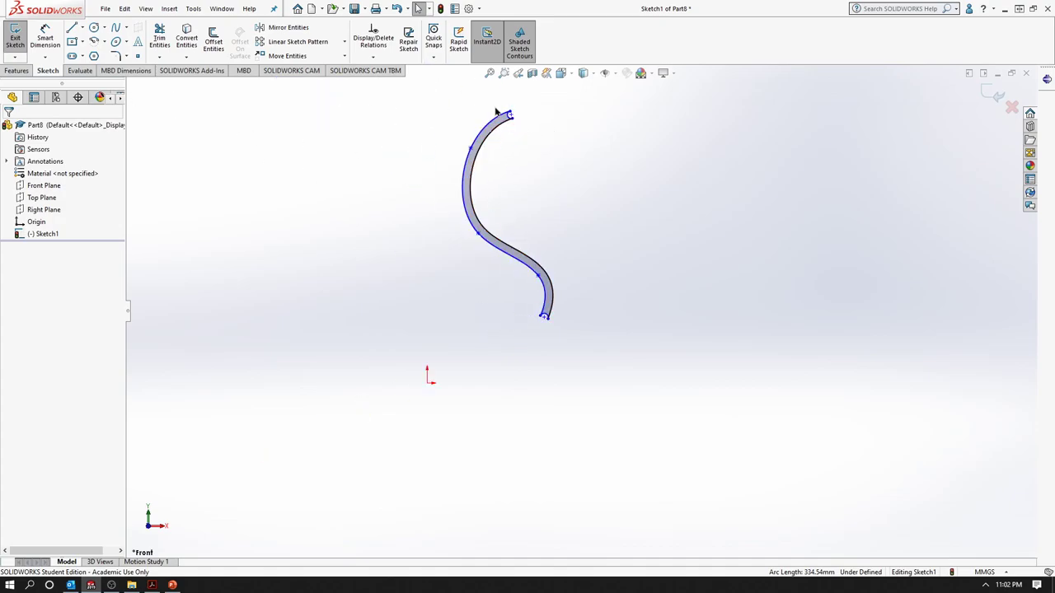
scroll(498, 115, down, 2)
scroll(519, 136, down, 2)
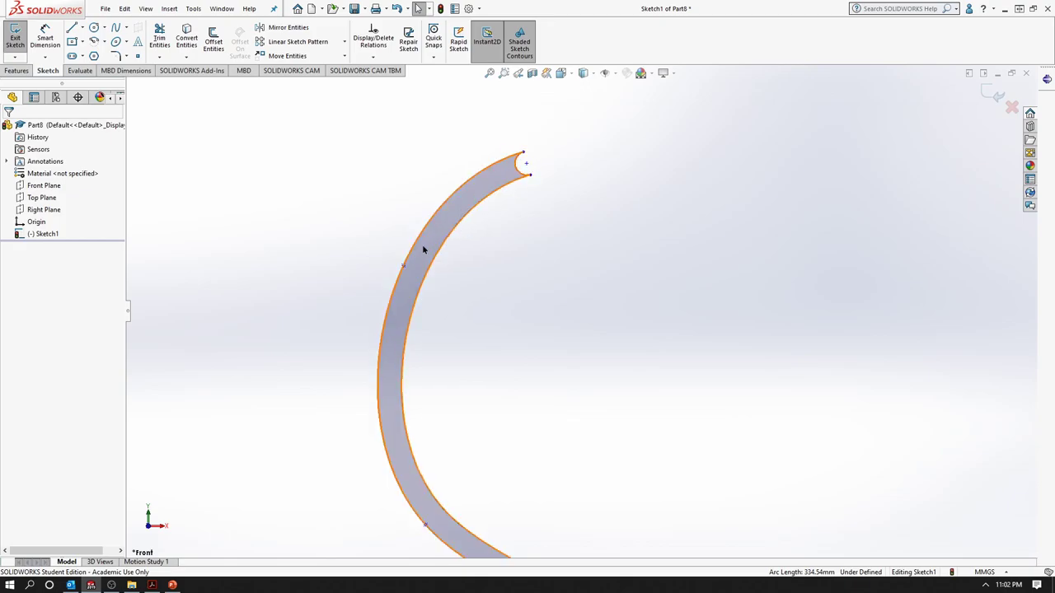
click(399, 272)
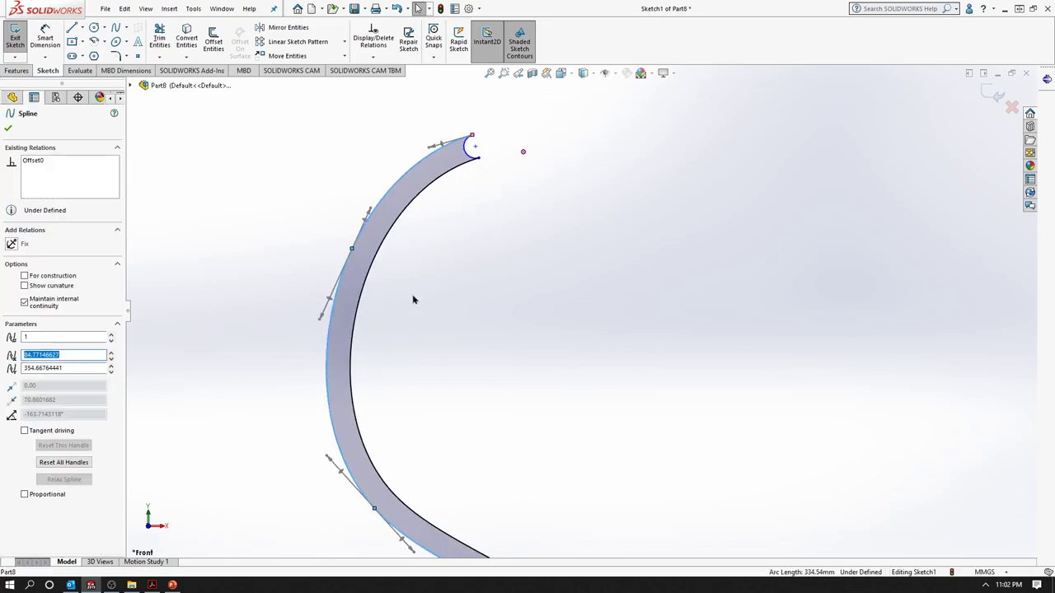
scroll(499, 319, up, 2)
scroll(577, 362, up, 1)
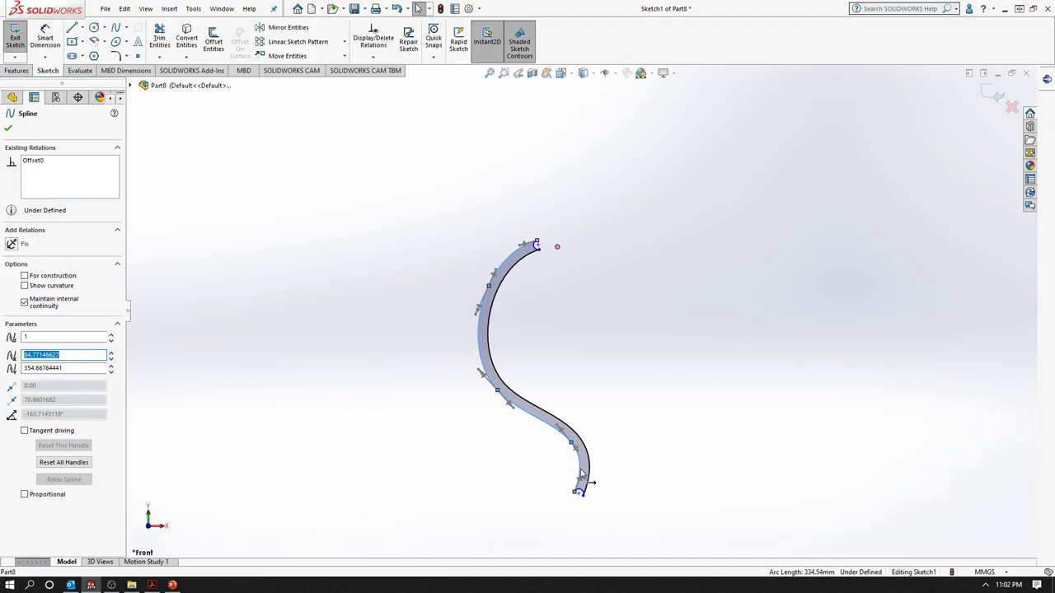
drag(582, 474, 574, 476)
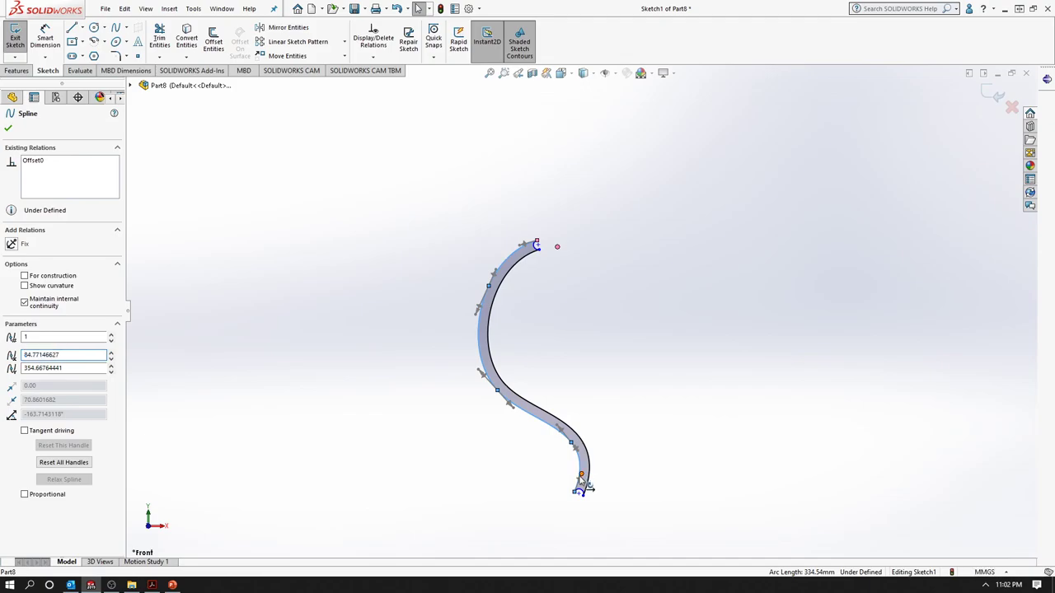
click(647, 467)
Drag the spline's lower tangent handle; the invalid change is restored.
scroll(577, 483, down, 2)
scroll(577, 467, down, 1)
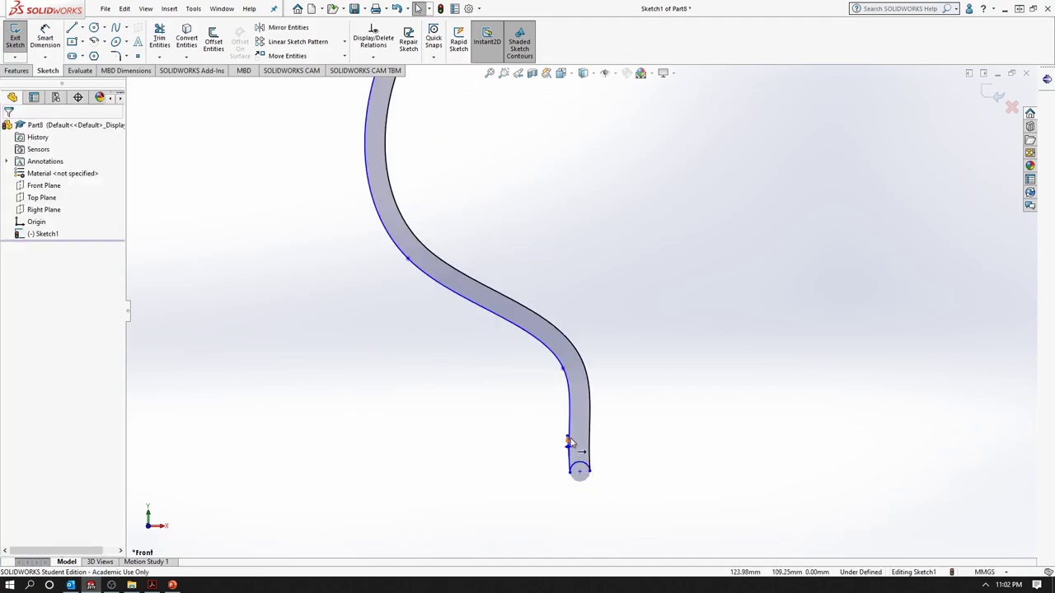
mouse_move(567, 446)
mouse_down()
mouse_move(553, 445)
mouse_move(559, 491)
mouse_up()
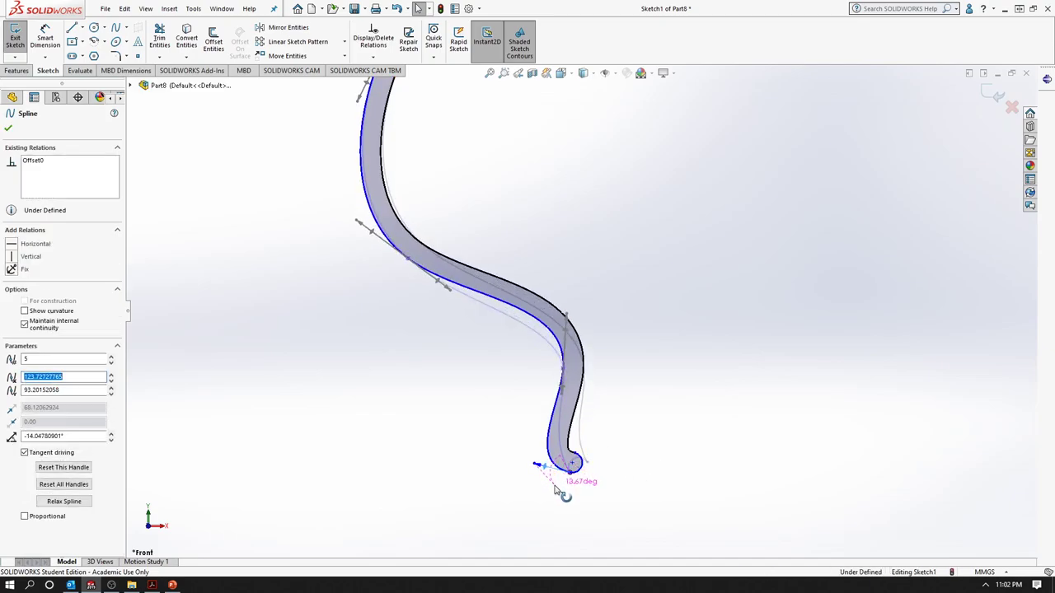
scroll(666, 357, up, 3)
scroll(531, 110, down, 3)
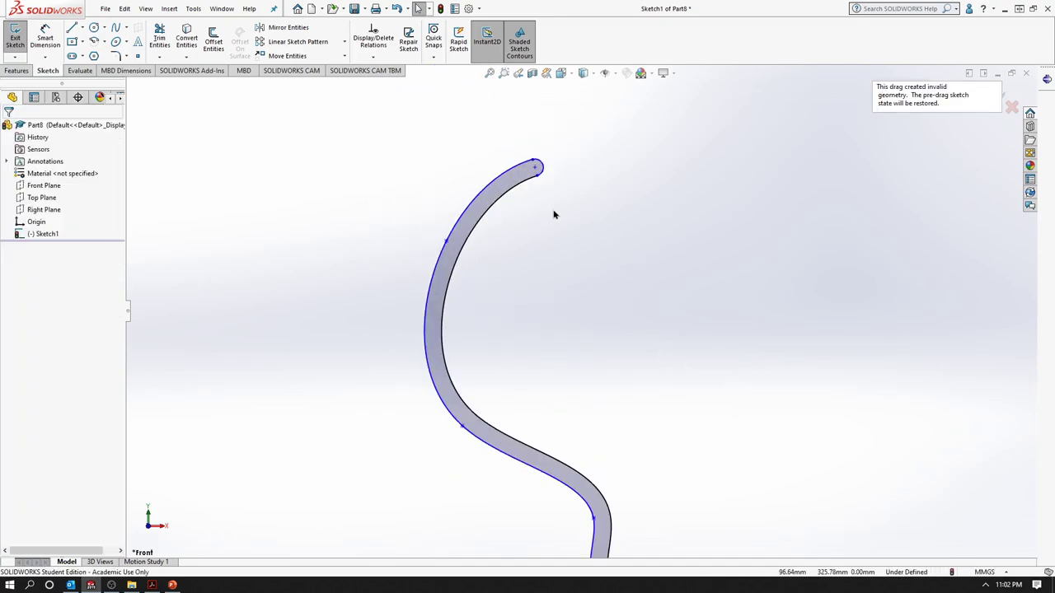
scroll(564, 260, up, 2)
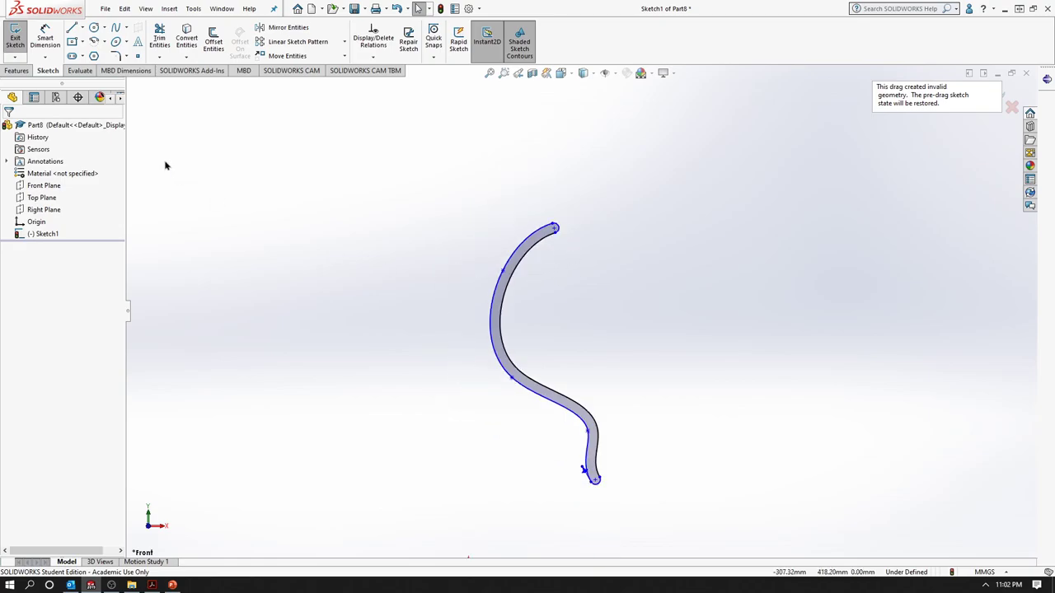
click(17, 71)
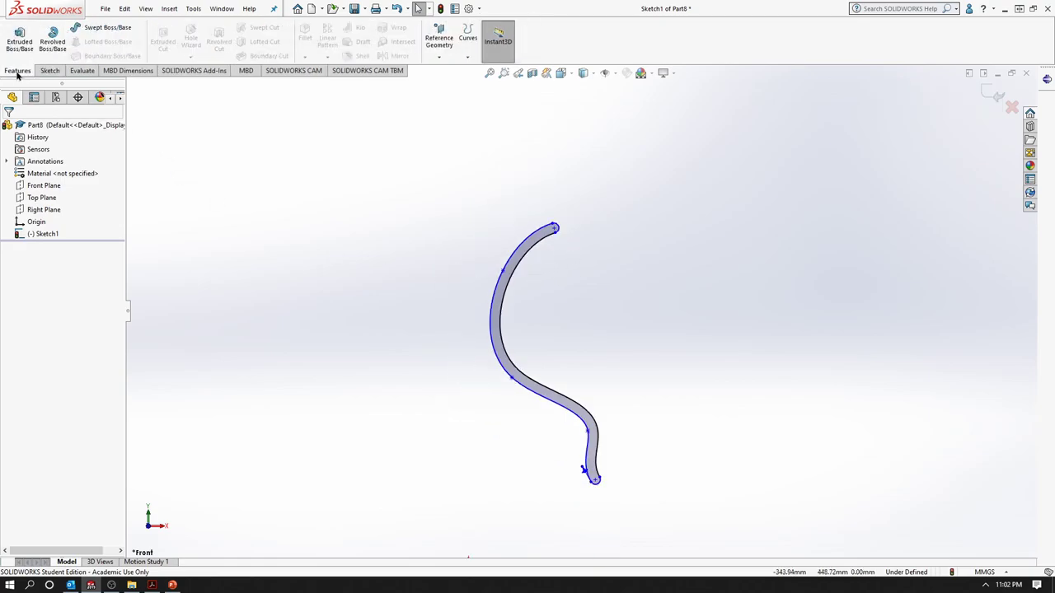
Extrude Sketch1's closed S-profile to a depth of 114.00 mm.
double_click(516, 277)
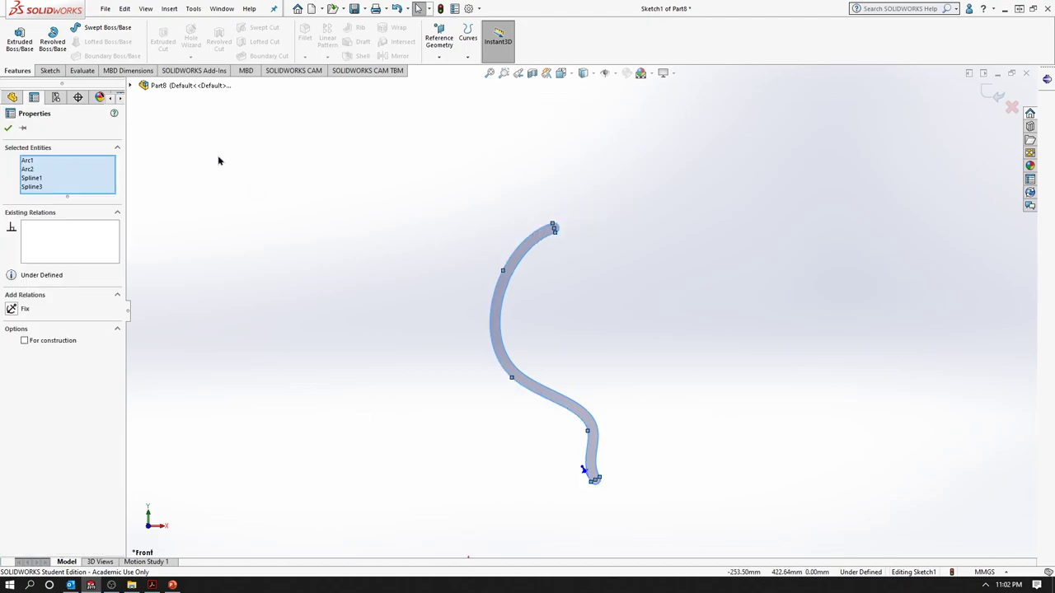
click(12, 37)
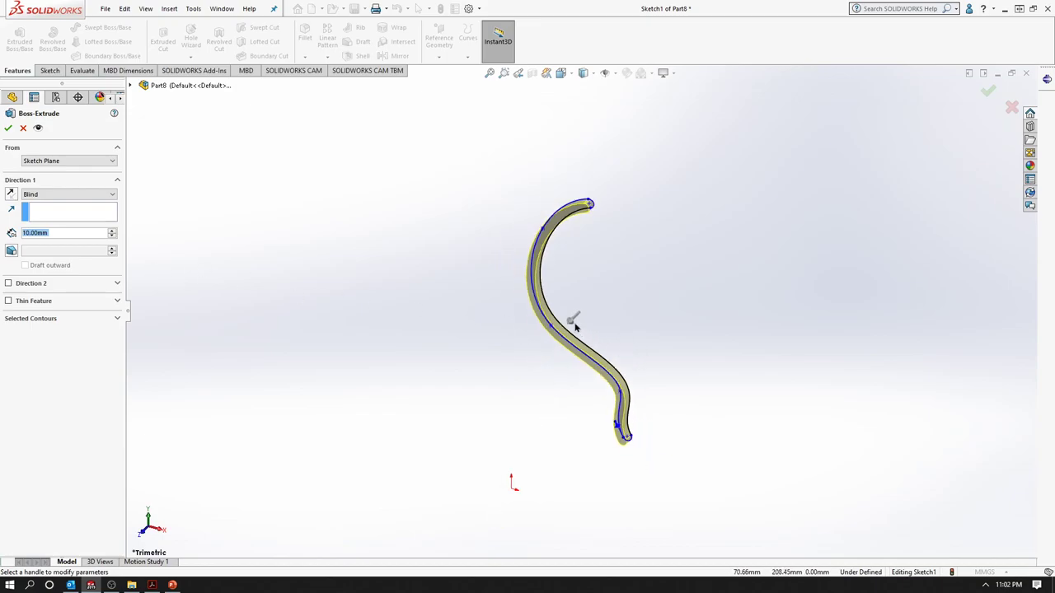
click(572, 320)
click(513, 355)
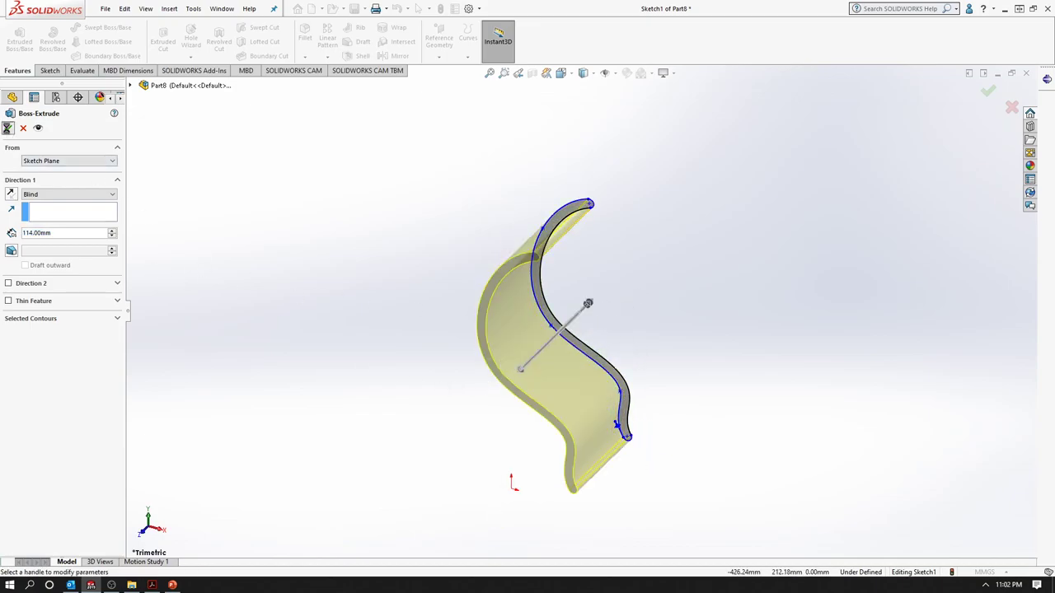
key(Return)
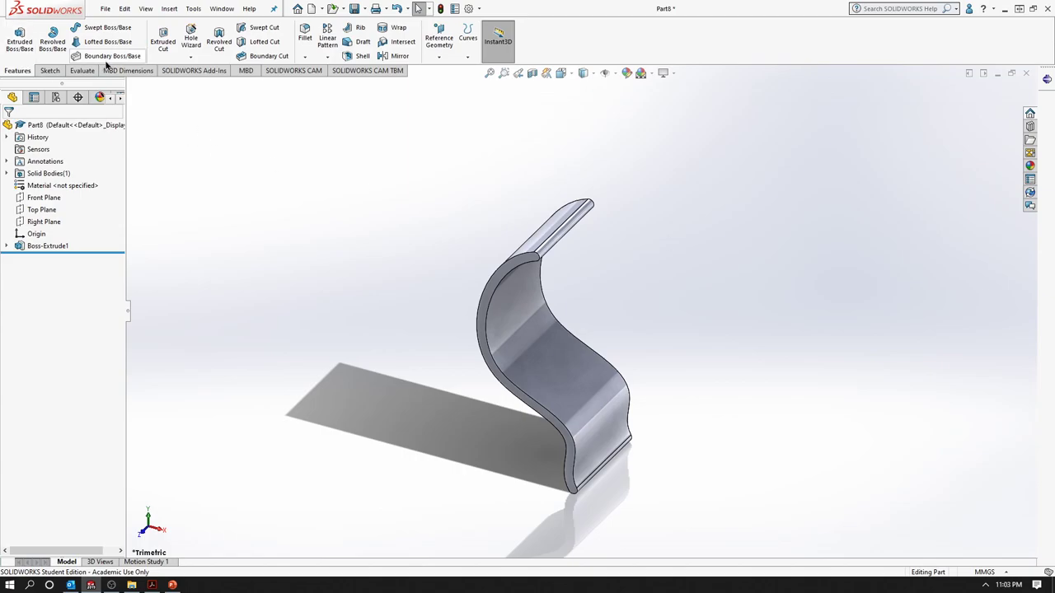
Close the part with Don't Save and switch to the PowerPoint deck.
click(1027, 73)
click(492, 313)
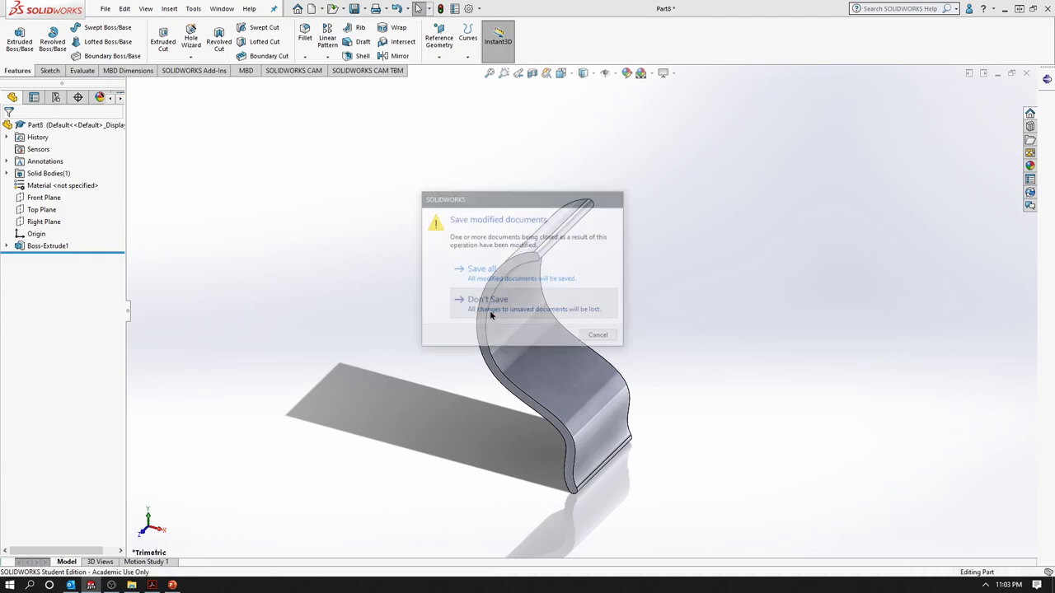
click(173, 585)
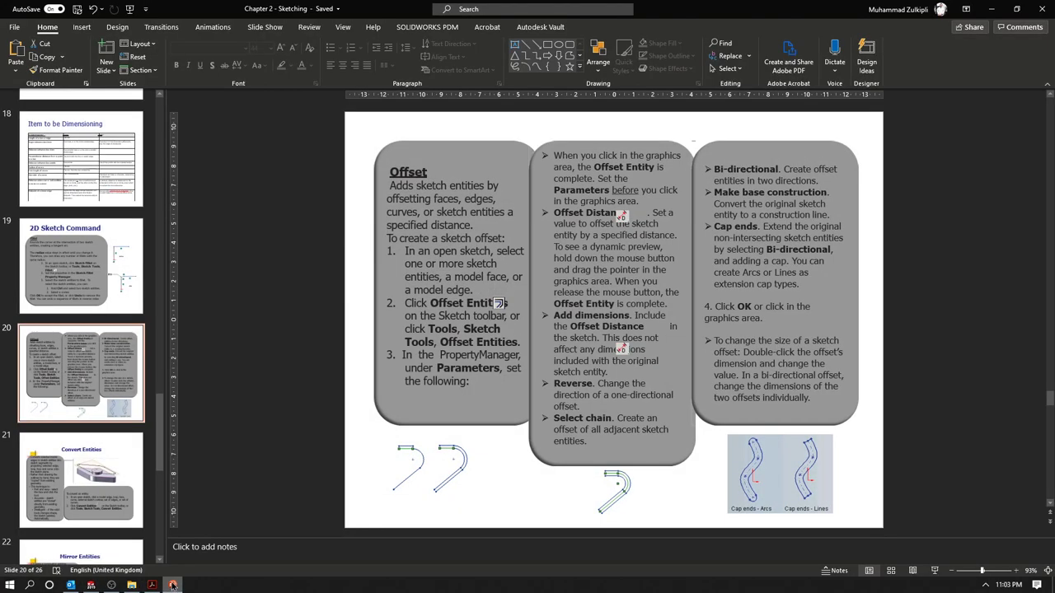
Show slide 21 on Convert Entities, then minimize PowerPoint.
scroll(93, 488, down, 1)
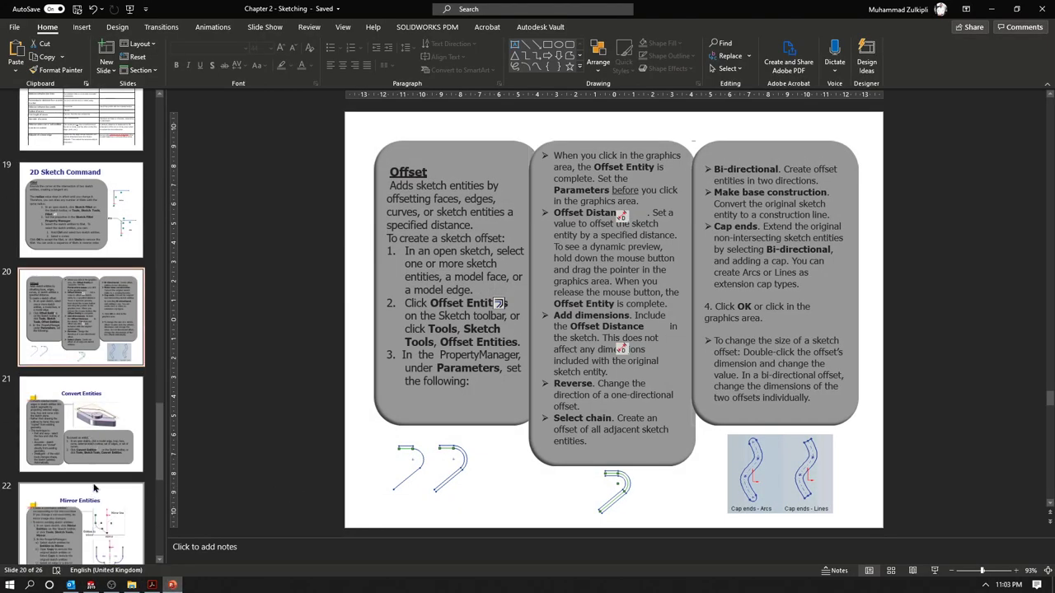
click(91, 425)
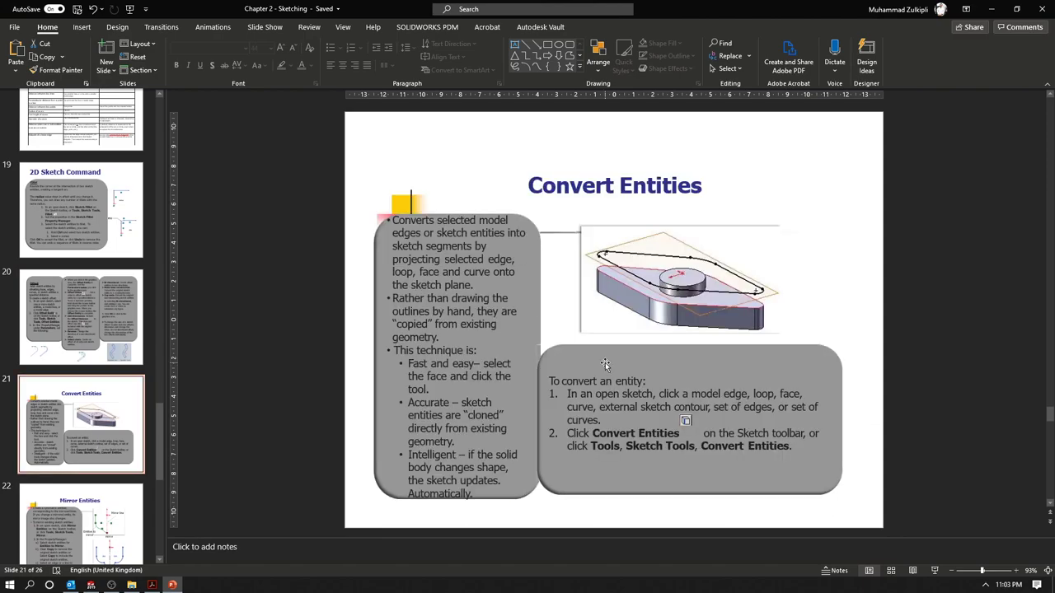
scroll(33, 381, down, 4)
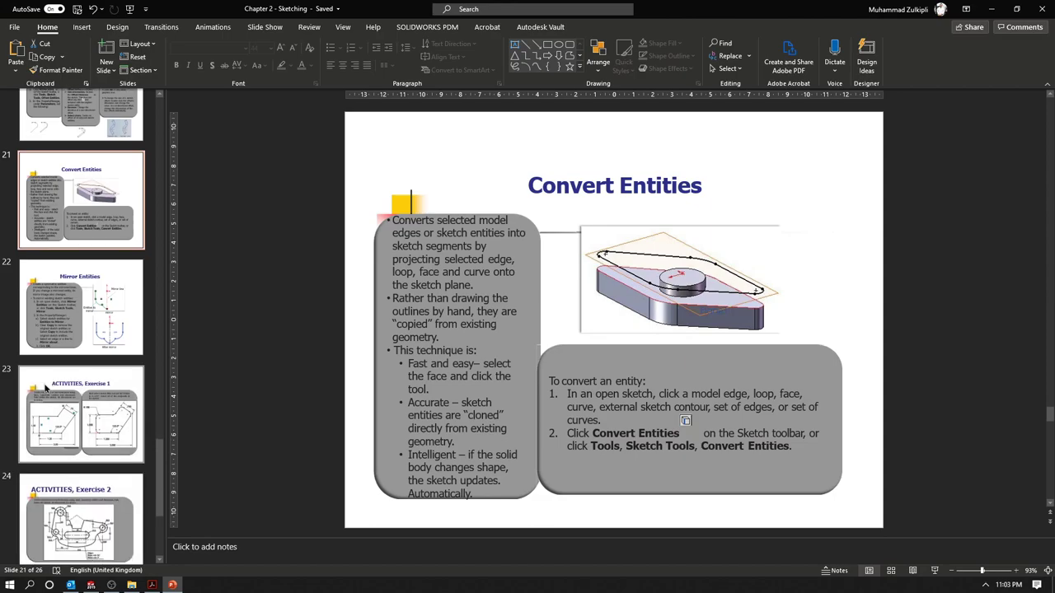
click(991, 8)
Create the new Part document Part9, glancing at the PowerPoint slides in between.
click(234, 8)
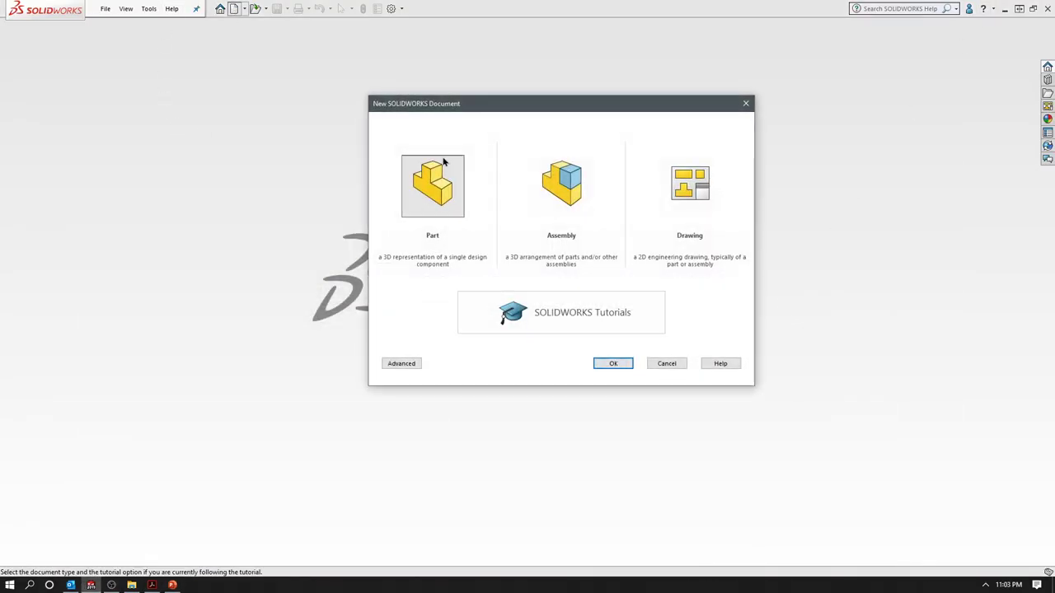
click(610, 364)
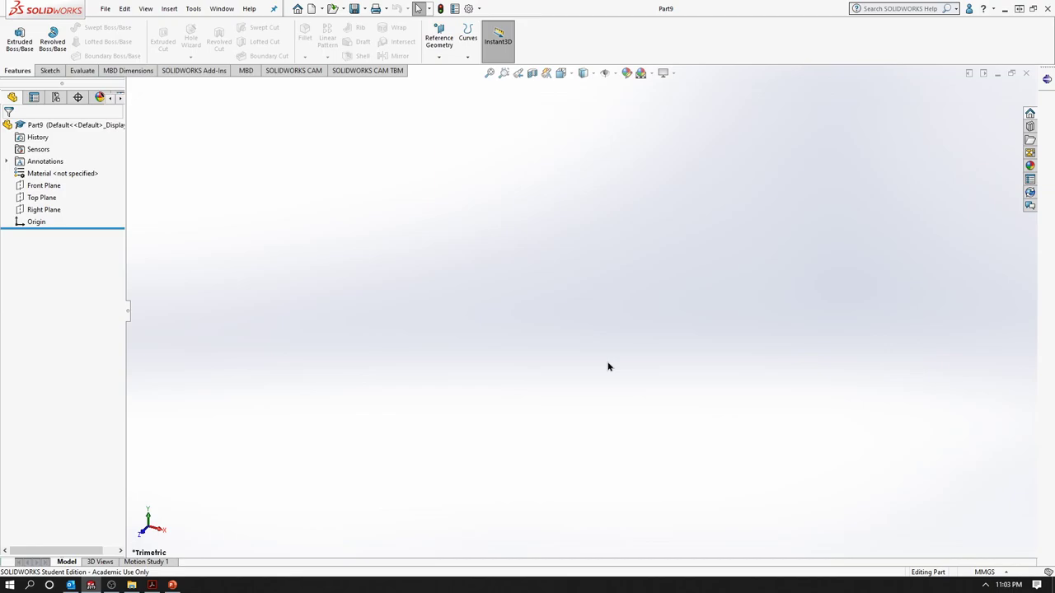
click(172, 586)
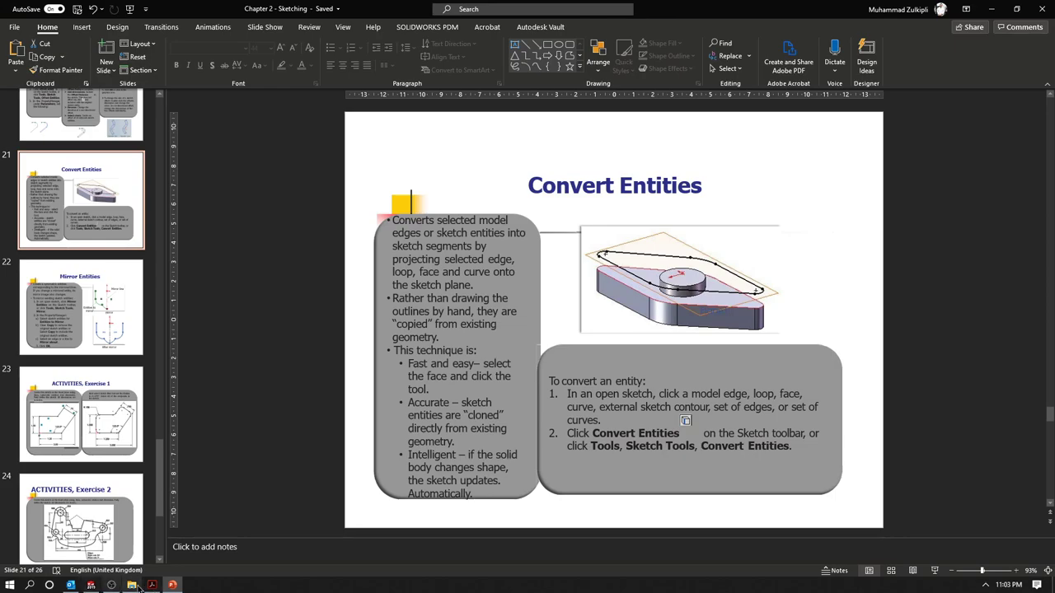
click(90, 586)
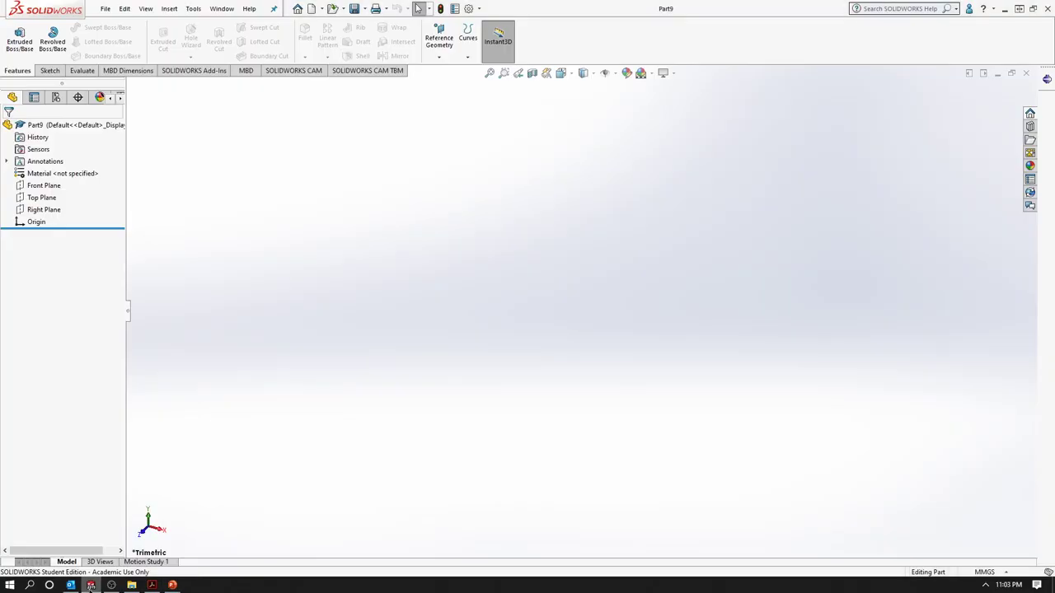
click(48, 71)
Sketch a hexagon centred on the origin on the Top Plane and make its top edge horizontal.
click(15, 35)
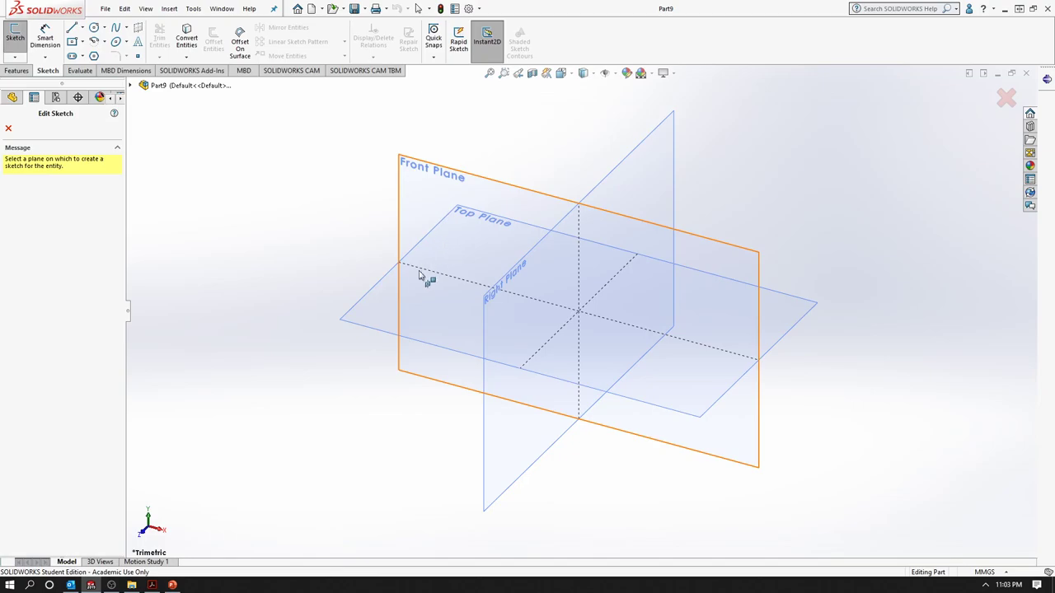
click(401, 298)
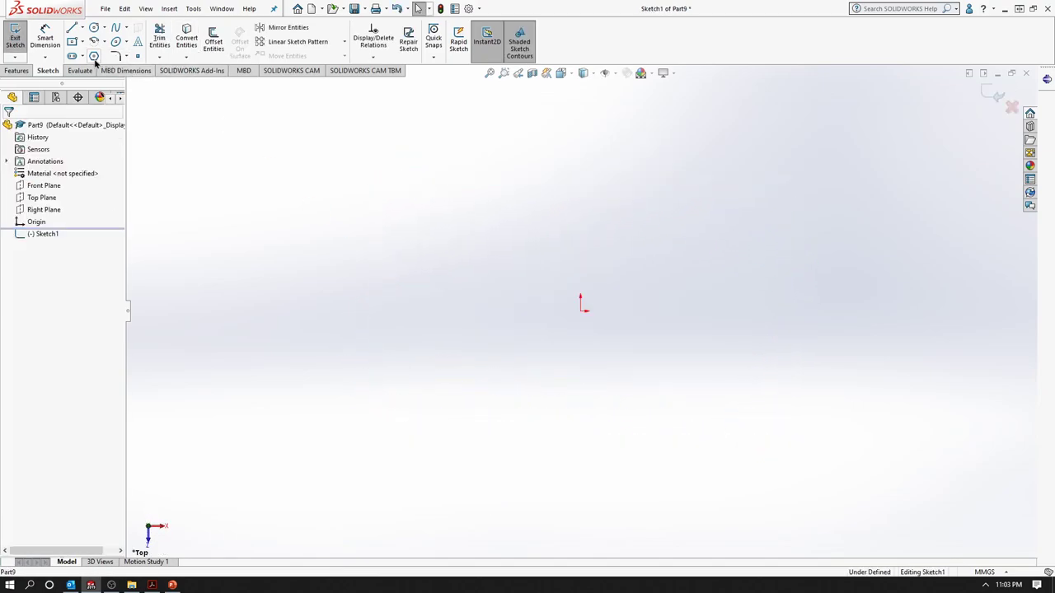
click(94, 55)
click(581, 315)
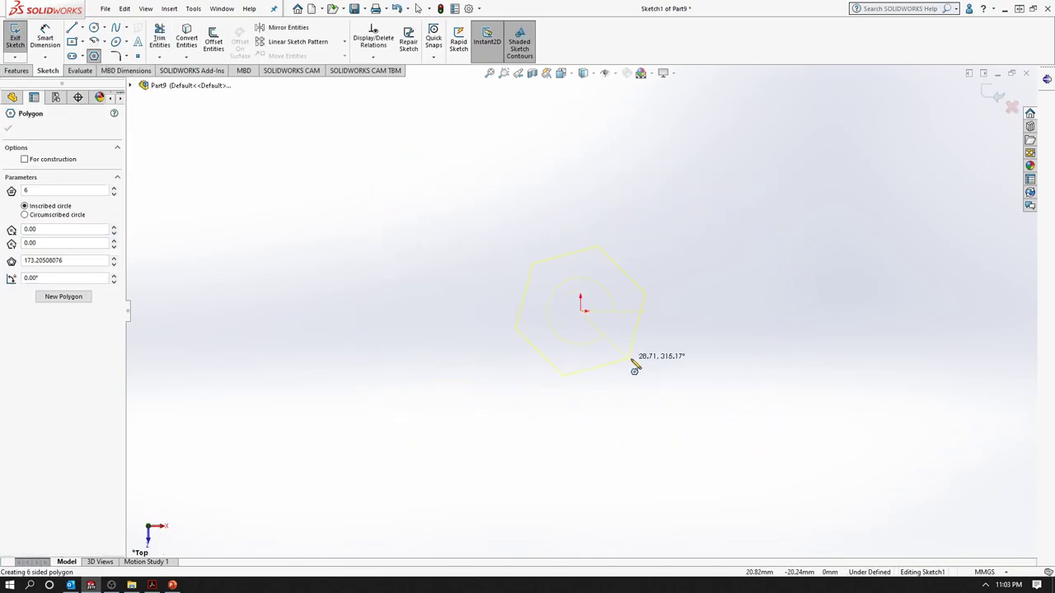
click(650, 375)
key(Escape)
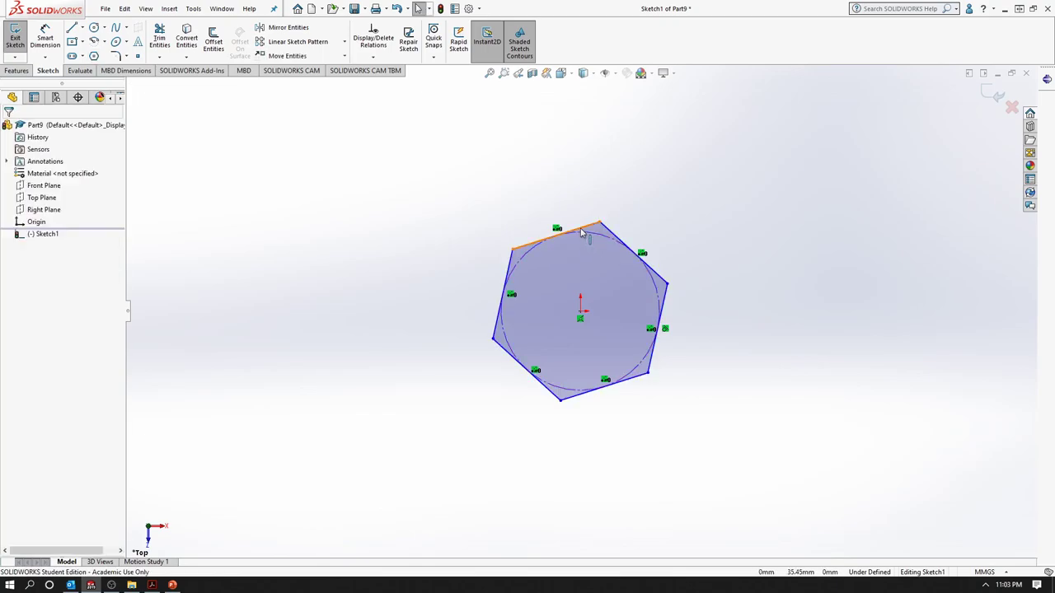
click(577, 233)
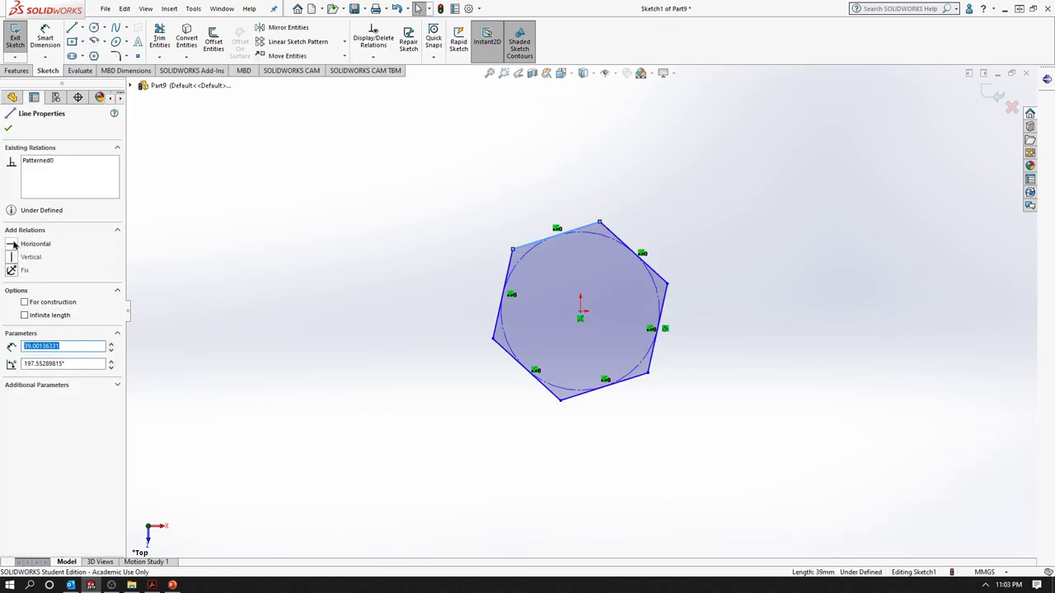
click(14, 245)
click(315, 192)
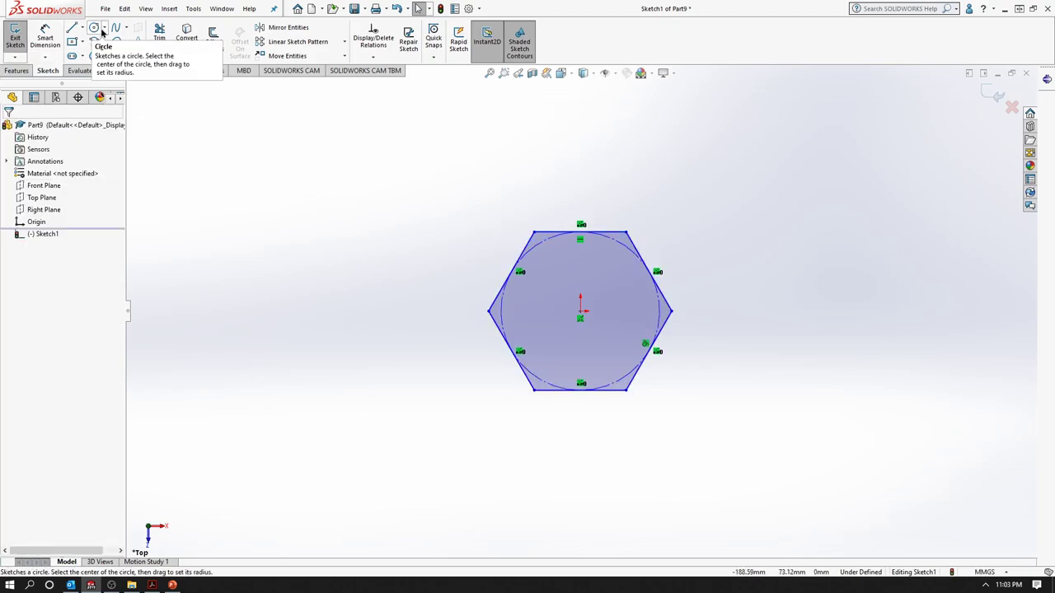
Extrude the hexagon sketch into a 10 mm thick solid plate.
click(16, 70)
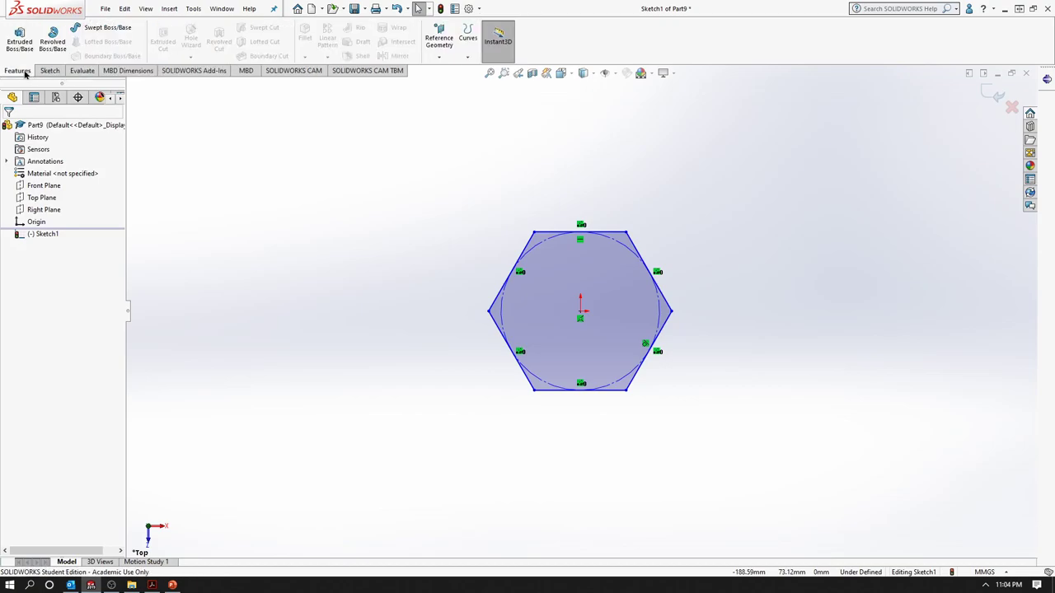
click(20, 45)
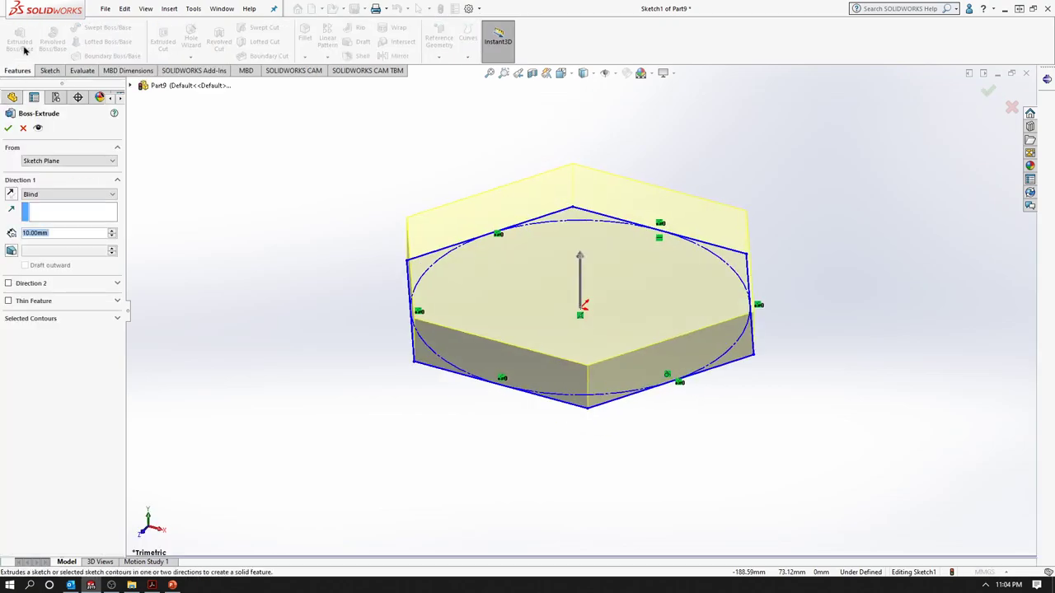
click(8, 129)
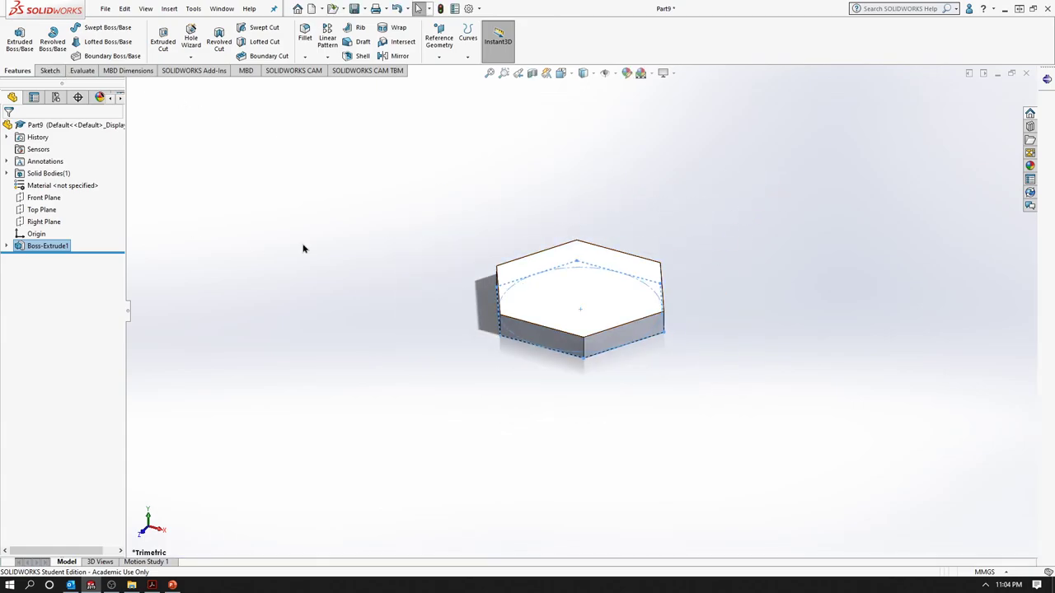
click(303, 249)
click(48, 71)
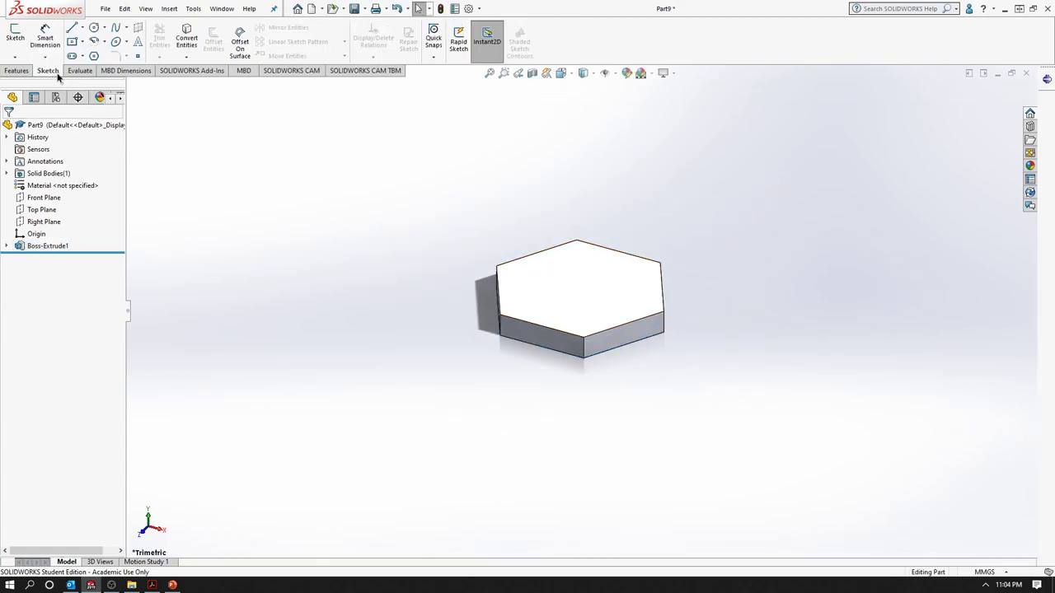
click(15, 35)
click(591, 290)
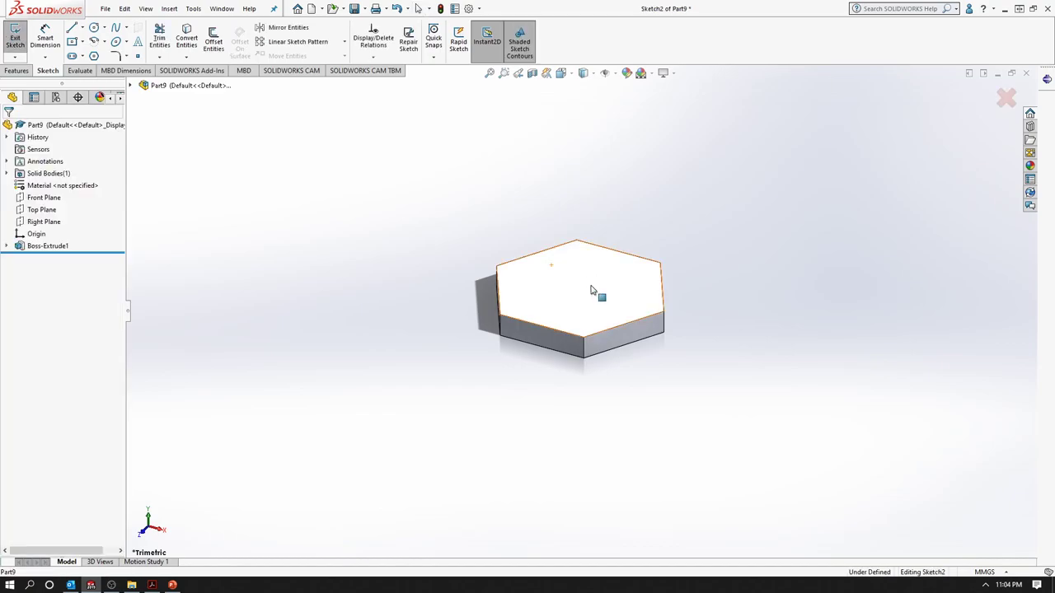
click(93, 30)
click(585, 287)
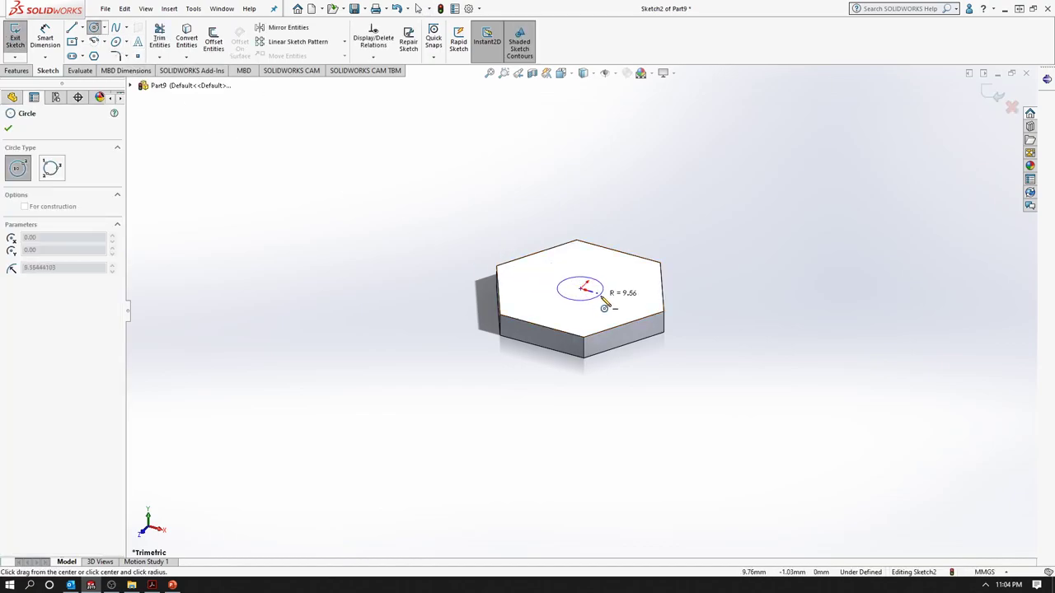
click(611, 302)
key(Escape)
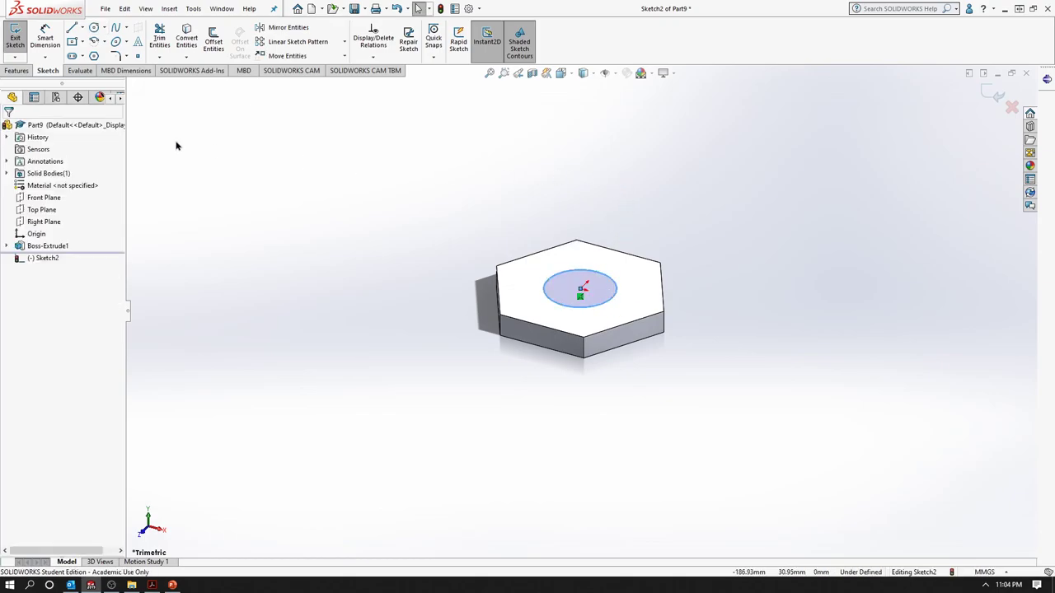
click(16, 70)
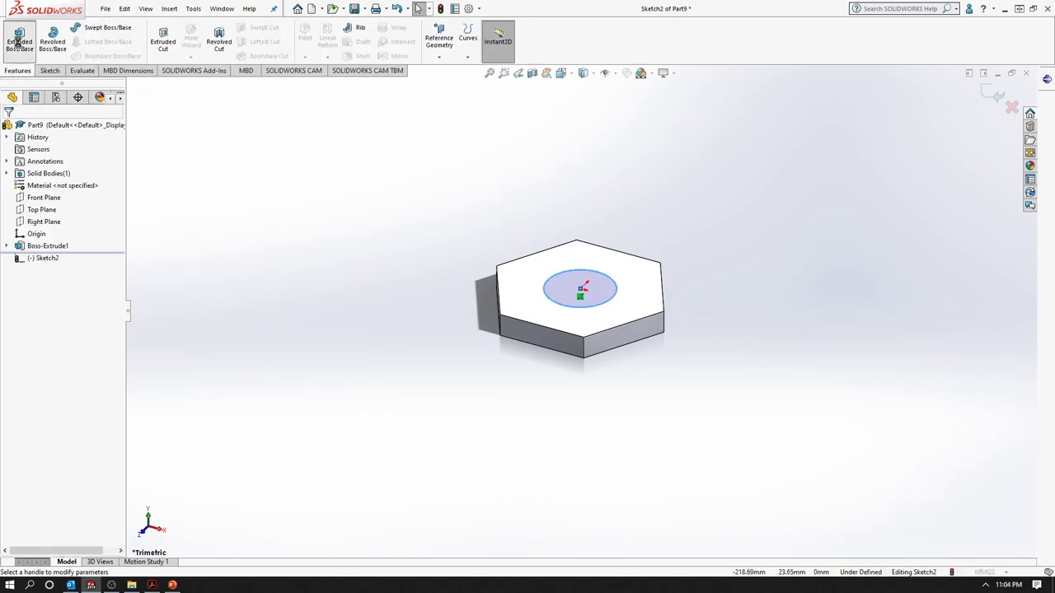
click(18, 41)
click(7, 128)
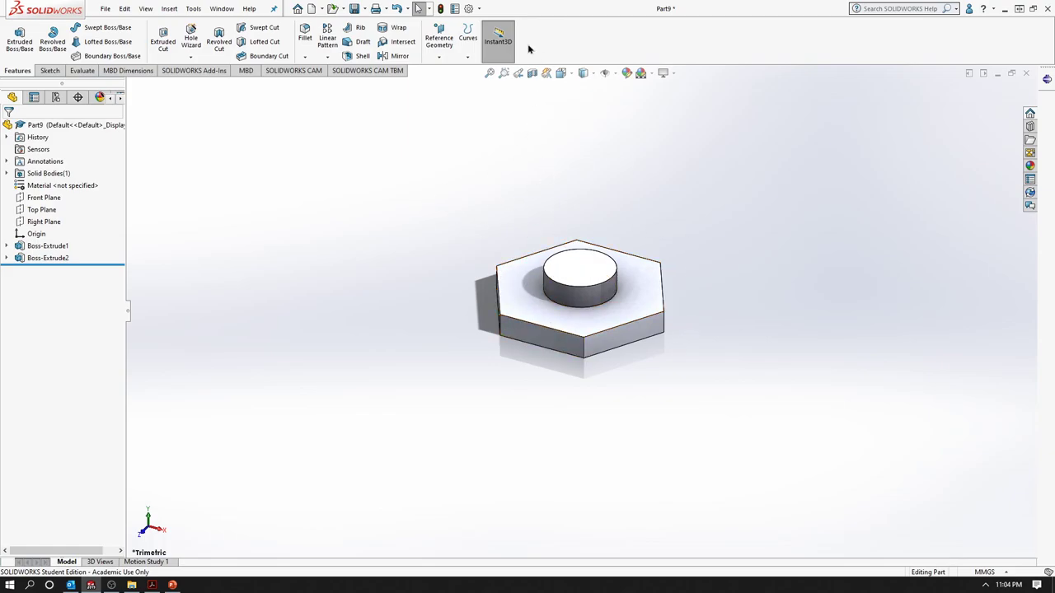
click(439, 37)
Add Plane1 offset 50 mm above the hexagon's top face, then bring up the Convert Entities slide.
click(448, 72)
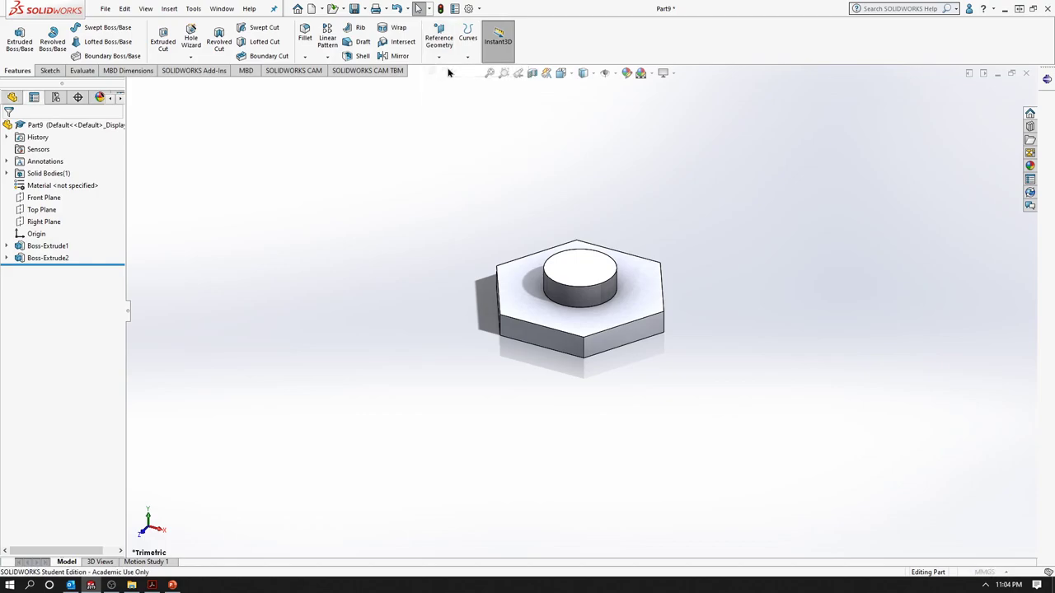
click(531, 312)
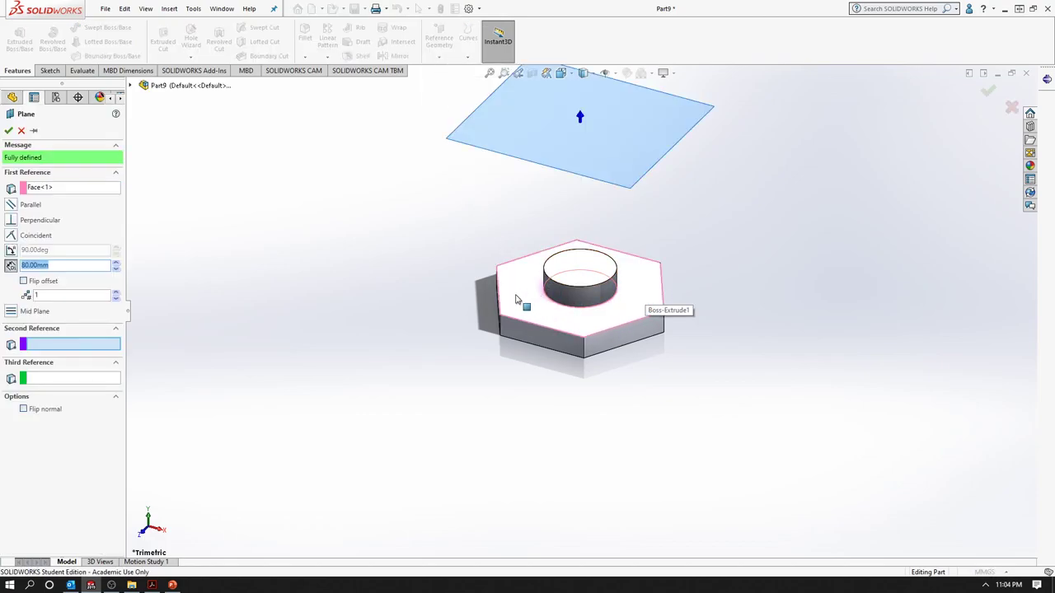
key(z)
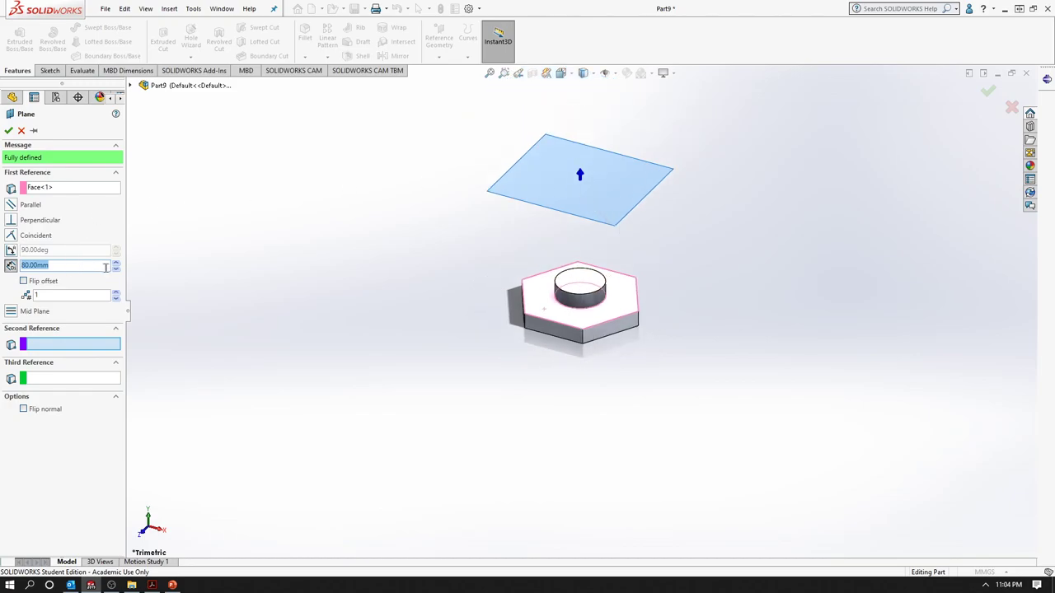
click(115, 270)
click(115, 269)
click(116, 270)
text(50)
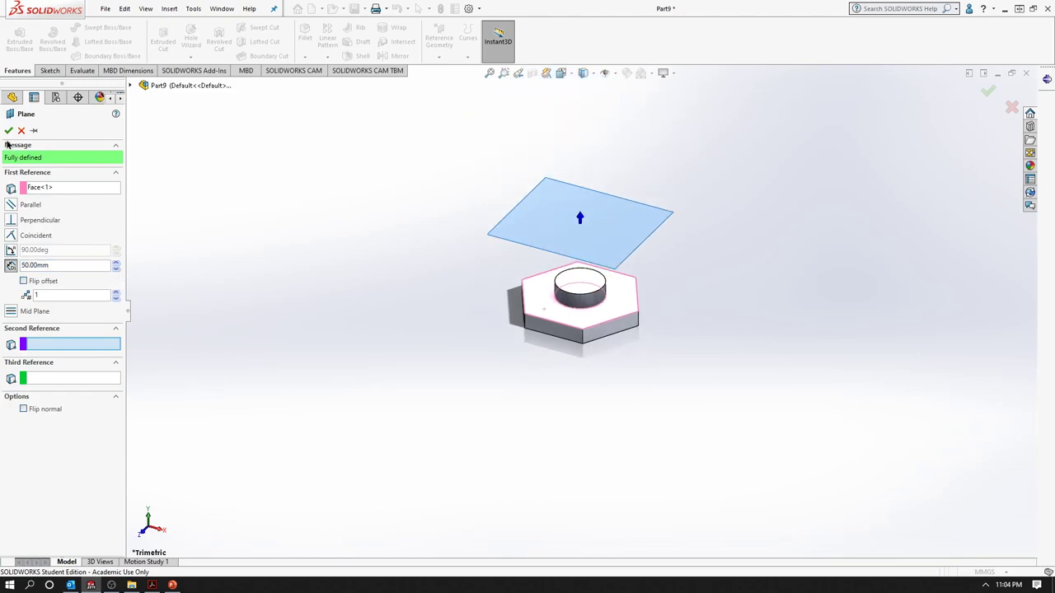
click(9, 130)
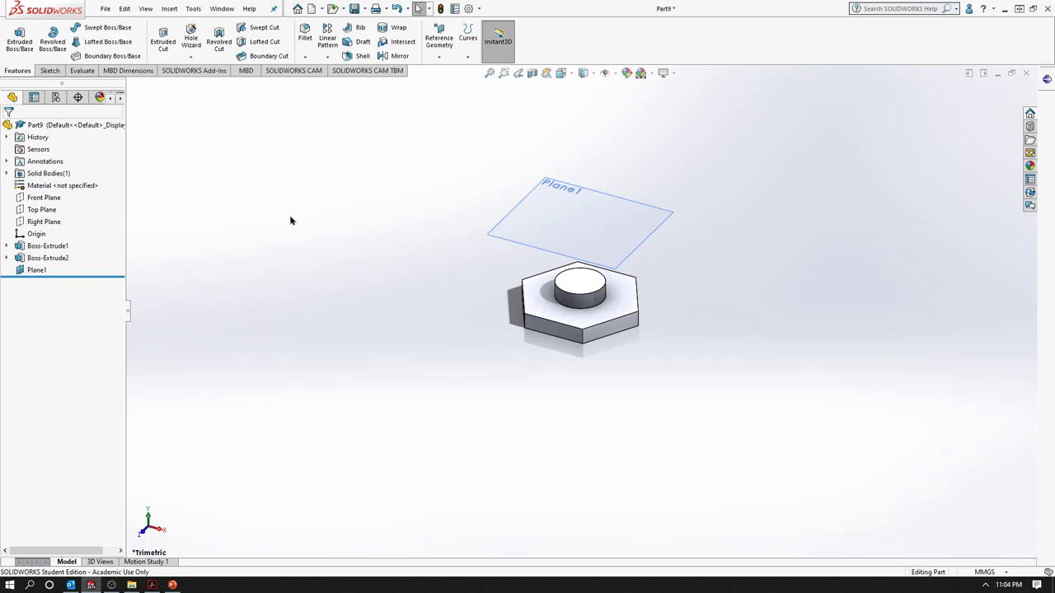
click(173, 585)
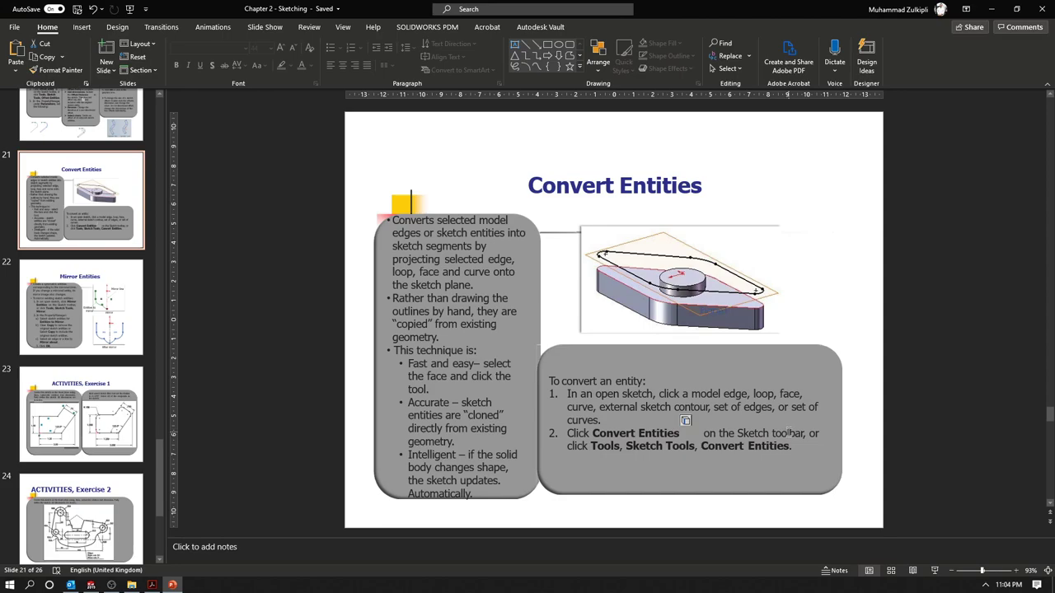
Return to SOLIDWORKS and look over the Sketch tab's Convert Entities options.
click(992, 9)
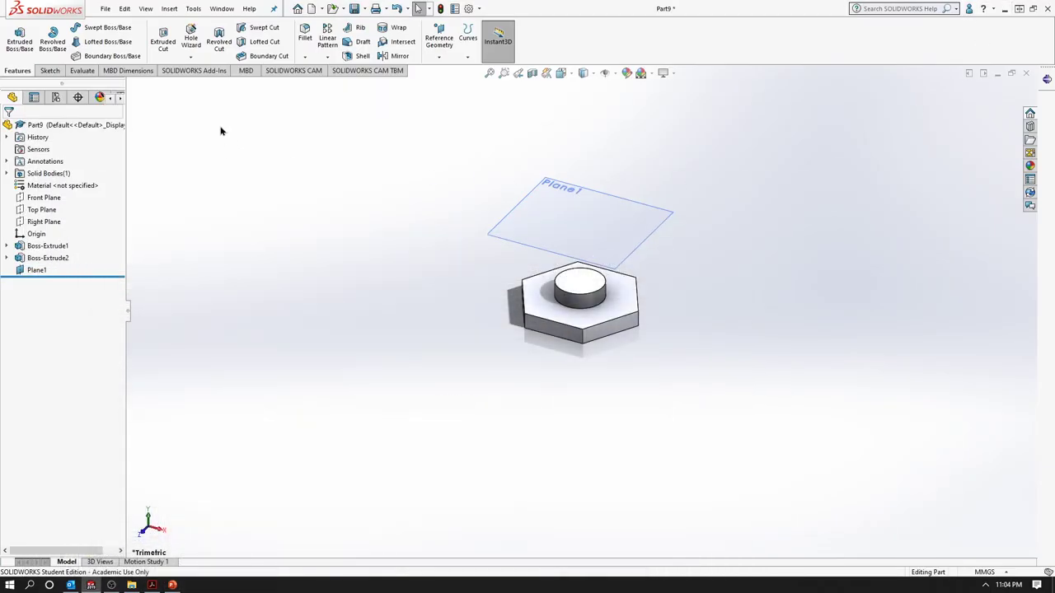
click(49, 71)
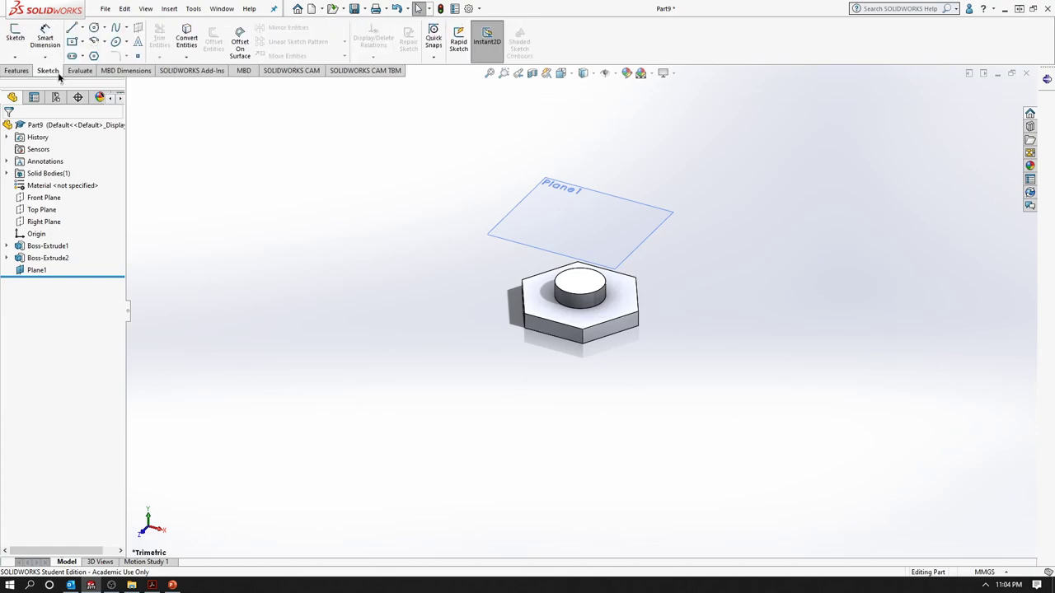
click(186, 57)
click(190, 39)
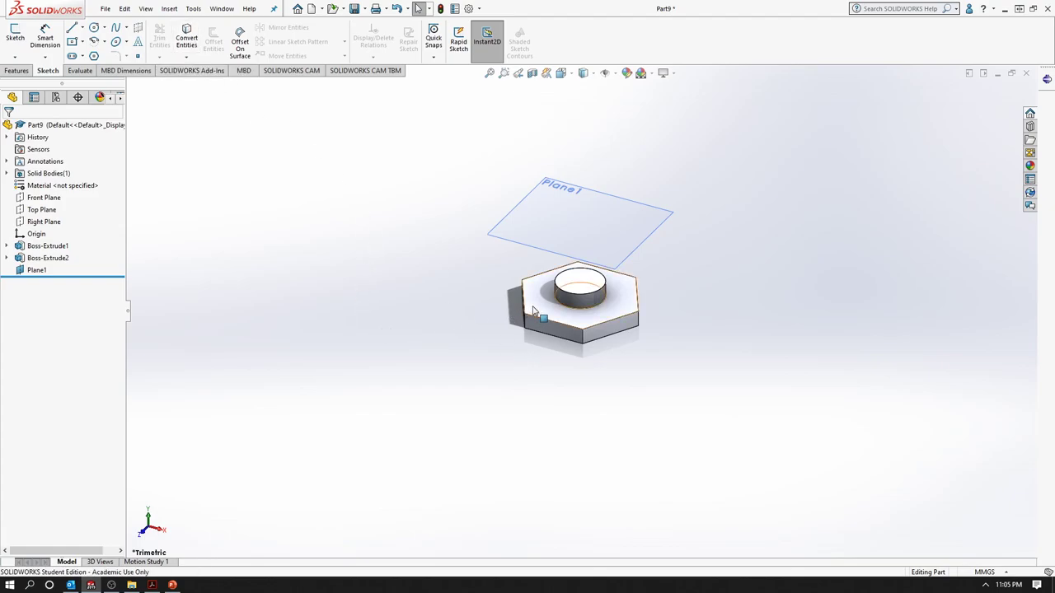
Select Plane1, then the hexagon's top face.
click(553, 229)
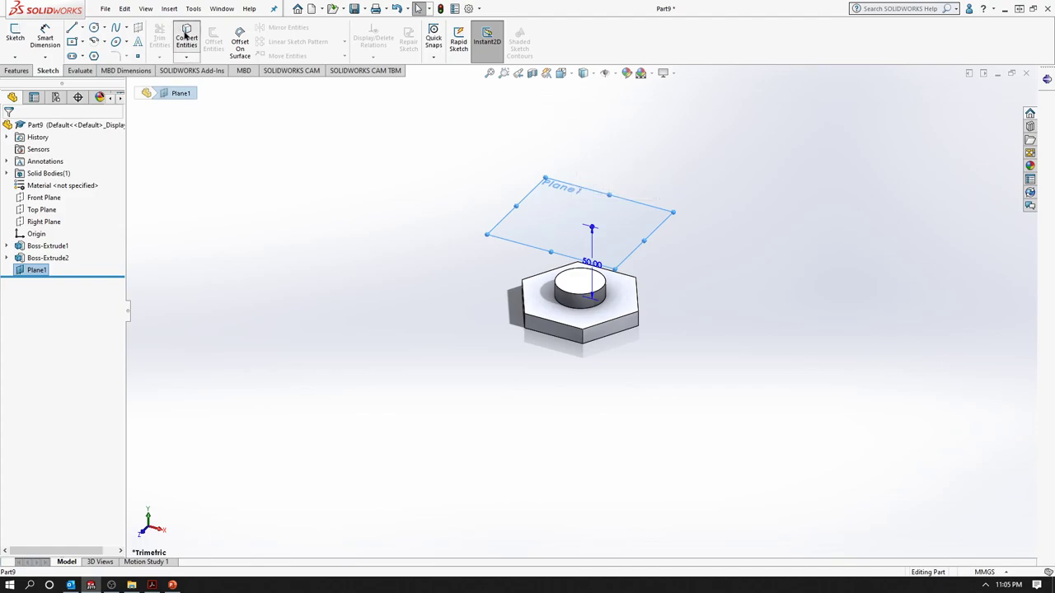
click(534, 300)
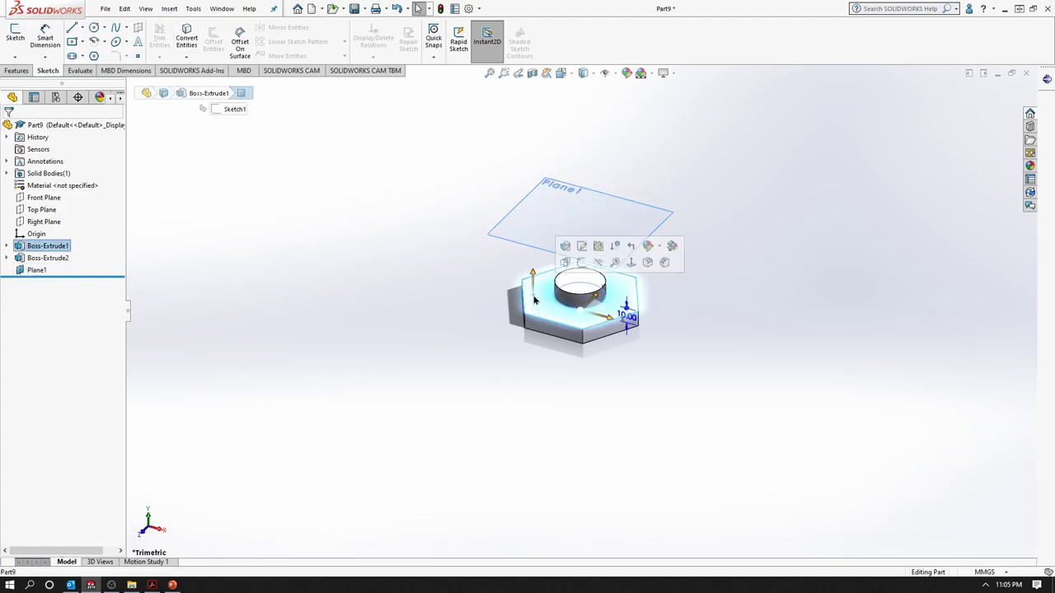
click(361, 274)
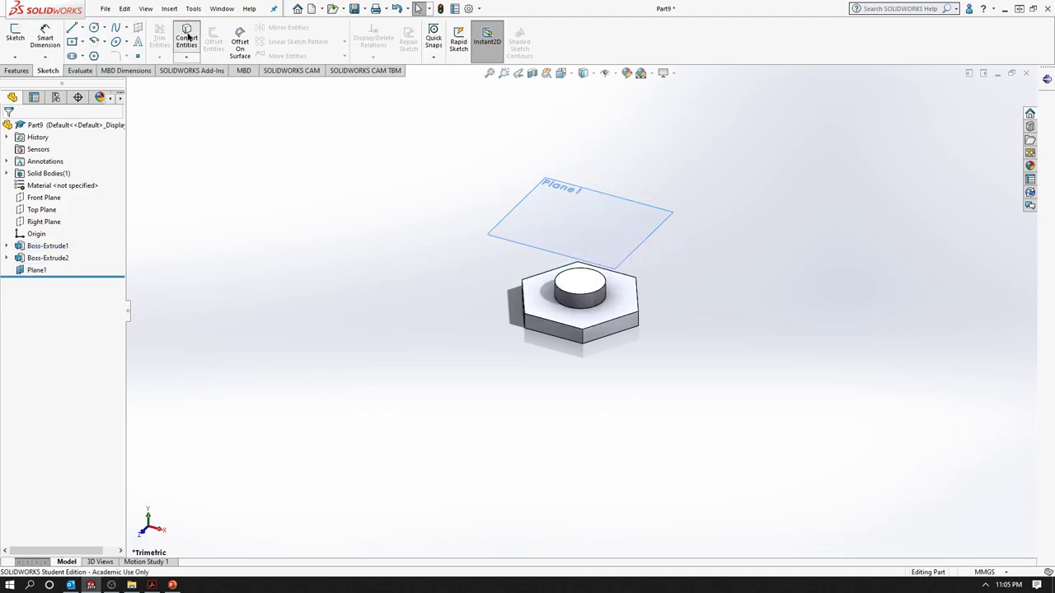
click(540, 307)
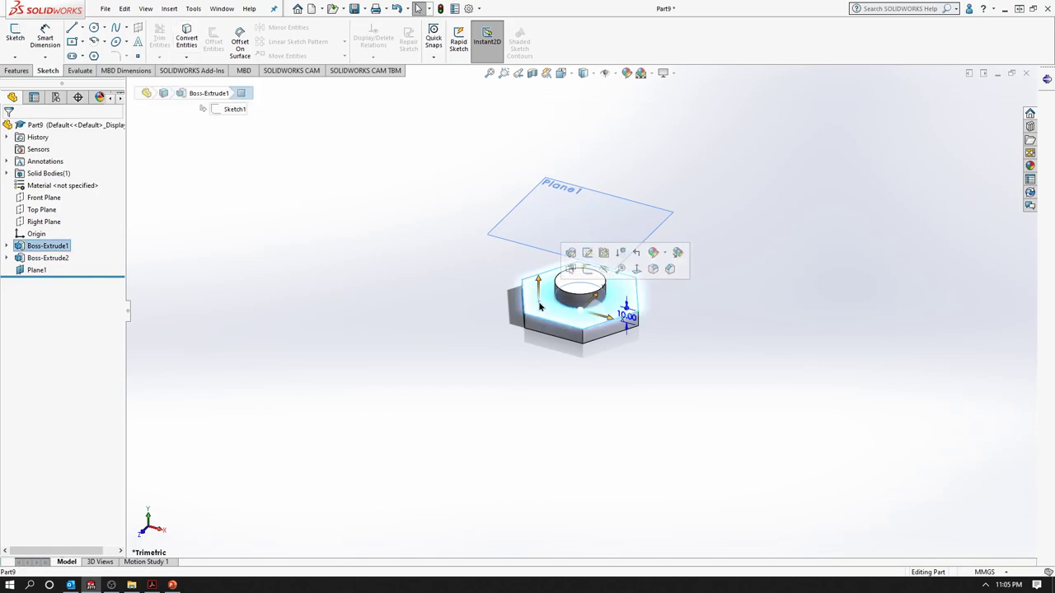
Open a sketch on Plane1 from its context menu, then exit it while still empty.
click(581, 289)
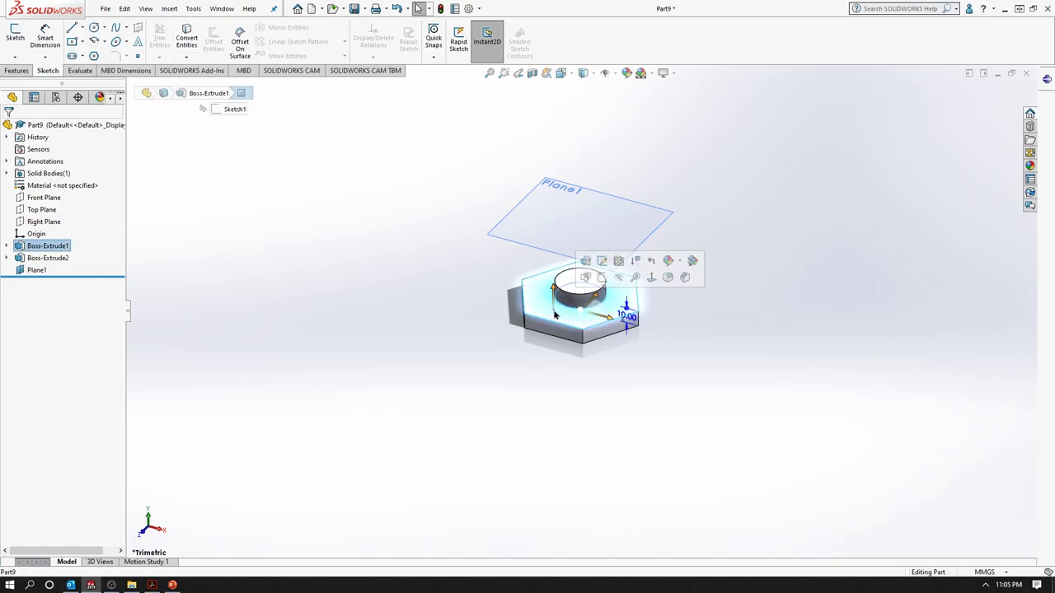
click(530, 225)
click(403, 237)
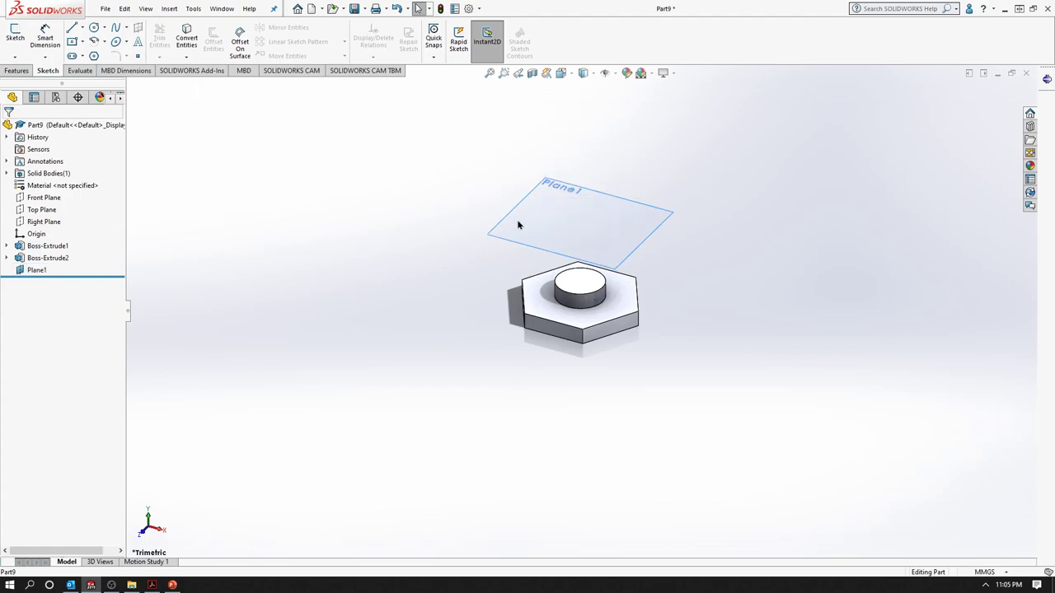
click(544, 224)
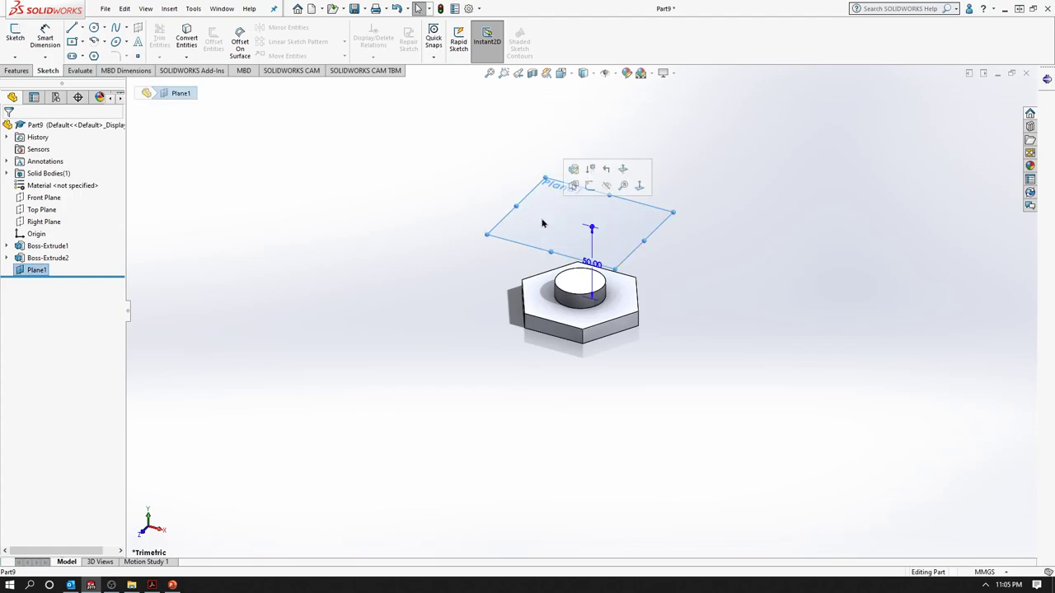
right_click(542, 222)
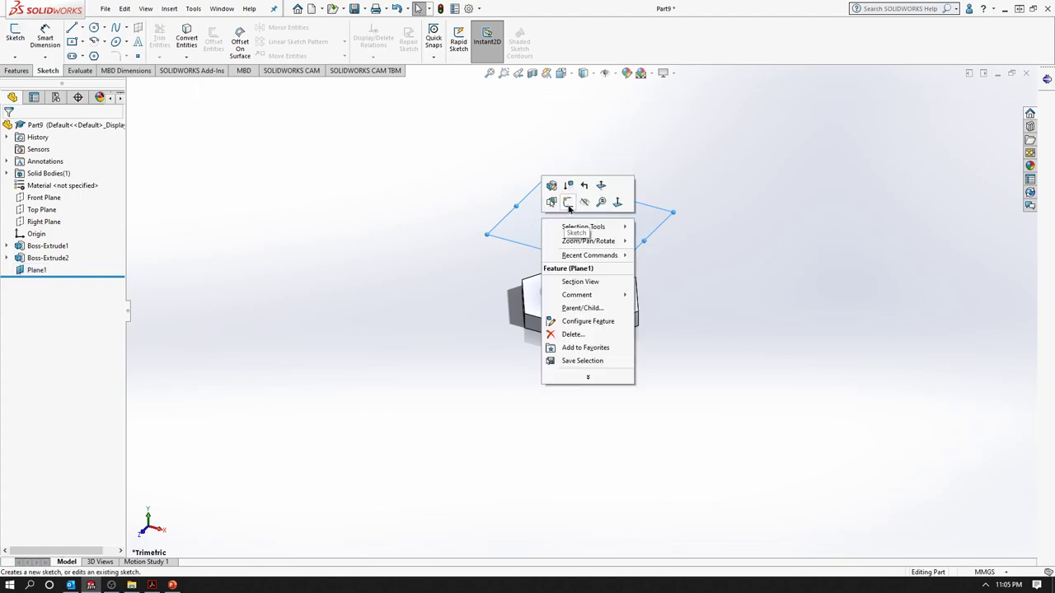
click(568, 202)
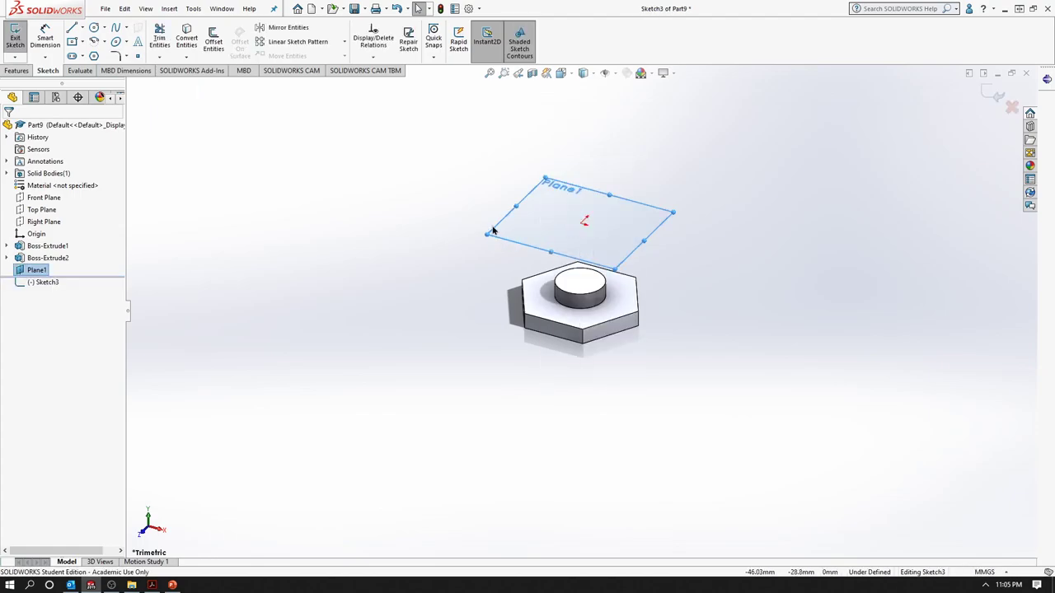
key(Escape)
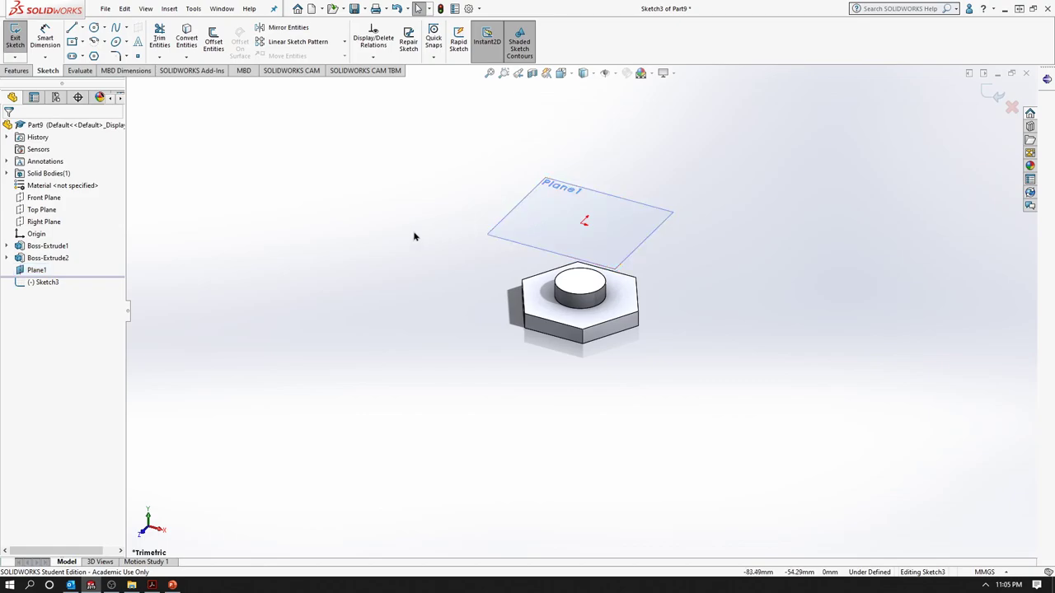
click(991, 96)
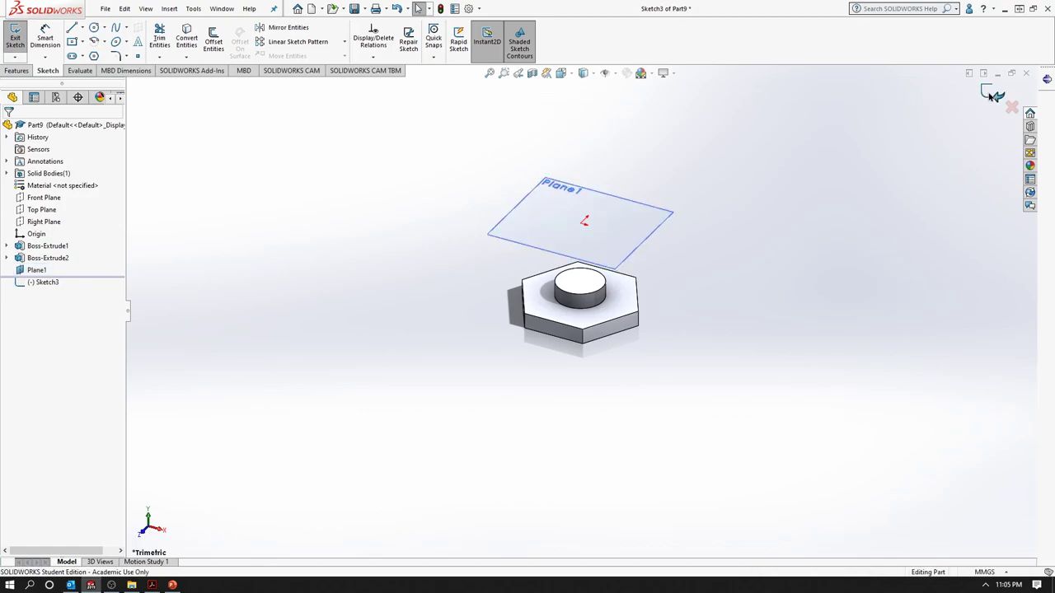
Reopen a sketch on Plane1 and start Convert Entities.
right_click(37, 272)
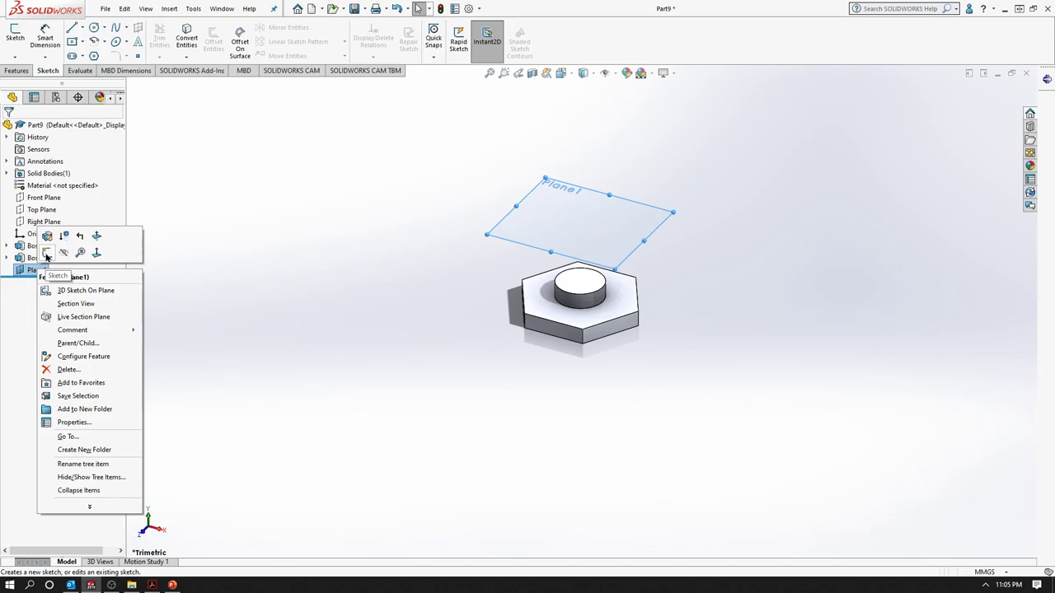
click(339, 275)
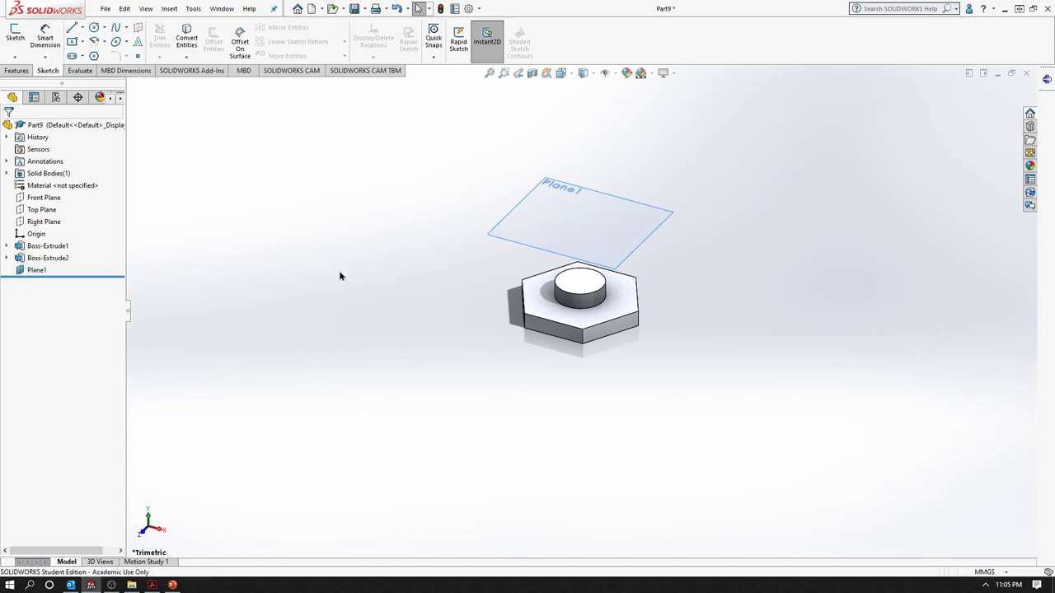
click(558, 230)
right_click(558, 229)
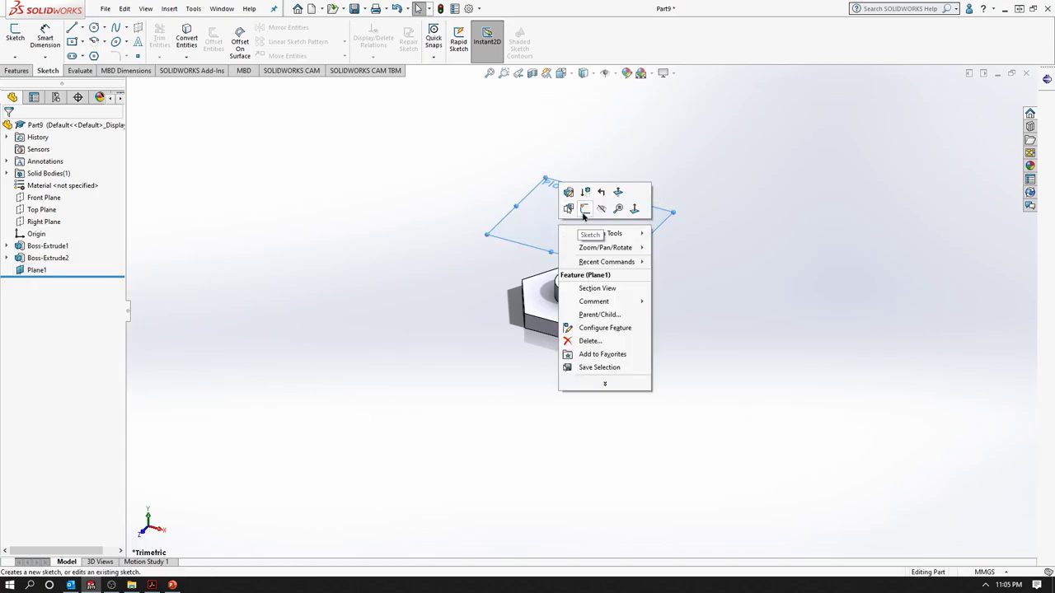
click(583, 209)
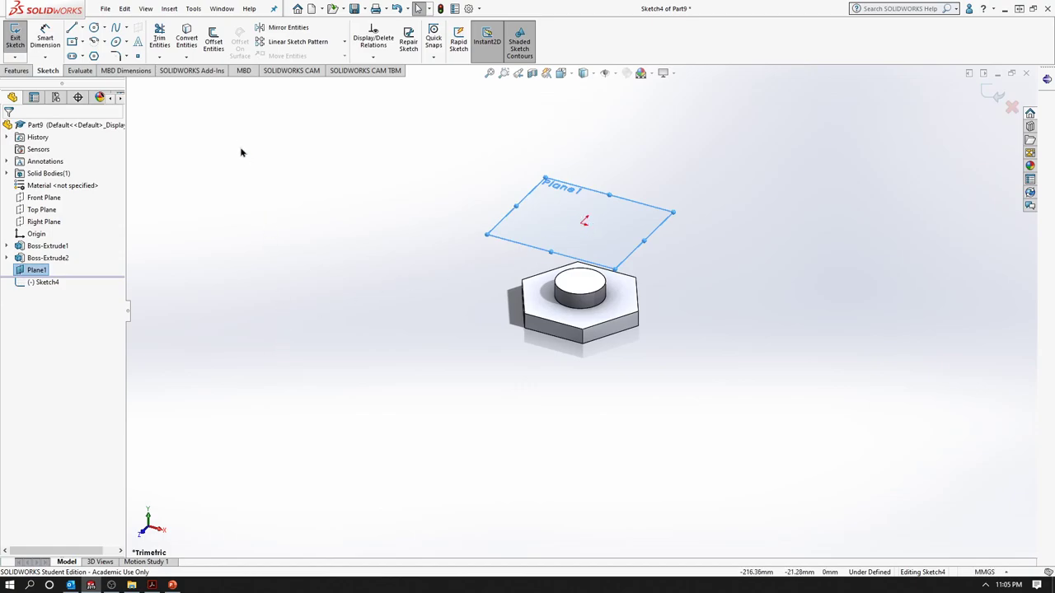
click(186, 37)
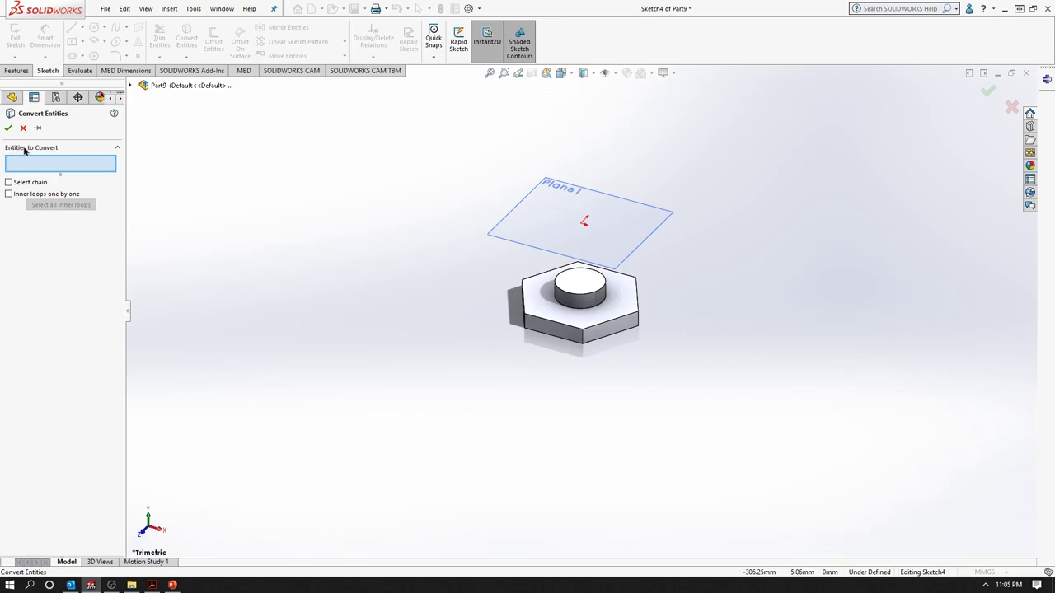
Convert the hexagon's top face outline onto Plane1, then undo the converted outline.
click(565, 319)
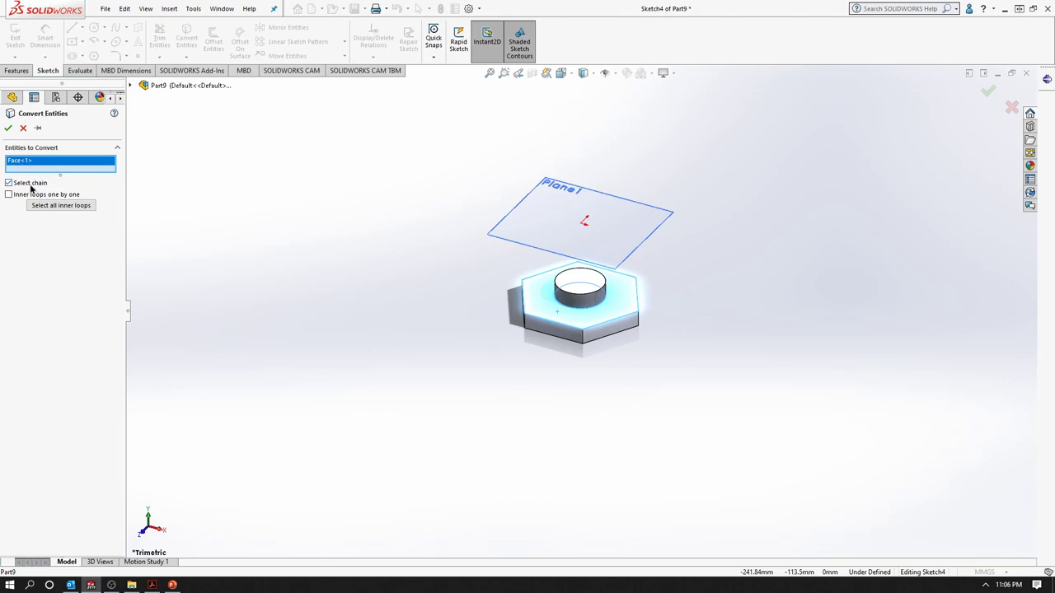
click(9, 128)
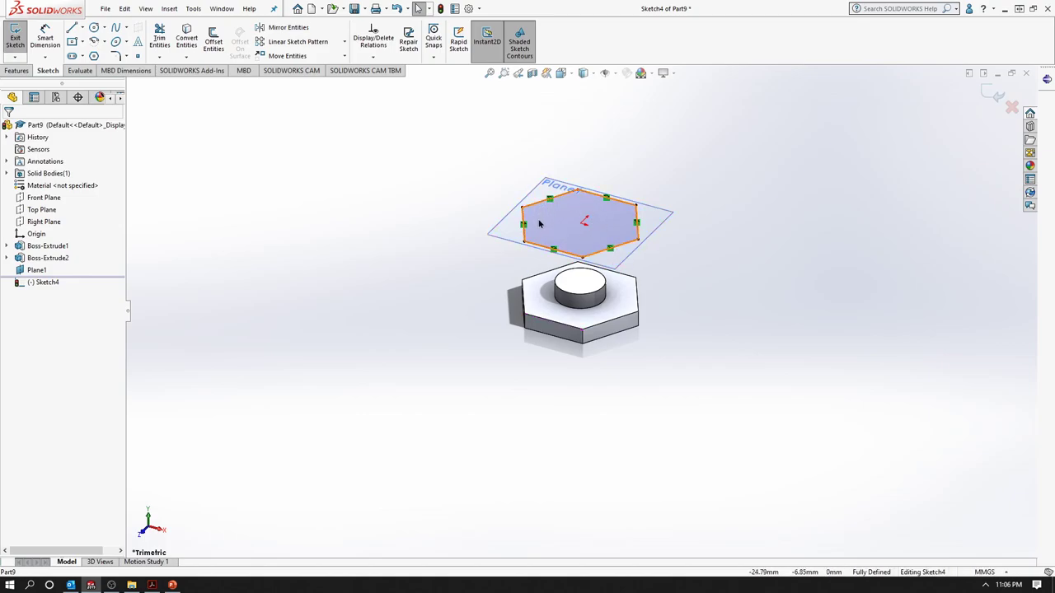
key(ctrl+z)
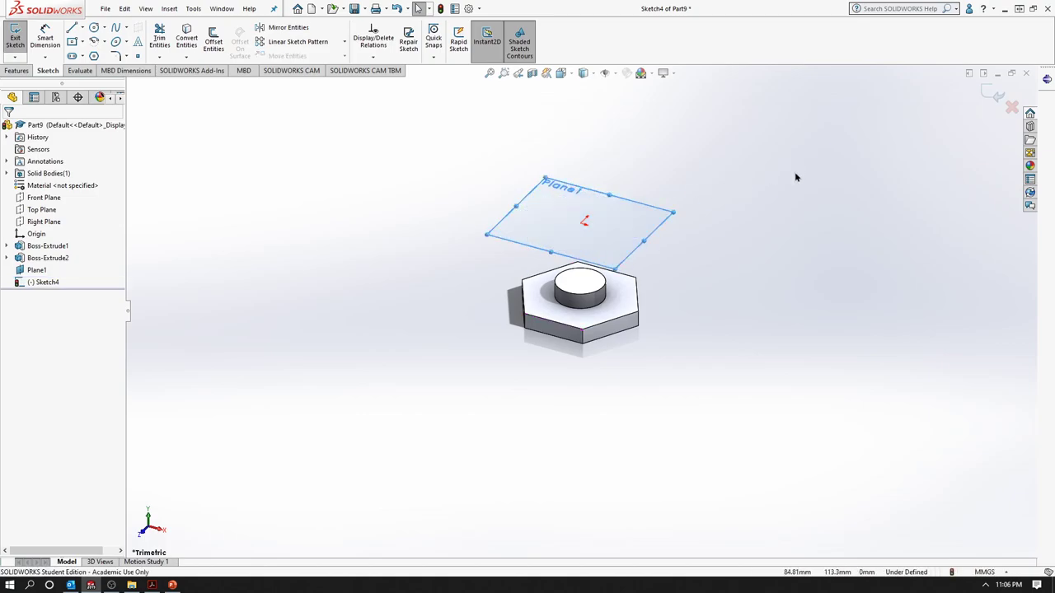
click(431, 306)
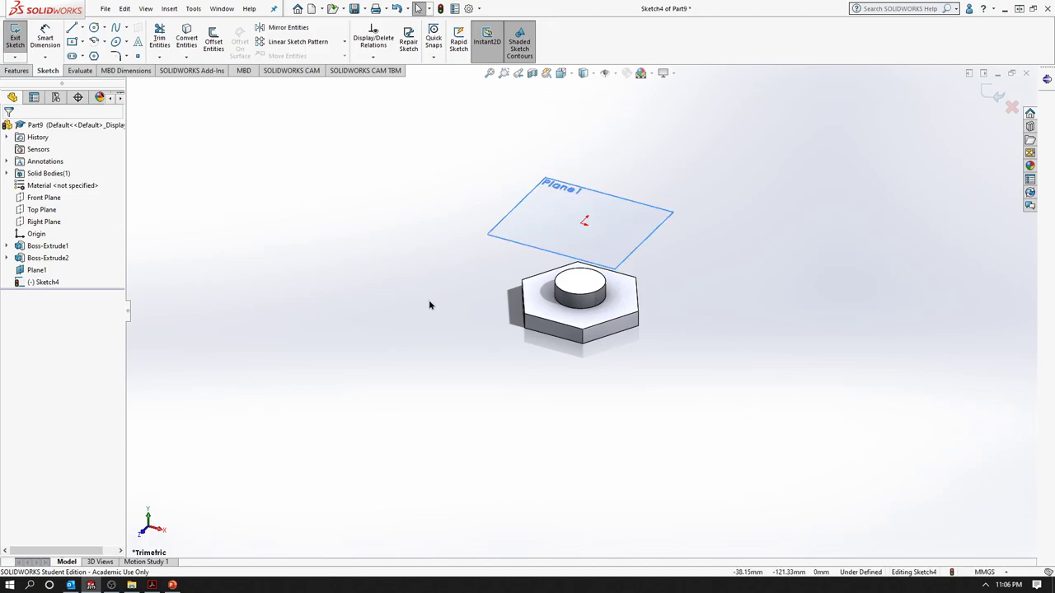
Exit the empty sketch and start a new sketch on Plane1.
click(992, 96)
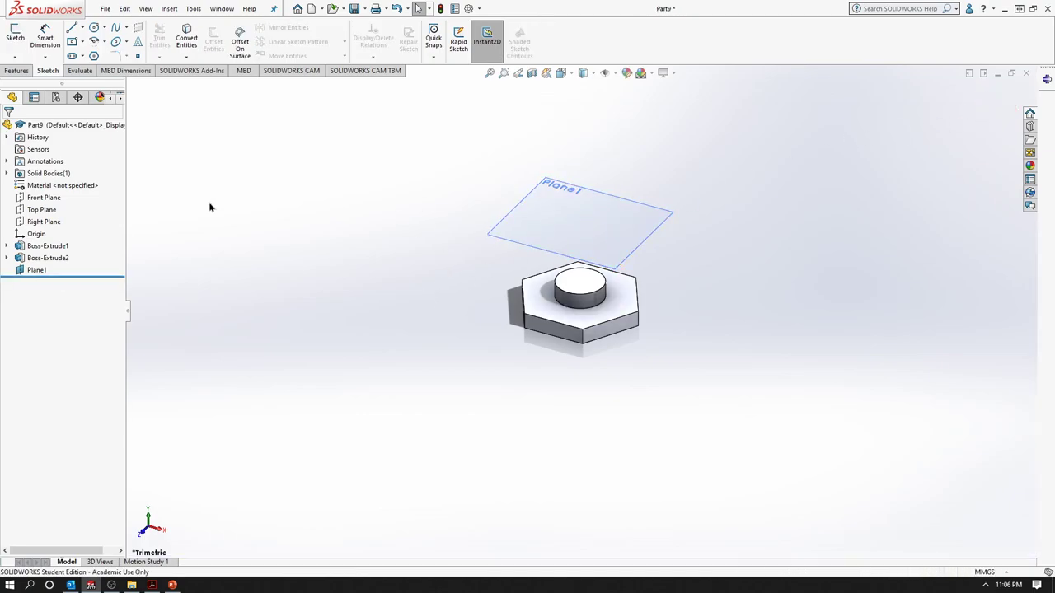
right_click(39, 272)
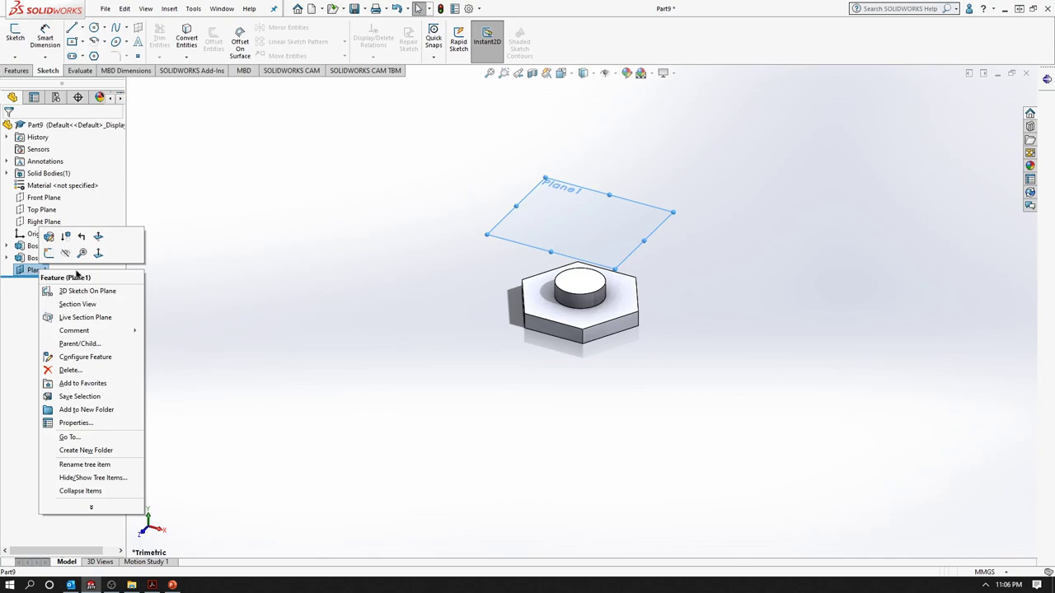
right_click(564, 226)
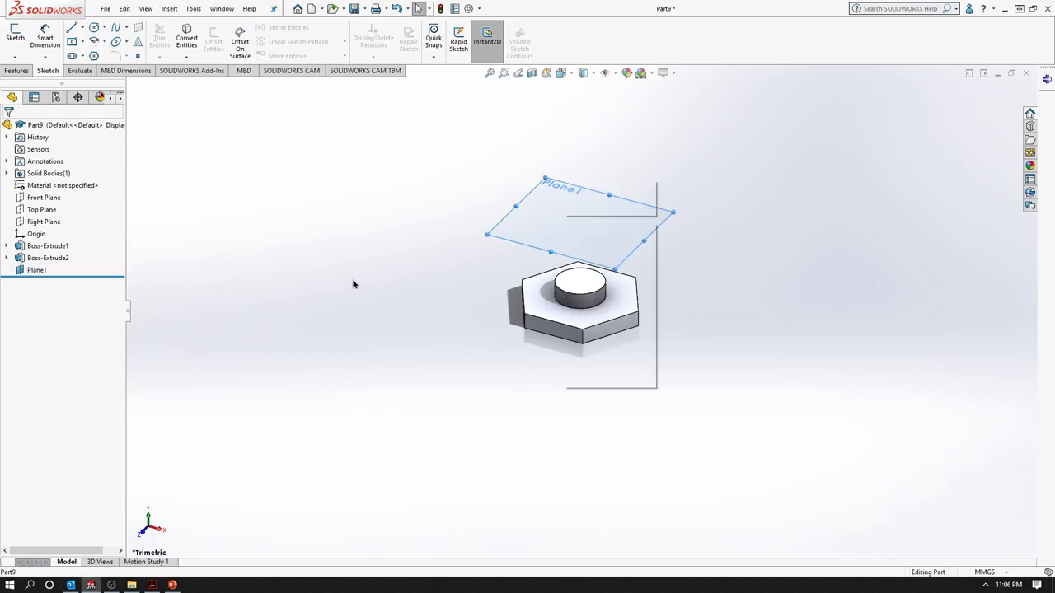
right_click(39, 272)
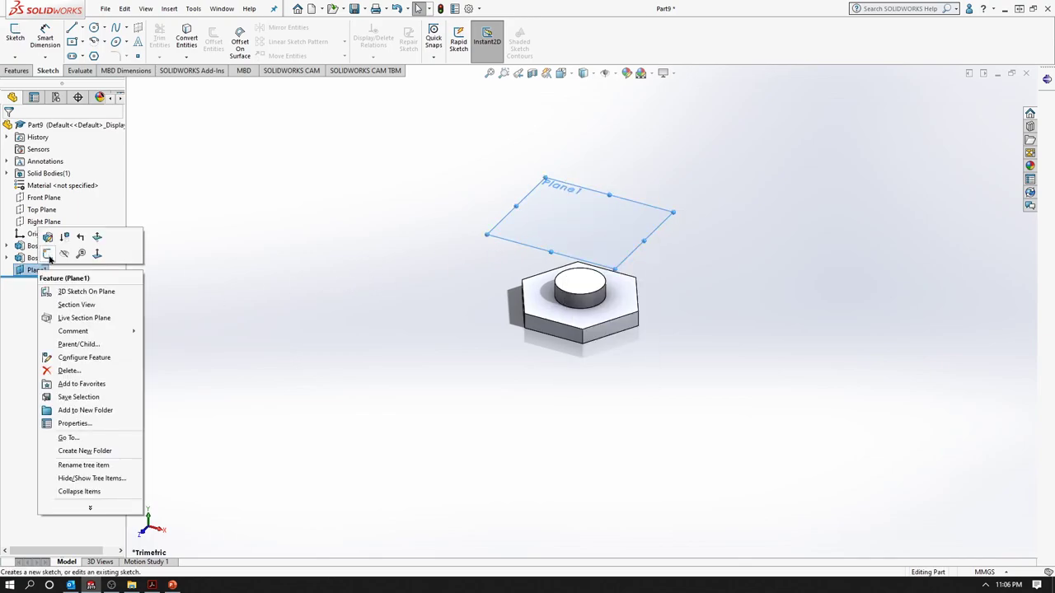
click(48, 253)
Convert the hexagon's and cylinder's top faces into outlines on Plane1.
click(186, 37)
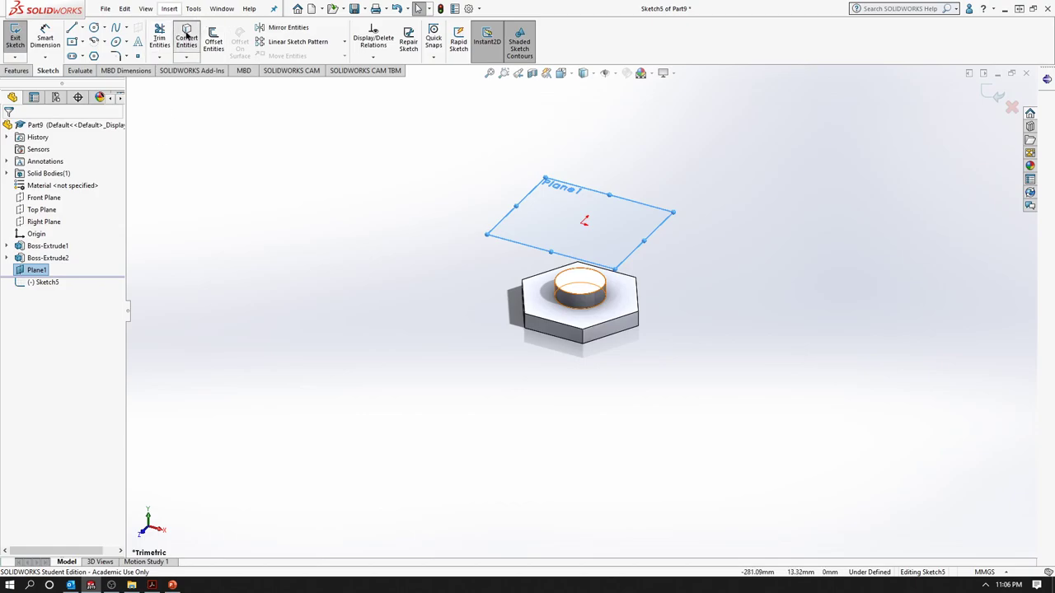
click(544, 307)
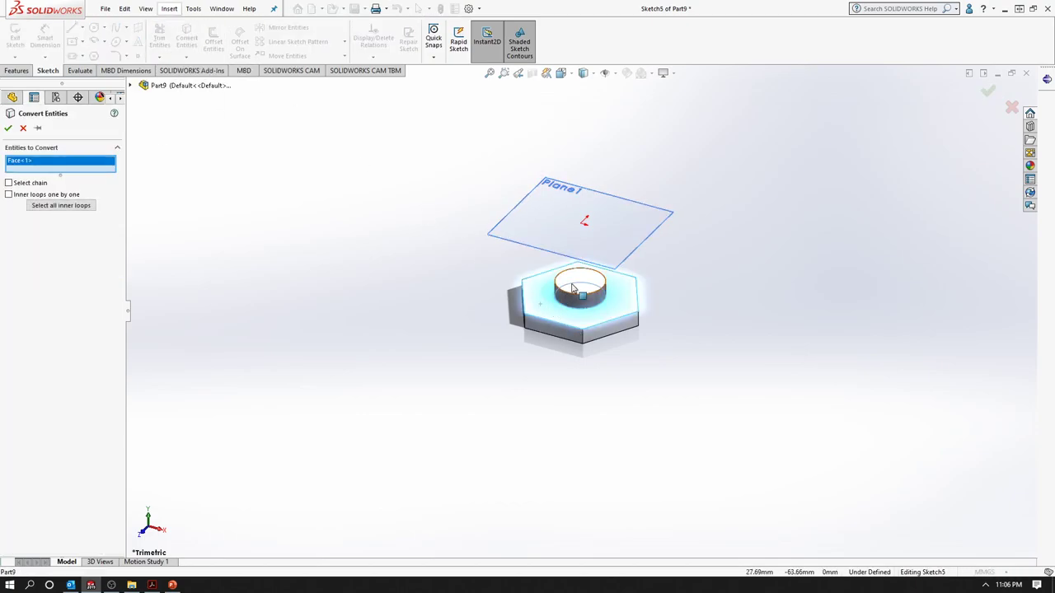
click(574, 287)
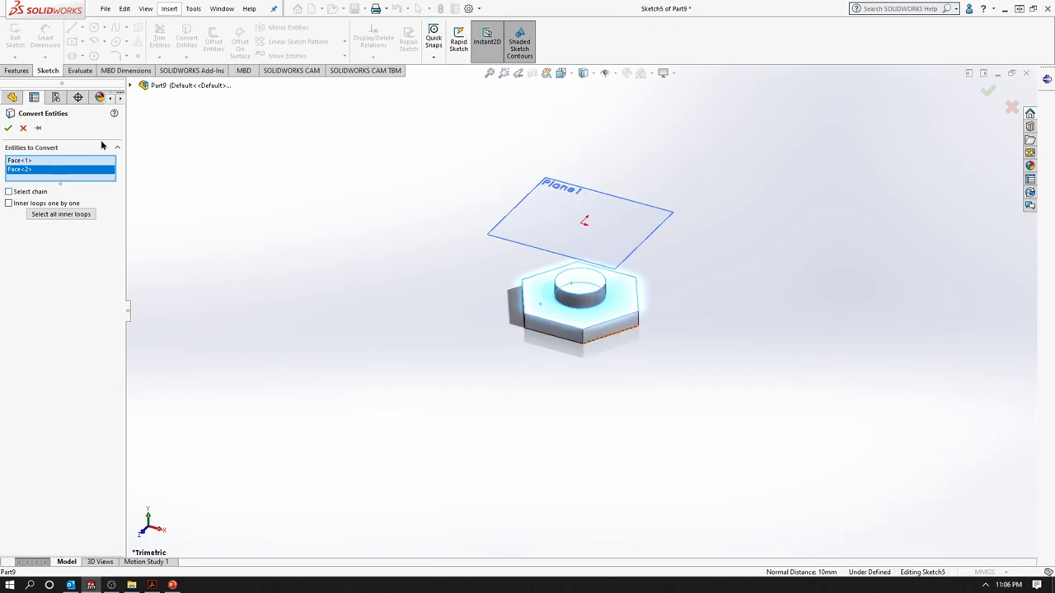
click(9, 129)
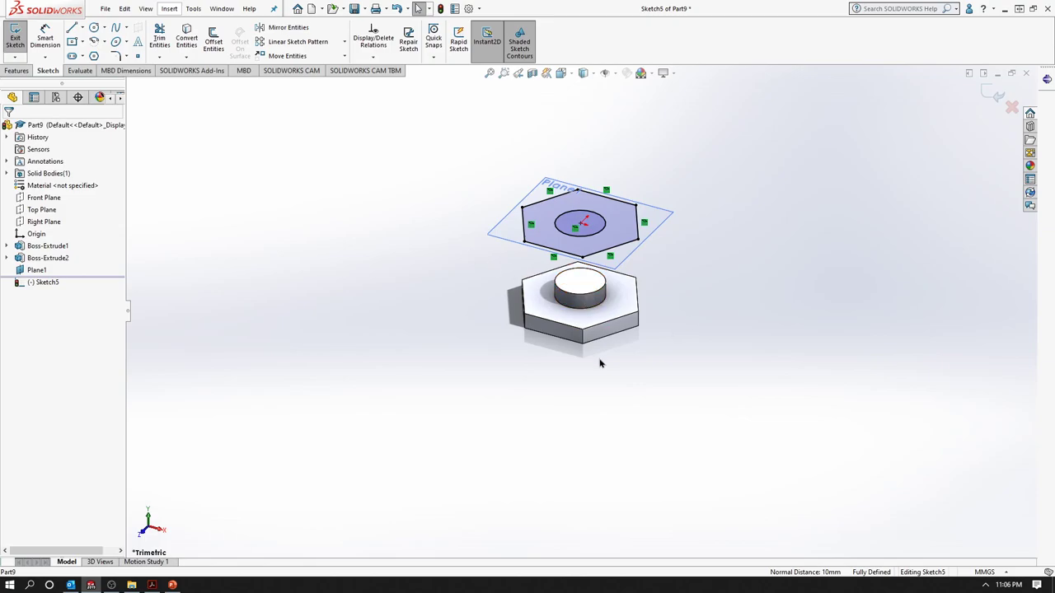
Bring up the PowerPoint lecture and go to slide 22, Mirror Entities.
click(172, 585)
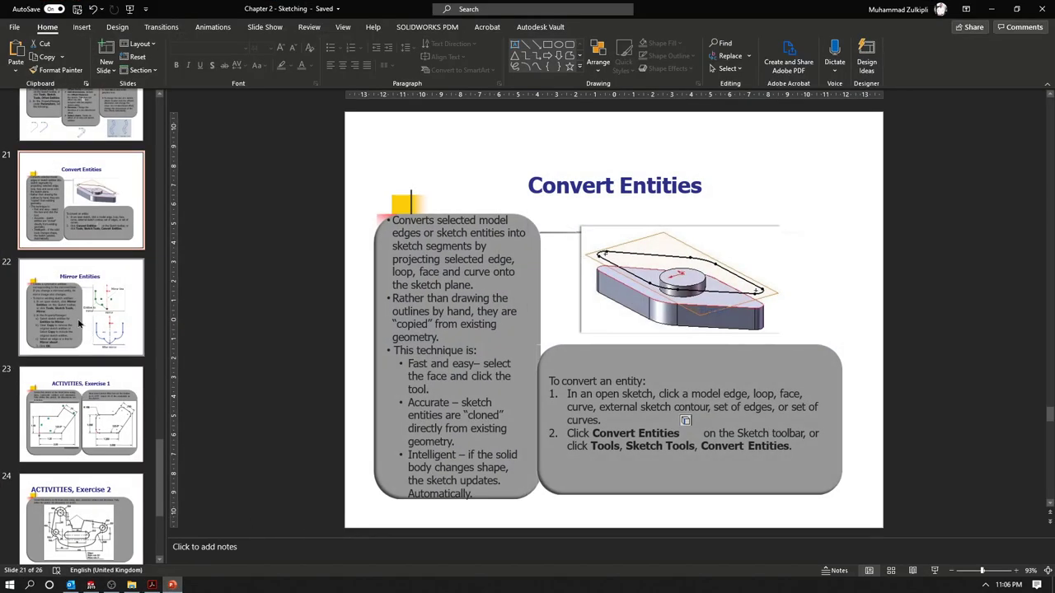
click(79, 321)
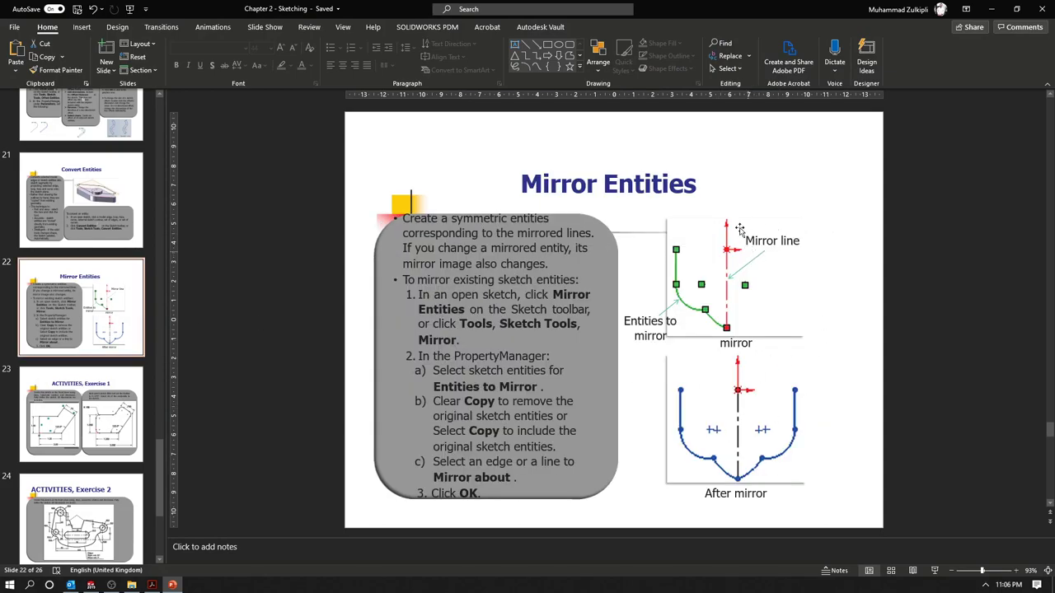
Return to SOLIDWORKS and close Part9, answering the save prompt.
click(992, 8)
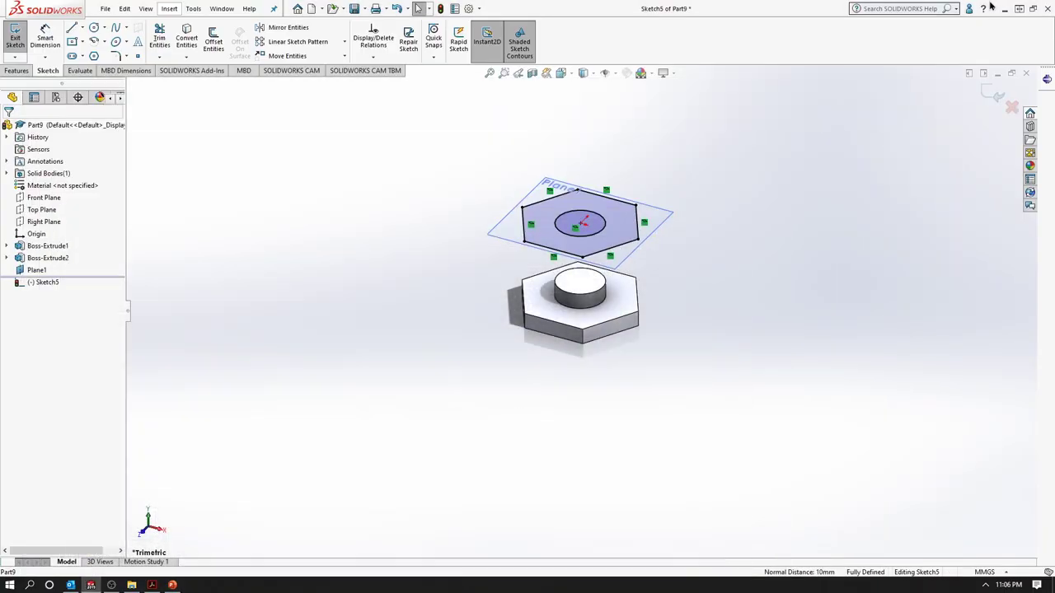
click(1026, 75)
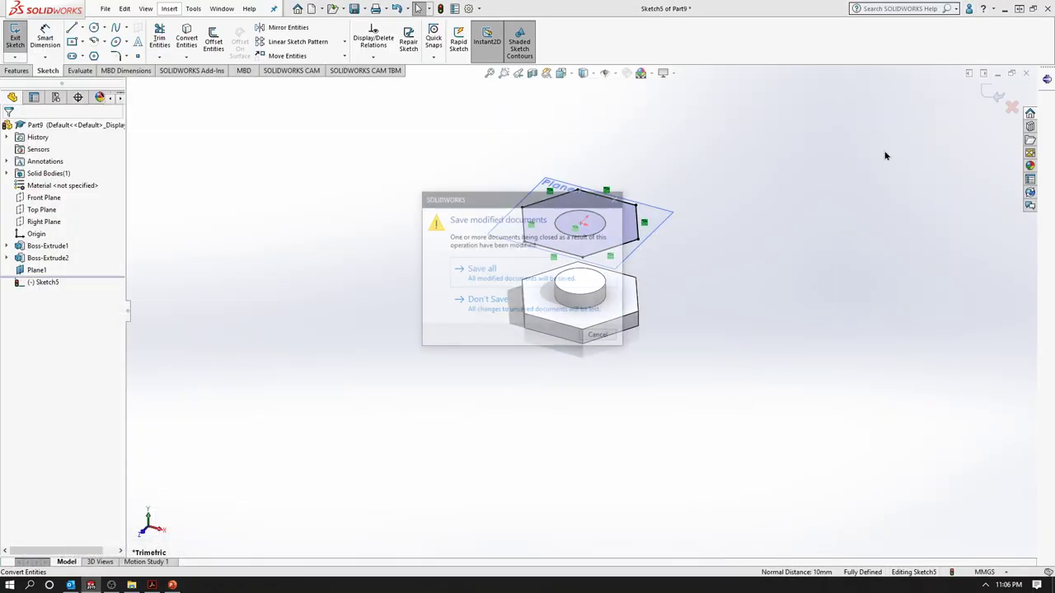
click(492, 298)
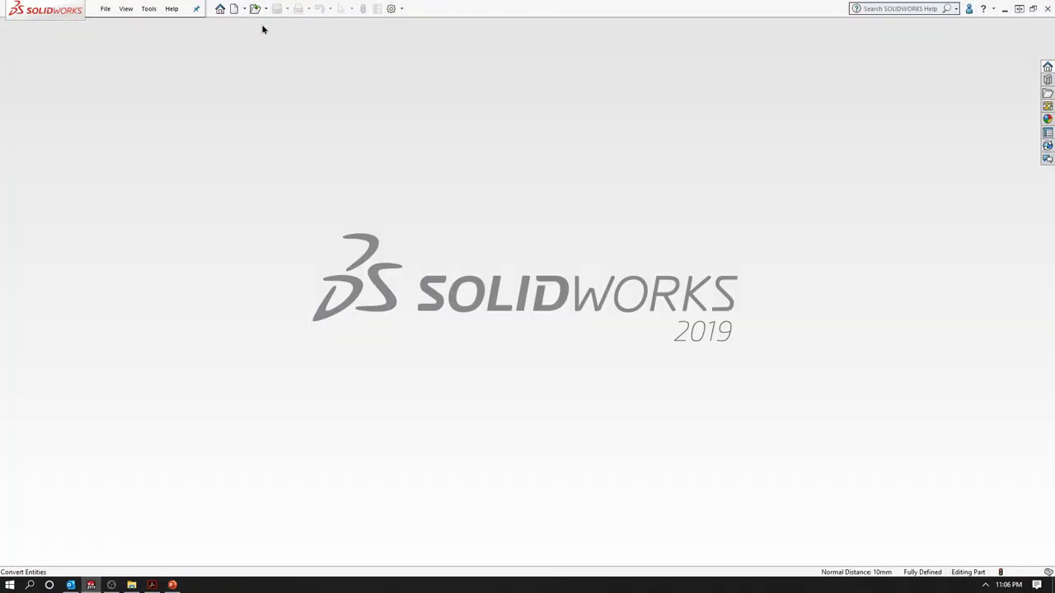
Create a new empty part, Part10, with the Sketch tools showing.
click(234, 8)
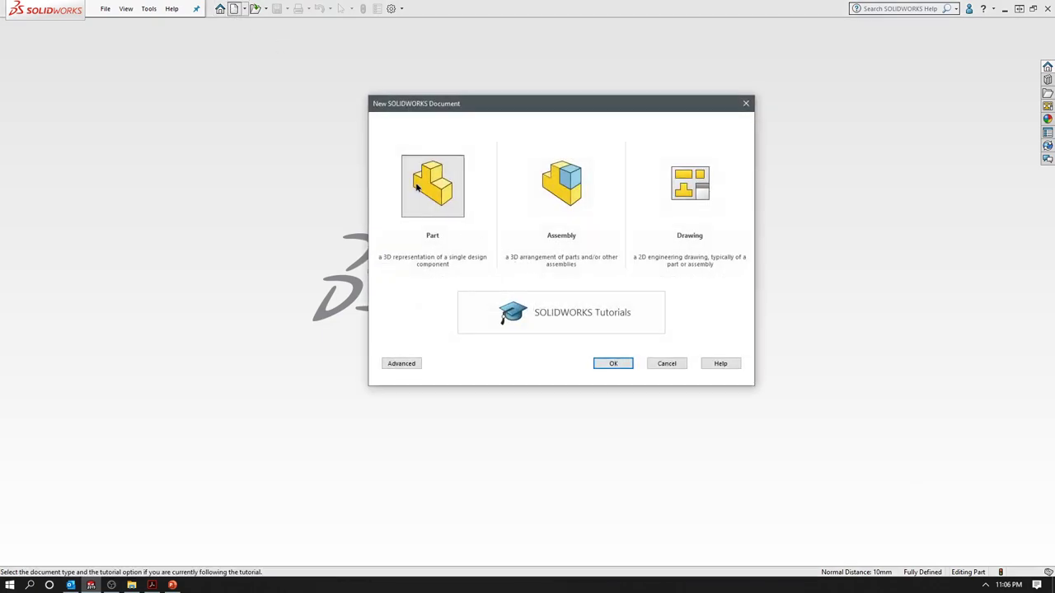
click(613, 364)
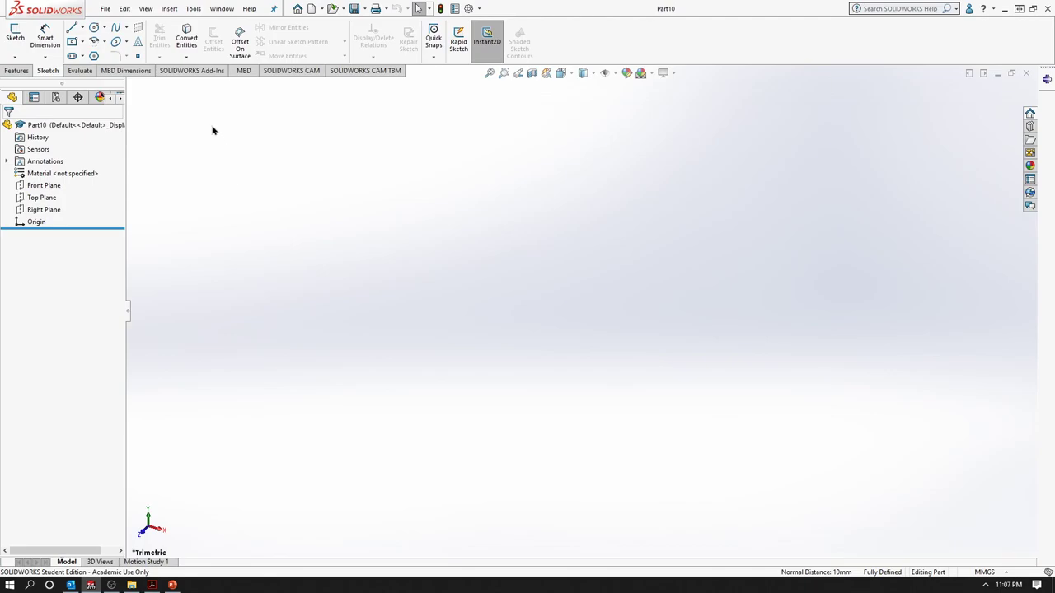
click(11, 74)
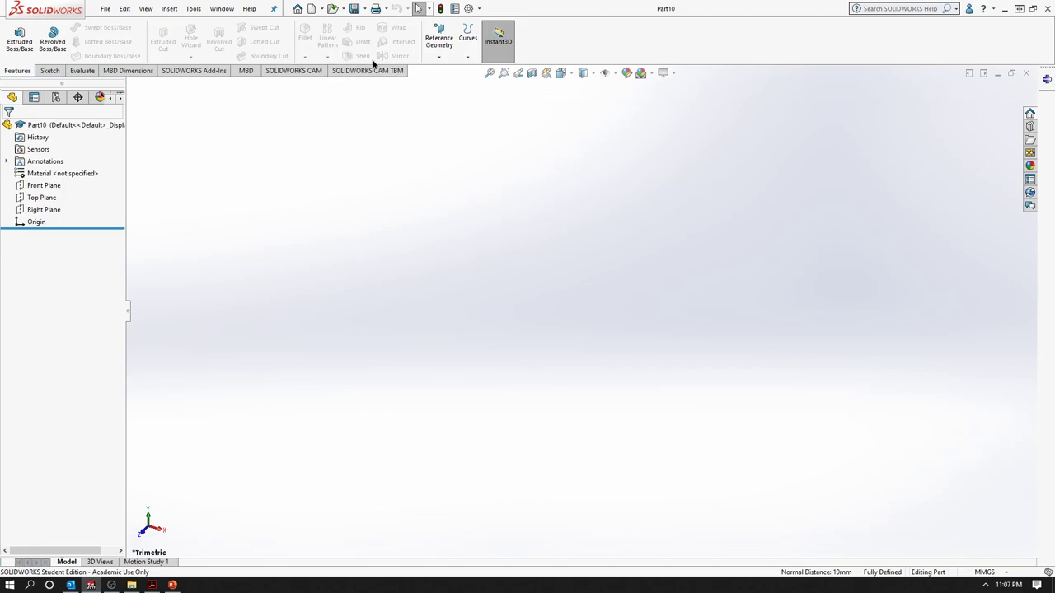
click(50, 70)
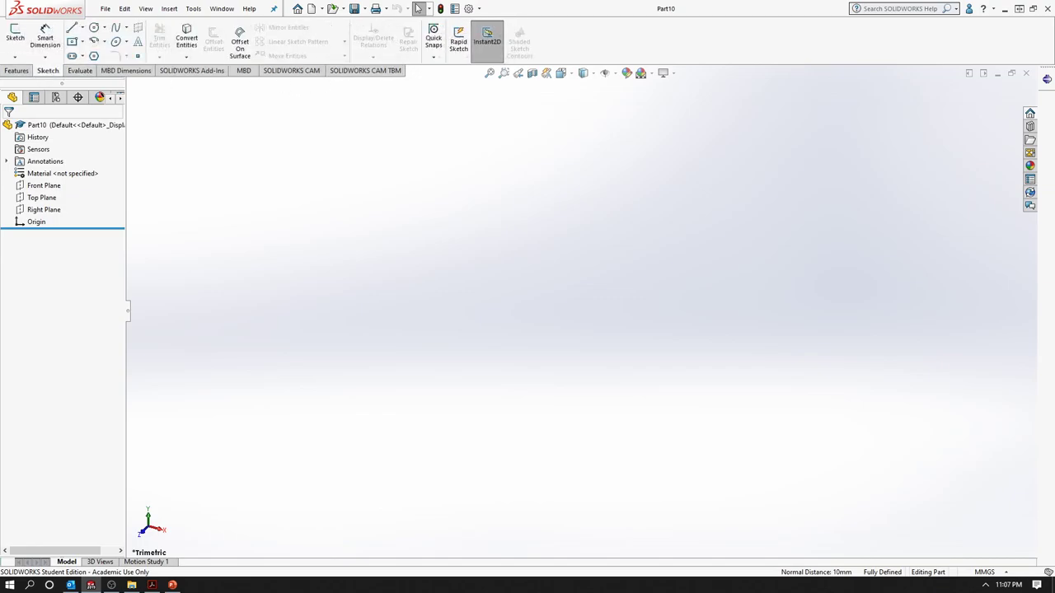
Draw a vertical 59.21 mm centerline up from the origin on the Front Plane.
click(18, 33)
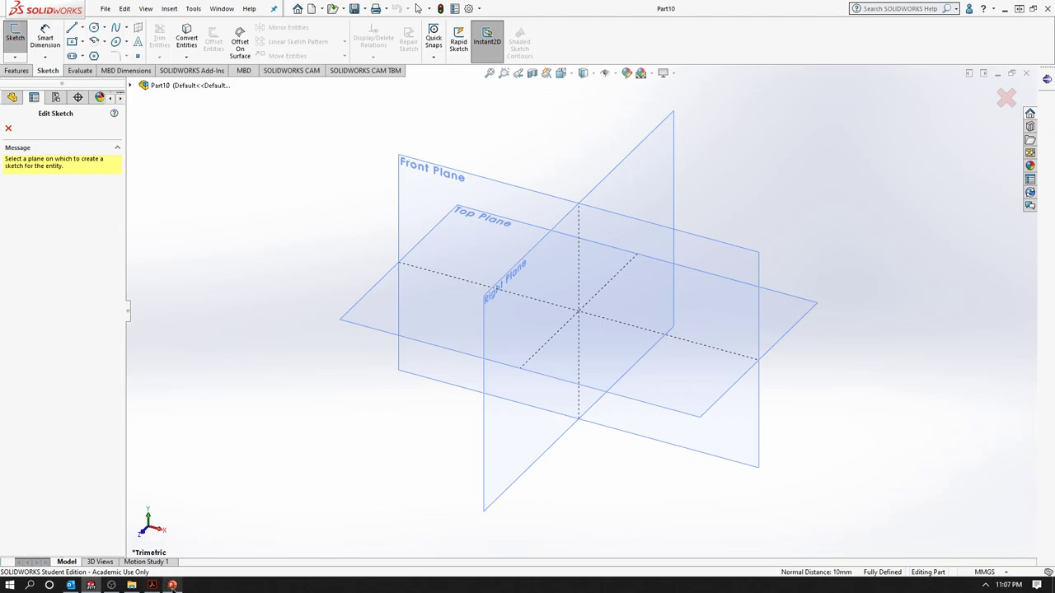
click(173, 585)
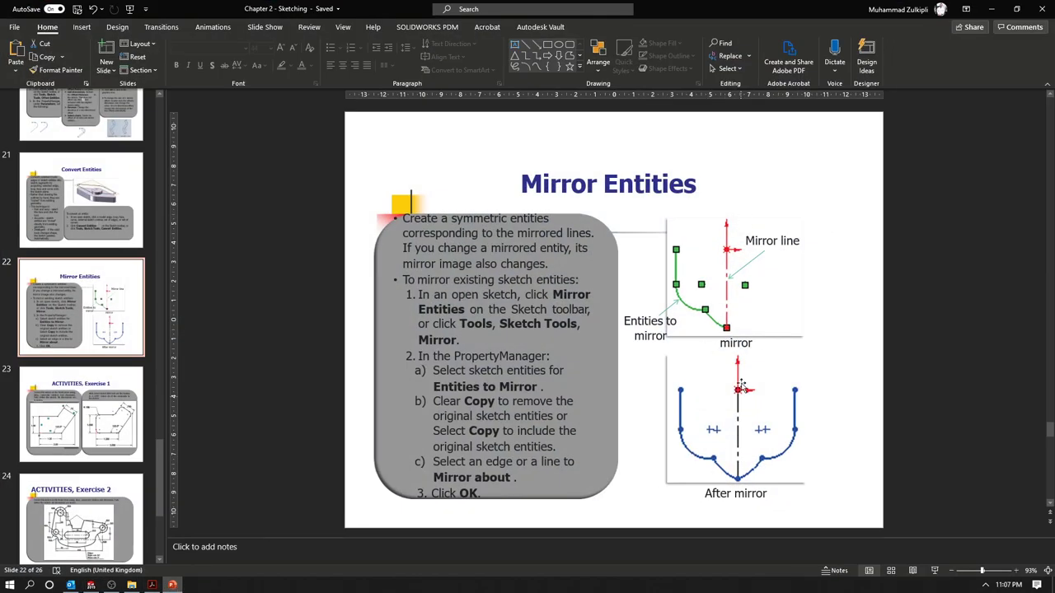
click(992, 8)
click(470, 184)
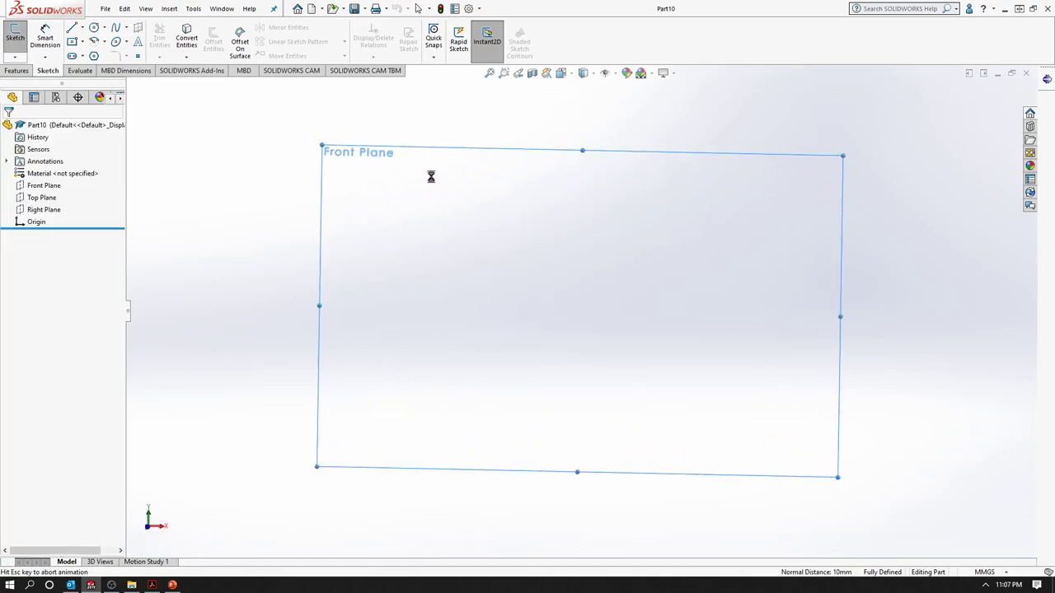
click(81, 29)
click(90, 41)
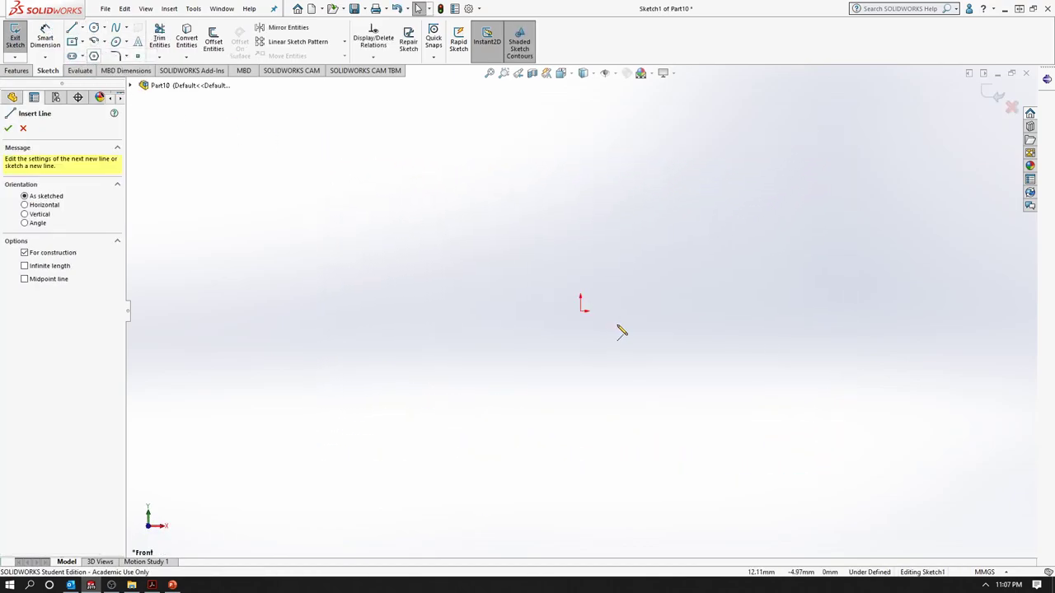
click(581, 310)
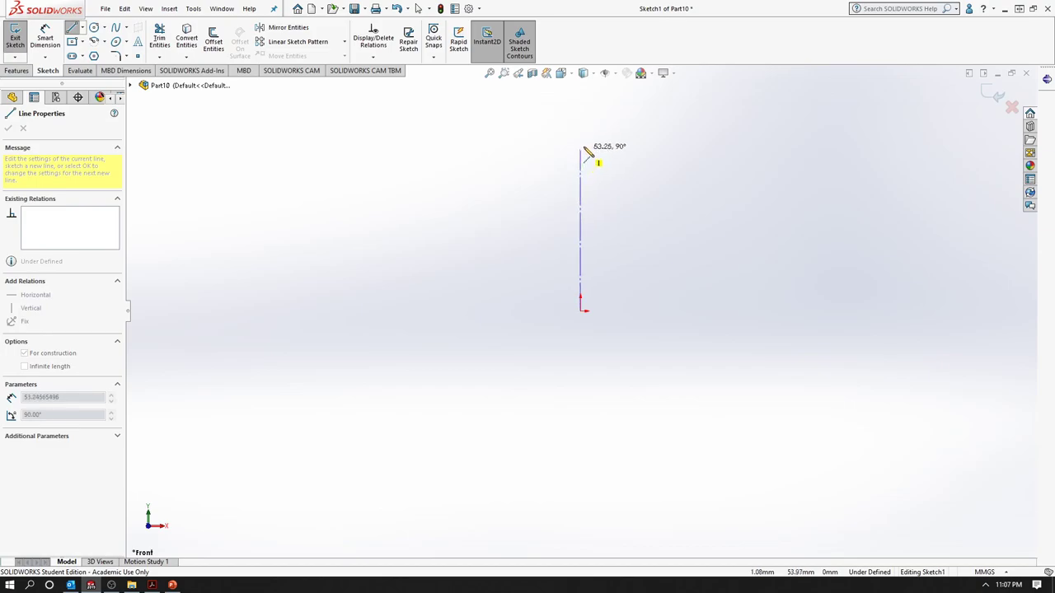
click(581, 133)
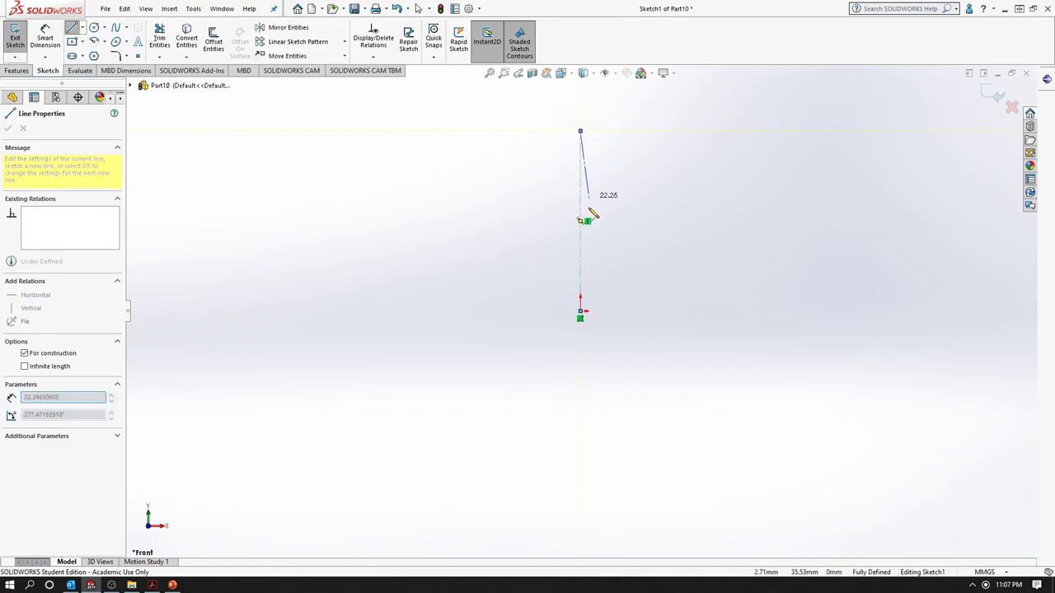
key(Escape)
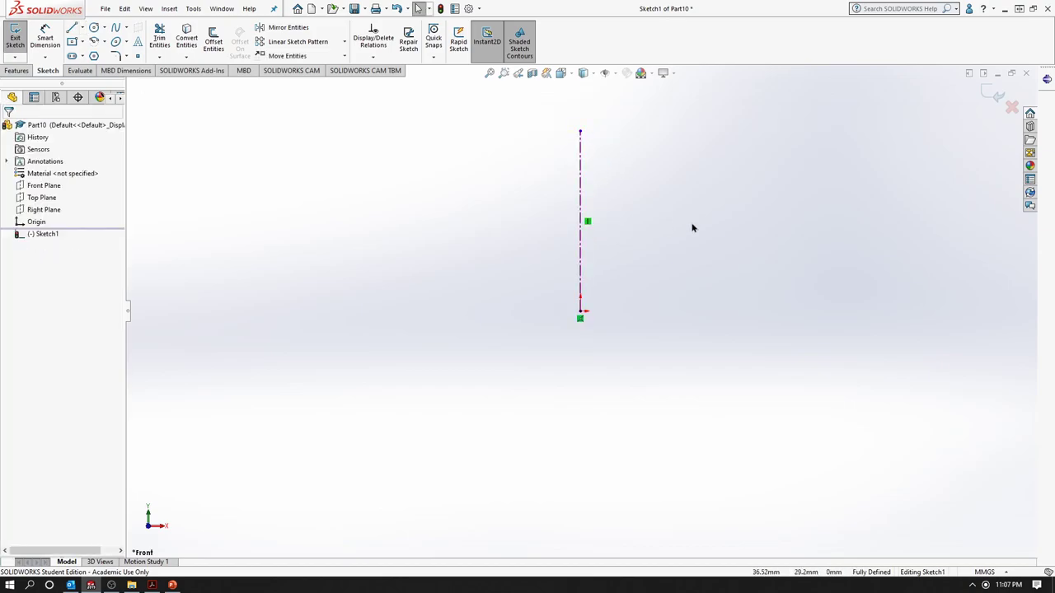
click(581, 173)
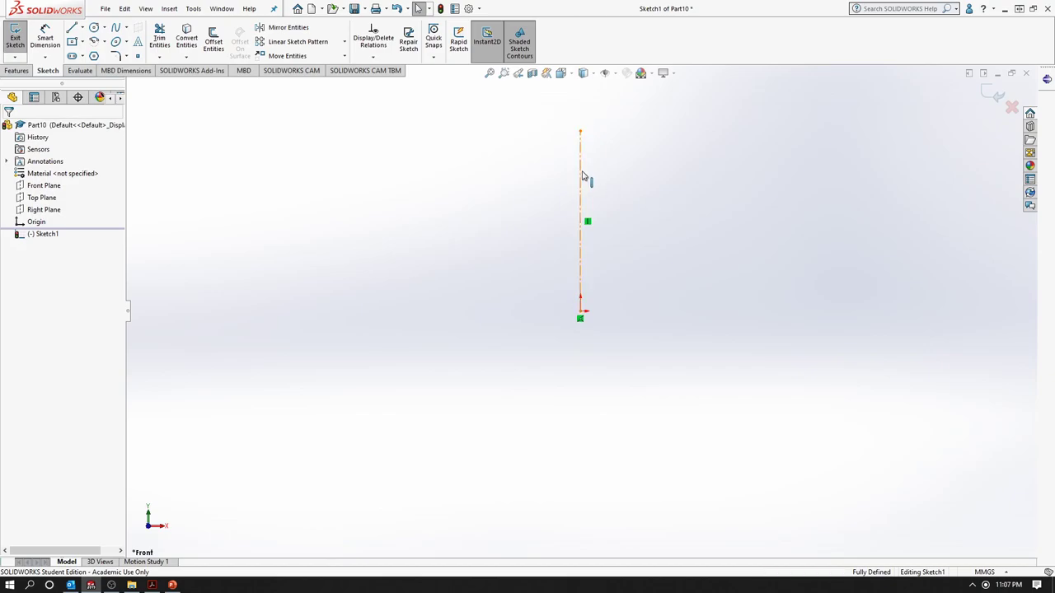
click(367, 257)
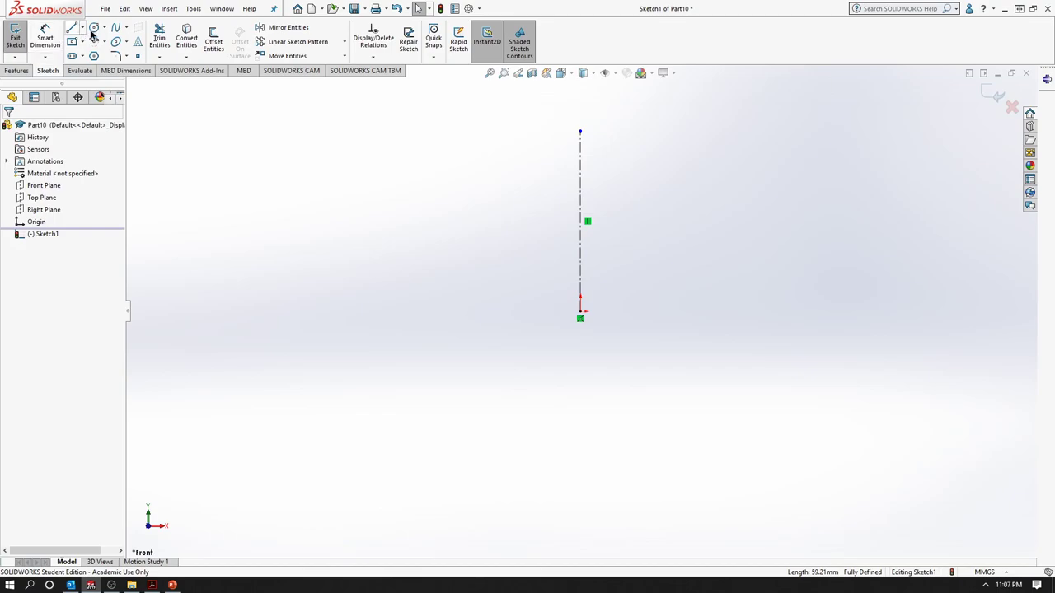
Draw a first two-point spline left of the centerline, then delete it.
click(116, 30)
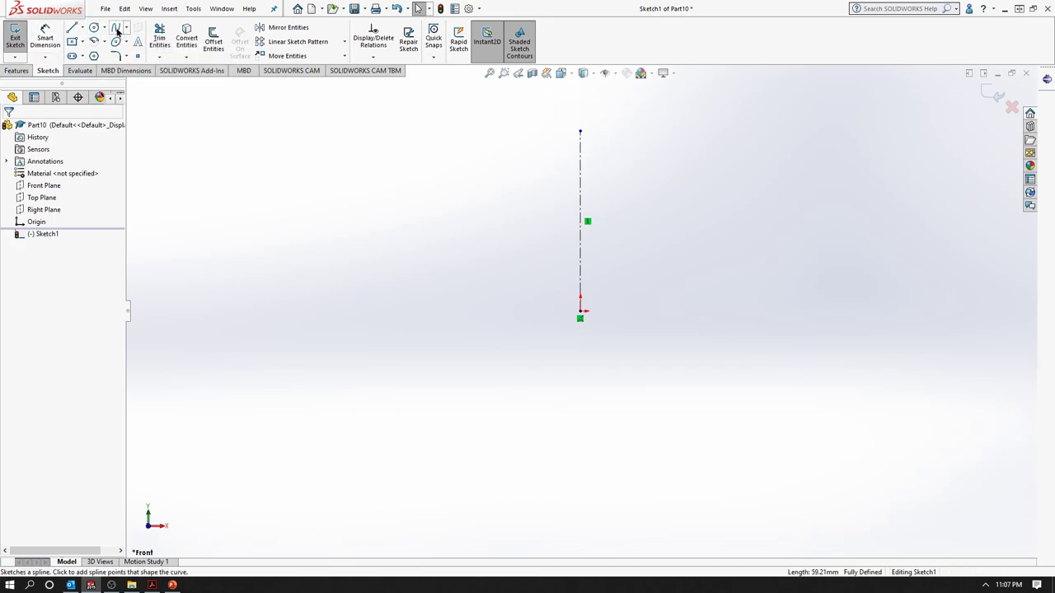
click(545, 137)
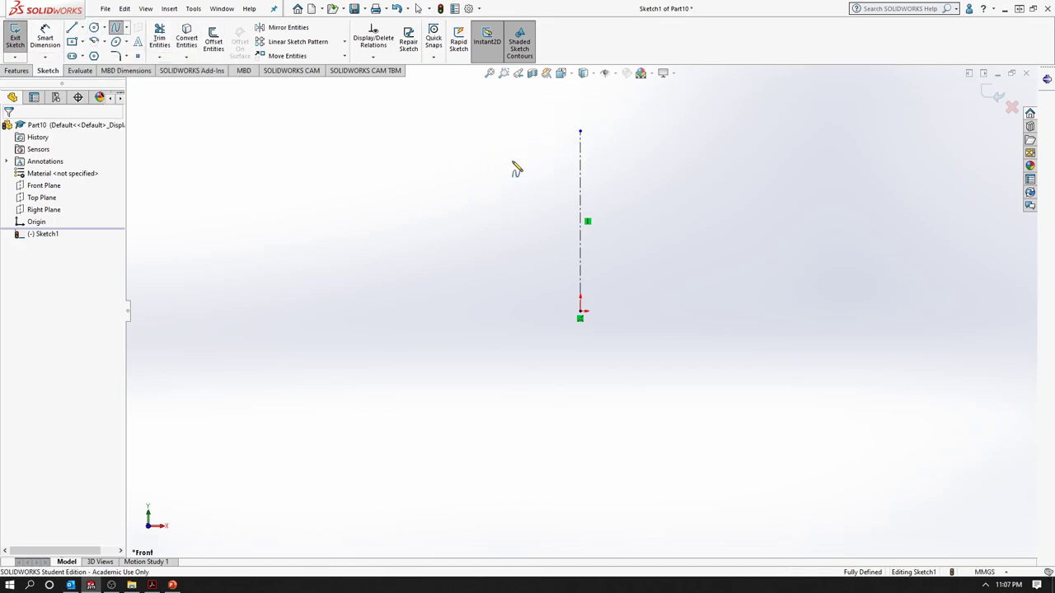
click(477, 192)
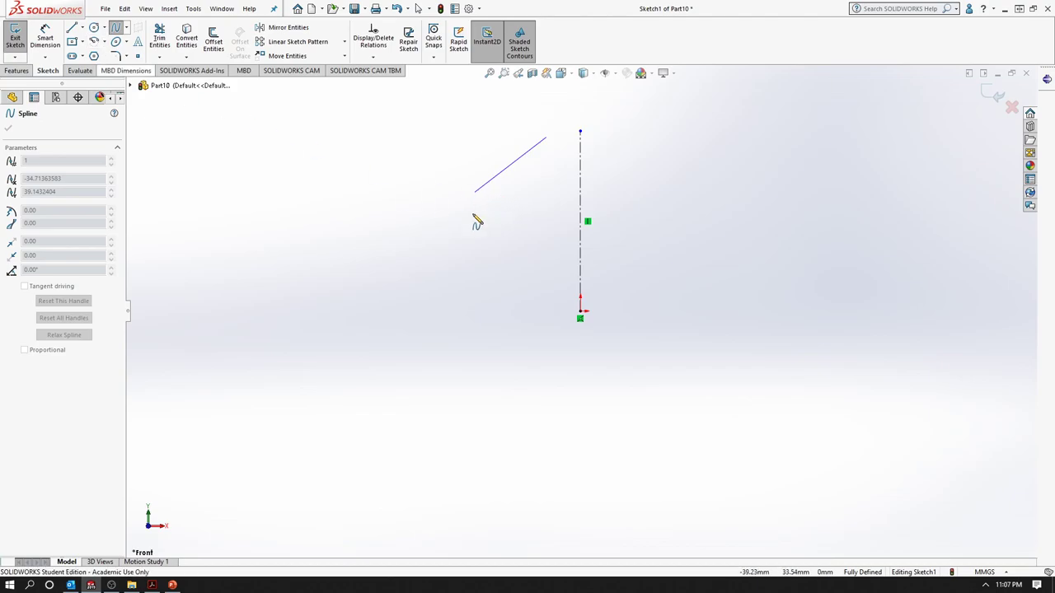
key(Escape)
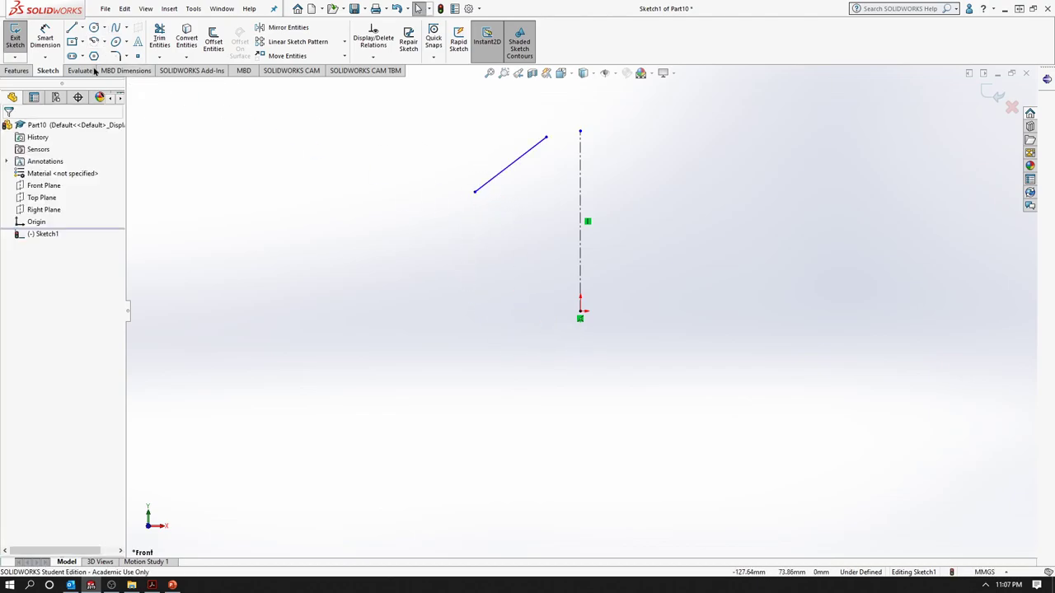
click(504, 170)
key(Delete)
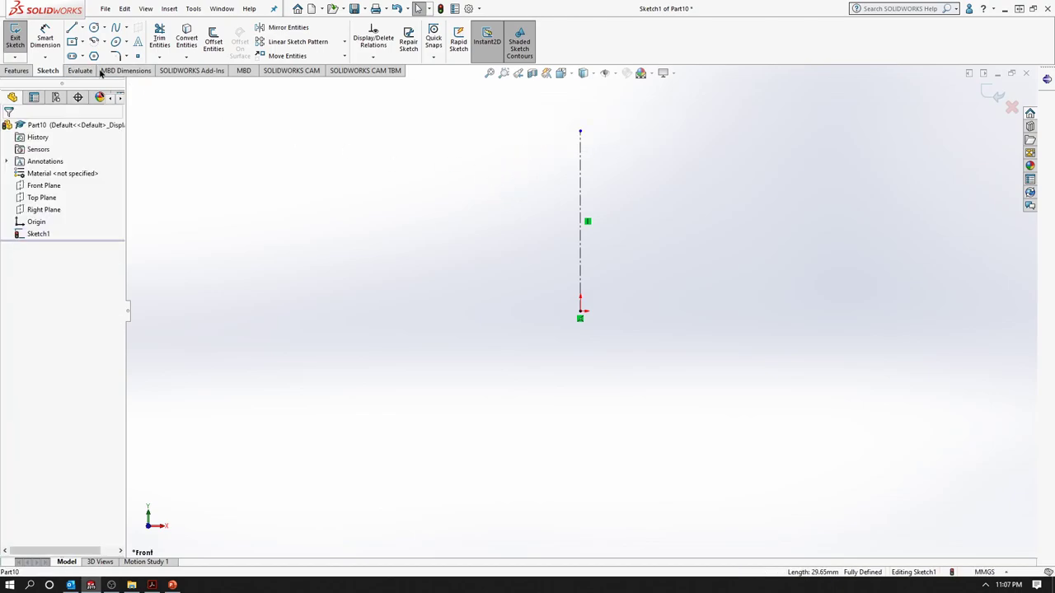
Start a new spline near the centerline top, bending down into a loop on the left.
click(116, 27)
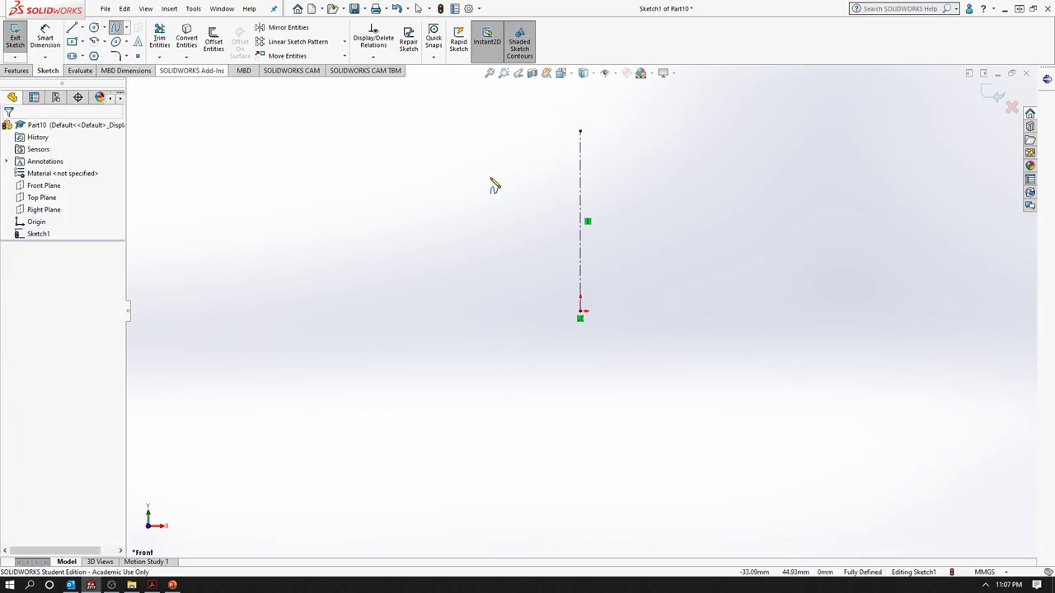
click(512, 144)
click(452, 195)
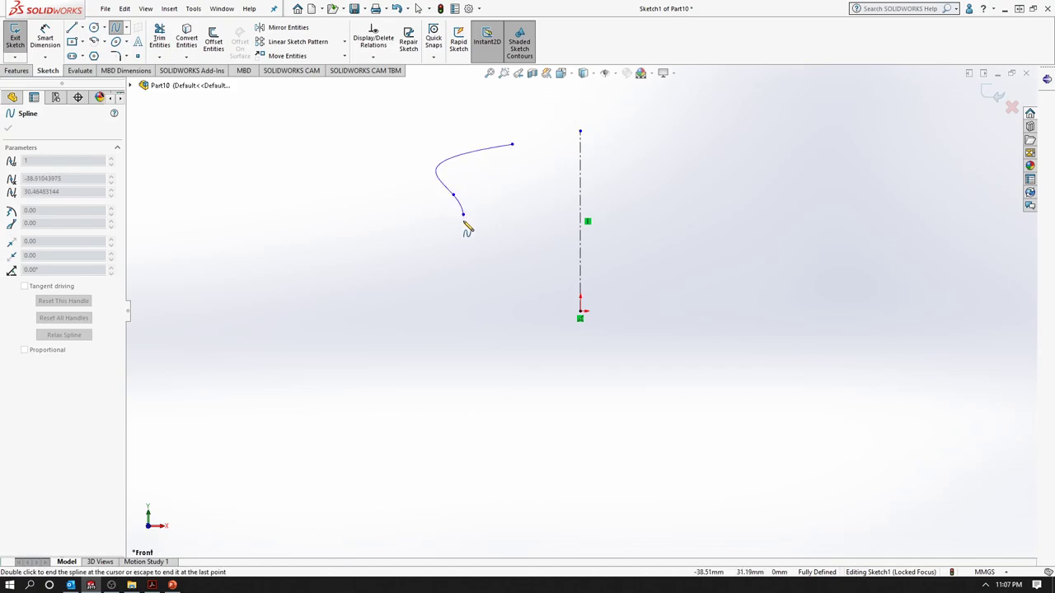
click(462, 215)
click(457, 241)
click(441, 265)
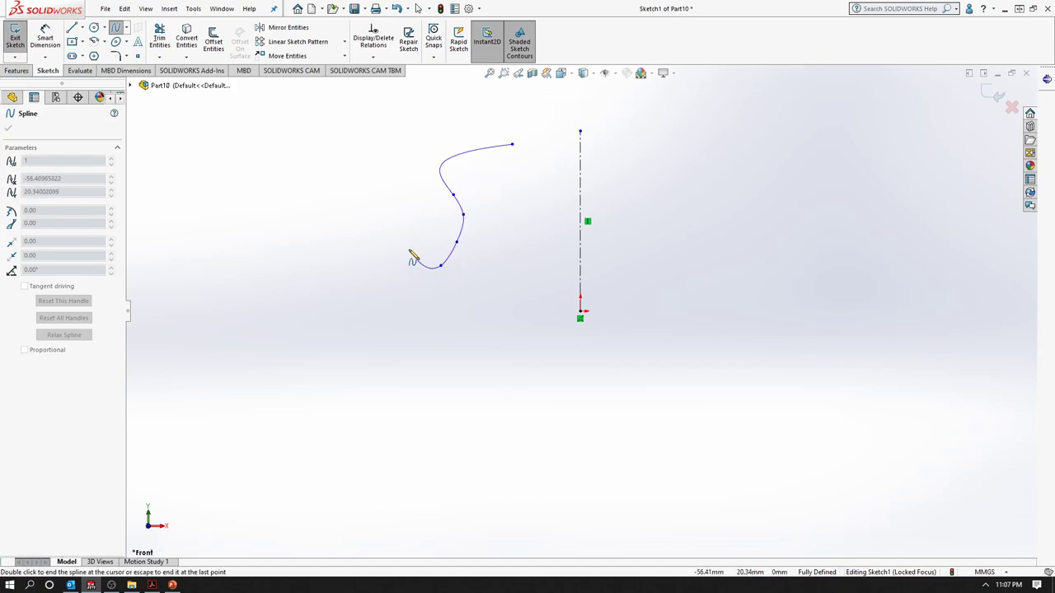
click(409, 249)
click(402, 311)
click(470, 311)
click(480, 269)
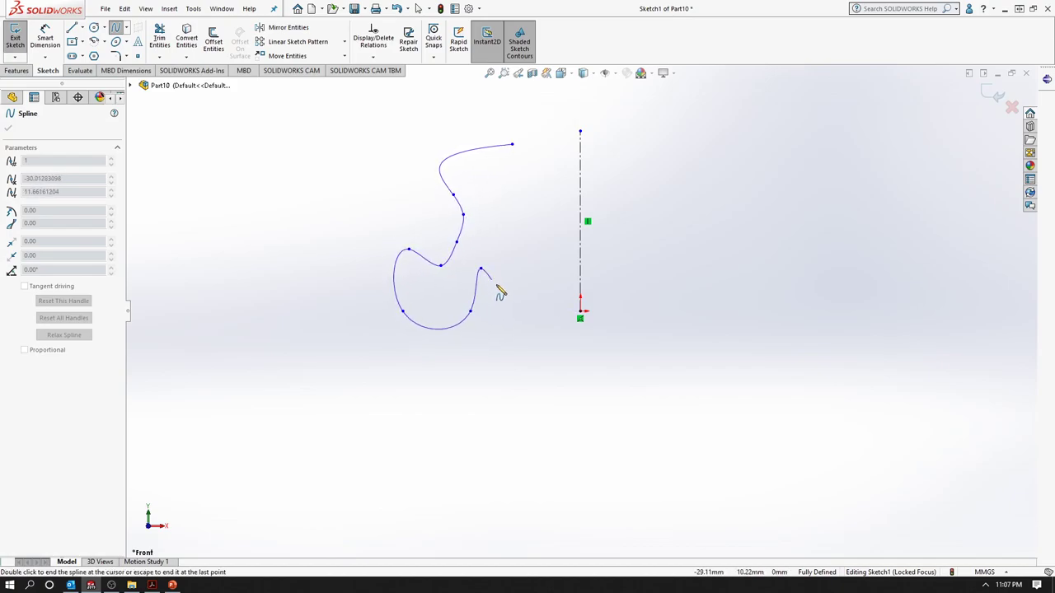
Extend the spline down into a lower hook ending near the centerline base.
click(506, 310)
click(486, 343)
click(468, 359)
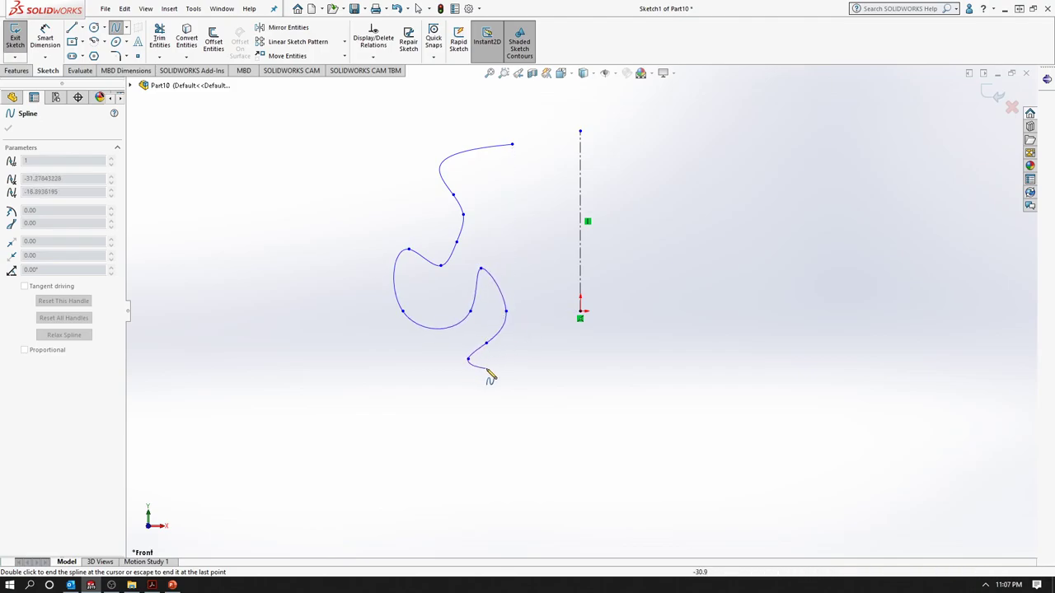
click(512, 366)
click(527, 322)
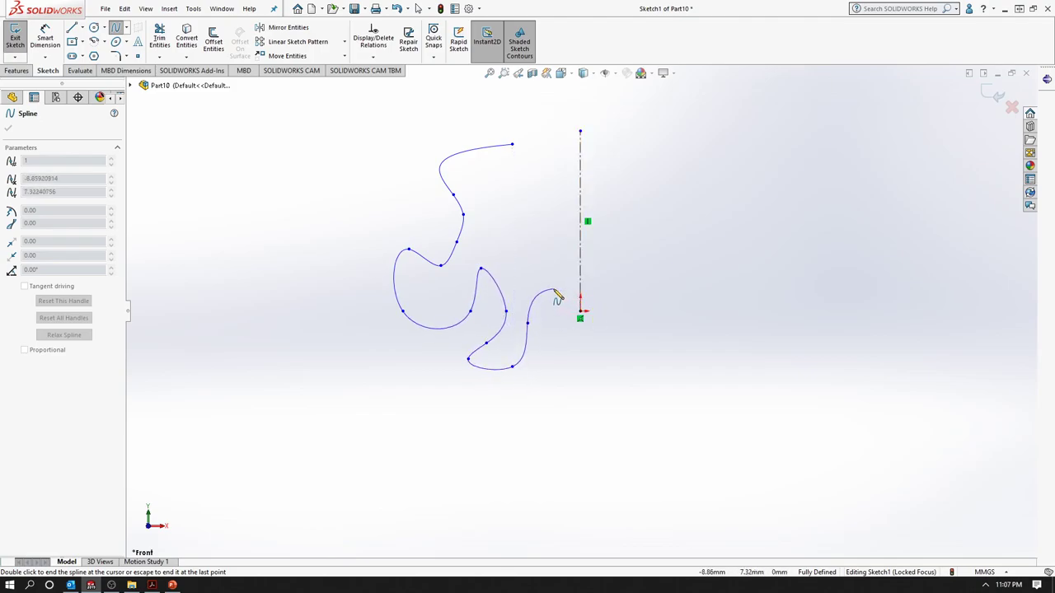
key(Escape)
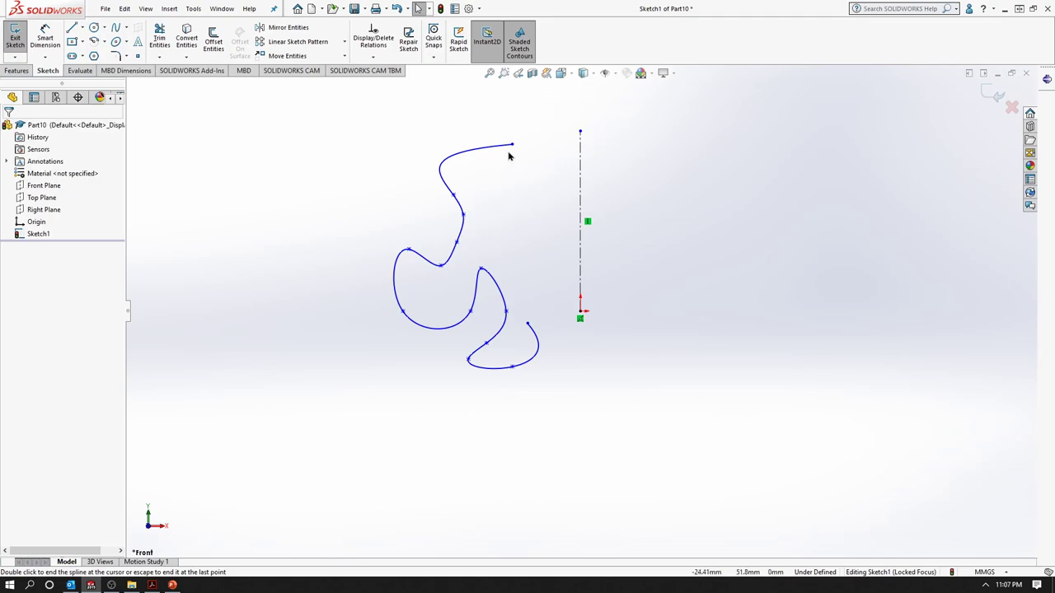
click(72, 28)
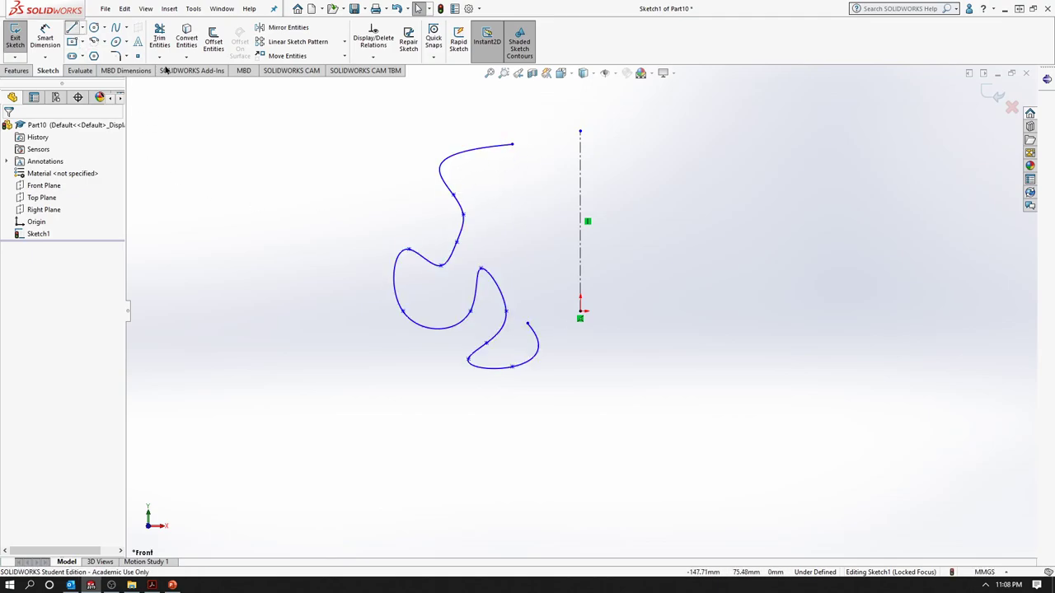
Close the spline with a straight line joining its lower end to its top end.
click(528, 323)
key(Escape)
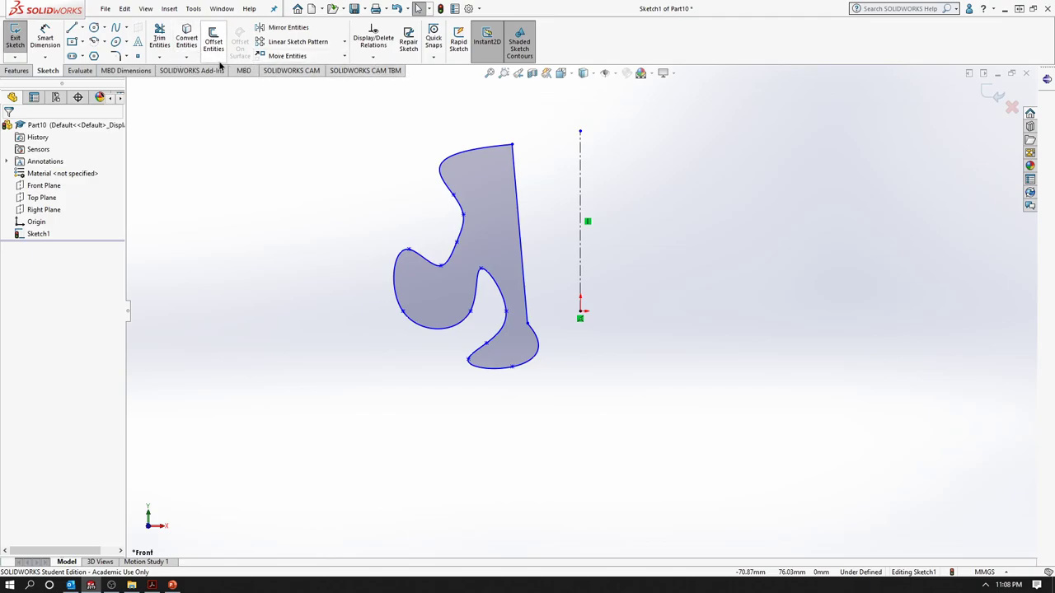
click(20, 72)
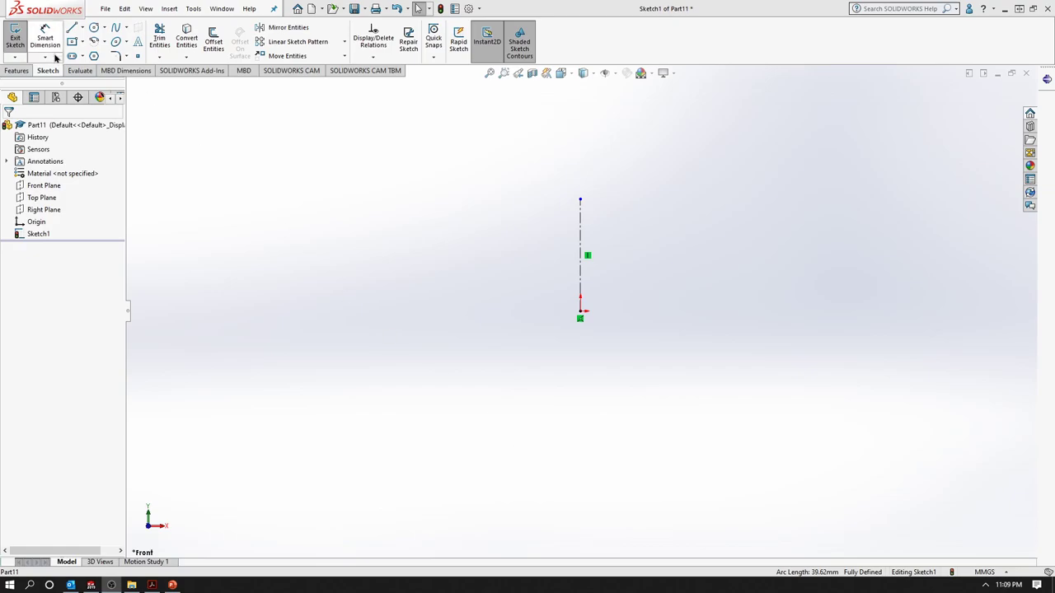
Draw a four-segment line chain from the centerline's top end down to its base, left of it.
click(18, 71)
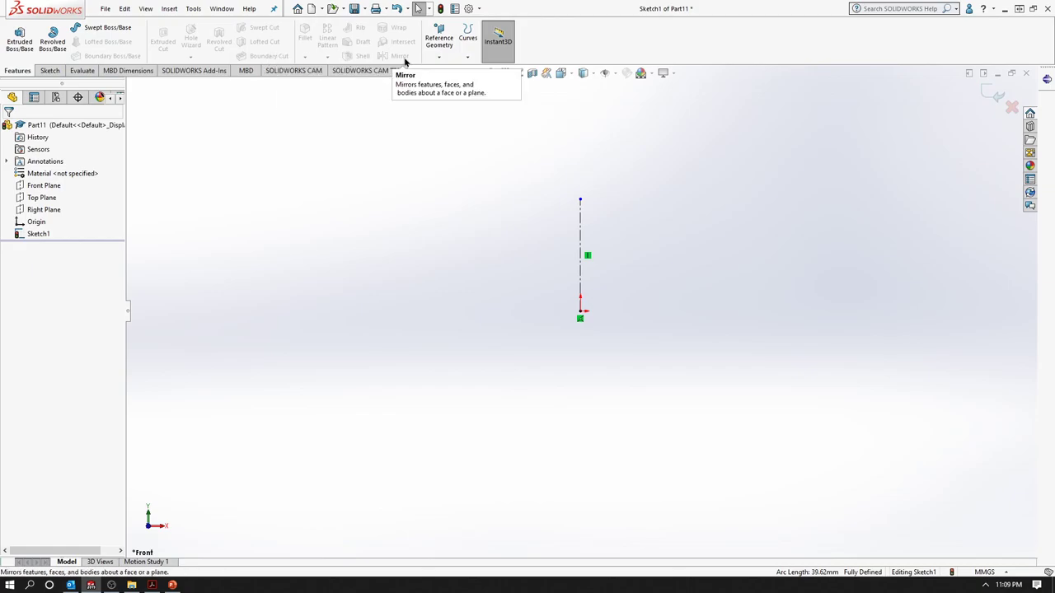
click(53, 71)
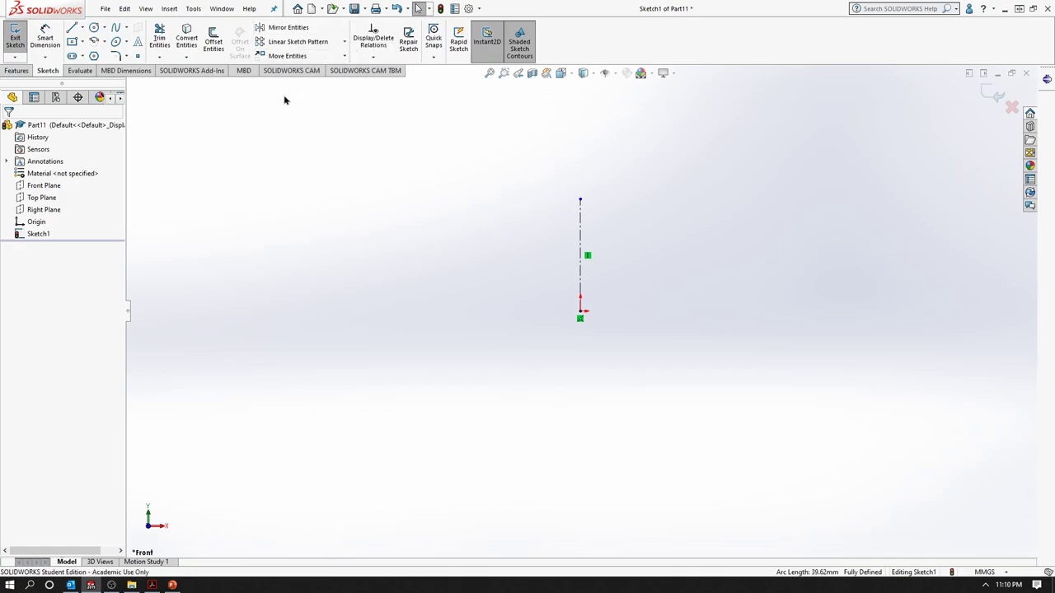
click(72, 27)
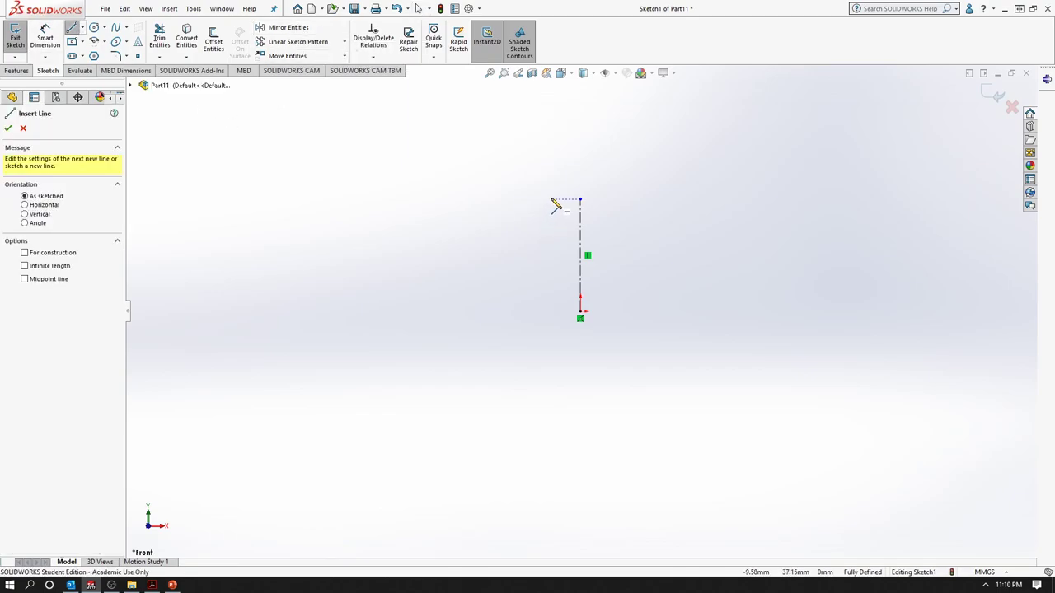
click(551, 199)
click(519, 231)
click(508, 268)
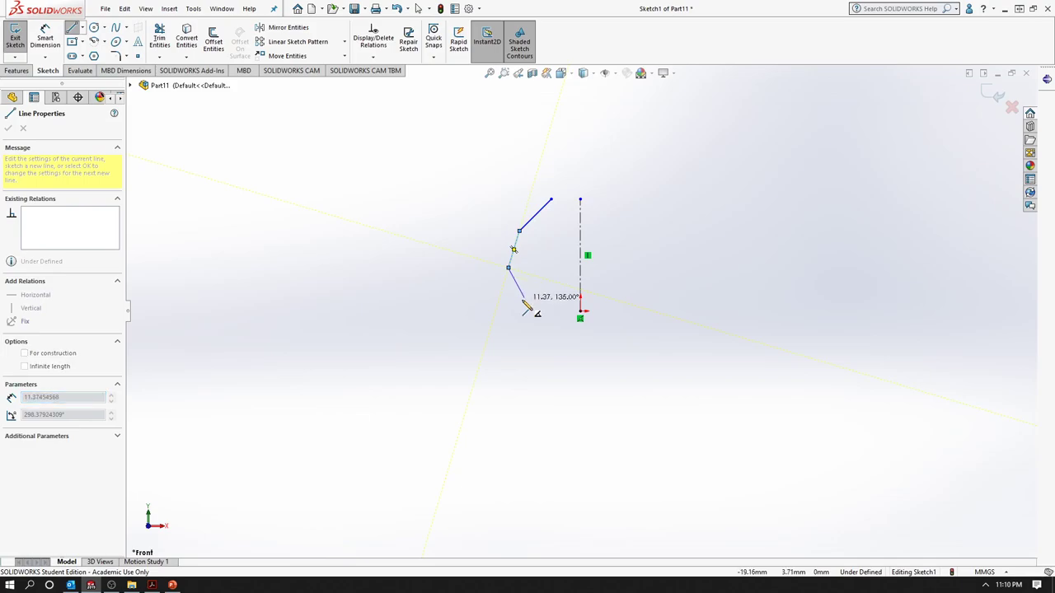
click(524, 299)
click(525, 318)
key(Escape)
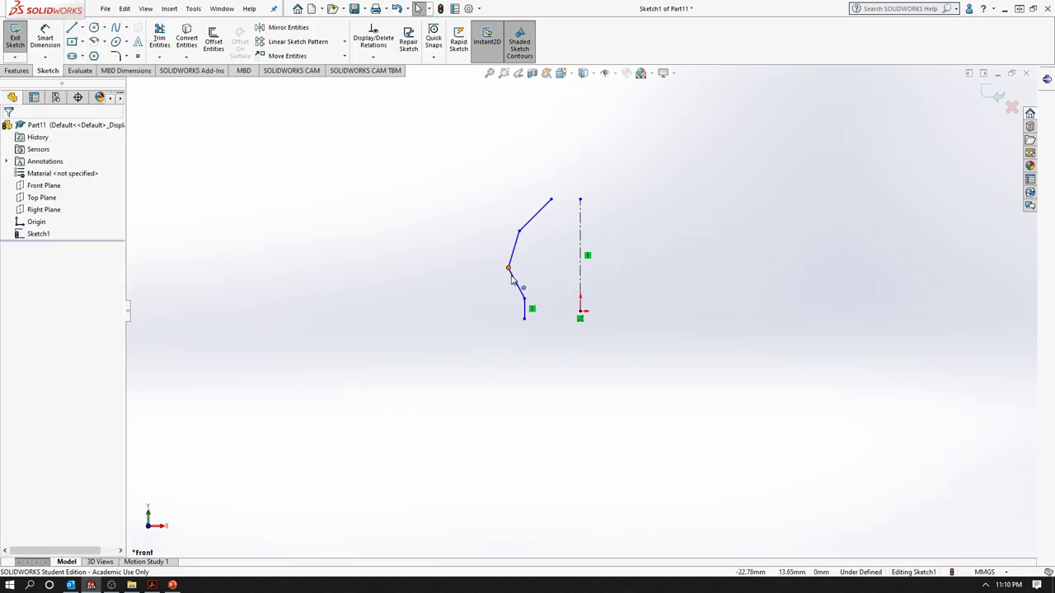
click(283, 28)
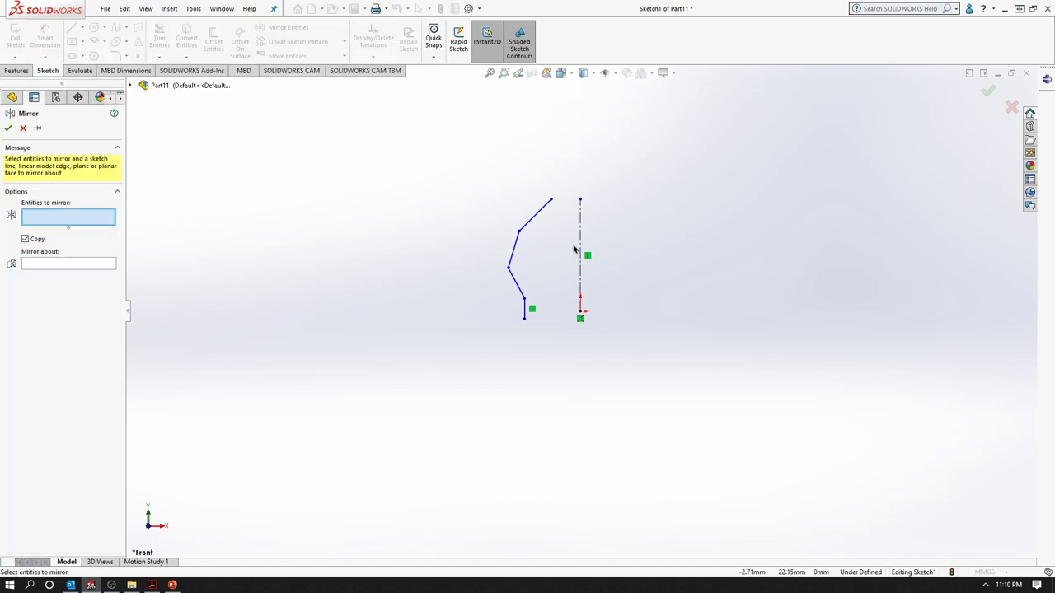
Mirror the four lines about the vertical centerline with Copy checked to keep the originals.
click(534, 217)
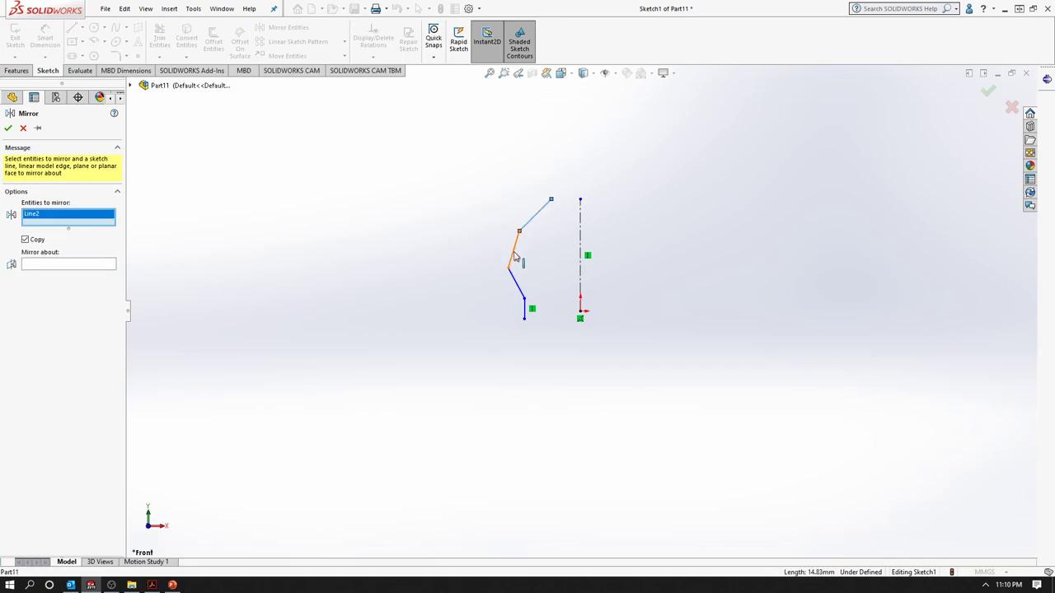
click(512, 256)
click(515, 280)
click(524, 310)
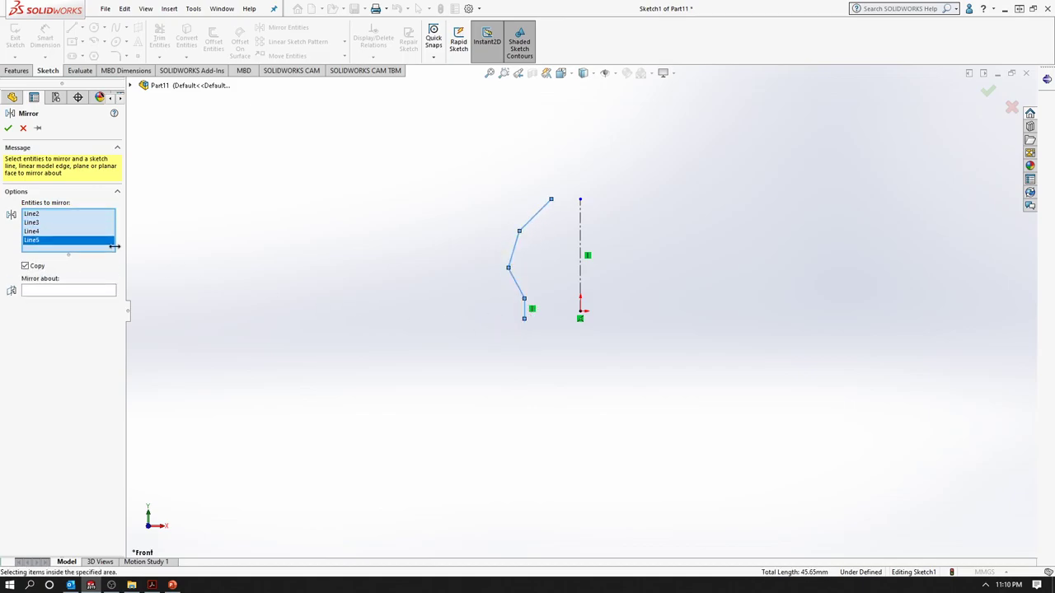
click(26, 266)
click(77, 294)
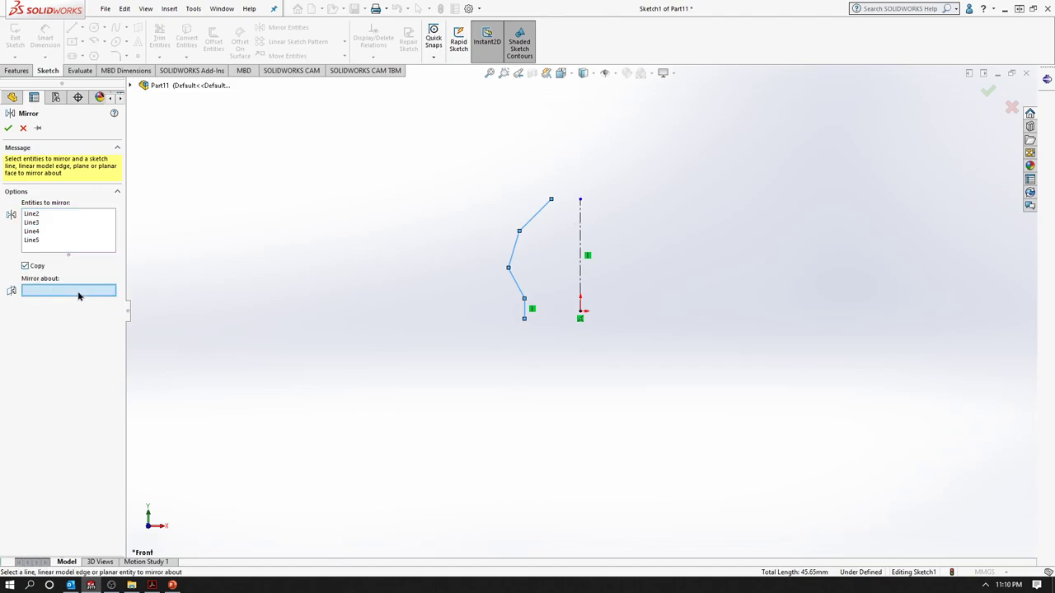
click(580, 225)
click(9, 127)
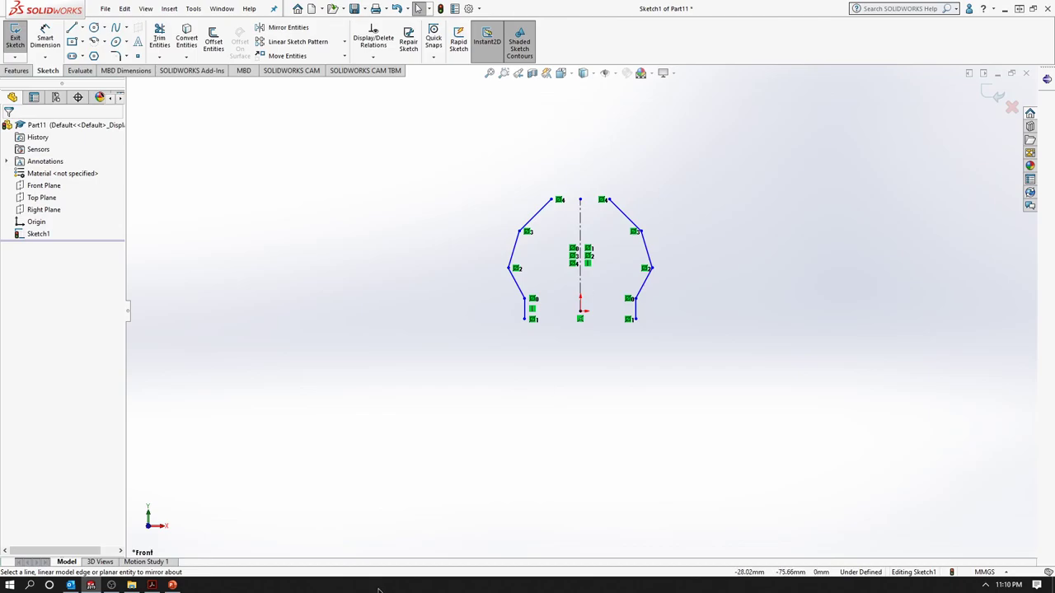
mouse_move(172, 585)
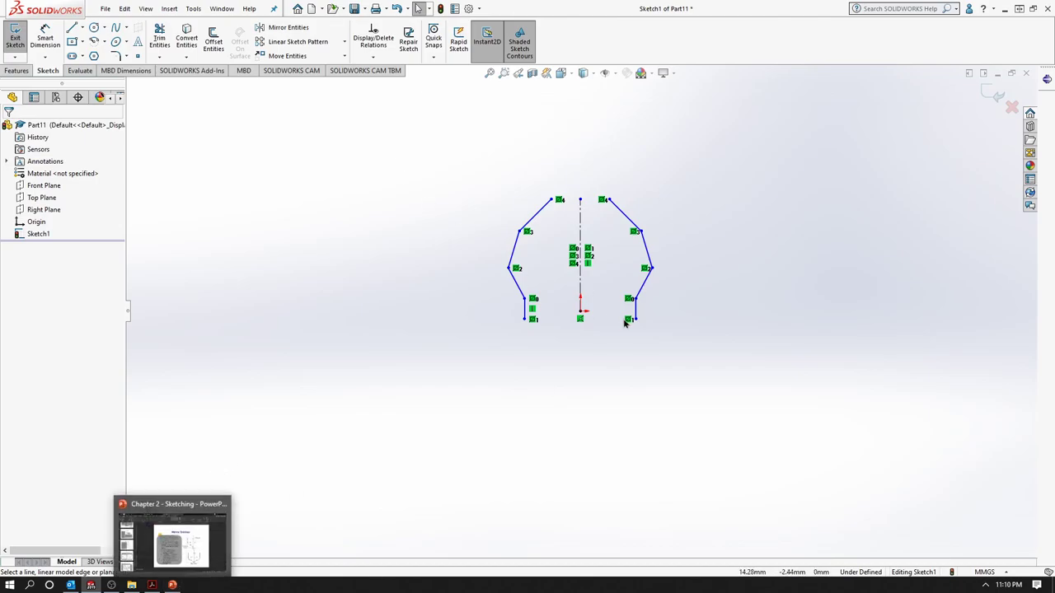
click(154, 585)
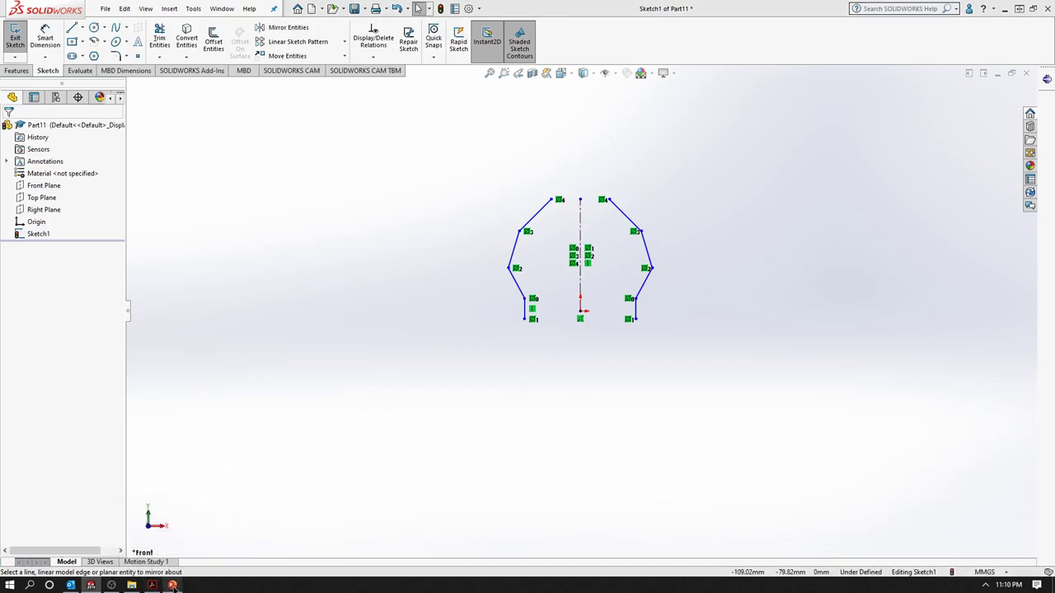
Go to the ACTIVITIES, Exercise 1 slide (23) and start the slide show from it.
click(101, 455)
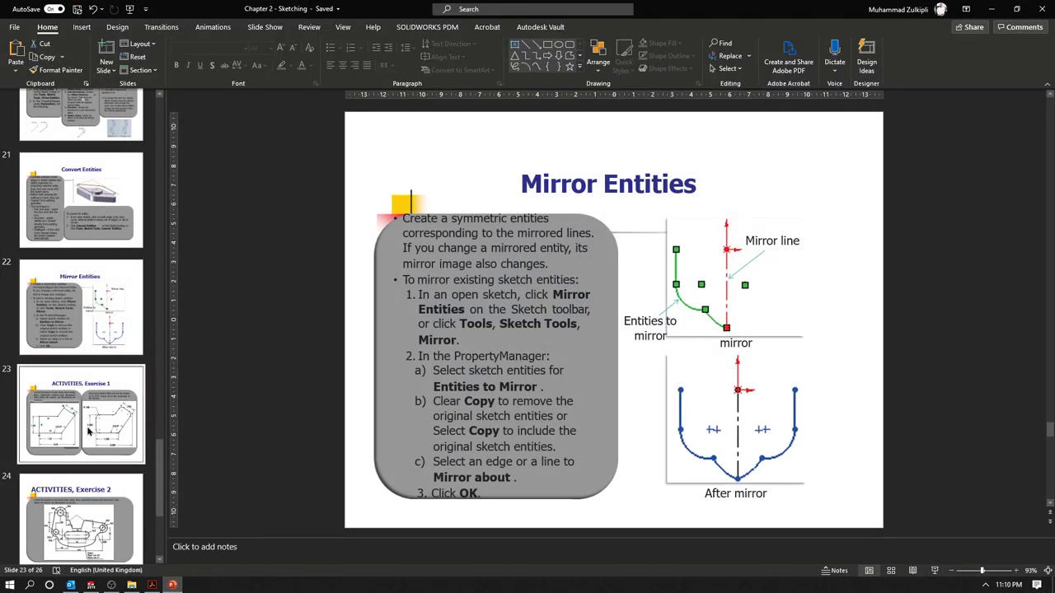
scroll(101, 456, down, 1)
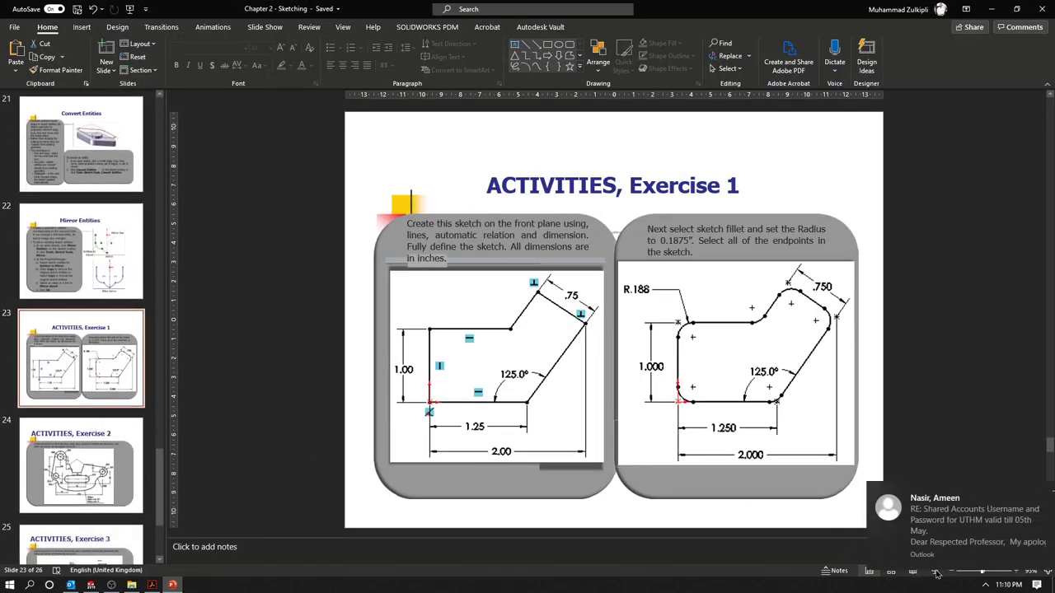
click(1034, 493)
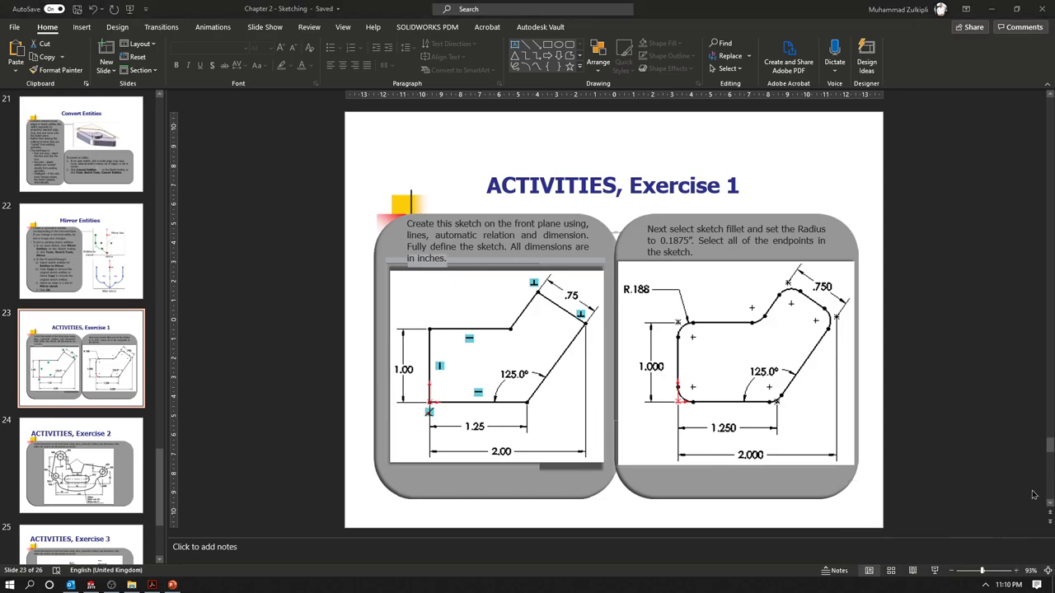
click(935, 570)
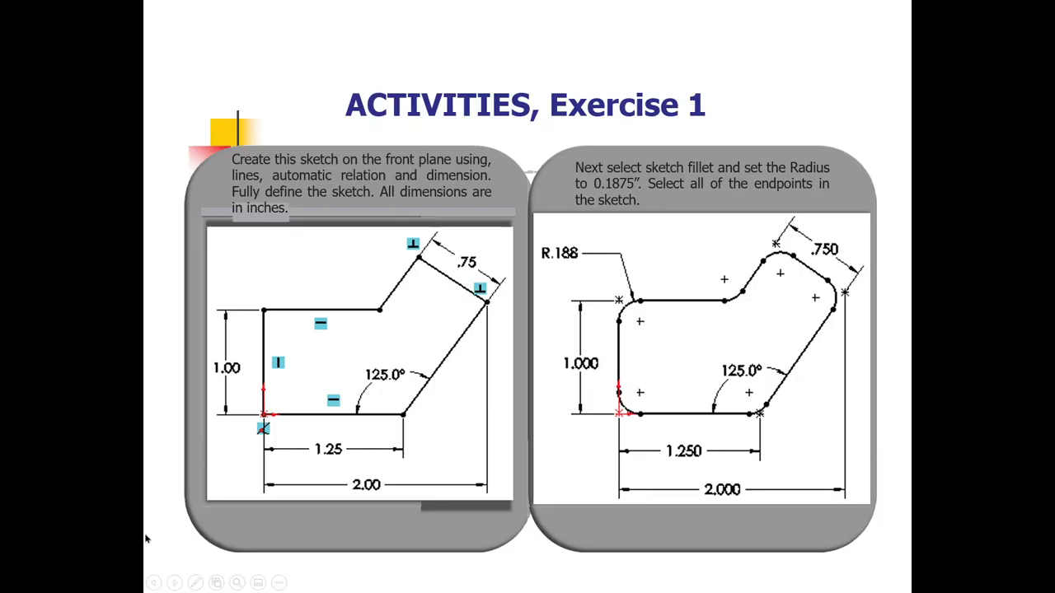
Advance through Exercises 2 and 3 to End of Chapter 2, then exit the show.
mouse_move(195, 582)
click(176, 583)
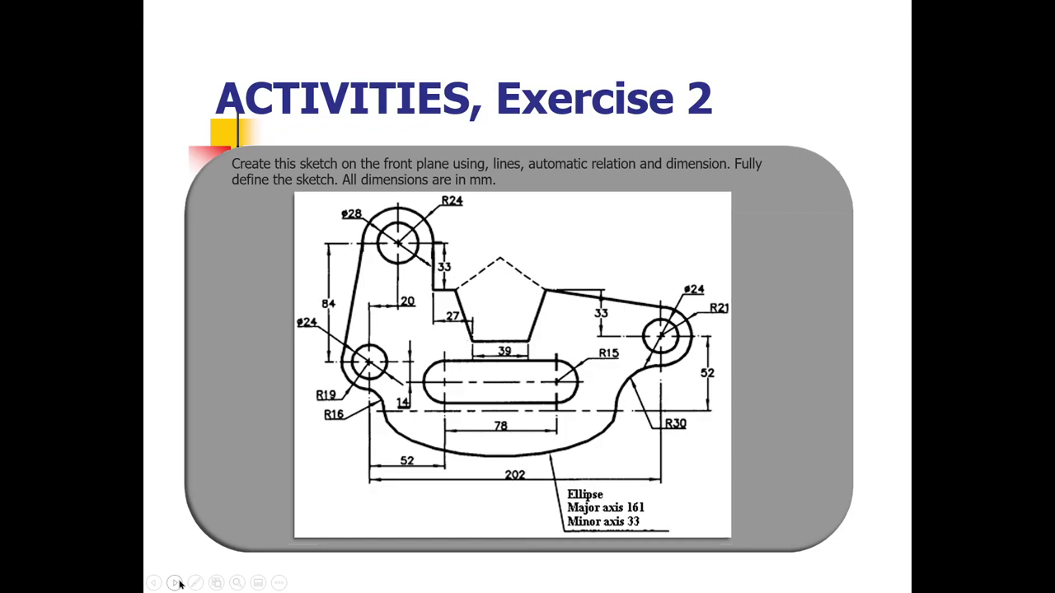
click(176, 582)
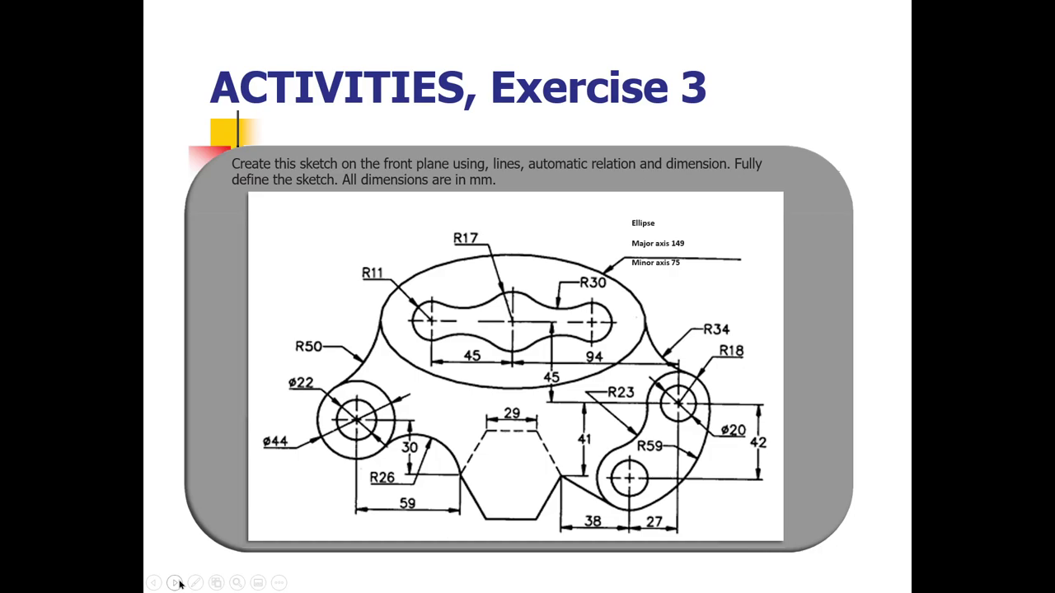
click(175, 583)
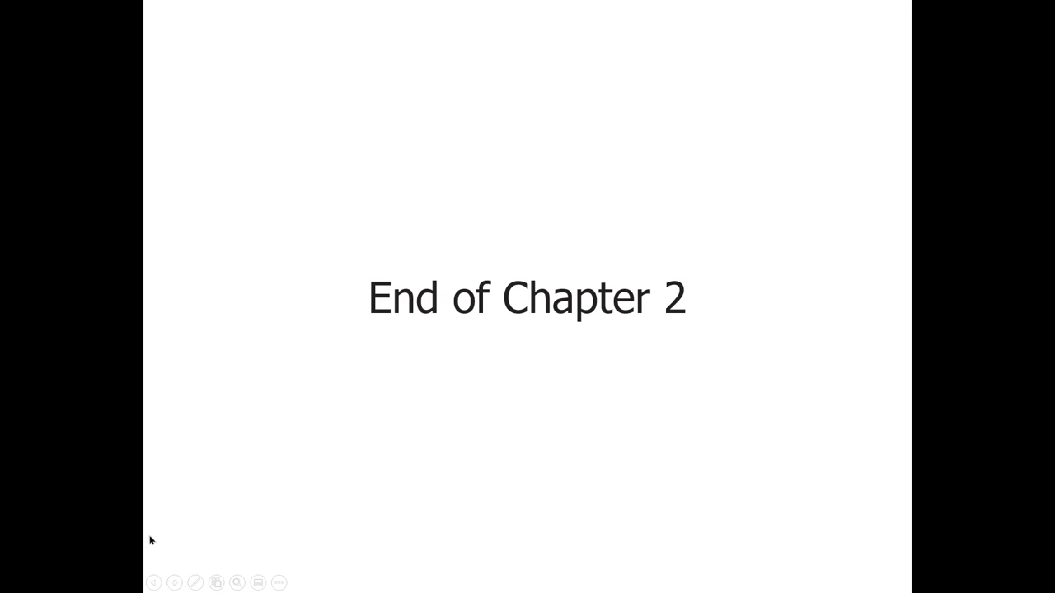
key(Escape)
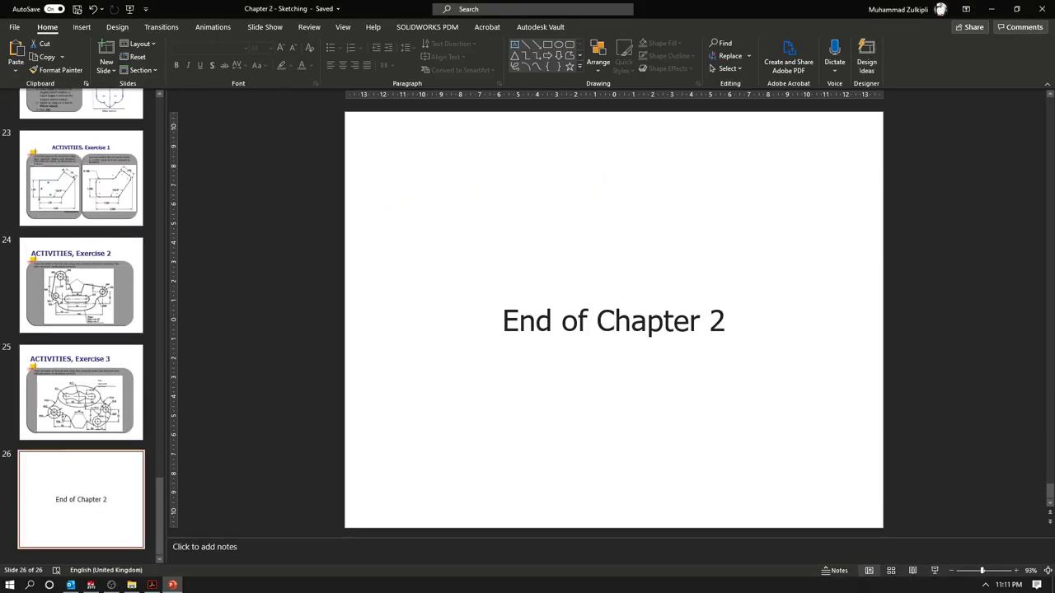